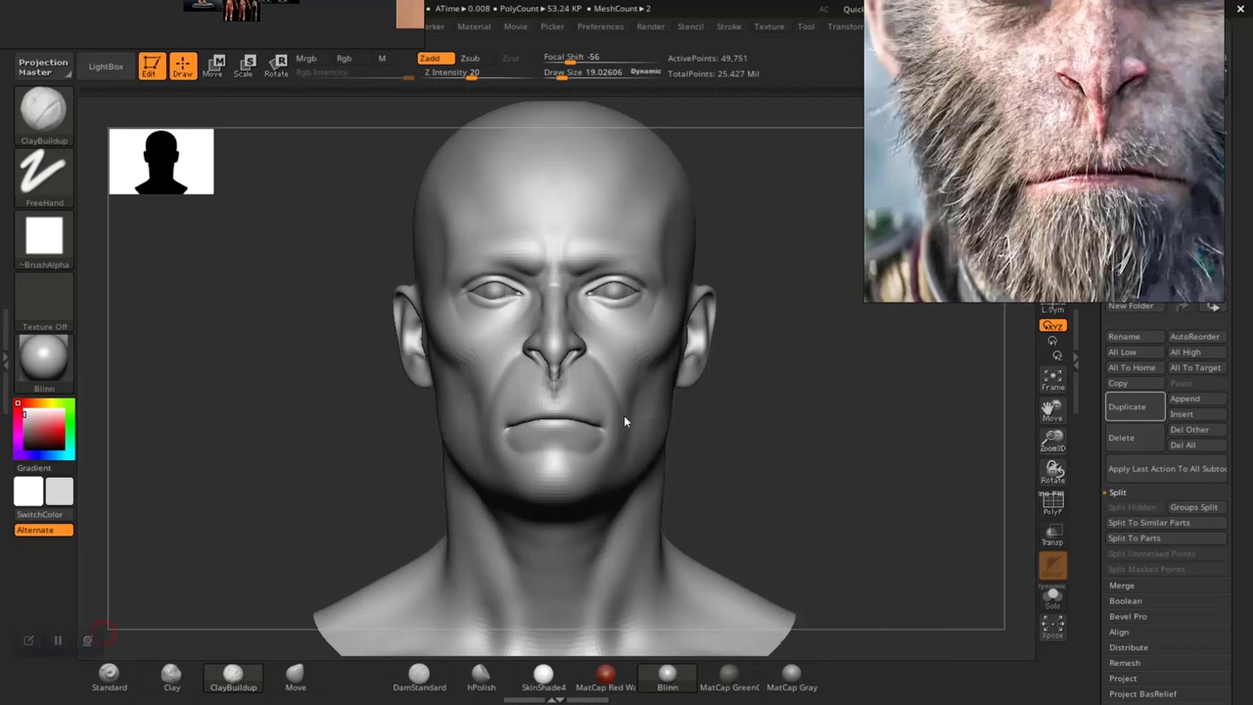
# Move the reference image down beside the head so the whole monkey face shows, and frame the sculpt's face
pyautogui.moveTo(766, 425); pyautogui.dragTo(825, 456)
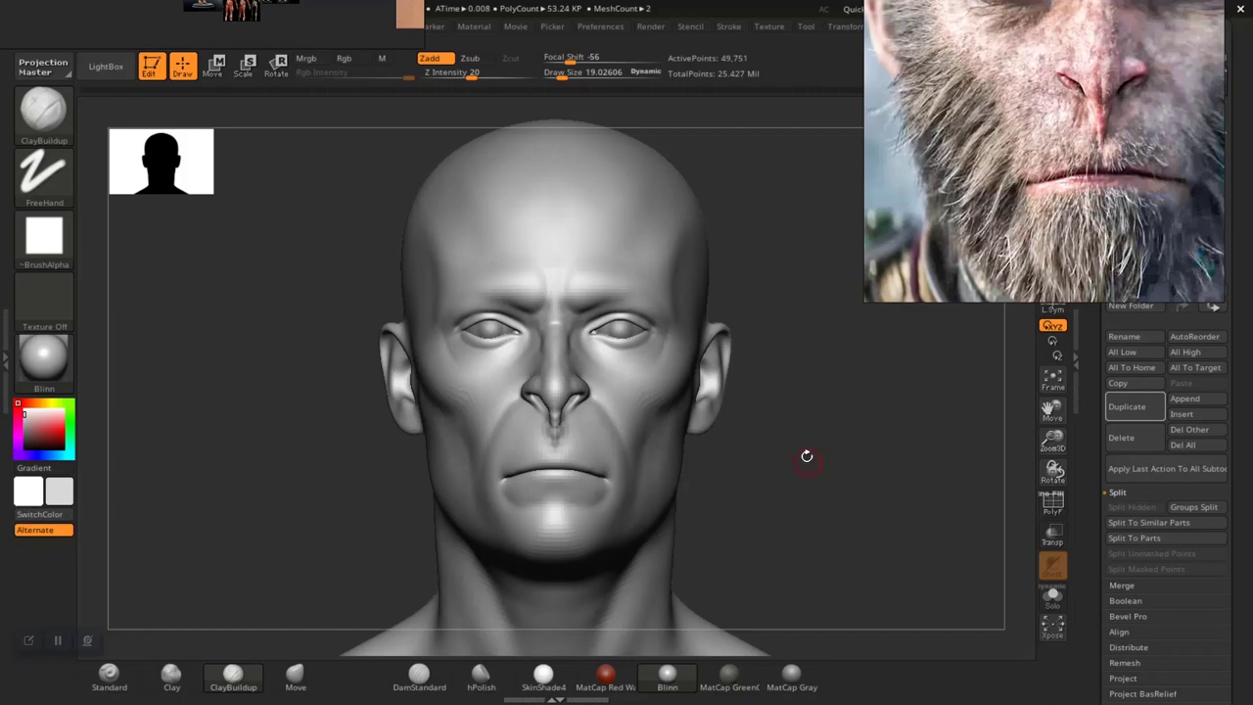
pyautogui.moveTo(811, 504)
pyautogui.mouseDown()
pyautogui.moveTo(828, 490)
pyautogui.moveTo(819, 476)
pyautogui.moveTo(829, 496)
pyautogui.moveTo(828, 460)
pyautogui.moveTo(791, 416)
pyautogui.moveTo(779, 426)
pyautogui.moveTo(800, 459)
pyautogui.moveTo(830, 470)
pyautogui.moveTo(824, 453)
pyautogui.moveTo(827, 485)
pyautogui.moveTo(848, 487)
pyautogui.moveTo(853, 512)
pyautogui.moveTo(831, 470)
pyautogui.moveTo(851, 510)
pyautogui.moveTo(845, 493)
pyautogui.moveTo(826, 506)
pyautogui.mouseUp()
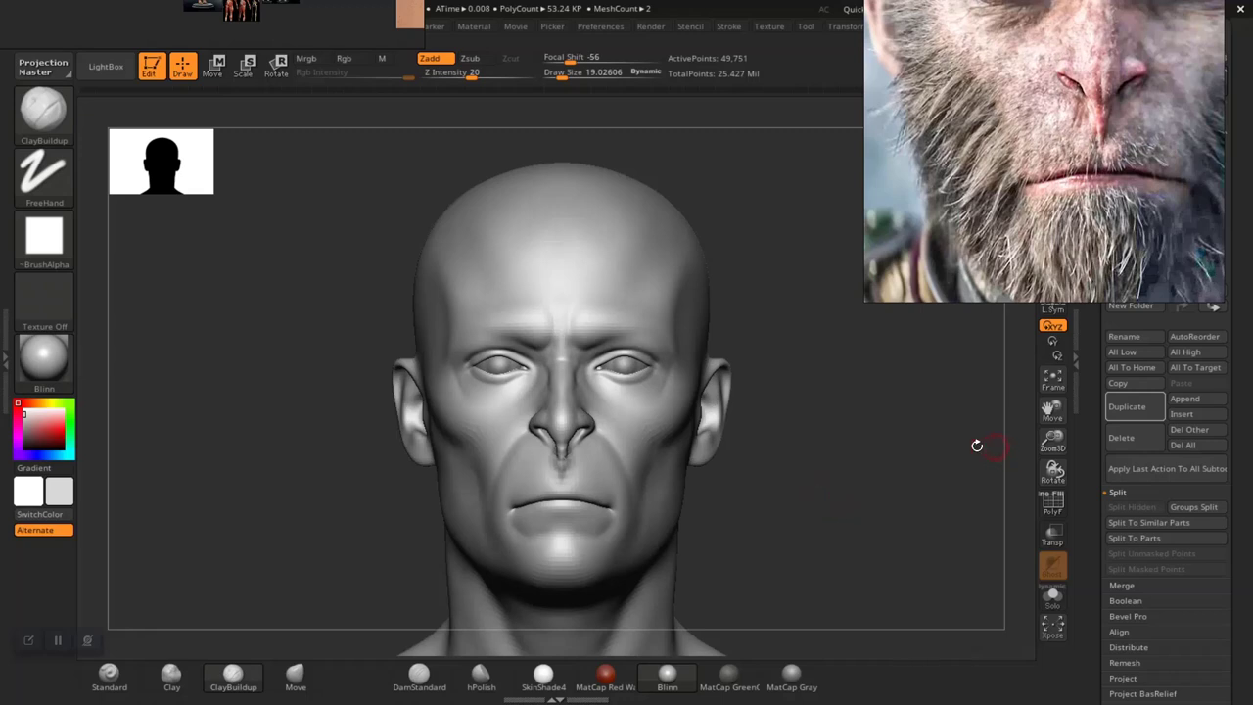
pyautogui.moveTo(1053, 179); pyautogui.dragTo(1045, 387)
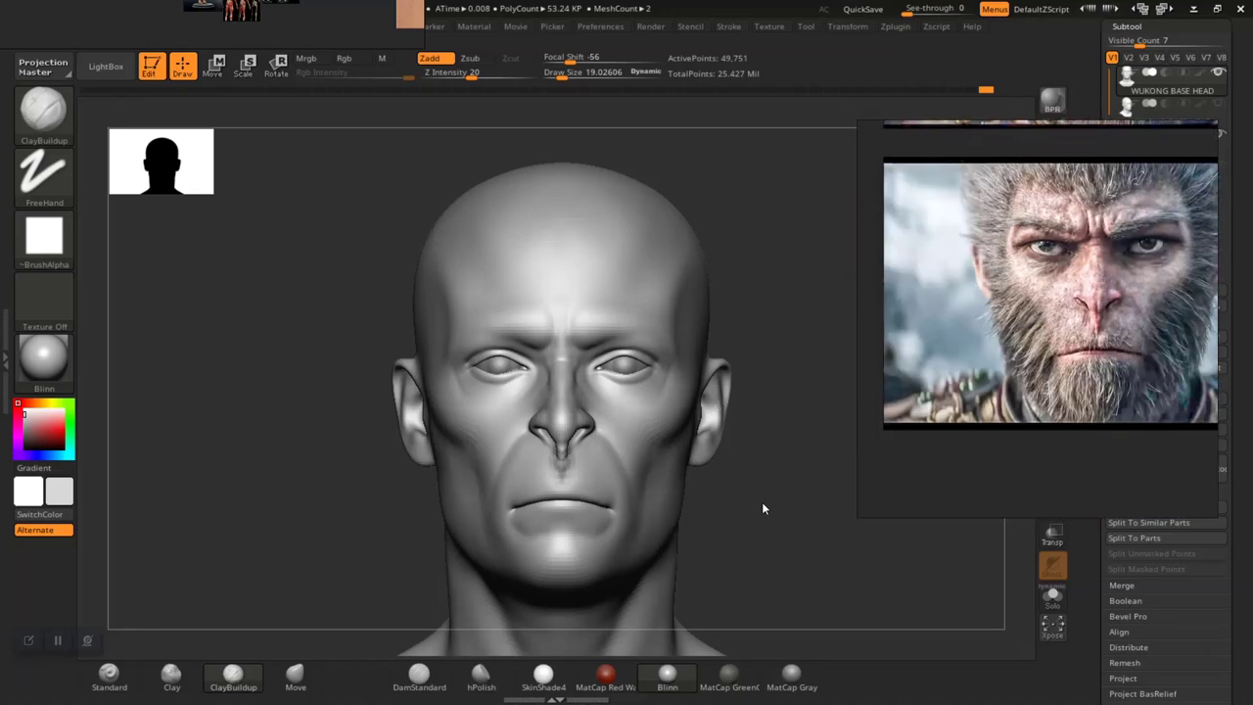
pyautogui.moveTo(762, 504); pyautogui.dragTo(769, 501)
pyautogui.keyDown('alt'); pyautogui.moveTo(771, 503); pyautogui.dragTo(787, 544); pyautogui.keyUp('alt')
pyautogui.moveTo(822, 499)
pyautogui.keyDown('alt'); pyautogui.mouseDown()
pyautogui.moveTo(801, 522)
pyautogui.moveTo(812, 557)
pyautogui.moveTo(793, 568)
pyautogui.moveTo(836, 568)
pyautogui.moveTo(847, 546)
pyautogui.moveTo(849, 561)
pyautogui.moveTo(836, 528)
pyautogui.moveTo(796, 518)
pyautogui.mouseUp(); pyautogui.keyUp('alt')
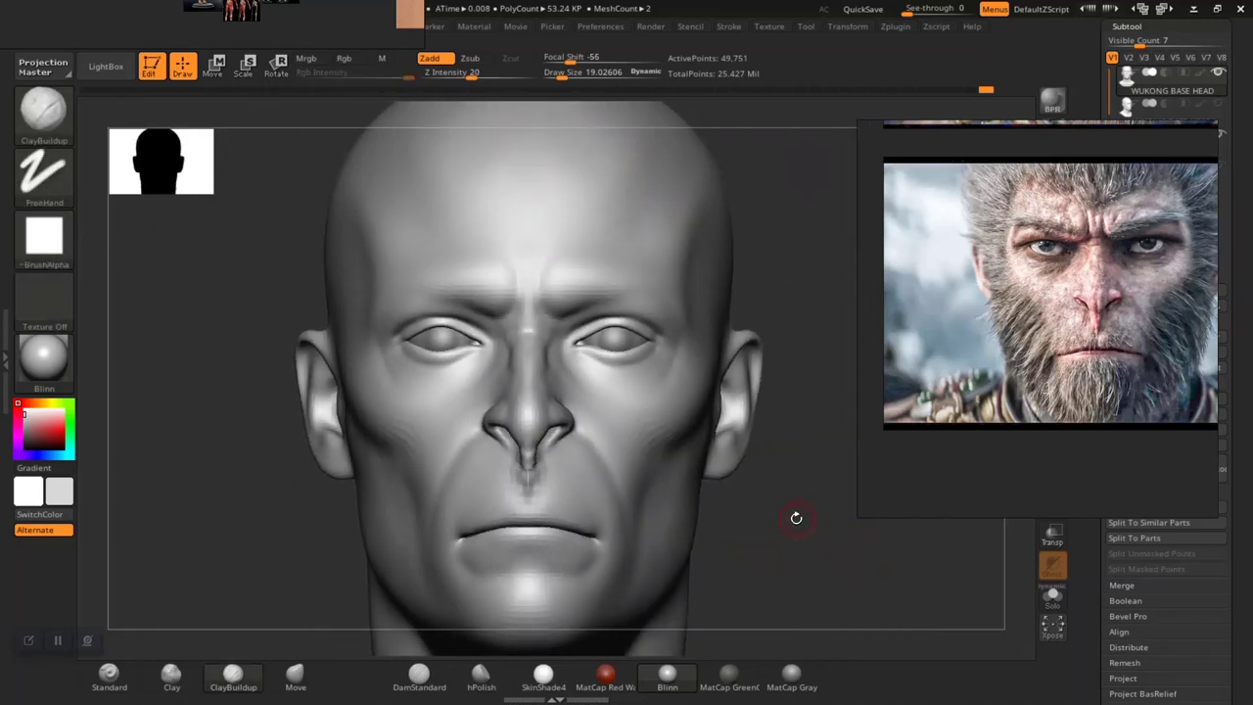
# Examine the head's topology and polygroups around the eyes, nose and mouth in the polyframe display
pyautogui.press('shift')
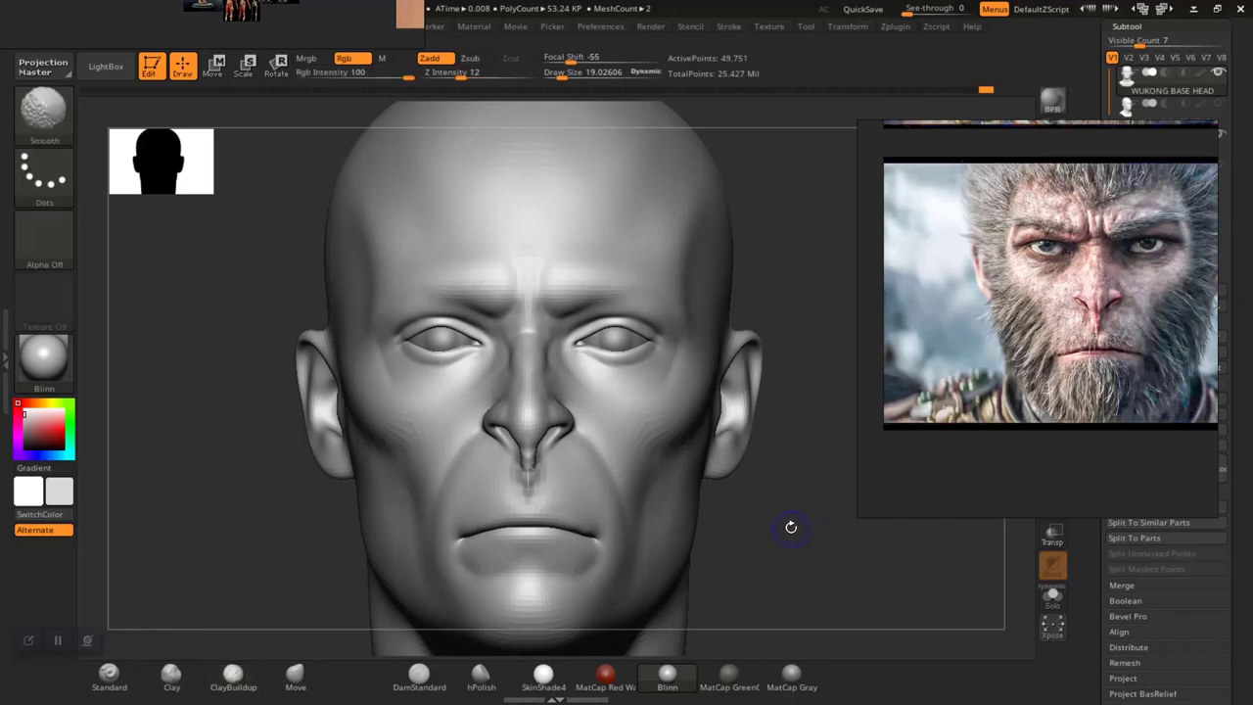
pyautogui.hotkey('shift', 'f')
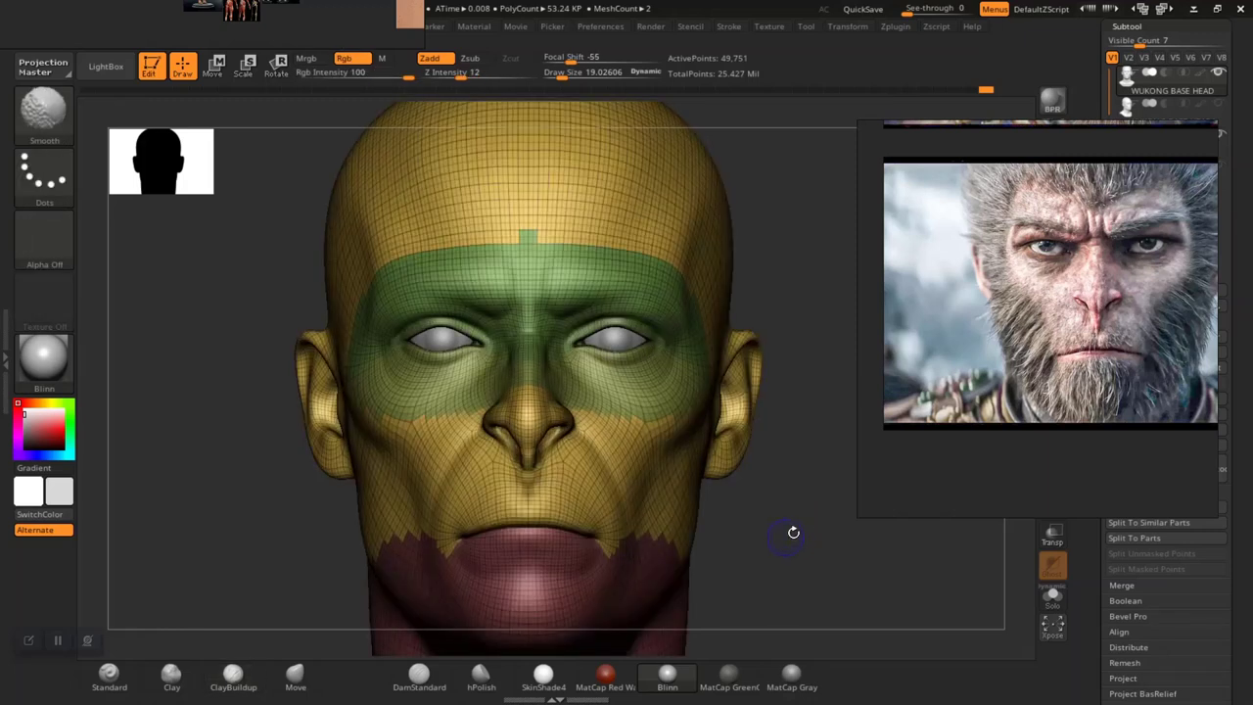
pyautogui.hotkey('shift', 'f')
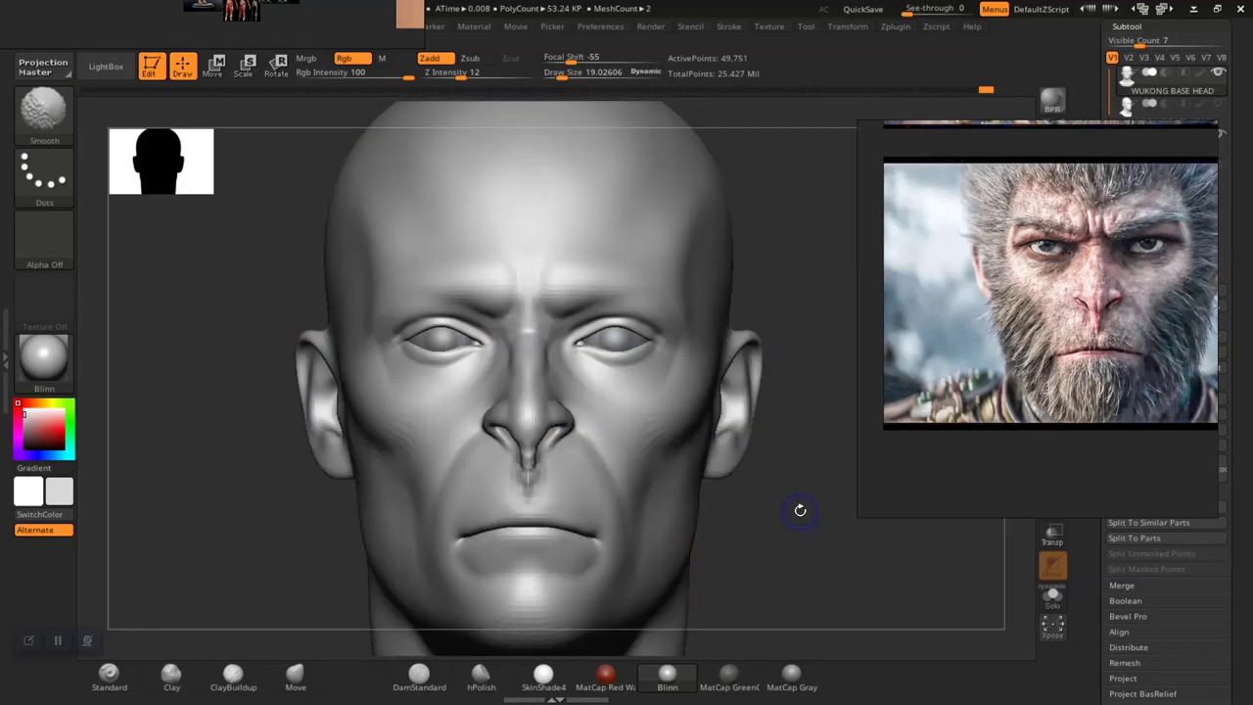
pyautogui.hotkey('shift', 'f')
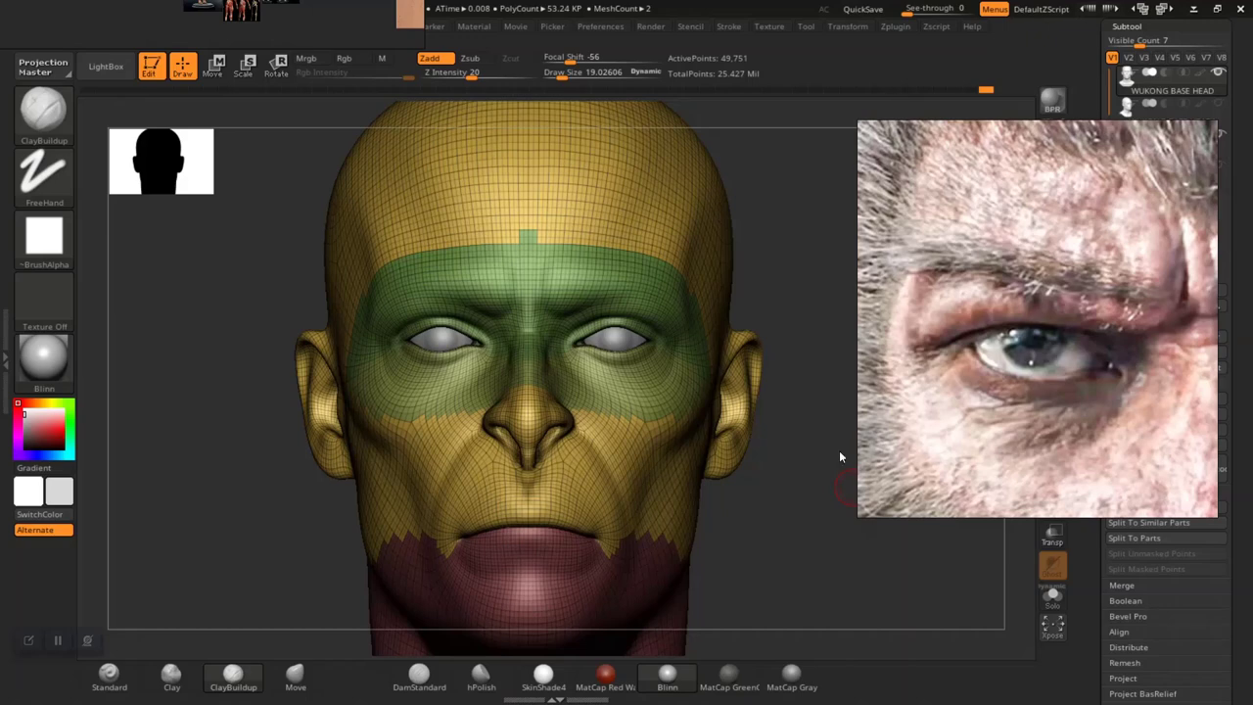
pyautogui.moveTo(741, 536)
pyautogui.mouseDown()
pyautogui.moveTo(780, 512)
pyautogui.moveTo(767, 515)
pyautogui.moveTo(798, 519)
pyautogui.mouseUp()
pyautogui.hotkey('shift', 'f')
# Try isolating the under-eye polygroup and the brow polygroup separately
pyautogui.hotkey('ctrl', 'shift')
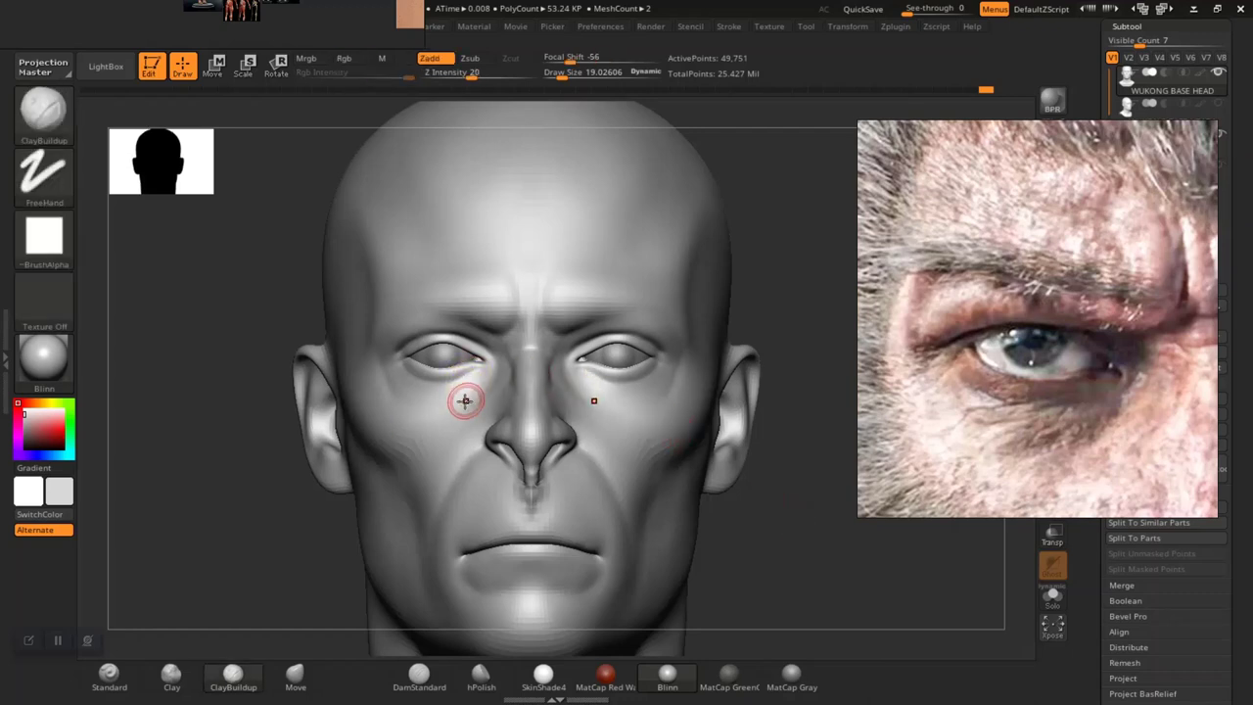
pyautogui.keyDown('ctrl'); pyautogui.keyDown('shift'); pyautogui.click(460, 396); pyautogui.keyUp('shift'); pyautogui.keyUp('ctrl')
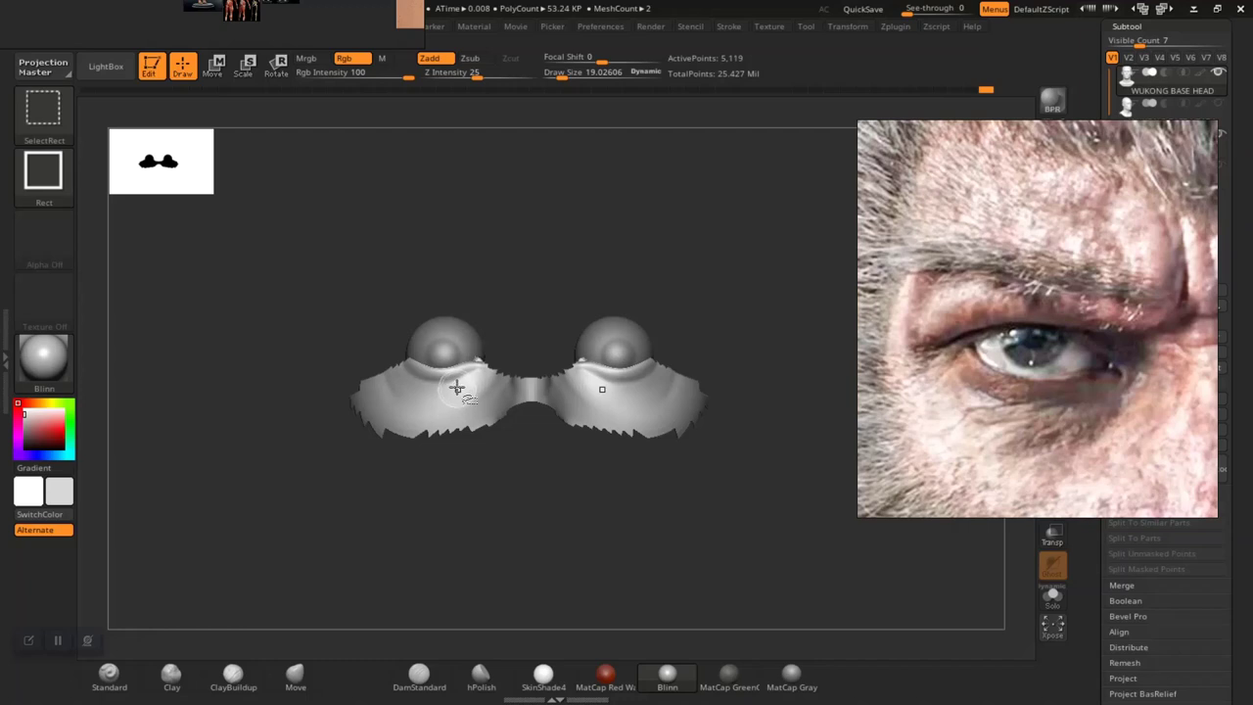
pyautogui.keyDown('ctrl'); pyautogui.keyDown('shift'); pyautogui.click(766, 233); pyautogui.keyUp('shift'); pyautogui.keyUp('ctrl')
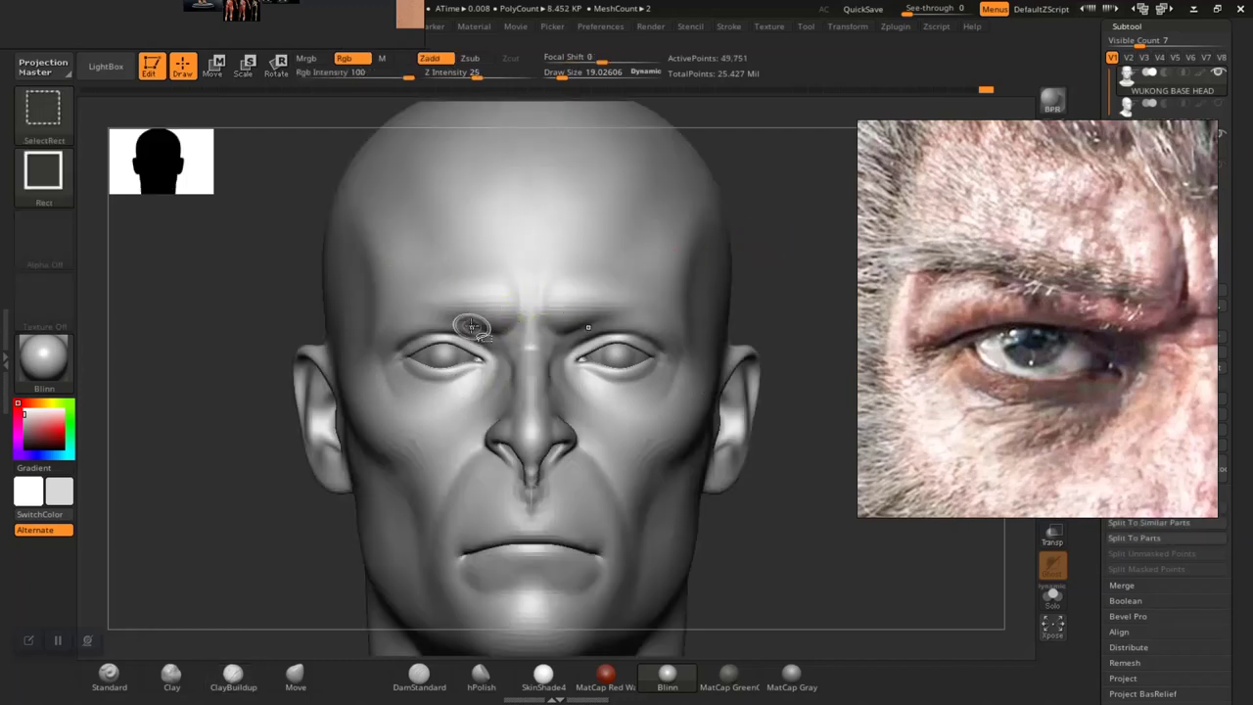
pyautogui.keyDown('ctrl'); pyautogui.keyDown('shift'); pyautogui.click(498, 330); pyautogui.keyUp('shift'); pyautogui.keyUp('ctrl')
pyautogui.hotkey('shift', 'f')
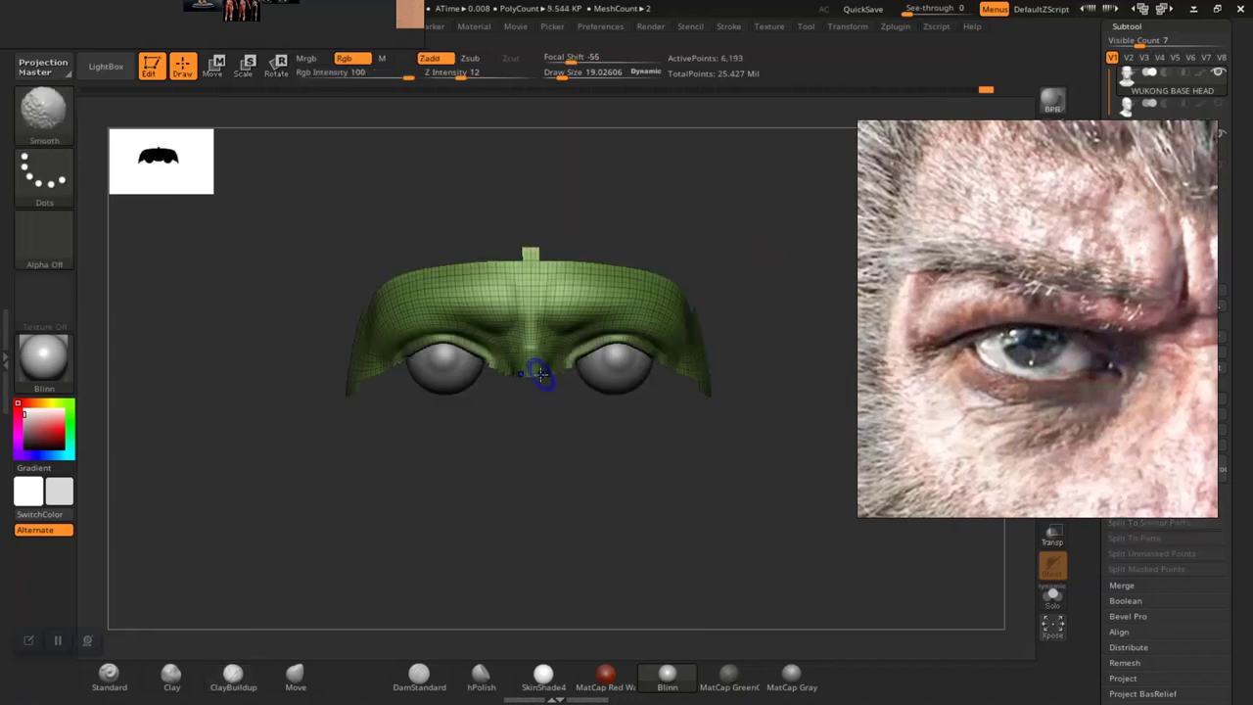
pyautogui.hotkey('shift', 'f')
pyautogui.moveTo(688, 229); pyautogui.dragTo(767, 334)
pyautogui.moveTo(507, 490)
pyautogui.mouseDown()
pyautogui.moveTo(552, 425)
pyautogui.moveTo(559, 534)
pyautogui.moveTo(578, 453)
pyautogui.moveTo(535, 506)
pyautogui.moveTo(601, 479)
pyautogui.moveTo(621, 573)
pyautogui.moveTo(619, 477)
pyautogui.moveTo(618, 548)
pyautogui.moveTo(615, 512)
pyautogui.moveTo(619, 528)
pyautogui.mouseUp()
pyautogui.press('ctrl')
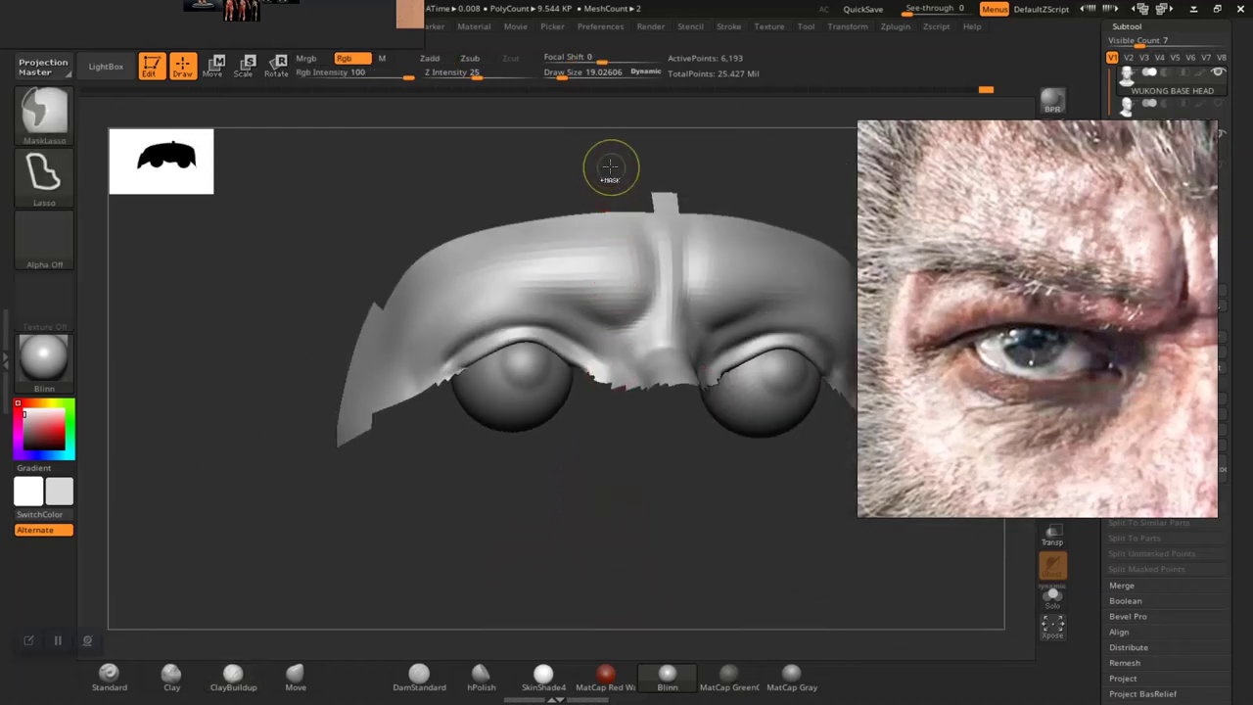
# Turn on Solo for the head subtool with all its polygroups shown
pyautogui.click(1053, 595)
pyautogui.moveTo(853, 565); pyautogui.dragTo(601, 555)
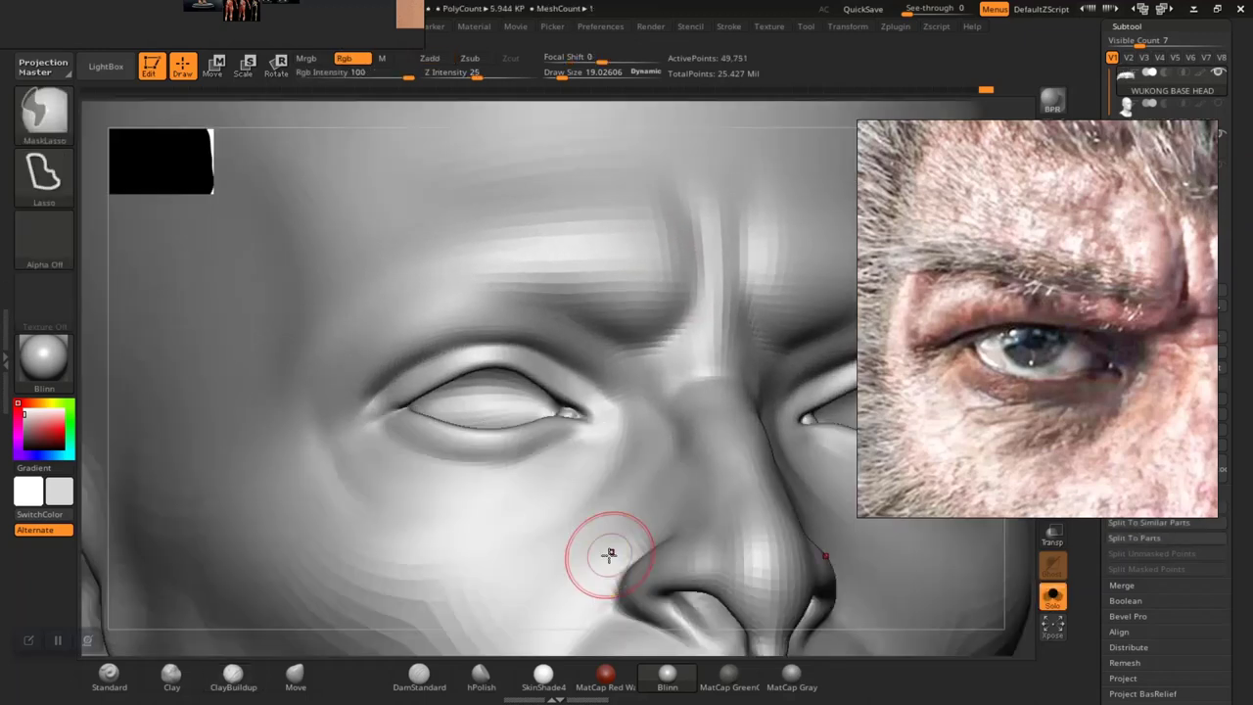
pyautogui.press('ctrl')
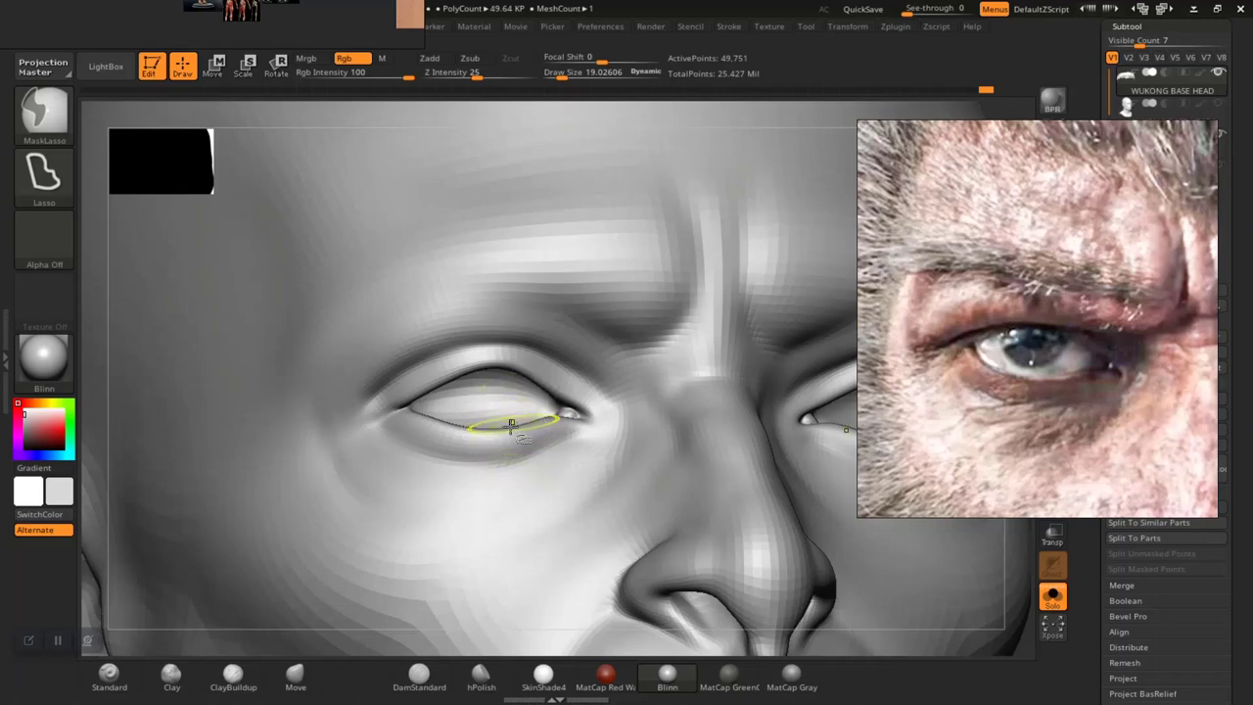
pyautogui.keyDown('ctrl'); pyautogui.keyDown('shift'); pyautogui.click(503, 439); pyautogui.keyUp('shift'); pyautogui.keyUp('ctrl')
pyautogui.keyDown('ctrl'); pyautogui.keyDown('shift'); pyautogui.click(504, 444); pyautogui.keyUp('shift'); pyautogui.keyUp('ctrl')
pyautogui.keyDown('ctrl'); pyautogui.keyDown('shift'); pyautogui.click(532, 354); pyautogui.keyUp('shift'); pyautogui.keyUp('ctrl')
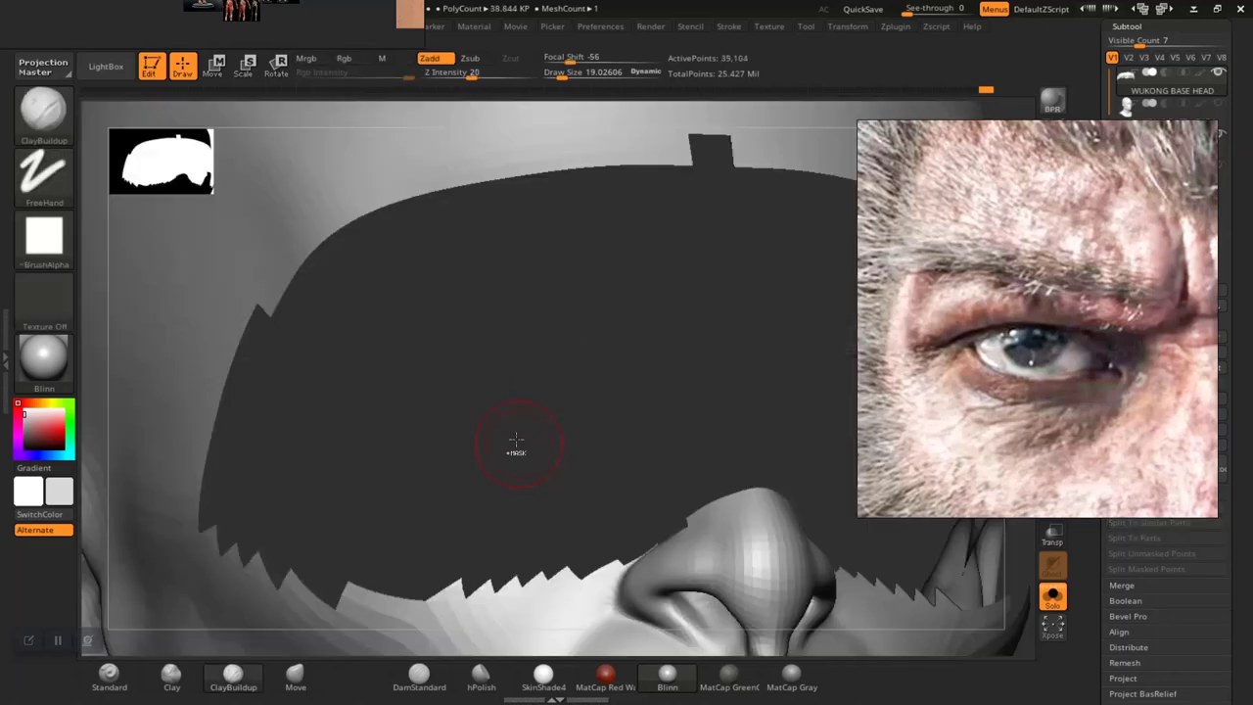
pyautogui.keyDown('ctrl'); pyautogui.keyDown('shift'); pyautogui.moveTo(515, 441); pyautogui.dragTo(517, 466); pyautogui.keyUp('shift'); pyautogui.keyUp('ctrl')
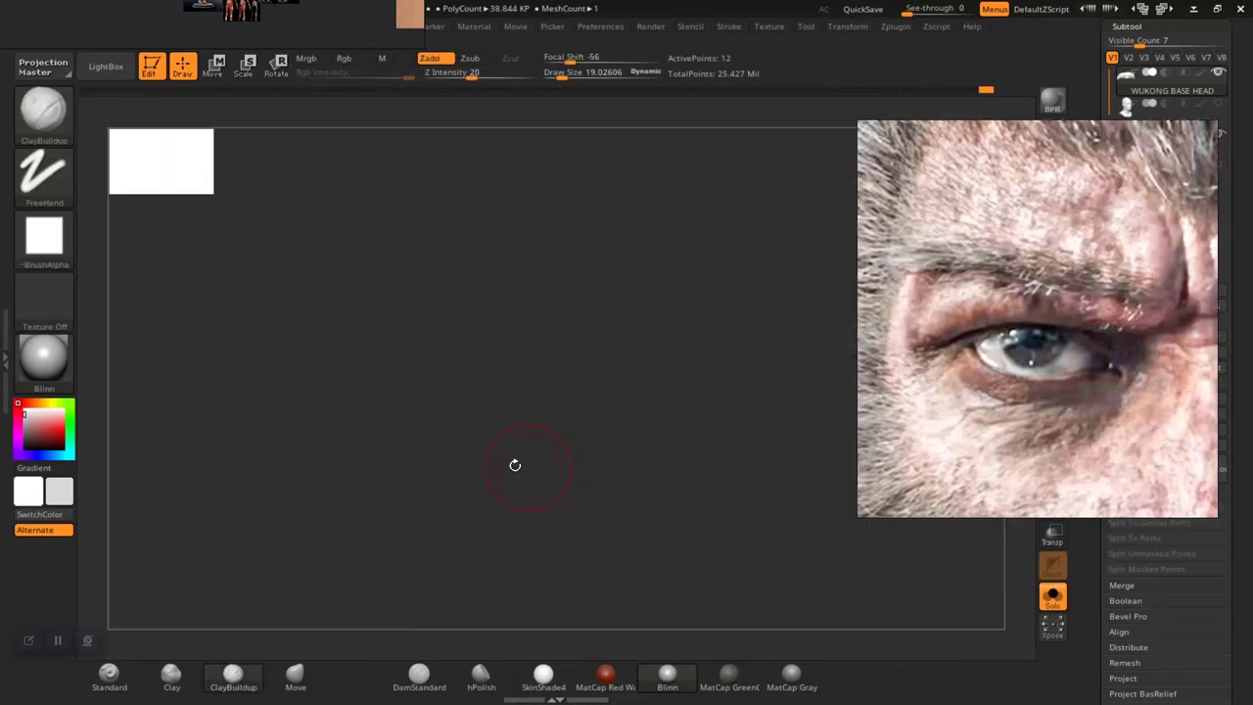
pyautogui.keyDown('ctrl'); pyautogui.keyDown('shift'); pyautogui.click(317, 392); pyautogui.keyUp('shift'); pyautogui.keyUp('ctrl')
# Hide the under-eye and brow polygroups and invert the visibility to isolate the whole eye region
pyautogui.keyDown('ctrl'); pyautogui.keyDown('shift'); pyautogui.click(457, 418); pyautogui.keyUp('shift'); pyautogui.keyUp('ctrl')
pyautogui.keyDown('ctrl'); pyautogui.keyDown('shift'); pyautogui.click(458, 419); pyautogui.keyUp('shift'); pyautogui.keyUp('ctrl')
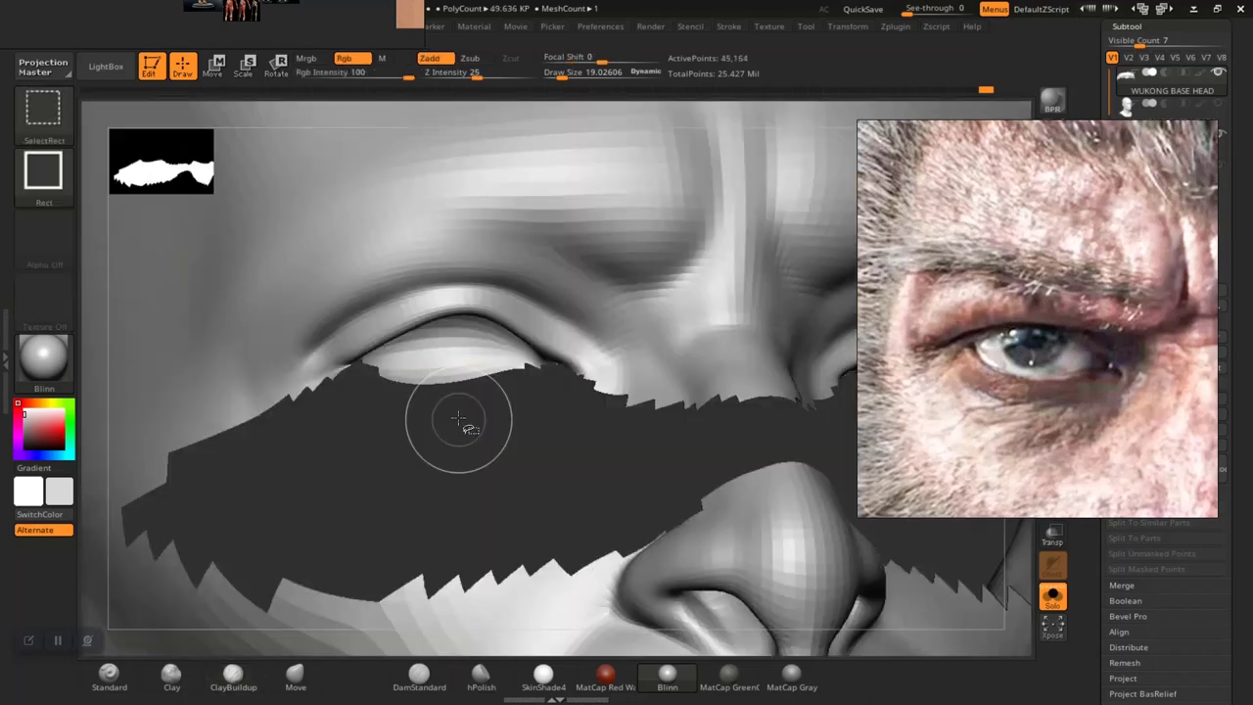
pyautogui.keyDown('ctrl'); pyautogui.keyDown('shift'); pyautogui.click(509, 328); pyautogui.keyUp('shift'); pyautogui.keyUp('ctrl')
pyautogui.keyDown('ctrl'); pyautogui.keyDown('shift'); pyautogui.moveTo(465, 322); pyautogui.dragTo(474, 370); pyautogui.keyUp('shift'); pyautogui.keyUp('ctrl')
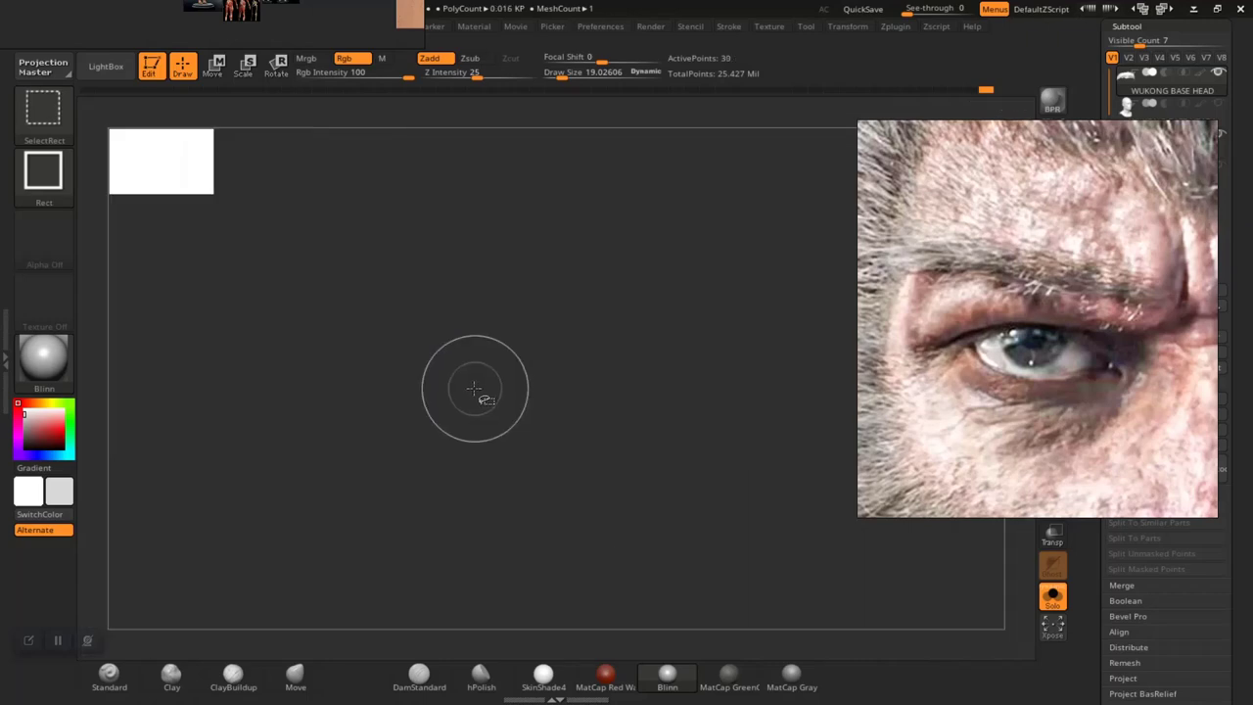
pyautogui.keyDown('ctrl'); pyautogui.keyDown('shift'); pyautogui.click(470, 391); pyautogui.keyUp('shift'); pyautogui.keyUp('ctrl')
pyautogui.press('f')
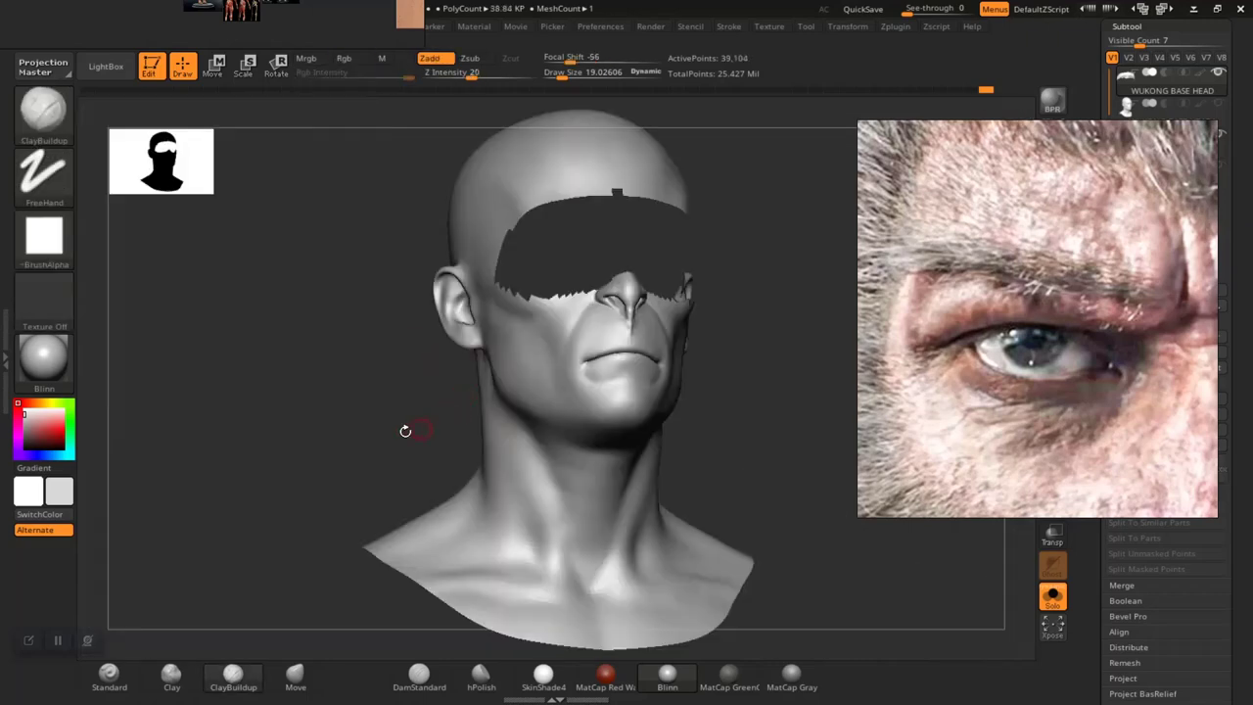
pyautogui.keyDown('ctrl'); pyautogui.keyDown('shift'); pyautogui.moveTo(343, 397); pyautogui.dragTo(356, 435); pyautogui.keyUp('shift'); pyautogui.keyUp('ctrl')
pyautogui.press('f')
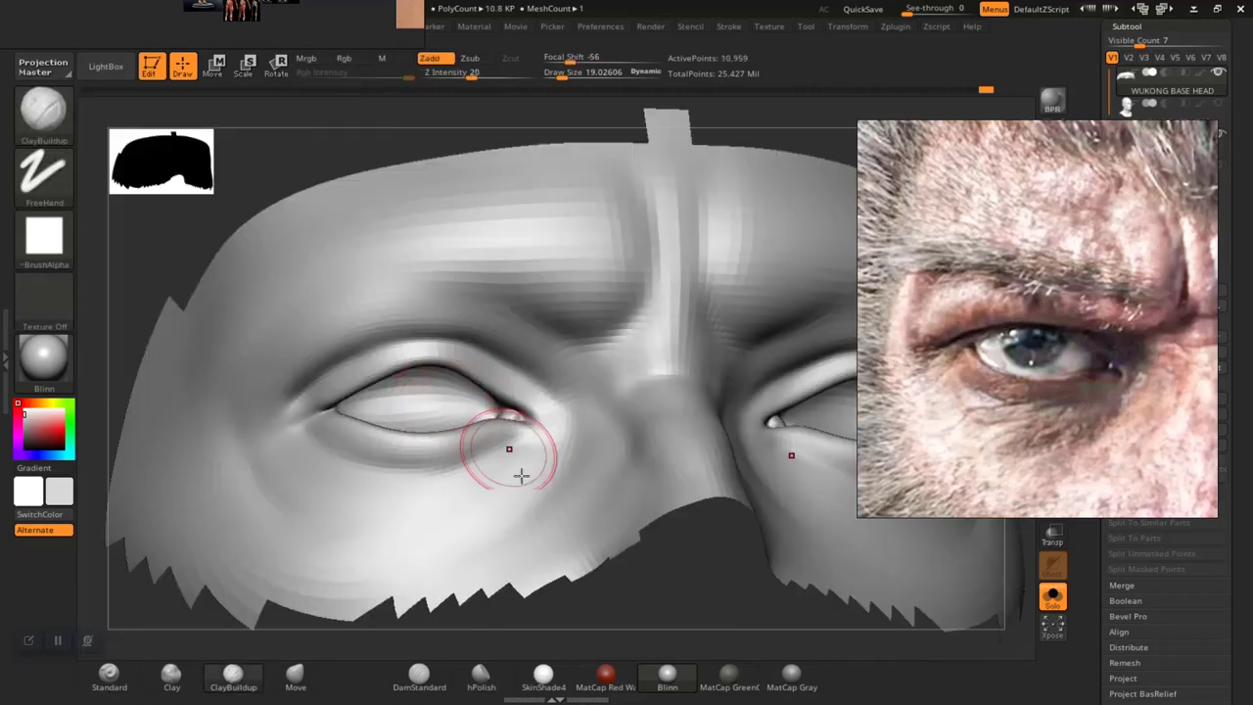
# Choose the DamStandard brush with a draw size of about 9 for detailing the eyelids in a close front view
pyautogui.keyDown('shift'); pyautogui.moveTo(665, 584); pyautogui.dragTo(649, 596); pyautogui.keyUp('shift')
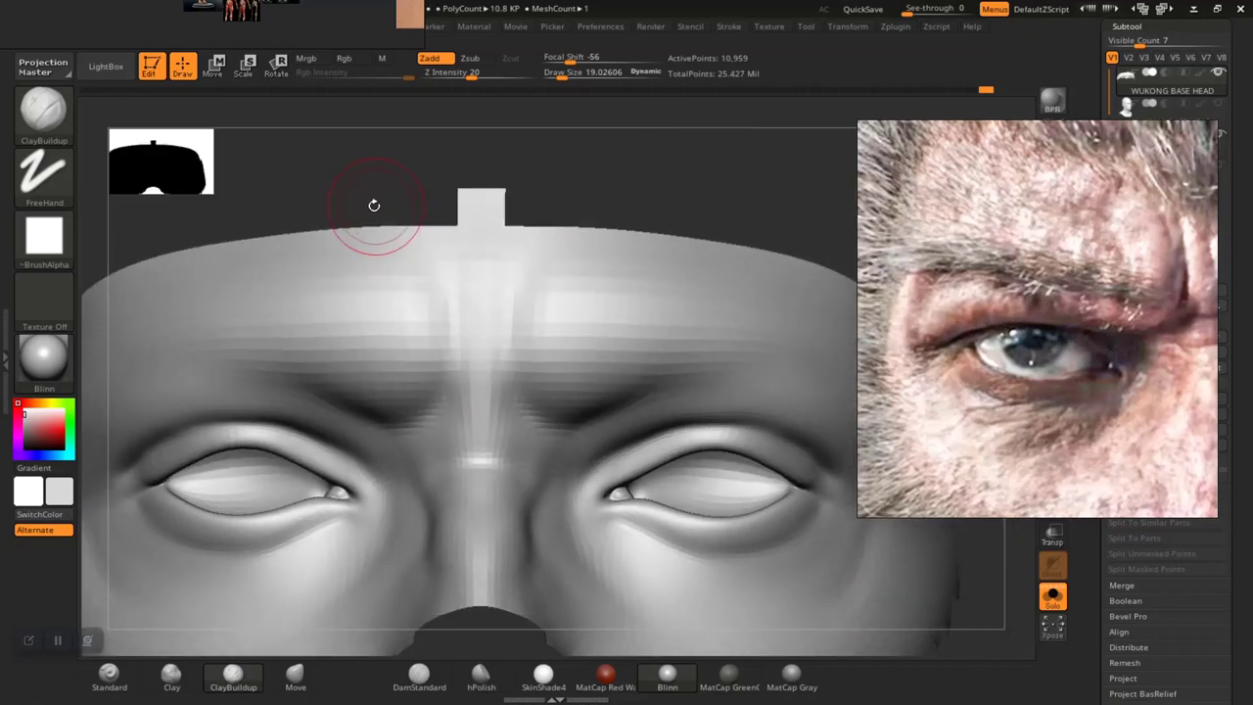
pyautogui.keyDown('alt'); pyautogui.moveTo(341, 158); pyautogui.dragTo(538, 221); pyautogui.keyUp('alt')
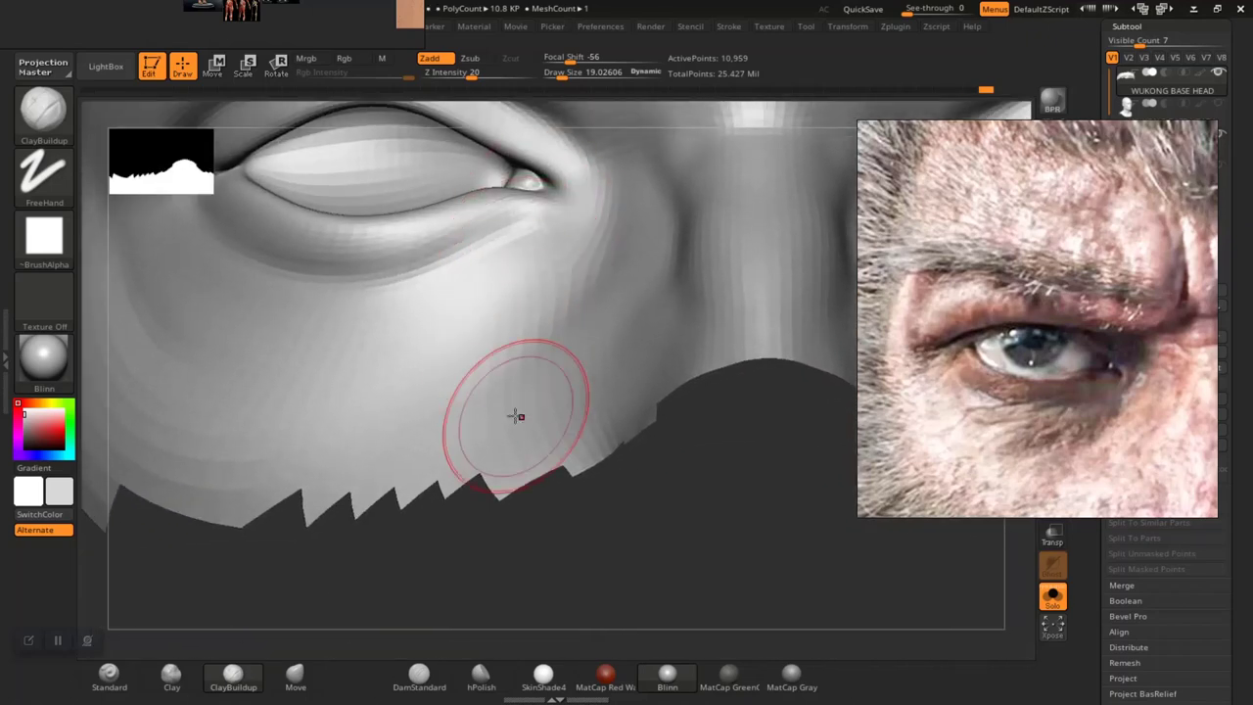
pyautogui.moveTo(723, 597)
pyautogui.mouseDown()
pyautogui.moveTo(744, 593)
pyautogui.moveTo(730, 591)
pyautogui.mouseUp()
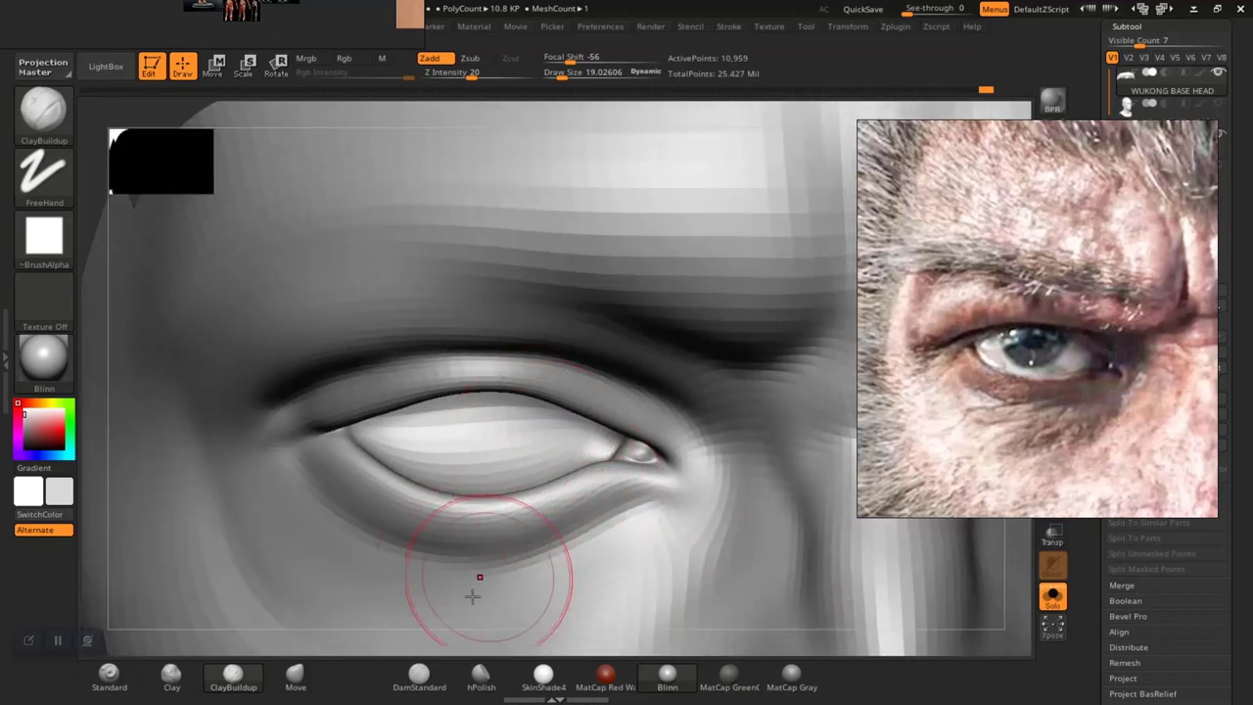
pyautogui.click(403, 681)
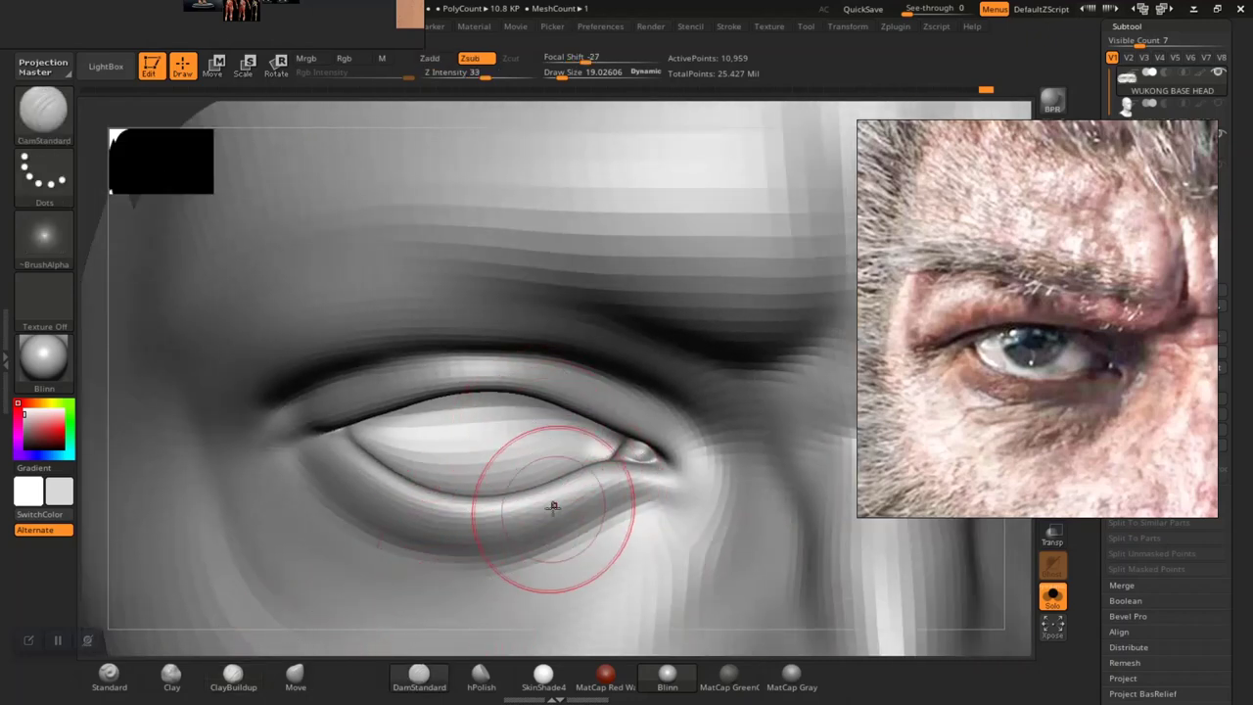
pyautogui.press('space')
pyautogui.moveTo(597, 443); pyautogui.dragTo(615, 440)
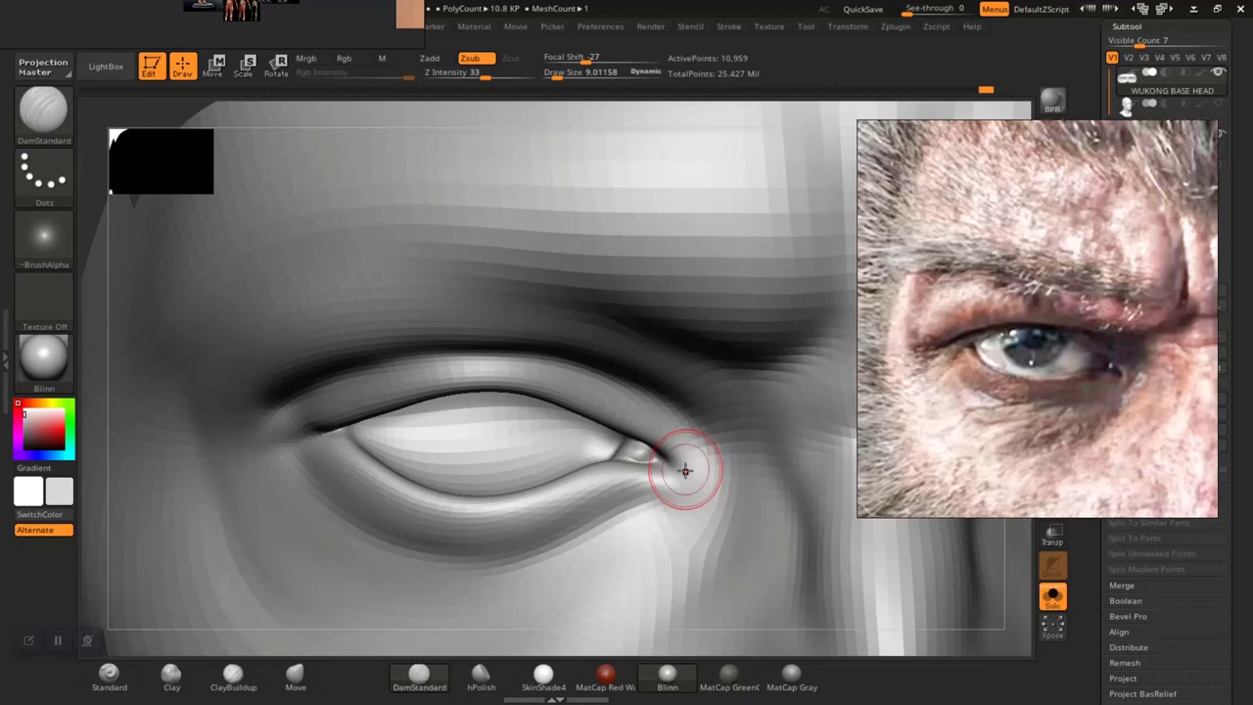
# Bring the reference image board over the canvas and search its face and anatomy image groups for eye references
pyautogui.moveTo(99, 4); pyautogui.dragTo(449, 568, button='right')
pyautogui.scroll(-7, 485, 480)
pyautogui.moveTo(505, 391); pyautogui.dragTo(509, 437, button='middle')
pyautogui.scroll(4, 509, 438)
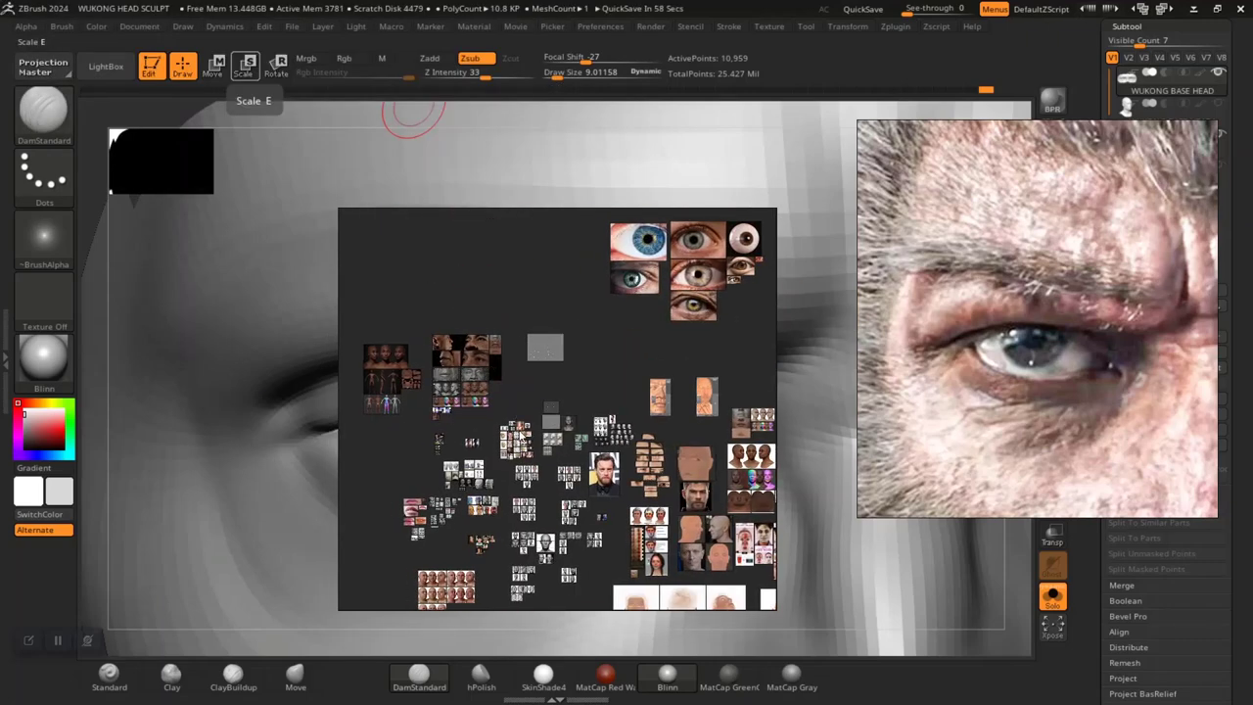
pyautogui.scroll(4, 529, 428)
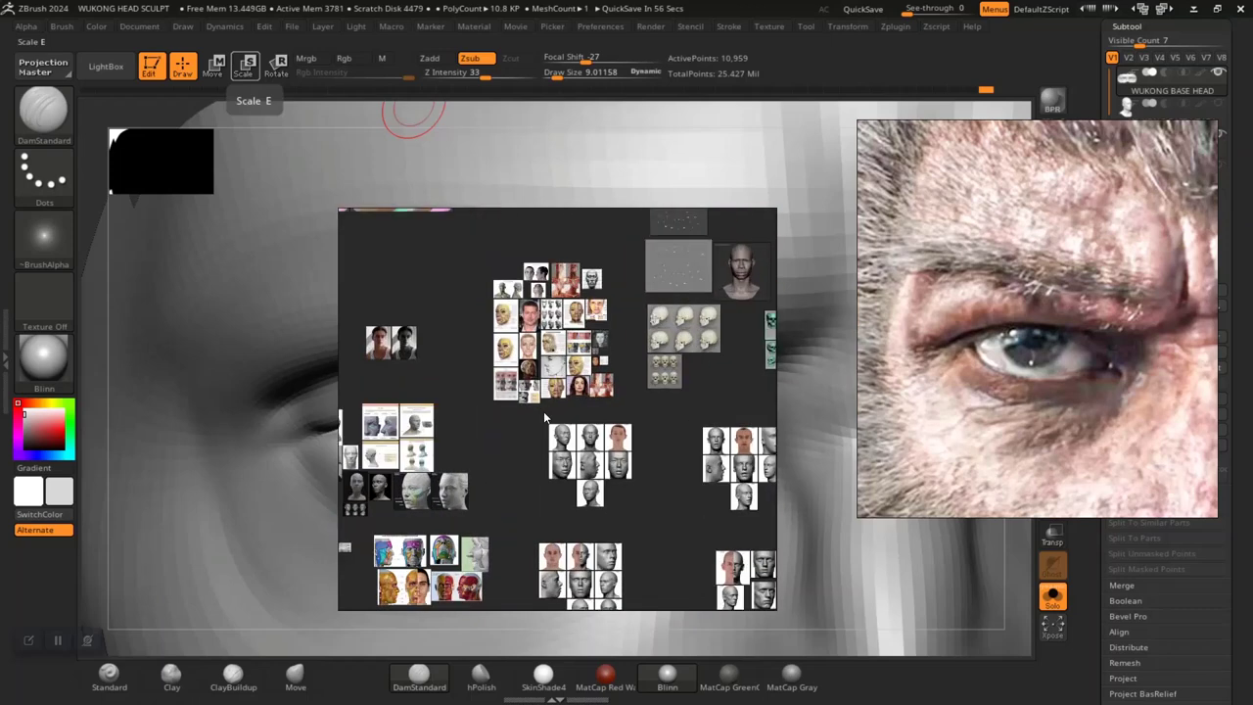
pyautogui.scroll(-3, 551, 422)
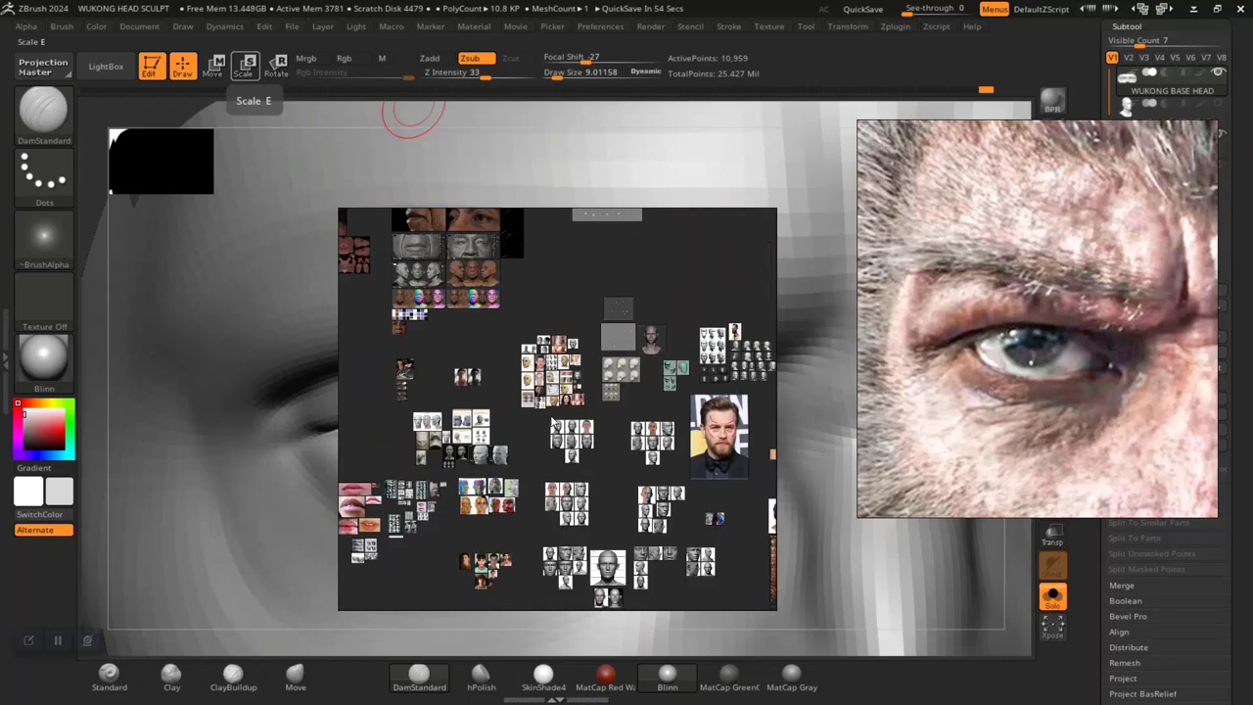
pyautogui.scroll(3, 554, 423)
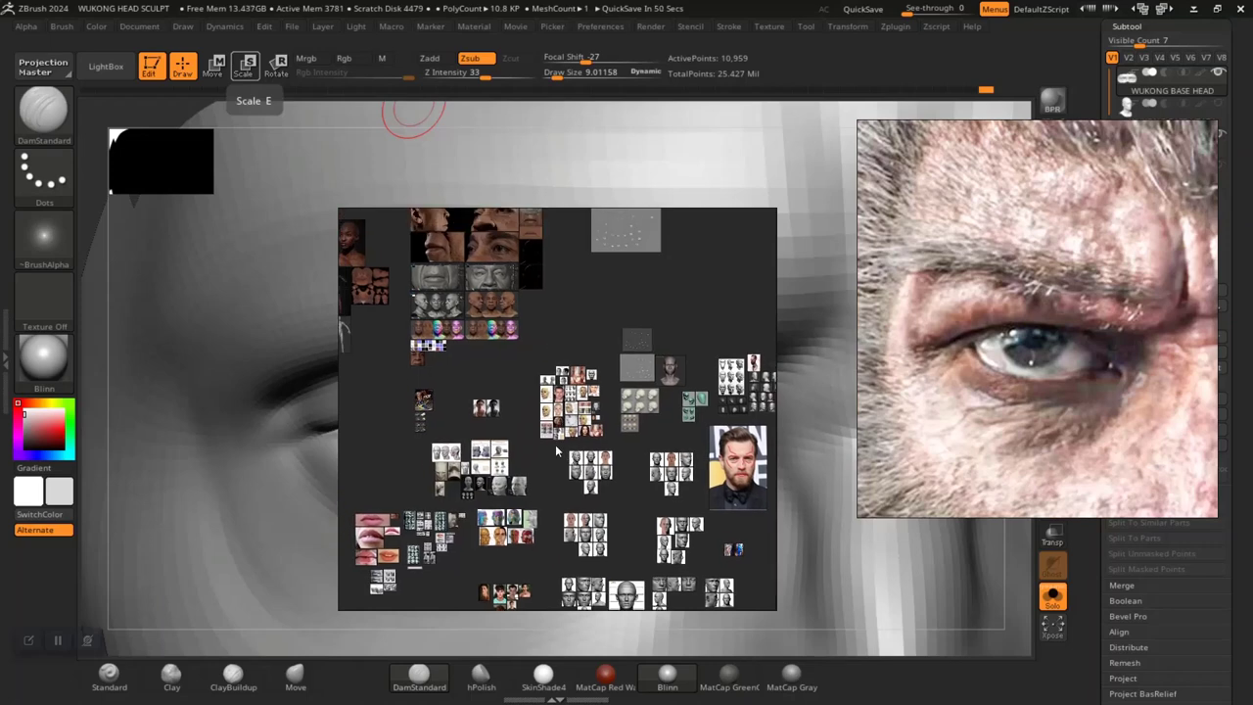
pyautogui.moveTo(538, 447); pyautogui.dragTo(715, 343, button='middle')
pyautogui.scroll(3, 631, 426)
pyautogui.scroll(4, 631, 425)
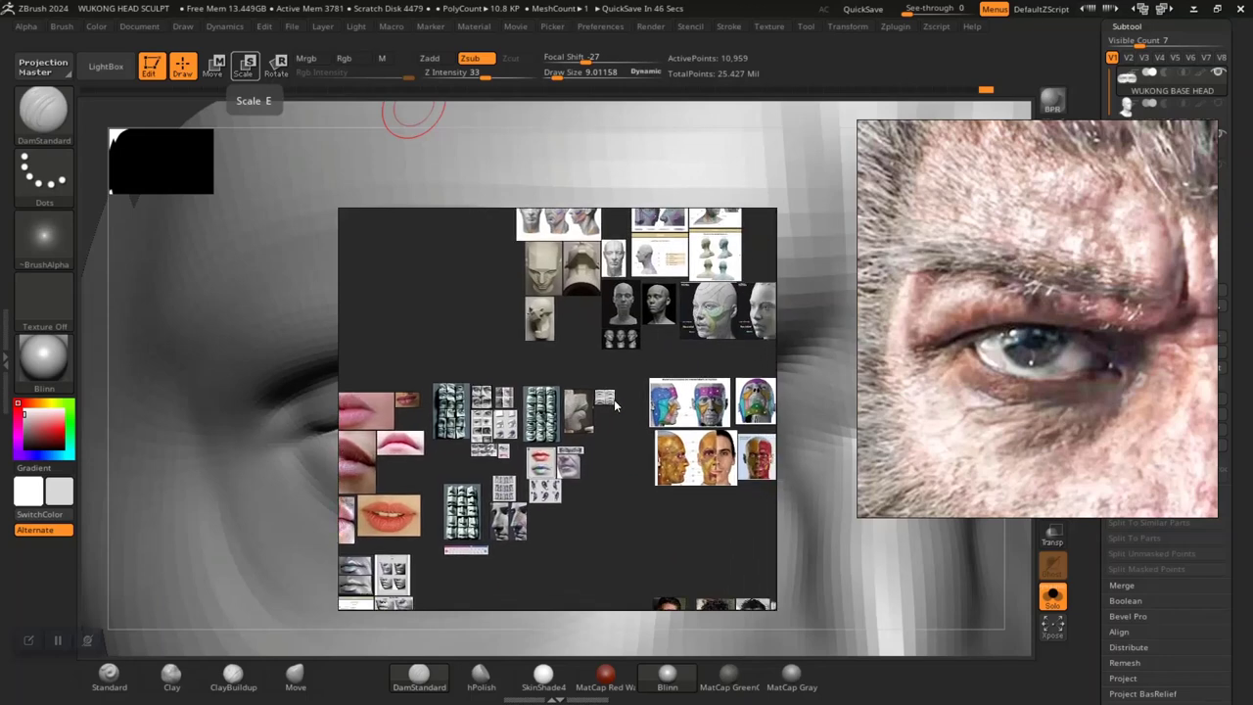
pyautogui.moveTo(533, 448); pyautogui.dragTo(522, 494, button='middle')
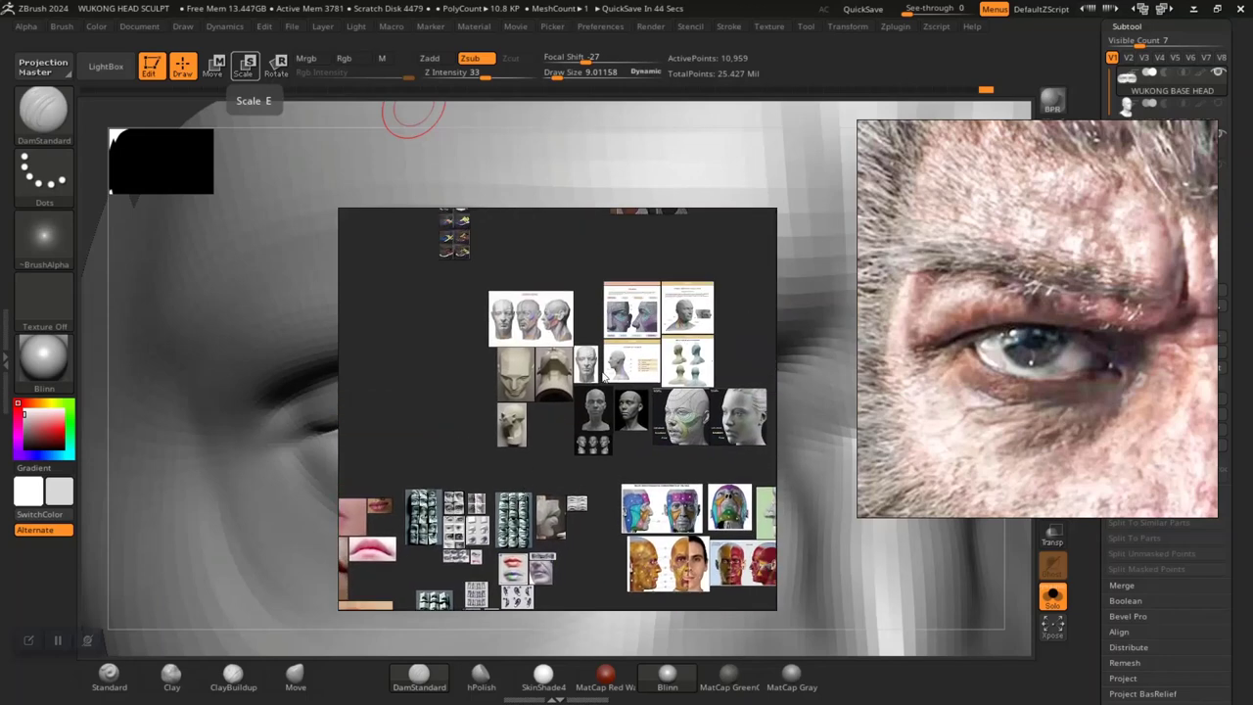
pyautogui.scroll(-5, 597, 374)
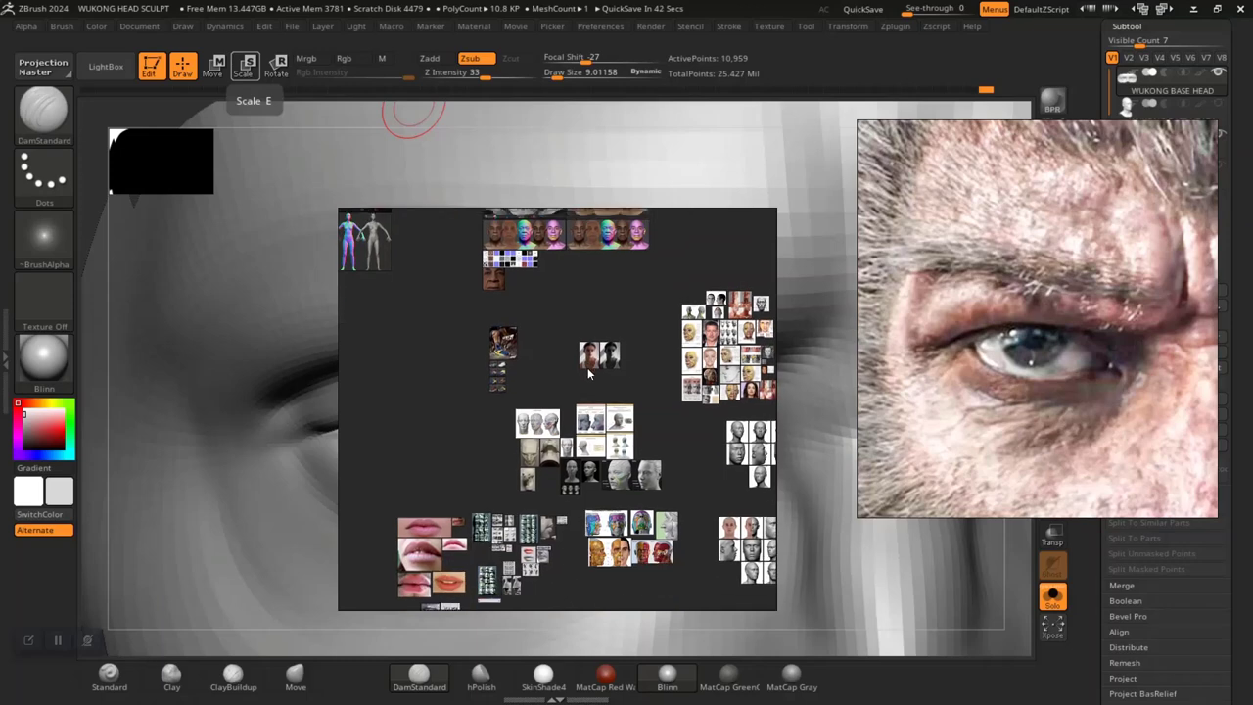
pyautogui.moveTo(599, 475); pyautogui.dragTo(583, 359, button='middle')
pyautogui.moveTo(596, 450)
pyautogui.mouseDown(button='middle')
pyautogui.moveTo(566, 345)
pyautogui.moveTo(551, 480)
pyautogui.mouseUp(button='middle')
pyautogui.scroll(-3, 598, 451)
pyautogui.scroll(2, 558, 429)
pyautogui.moveTo(615, 353); pyautogui.dragTo(586, 437, button='middle')
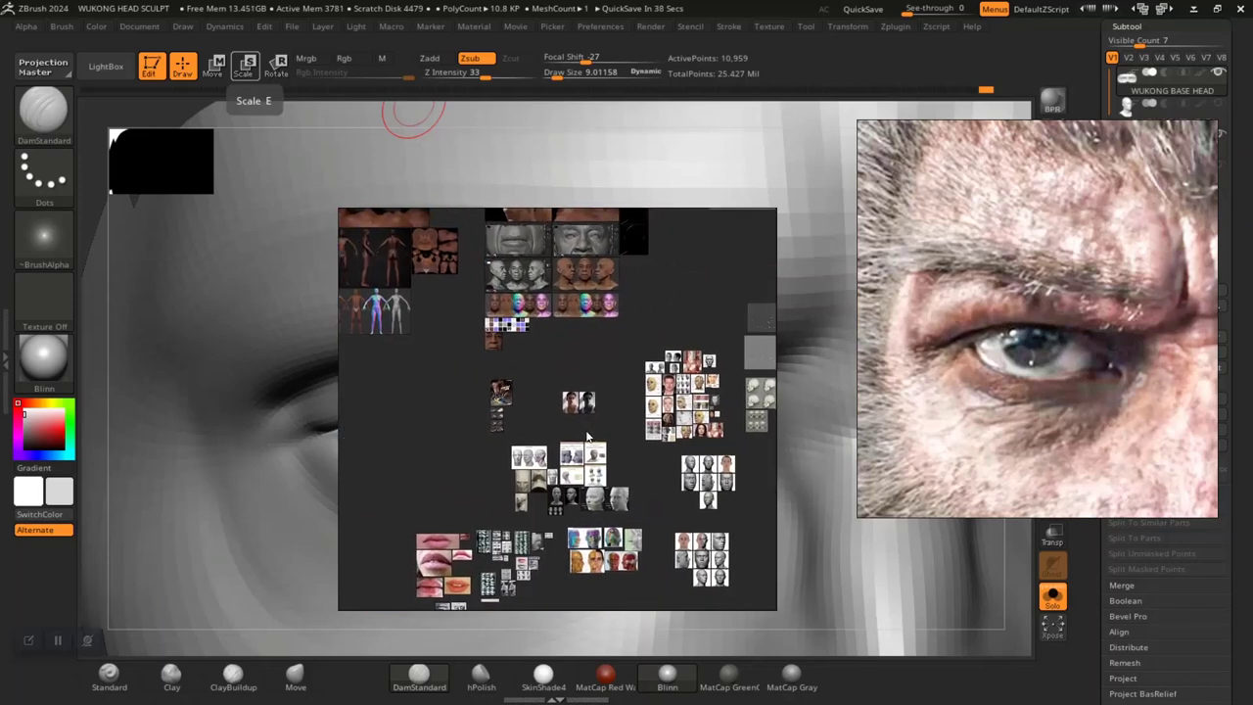
pyautogui.scroll(3, 590, 436)
pyautogui.scroll(4, 588, 443)
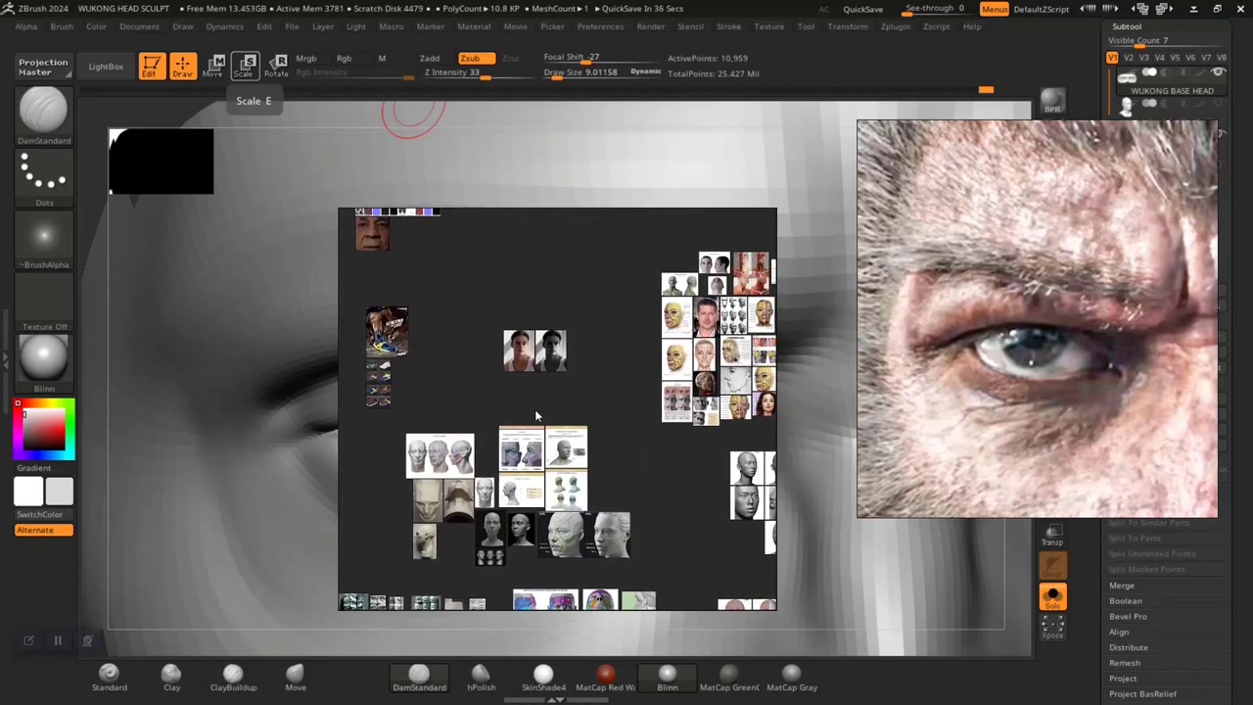
pyautogui.scroll(5, 564, 410)
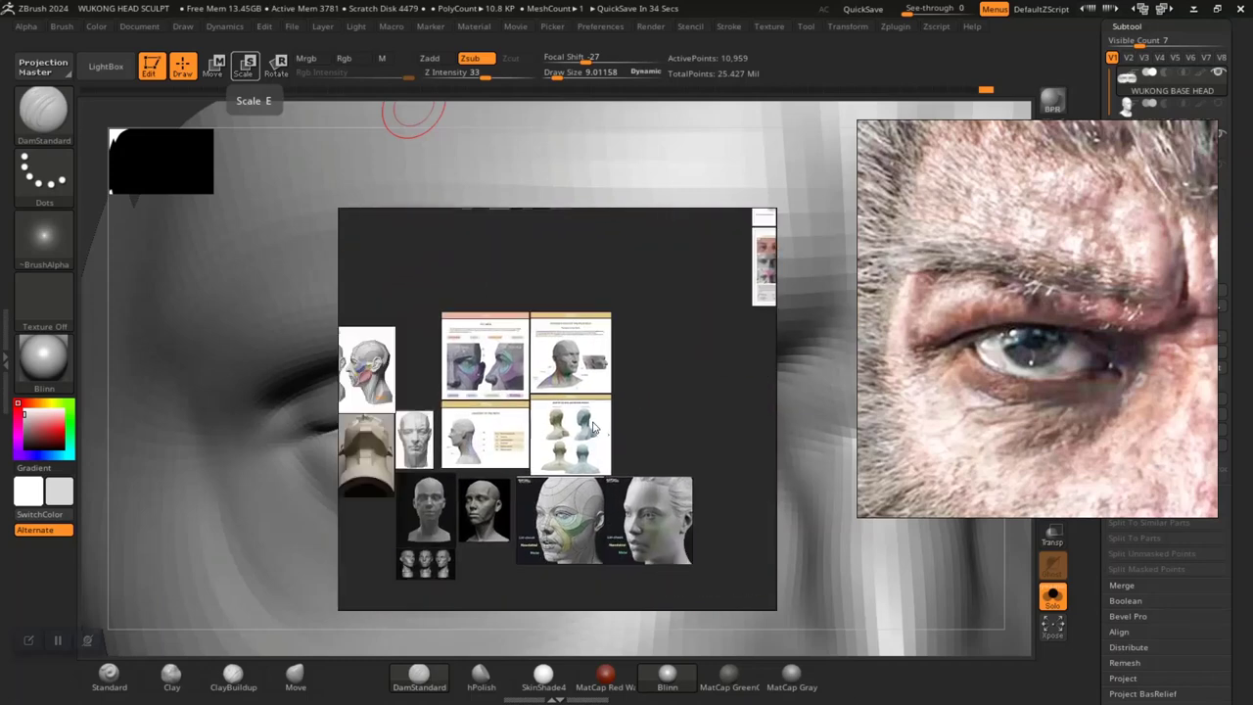
# Examine the eye studies on the reference board, especially the colour-coded wireframe diagrams of the upper and lower eyelid forms
pyautogui.moveTo(551, 511); pyautogui.dragTo(609, 420, button='middle')
pyautogui.scroll(3, 583, 450)
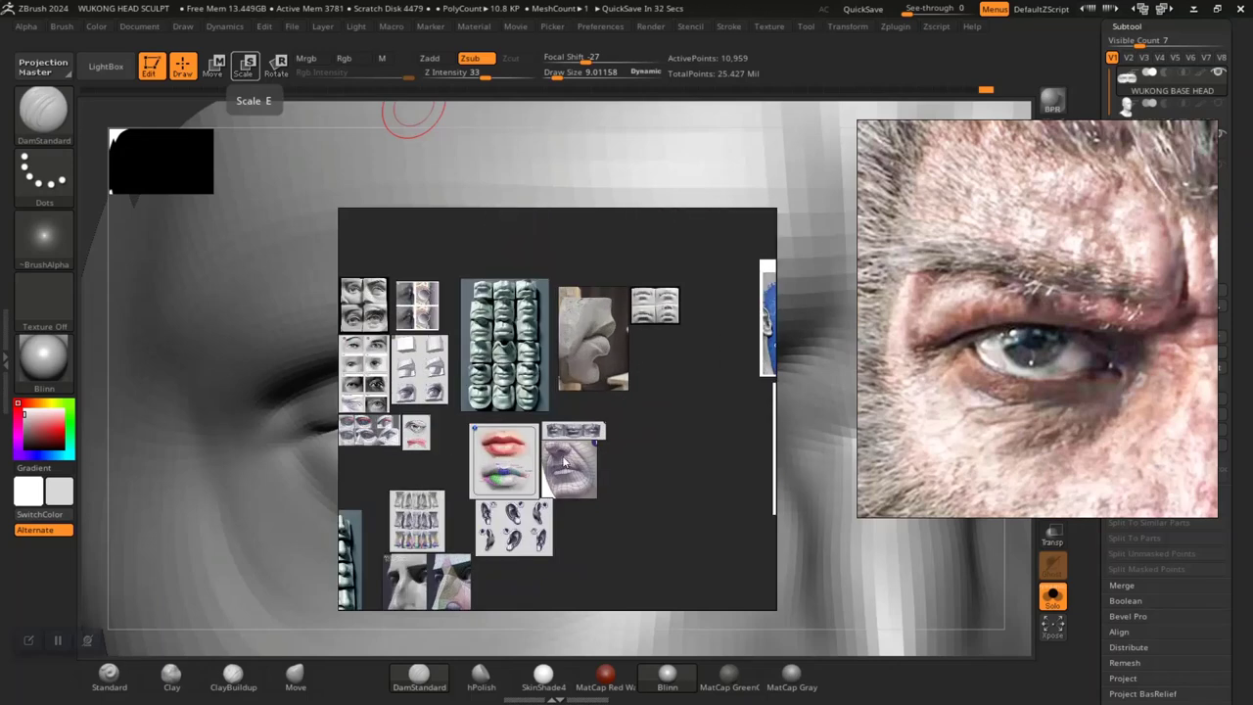
pyautogui.moveTo(534, 460); pyautogui.dragTo(651, 403, button='middle')
pyautogui.scroll(5, 575, 453)
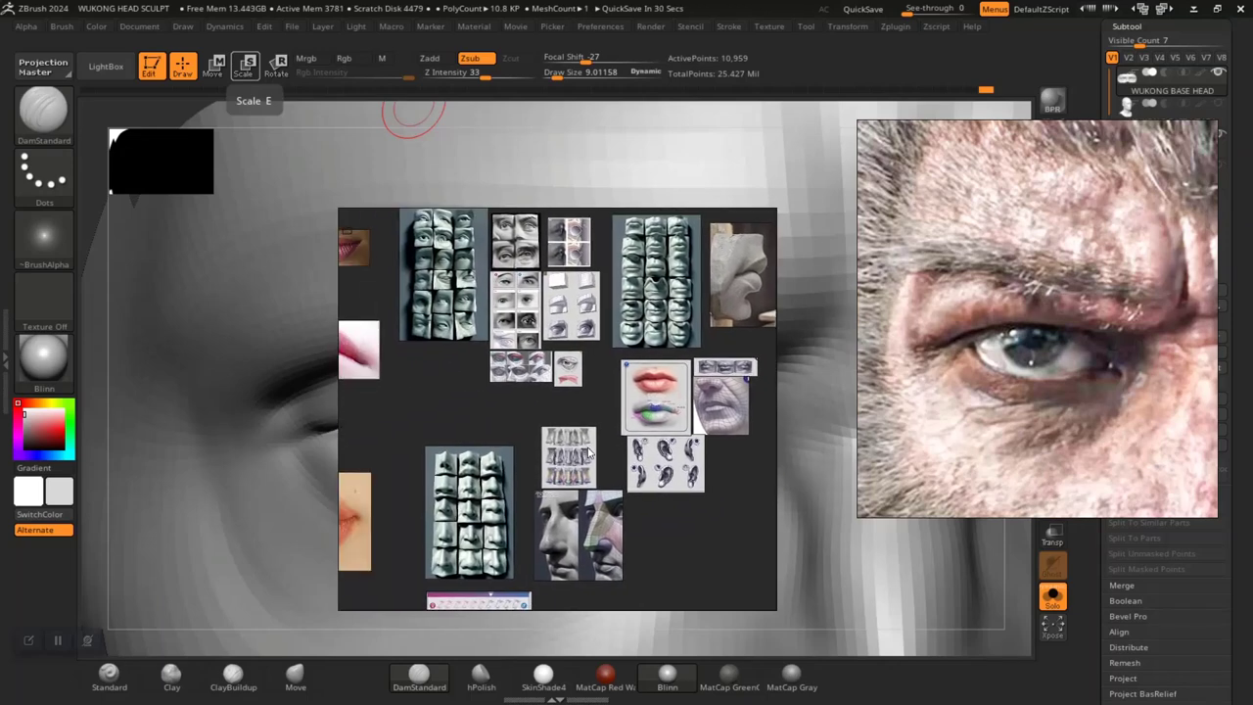
pyautogui.moveTo(566, 426)
pyautogui.mouseDown(button='middle')
pyautogui.moveTo(562, 402)
pyautogui.moveTo(555, 446)
pyautogui.mouseUp(button='middle')
pyautogui.scroll(5, 509, 431)
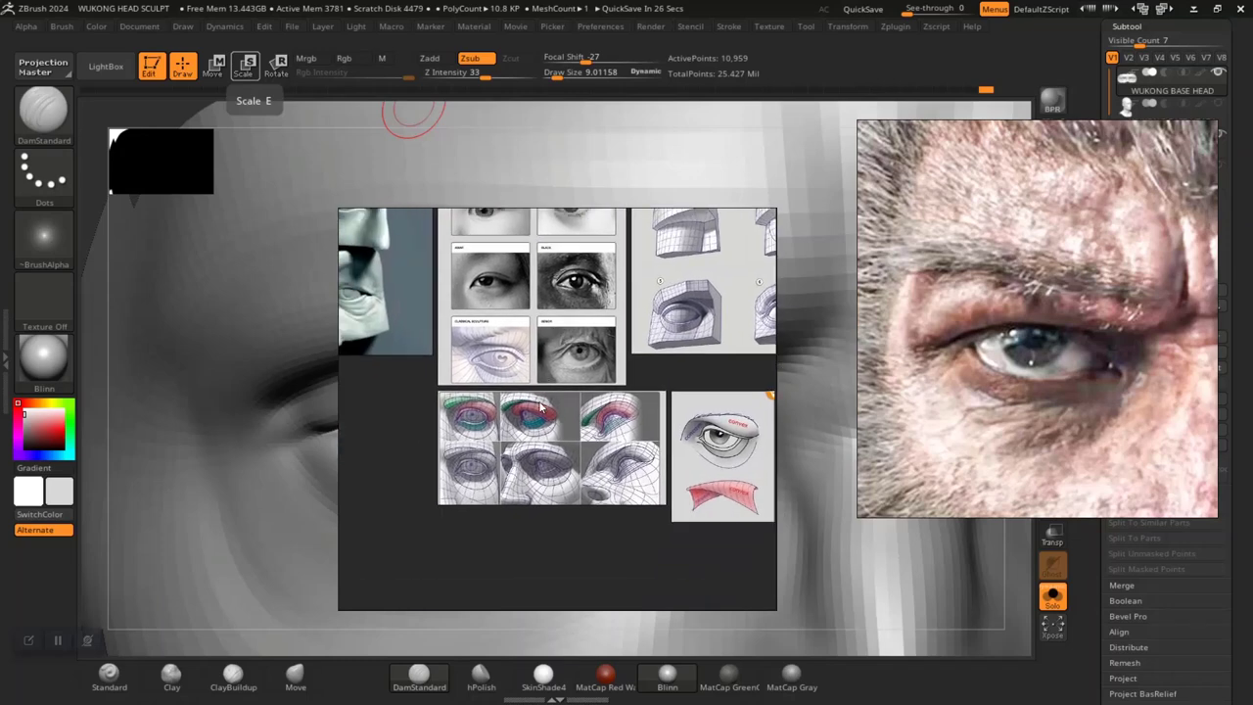
pyautogui.scroll(8, 552, 424)
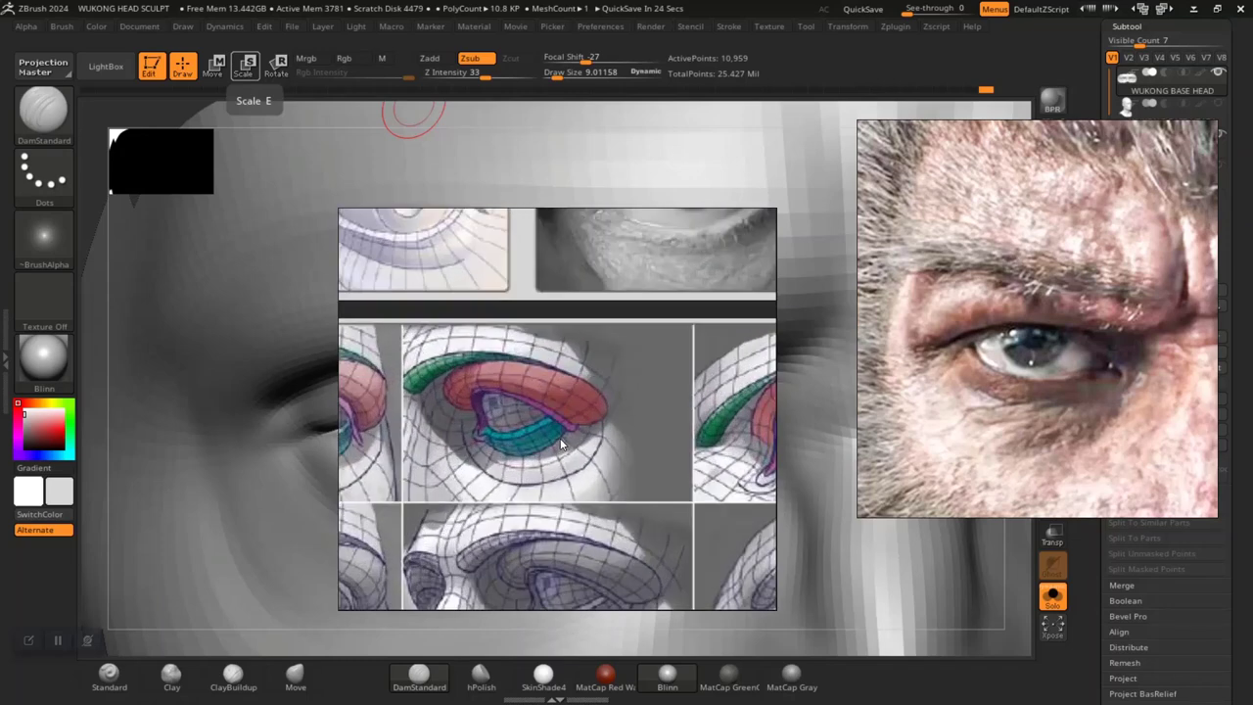
pyautogui.scroll(-5, 670, 372)
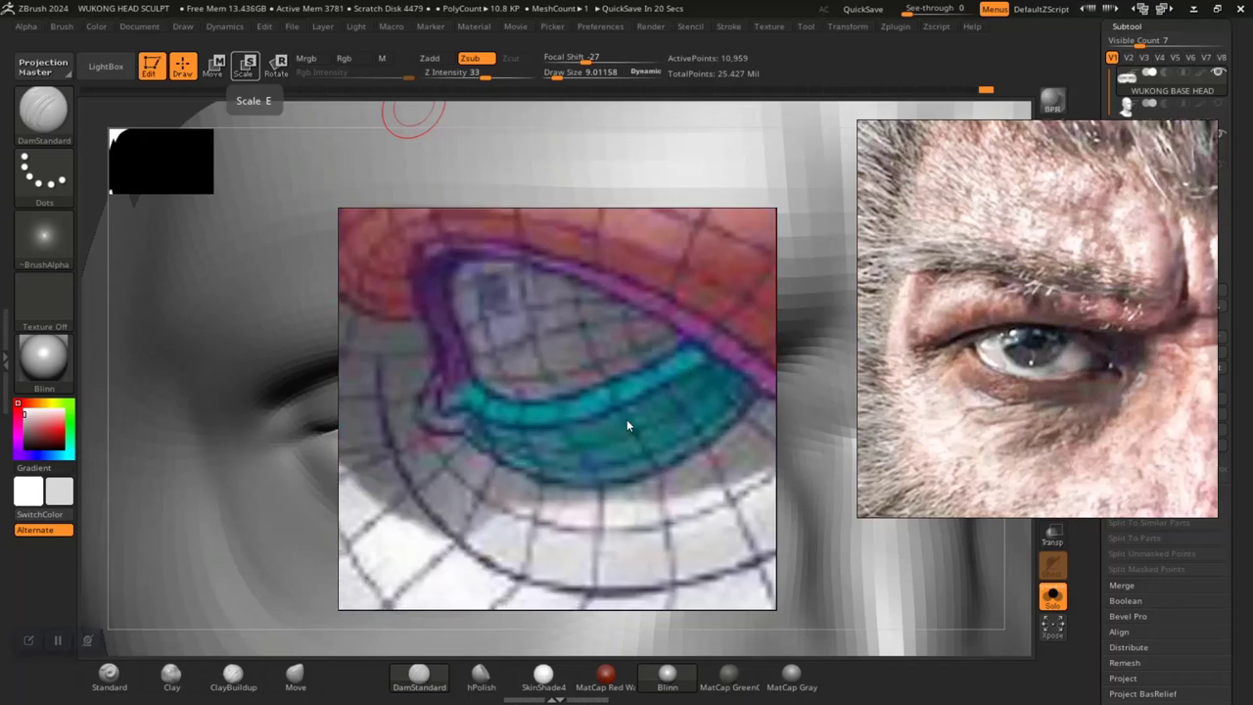
pyautogui.scroll(-10, 627, 426)
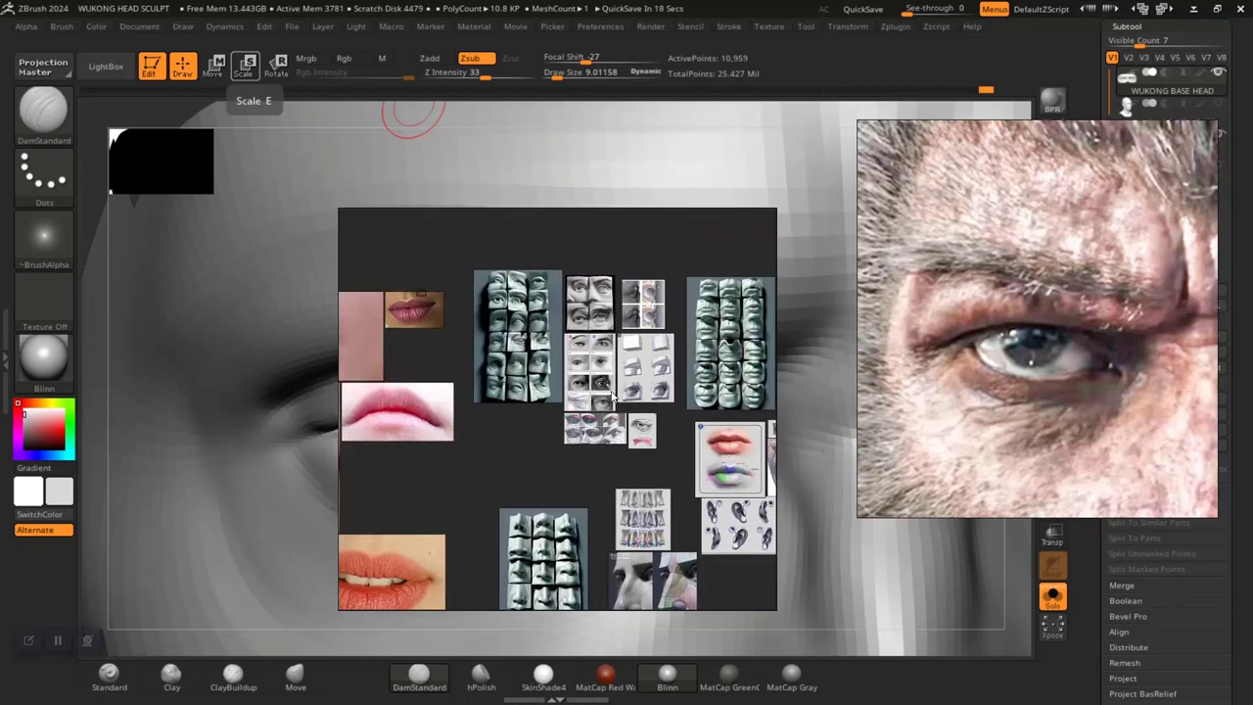
pyautogui.scroll(8, 607, 400)
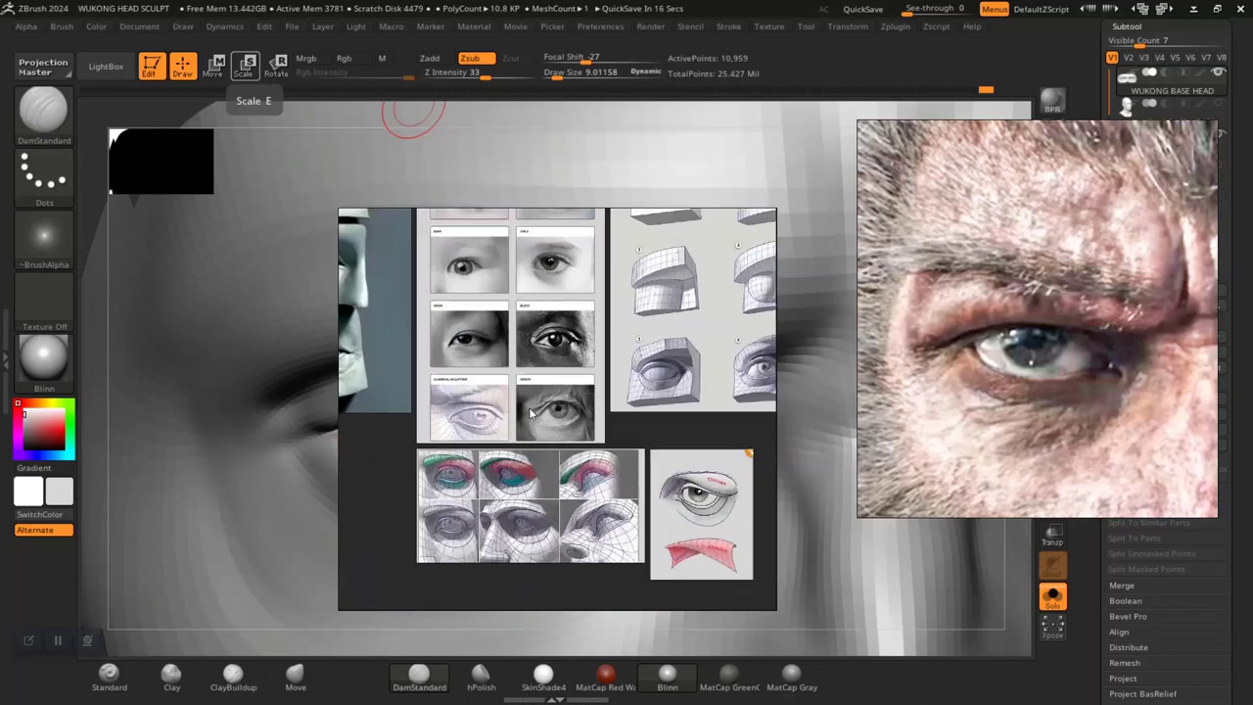
pyautogui.scroll(-6, 578, 424)
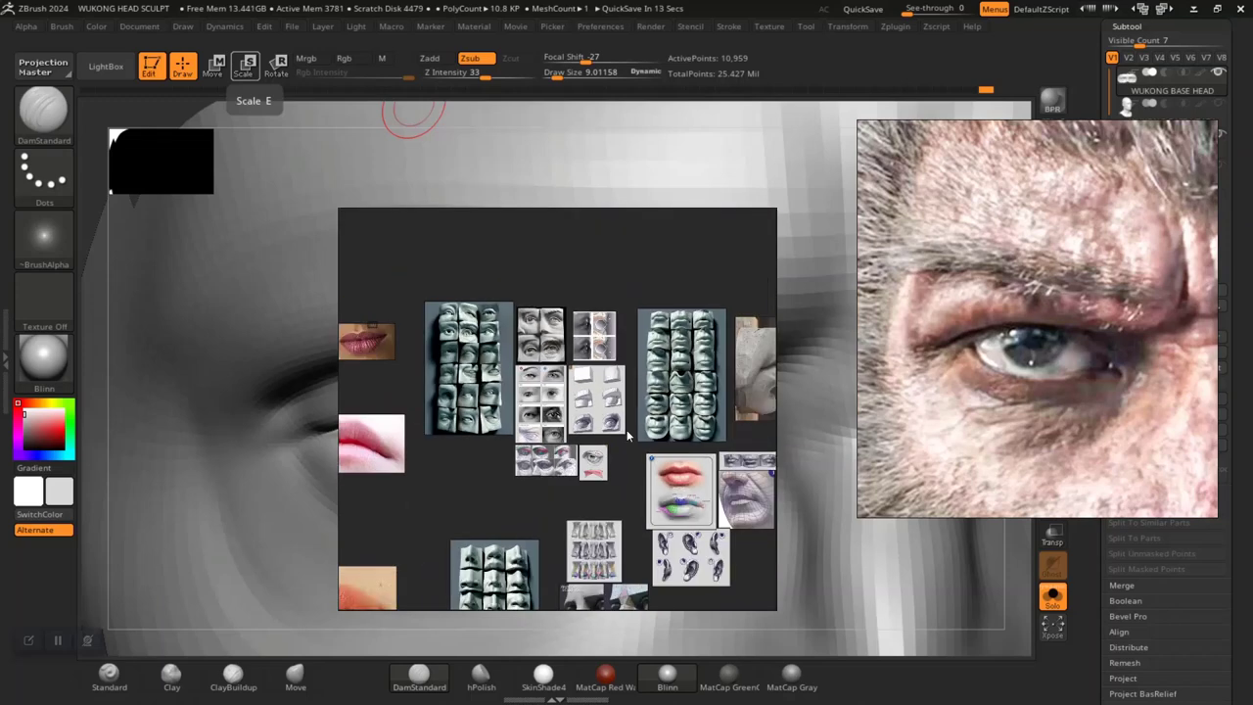
# Find the close-up photo of a brown eye on the reference board and place the board beside the sculpted eye
pyautogui.scroll(-3, 628, 430)
pyautogui.moveTo(730, 442); pyautogui.dragTo(466, 424, button='middle')
pyautogui.moveTo(590, 427); pyautogui.dragTo(513, 424, button='middle')
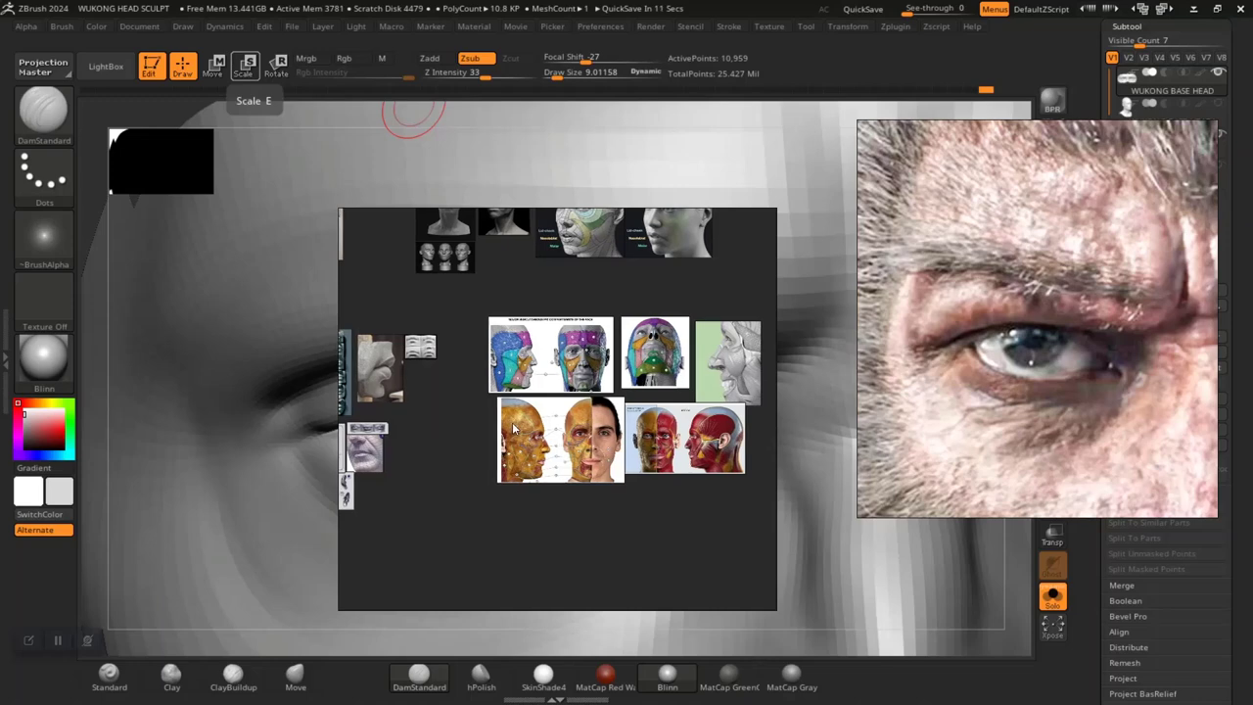
pyautogui.scroll(-6, 513, 428)
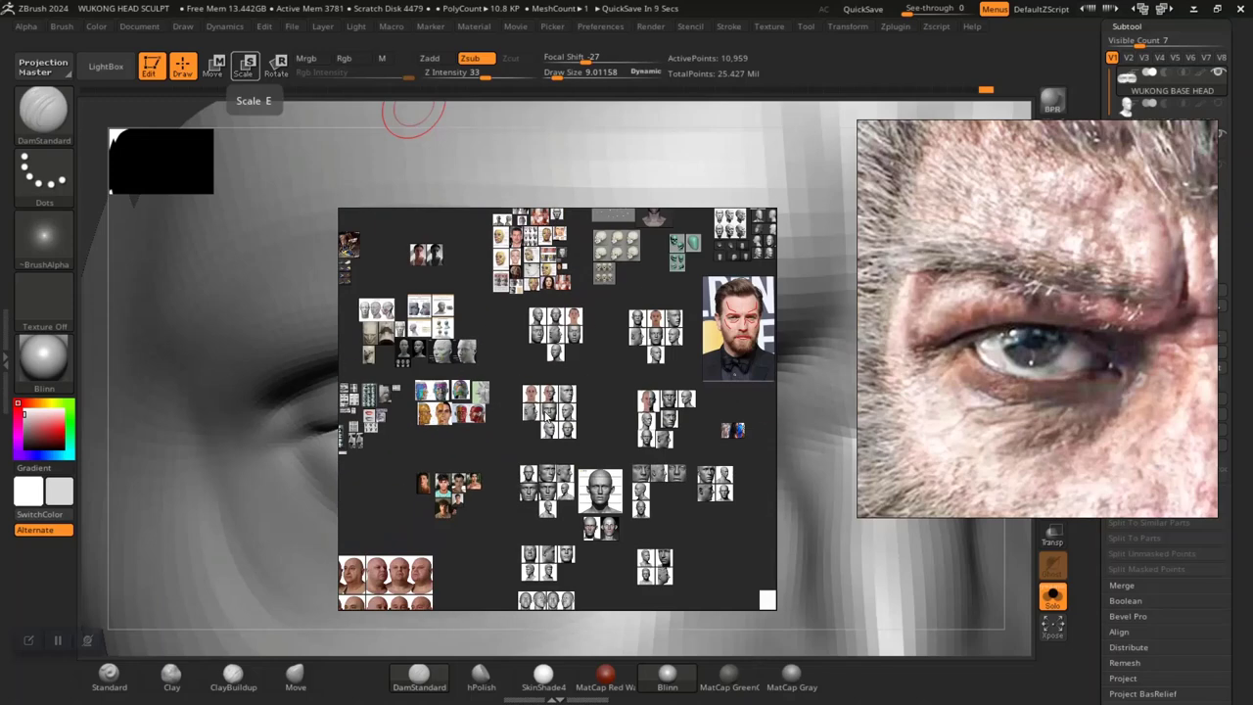
pyautogui.scroll(-2, 507, 406)
pyautogui.scroll(8, 647, 387)
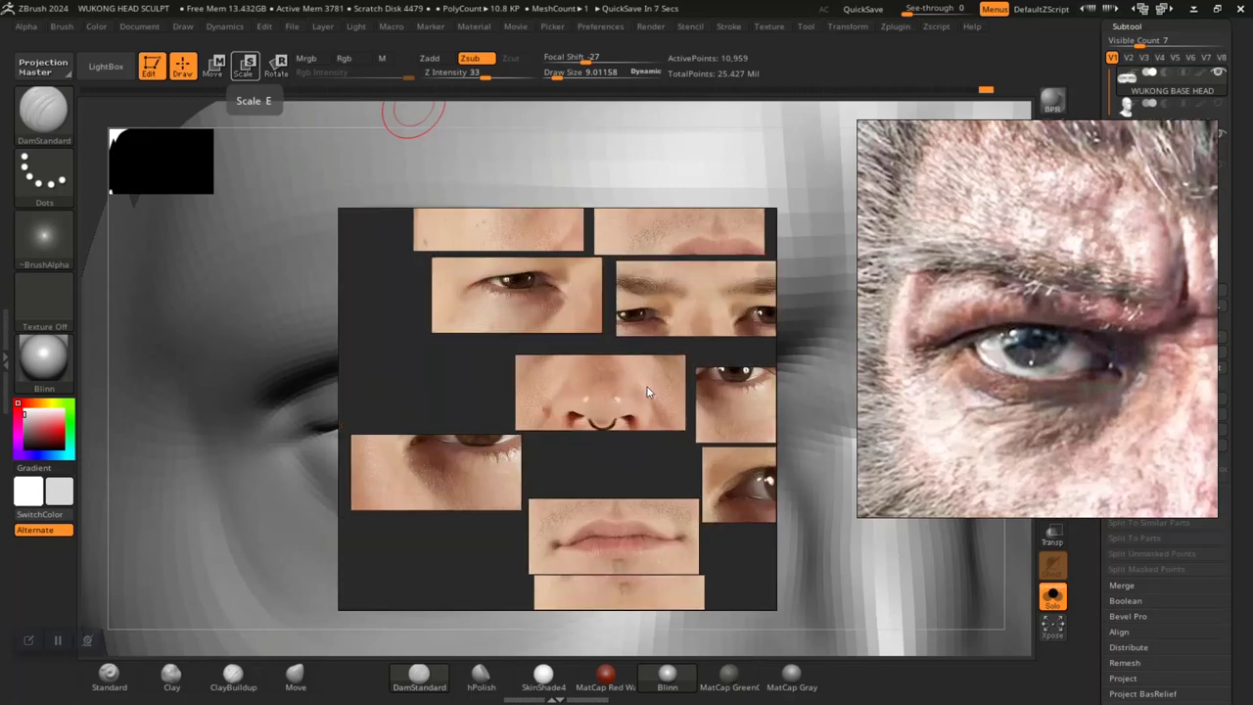
pyautogui.scroll(8, 647, 387)
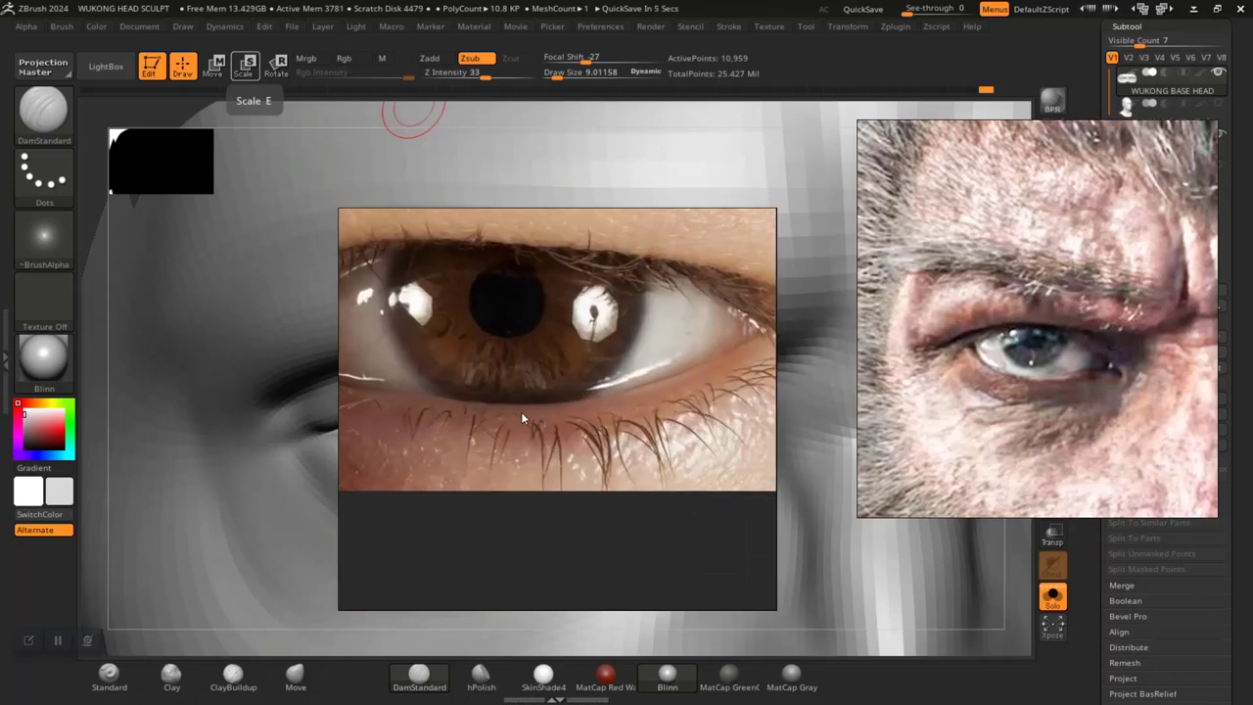
pyautogui.moveTo(549, 425)
pyautogui.mouseDown(button='middle')
pyautogui.moveTo(455, 415)
pyautogui.moveTo(548, 409)
pyautogui.mouseUp(button='middle')
pyautogui.scroll(-3, 549, 412)
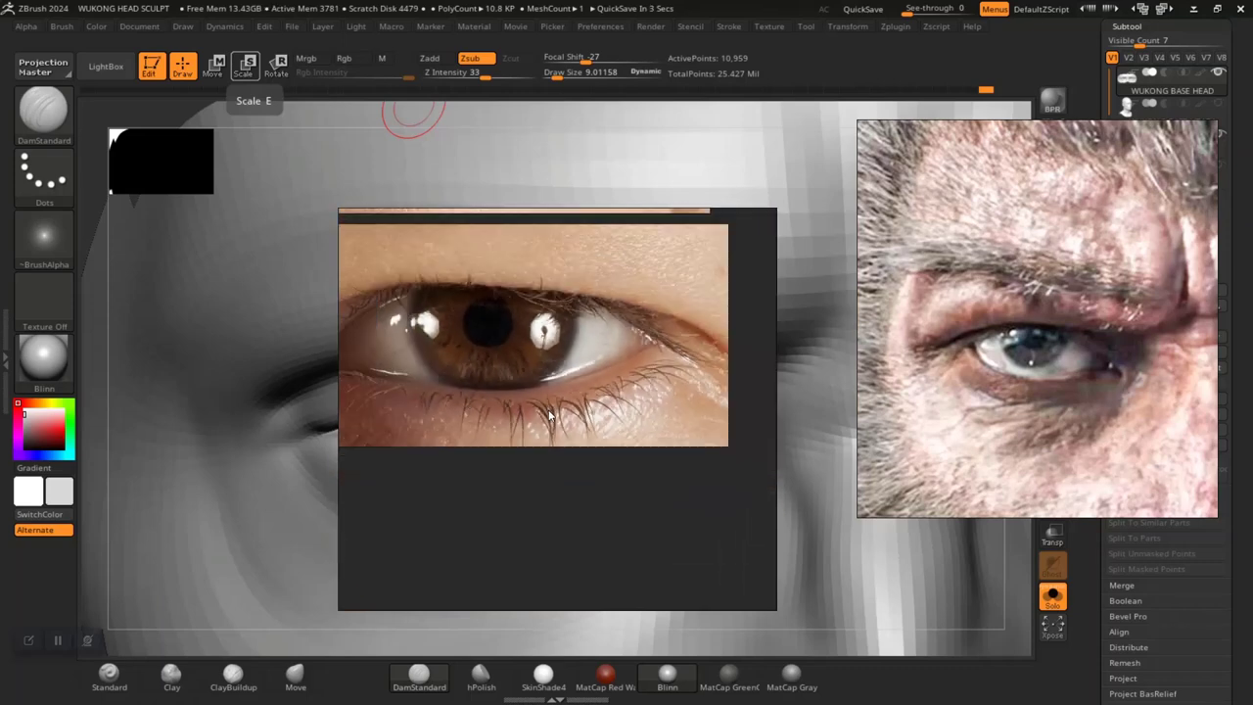
pyautogui.scroll(3, 549, 415)
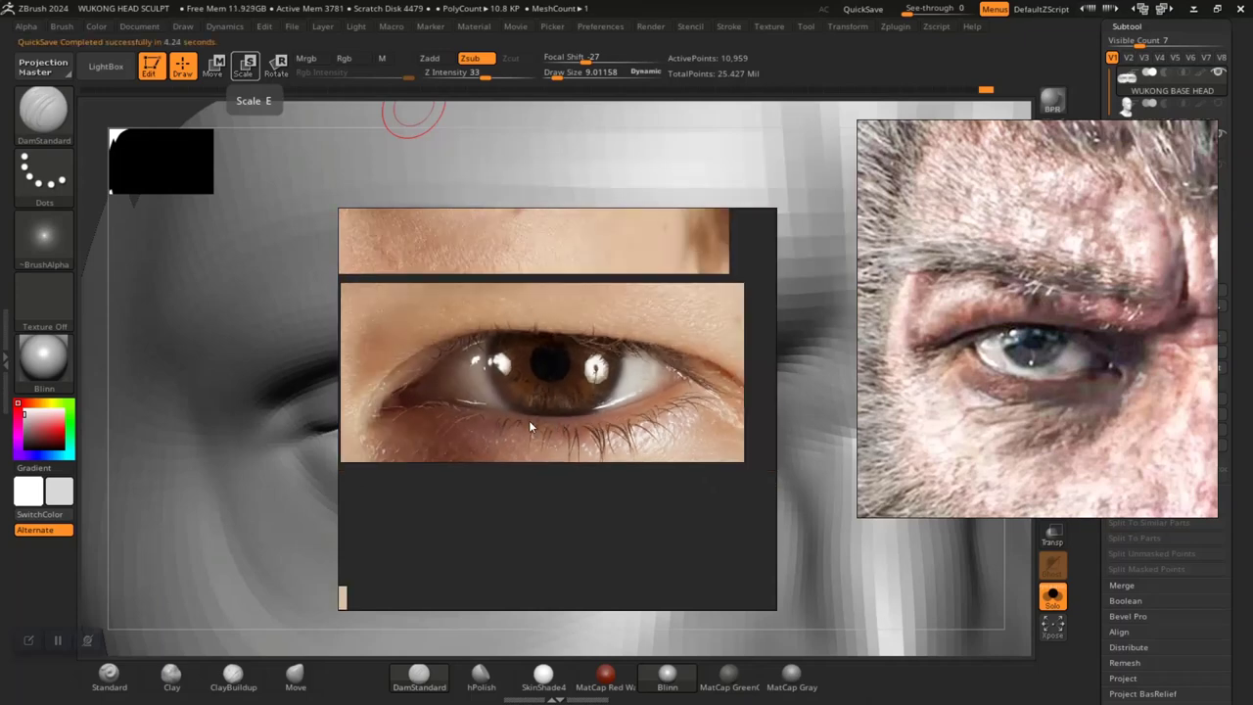
pyautogui.moveTo(492, 428); pyautogui.dragTo(1081, 304)
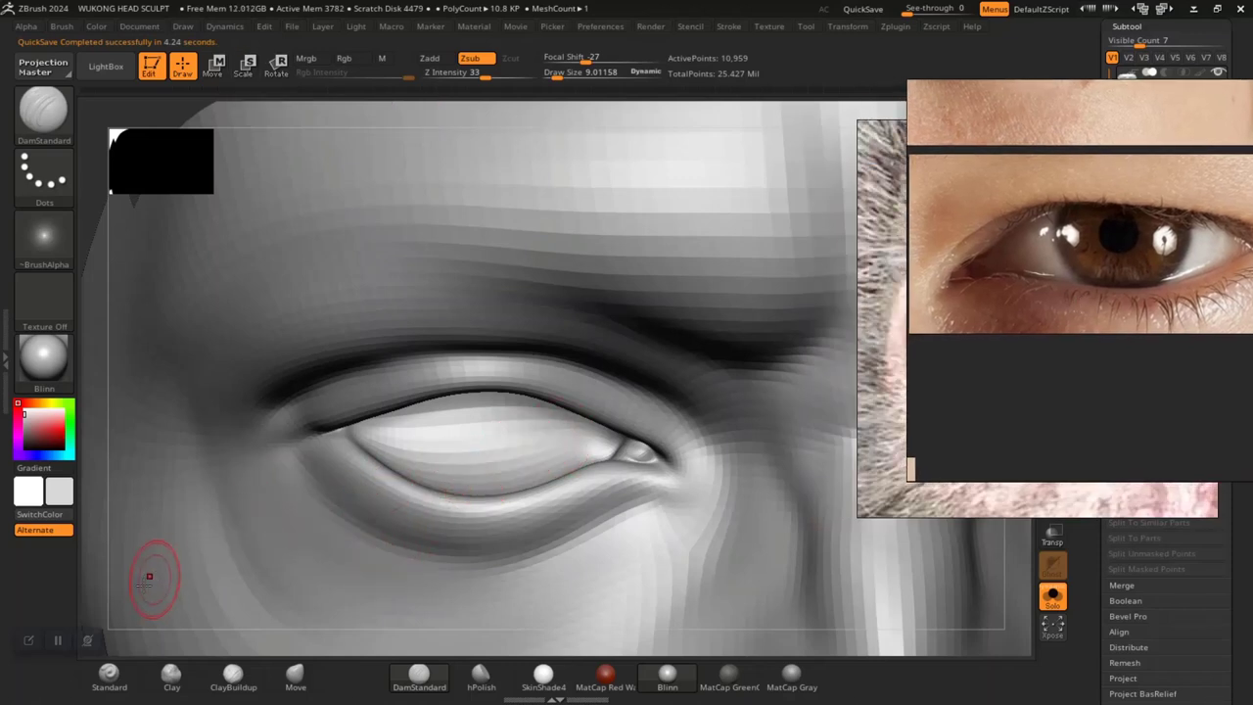
# Set the DamStandard draw size to about 17 and lower the isolated eye region by one subdivision level
pyautogui.keyDown('alt'); pyautogui.moveTo(85, 200); pyautogui.dragTo(94, 128); pyautogui.keyUp('alt')
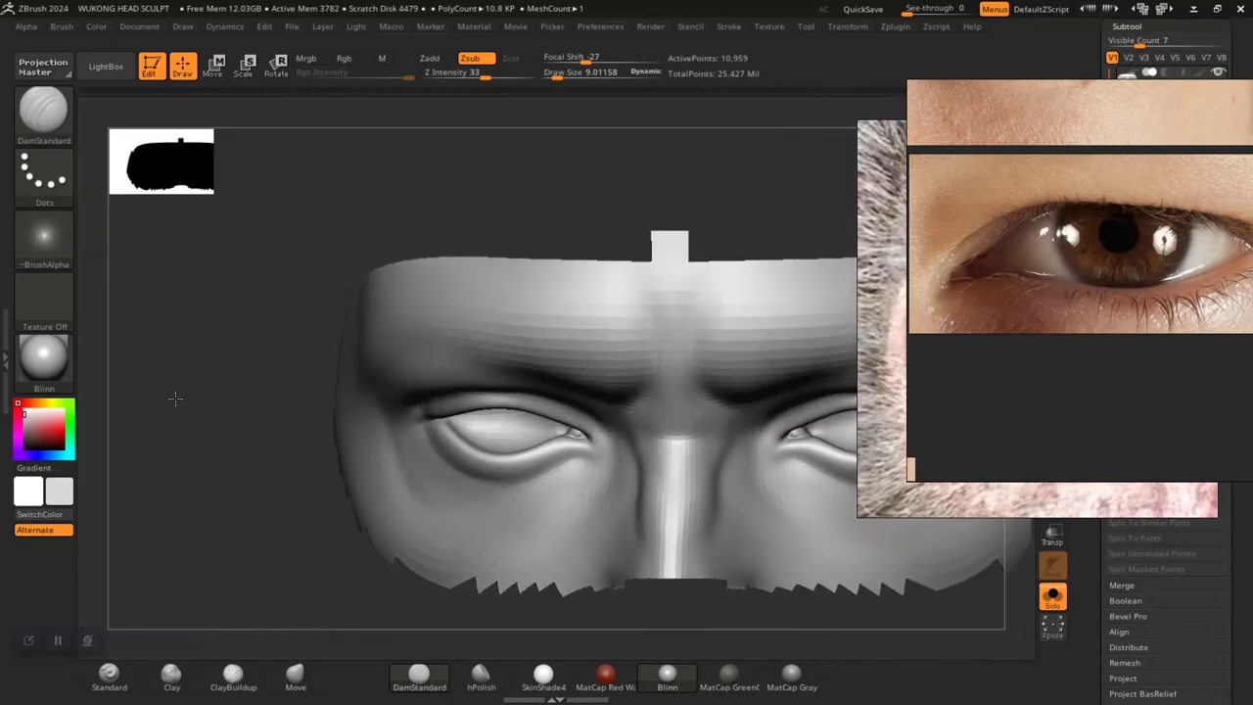
pyautogui.moveTo(179, 397); pyautogui.dragTo(165, 414)
pyautogui.moveTo(280, 465)
pyautogui.mouseDown()
pyautogui.moveTo(282, 381)
pyautogui.moveTo(283, 459)
pyautogui.moveTo(229, 464)
pyautogui.moveTo(229, 447)
pyautogui.moveTo(260, 542)
pyautogui.moveTo(205, 470)
pyautogui.moveTo(264, 548)
pyautogui.mouseUp()
pyautogui.moveTo(265, 548); pyautogui.dragTo(157, 427)
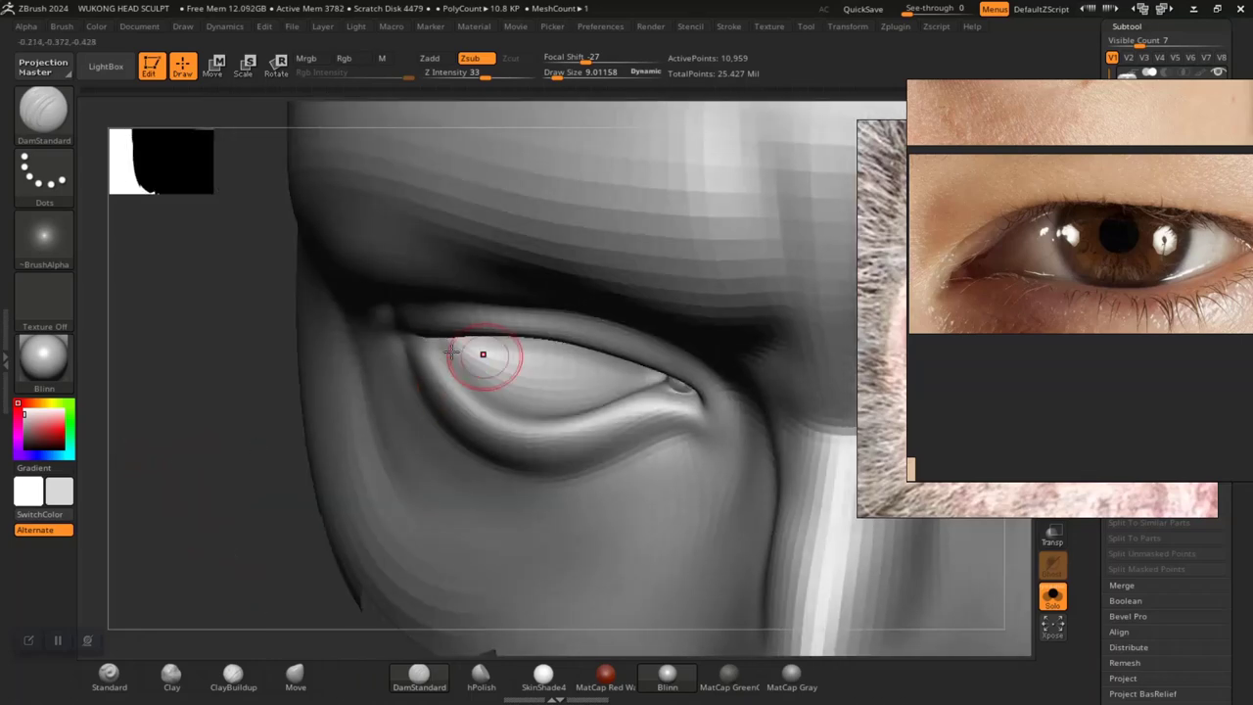
pyautogui.press('space')
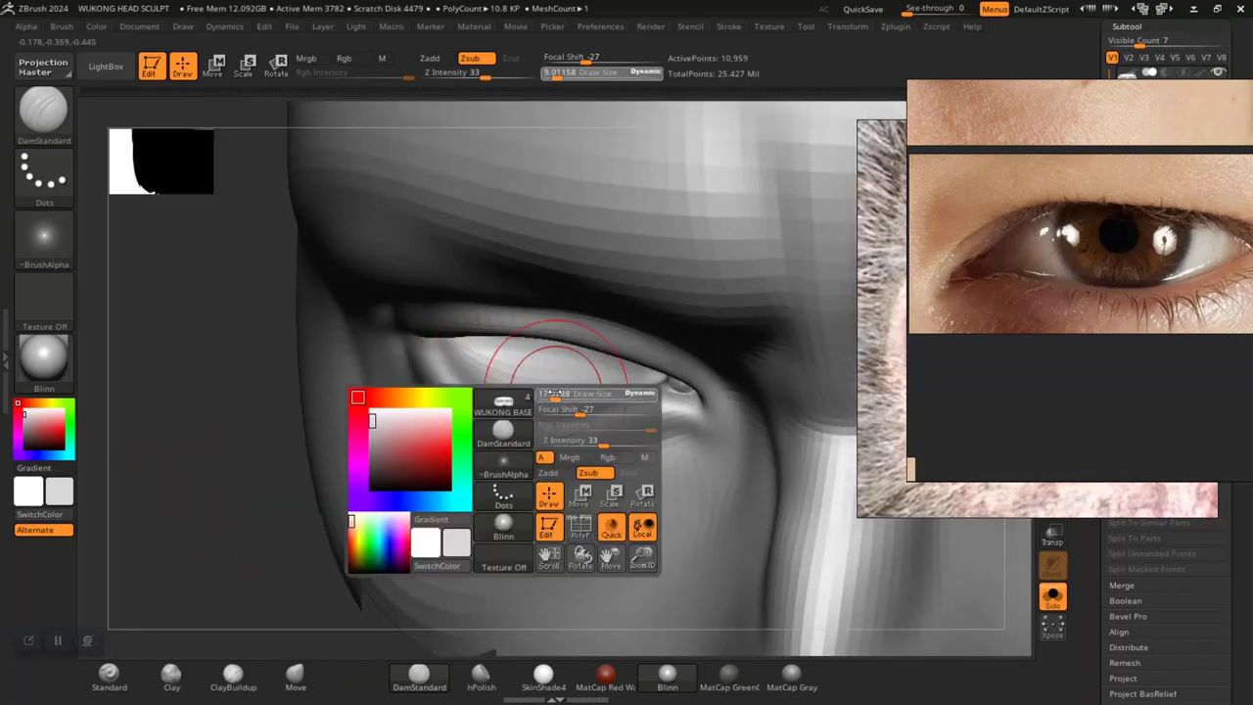
pyautogui.press('shift')
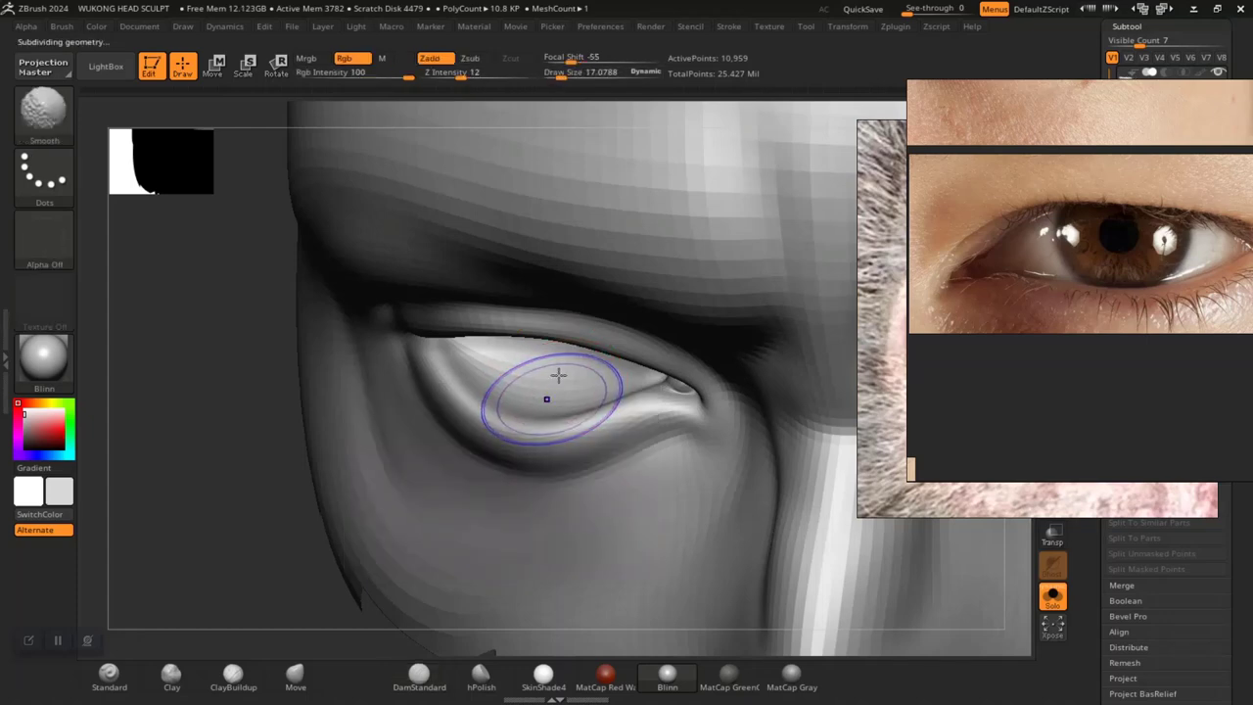
pyautogui.hotkey('shift', 'd')
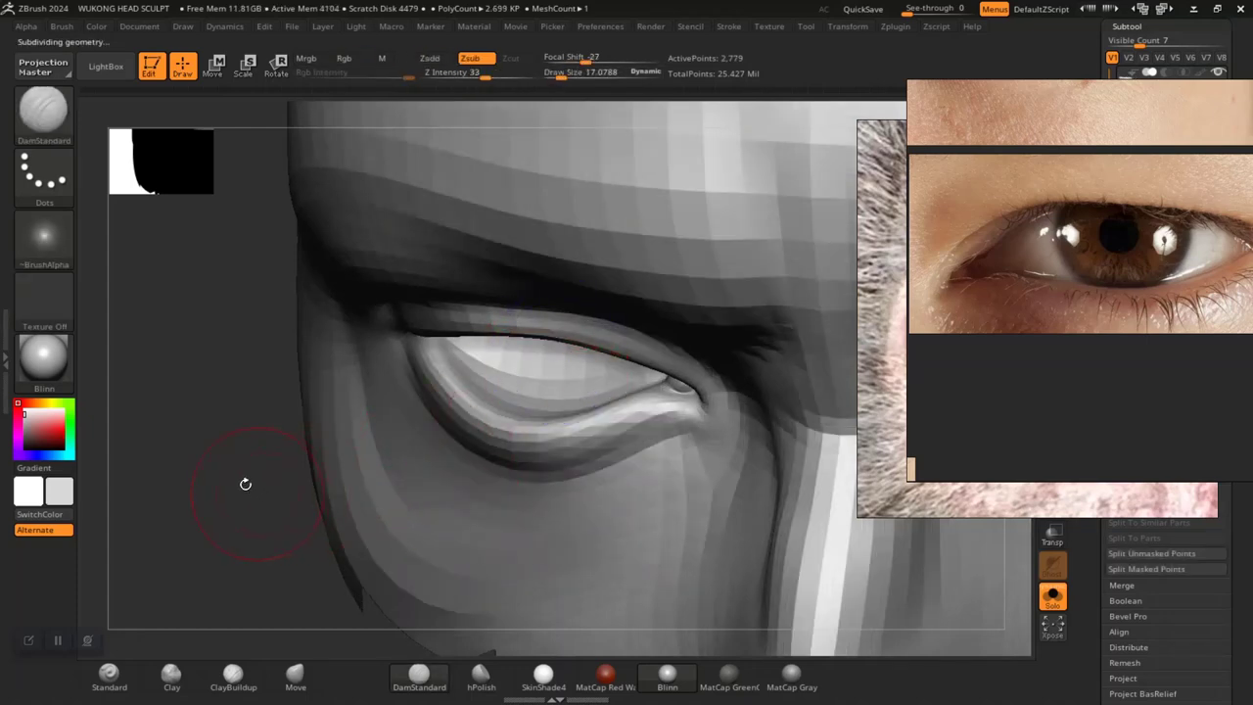
# Reduce the DamStandard draw size to about 10 and check the eyelid rims and outer eye corner from several angles
pyautogui.moveTo(246, 484); pyautogui.dragTo(257, 559)
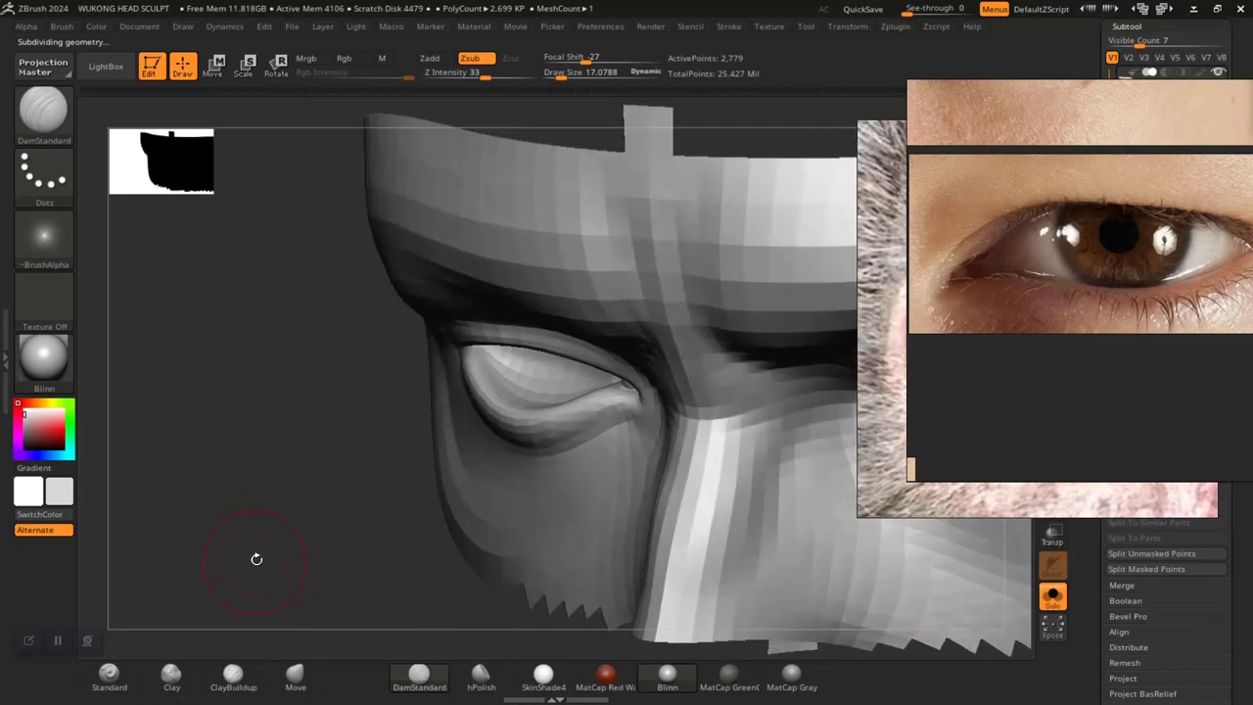
pyautogui.moveTo(282, 508)
pyautogui.keyDown('alt'); pyautogui.mouseDown()
pyautogui.moveTo(342, 601)
pyautogui.moveTo(658, 587)
pyautogui.mouseUp(); pyautogui.keyUp('alt')
pyautogui.press('space')
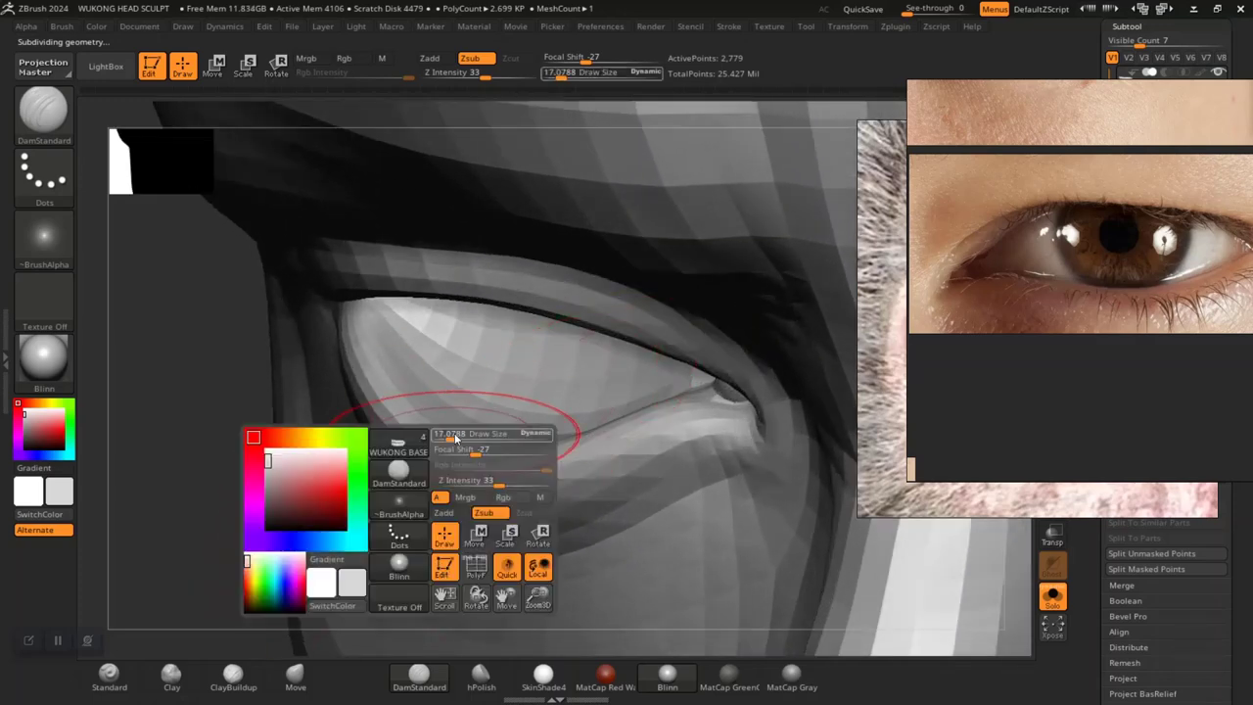
pyautogui.moveTo(456, 438); pyautogui.dragTo(445, 435)
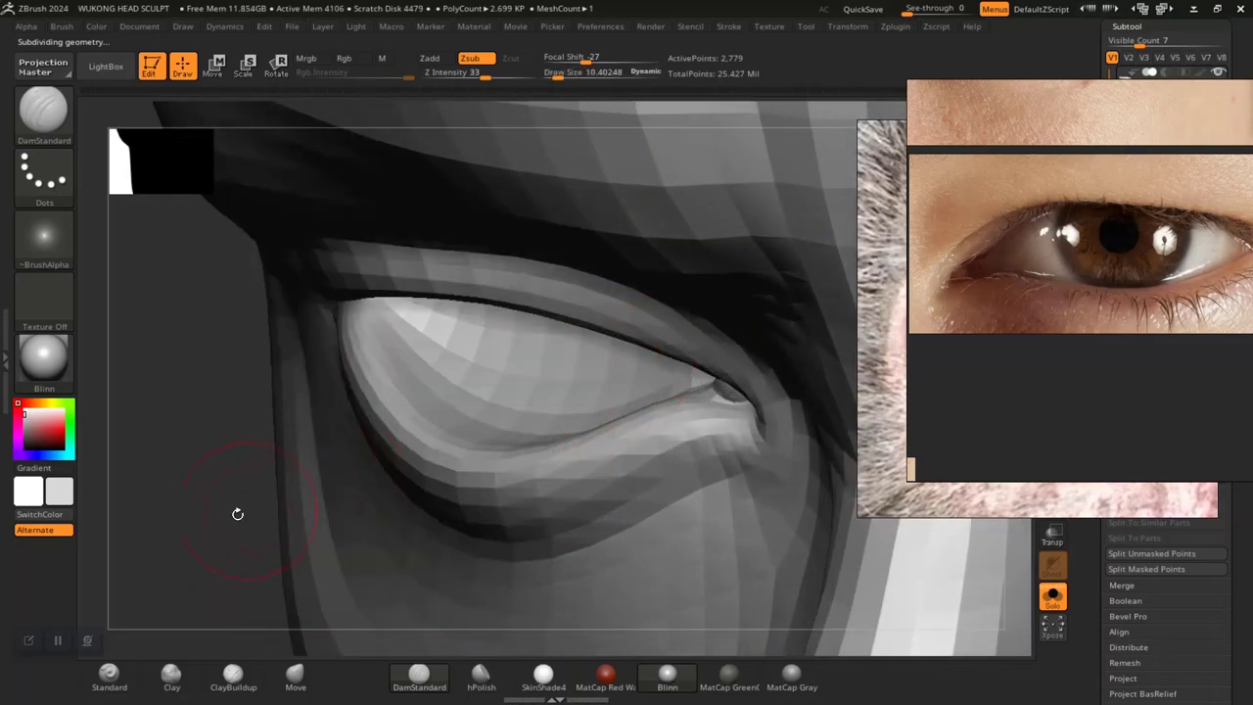
pyautogui.moveTo(238, 514); pyautogui.dragTo(236, 535)
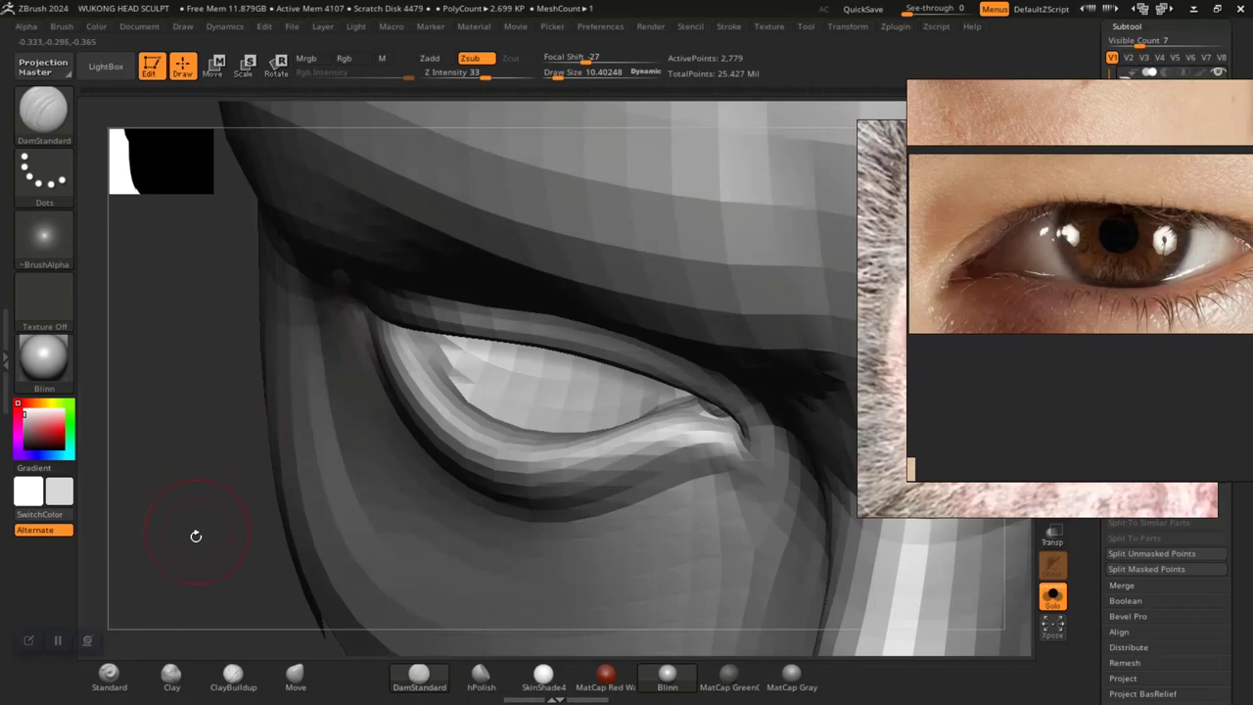
pyautogui.moveTo(196, 536)
pyautogui.mouseDown()
pyautogui.moveTo(176, 503)
pyautogui.moveTo(454, 401)
pyautogui.mouseUp()
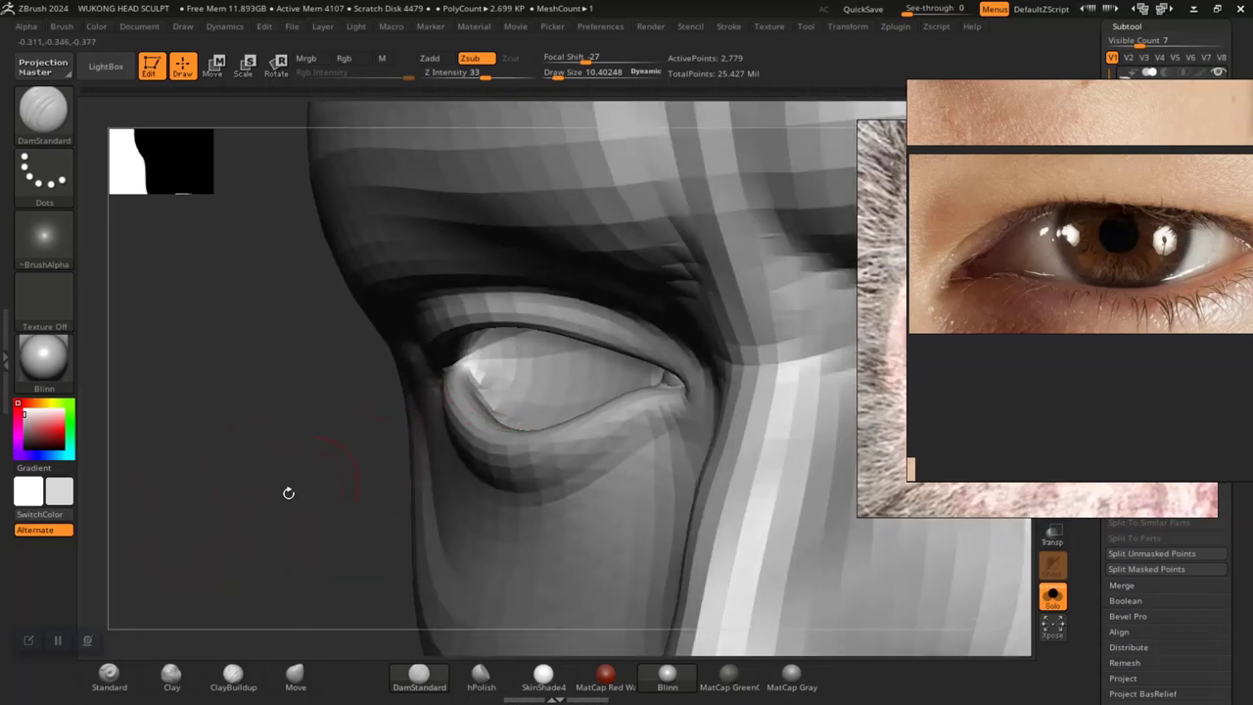
# Isolate the upper eyelid and brow by hiding the lower lid, and examine the upper lid's inner rim from several angles
pyautogui.moveTo(289, 493)
pyautogui.mouseDown()
pyautogui.moveTo(250, 470)
pyautogui.moveTo(240, 412)
pyautogui.moveTo(277, 302)
pyautogui.moveTo(304, 320)
pyautogui.moveTo(512, 307)
pyautogui.mouseUp()
pyautogui.hotkey('ctrl', 'shift')
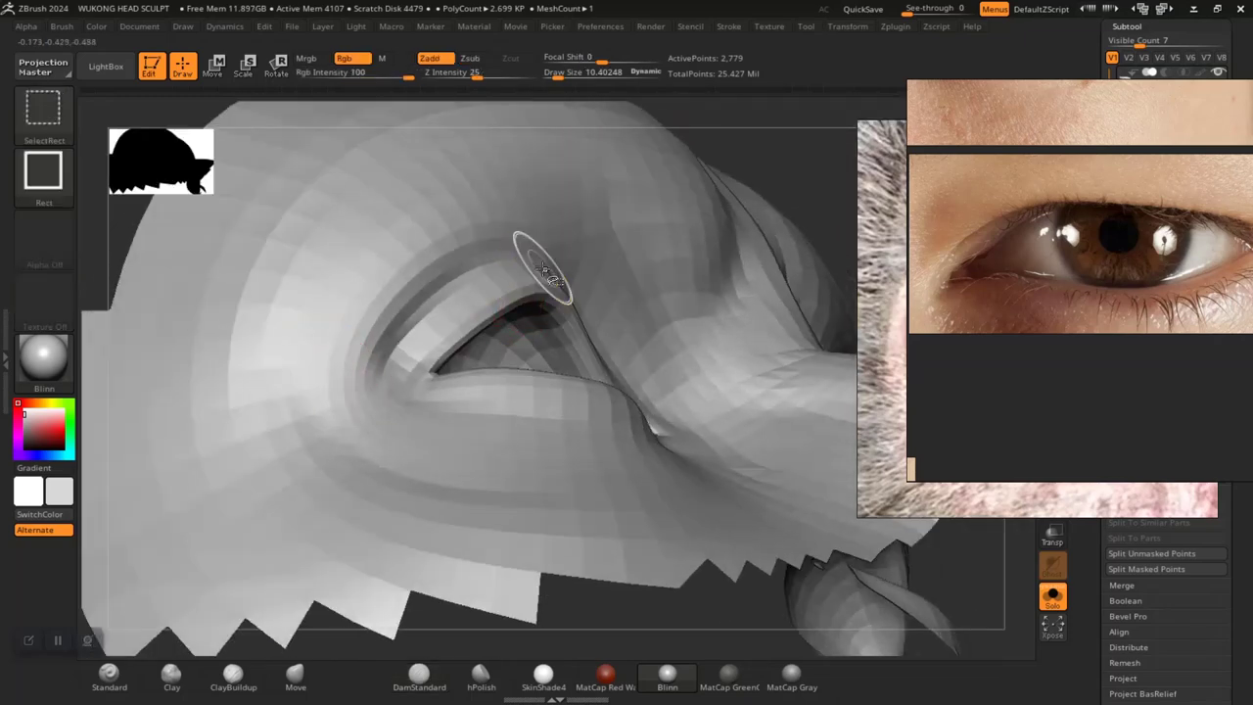
pyautogui.keyDown('ctrl'); pyautogui.keyDown('shift'); pyautogui.click(544, 270); pyautogui.keyUp('shift'); pyautogui.keyUp('ctrl')
pyautogui.hotkey('ctrl', 'z')
pyautogui.keyDown('ctrl'); pyautogui.keyDown('shift'); pyautogui.click(593, 503); pyautogui.keyUp('shift'); pyautogui.keyUp('ctrl')
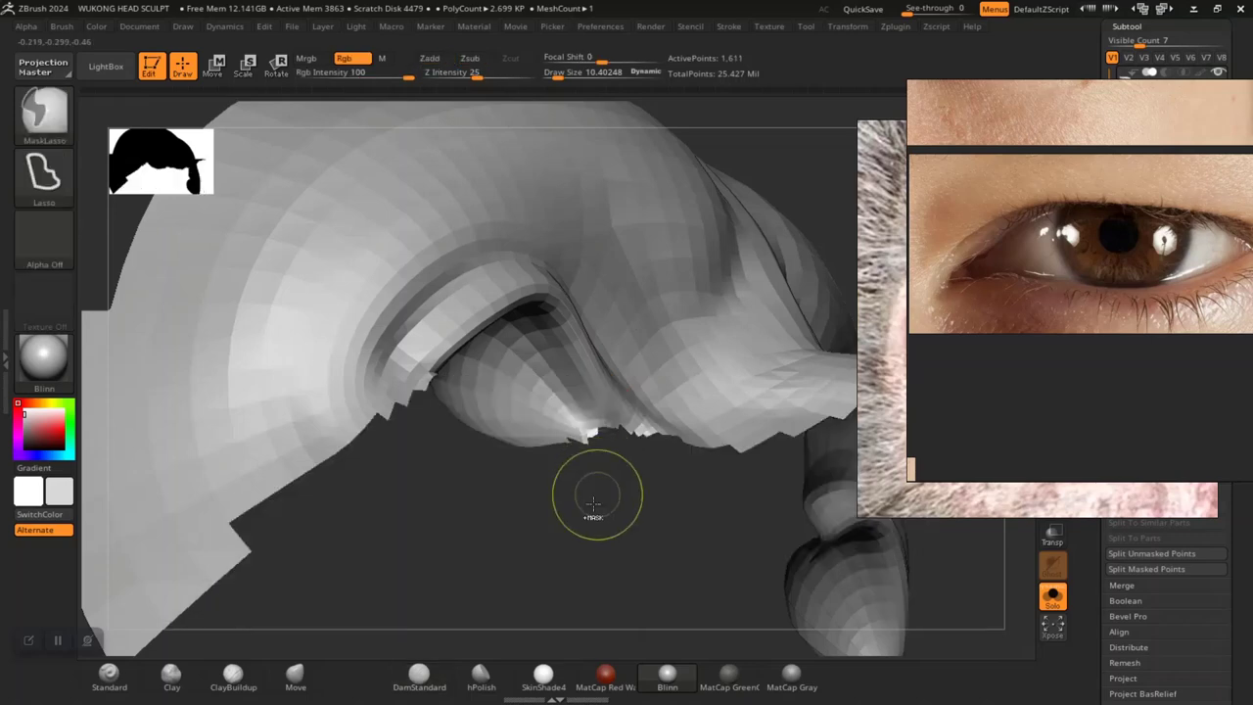
pyautogui.moveTo(583, 577)
pyautogui.mouseDown()
pyautogui.moveTo(582, 532)
pyautogui.moveTo(554, 523)
pyautogui.mouseUp()
pyautogui.keyDown('alt'); pyautogui.moveTo(665, 339); pyautogui.dragTo(698, 190); pyautogui.keyUp('alt')
pyautogui.moveTo(614, 541)
pyautogui.mouseDown()
pyautogui.moveTo(574, 464)
pyautogui.moveTo(454, 315)
pyautogui.moveTo(396, 292)
pyautogui.mouseUp()
pyautogui.moveTo(752, 197)
pyautogui.mouseDown()
pyautogui.moveTo(641, 200)
pyautogui.moveTo(617, 221)
pyautogui.mouseUp()
pyautogui.moveTo(503, 333); pyautogui.dragTo(474, 319)
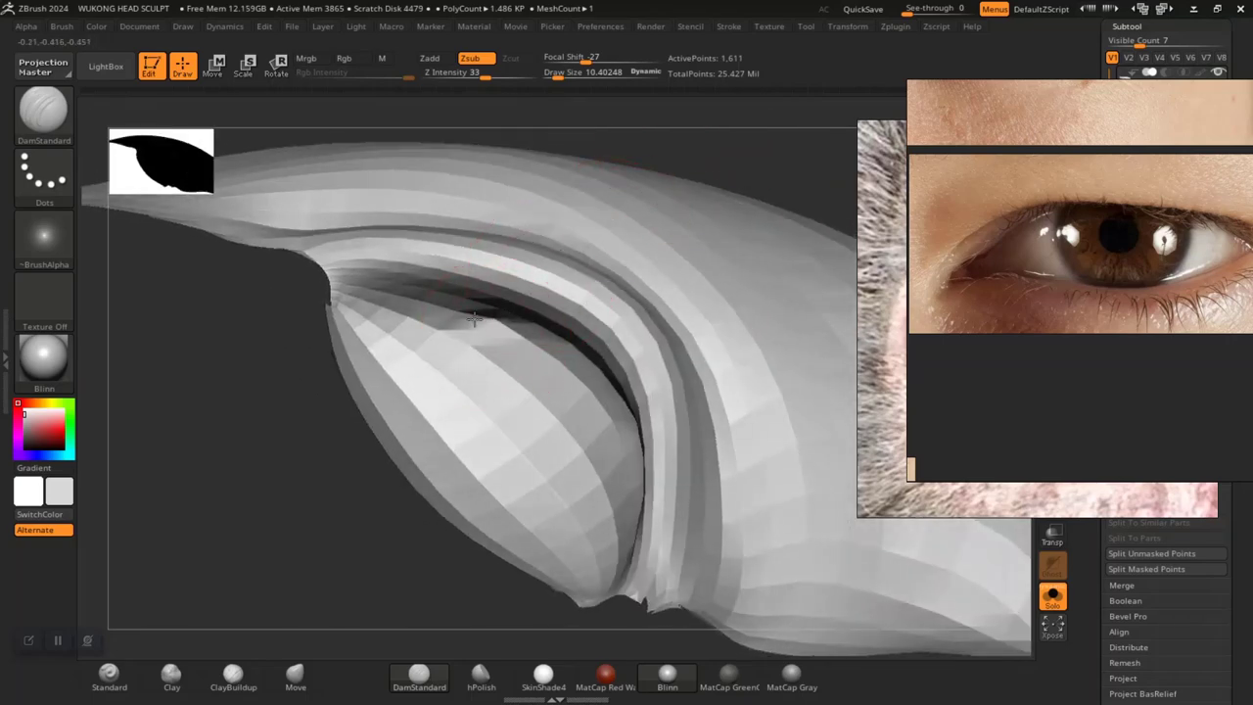
pyautogui.moveTo(392, 322); pyautogui.dragTo(359, 199, button='right')
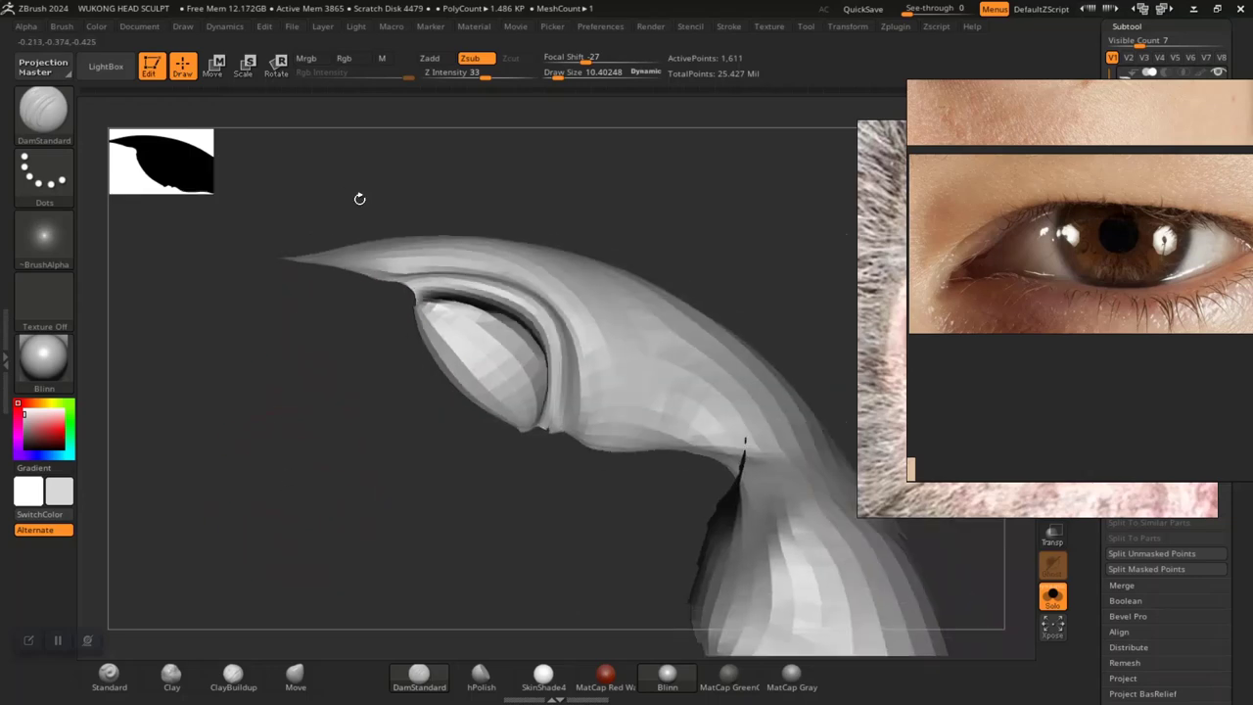
# Restore the hidden geometry of the head and isolate the eye region again with both upper and lower lids
pyautogui.keyDown('ctrl'); pyautogui.keyDown('shift'); pyautogui.click(644, 220); pyautogui.keyUp('shift'); pyautogui.keyUp('ctrl')
pyautogui.moveTo(660, 136); pyautogui.dragTo(647, 291)
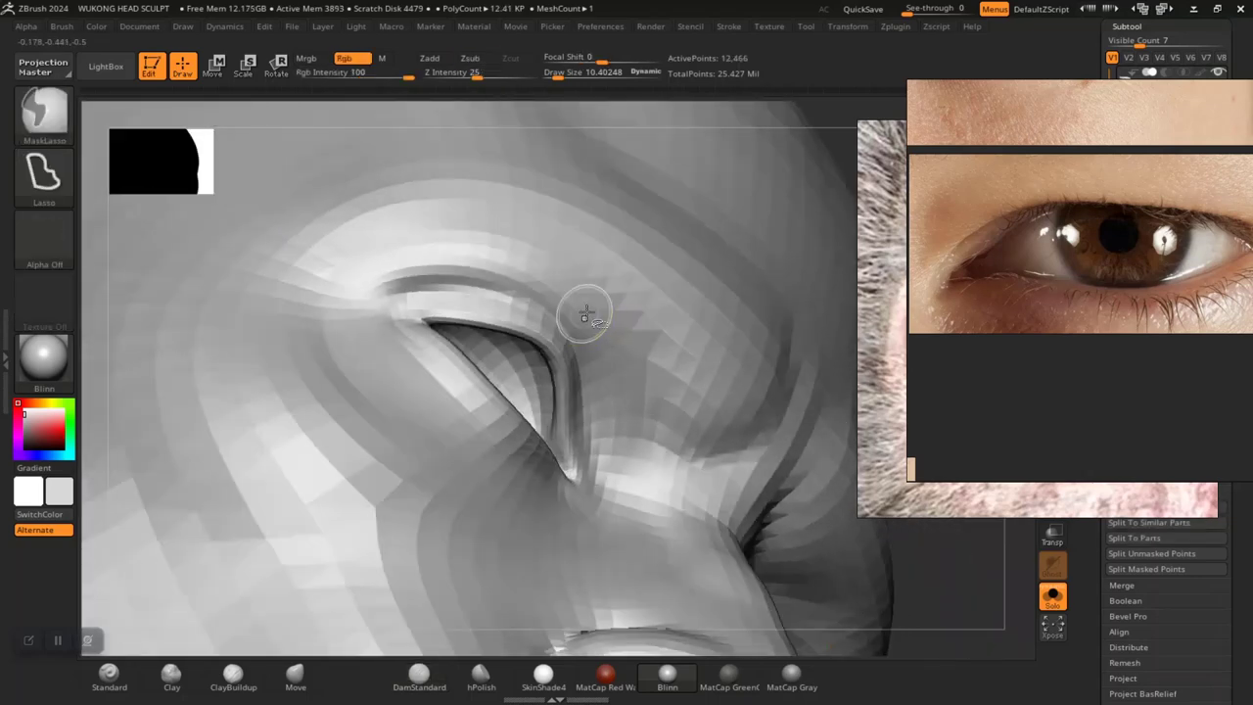
pyautogui.moveTo(585, 313)
pyautogui.mouseDown(button='right')
pyautogui.moveTo(578, 330)
pyautogui.moveTo(648, 426)
pyautogui.mouseUp(button='right')
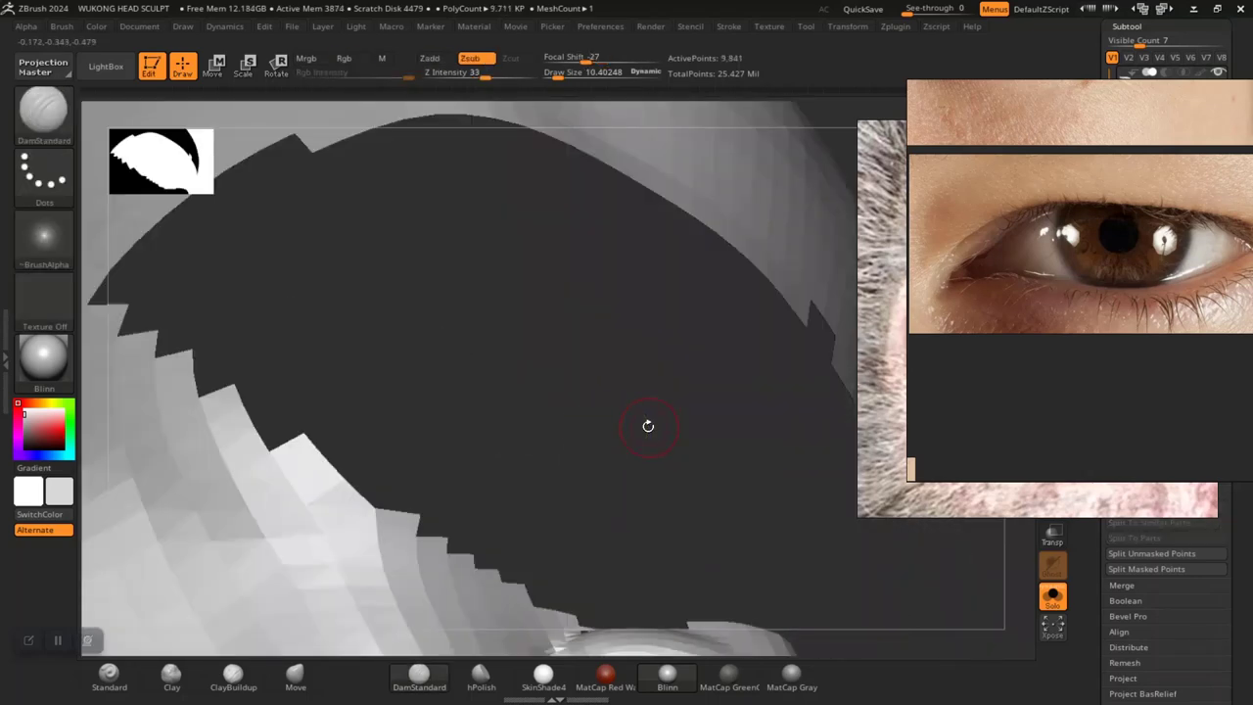
pyautogui.press('f')
pyautogui.moveTo(338, 375)
pyautogui.keyDown('ctrl'); pyautogui.keyDown('shift'); pyautogui.mouseDown()
pyautogui.moveTo(429, 530)
pyautogui.moveTo(344, 506)
pyautogui.moveTo(264, 456)
pyautogui.moveTo(271, 284)
pyautogui.moveTo(317, 236)
pyautogui.moveTo(397, 238)
pyautogui.moveTo(391, 263)
pyautogui.mouseUp(); pyautogui.keyUp('shift'); pyautogui.keyUp('ctrl')
pyautogui.press('f')
# Examine the eyelid rims and eye corners of the isolated eye region from below, the side and the front
pyautogui.keyDown('alt'); pyautogui.moveTo(754, 479); pyautogui.dragTo(732, 311); pyautogui.keyUp('alt')
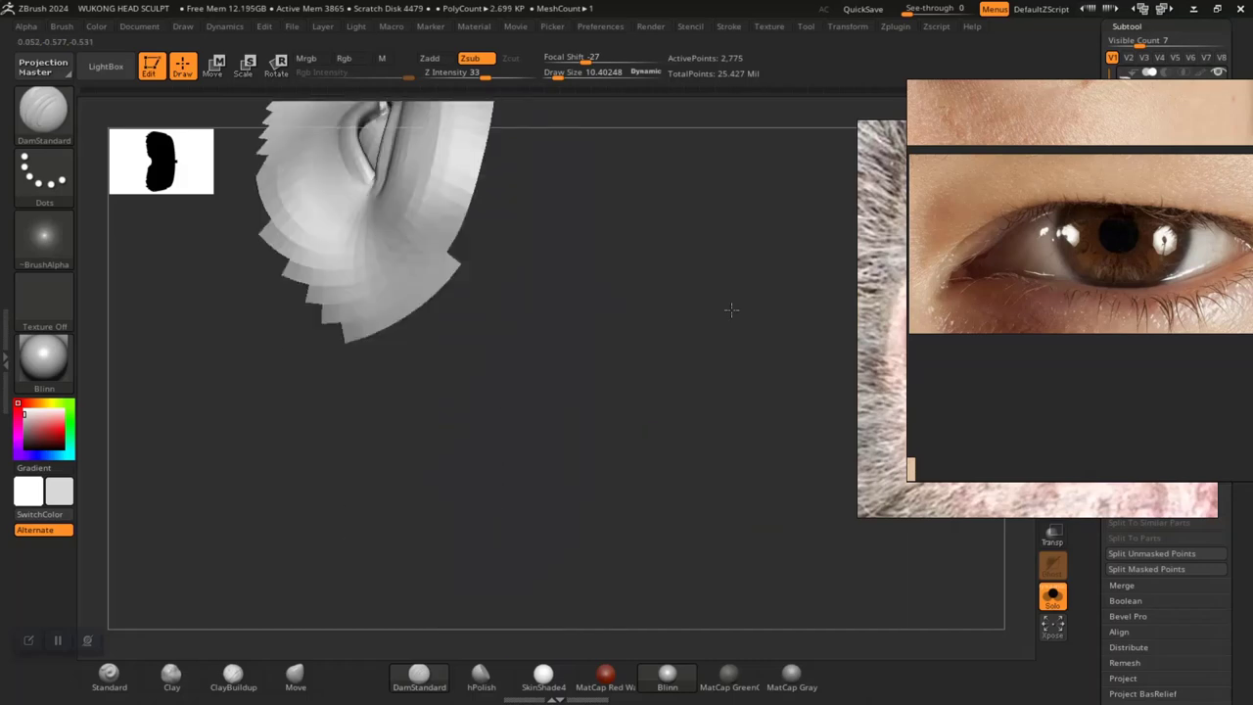
pyautogui.moveTo(731, 310); pyautogui.dragTo(715, 427, button='right')
pyautogui.moveTo(621, 467); pyautogui.dragTo(615, 482, button='right')
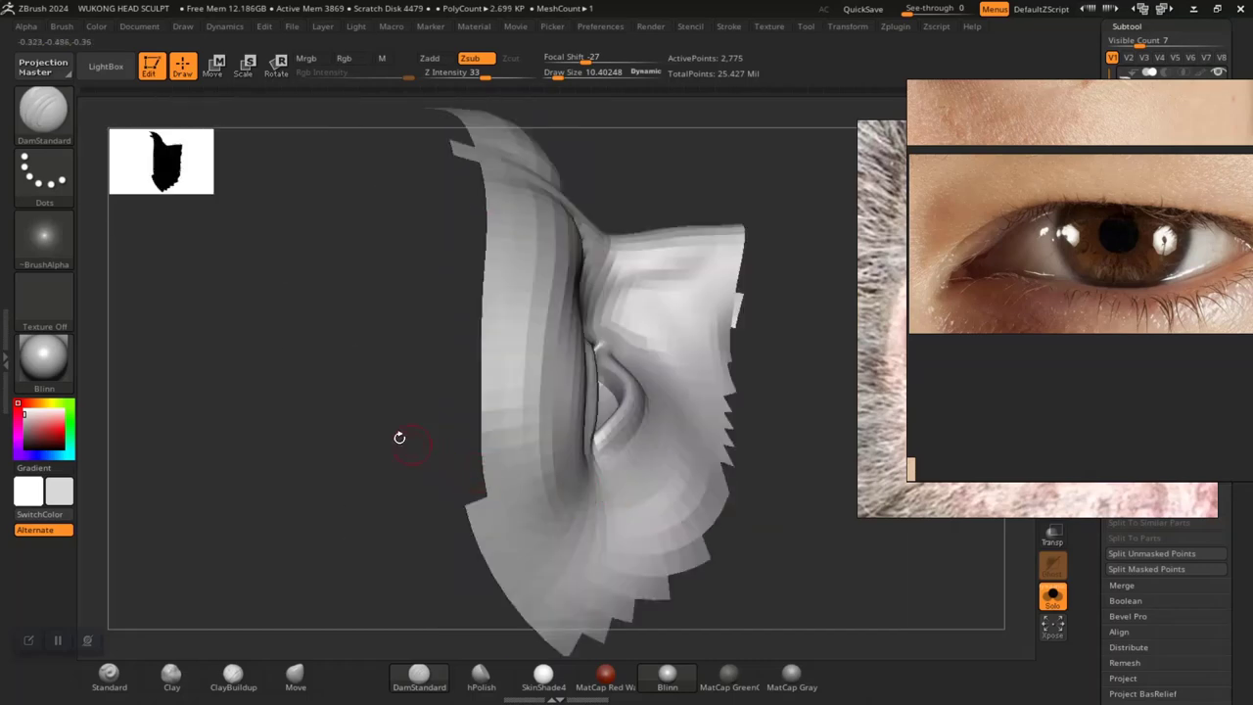
pyautogui.moveTo(400, 438)
pyautogui.mouseDown(button='right')
pyautogui.moveTo(440, 489)
pyautogui.moveTo(649, 434)
pyautogui.moveTo(632, 520)
pyautogui.moveTo(584, 520)
pyautogui.mouseUp(button='right')
pyautogui.moveTo(538, 419)
pyautogui.mouseDown(button='right')
pyautogui.moveTo(546, 431)
pyautogui.moveTo(517, 472)
pyautogui.mouseUp(button='right')
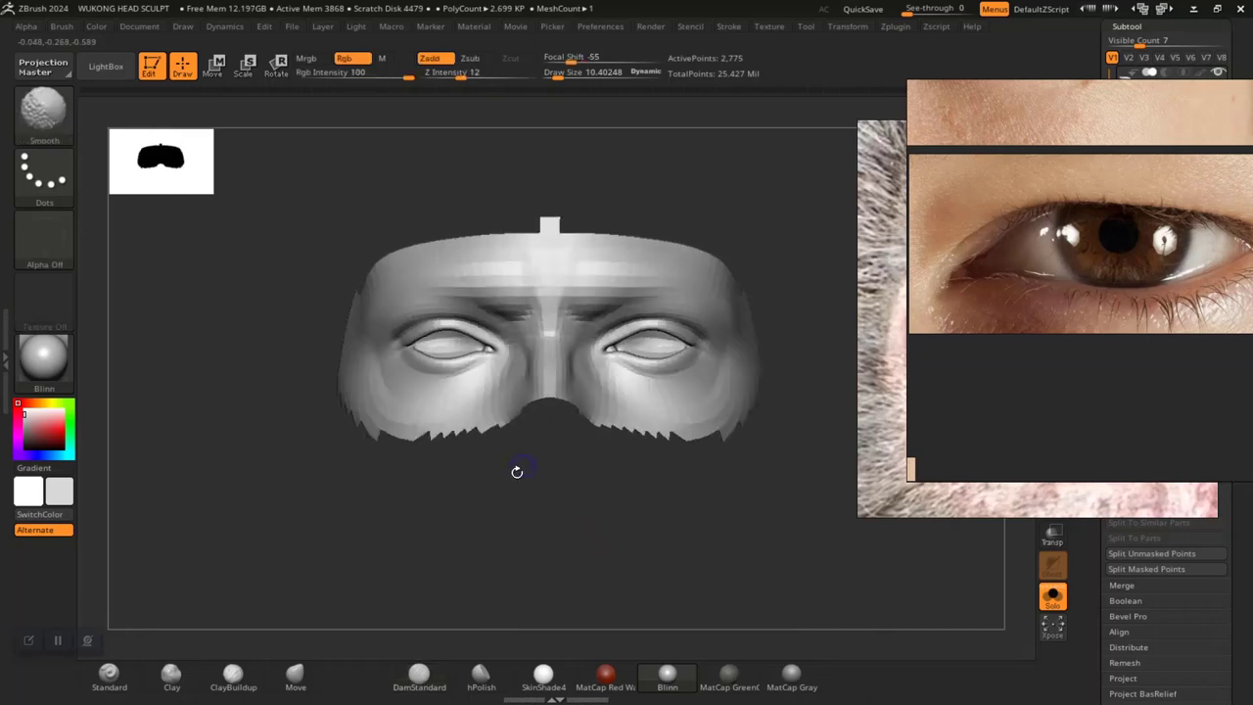
pyautogui.press('f')
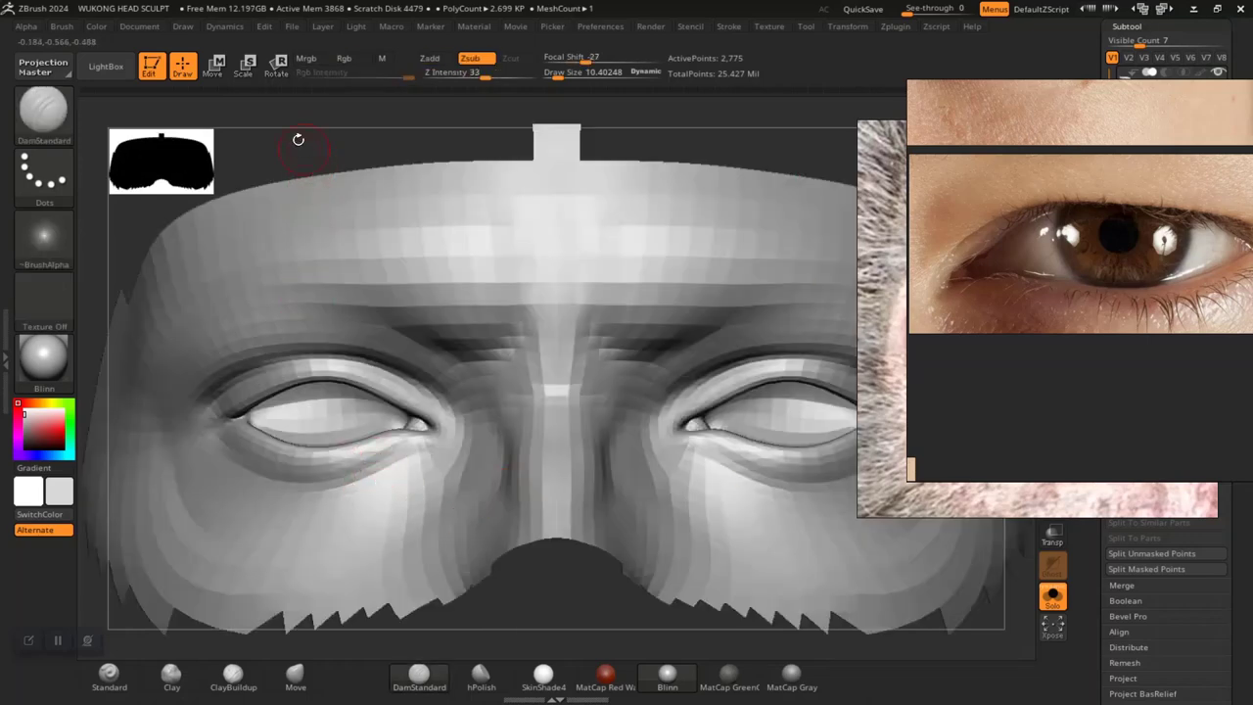
pyautogui.keyDown('alt'); pyautogui.moveTo(299, 140); pyautogui.dragTo(281, 333, button='right'); pyautogui.keyUp('alt')
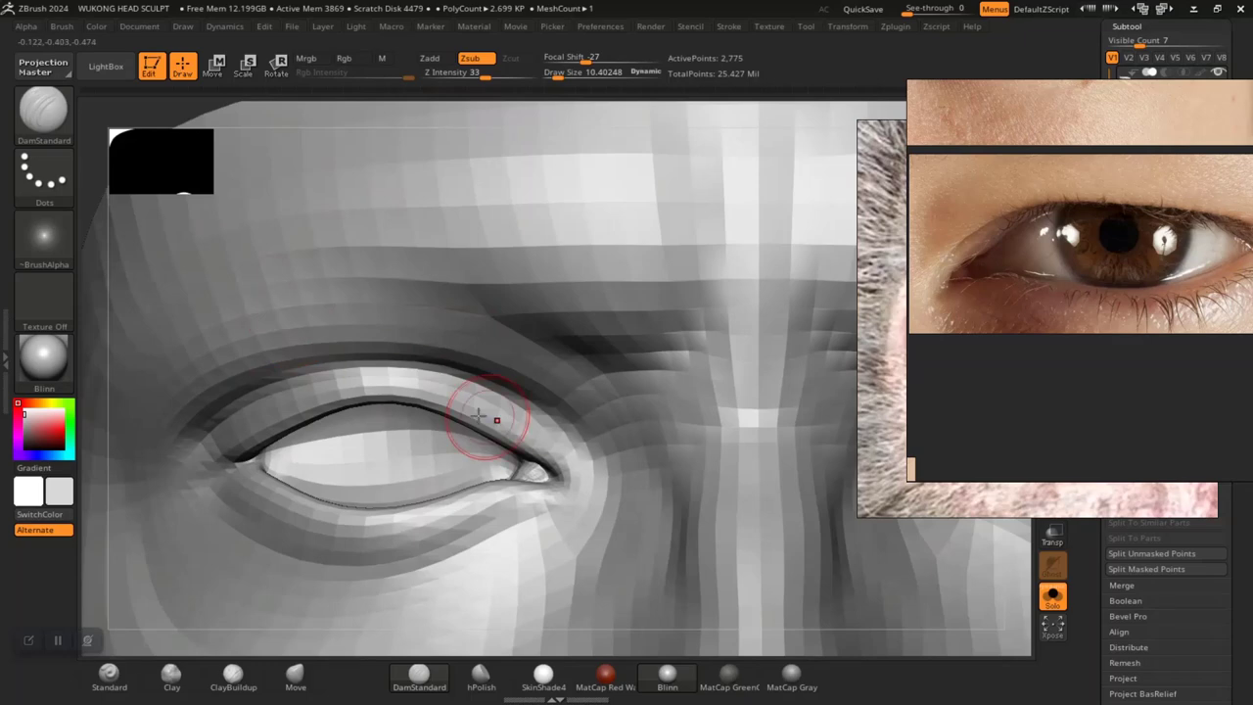
pyautogui.press('f')
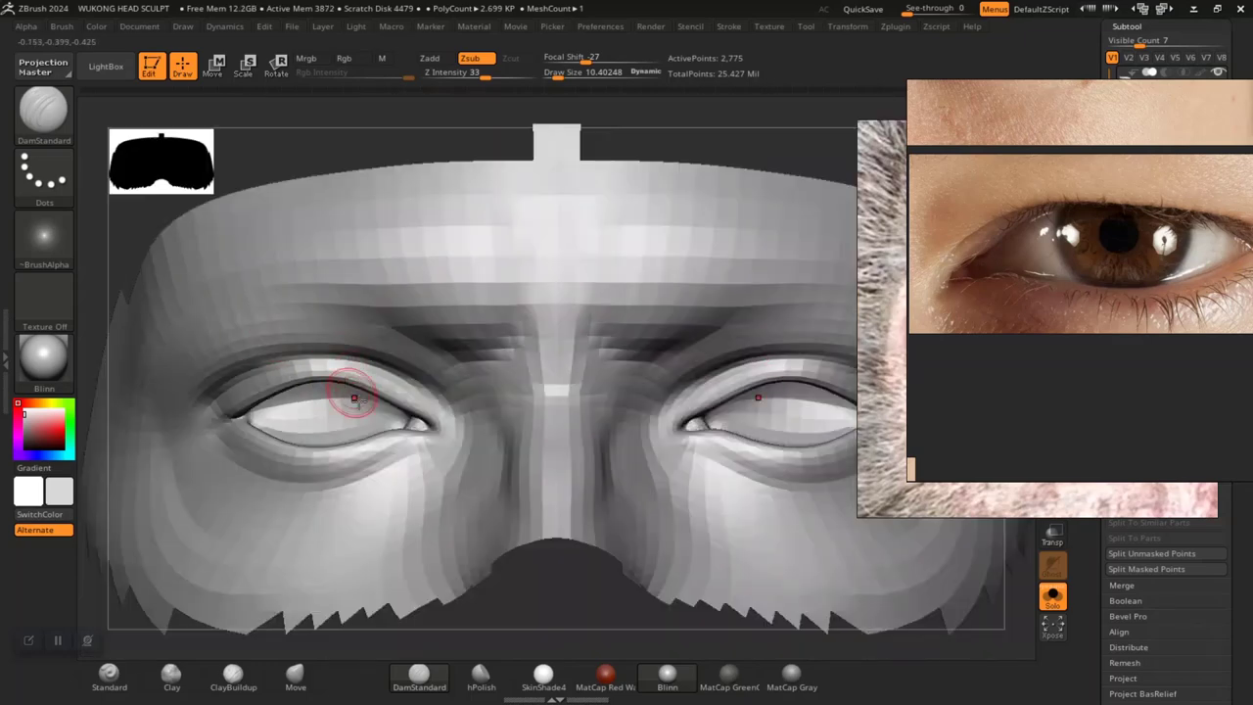
pyautogui.moveTo(504, 601); pyautogui.dragTo(602, 510, button='right')
pyautogui.keyDown('alt'); pyautogui.moveTo(245, 392); pyautogui.dragTo(439, 406); pyautogui.keyUp('alt')
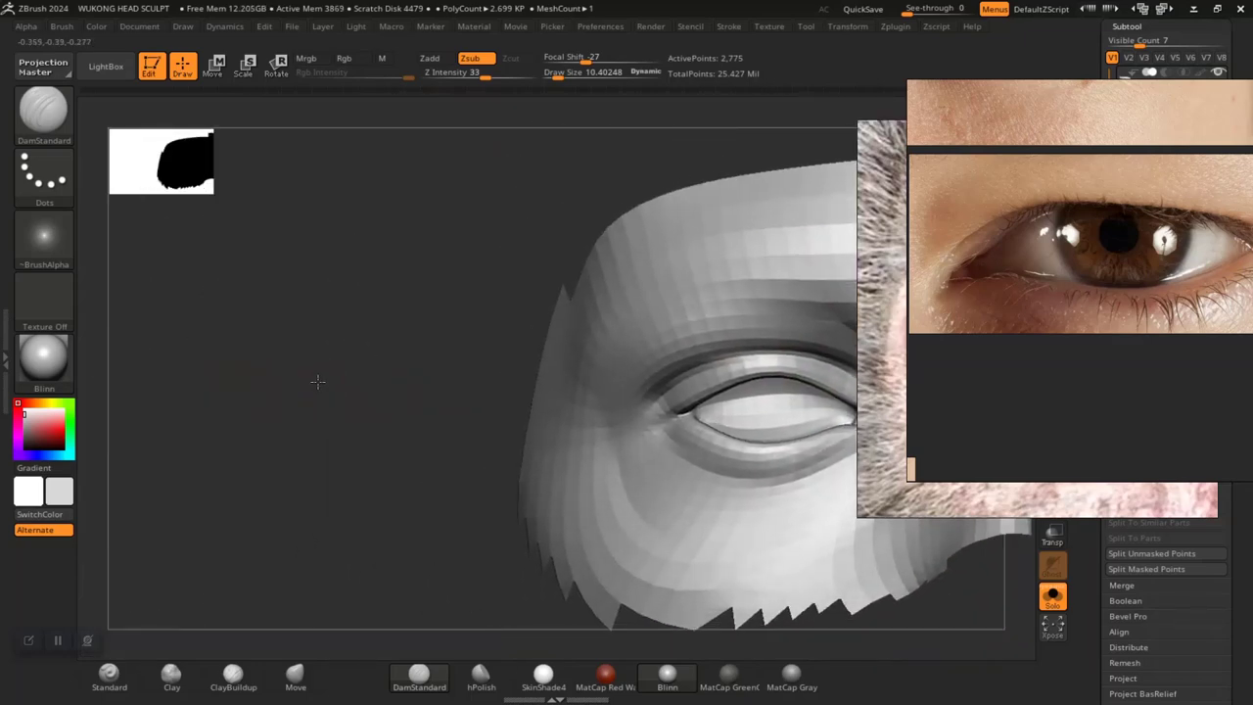
pyautogui.keyDown('alt'); pyautogui.moveTo(316, 381); pyautogui.dragTo(90, 326); pyautogui.keyUp('alt')
pyautogui.keyDown('alt'); pyautogui.moveTo(168, 349); pyautogui.dragTo(482, 608, button='right'); pyautogui.keyUp('alt')
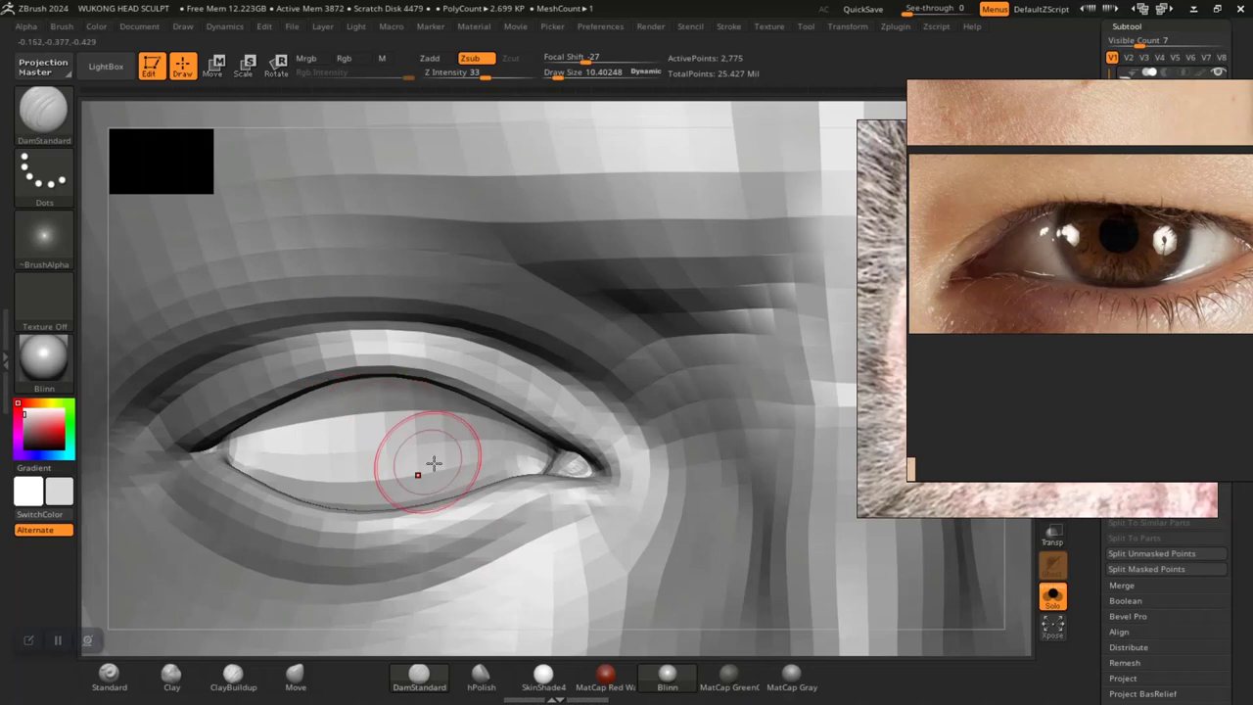
# Raise the eye region by one subdivision level and carve a crease along the lower eyelid rim with DamStandard
pyautogui.press('d')
pyautogui.press('d')
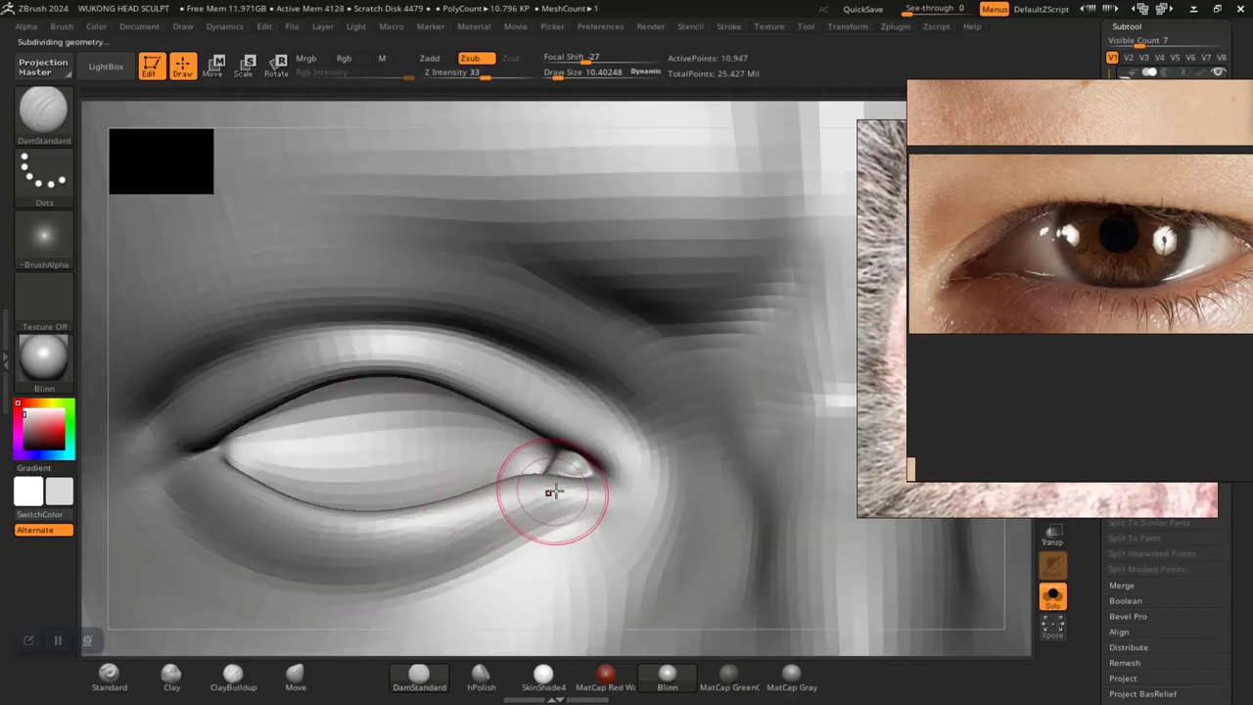
pyautogui.click(421, 677)
pyautogui.moveTo(510, 556)
pyautogui.mouseDown()
pyautogui.moveTo(531, 517)
pyautogui.moveTo(584, 498)
pyautogui.moveTo(557, 491)
pyautogui.mouseUp()
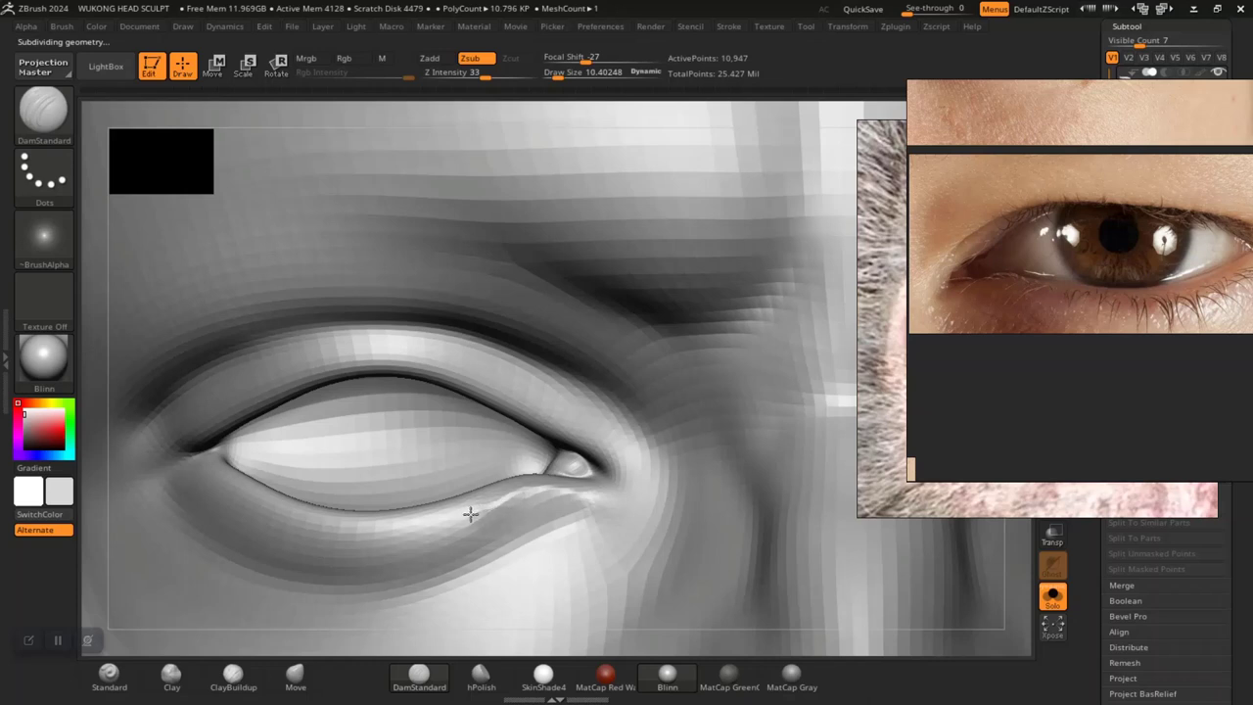
pyautogui.moveTo(471, 514); pyautogui.dragTo(421, 528)
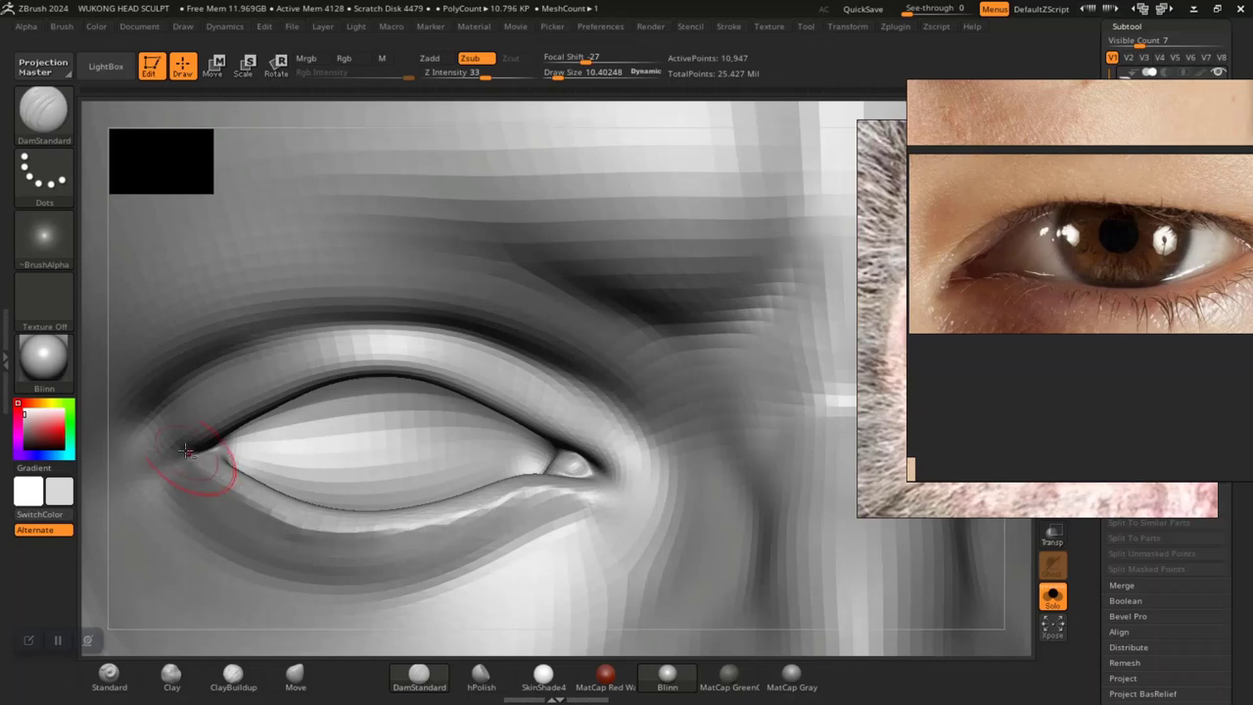
# Bring the Wukong eye close-up into view on the reference board and frame the sculpted eye beside it for comparison
pyautogui.moveTo(1068, 403); pyautogui.dragTo(1078, 362, button='right')
pyautogui.moveTo(1043, 428); pyautogui.dragTo(1086, 298, button='right')
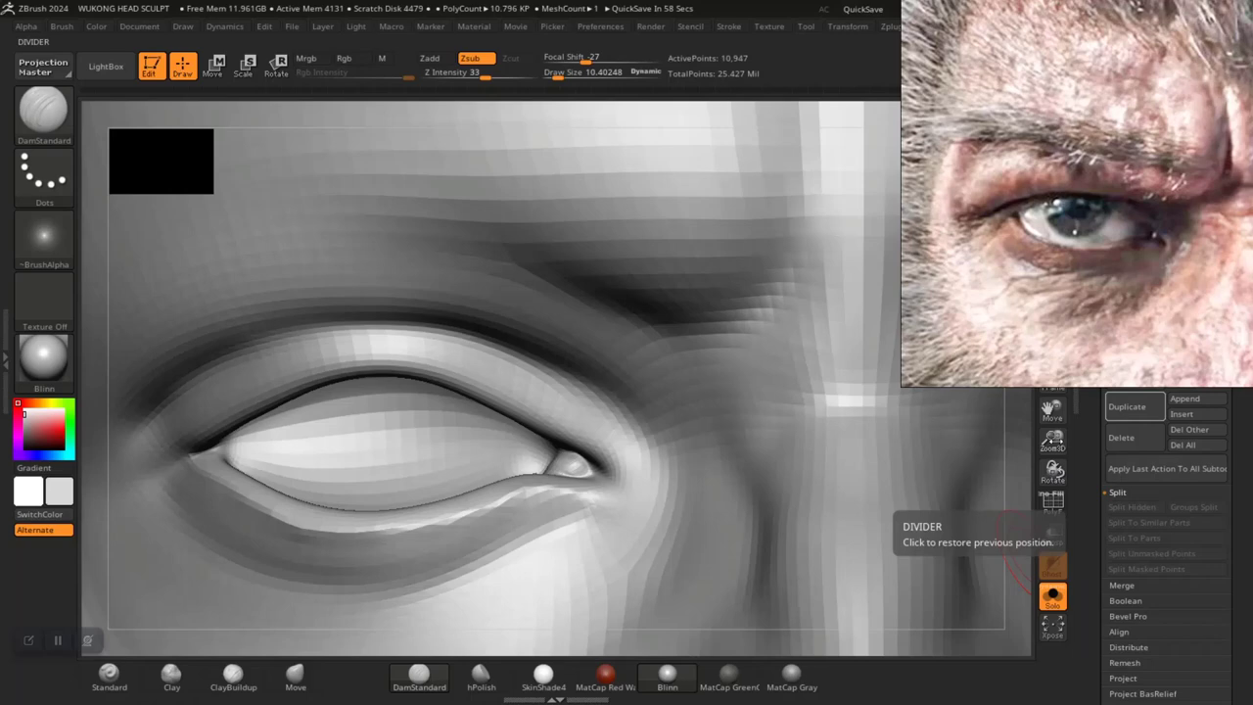
pyautogui.moveTo(1052, 440); pyautogui.dragTo(1050, 400)
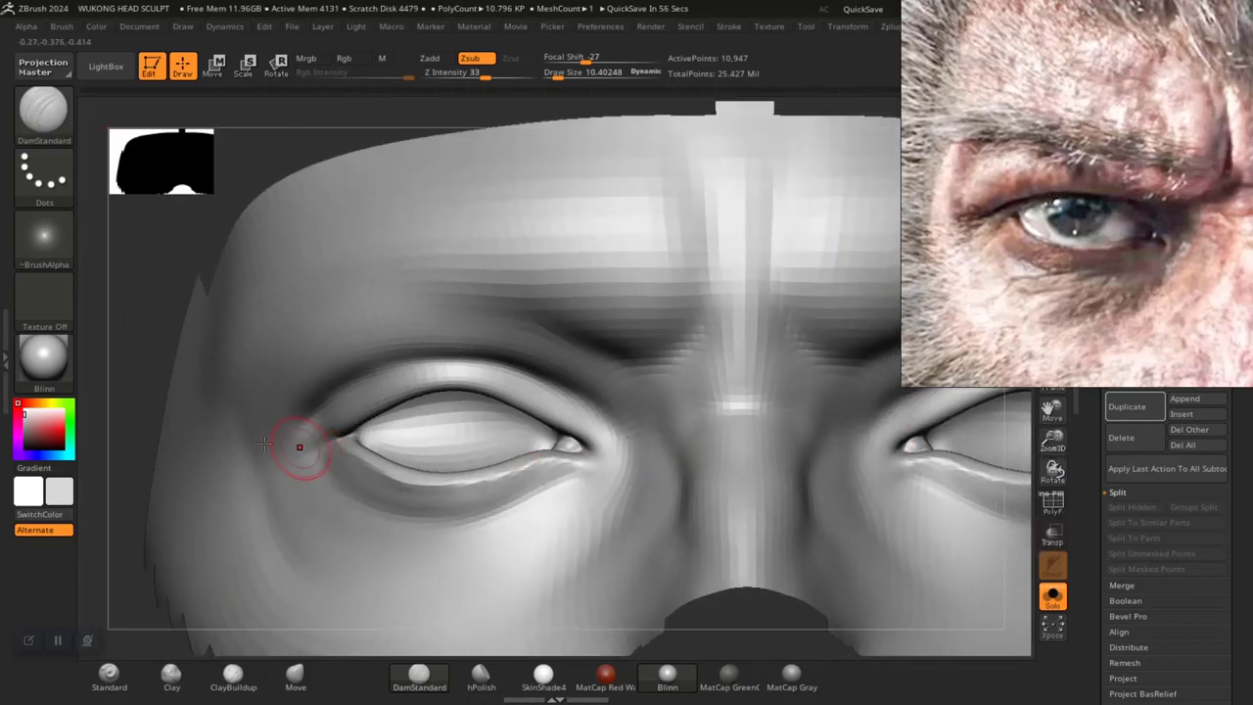
pyautogui.moveTo(125, 423)
pyautogui.keyDown('alt'); pyautogui.mouseDown()
pyautogui.moveTo(131, 498)
pyautogui.moveTo(325, 516)
pyautogui.moveTo(352, 562)
pyautogui.moveTo(375, 446)
pyautogui.mouseUp(); pyautogui.keyUp('alt')
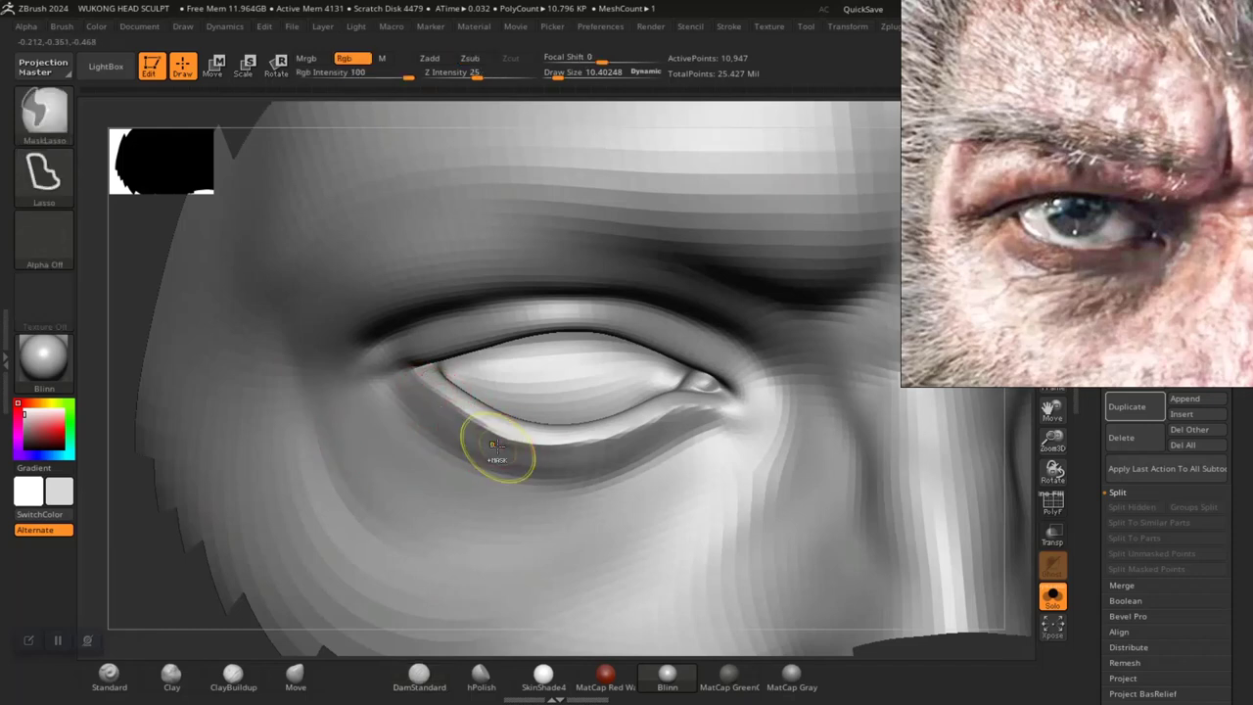
# Undo the lower eyelid crease and try redrawing it along the rim between the inner and outer eye corners
pyautogui.hotkey('ctrl', 'z')
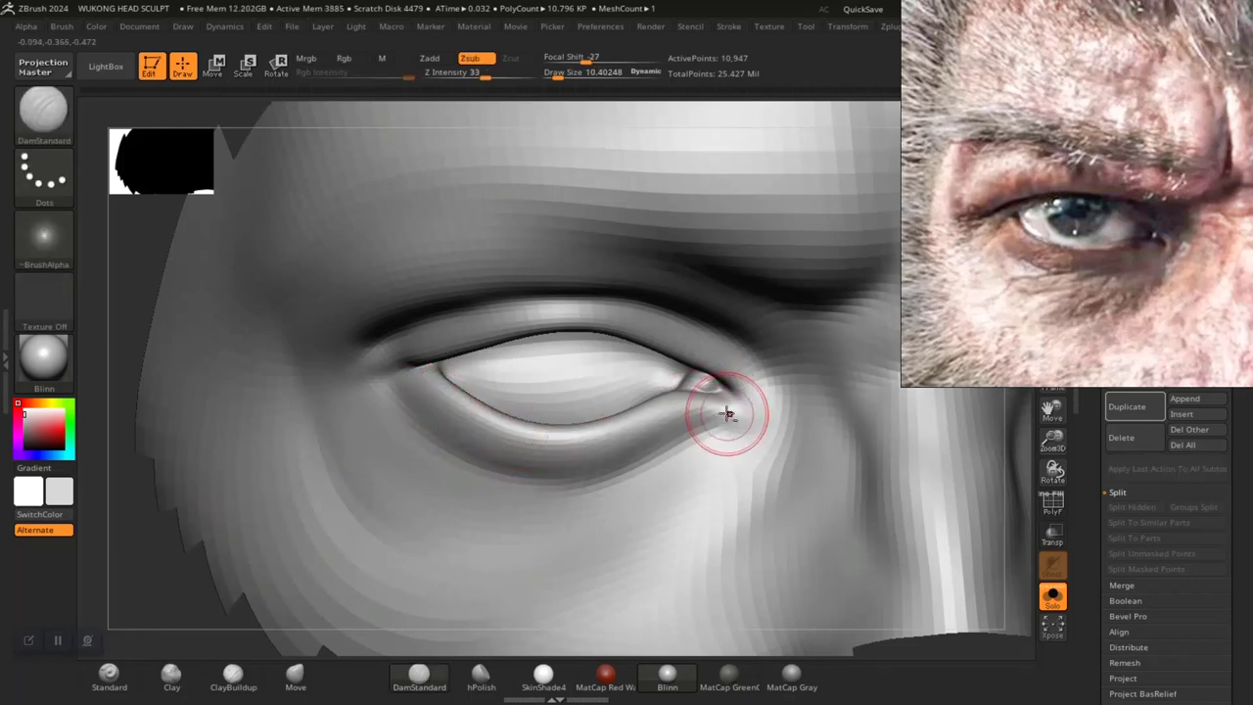
pyautogui.moveTo(728, 414); pyautogui.dragTo(708, 408)
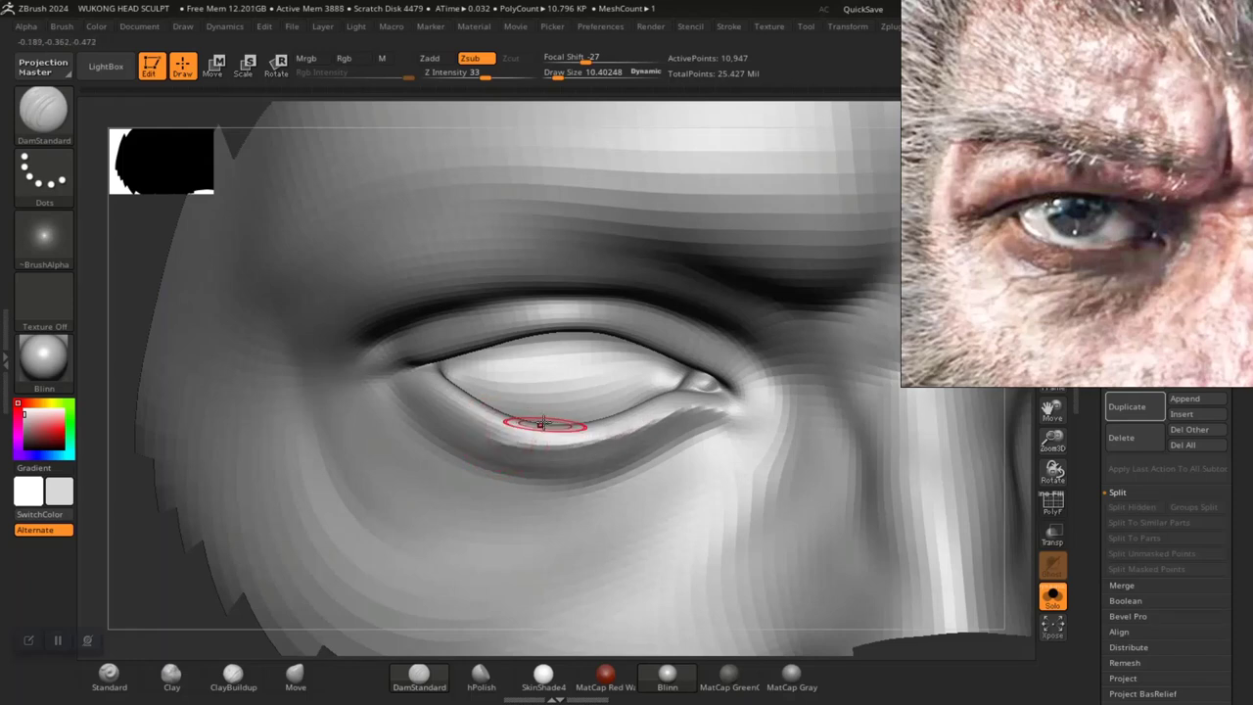
pyautogui.hotkey('ctrl', 'z')
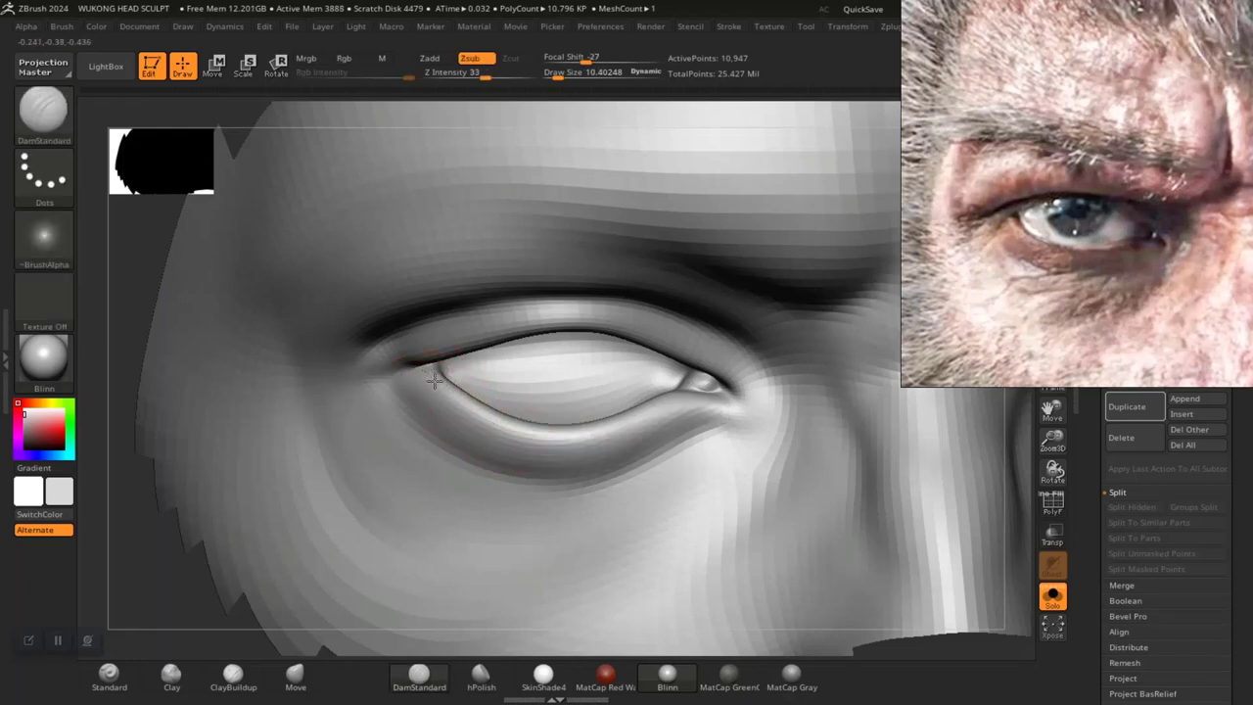
pyautogui.moveTo(488, 425); pyautogui.dragTo(591, 431)
pyautogui.hotkey('ctrl', 'z')
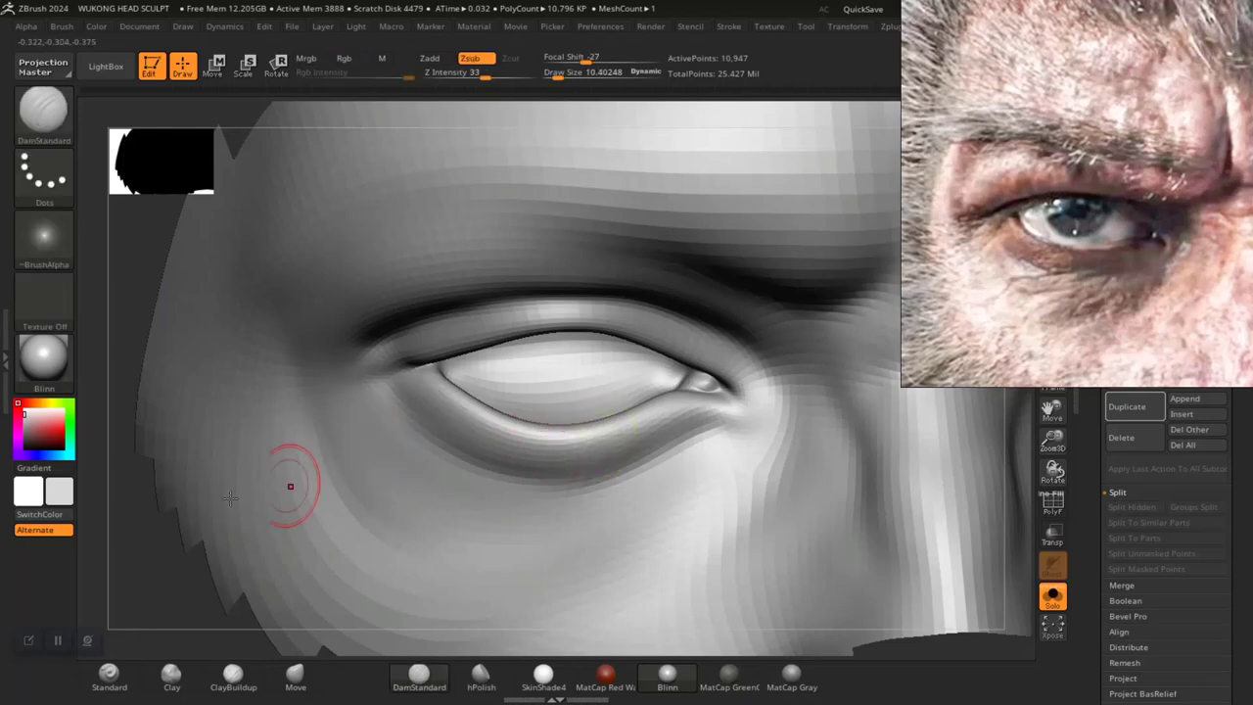
pyautogui.moveTo(130, 544)
pyautogui.keyDown('alt'); pyautogui.mouseDown()
pyautogui.moveTo(154, 533)
pyautogui.moveTo(185, 607)
pyautogui.moveTo(241, 587)
pyautogui.moveTo(262, 623)
pyautogui.mouseUp(); pyautogui.keyUp('alt')
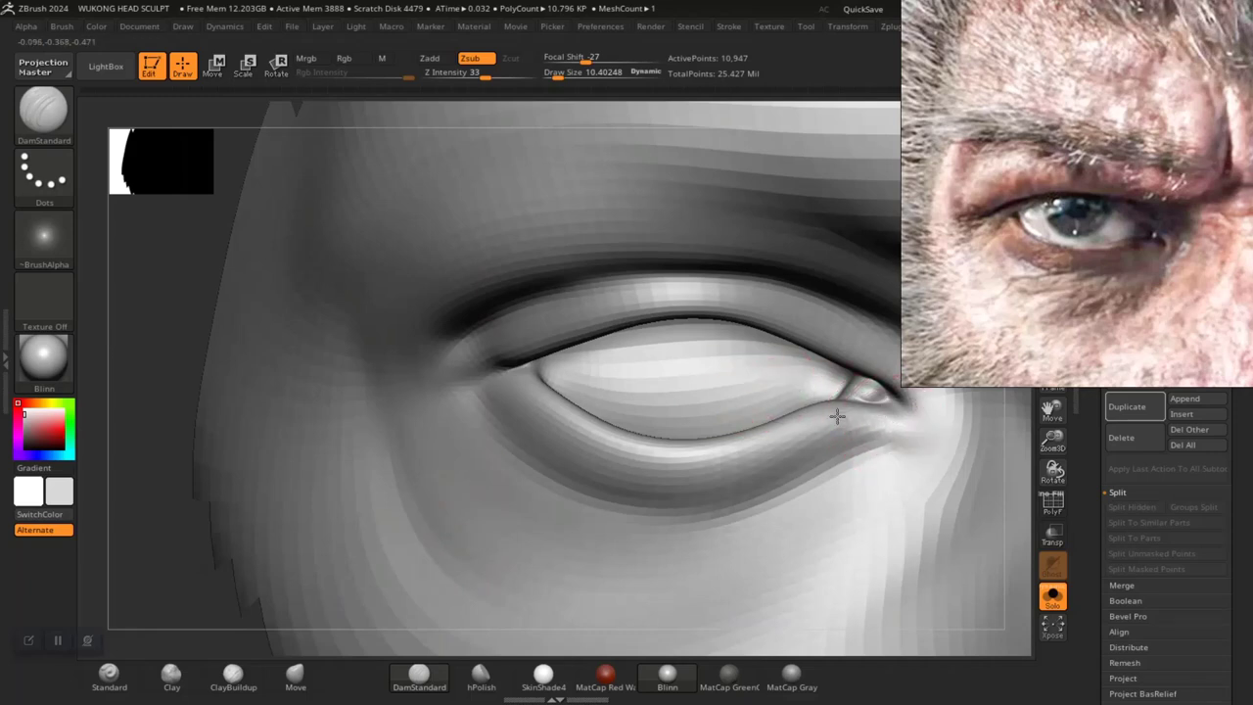
pyautogui.hotkey('ctrl', 'z')
# Carve the crease just below the lower eyelid rim with DamStandard and reinforce it near the inner eye corner
pyautogui.moveTo(897, 422); pyautogui.dragTo(889, 418)
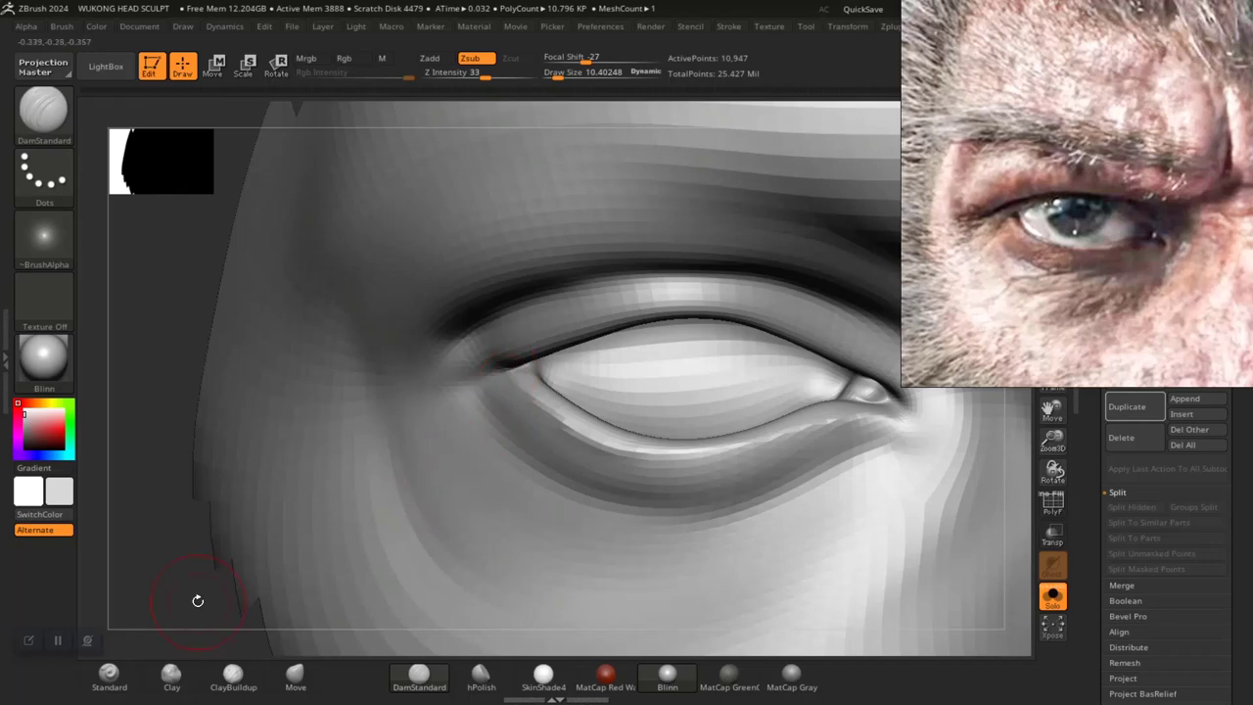
pyautogui.moveTo(196, 595)
pyautogui.mouseDown()
pyautogui.moveTo(186, 548)
pyautogui.moveTo(182, 581)
pyautogui.mouseUp()
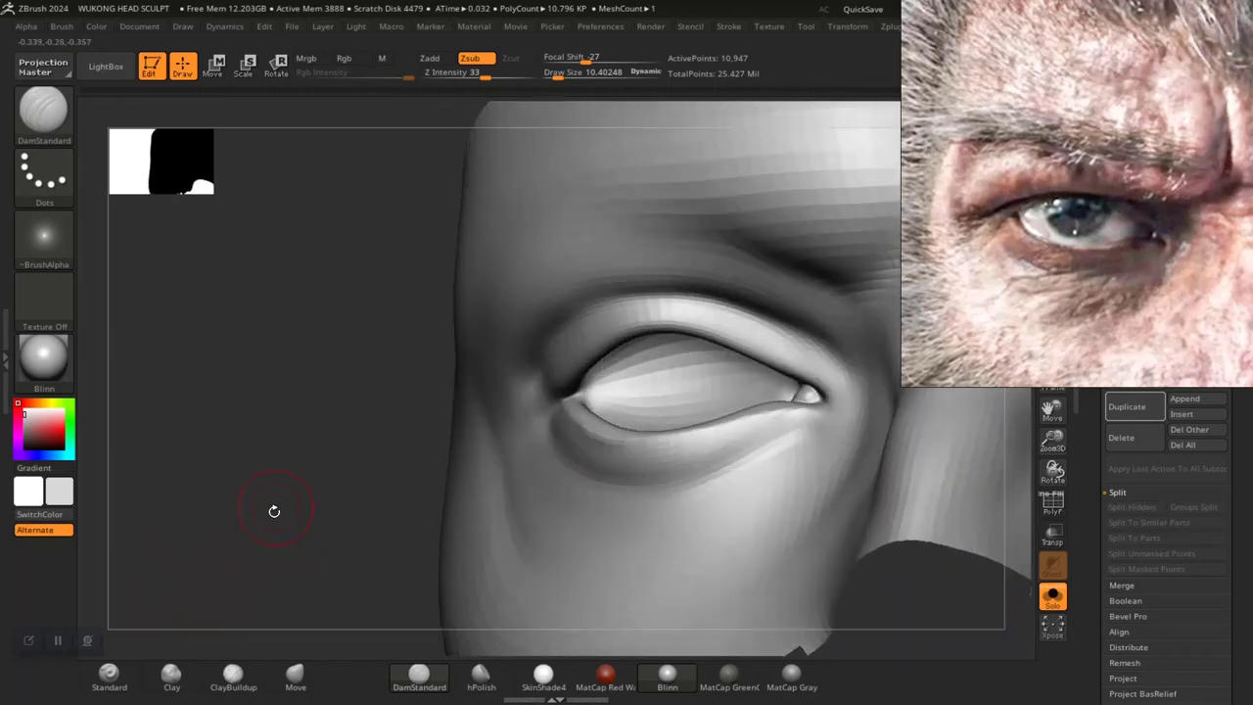
pyautogui.moveTo(274, 512); pyautogui.dragTo(372, 654)
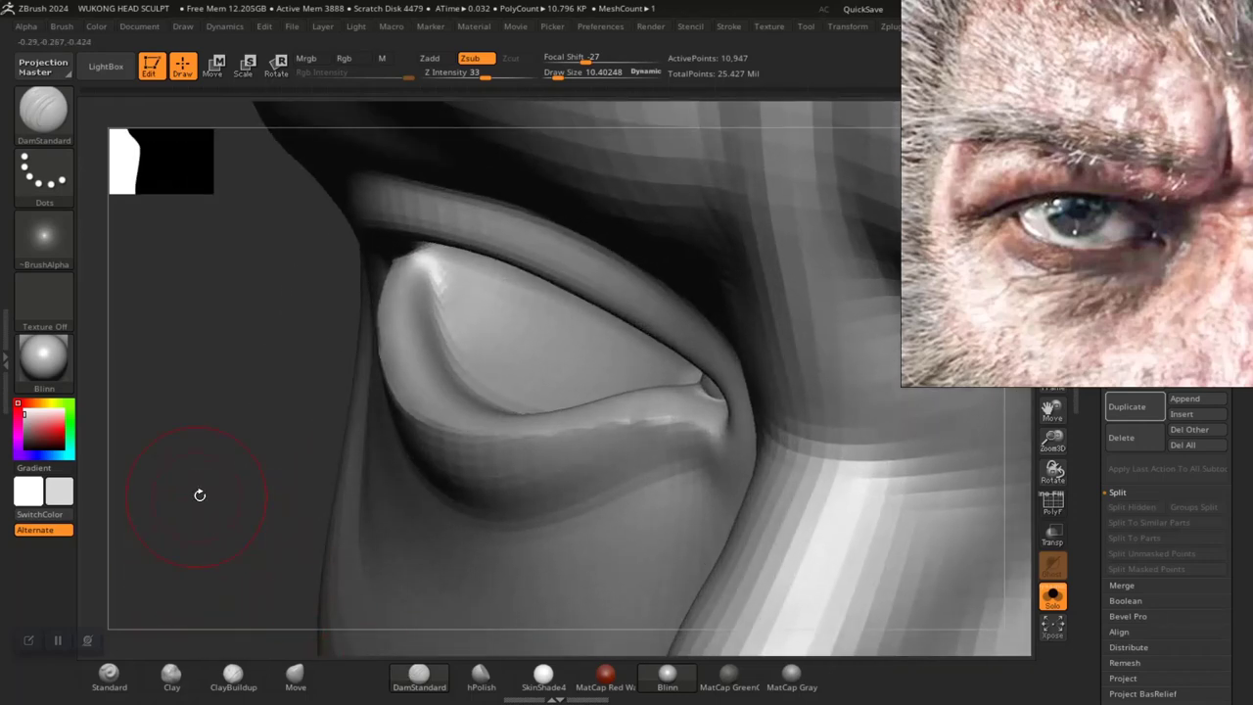
pyautogui.moveTo(200, 495); pyautogui.dragTo(456, 411)
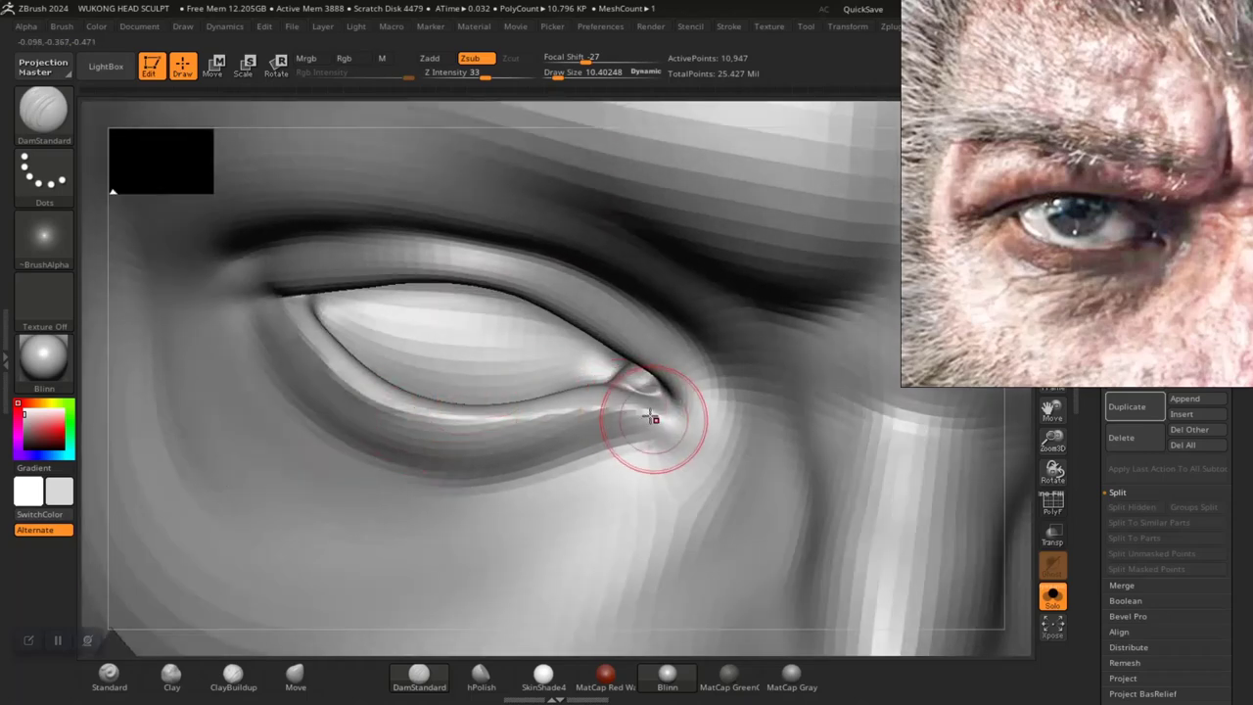
pyautogui.moveTo(651, 418); pyautogui.dragTo(599, 401)
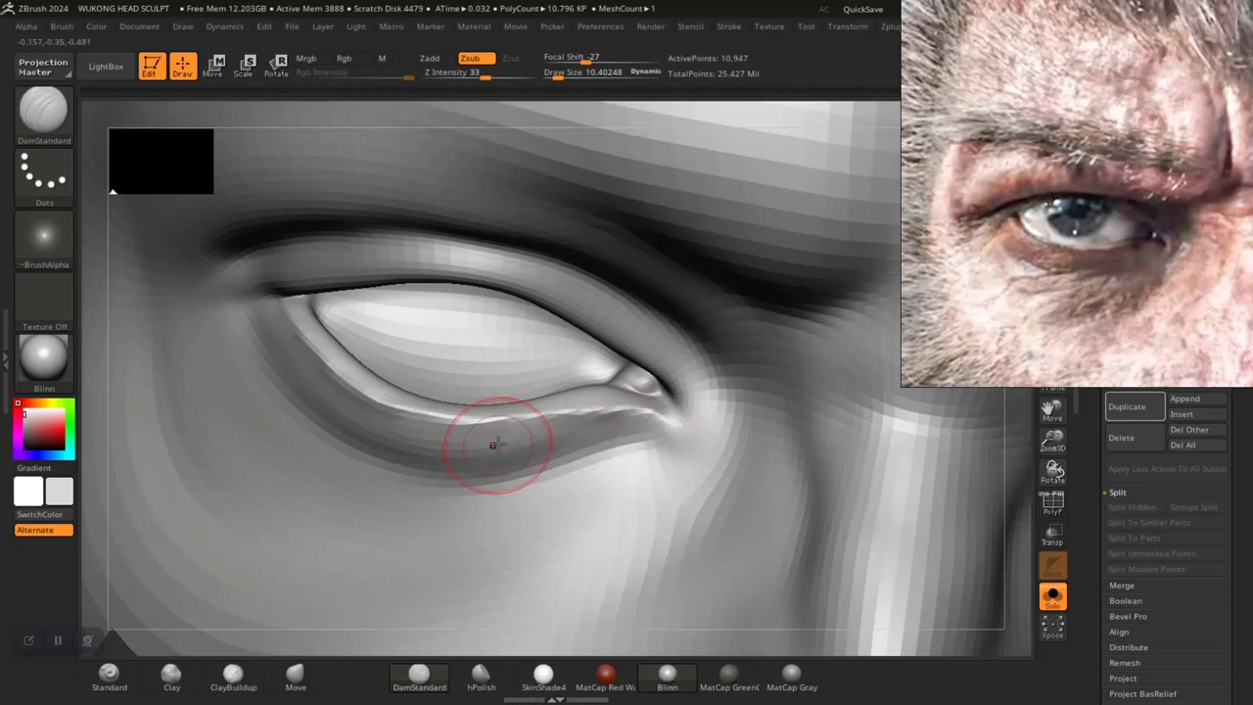
# Set the Smooth brush's Z Intensity to 4 and soften the crease along the lower eyelid
pyautogui.press('f')
pyautogui.moveTo(420, 617)
pyautogui.keyDown('shift'); pyautogui.mouseDown()
pyautogui.moveTo(414, 582)
pyautogui.moveTo(500, 575)
pyautogui.moveTo(443, 616)
pyautogui.moveTo(559, 593)
pyautogui.mouseUp(); pyautogui.keyUp('shift')
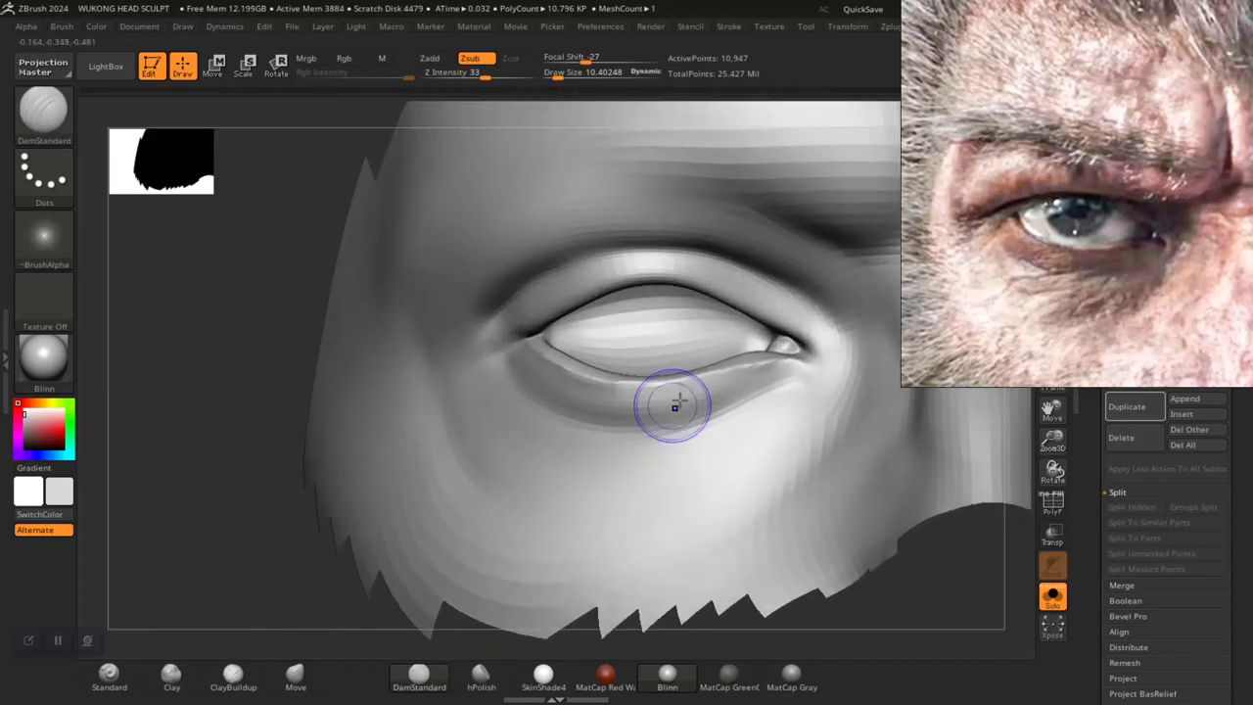
pyautogui.press('shift')
pyautogui.click(455, 74)
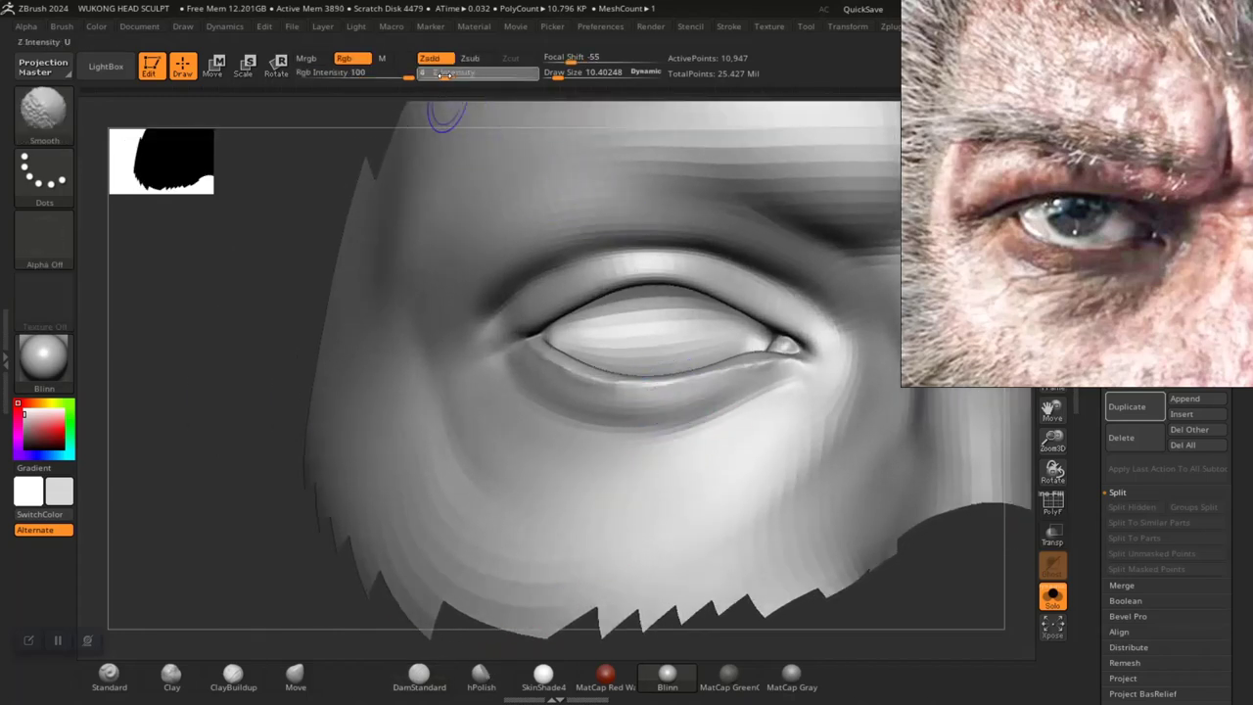
pyautogui.press('Return')
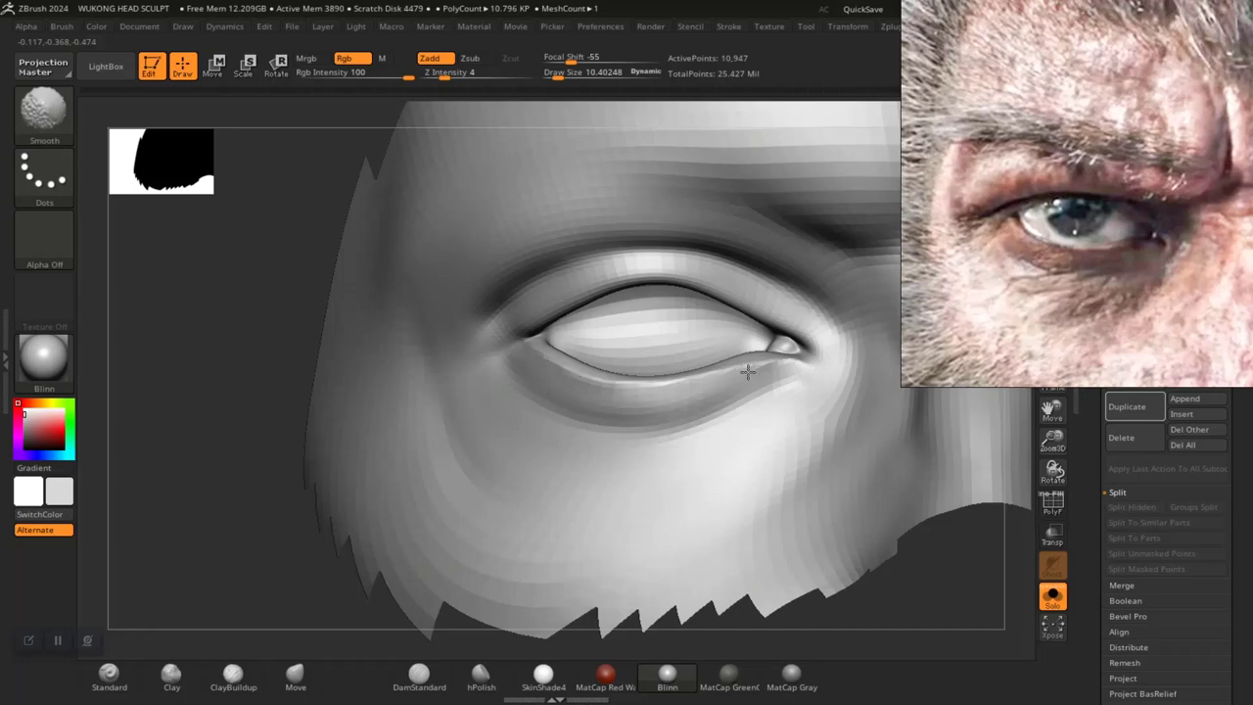
pyautogui.keyDown('shift'); pyautogui.moveTo(768, 368); pyautogui.dragTo(617, 385); pyautogui.keyUp('shift')
# Hide the upper eyelid and brow to isolate the lower eyelid and cheek area
pyautogui.moveTo(215, 527); pyautogui.dragTo(186, 507)
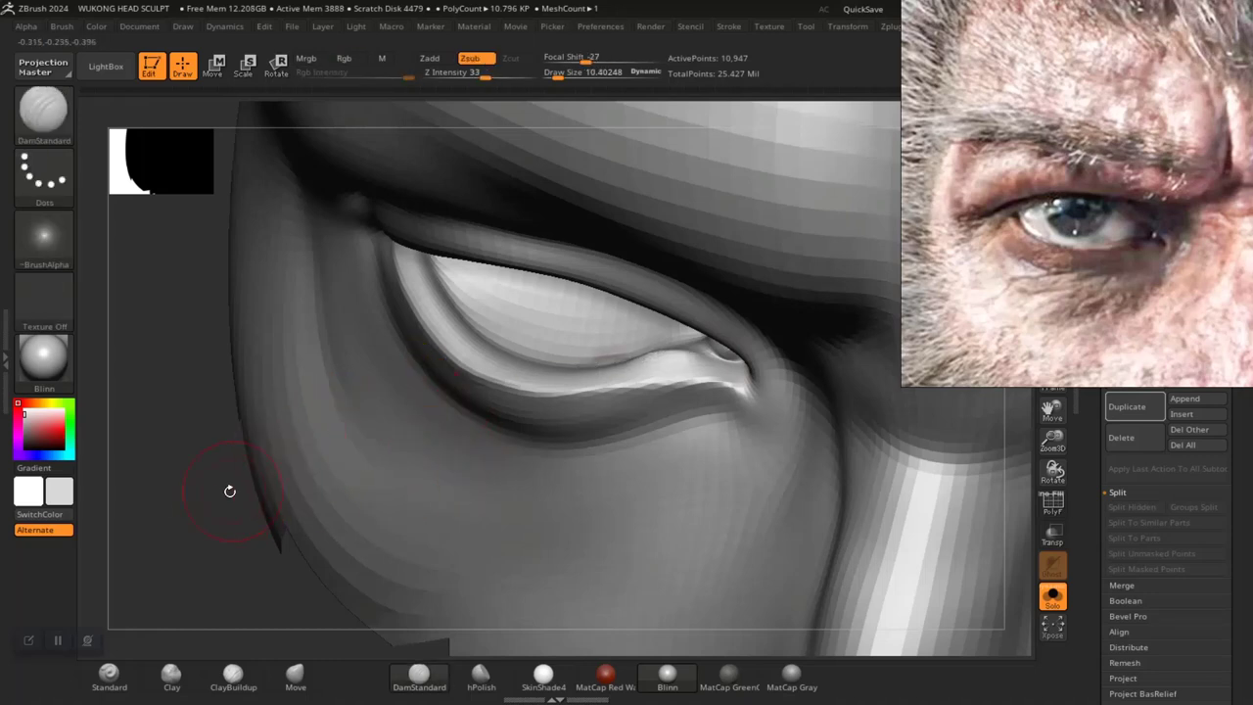
pyautogui.keyDown('ctrl'); pyautogui.moveTo(216, 497); pyautogui.dragTo(213, 488, button='right'); pyautogui.keyUp('ctrl')
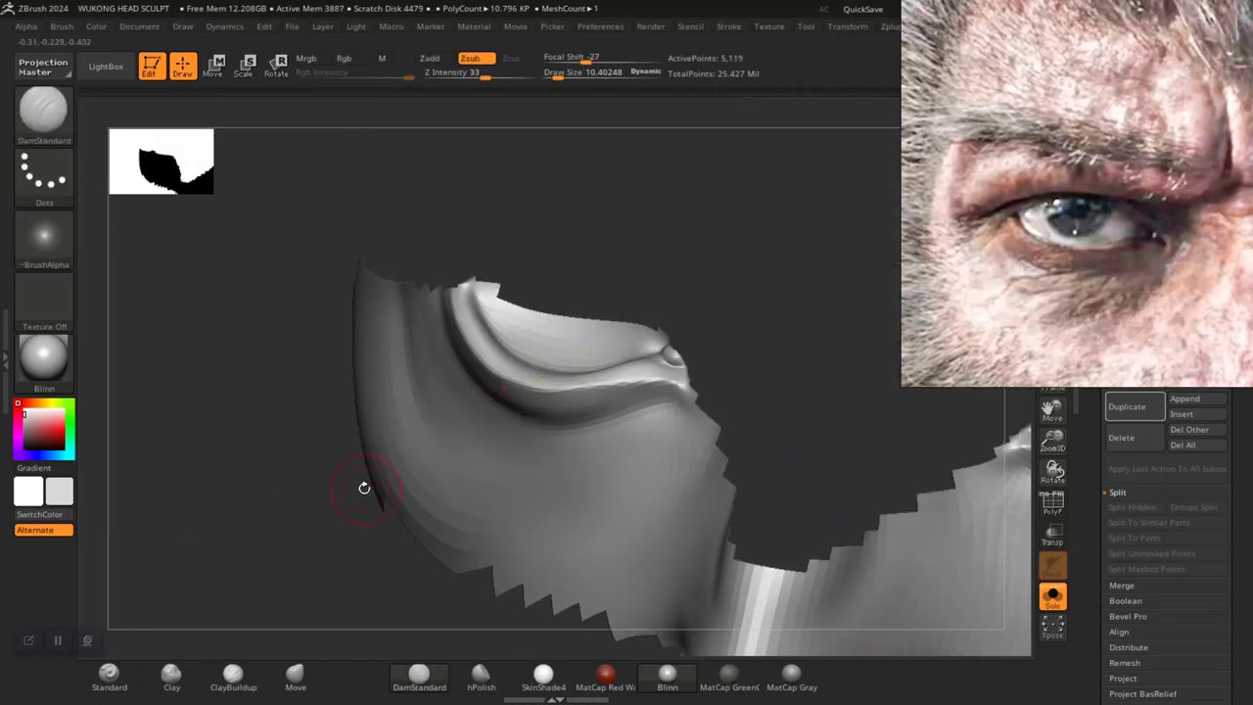
# Turn on Double in the Display Properties so the isolated eyelid surface shows from both sides
pyautogui.moveTo(364, 489)
pyautogui.mouseDown()
pyautogui.moveTo(386, 415)
pyautogui.moveTo(427, 457)
pyautogui.moveTo(932, 465)
pyautogui.mouseUp()
pyautogui.scroll(-10, 1105, 480)
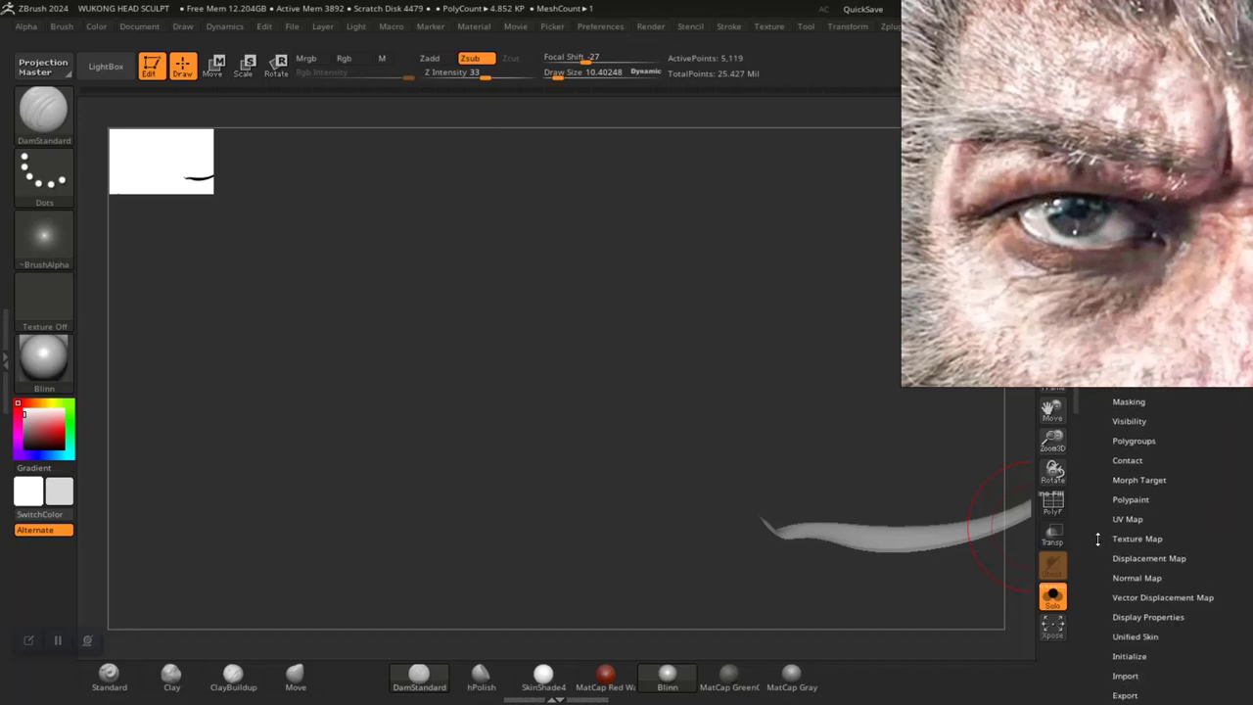
pyautogui.click(1147, 411)
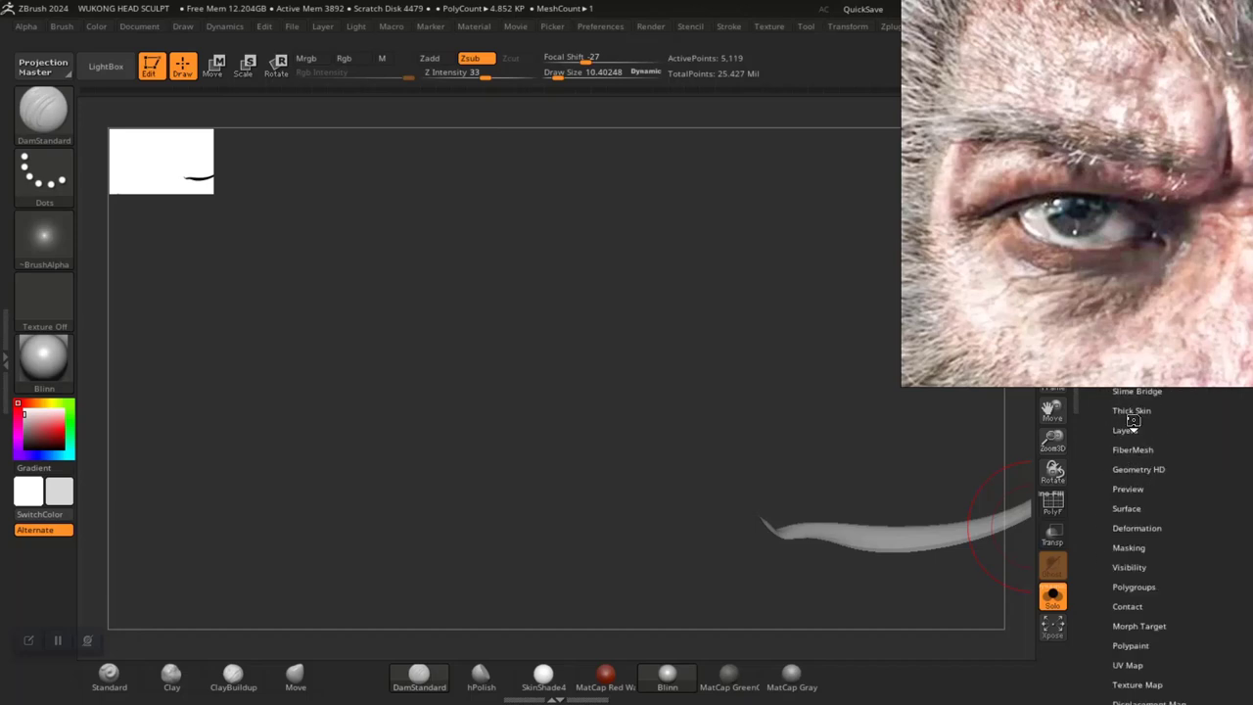
pyautogui.click(1122, 472)
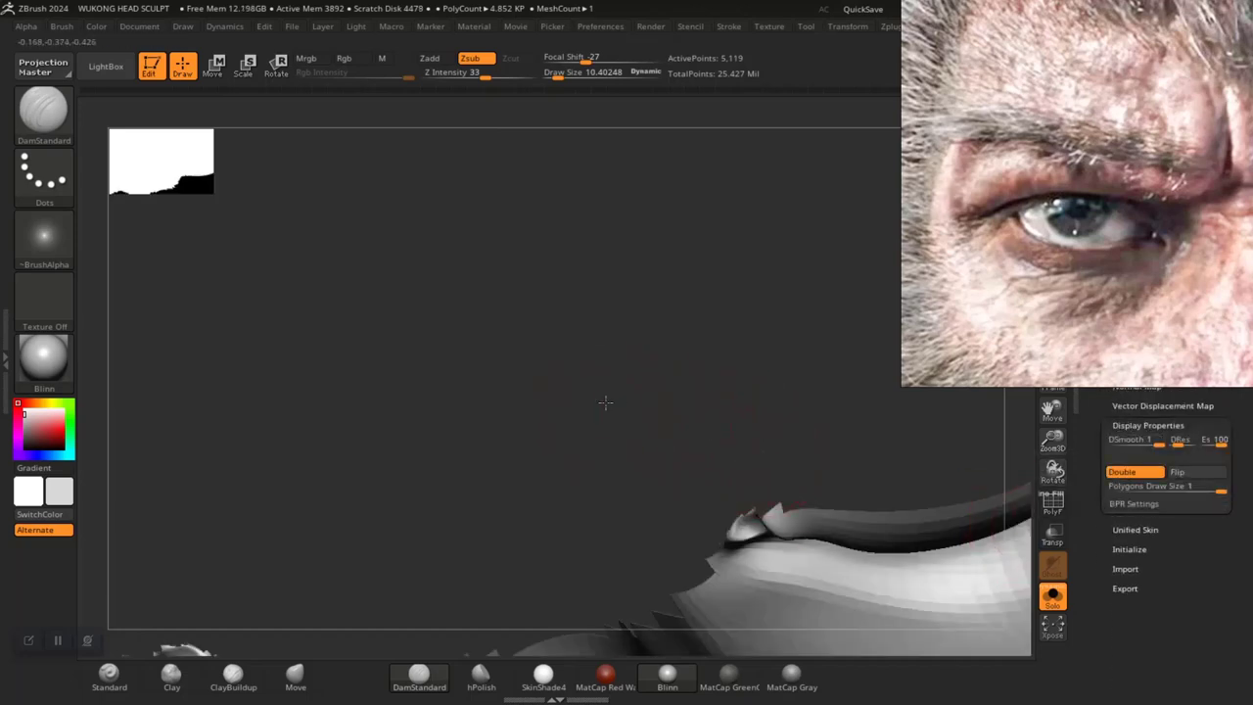
# Carve the inner edge of the lower eyelid rim with DamStandard from the inner to the outer eye corner
pyautogui.moveTo(605, 401)
pyautogui.mouseDown()
pyautogui.moveTo(581, 283)
pyautogui.moveTo(636, 346)
pyautogui.moveTo(567, 532)
pyautogui.moveTo(721, 534)
pyautogui.moveTo(773, 574)
pyautogui.moveTo(741, 591)
pyautogui.moveTo(736, 568)
pyautogui.moveTo(833, 421)
pyautogui.mouseUp()
pyautogui.moveTo(824, 466)
pyautogui.mouseDown()
pyautogui.moveTo(781, 551)
pyautogui.moveTo(731, 465)
pyautogui.moveTo(682, 532)
pyautogui.moveTo(715, 493)
pyautogui.moveTo(682, 424)
pyautogui.mouseUp()
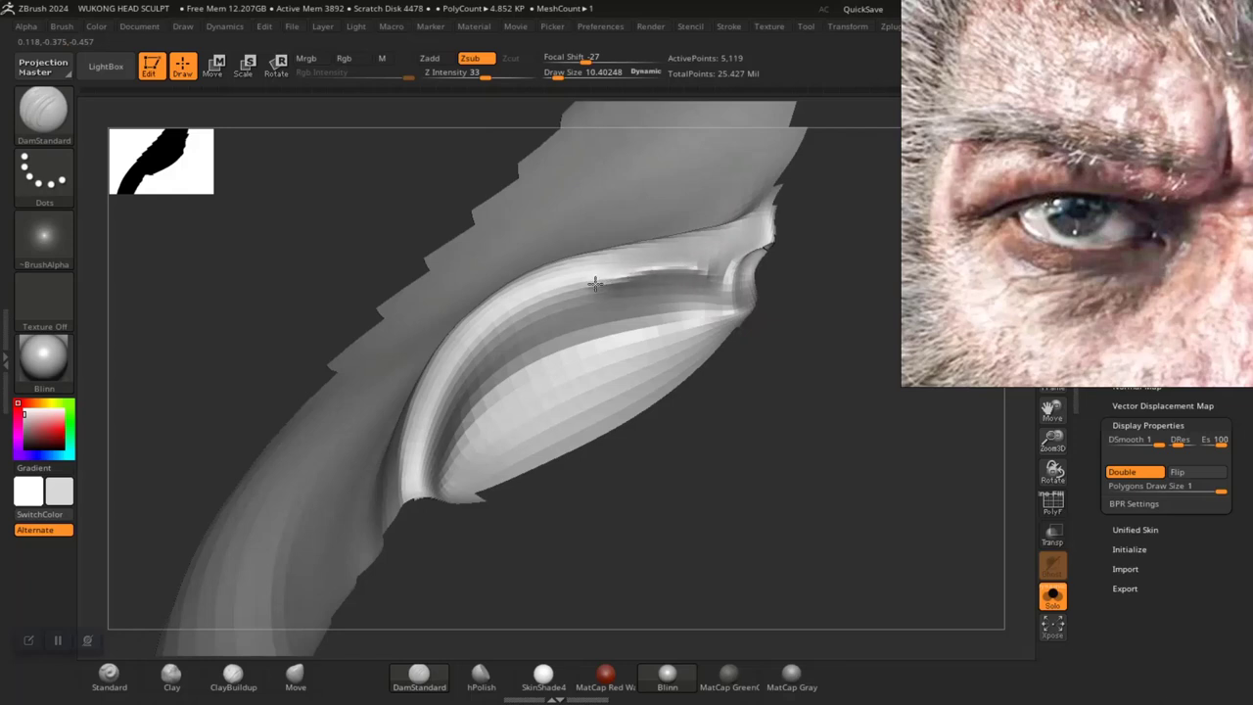
pyautogui.moveTo(596, 284); pyautogui.dragTo(557, 295)
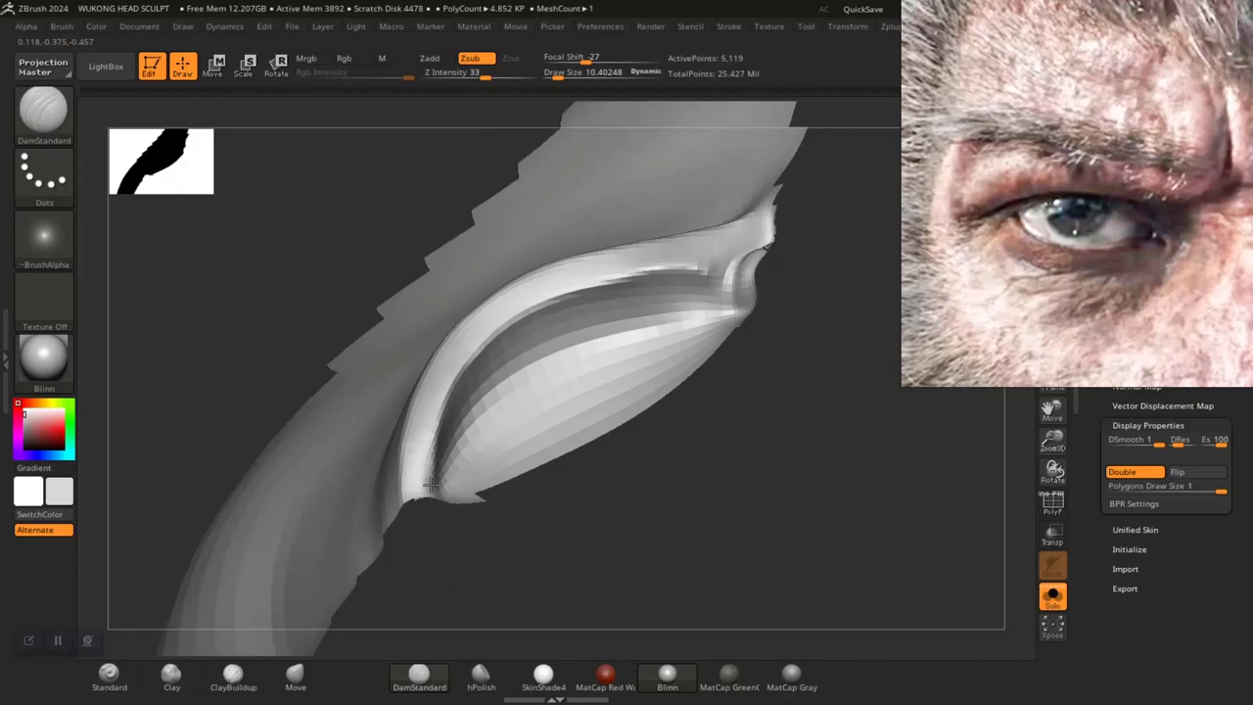
pyautogui.moveTo(637, 530)
pyautogui.mouseDown()
pyautogui.moveTo(688, 447)
pyautogui.moveTo(792, 417)
pyautogui.moveTo(747, 503)
pyautogui.moveTo(678, 568)
pyautogui.moveTo(619, 551)
pyautogui.mouseUp()
pyautogui.press('f')
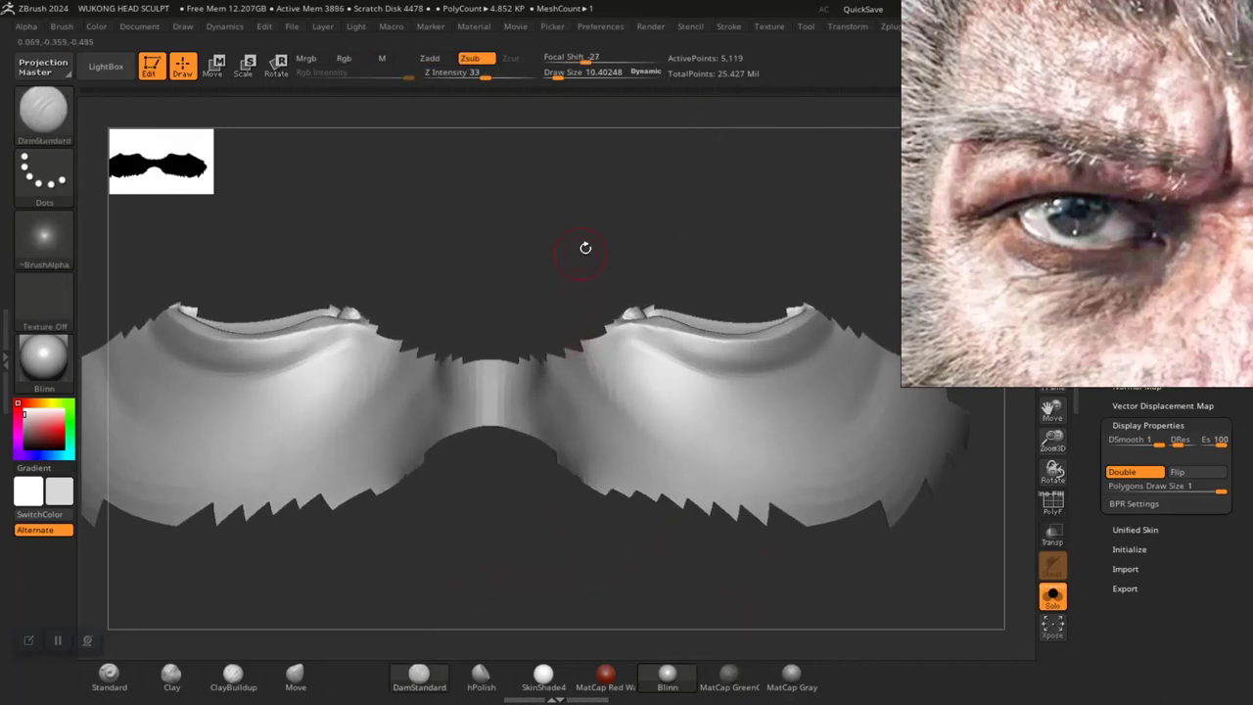
# Unhide the whole head and sharpen the outer part of the lower eyelid rim with DamStandard
pyautogui.moveTo(585, 246)
pyautogui.mouseDown()
pyautogui.moveTo(603, 307)
pyautogui.moveTo(507, 308)
pyautogui.moveTo(666, 311)
pyautogui.moveTo(708, 330)
pyautogui.moveTo(756, 479)
pyautogui.moveTo(655, 314)
pyautogui.moveTo(602, 288)
pyautogui.mouseUp()
pyautogui.keyDown('ctrl'); pyautogui.keyDown('shift'); pyautogui.click(627, 309); pyautogui.keyUp('shift'); pyautogui.keyUp('ctrl')
pyautogui.moveTo(730, 442)
pyautogui.mouseDown()
pyautogui.moveTo(906, 528)
pyautogui.moveTo(955, 519)
pyautogui.mouseUp()
pyautogui.moveTo(142, 421)
pyautogui.keyDown('alt'); pyautogui.mouseDown()
pyautogui.moveTo(218, 414)
pyautogui.moveTo(205, 416)
pyautogui.moveTo(186, 520)
pyautogui.mouseUp(); pyautogui.keyUp('alt')
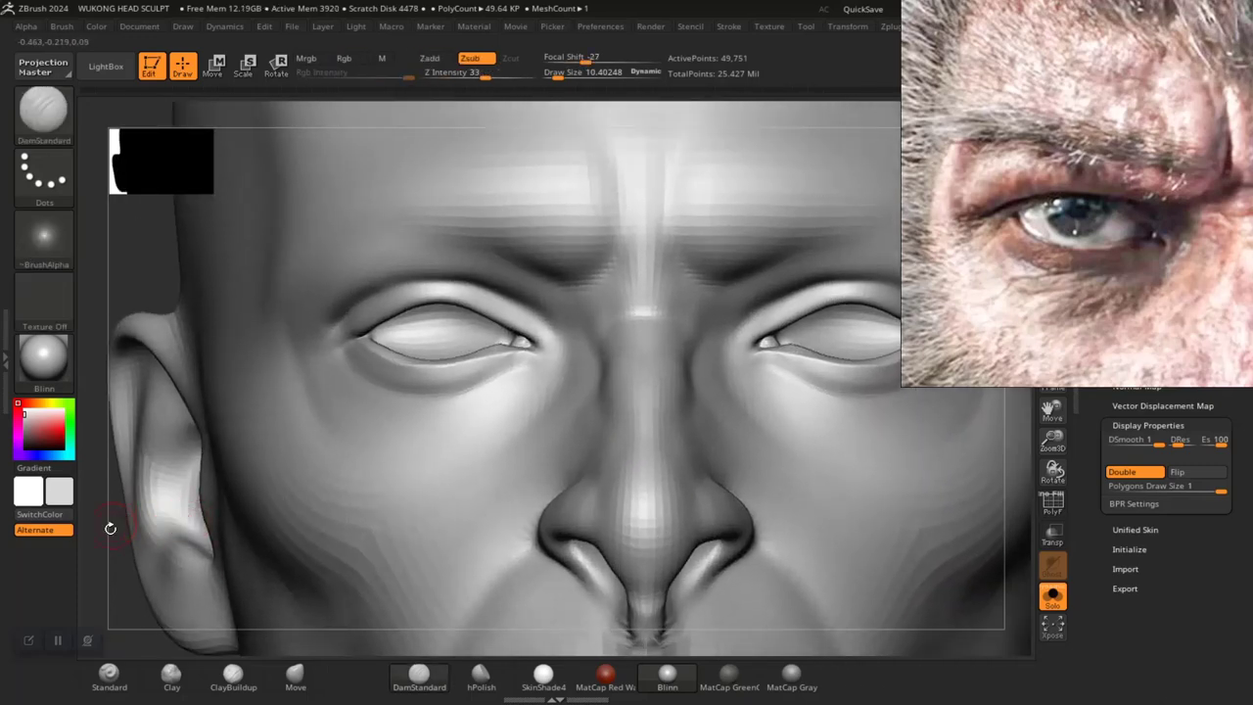
pyautogui.moveTo(111, 528)
pyautogui.mouseDown()
pyautogui.moveTo(274, 506)
pyautogui.moveTo(288, 534)
pyautogui.moveTo(259, 461)
pyautogui.mouseUp()
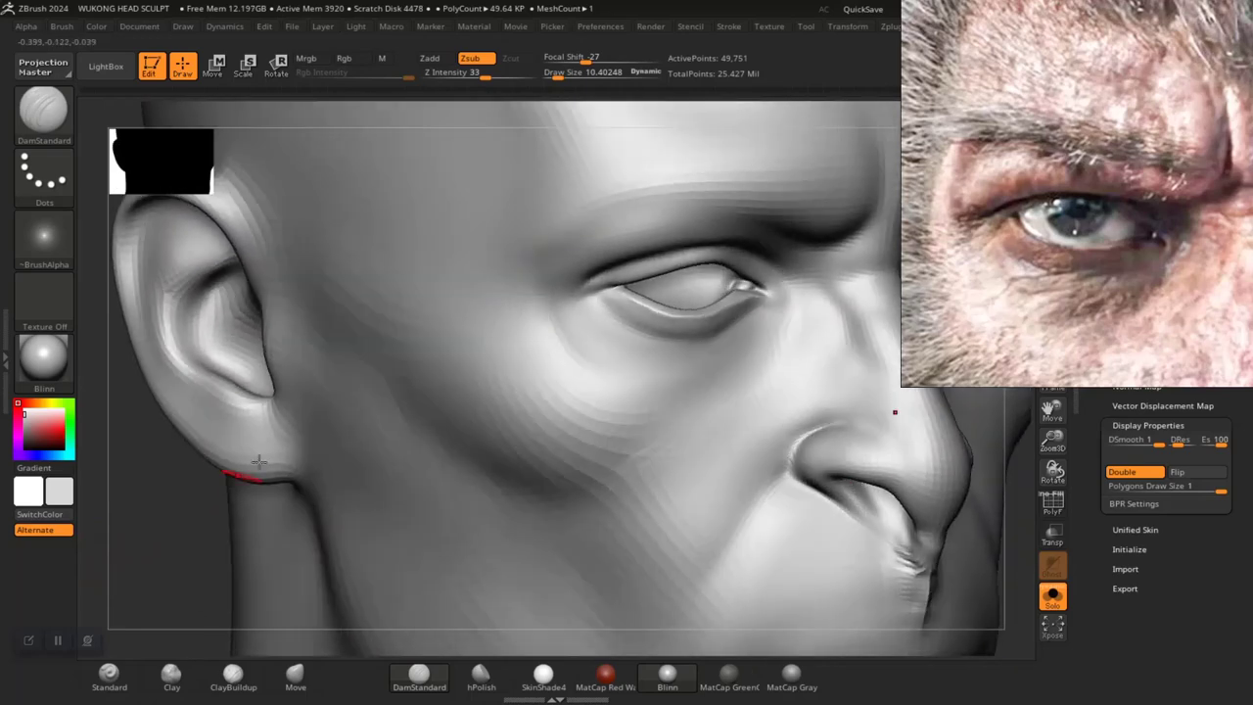
pyautogui.moveTo(176, 434)
pyautogui.mouseDown()
pyautogui.moveTo(265, 493)
pyautogui.moveTo(232, 496)
pyautogui.moveTo(415, 374)
pyautogui.mouseUp()
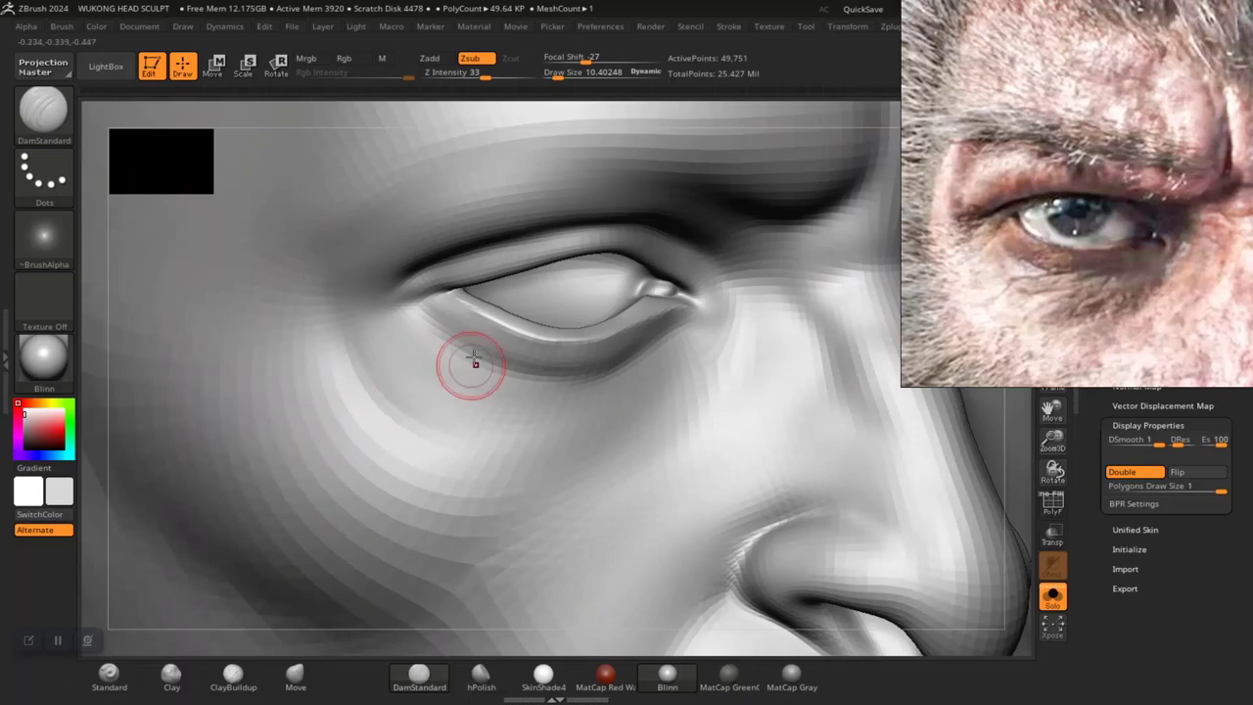
pyautogui.moveTo(436, 291); pyautogui.dragTo(549, 318)
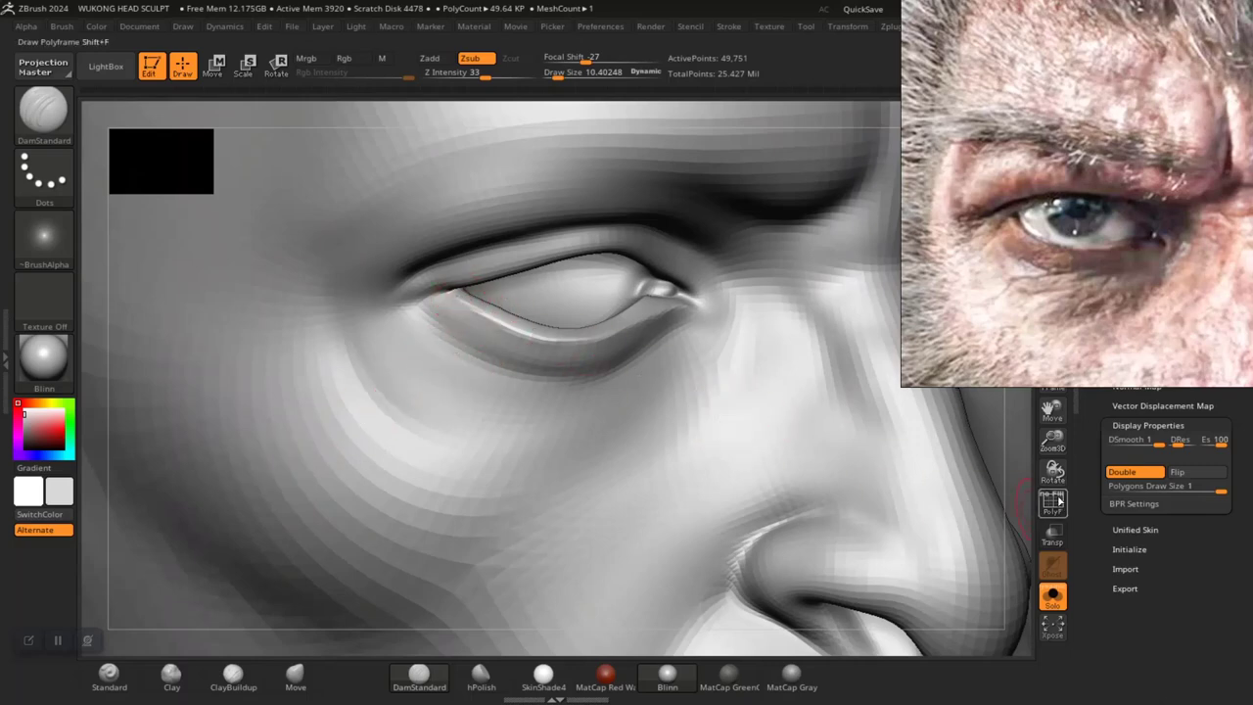
pyautogui.moveTo(1053, 441); pyautogui.dragTo(1018, 392)
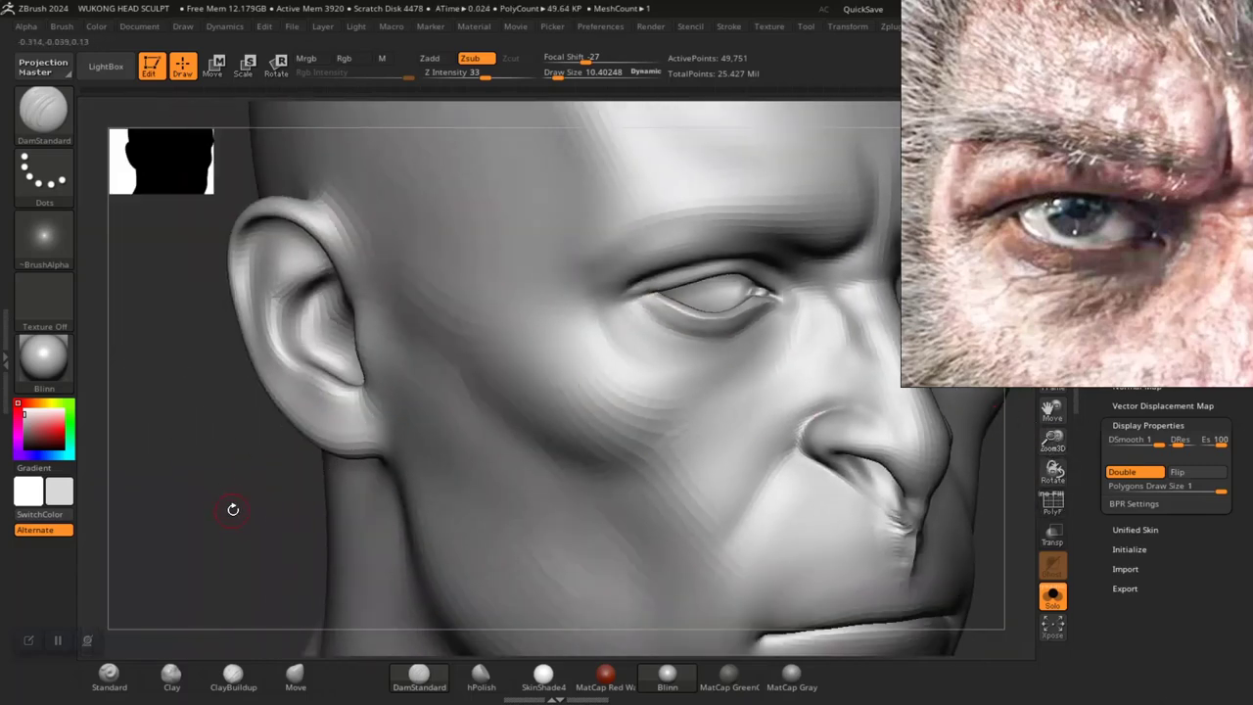
# Smooth the crease at the outer corner of the eye from the front view
pyautogui.moveTo(232, 509)
pyautogui.keyDown('shift'); pyautogui.mouseDown()
pyautogui.moveTo(294, 495)
pyautogui.moveTo(278, 538)
pyautogui.moveTo(460, 556)
pyautogui.moveTo(356, 497)
pyautogui.moveTo(127, 539)
pyautogui.mouseUp(); pyautogui.keyUp('shift')
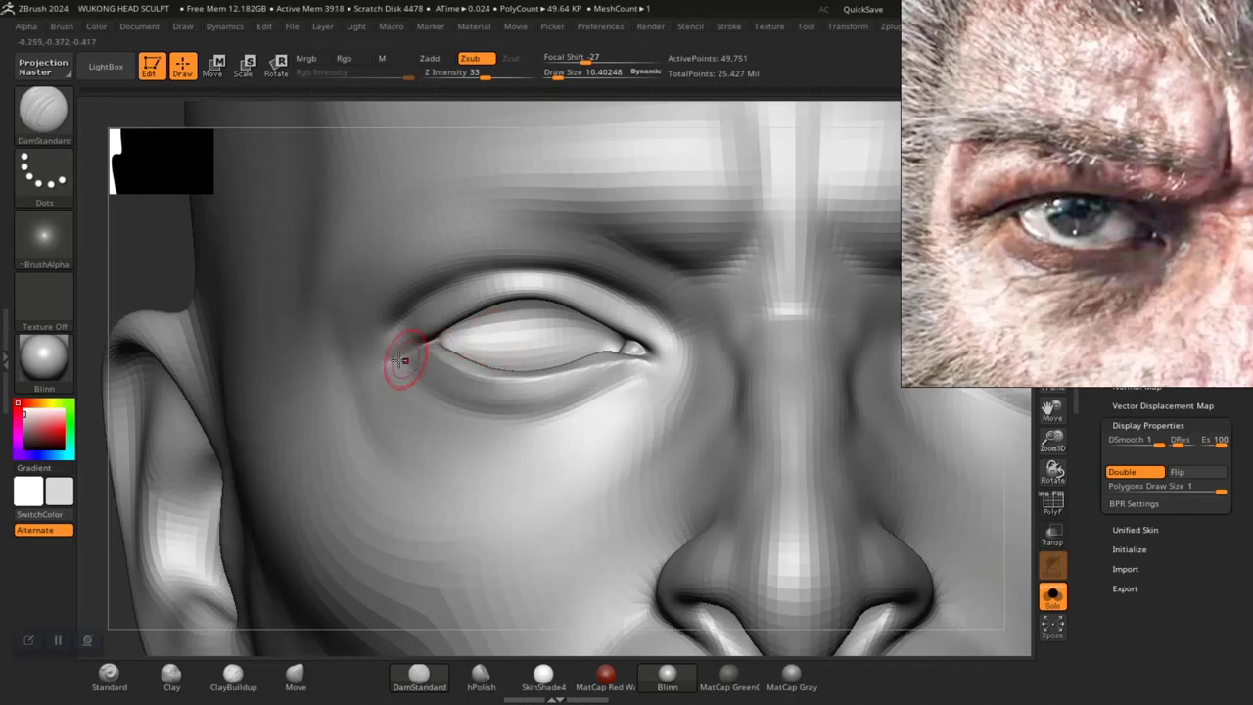
pyautogui.press('shift')
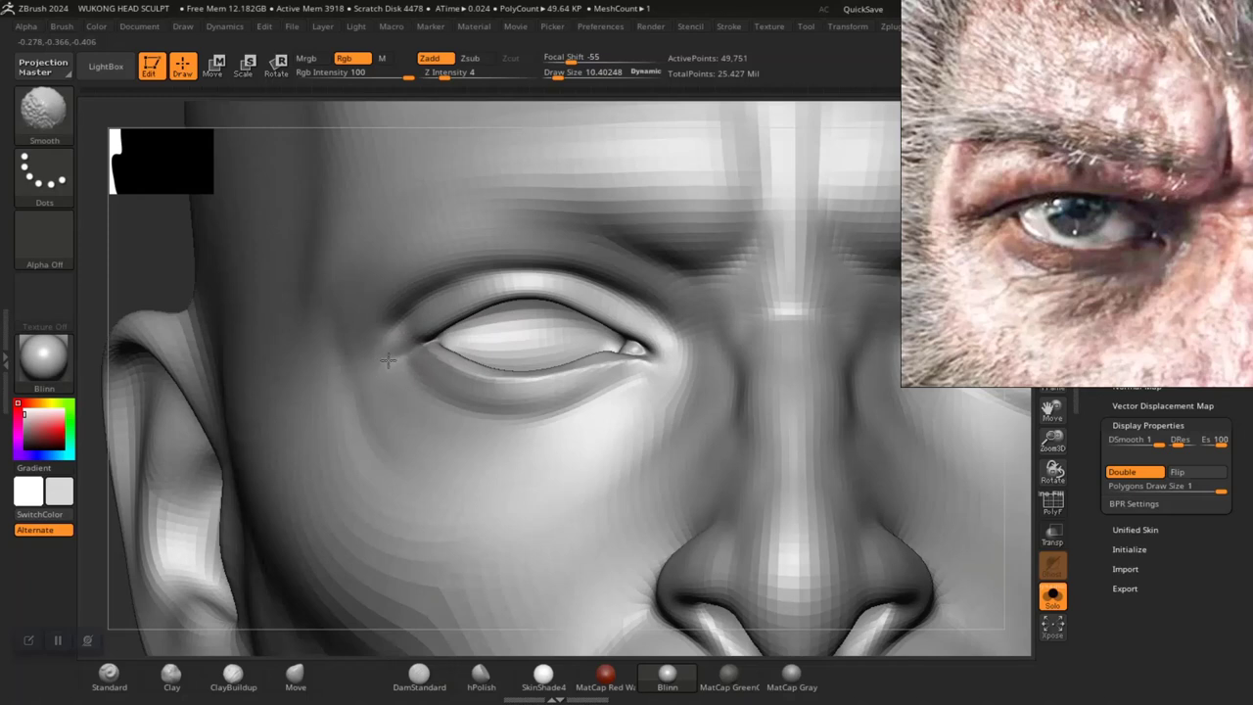
pyautogui.keyDown('shift'); pyautogui.moveTo(401, 360); pyautogui.dragTo(399, 366); pyautogui.keyUp('shift')
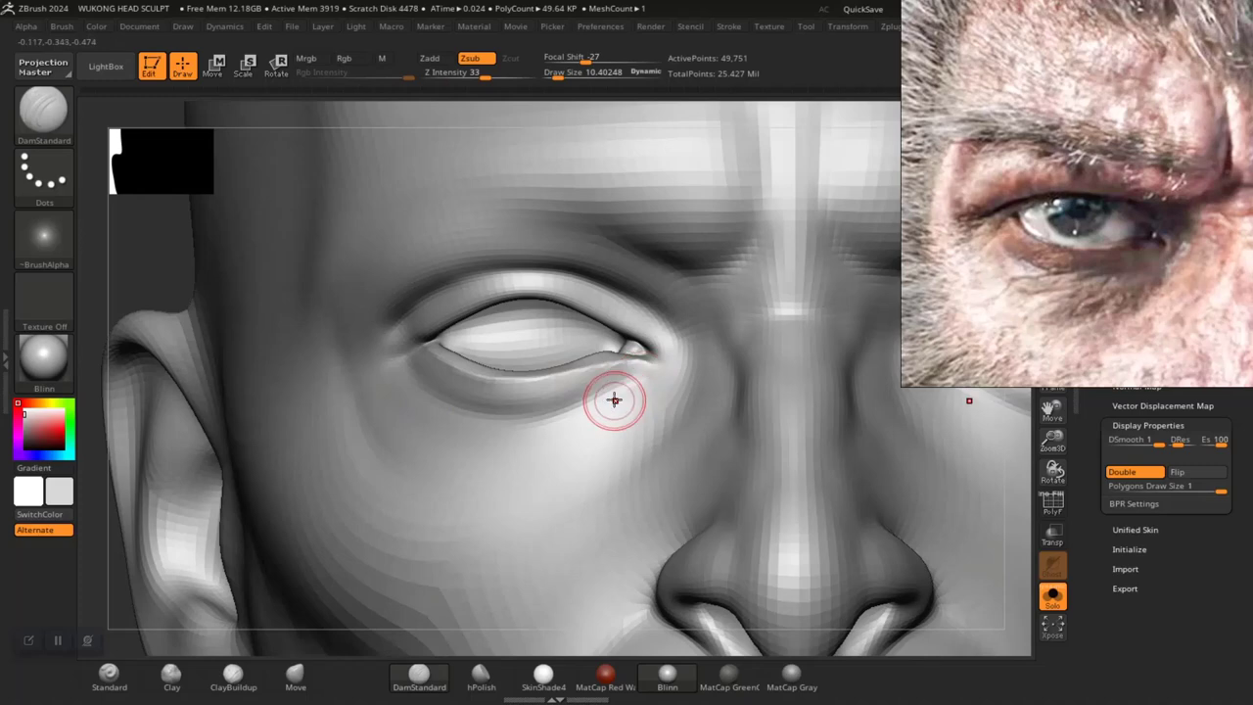
# Isolate the upper eyelid and brow area and carve the underside edge of the upper eyelid with DamStandard
pyautogui.keyDown('ctrl'); pyautogui.keyDown('shift'); pyautogui.click(572, 275); pyautogui.keyUp('shift'); pyautogui.keyUp('ctrl')
pyautogui.moveTo(548, 503); pyautogui.dragTo(735, 369)
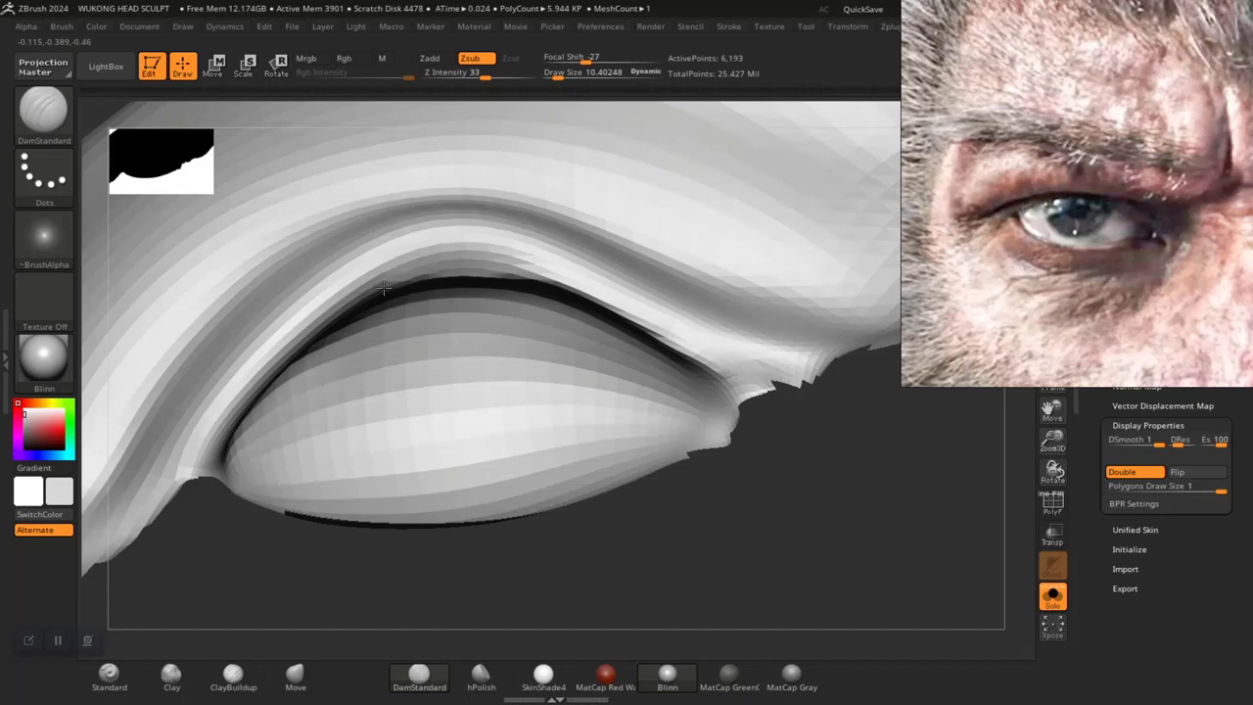
pyautogui.moveTo(735, 486); pyautogui.dragTo(746, 512)
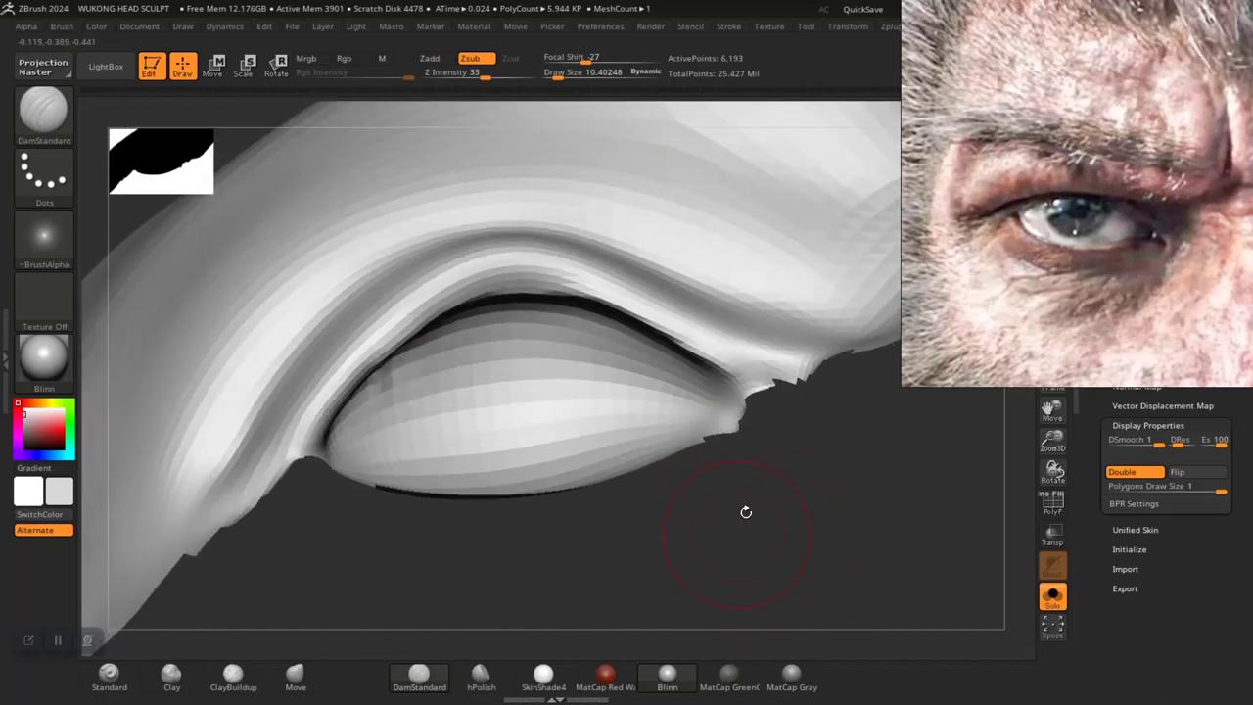
pyautogui.moveTo(760, 576)
pyautogui.mouseDown()
pyautogui.moveTo(760, 550)
pyautogui.moveTo(713, 584)
pyautogui.moveTo(730, 548)
pyautogui.moveTo(741, 580)
pyautogui.moveTo(705, 515)
pyautogui.mouseUp()
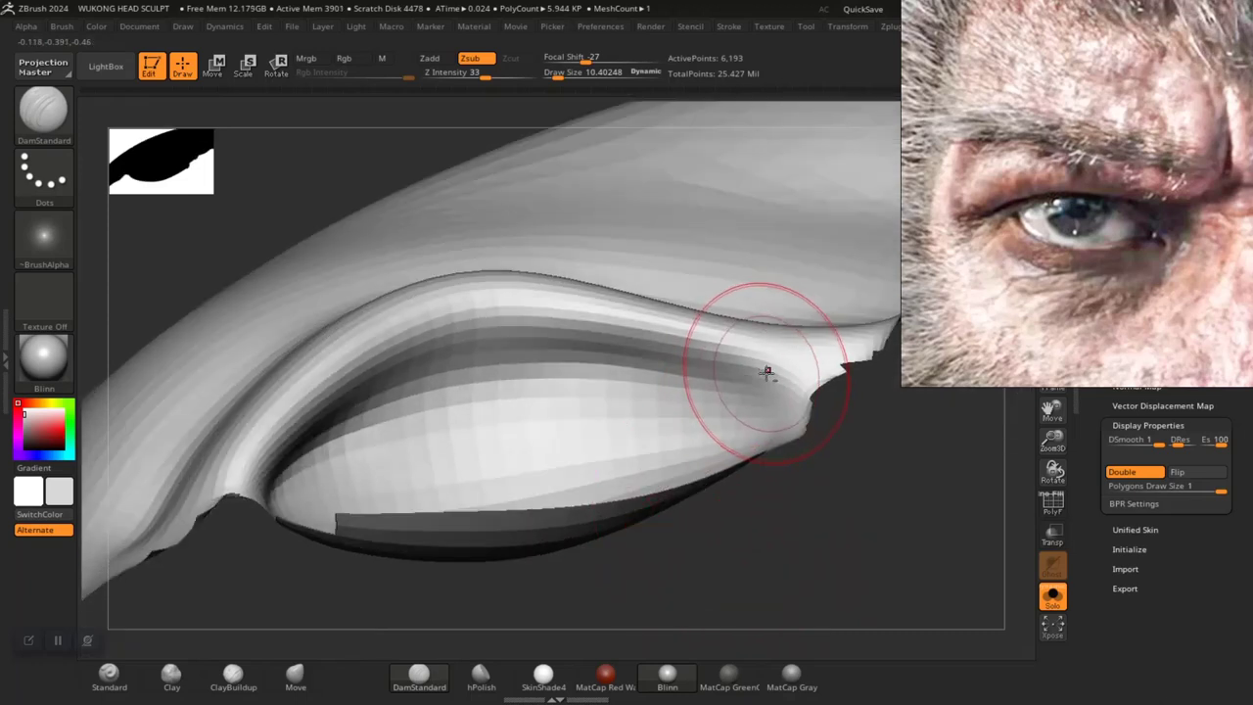
pyautogui.moveTo(744, 360)
pyautogui.mouseDown()
pyautogui.moveTo(672, 330)
pyautogui.moveTo(503, 310)
pyautogui.moveTo(424, 334)
pyautogui.moveTo(291, 419)
pyautogui.mouseUp()
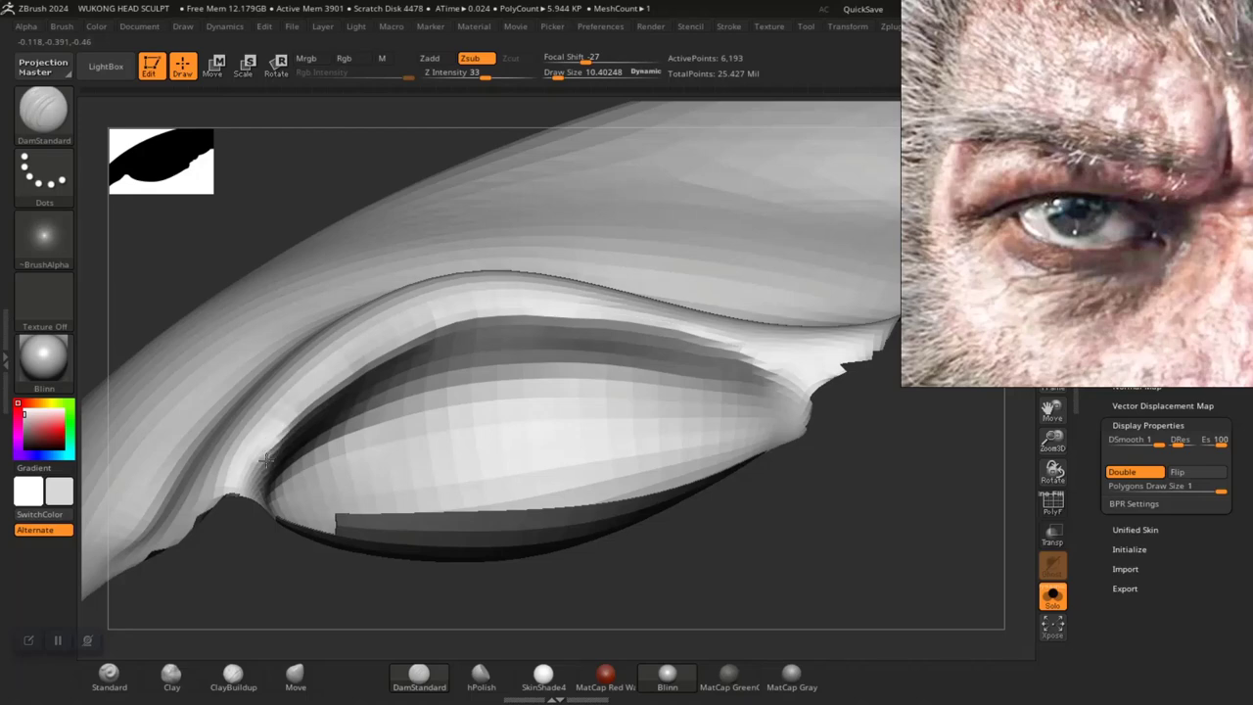
pyautogui.moveTo(712, 620)
pyautogui.mouseDown()
pyautogui.moveTo(738, 515)
pyautogui.moveTo(741, 582)
pyautogui.moveTo(744, 558)
pyautogui.moveTo(795, 541)
pyautogui.moveTo(734, 557)
pyautogui.moveTo(714, 500)
pyautogui.mouseUp()
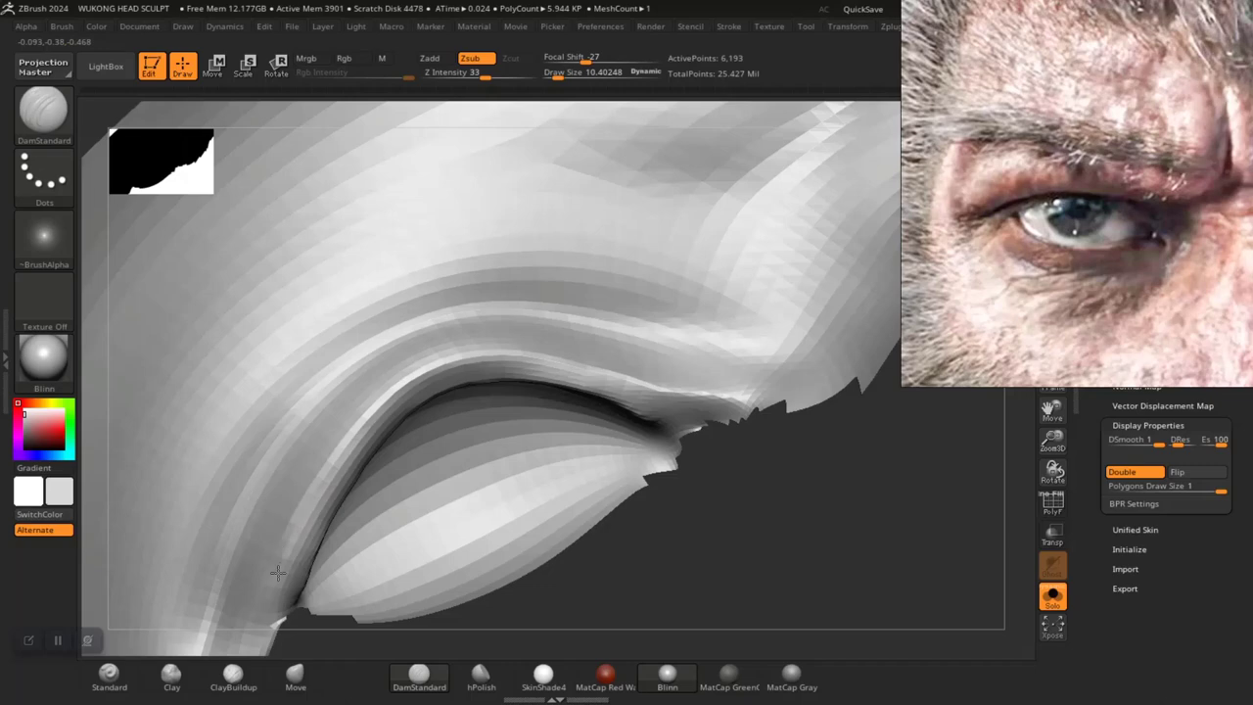
pyautogui.moveTo(679, 579)
pyautogui.mouseDown()
pyautogui.moveTo(708, 512)
pyautogui.moveTo(679, 548)
pyautogui.moveTo(607, 509)
pyautogui.moveTo(649, 618)
pyautogui.mouseUp()
pyautogui.moveTo(557, 505)
pyautogui.keyDown('alt'); pyautogui.mouseDown()
pyautogui.moveTo(725, 518)
pyautogui.moveTo(718, 630)
pyautogui.moveTo(579, 522)
pyautogui.moveTo(593, 422)
pyautogui.moveTo(489, 341)
pyautogui.mouseUp(); pyautogui.keyUp('alt')
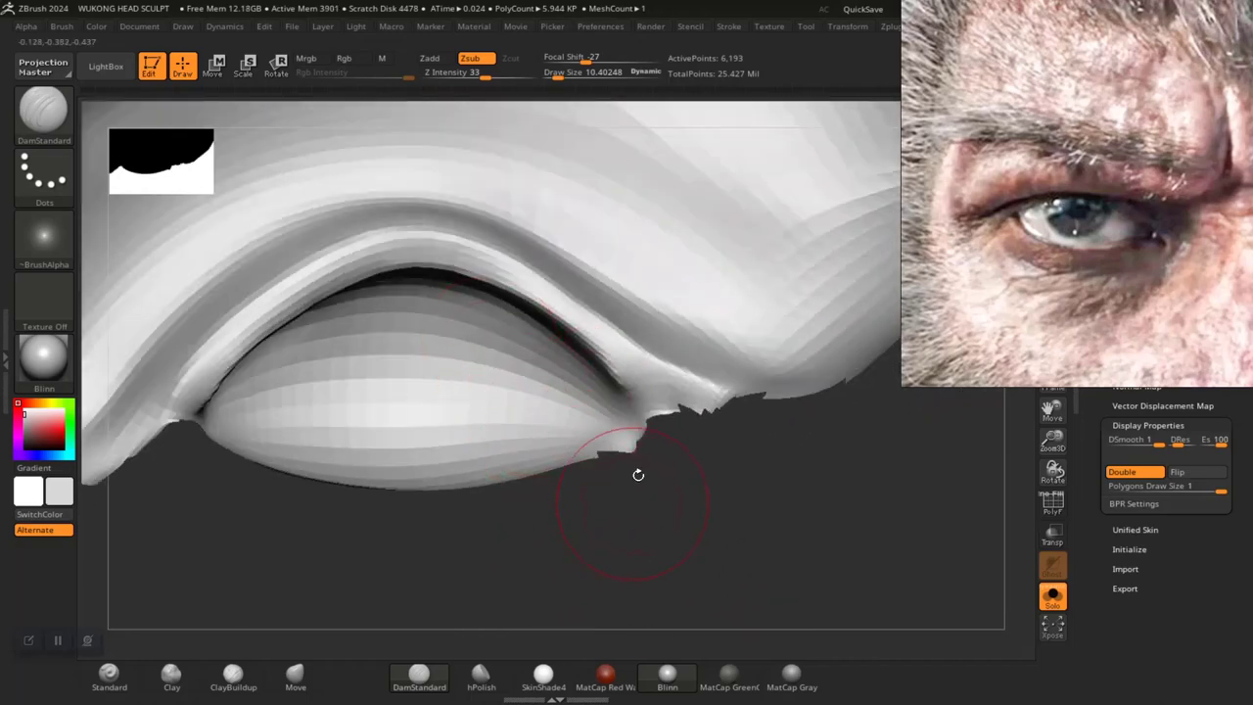
pyautogui.moveTo(638, 475)
pyautogui.mouseDown()
pyautogui.moveTo(652, 476)
pyautogui.moveTo(647, 495)
pyautogui.moveTo(697, 483)
pyautogui.mouseUp()
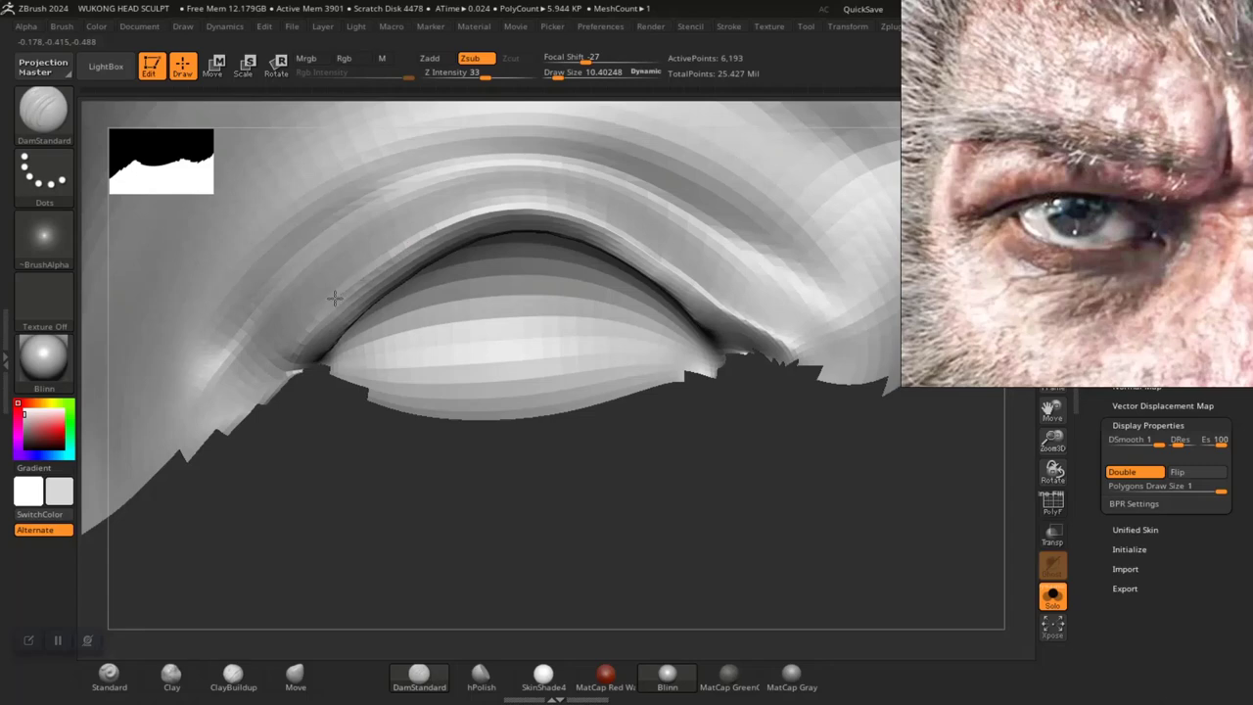
# Polish the upper eyelid rim from the inner to the outer corner using hPolish at Draw Size 4.5607
pyautogui.moveTo(512, 493)
pyautogui.mouseDown()
pyautogui.moveTo(531, 518)
pyautogui.moveTo(577, 507)
pyautogui.moveTo(504, 456)
pyautogui.moveTo(539, 451)
pyautogui.mouseUp()
pyautogui.click(481, 674)
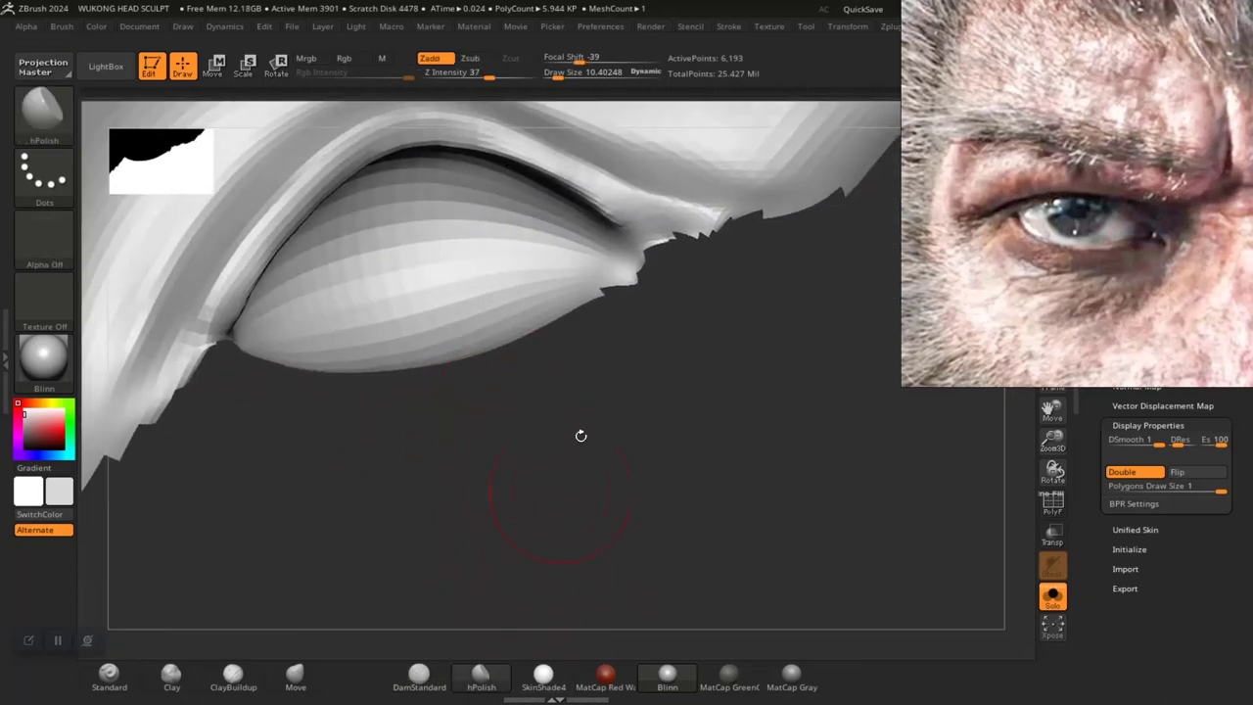
pyautogui.press('space')
pyautogui.moveTo(620, 365); pyautogui.dragTo(618, 366)
pyautogui.moveTo(626, 470)
pyautogui.keyDown('alt'); pyautogui.mouseDown()
pyautogui.moveTo(649, 509)
pyautogui.moveTo(849, 596)
pyautogui.moveTo(616, 336)
pyautogui.mouseUp(); pyautogui.keyUp('alt')
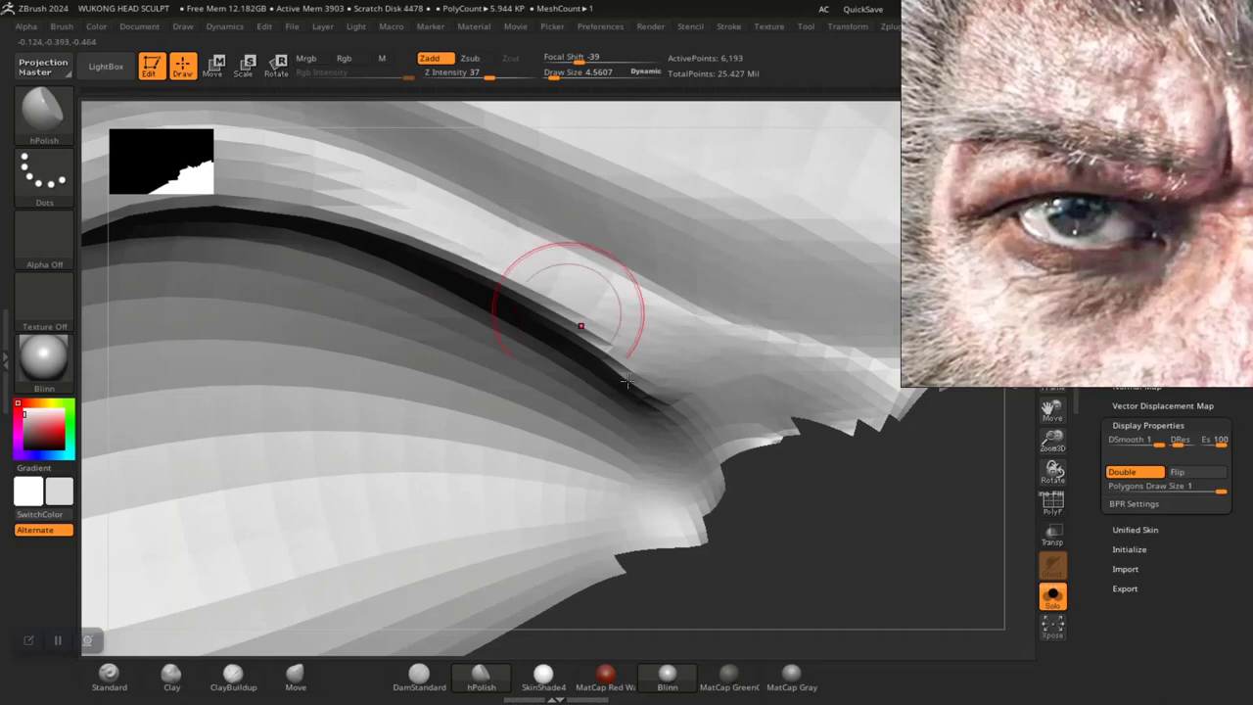
pyautogui.moveTo(813, 504)
pyautogui.mouseDown()
pyautogui.moveTo(836, 531)
pyautogui.moveTo(725, 582)
pyautogui.moveTo(758, 564)
pyautogui.moveTo(601, 323)
pyautogui.mouseUp()
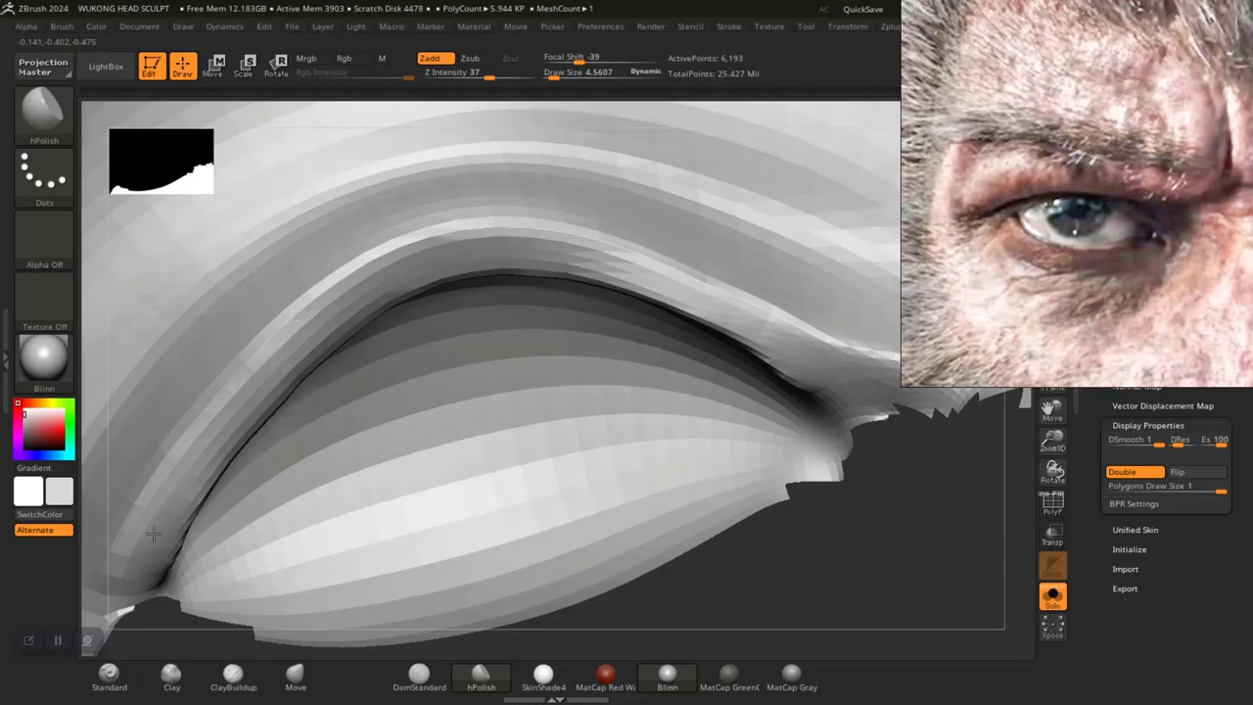
pyautogui.keyDown('alt'); pyautogui.moveTo(773, 600); pyautogui.dragTo(726, 480); pyautogui.keyUp('alt')
pyautogui.moveTo(704, 545)
pyautogui.mouseDown()
pyautogui.moveTo(708, 472)
pyautogui.moveTo(692, 466)
pyautogui.moveTo(750, 545)
pyautogui.moveTo(741, 470)
pyautogui.mouseUp()
# Unhide the full head to check the eye, and isolate the lower eyelid and cheek area again
pyautogui.keyDown('ctrl'); pyautogui.keyDown('shift'); pyautogui.click(414, 440); pyautogui.keyUp('shift'); pyautogui.keyUp('ctrl')
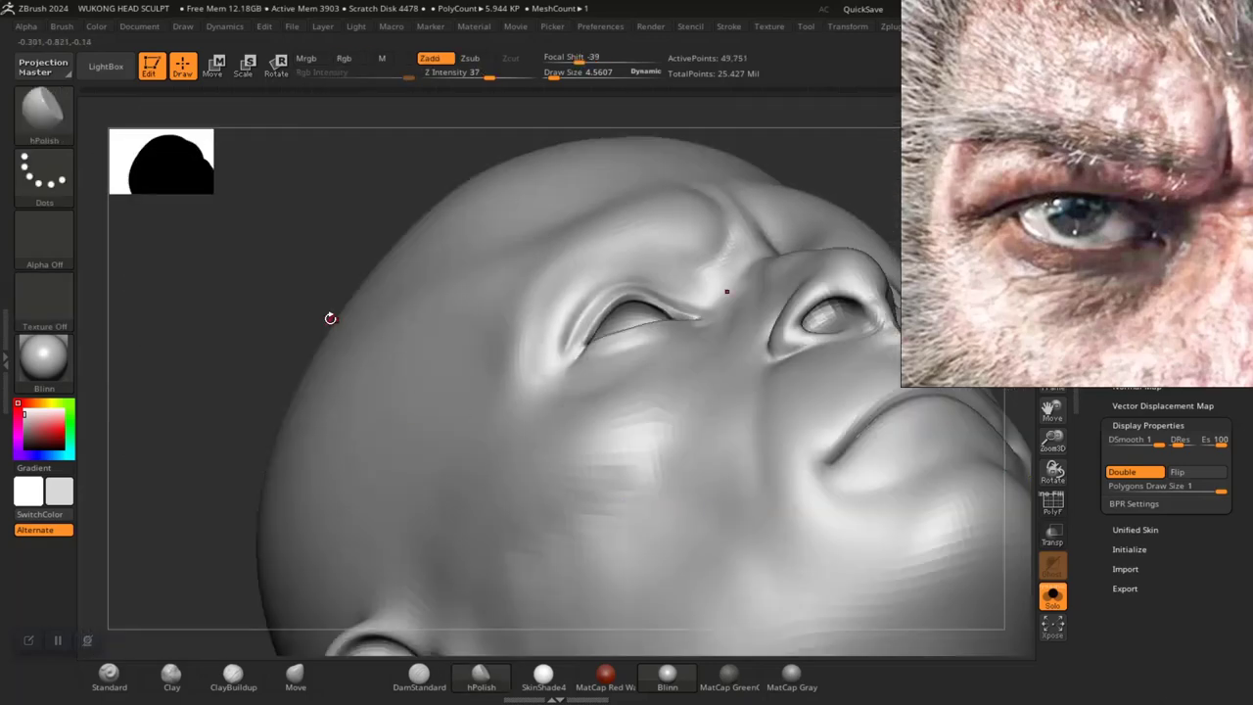
pyautogui.moveTo(330, 318); pyautogui.dragTo(301, 560)
pyautogui.keyDown('alt'); pyautogui.moveTo(196, 471); pyautogui.dragTo(276, 515); pyautogui.keyUp('alt')
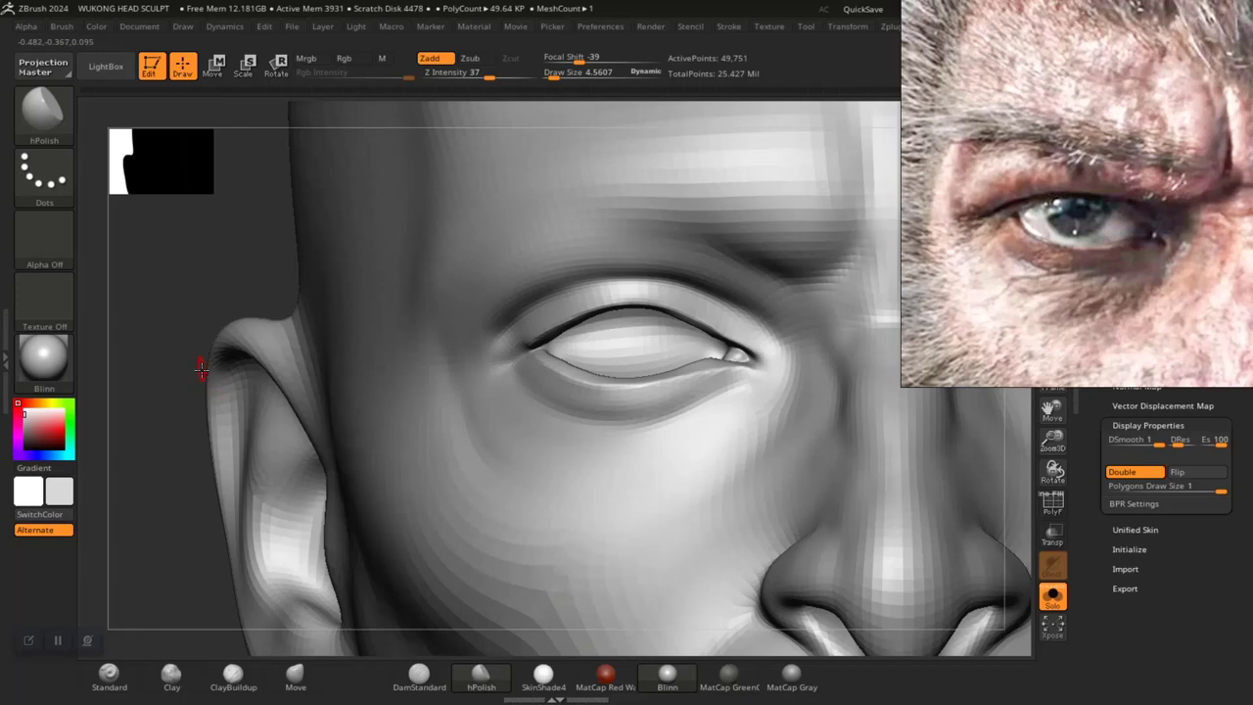
pyautogui.moveTo(191, 338); pyautogui.dragTo(214, 295)
pyautogui.keyDown('ctrl'); pyautogui.keyDown('shift'); pyautogui.click(568, 425); pyautogui.keyUp('shift'); pyautogui.keyUp('ctrl')
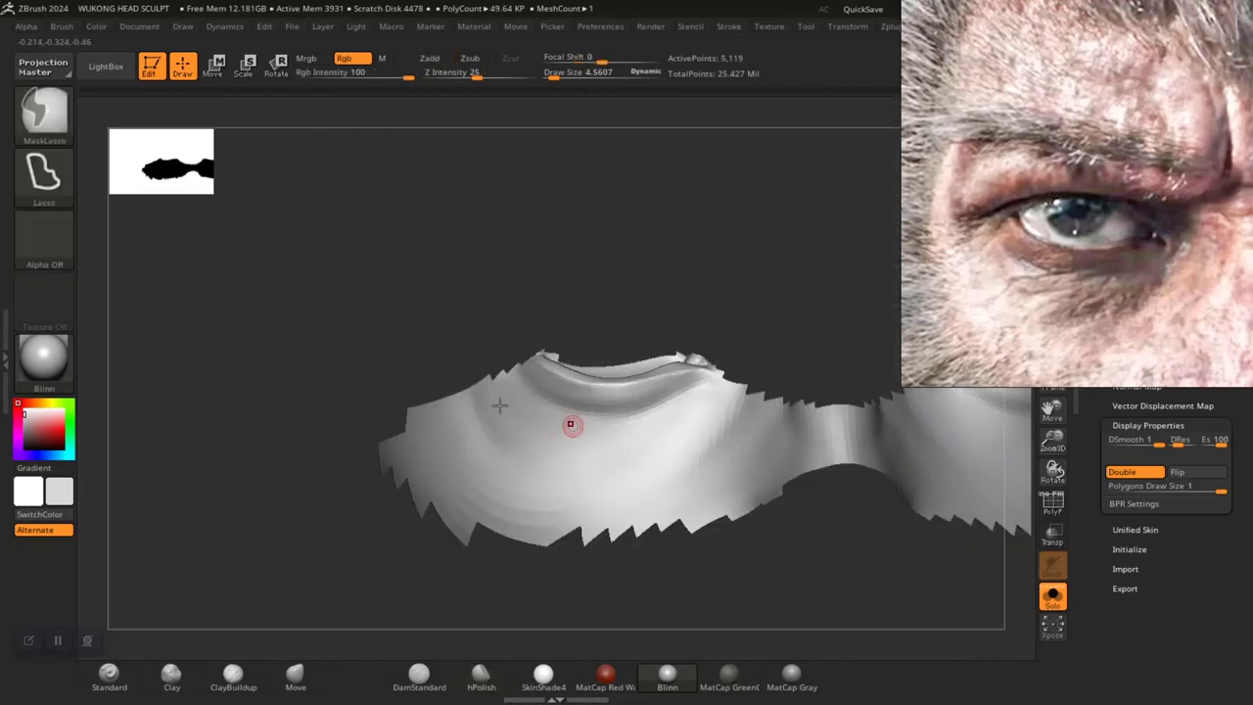
pyautogui.moveTo(252, 358); pyautogui.dragTo(272, 402)
# Polish the lower eyelid rim between the eye corners using hPolish at Draw Size 6.5636
pyautogui.moveTo(630, 143)
pyautogui.mouseDown()
pyautogui.moveTo(633, 200)
pyautogui.moveTo(613, 246)
pyautogui.moveTo(623, 341)
pyautogui.mouseUp()
pyautogui.press('space')
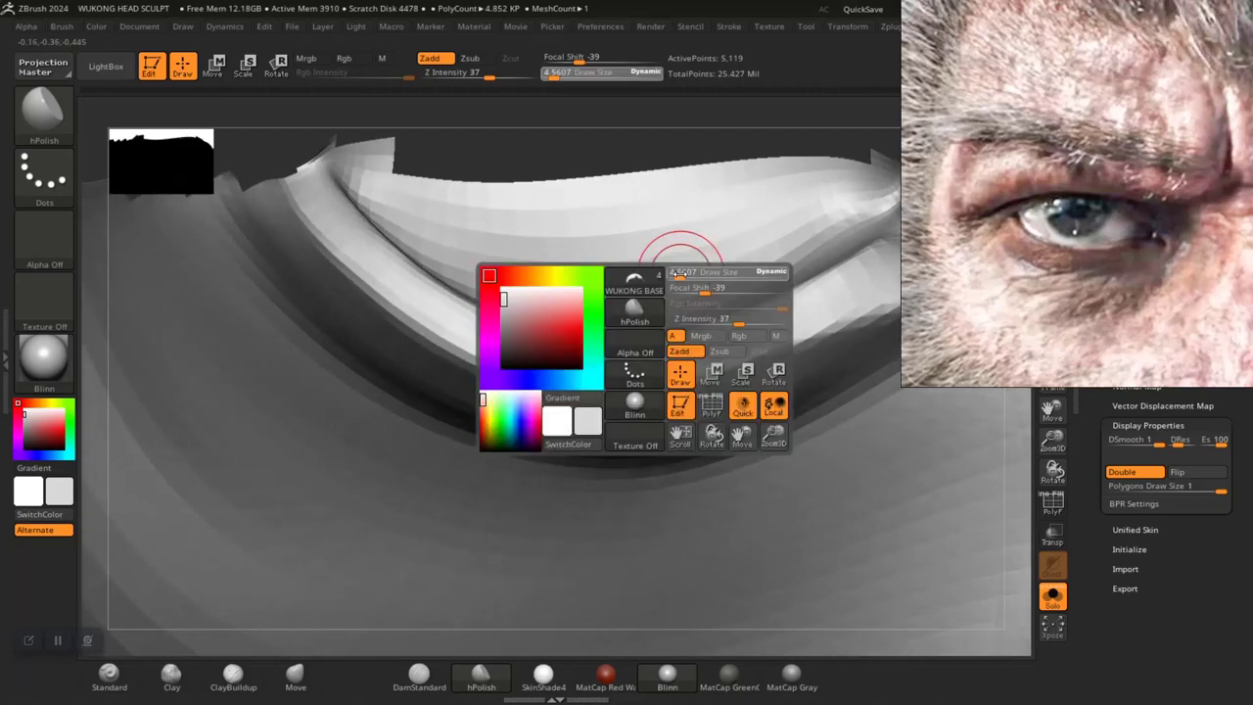
pyautogui.moveTo(678, 272); pyautogui.dragTo(682, 273)
pyautogui.moveTo(623, 156)
pyautogui.keyDown('alt'); pyautogui.mouseDown()
pyautogui.moveTo(638, 206)
pyautogui.moveTo(754, 255)
pyautogui.moveTo(711, 254)
pyautogui.moveTo(640, 513)
pyautogui.mouseUp(); pyautogui.keyUp('alt')
pyautogui.moveTo(475, 200)
pyautogui.mouseDown()
pyautogui.moveTo(453, 275)
pyautogui.moveTo(520, 291)
pyautogui.moveTo(499, 212)
pyautogui.moveTo(634, 402)
pyautogui.mouseUp()
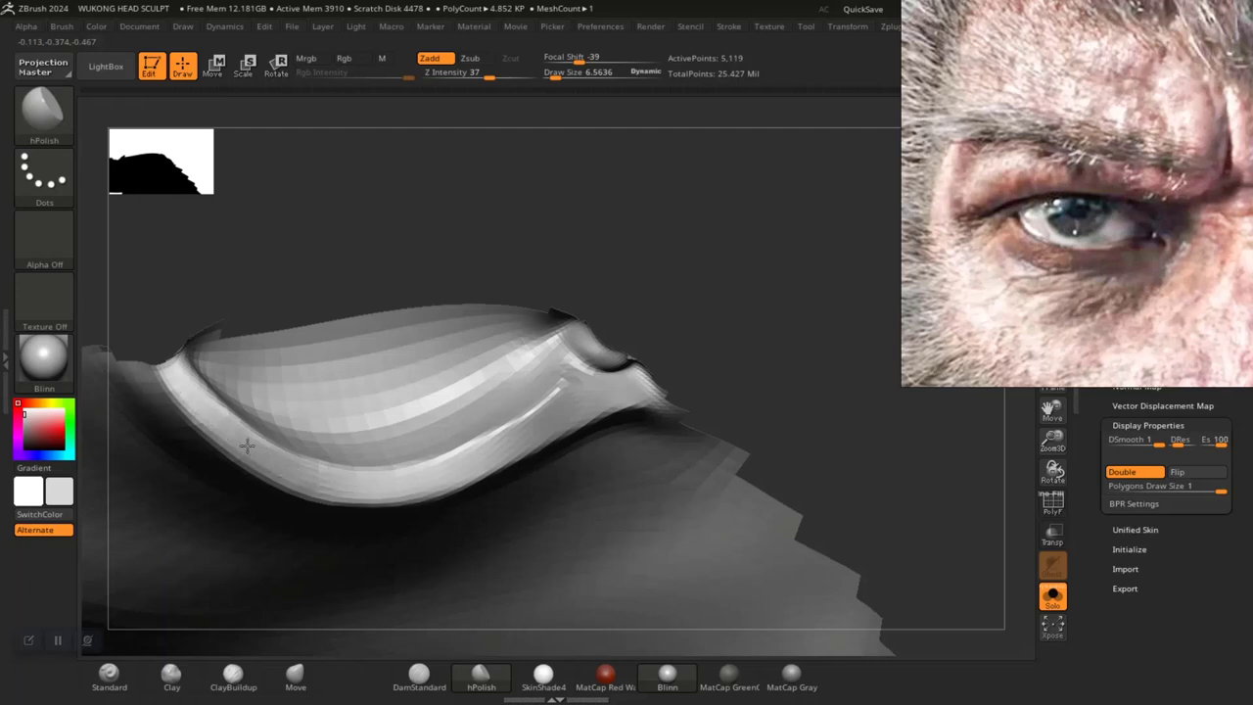
pyautogui.moveTo(725, 319); pyautogui.dragTo(643, 291)
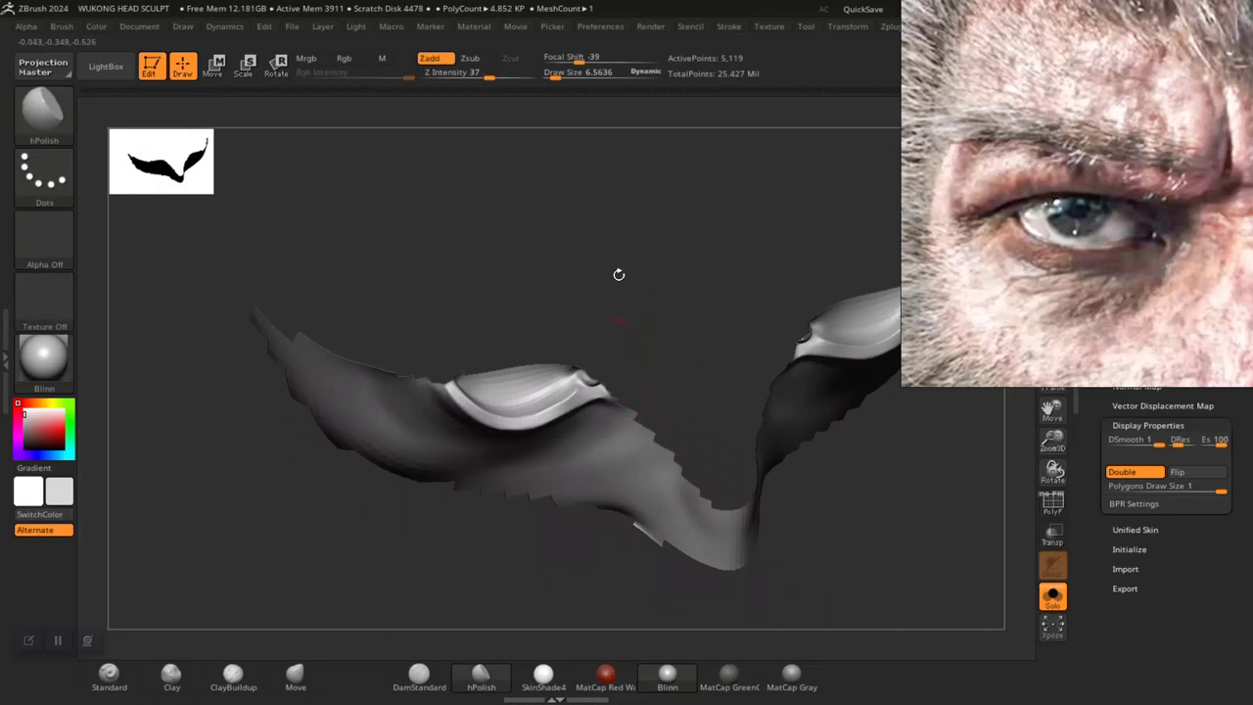
# Unhide the full head and set the hPolish brush's Draw Size to 13.5181
pyautogui.keyDown('ctrl'); pyautogui.keyDown('shift'); pyautogui.click(665, 340); pyautogui.keyUp('shift'); pyautogui.keyUp('ctrl')
pyautogui.press('f')
pyautogui.moveTo(921, 538)
pyautogui.mouseDown()
pyautogui.moveTo(837, 456)
pyautogui.moveTo(566, 415)
pyautogui.mouseUp()
pyautogui.keyDown('alt'); pyautogui.moveTo(373, 354); pyautogui.dragTo(414, 409); pyautogui.keyUp('alt')
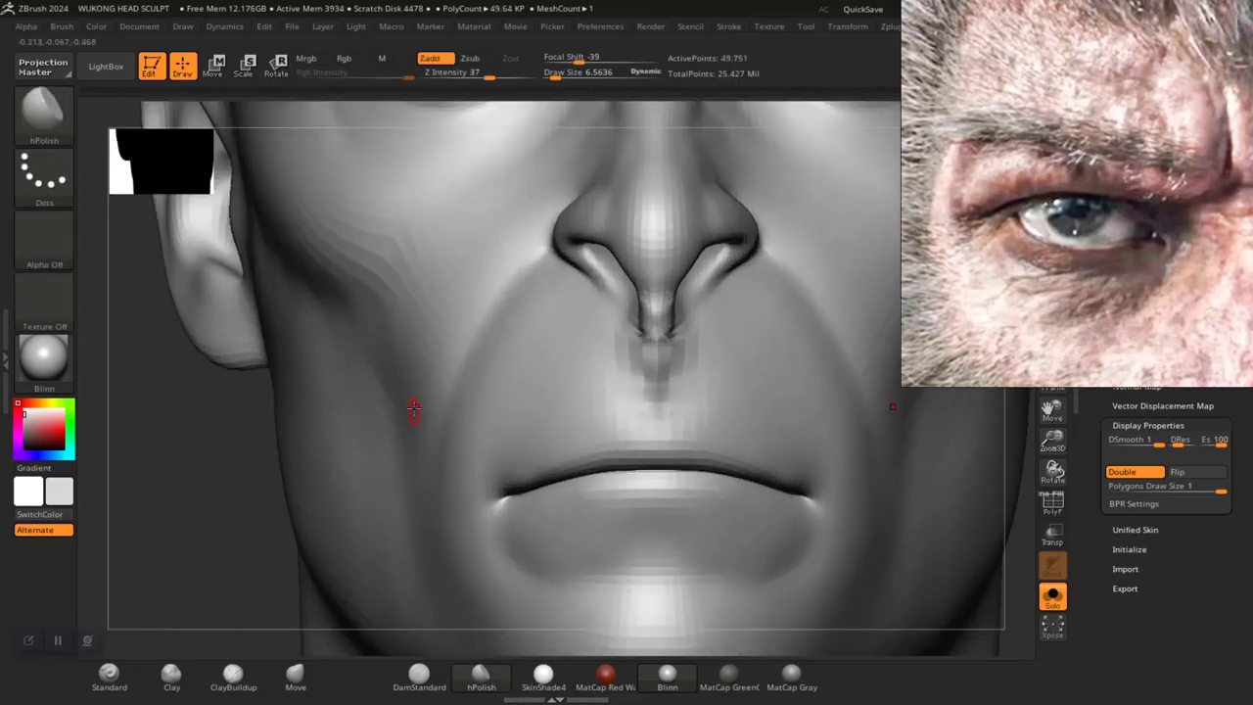
pyautogui.moveTo(165, 496)
pyautogui.mouseDown()
pyautogui.moveTo(254, 528)
pyautogui.moveTo(294, 506)
pyautogui.moveTo(234, 561)
pyautogui.moveTo(218, 627)
pyautogui.mouseUp()
pyautogui.keyDown('alt'); pyautogui.moveTo(110, 238); pyautogui.dragTo(49, 556); pyautogui.keyUp('alt')
pyautogui.press('space')
pyautogui.moveTo(736, 396); pyautogui.dragTo(742, 395)
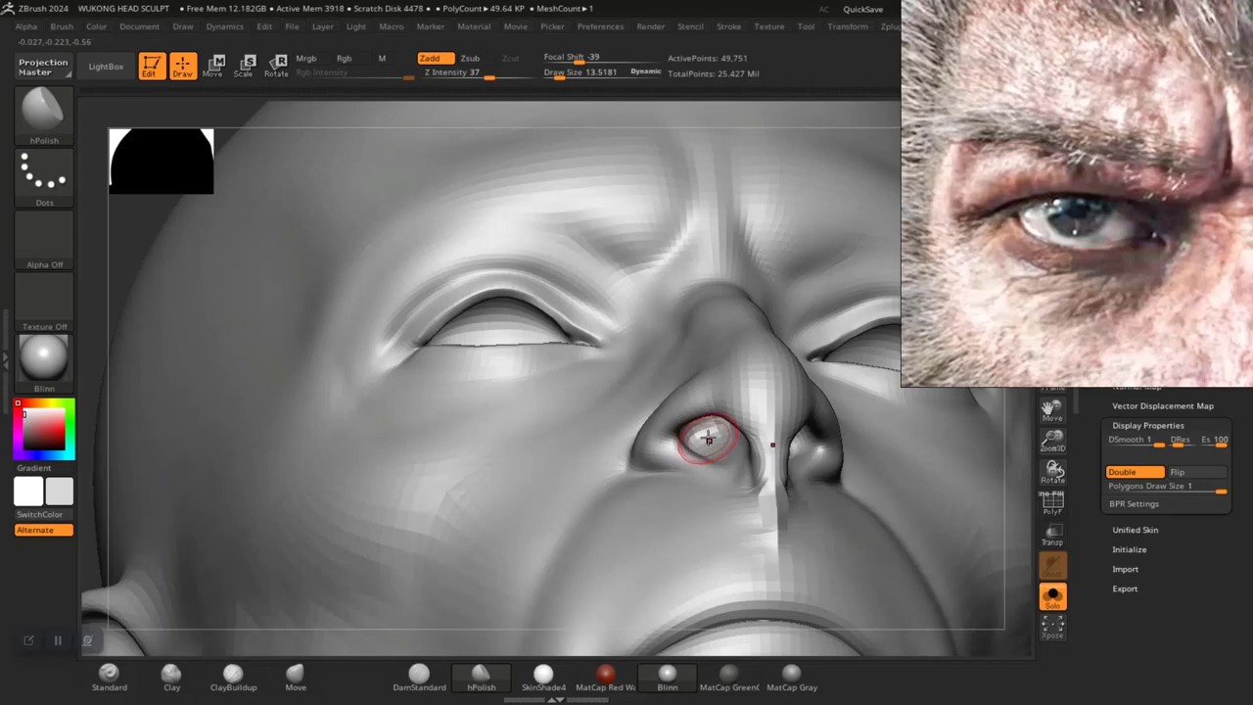
# Isolate the polygroup around the nose and upper lip, hiding the brow, eye and chin areas
pyautogui.press('f')
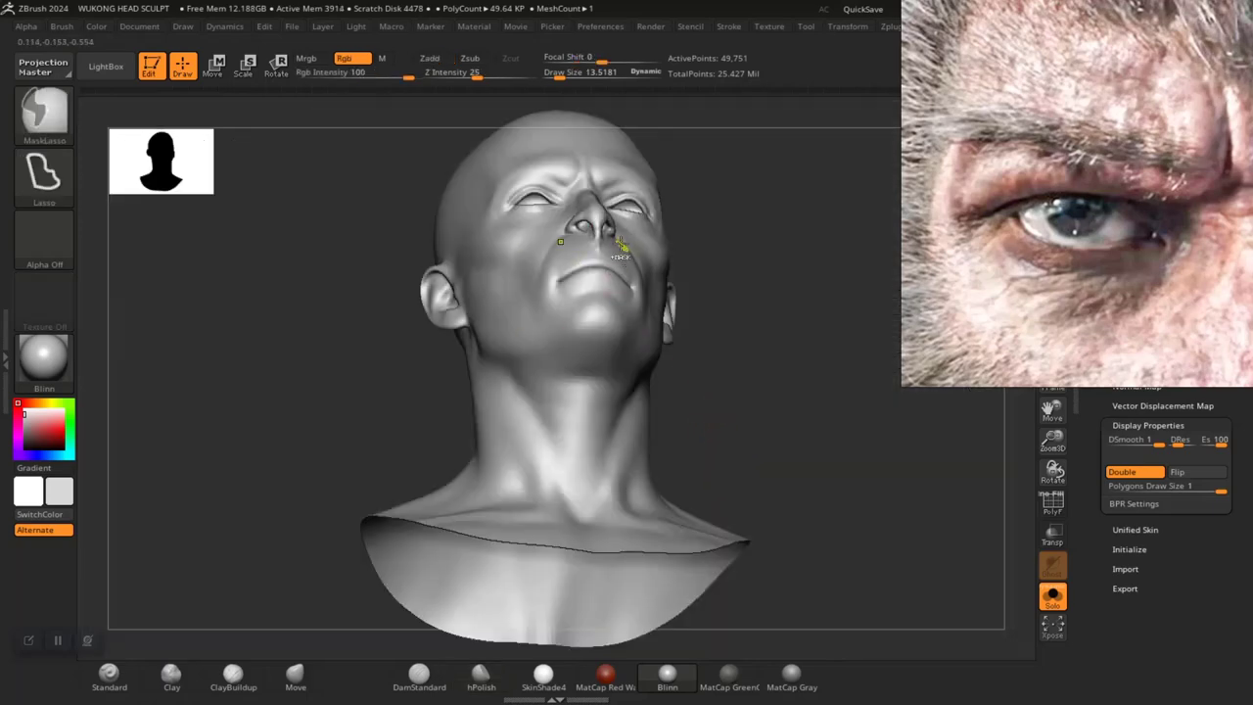
pyautogui.keyDown('ctrl'); pyautogui.keyDown('shift'); pyautogui.click(632, 250); pyautogui.keyUp('shift'); pyautogui.keyUp('ctrl')
pyautogui.keyDown('alt'); pyautogui.moveTo(689, 350); pyautogui.dragTo(897, 632); pyautogui.keyUp('alt')
pyautogui.keyDown('alt'); pyautogui.moveTo(926, 486); pyautogui.dragTo(988, 607); pyautogui.keyUp('alt')
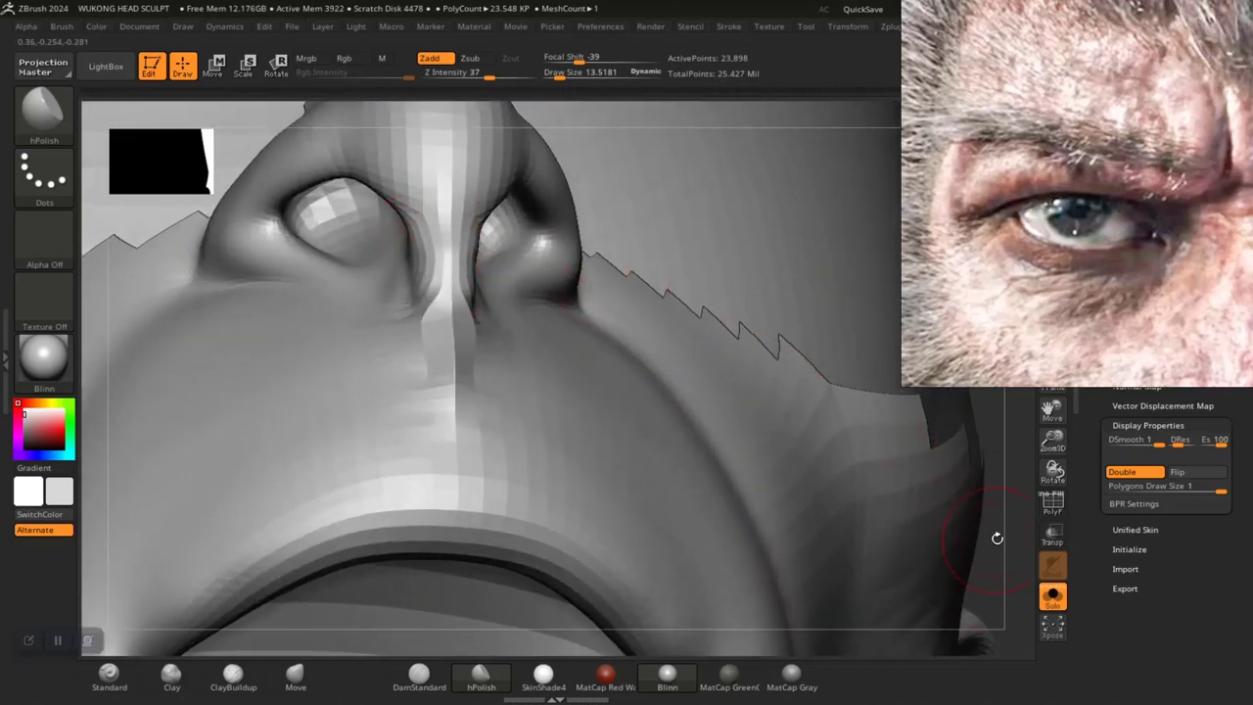
pyautogui.moveTo(997, 538); pyautogui.dragTo(696, 425)
# Polish the upper and inner rim of the nostril using hPolish at Draw Size 7.73195
pyautogui.press('space')
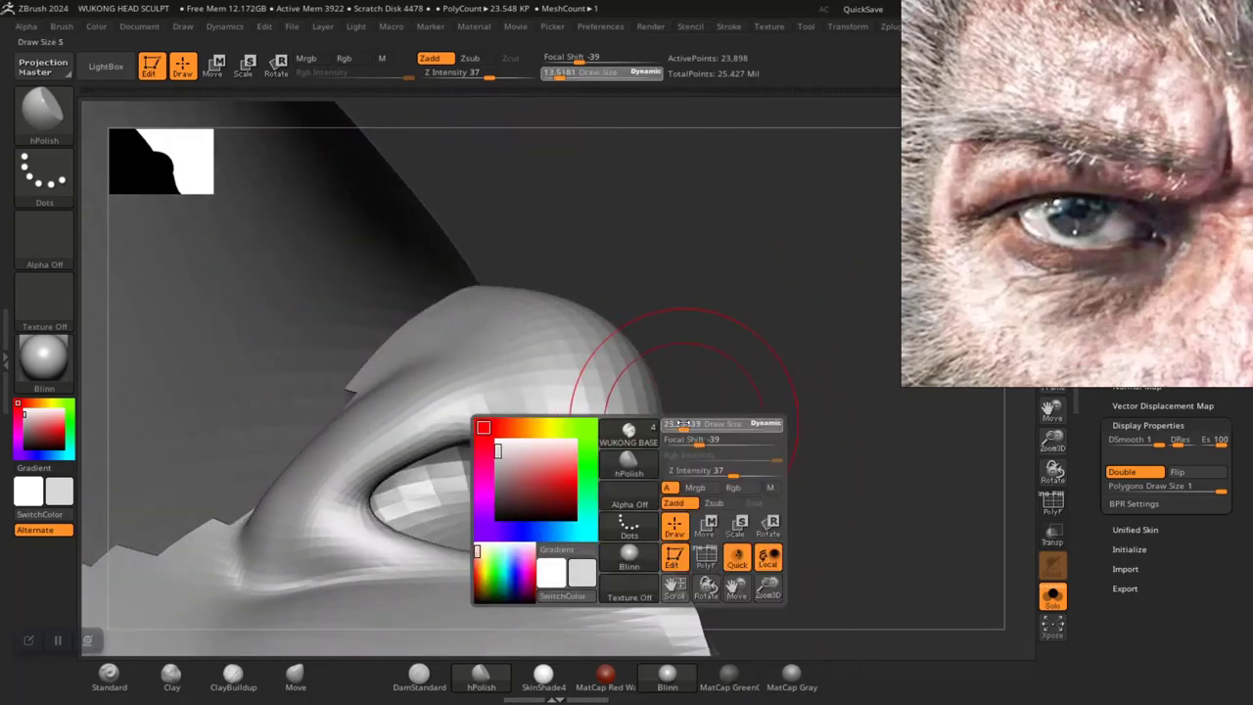
pyautogui.press('space')
pyautogui.moveTo(544, 441); pyautogui.dragTo(539, 441)
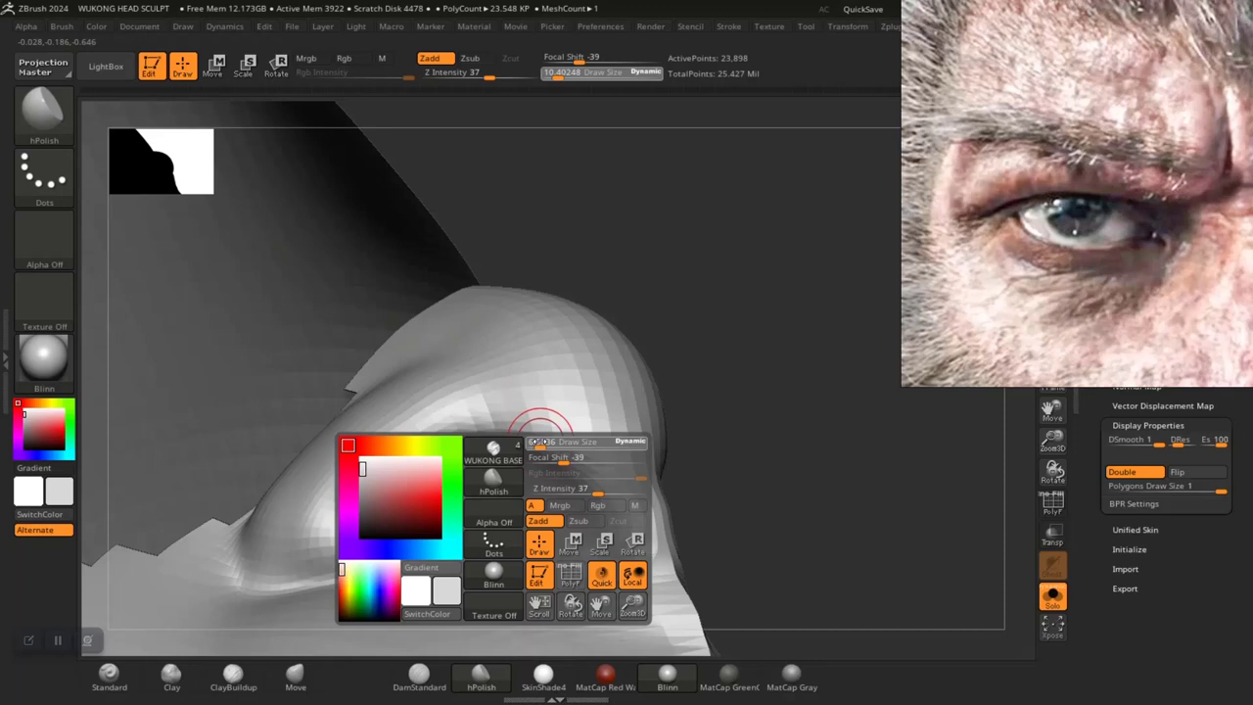
pyautogui.moveTo(680, 398); pyautogui.dragTo(668, 382)
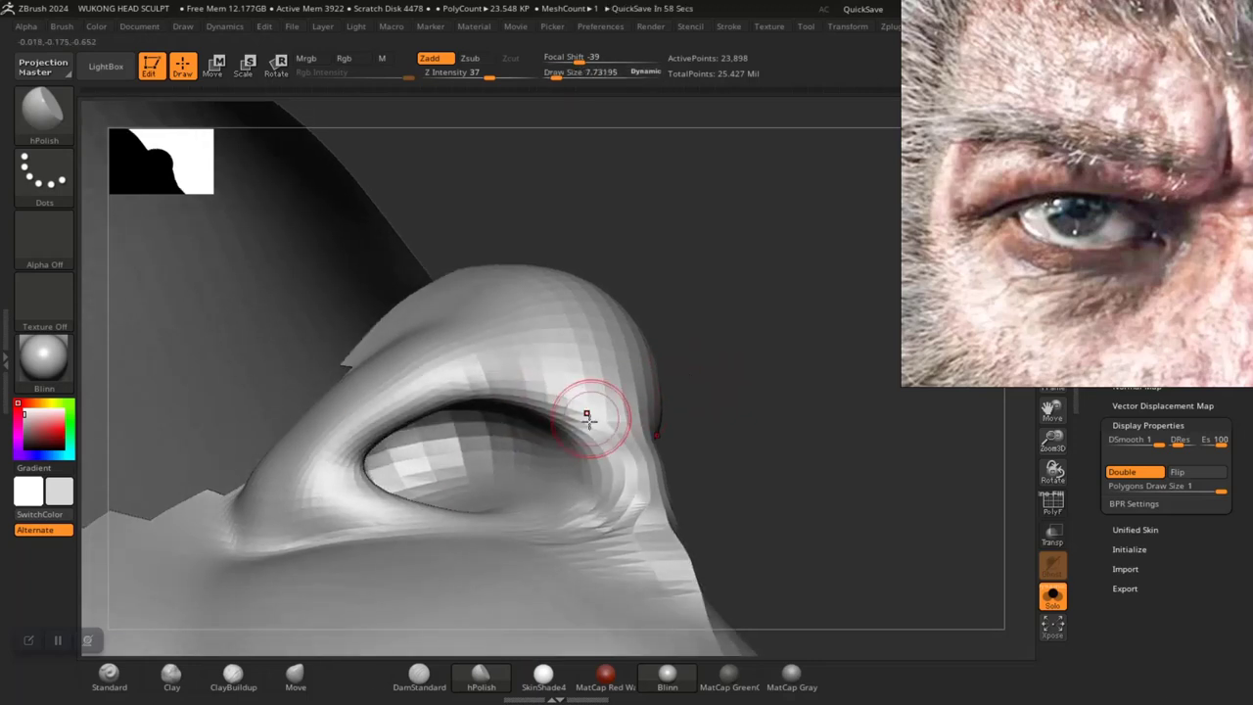
pyautogui.moveTo(588, 415); pyautogui.dragTo(561, 416)
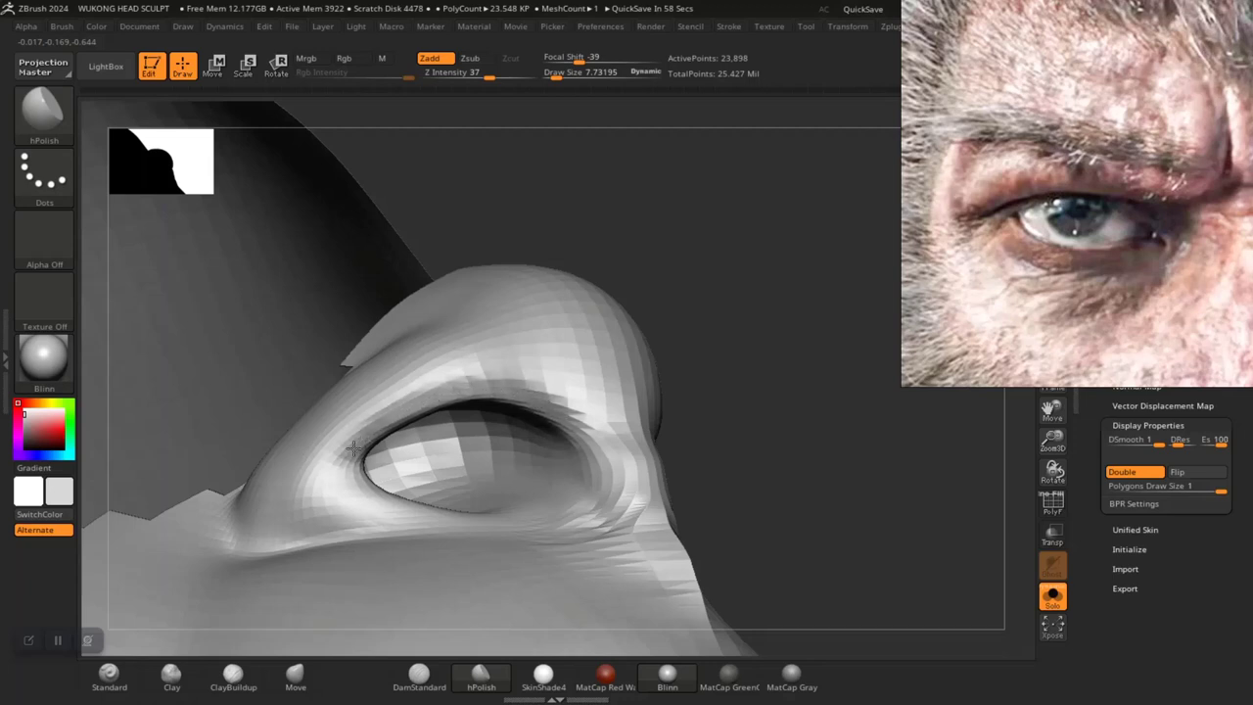
pyautogui.moveTo(736, 416)
pyautogui.mouseDown()
pyautogui.moveTo(780, 428)
pyautogui.moveTo(775, 509)
pyautogui.mouseUp()
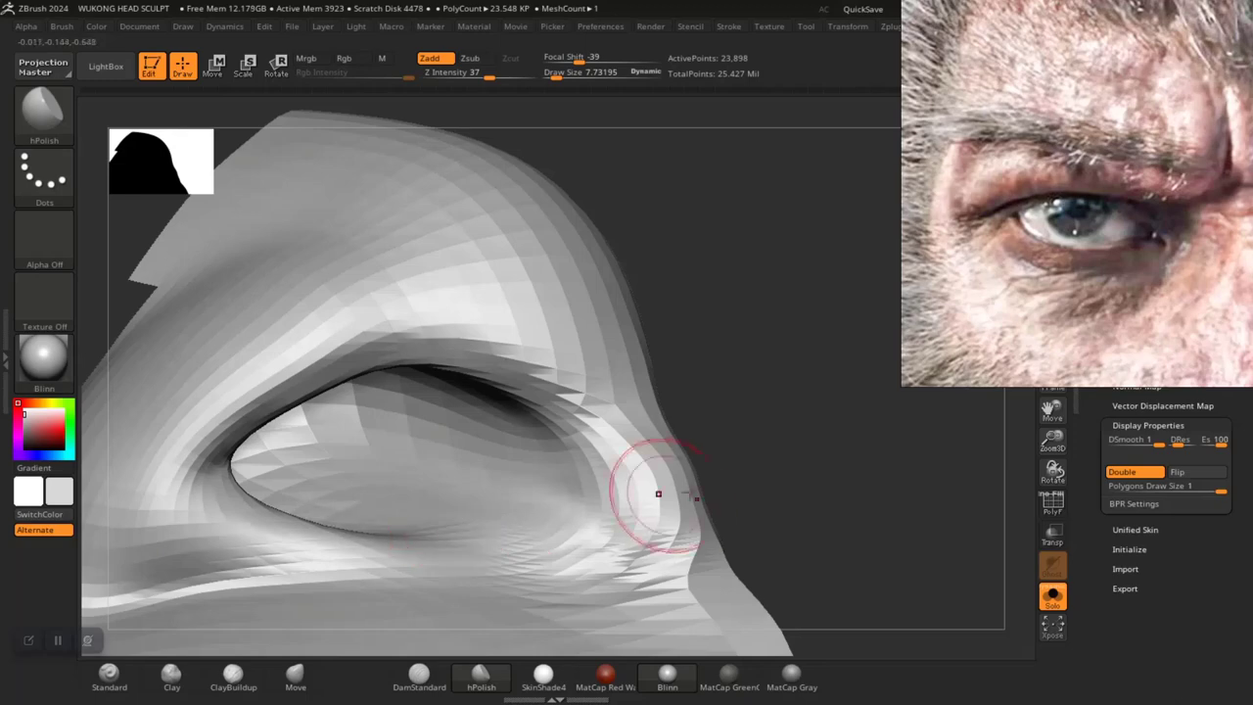
# Unhide the full head and raise the mesh one subdivision level
pyautogui.moveTo(751, 423)
pyautogui.mouseDown()
pyautogui.moveTo(742, 462)
pyautogui.moveTo(726, 381)
pyautogui.moveTo(812, 405)
pyautogui.moveTo(772, 447)
pyautogui.moveTo(823, 458)
pyautogui.mouseUp()
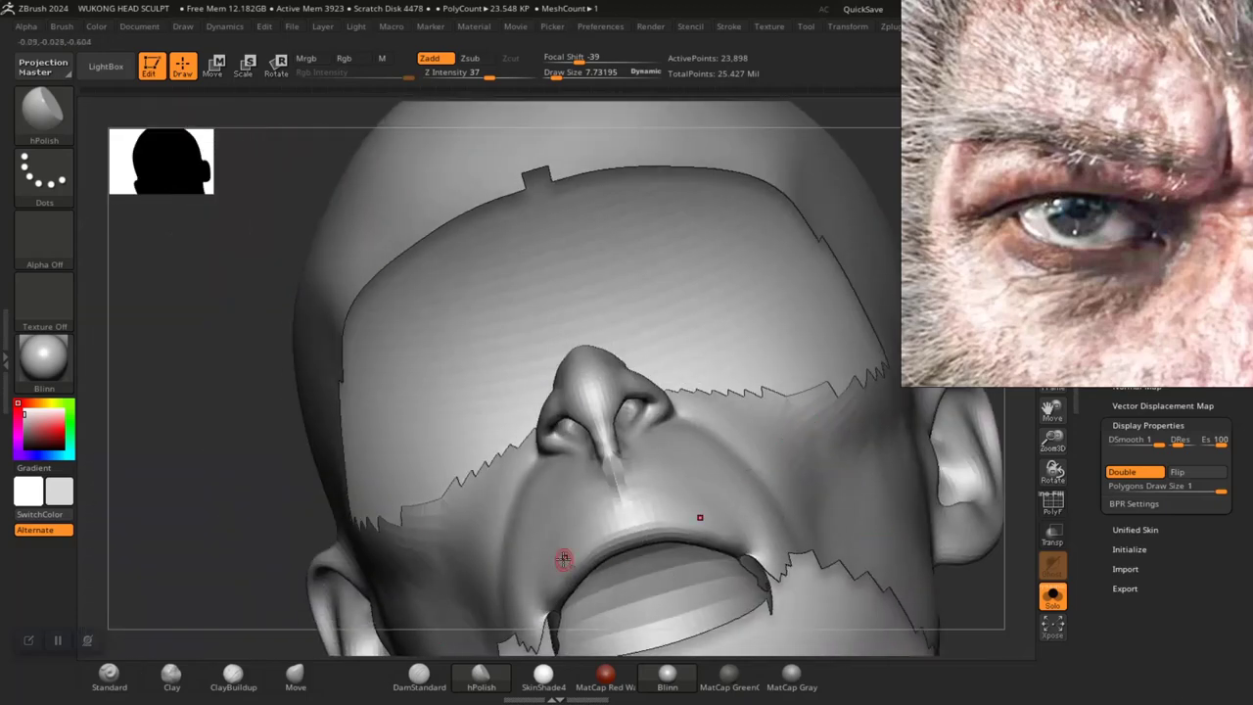
pyautogui.moveTo(327, 516); pyautogui.dragTo(580, 501)
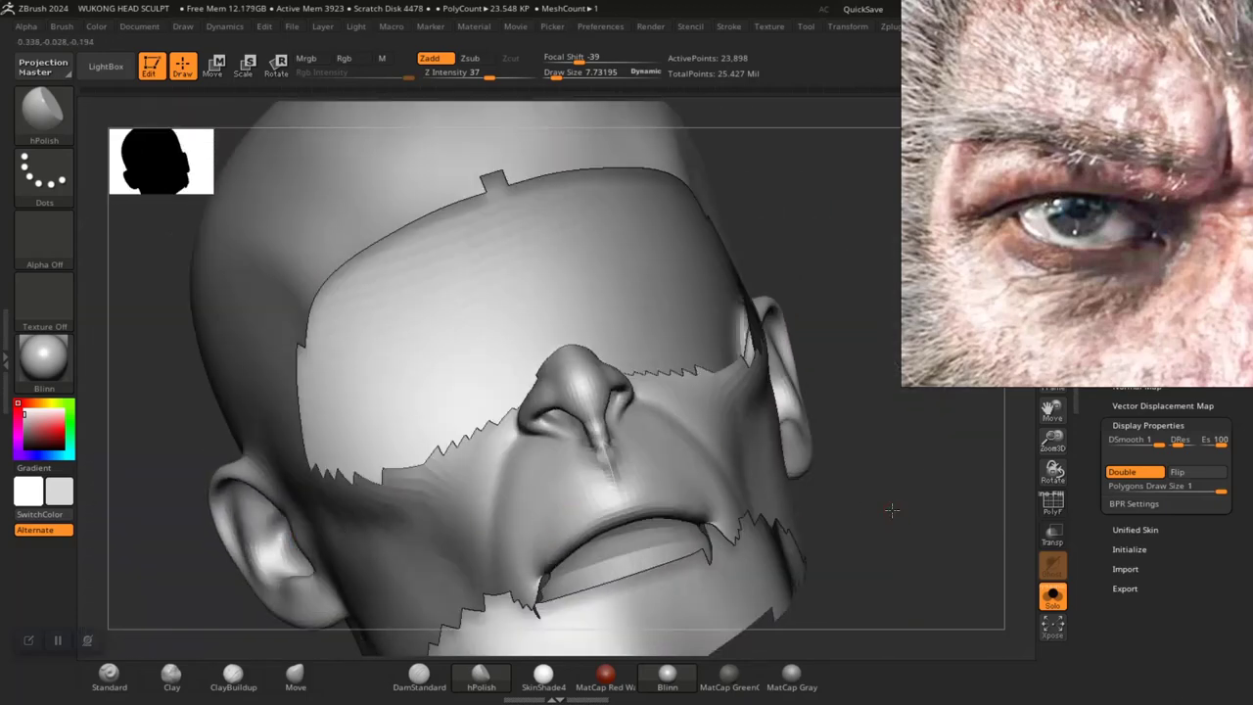
pyautogui.press('f')
pyautogui.keyDown('shift'); pyautogui.moveTo(817, 514); pyautogui.dragTo(751, 499); pyautogui.keyUp('shift')
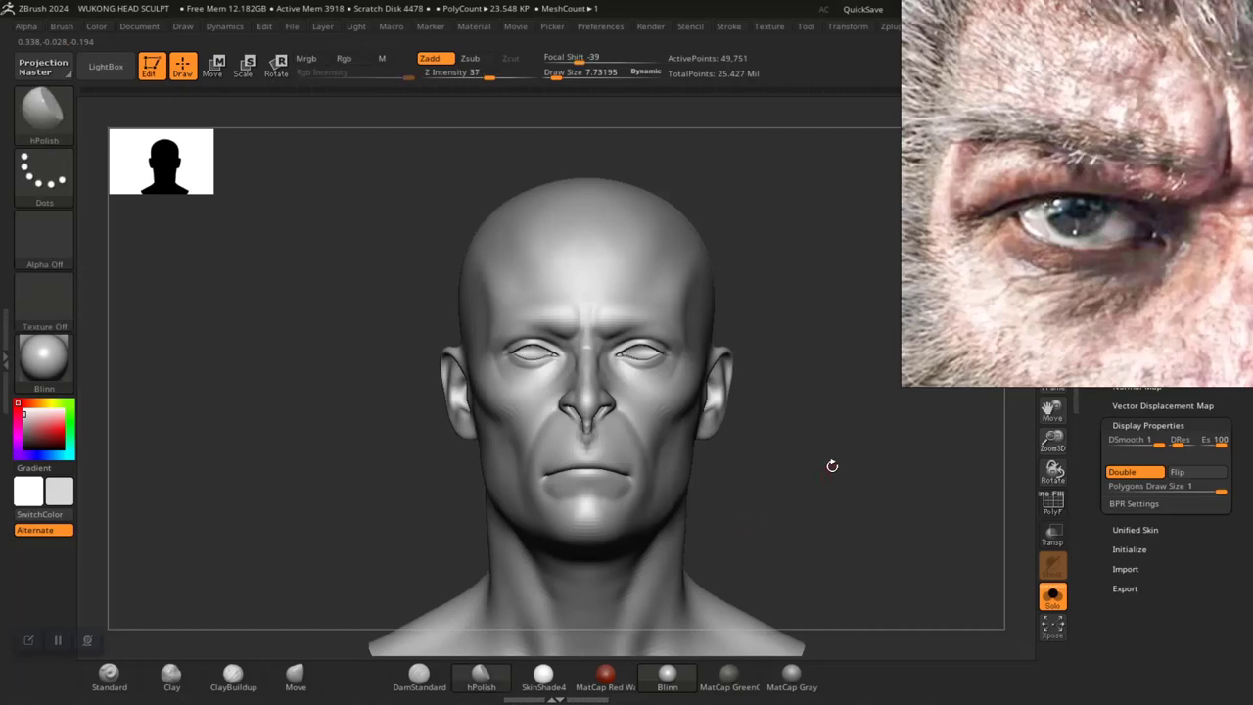
pyautogui.moveTo(831, 467)
pyautogui.keyDown('alt'); pyautogui.mouseDown()
pyautogui.moveTo(908, 568)
pyautogui.moveTo(895, 538)
pyautogui.moveTo(895, 551)
pyautogui.moveTo(861, 503)
pyautogui.moveTo(903, 620)
pyautogui.moveTo(864, 503)
pyautogui.moveTo(837, 481)
pyautogui.moveTo(815, 500)
pyautogui.mouseUp(); pyautogui.keyUp('alt')
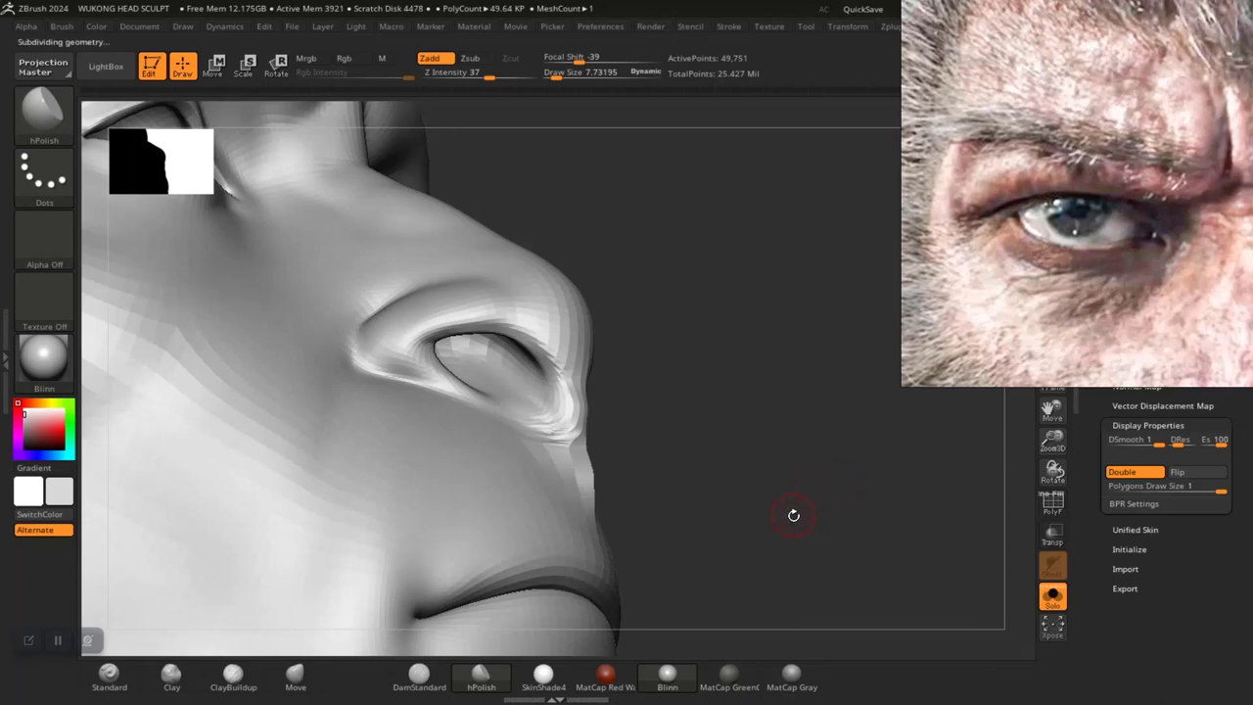
pyautogui.hotkey('ctrl', 'd')
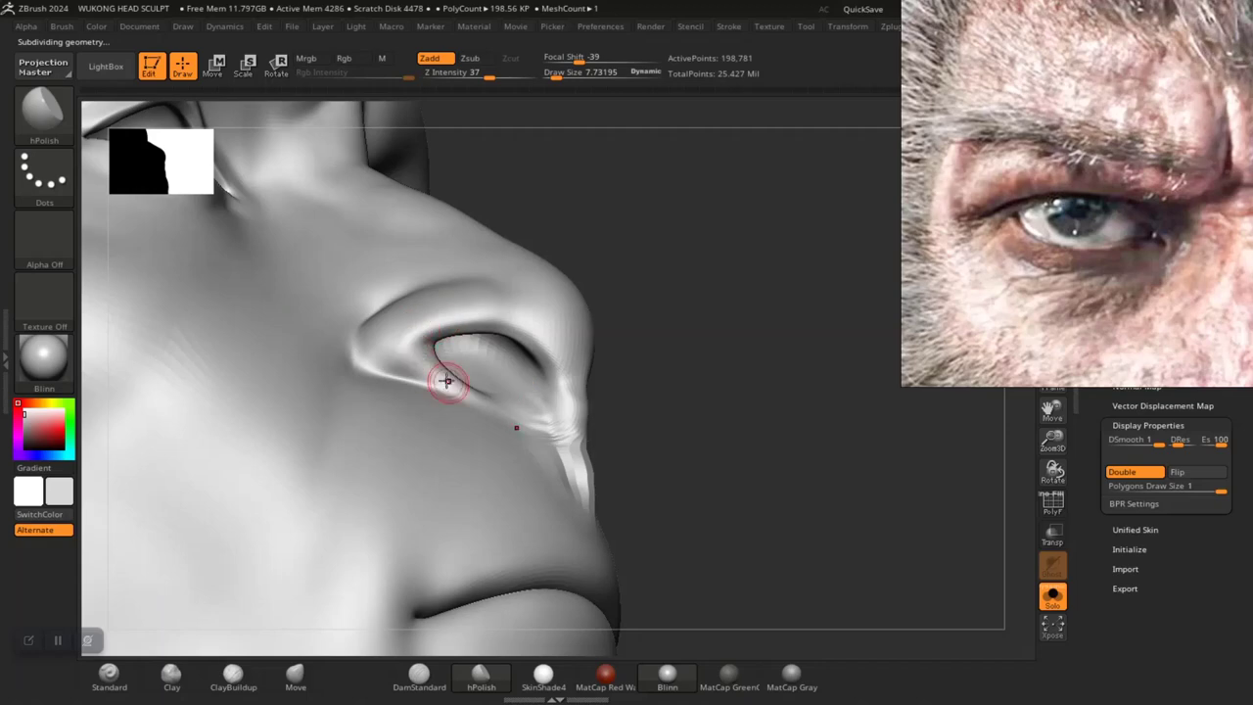
# Polish the upper nostril rim from the columella side outward with hPolish on the denser mesh
pyautogui.keyDown('alt'); pyautogui.moveTo(709, 386); pyautogui.dragTo(835, 564); pyautogui.keyUp('alt')
pyautogui.moveTo(512, 280); pyautogui.dragTo(498, 285)
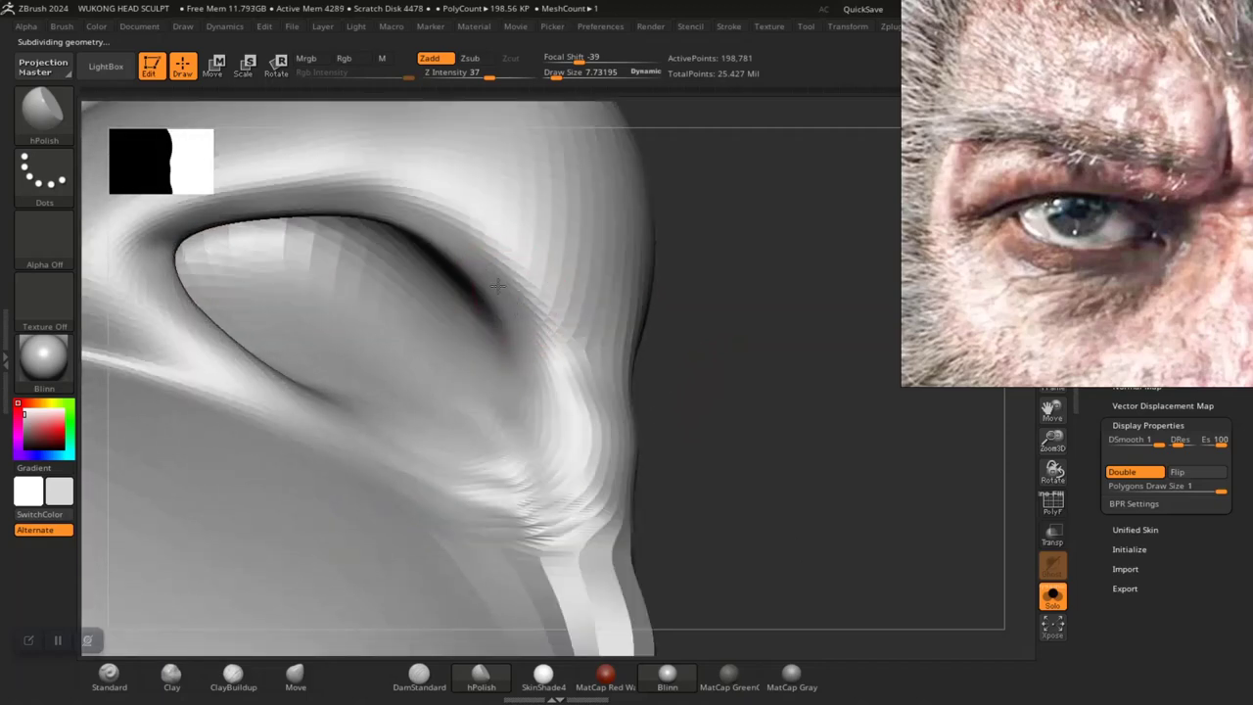
pyautogui.moveTo(432, 229); pyautogui.dragTo(378, 197)
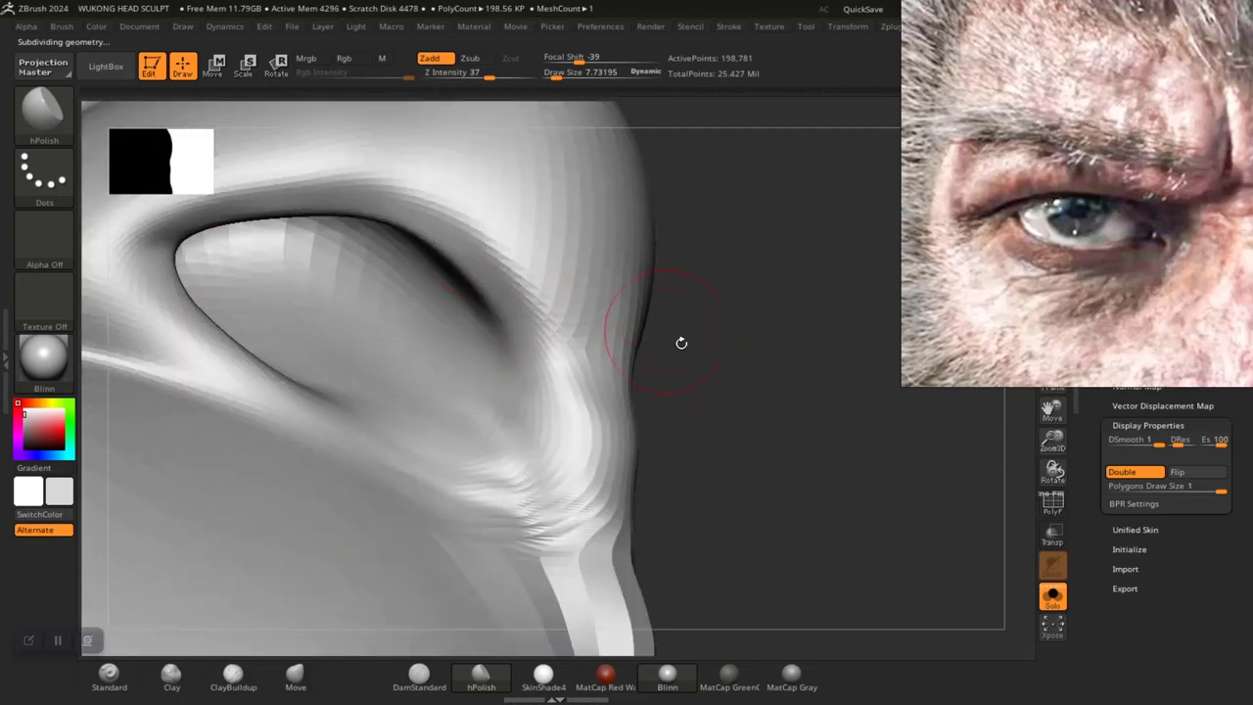
pyautogui.moveTo(679, 344); pyautogui.dragTo(720, 331)
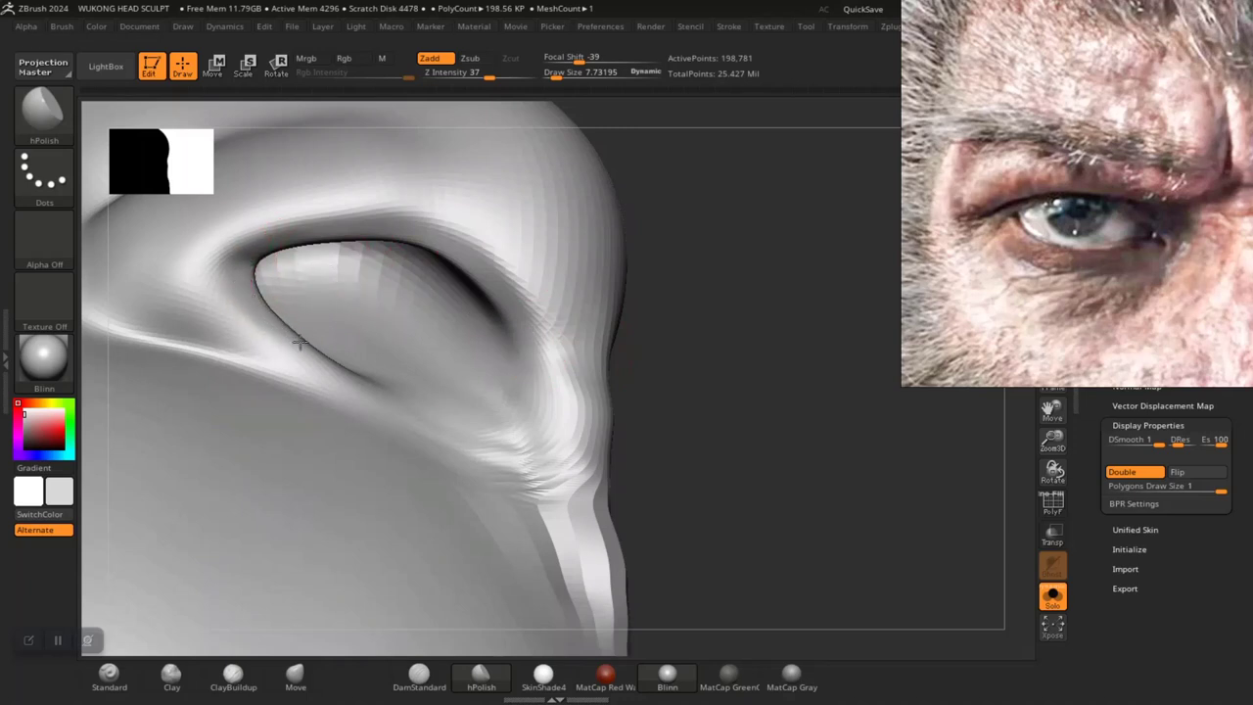
pyautogui.moveTo(750, 414)
pyautogui.mouseDown()
pyautogui.moveTo(590, 213)
pyautogui.moveTo(635, 333)
pyautogui.moveTo(571, 338)
pyautogui.moveTo(657, 324)
pyautogui.moveTo(735, 392)
pyautogui.moveTo(755, 426)
pyautogui.moveTo(819, 447)
pyautogui.moveTo(766, 453)
pyautogui.moveTo(789, 456)
pyautogui.moveTo(829, 495)
pyautogui.moveTo(819, 518)
pyautogui.moveTo(790, 506)
pyautogui.moveTo(776, 554)
pyautogui.mouseUp()
# Build up the lower cheek beside the mouth using ClayBuildup at Draw Size 47.78987 and Focal Shift -49
pyautogui.rightClick(721, 443)
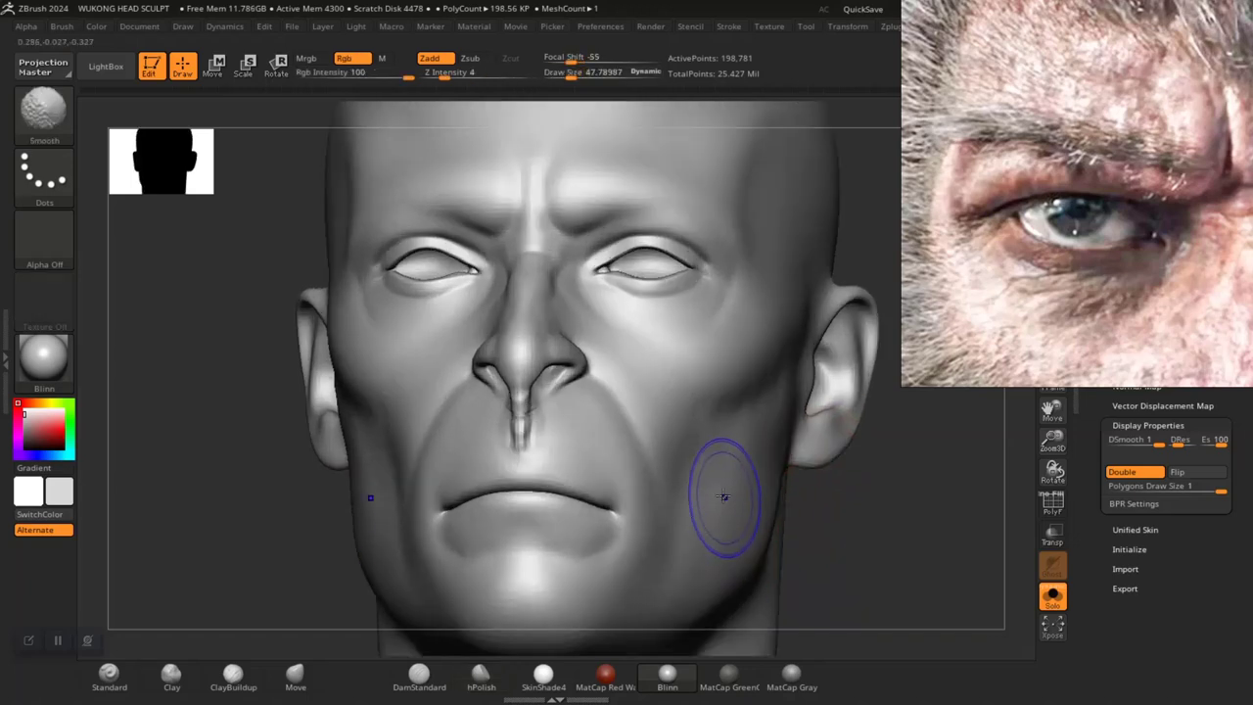
pyautogui.click(233, 673)
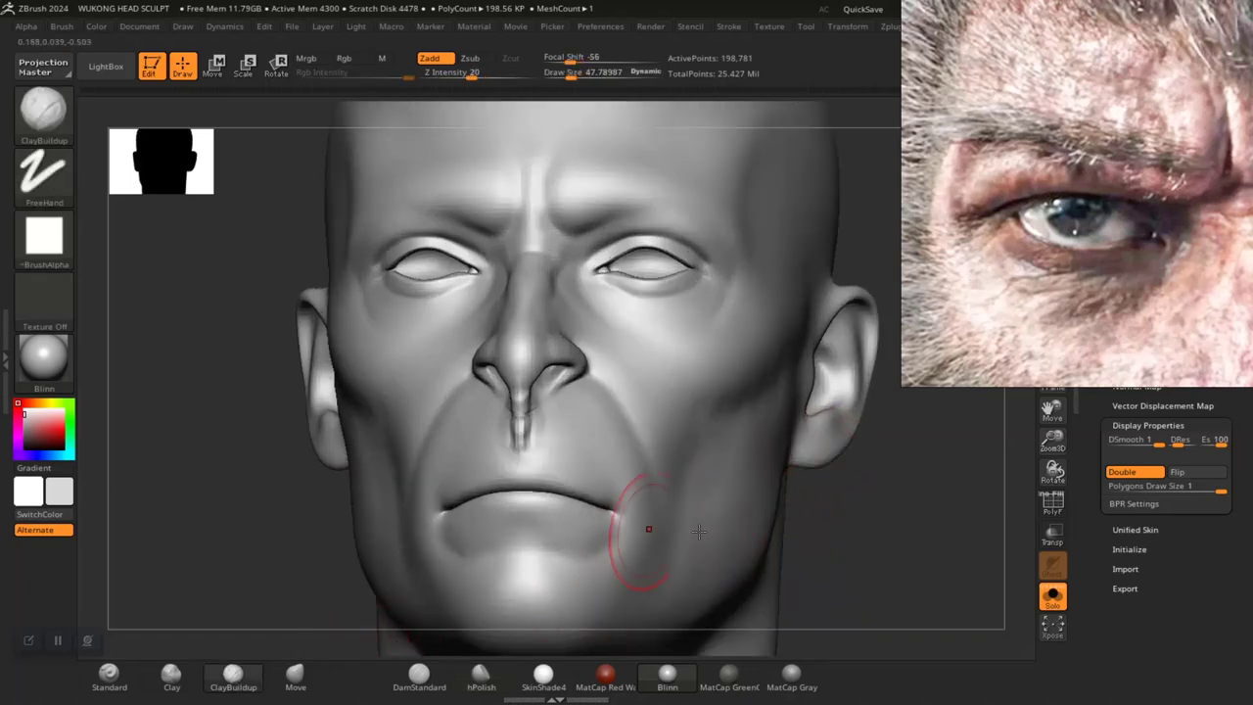
pyautogui.moveTo(812, 548)
pyautogui.mouseDown()
pyautogui.moveTo(768, 558)
pyautogui.moveTo(777, 478)
pyautogui.mouseUp()
pyautogui.rightClick(772, 479)
pyautogui.click(773, 478)
pyautogui.moveTo(822, 571); pyautogui.dragTo(657, 493)
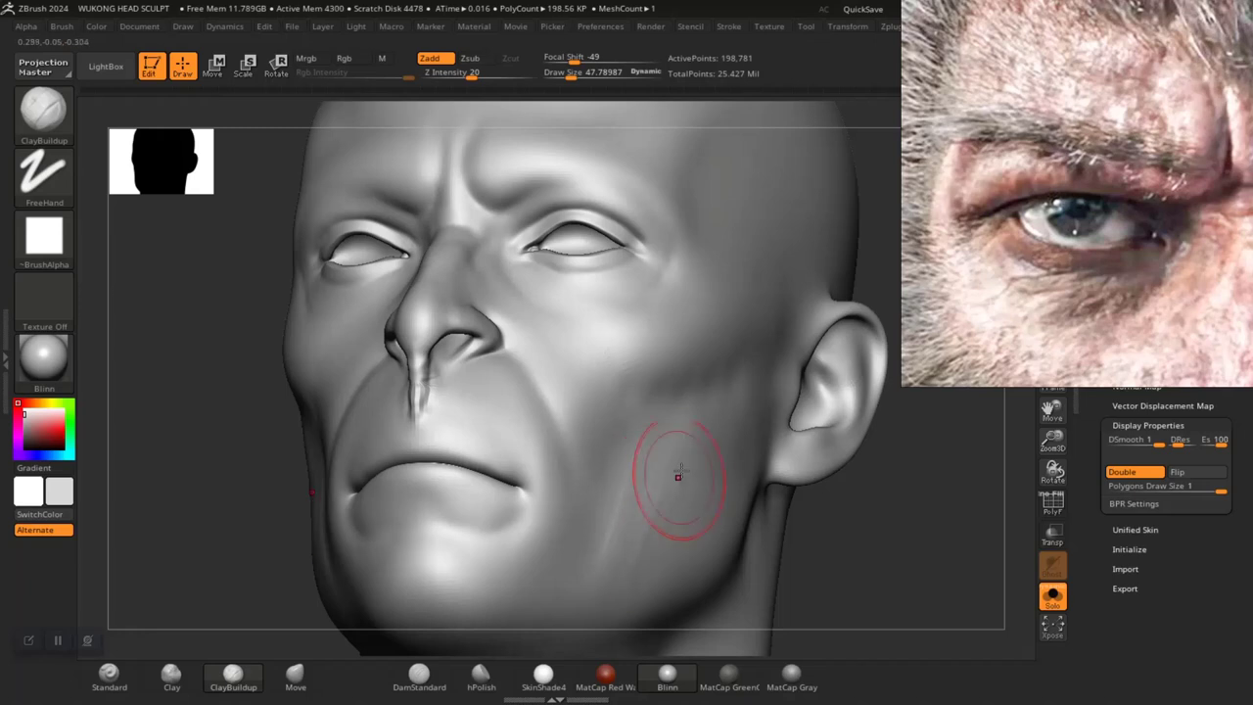
# Smooth the clay strokes across the lower cheek and jaw
pyautogui.press('shift')
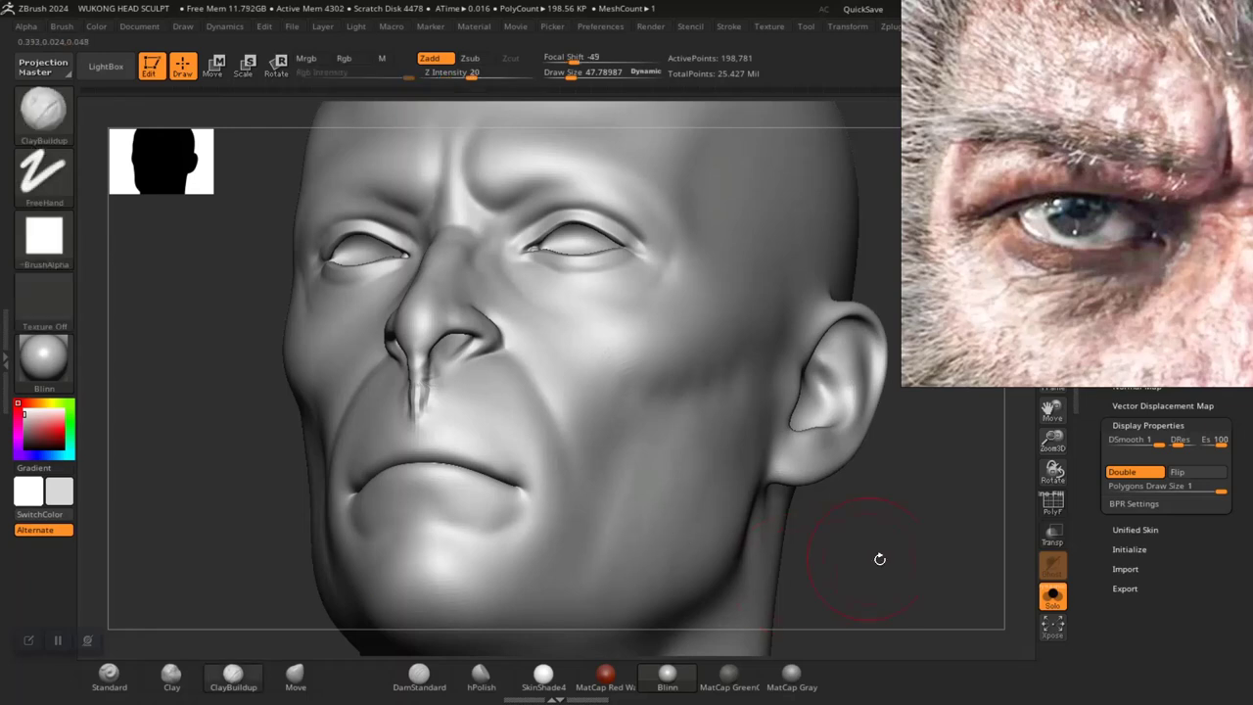
pyautogui.moveTo(879, 559)
pyautogui.keyDown('alt'); pyautogui.mouseDown()
pyautogui.moveTo(868, 545)
pyautogui.moveTo(776, 545)
pyautogui.moveTo(828, 518)
pyautogui.moveTo(833, 543)
pyautogui.moveTo(762, 516)
pyautogui.mouseUp(); pyautogui.keyUp('alt')
pyautogui.keyDown('shift'); pyautogui.moveTo(637, 490); pyautogui.dragTo(627, 453); pyautogui.keyUp('shift')
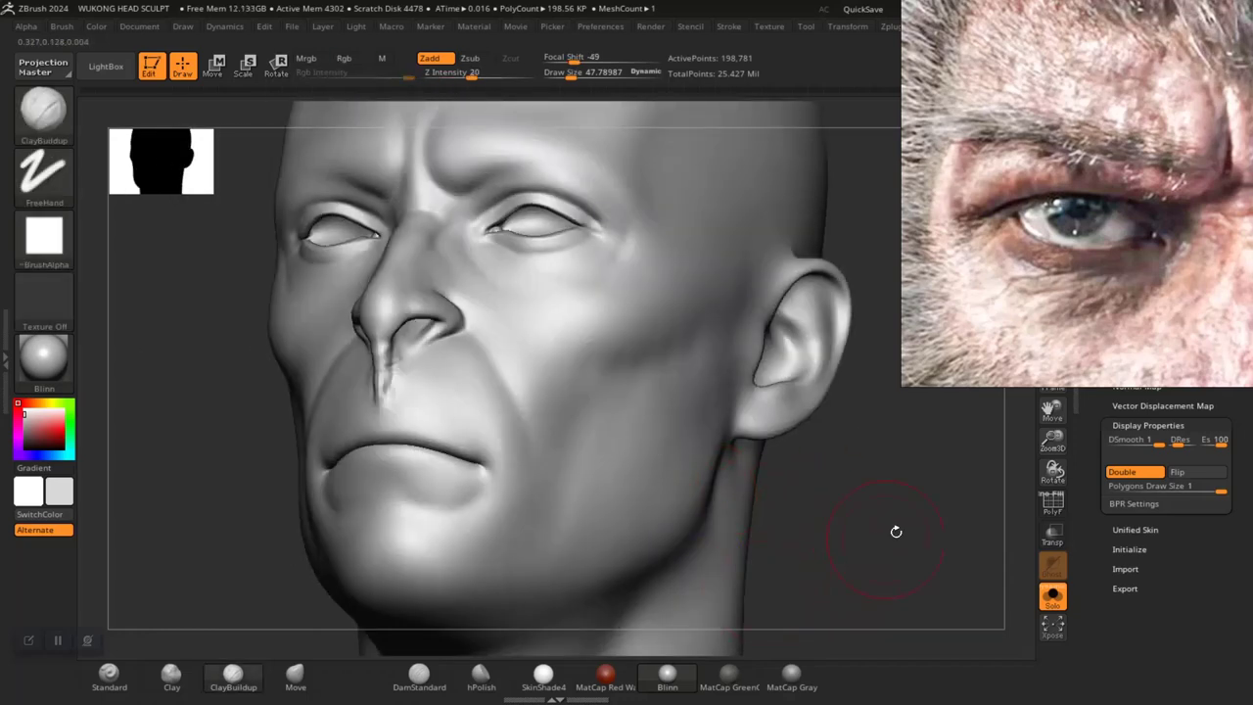
# Face the head front-on and lower the mesh by two subdivision levels
pyautogui.moveTo(895, 528)
pyautogui.mouseDown()
pyautogui.moveTo(881, 562)
pyautogui.moveTo(792, 525)
pyautogui.moveTo(825, 580)
pyautogui.moveTo(774, 515)
pyautogui.moveTo(830, 536)
pyautogui.moveTo(855, 529)
pyautogui.mouseUp()
pyautogui.press('shift')
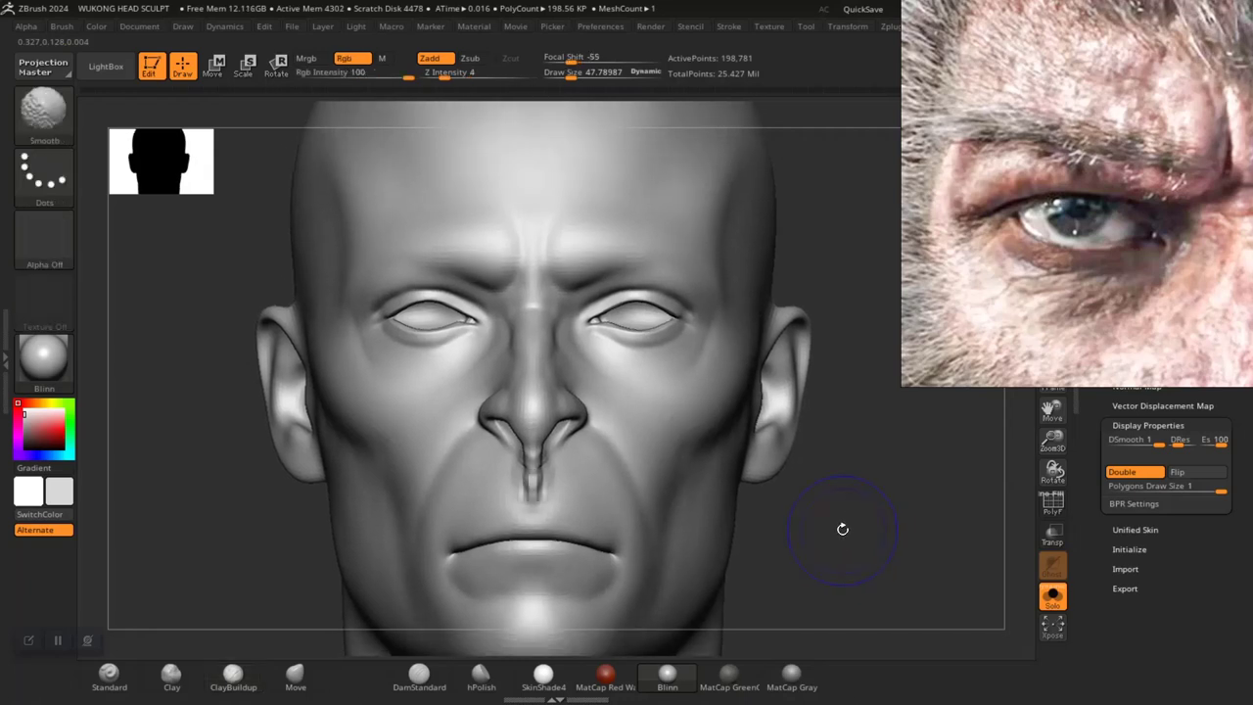
pyautogui.hotkey('shift', 'd')
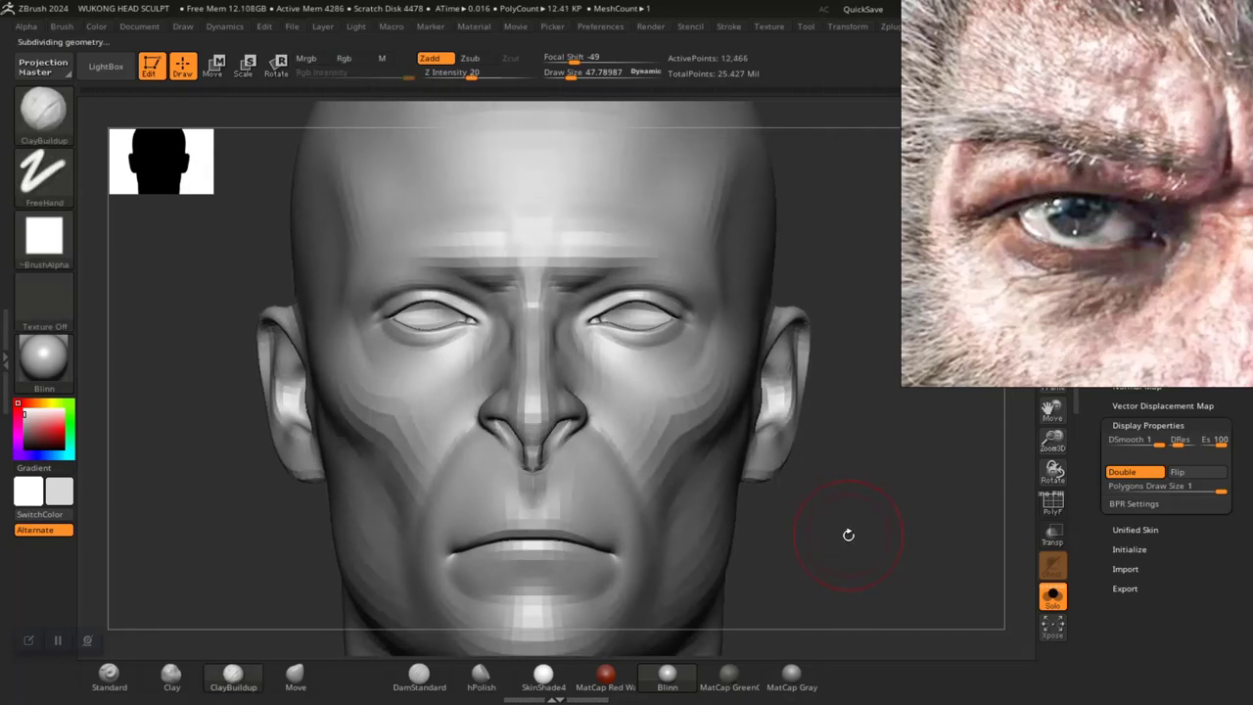
pyautogui.moveTo(848, 531)
pyautogui.keyDown('alt'); pyautogui.mouseDown()
pyautogui.moveTo(862, 571)
pyautogui.moveTo(852, 471)
pyautogui.mouseUp(); pyautogui.keyUp('alt')
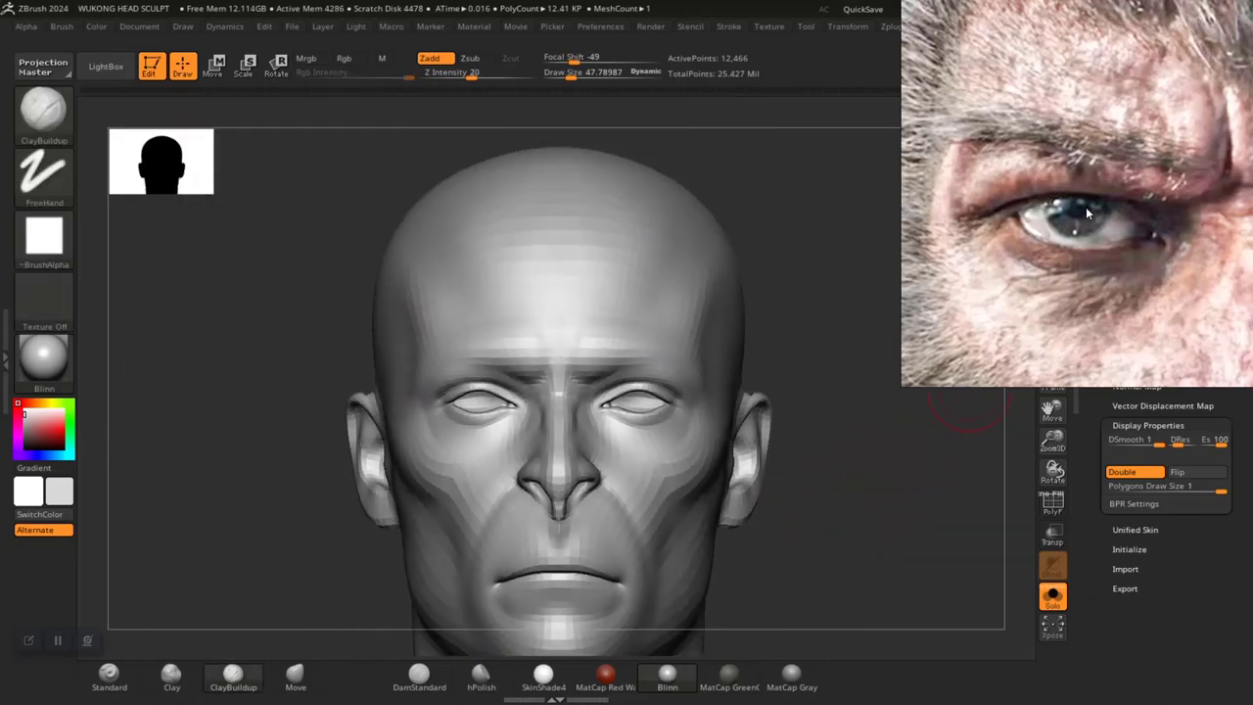
# Examine the reference face's eyes, brow and nose, both overall and close up
pyautogui.scroll(-3, 1087, 212)
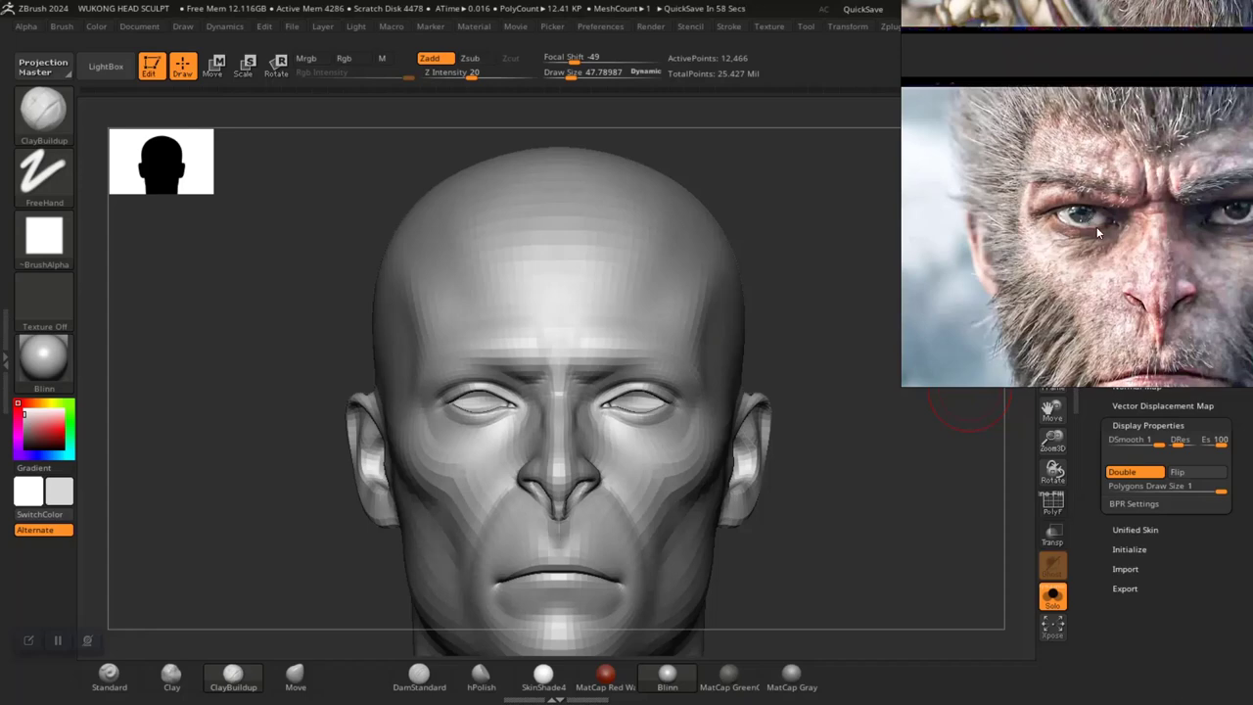
pyautogui.scroll(-3, 1096, 227)
pyautogui.moveTo(1106, 238); pyautogui.dragTo(1055, 244, button='middle')
pyautogui.scroll(2, 1056, 244)
pyautogui.scroll(1, 1056, 250)
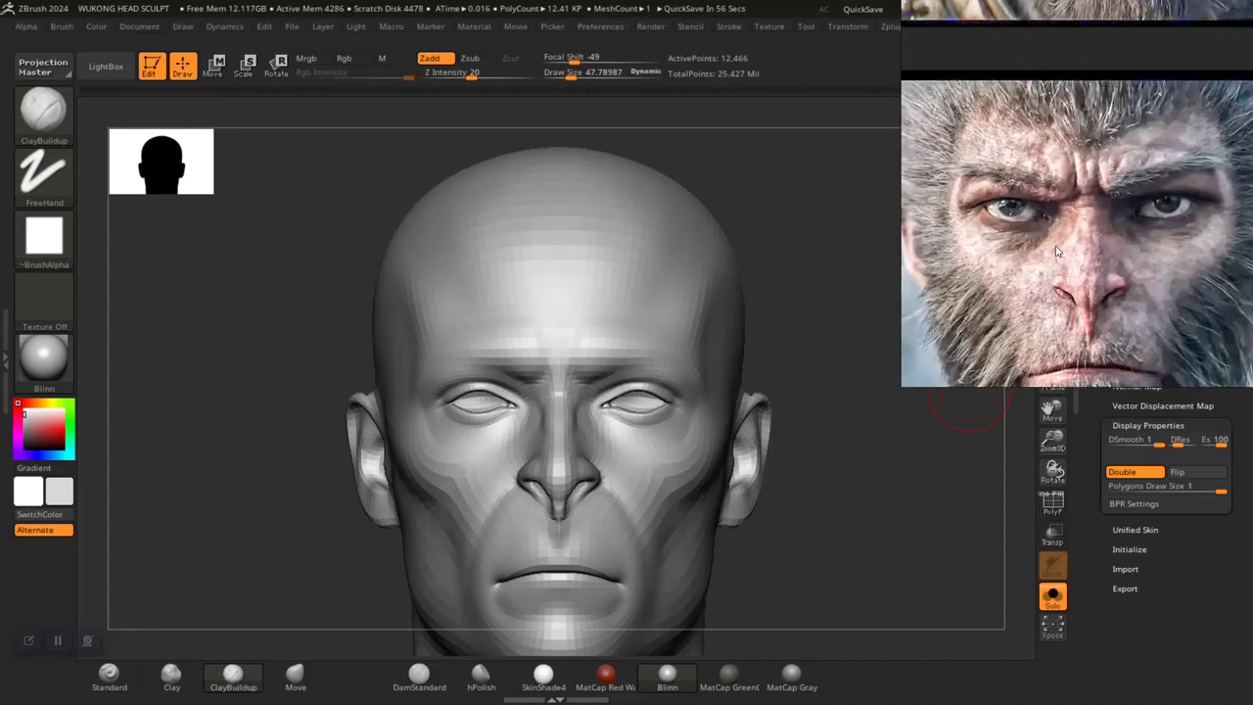
pyautogui.scroll(3, 1057, 250)
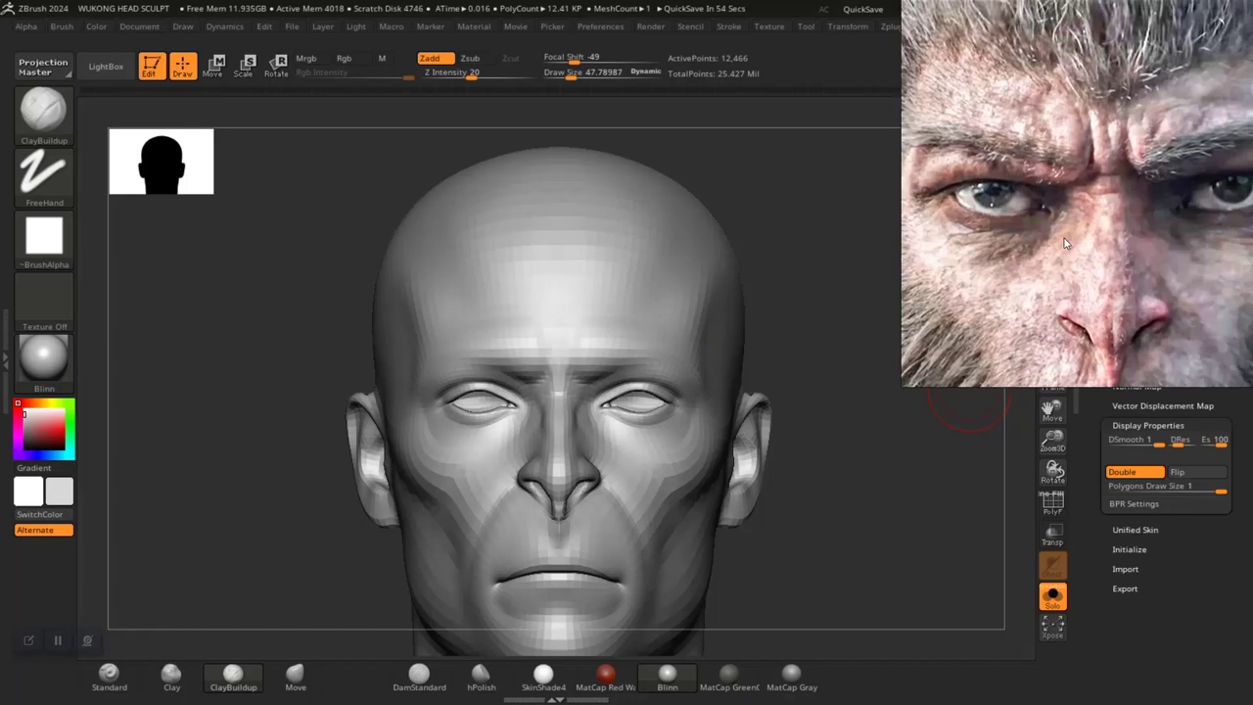
pyautogui.moveTo(1064, 238); pyautogui.dragTo(1086, 239, button='right')
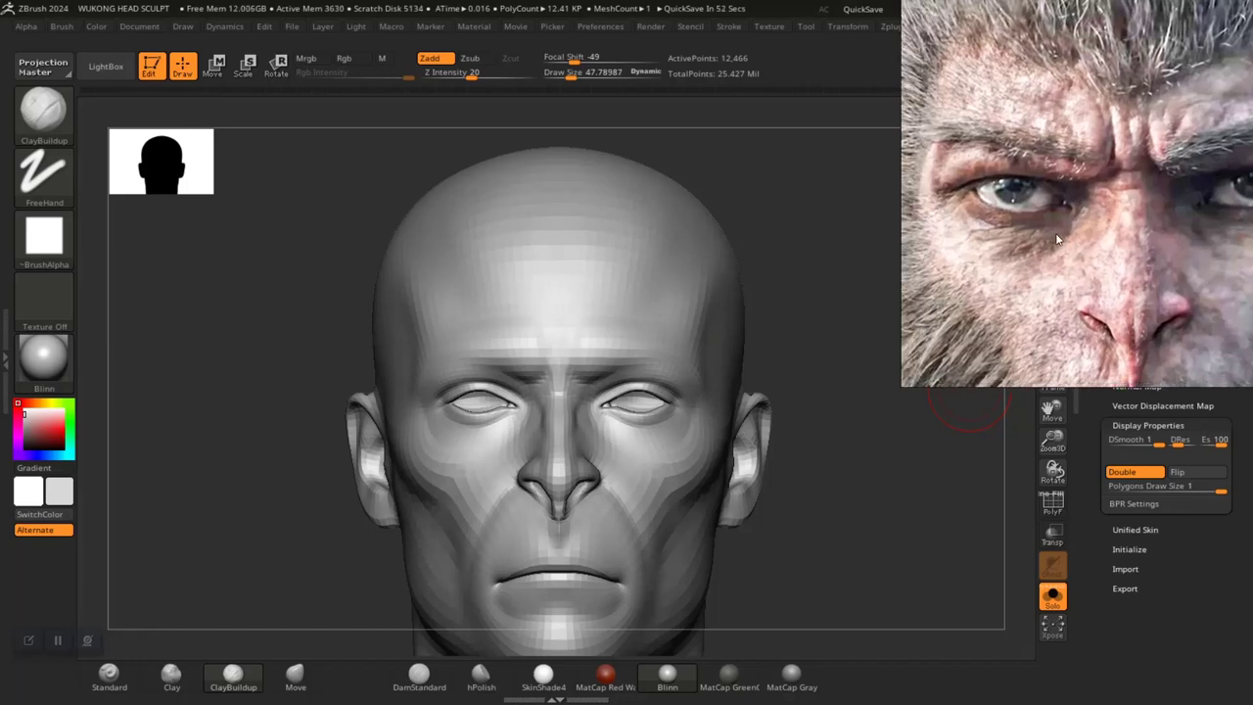
pyautogui.scroll(-1, 1057, 239)
pyautogui.moveTo(1060, 238); pyautogui.dragTo(1079, 219, button='middle')
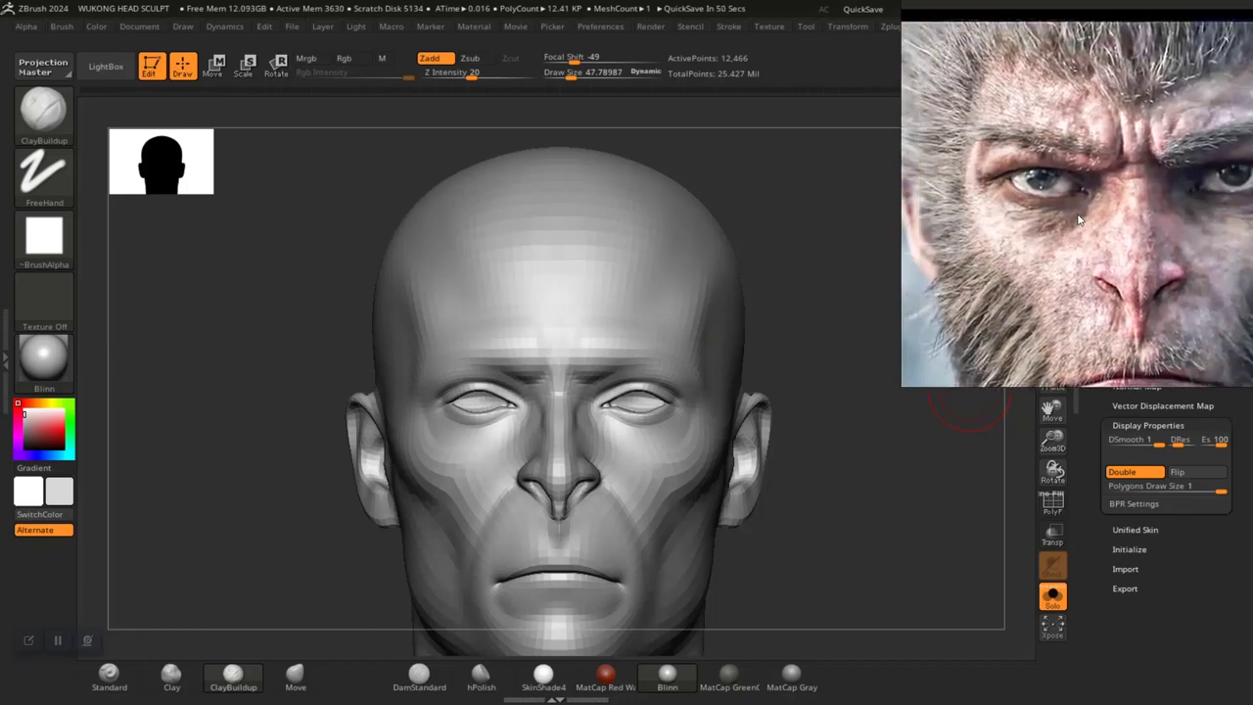
pyautogui.scroll(-2, 1058, 208)
pyautogui.scroll(3, 1044, 204)
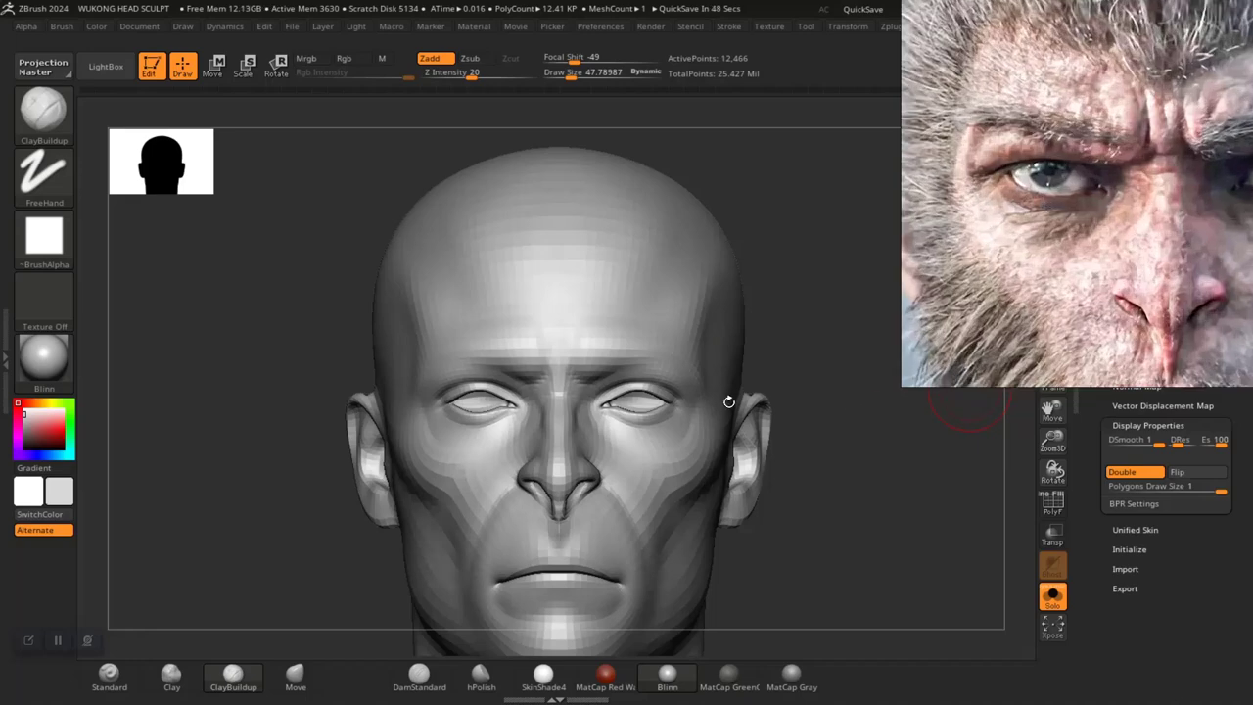
# Isolate the brow and upper eyelid polygroup
pyautogui.moveTo(304, 375)
pyautogui.mouseDown()
pyautogui.moveTo(347, 391)
pyautogui.moveTo(391, 511)
pyautogui.mouseUp()
pyautogui.keyDown('alt'); pyautogui.moveTo(868, 536); pyautogui.dragTo(859, 592); pyautogui.keyUp('alt')
pyautogui.press('ctrl')
pyautogui.hotkey('ctrl', 'shift')
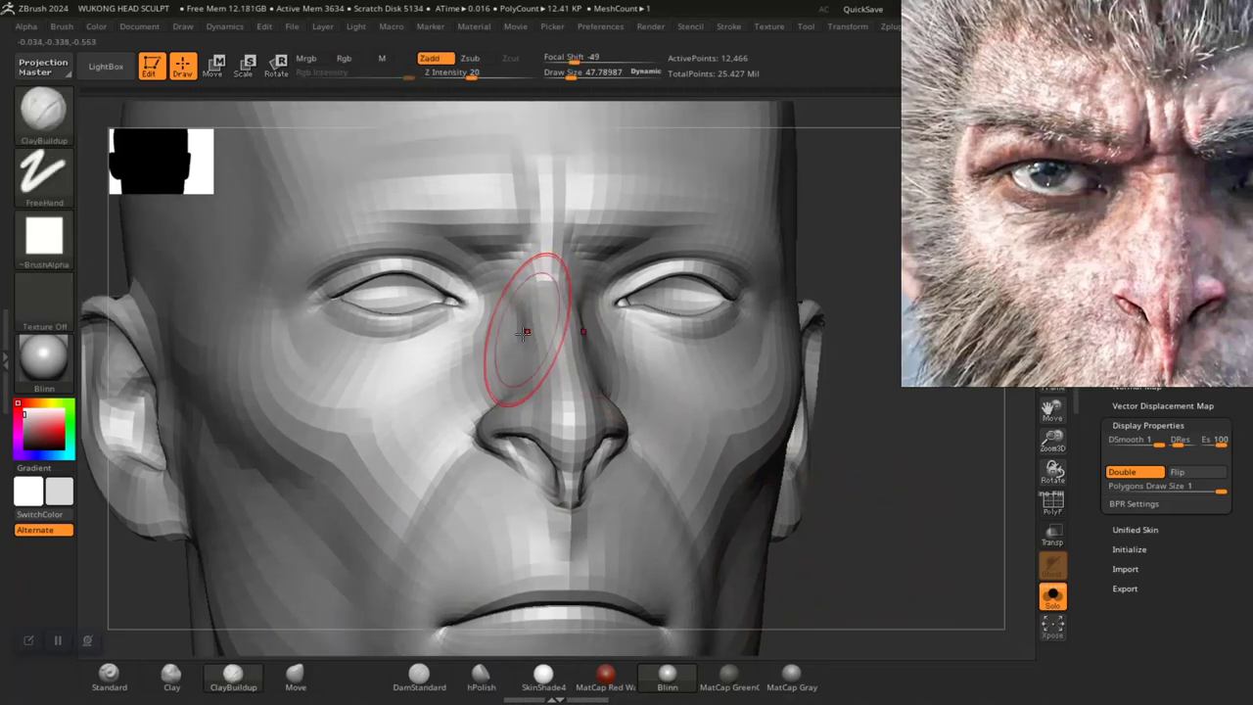
pyautogui.press('ctrl')
pyautogui.keyDown('ctrl'); pyautogui.keyDown('shift'); pyautogui.click(455, 281); pyautogui.keyUp('shift'); pyautogui.keyUp('ctrl')
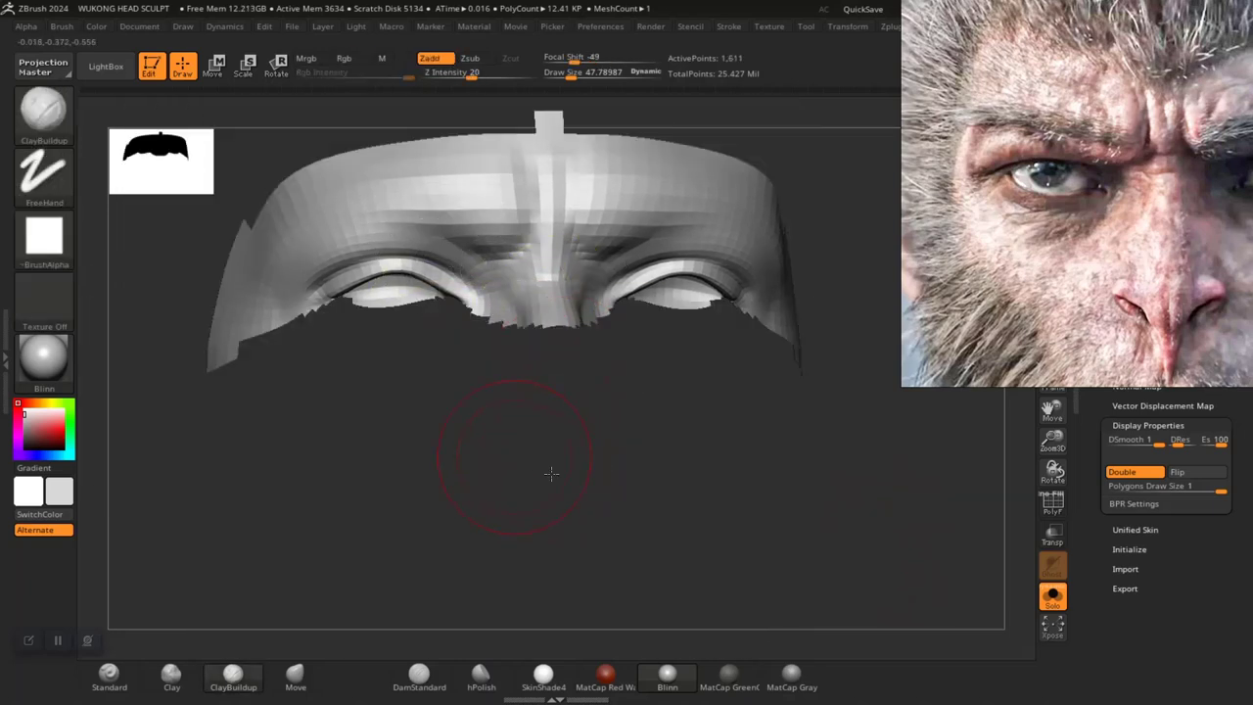
# Set the ClayBuildup brush's Draw Size to 33.04633 and inspect the isolated upper eyelid
pyautogui.keyDown('alt'); pyautogui.moveTo(552, 474); pyautogui.dragTo(736, 493); pyautogui.keyUp('alt')
pyautogui.moveTo(634, 480)
pyautogui.keyDown('alt'); pyautogui.mouseDown()
pyautogui.moveTo(683, 559)
pyautogui.moveTo(618, 506)
pyautogui.moveTo(587, 541)
pyautogui.mouseUp(); pyautogui.keyUp('alt')
pyautogui.press('space')
pyautogui.click(606, 434)
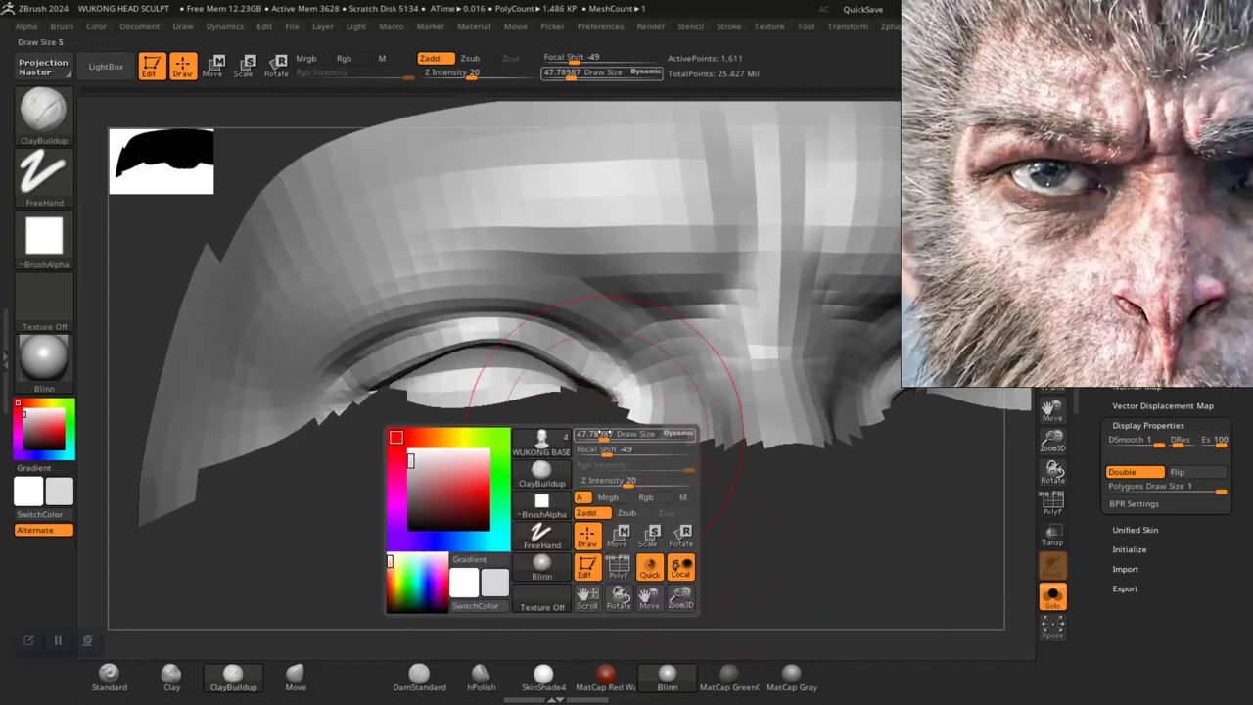
pyautogui.moveTo(607, 434); pyautogui.dragTo(590, 434)
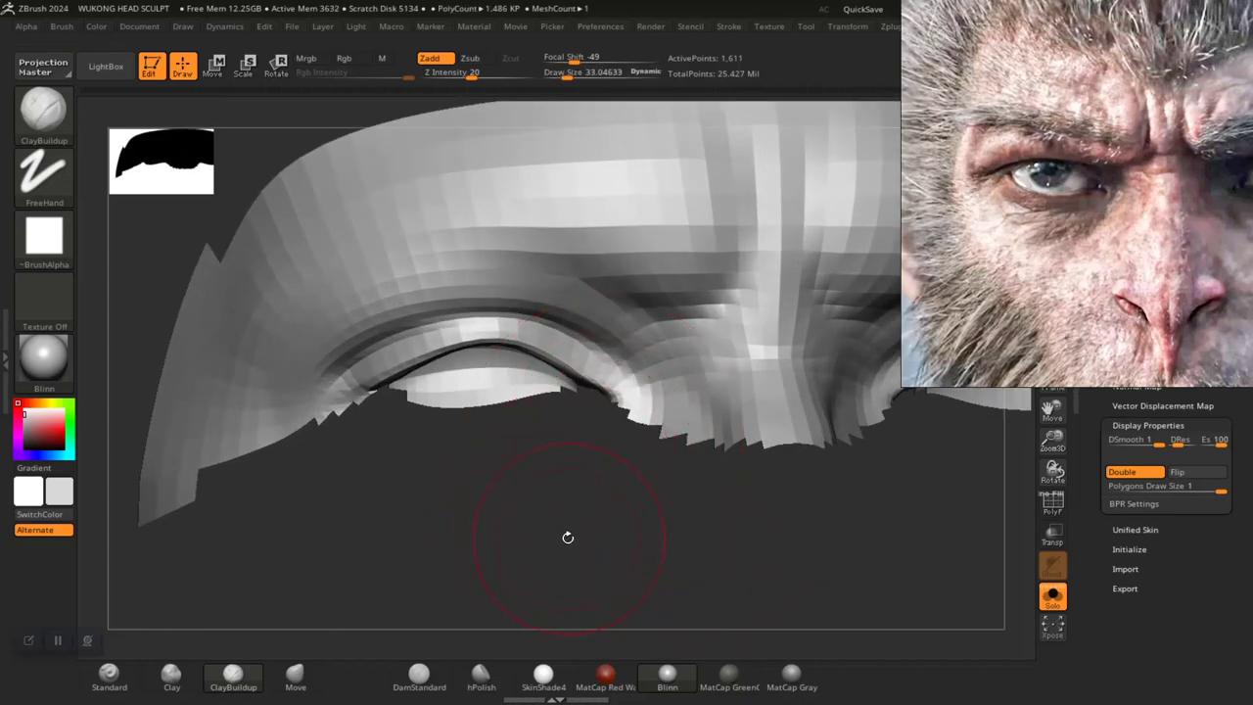
pyautogui.keyDown('alt'); pyautogui.moveTo(568, 538); pyautogui.dragTo(654, 564); pyautogui.keyUp('alt')
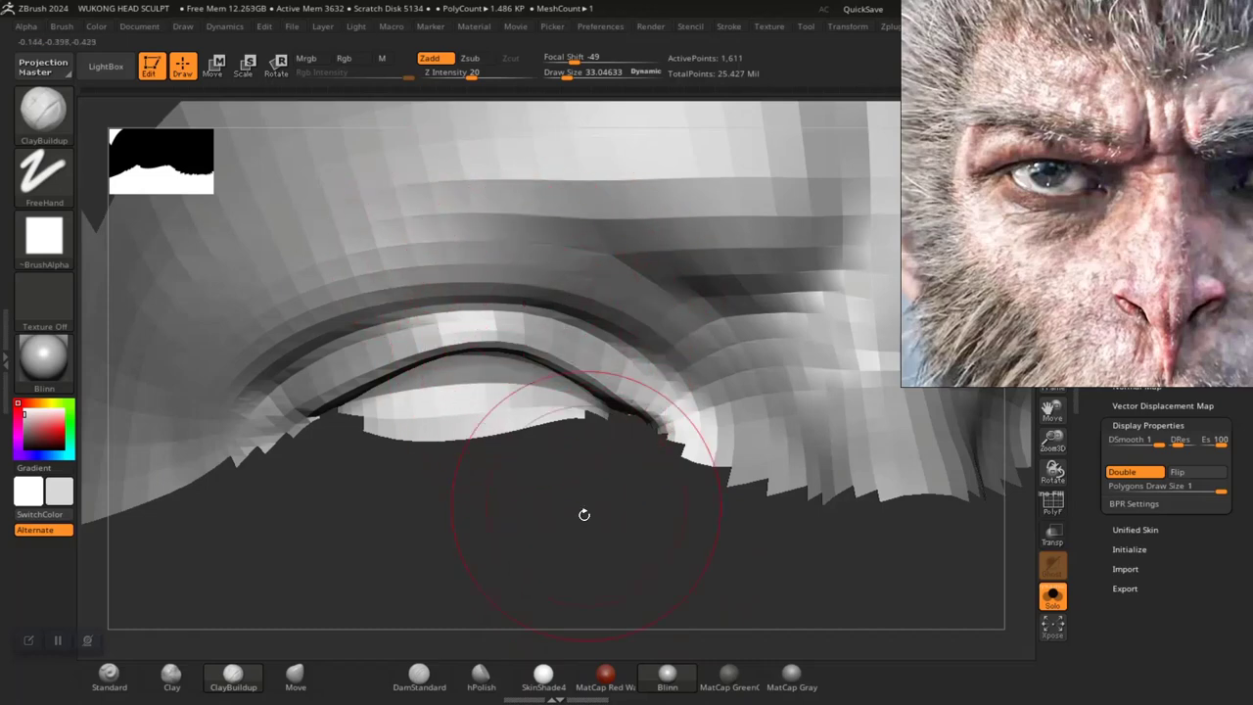
pyautogui.moveTo(583, 514)
pyautogui.mouseDown()
pyautogui.moveTo(588, 539)
pyautogui.moveTo(587, 498)
pyautogui.moveTo(565, 553)
pyautogui.moveTo(601, 526)
pyautogui.moveTo(616, 601)
pyautogui.moveTo(590, 543)
pyautogui.moveTo(533, 522)
pyautogui.moveTo(545, 531)
pyautogui.mouseUp()
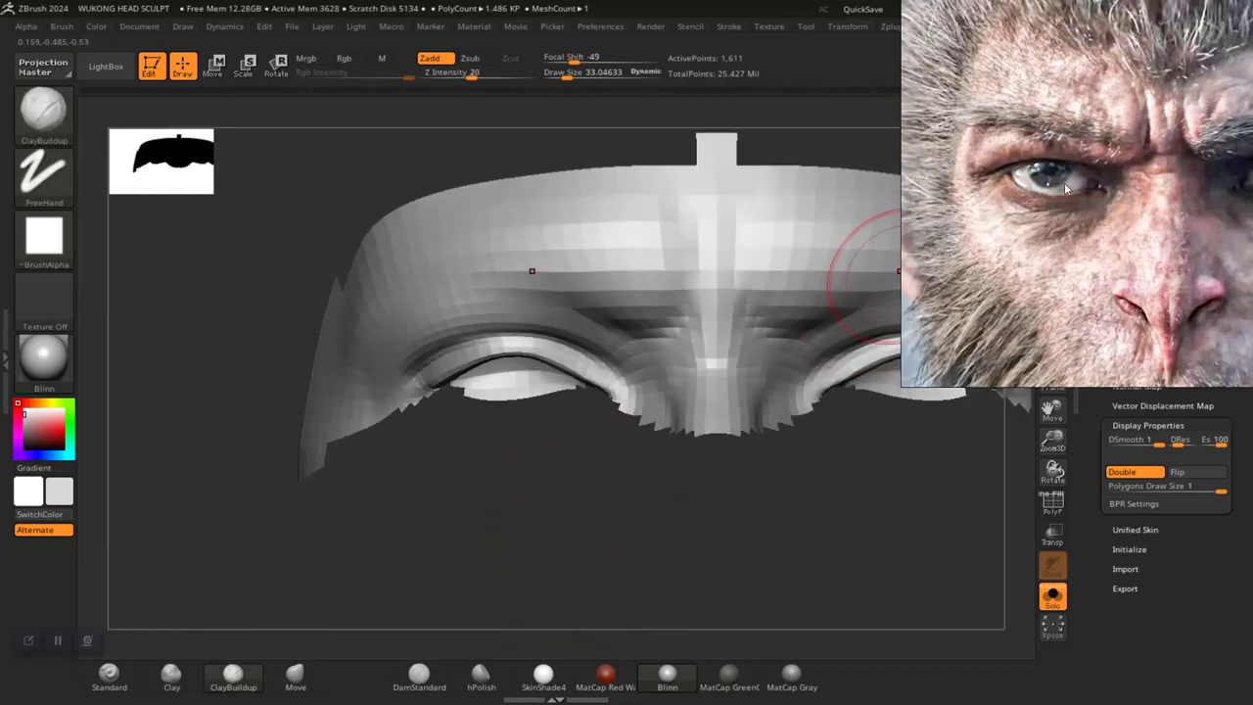
# Lasso-mask part of the isolated upper eyelid area and assign a polygroup to the selection
pyautogui.moveTo(490, 481); pyautogui.dragTo(522, 584)
pyautogui.moveTo(513, 543)
pyautogui.mouseDown()
pyautogui.moveTo(543, 522)
pyautogui.moveTo(551, 542)
pyautogui.mouseUp()
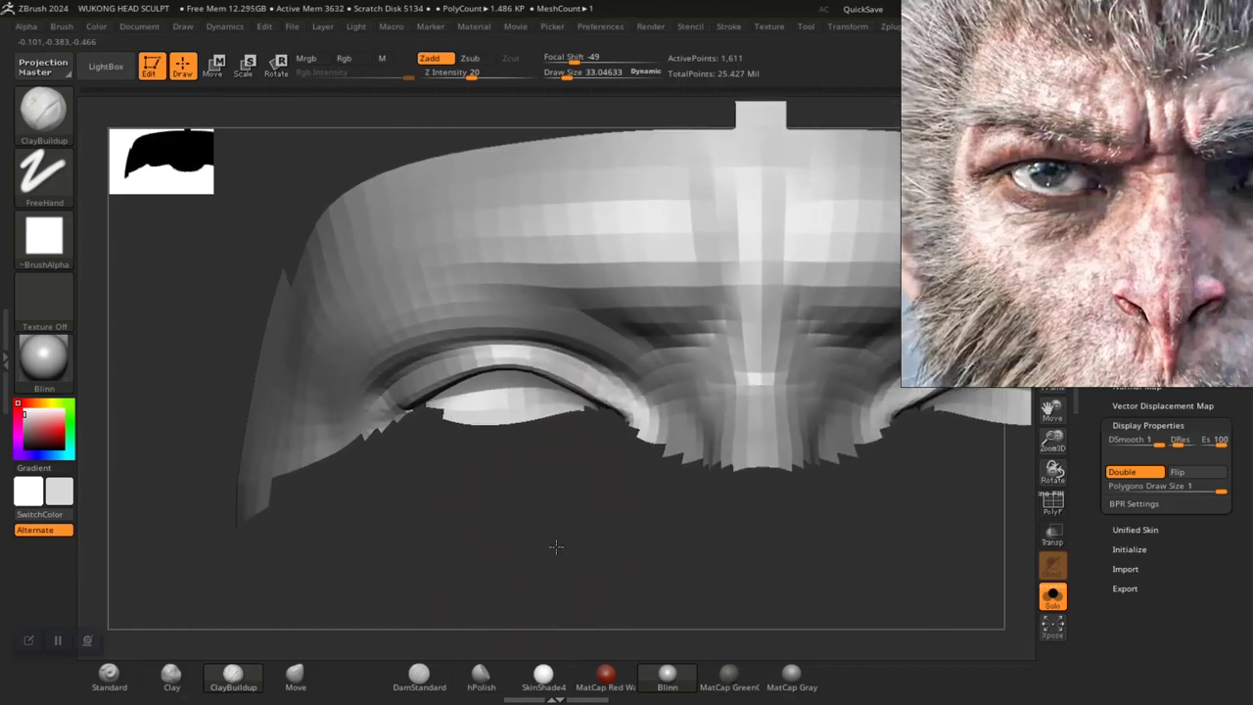
pyautogui.press('ctrl')
pyautogui.moveTo(430, 535)
pyautogui.keyDown('ctrl'); pyautogui.mouseDown()
pyautogui.moveTo(412, 495)
pyautogui.moveTo(406, 367)
pyautogui.moveTo(459, 345)
pyautogui.moveTo(529, 340)
pyautogui.moveTo(573, 387)
pyautogui.moveTo(574, 420)
pyautogui.mouseUp(); pyautogui.keyUp('ctrl')
pyautogui.moveTo(412, 542)
pyautogui.keyDown('ctrl'); pyautogui.mouseDown()
pyautogui.moveTo(464, 576)
pyautogui.moveTo(642, 526)
pyautogui.moveTo(671, 441)
pyautogui.moveTo(649, 402)
pyautogui.moveTo(431, 367)
pyautogui.moveTo(412, 377)
pyautogui.mouseUp(); pyautogui.keyUp('ctrl')
pyautogui.moveTo(560, 517)
pyautogui.mouseDown()
pyautogui.moveTo(519, 529)
pyautogui.moveTo(567, 506)
pyautogui.moveTo(589, 528)
pyautogui.moveTo(593, 470)
pyautogui.mouseUp()
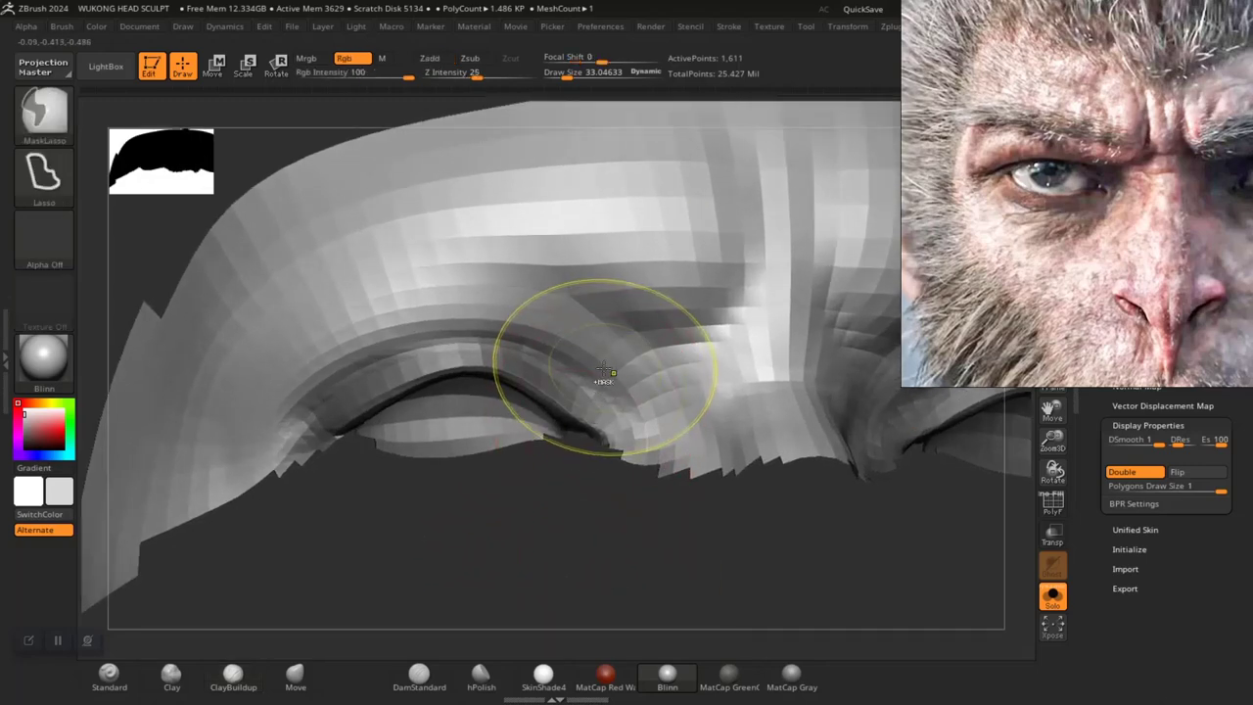
pyautogui.hotkey('ctrl', 'w')
pyautogui.moveTo(550, 530)
pyautogui.mouseDown()
pyautogui.moveTo(565, 542)
pyautogui.moveTo(523, 506)
pyautogui.moveTo(519, 484)
pyautogui.moveTo(543, 507)
pyautogui.moveTo(520, 519)
pyautogui.moveTo(543, 529)
pyautogui.moveTo(607, 610)
pyautogui.moveTo(546, 540)
pyautogui.moveTo(551, 476)
pyautogui.moveTo(564, 495)
pyautogui.mouseUp()
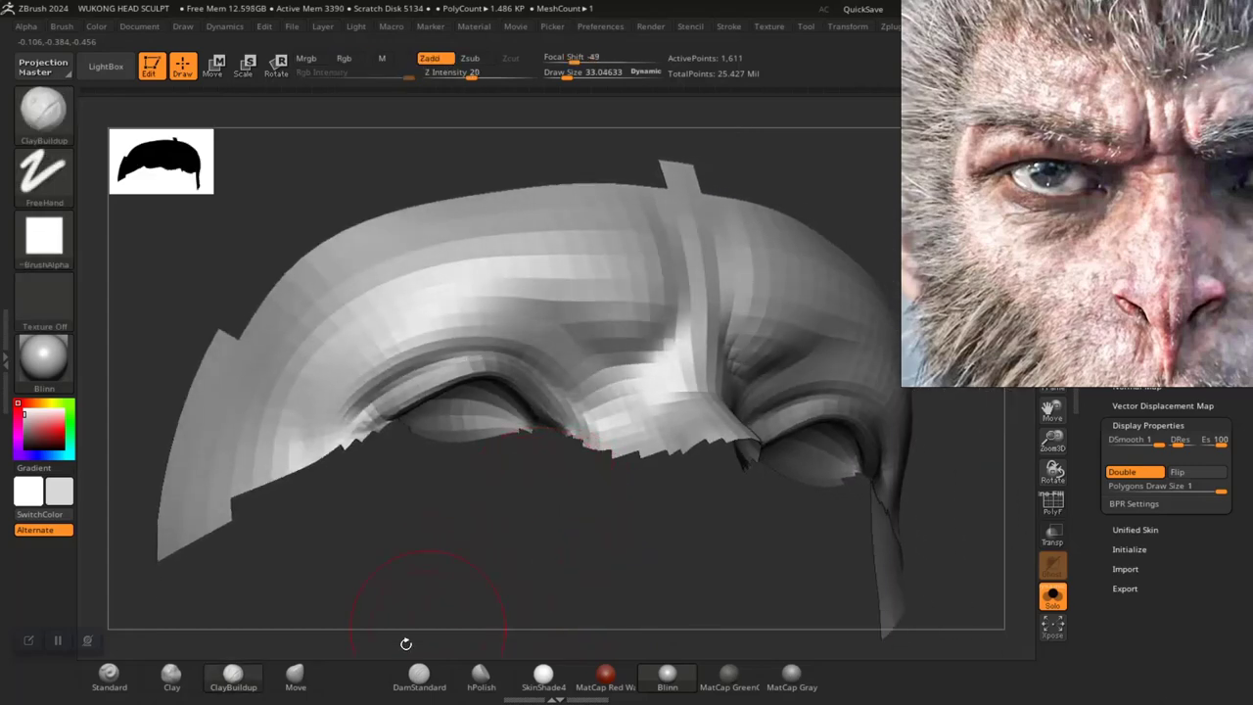
# Lower the brow fold towards the upper eyelid, from outer to inner end, using the Move brush at Draw Size 41.55864
pyautogui.click(295, 673)
pyautogui.press('space')
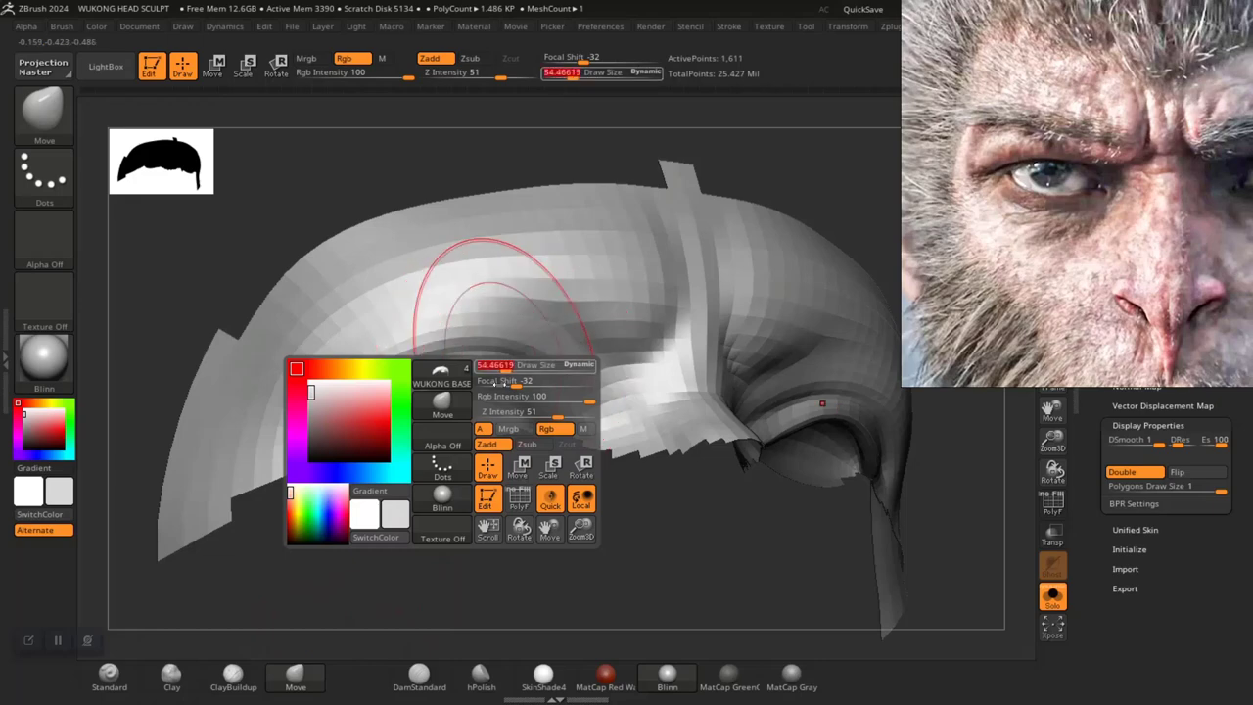
pyautogui.moveTo(421, 602)
pyautogui.mouseDown()
pyautogui.moveTo(486, 498)
pyautogui.moveTo(574, 522)
pyautogui.moveTo(496, 545)
pyautogui.moveTo(512, 492)
pyautogui.moveTo(503, 523)
pyautogui.moveTo(524, 578)
pyautogui.moveTo(488, 487)
pyautogui.mouseUp()
pyautogui.press('space')
pyautogui.moveTo(496, 359); pyautogui.dragTo(509, 367)
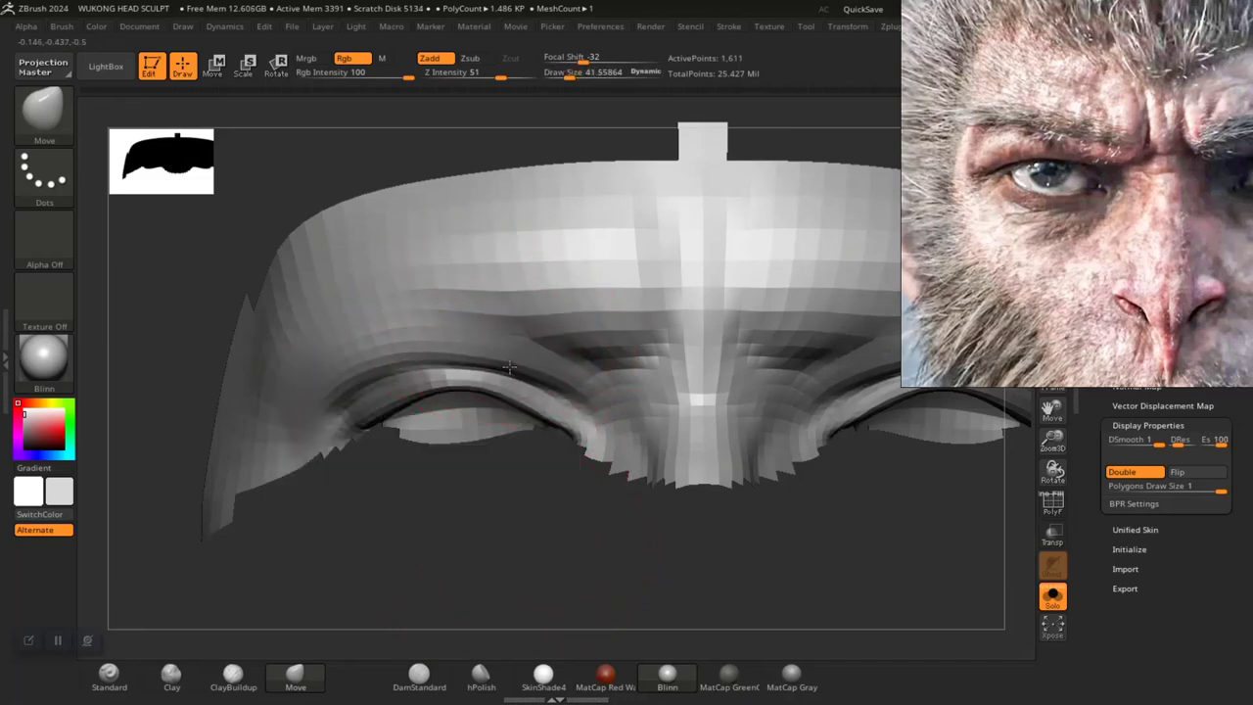
pyautogui.moveTo(509, 505); pyautogui.dragTo(585, 457)
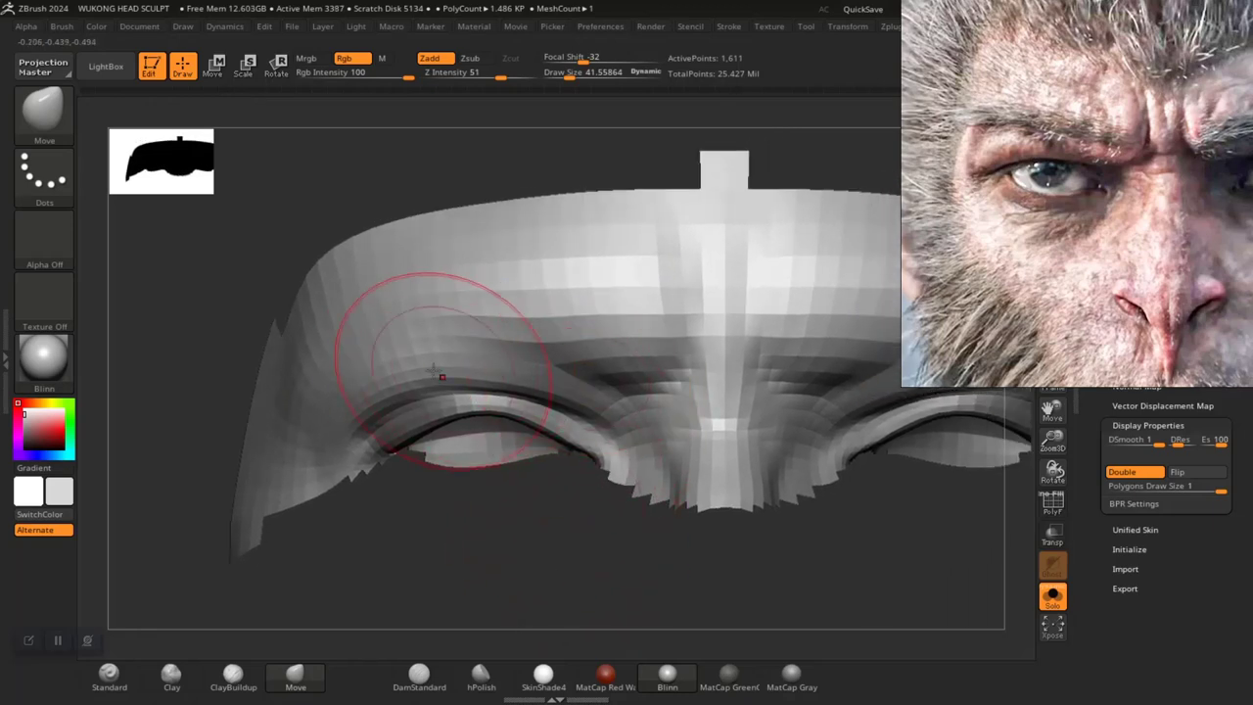
pyautogui.moveTo(390, 382); pyautogui.dragTo(391, 389)
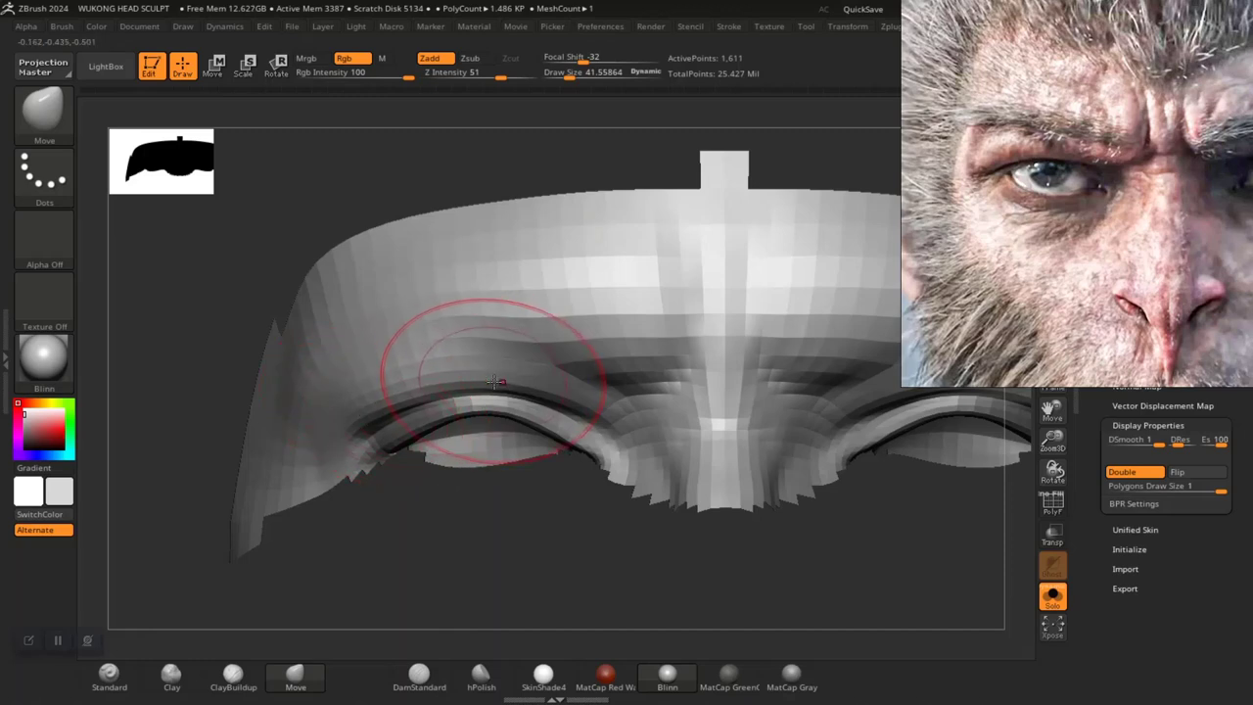
pyautogui.moveTo(500, 380); pyautogui.dragTo(502, 388)
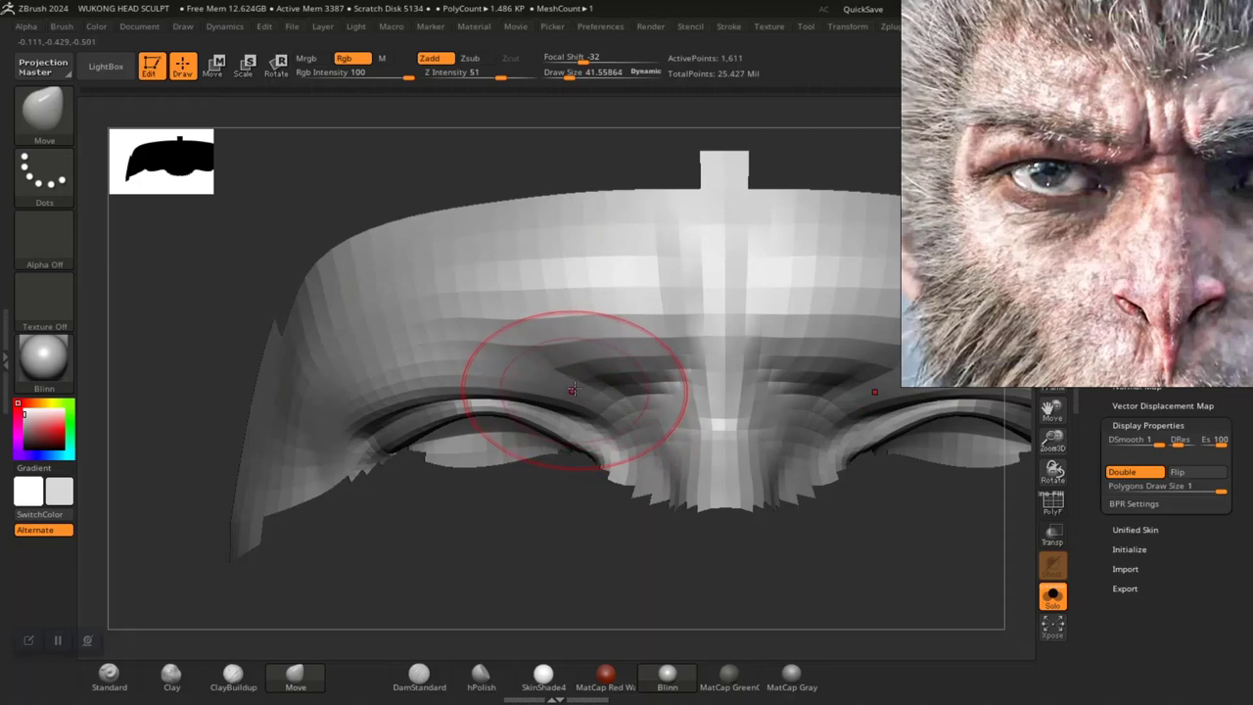
pyautogui.moveTo(597, 373); pyautogui.dragTo(595, 378)
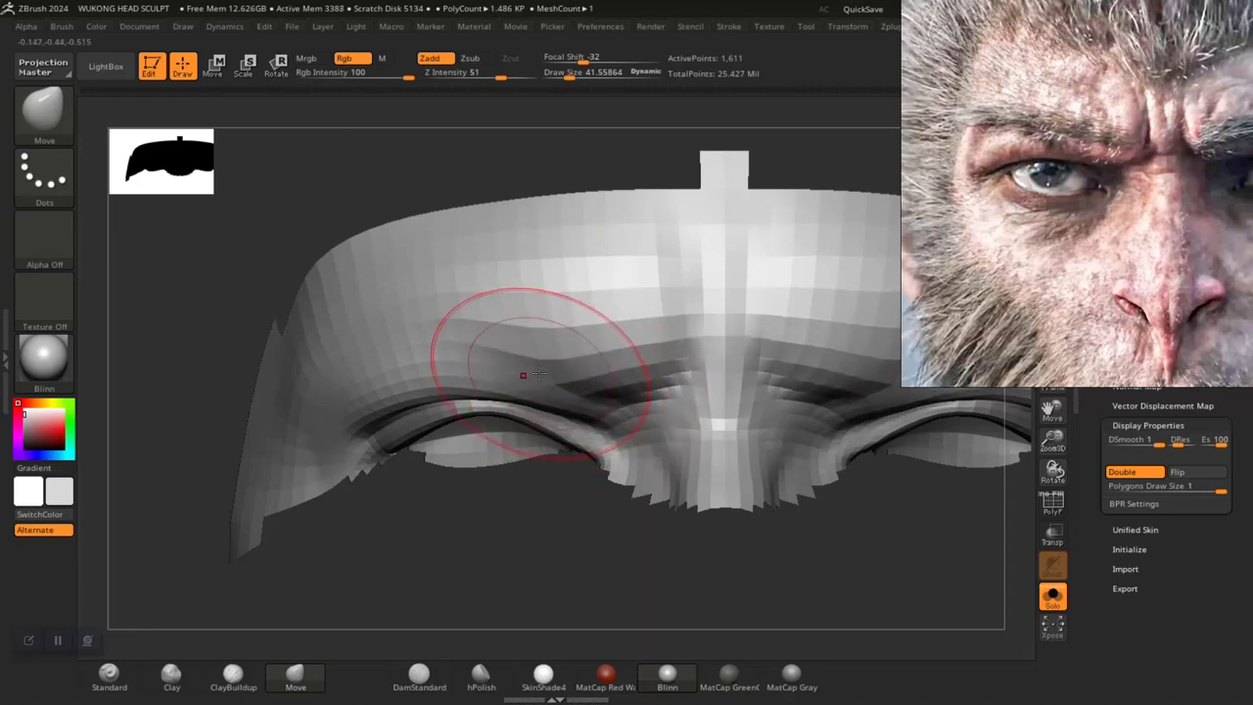
pyautogui.moveTo(555, 526); pyautogui.dragTo(548, 526)
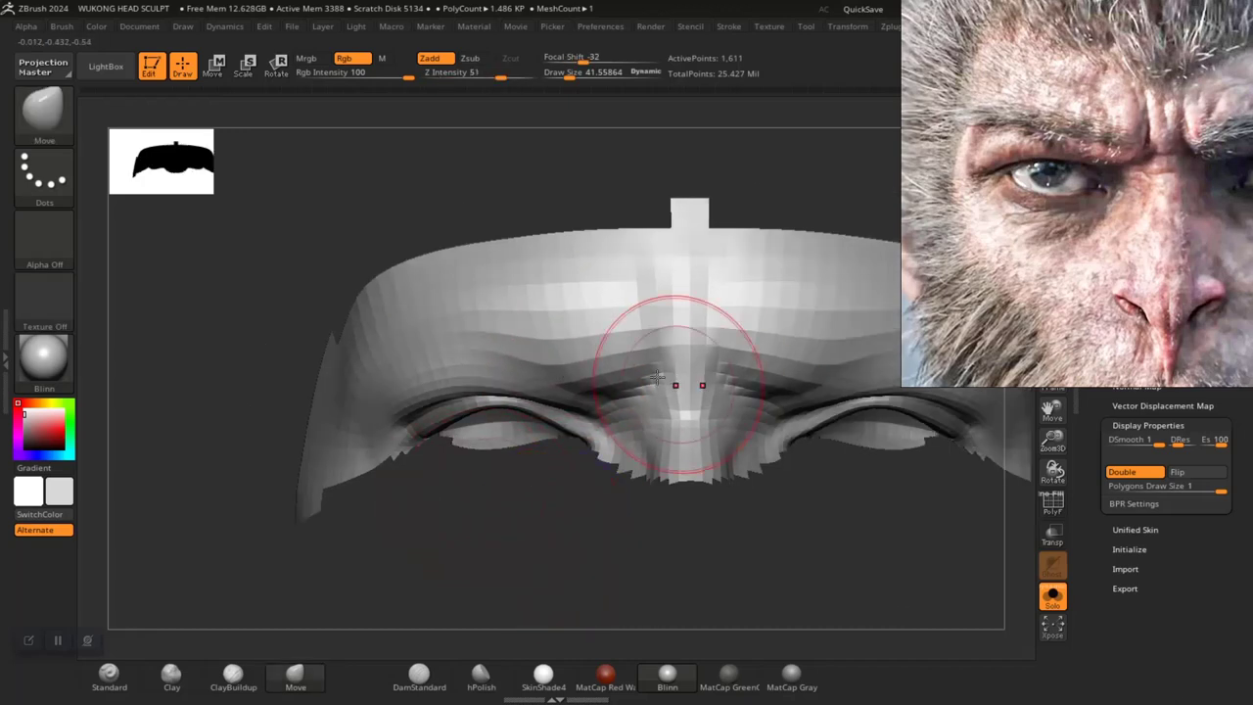
# Study the corners of the reference eye using temporary numbered annotation markers
pyautogui.click(28, 641)
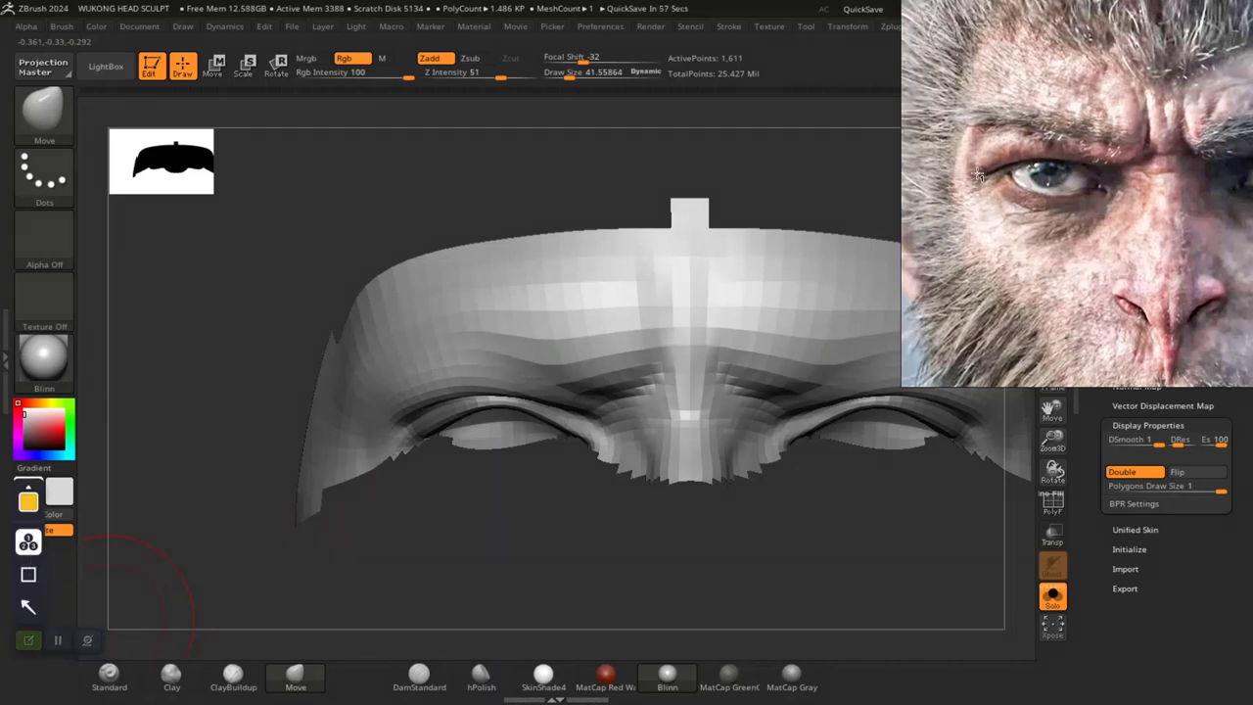
pyautogui.click(1114, 163)
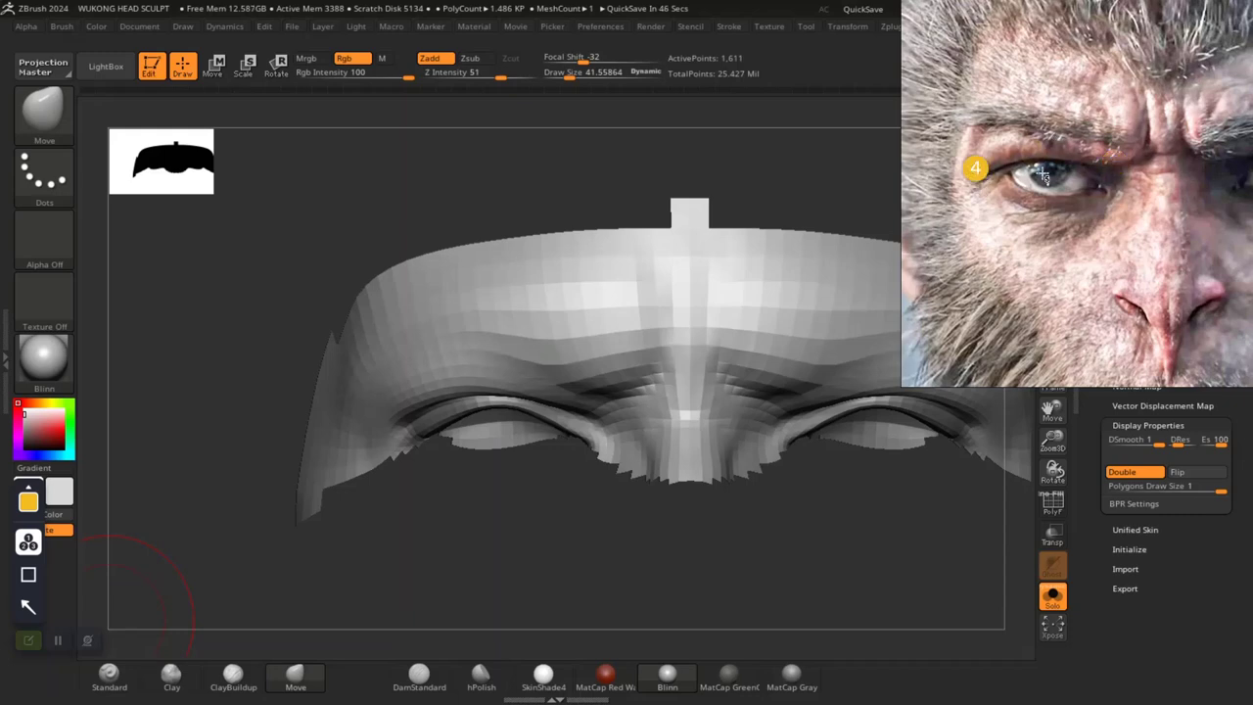
pyautogui.click(1102, 174)
pyautogui.click(1109, 168)
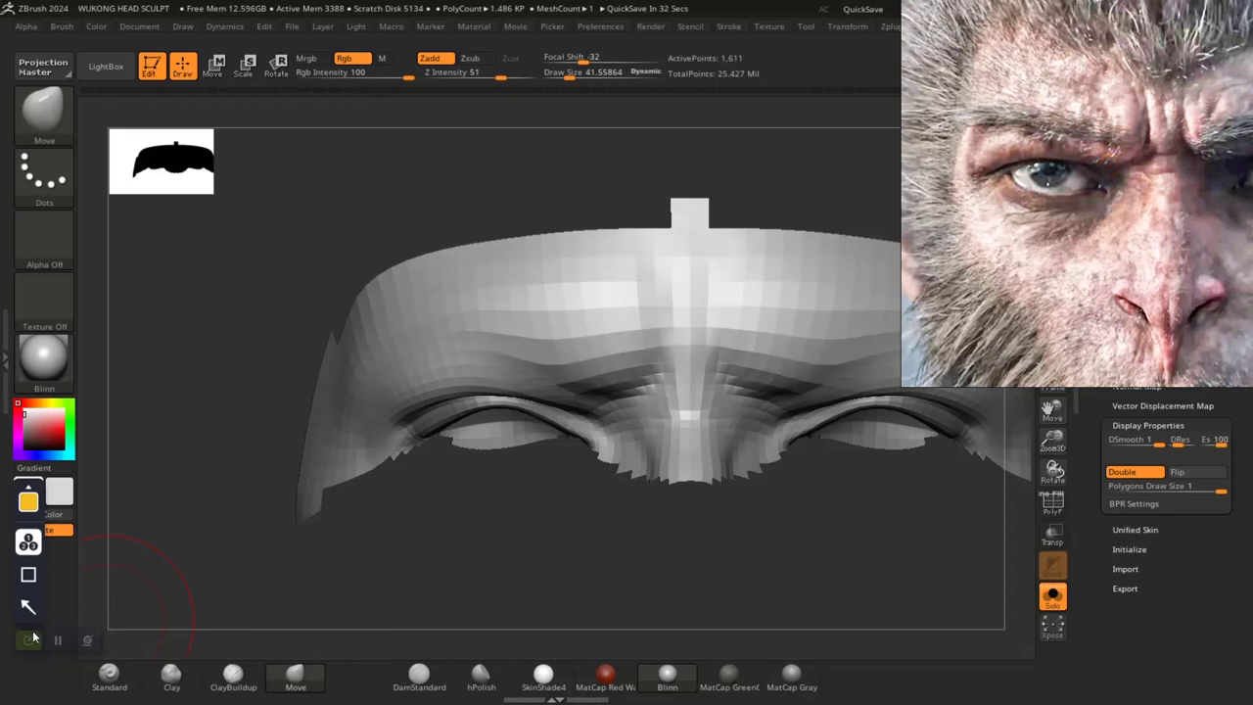
pyautogui.click(30, 638)
# Reshape the upper eyelid crease and inner brow fold with the Move brush, reducing Draw Size to 33.04633
pyautogui.moveTo(501, 520)
pyautogui.mouseDown()
pyautogui.moveTo(512, 512)
pyautogui.moveTo(539, 590)
pyautogui.moveTo(518, 551)
pyautogui.moveTo(532, 546)
pyautogui.moveTo(601, 607)
pyautogui.moveTo(455, 475)
pyautogui.mouseUp()
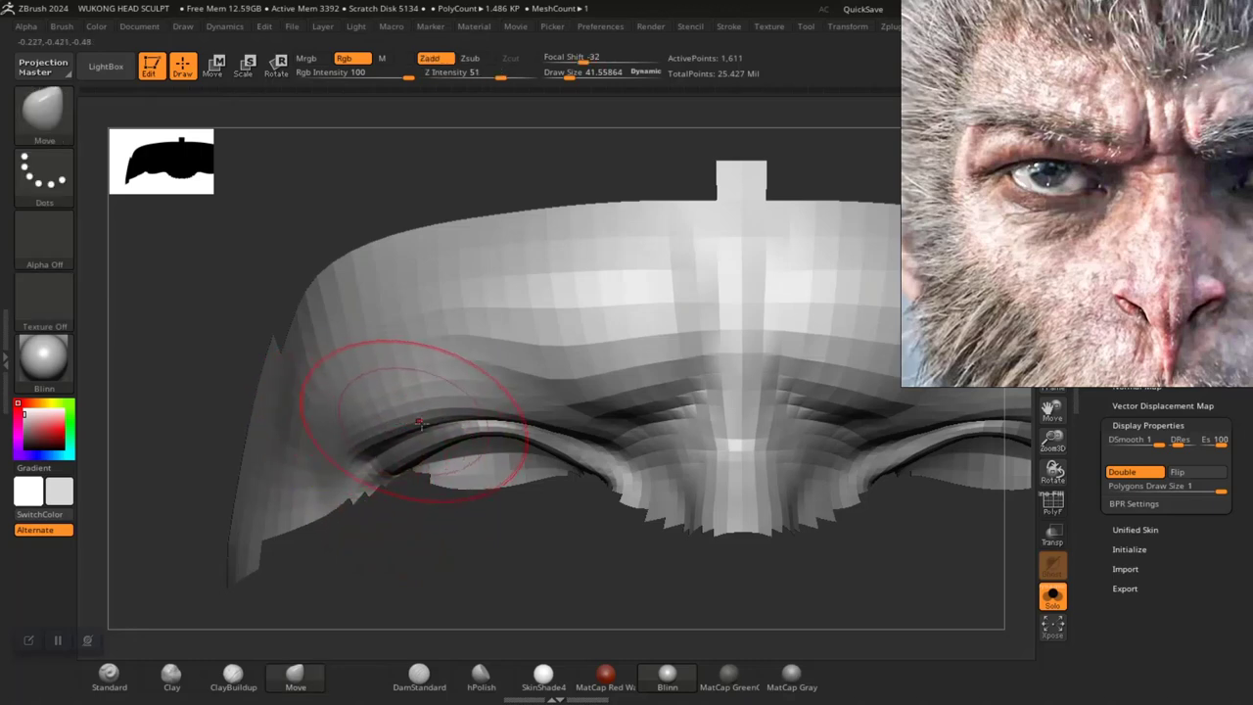
pyautogui.moveTo(497, 529)
pyautogui.mouseDown()
pyautogui.moveTo(568, 546)
pyautogui.moveTo(577, 562)
pyautogui.moveTo(604, 540)
pyautogui.moveTo(461, 518)
pyautogui.moveTo(581, 522)
pyautogui.moveTo(559, 520)
pyautogui.moveTo(584, 545)
pyautogui.moveTo(597, 529)
pyautogui.mouseUp()
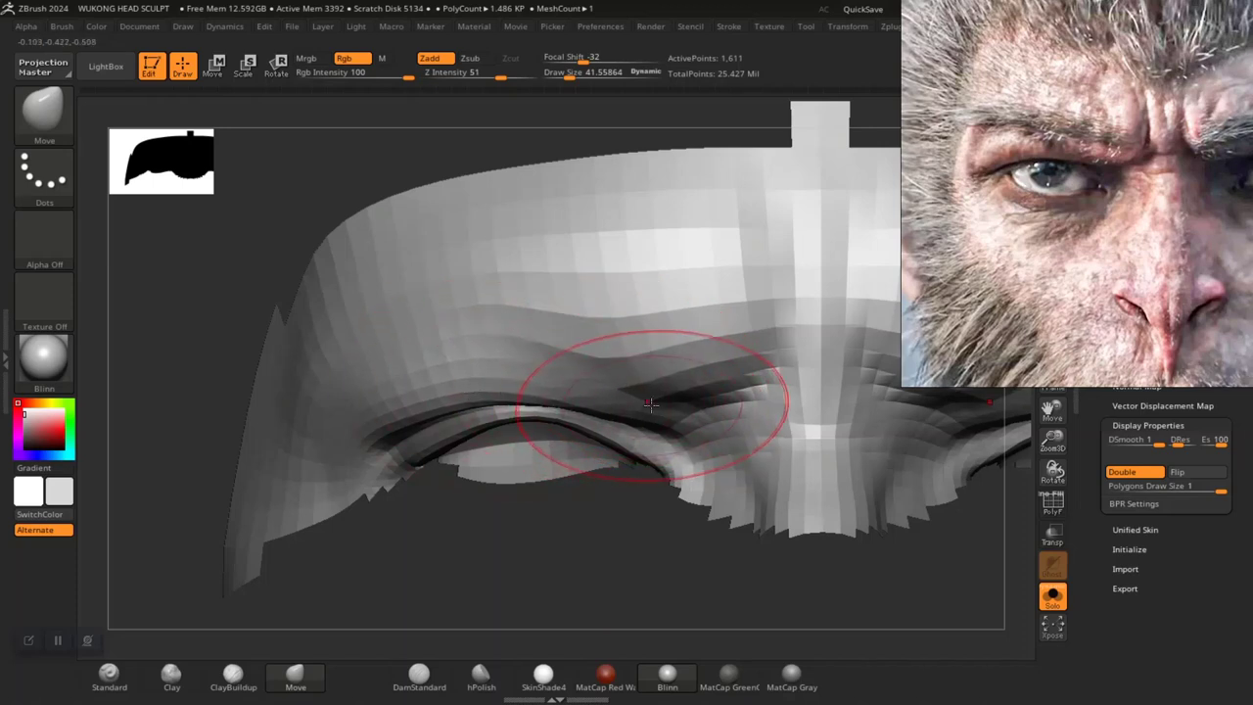
pyautogui.moveTo(602, 537)
pyautogui.mouseDown()
pyautogui.moveTo(613, 539)
pyautogui.moveTo(655, 448)
pyautogui.mouseUp()
pyautogui.press('space')
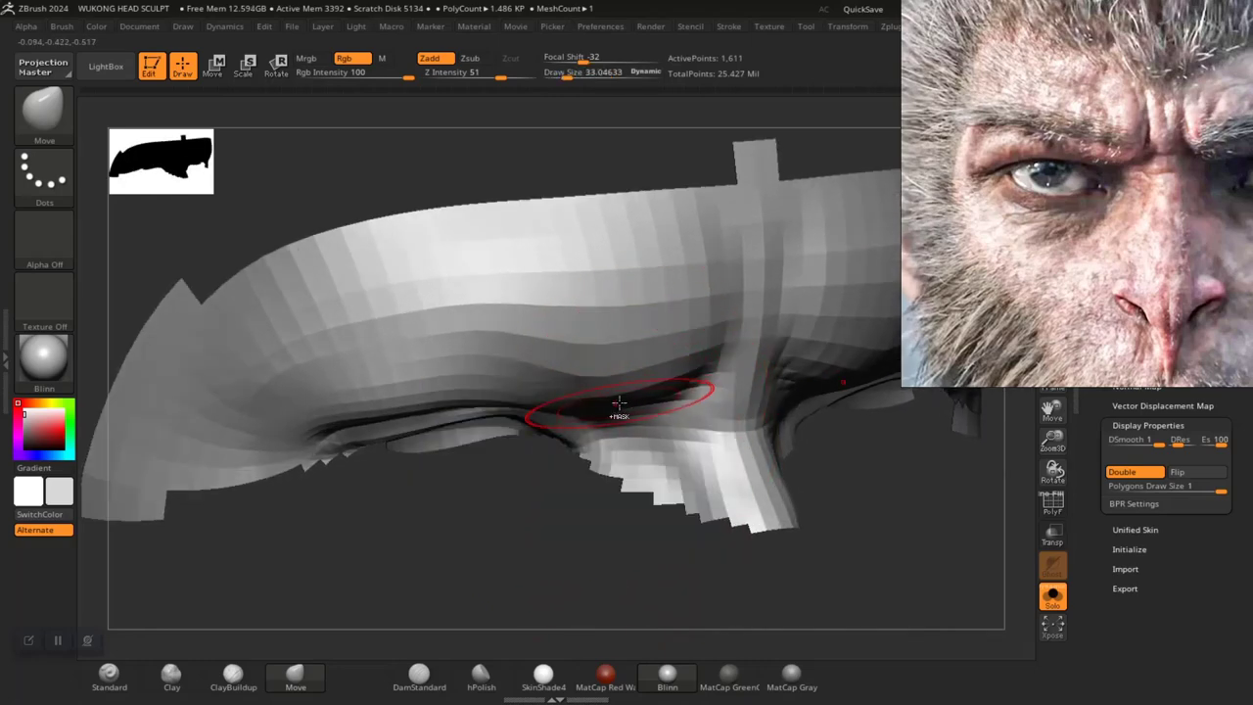
pyautogui.moveTo(612, 548)
pyautogui.mouseDown()
pyautogui.moveTo(549, 526)
pyautogui.moveTo(595, 509)
pyautogui.mouseUp()
# Mask the nose bridge and inner eye area below the brows with a lasso and soften the mask
pyautogui.press('ctrl')
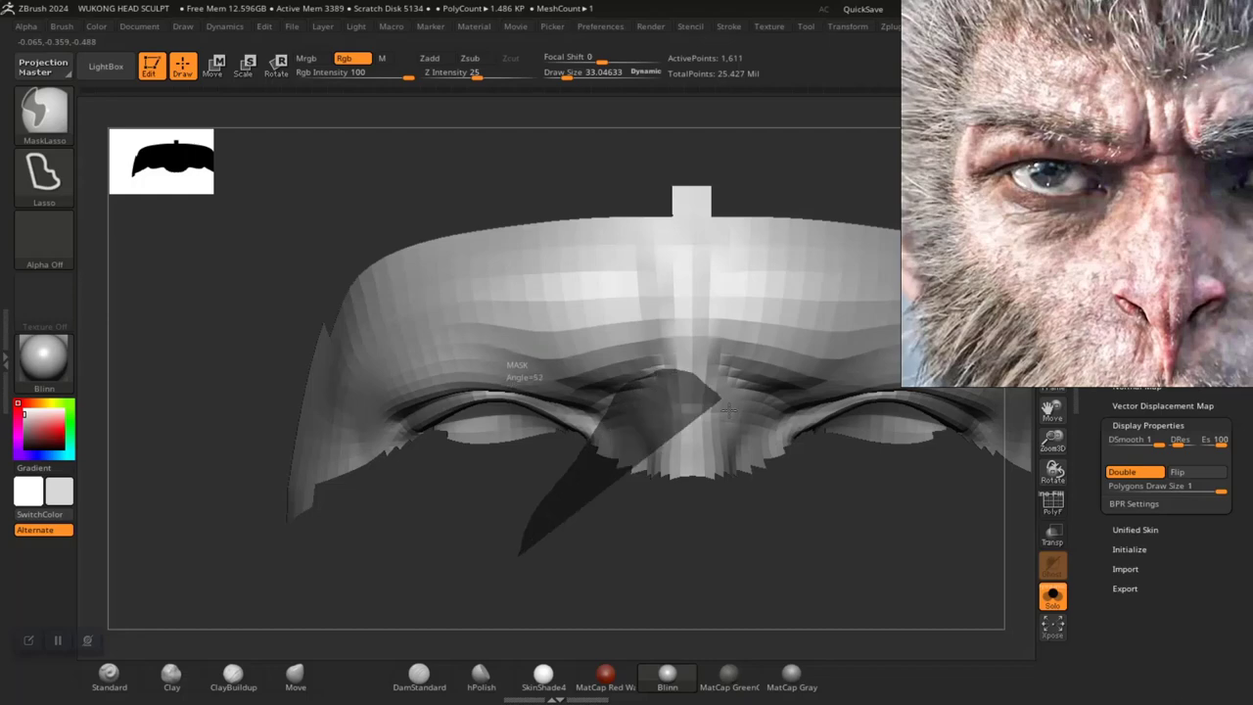
pyautogui.keyDown('ctrl'); pyautogui.moveTo(728, 410); pyautogui.dragTo(757, 595); pyautogui.keyUp('ctrl')
pyautogui.moveTo(643, 532)
pyautogui.mouseDown()
pyautogui.moveTo(593, 532)
pyautogui.moveTo(643, 517)
pyautogui.mouseUp()
pyautogui.keyDown('ctrl'); pyautogui.click(643, 433); pyautogui.keyUp('ctrl')
# Pull the inner brows down towards the nose bridge with the Move brush at Draw Size 47.78987
pyautogui.keyDown('shift'); pyautogui.moveTo(596, 559); pyautogui.dragTo(560, 534); pyautogui.keyUp('shift')
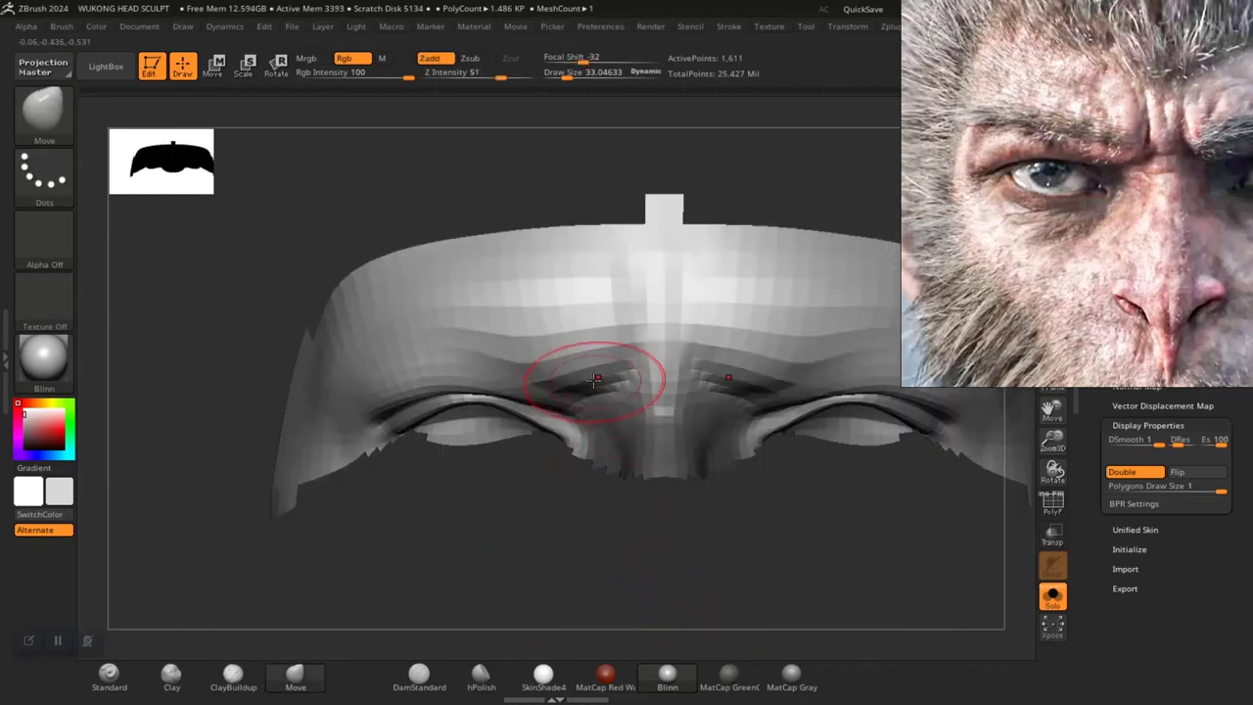
pyautogui.press('space')
pyautogui.moveTo(595, 379); pyautogui.dragTo(615, 379)
pyautogui.moveTo(558, 504)
pyautogui.mouseDown()
pyautogui.moveTo(574, 506)
pyautogui.moveTo(586, 553)
pyautogui.moveTo(560, 509)
pyautogui.moveTo(585, 607)
pyautogui.moveTo(491, 541)
pyautogui.mouseUp()
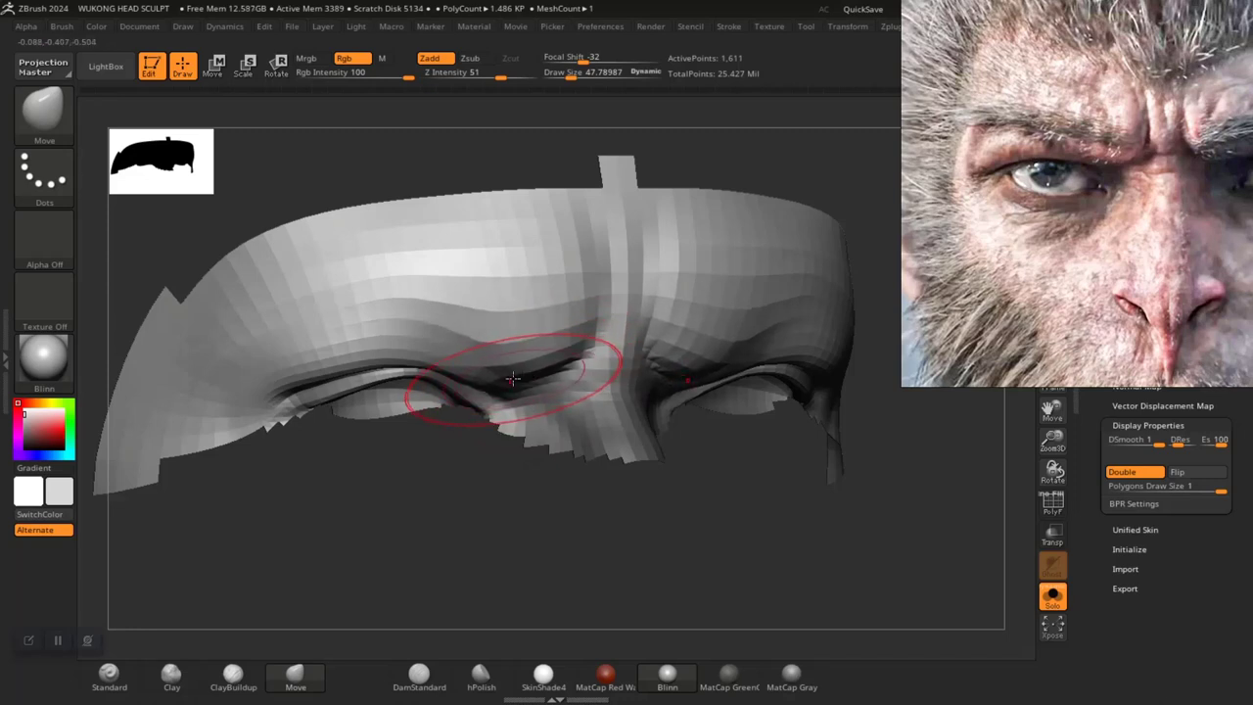
pyautogui.moveTo(469, 520)
pyautogui.keyDown('shift'); pyautogui.mouseDown()
pyautogui.moveTo(447, 490)
pyautogui.moveTo(512, 505)
pyautogui.moveTo(574, 576)
pyautogui.moveTo(581, 437)
pyautogui.mouseUp(); pyautogui.keyUp('shift')
# Reveal the full head and inspect the brow and eyes from the front and in profile
pyautogui.keyDown('ctrl'); pyautogui.keyDown('shift'); pyautogui.click(657, 241); pyautogui.keyUp('shift'); pyautogui.keyUp('ctrl')
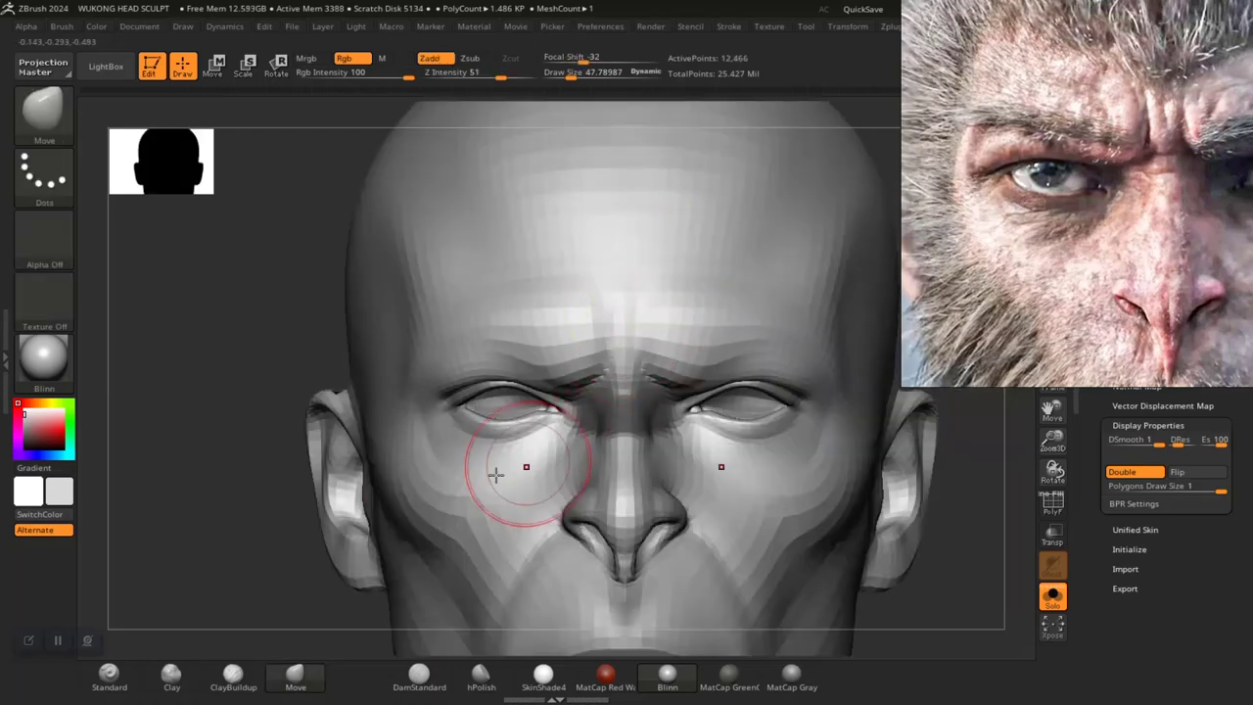
pyautogui.keyDown('alt'); pyautogui.moveTo(242, 468); pyautogui.dragTo(267, 448); pyautogui.keyUp('alt')
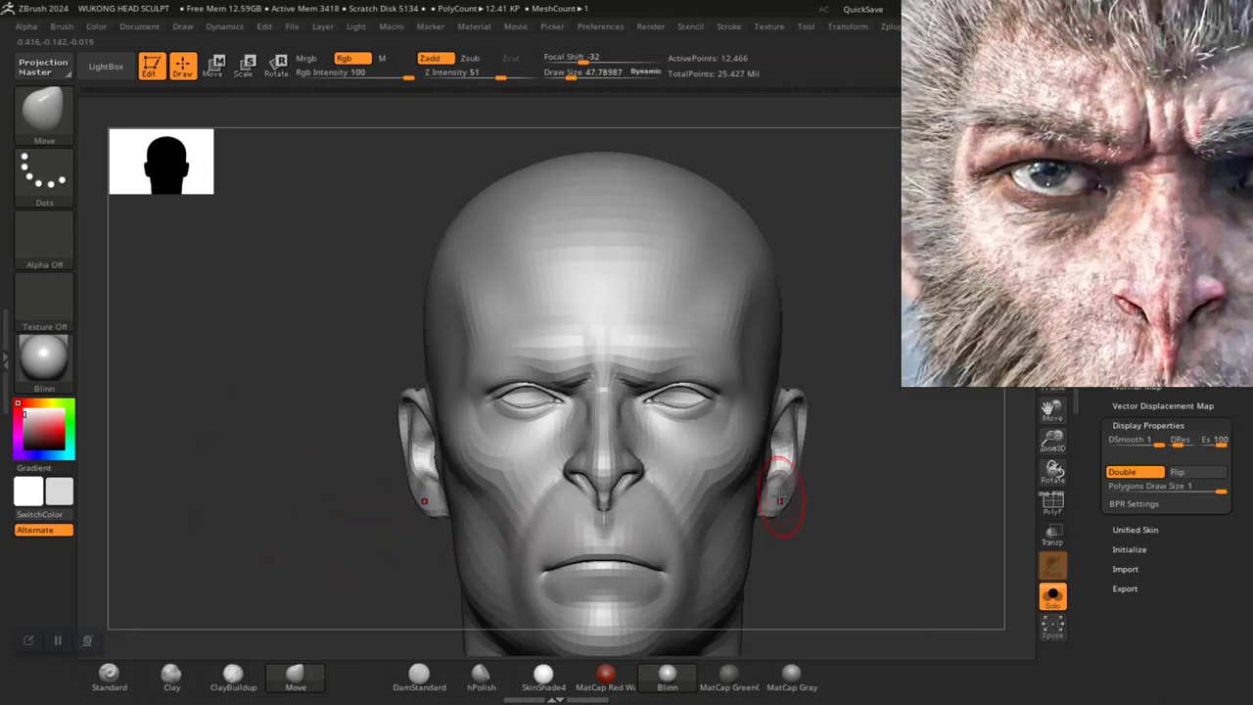
pyautogui.moveTo(880, 515)
pyautogui.keyDown('alt'); pyautogui.mouseDown()
pyautogui.moveTo(864, 508)
pyautogui.moveTo(886, 593)
pyautogui.mouseUp(); pyautogui.keyUp('alt')
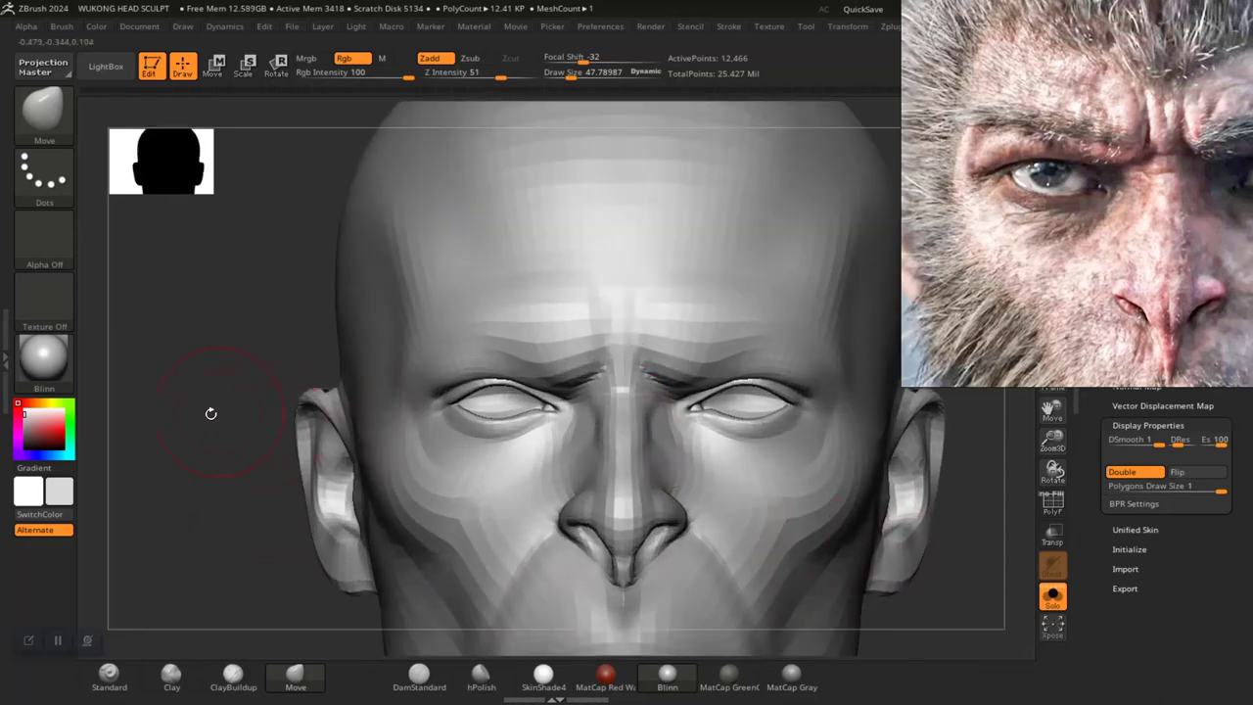
pyautogui.keyDown('alt'); pyautogui.moveTo(211, 413); pyautogui.dragTo(427, 438); pyautogui.keyUp('alt')
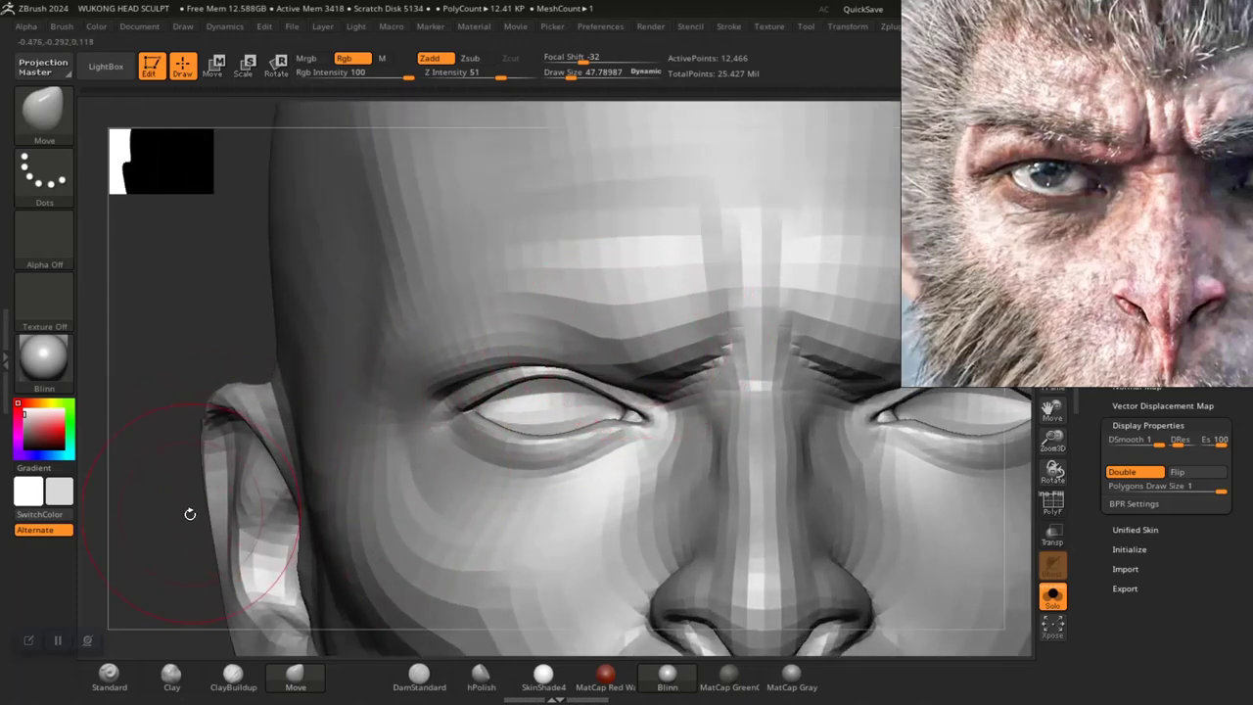
pyautogui.moveTo(163, 525)
pyautogui.keyDown('alt'); pyautogui.mouseDown()
pyautogui.moveTo(216, 447)
pyautogui.moveTo(302, 470)
pyautogui.mouseUp(); pyautogui.keyUp('alt')
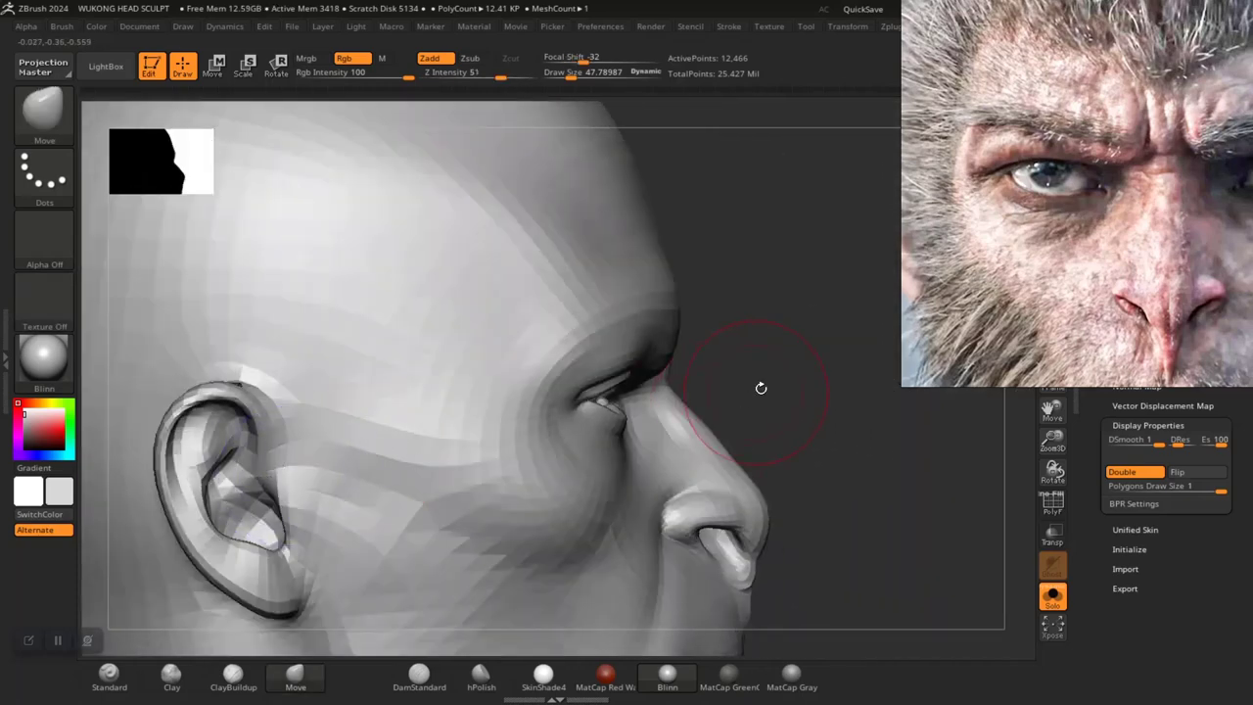
pyautogui.moveTo(761, 385); pyautogui.dragTo(599, 405)
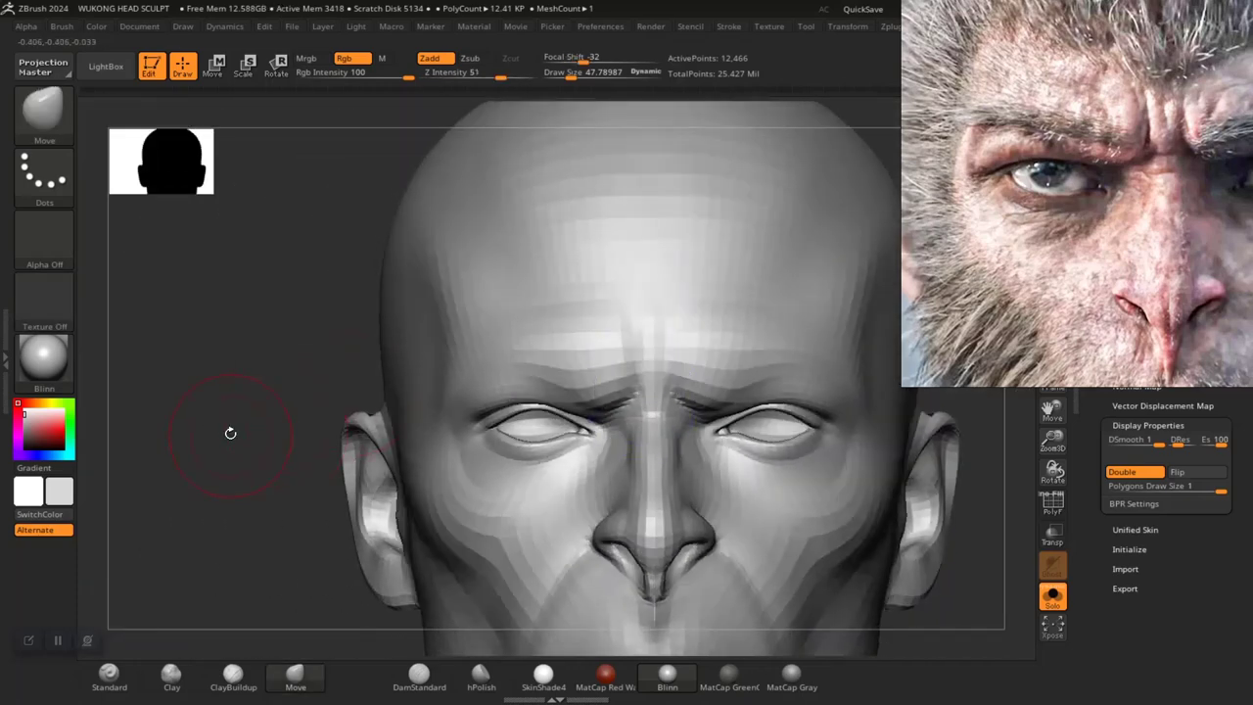
pyautogui.keyDown('alt'); pyautogui.moveTo(229, 433); pyautogui.dragTo(263, 524); pyautogui.keyUp('alt')
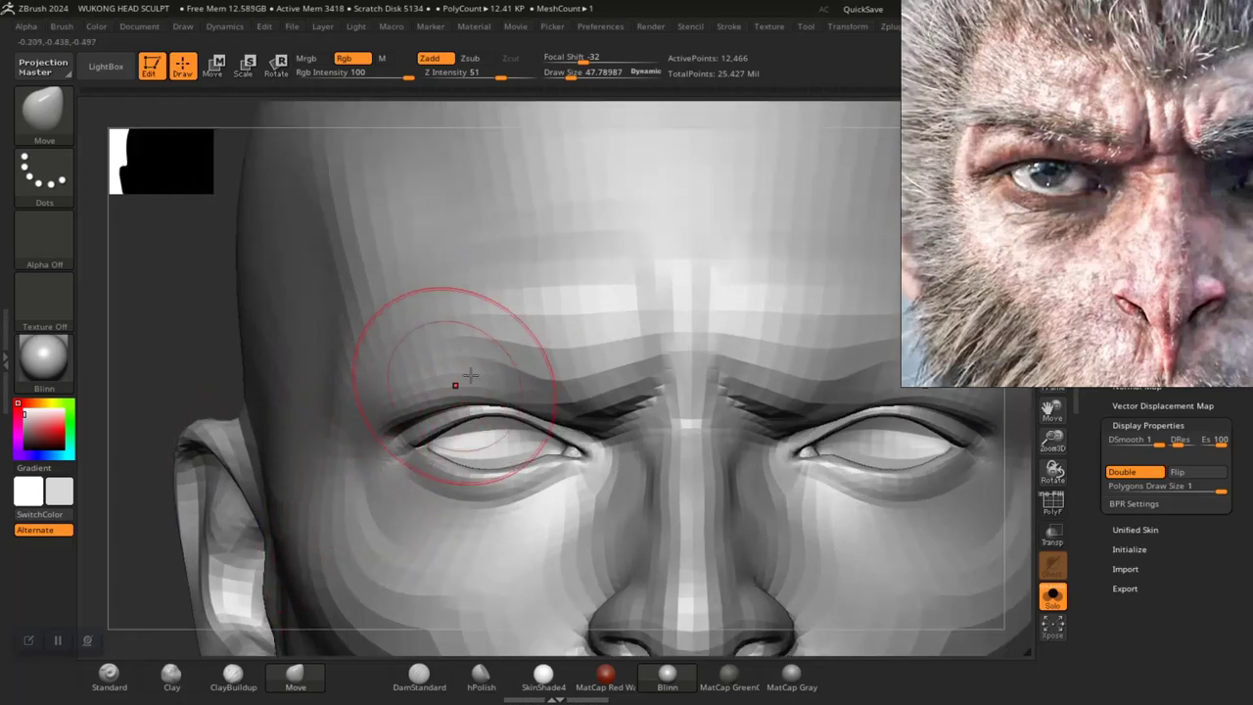
# Isolate the brow area, build up the inner brow with the Clay brush at Draw Size 38.60993, and smooth it
pyautogui.keyDown('ctrl'); pyautogui.keyDown('shift'); pyautogui.click(528, 337); pyautogui.keyUp('shift'); pyautogui.keyUp('ctrl')
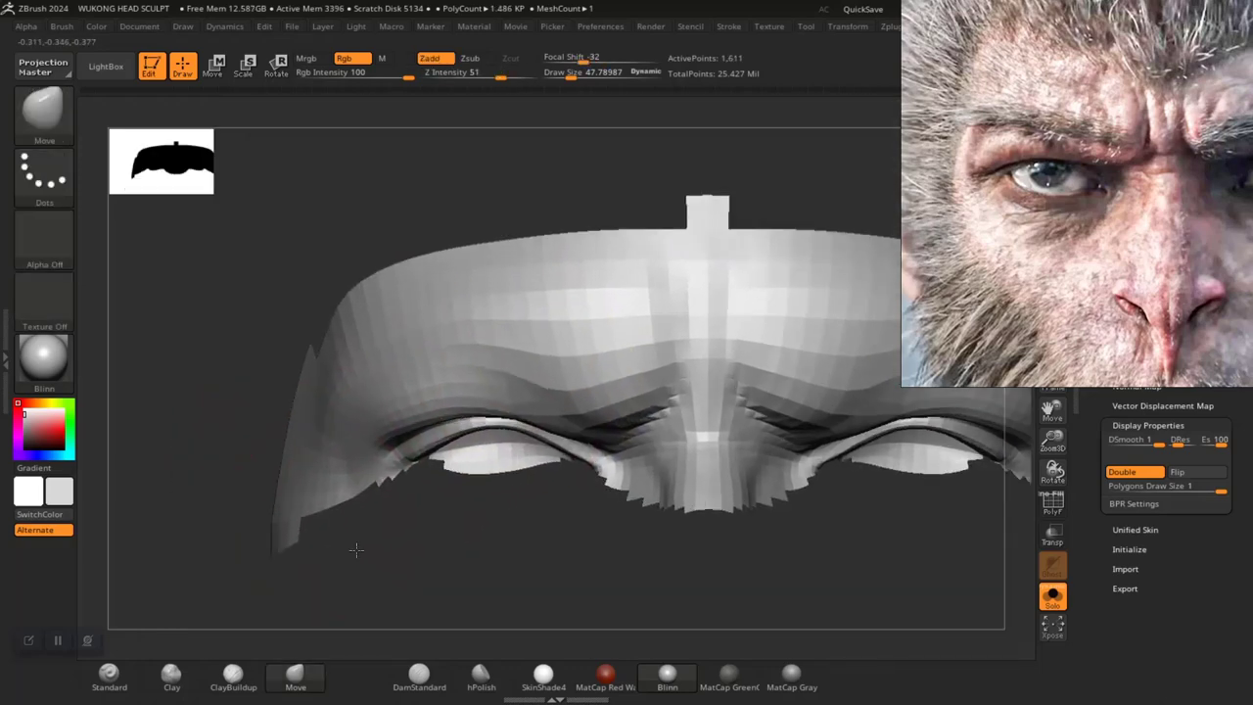
pyautogui.moveTo(357, 549); pyautogui.dragTo(391, 519)
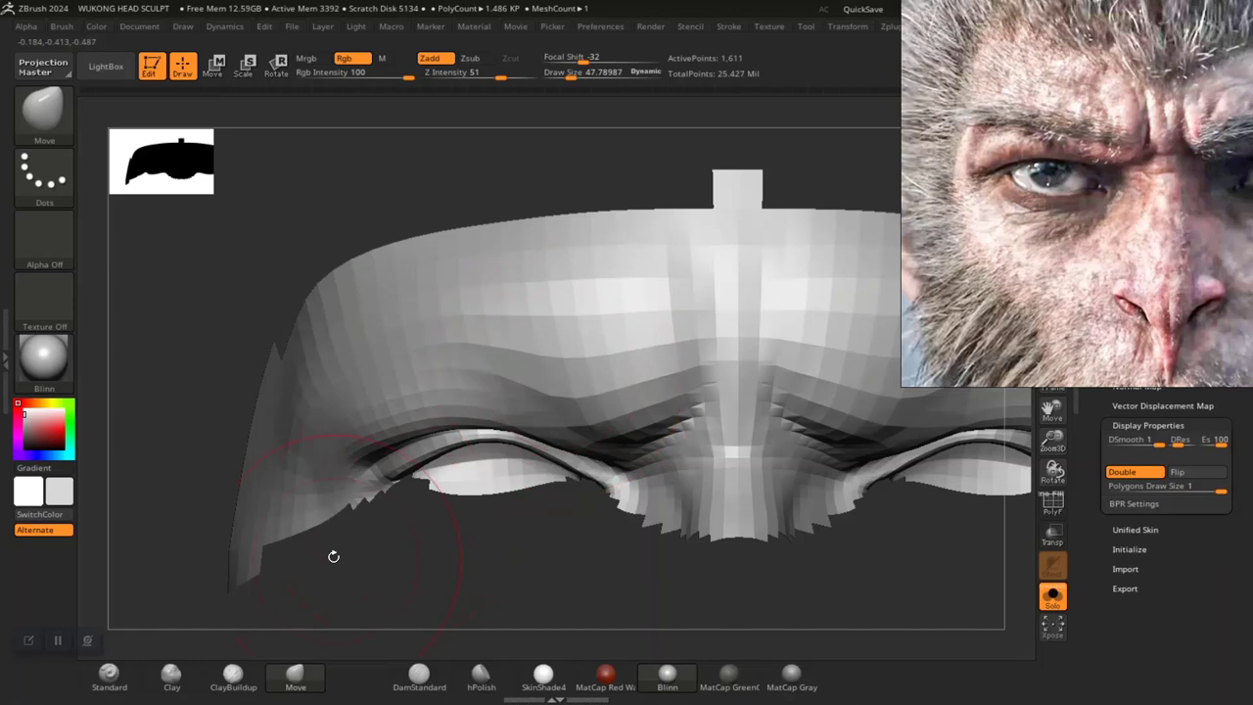
pyautogui.click(171, 676)
pyautogui.moveTo(427, 582); pyautogui.dragTo(521, 609)
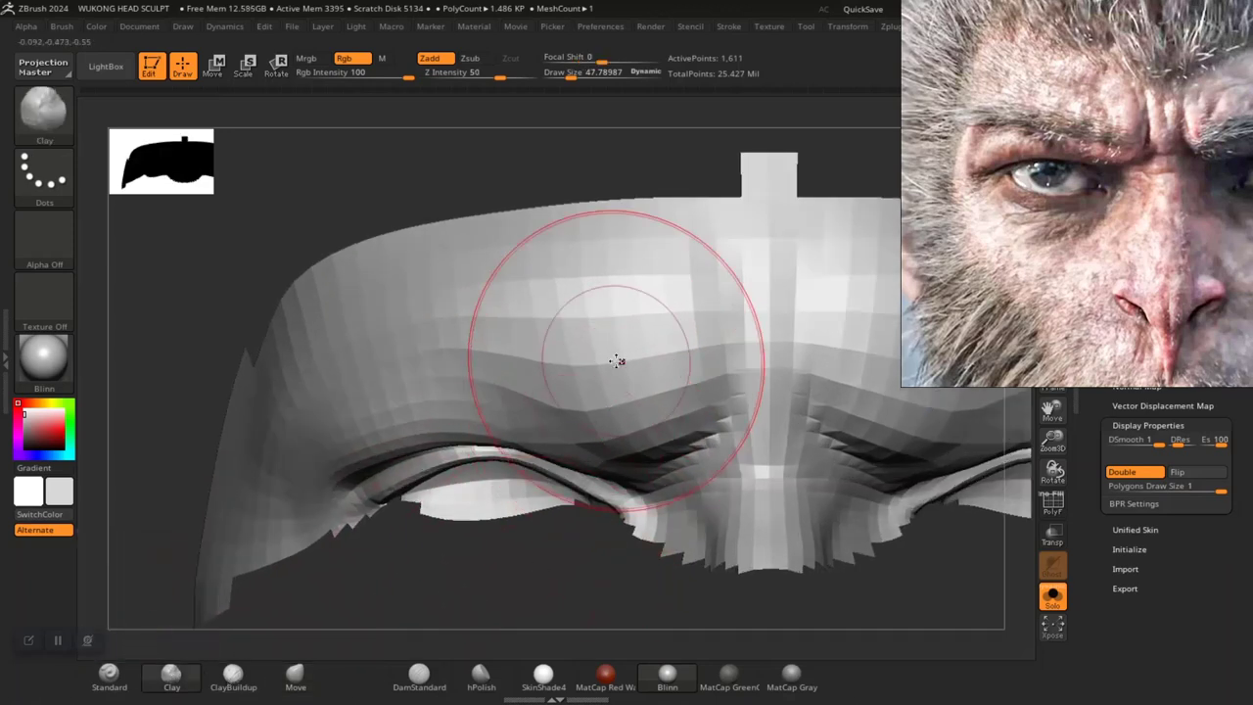
pyautogui.press('space')
pyautogui.moveTo(616, 358); pyautogui.dragTo(611, 359)
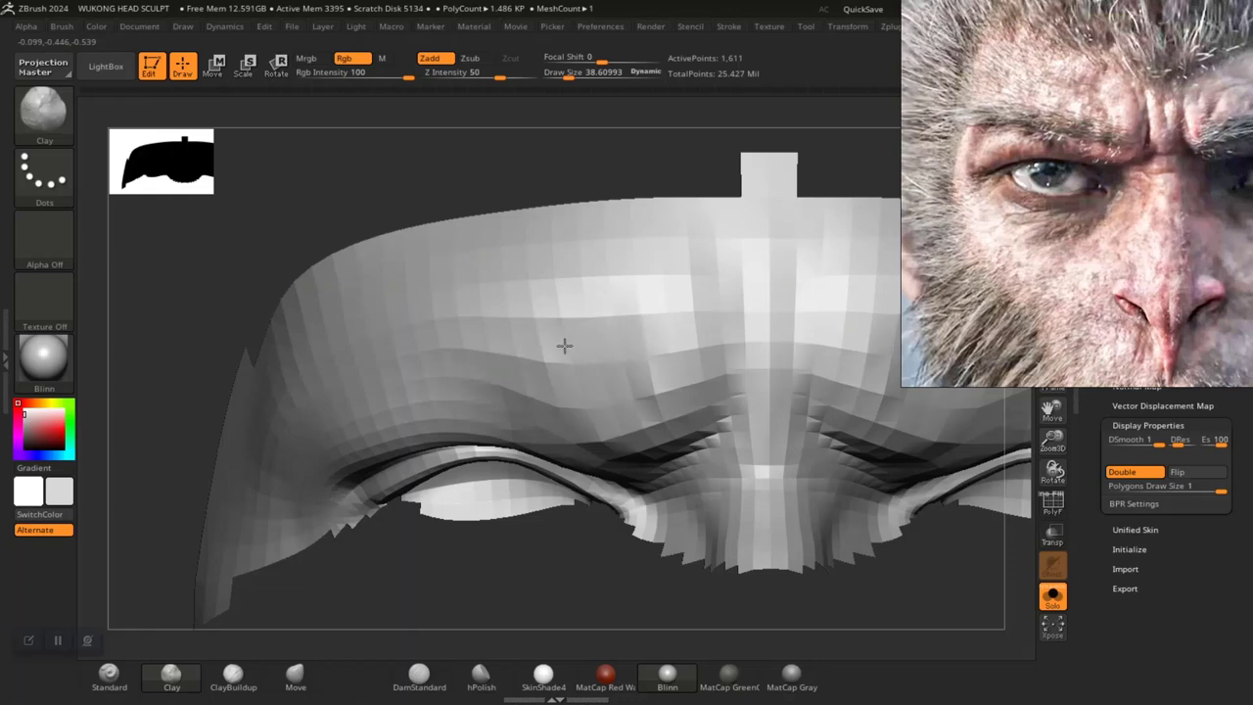
pyautogui.keyDown('shift'); pyautogui.moveTo(551, 362); pyautogui.dragTo(536, 344); pyautogui.keyUp('shift')
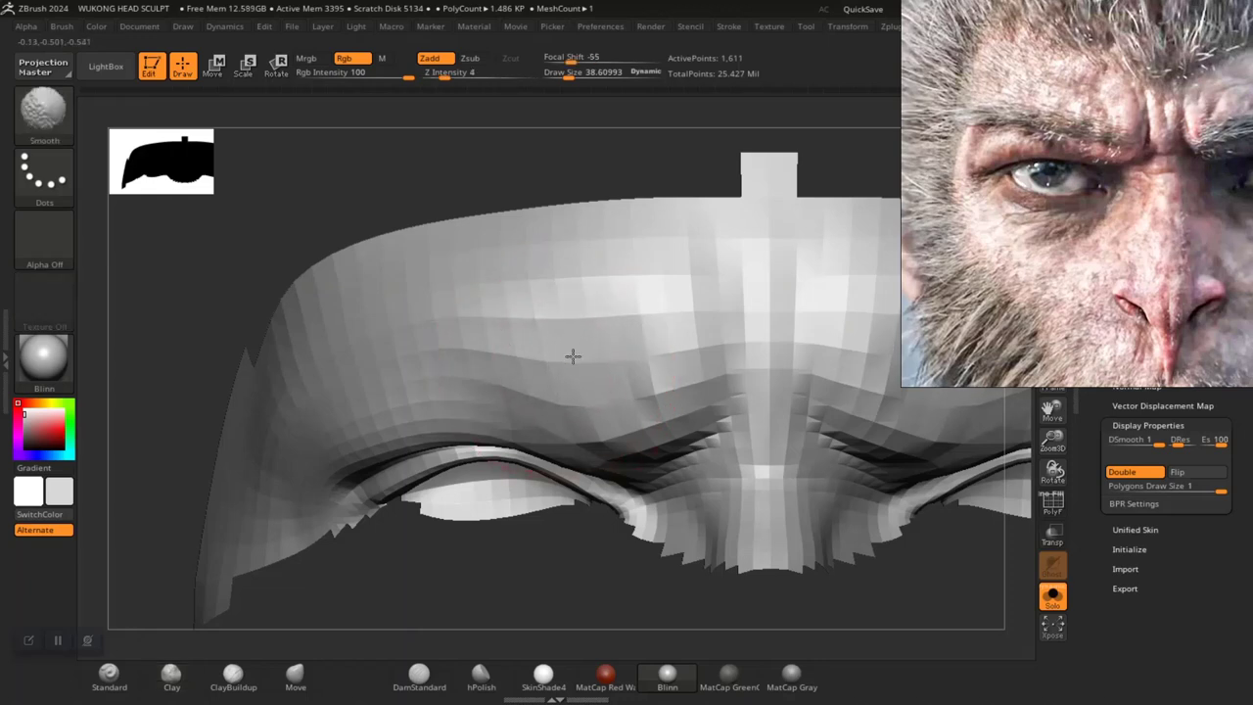
# Raise the mesh by one subdivision level and isolate the brow and eye region
pyautogui.moveTo(512, 554)
pyautogui.keyDown('alt'); pyautogui.mouseDown()
pyautogui.moveTo(480, 481)
pyautogui.moveTo(532, 487)
pyautogui.moveTo(559, 556)
pyautogui.moveTo(498, 518)
pyautogui.moveTo(539, 535)
pyautogui.moveTo(512, 518)
pyautogui.moveTo(520, 492)
pyautogui.moveTo(571, 551)
pyautogui.moveTo(554, 578)
pyautogui.moveTo(541, 549)
pyautogui.moveTo(582, 567)
pyautogui.moveTo(565, 483)
pyautogui.mouseUp(); pyautogui.keyUp('alt')
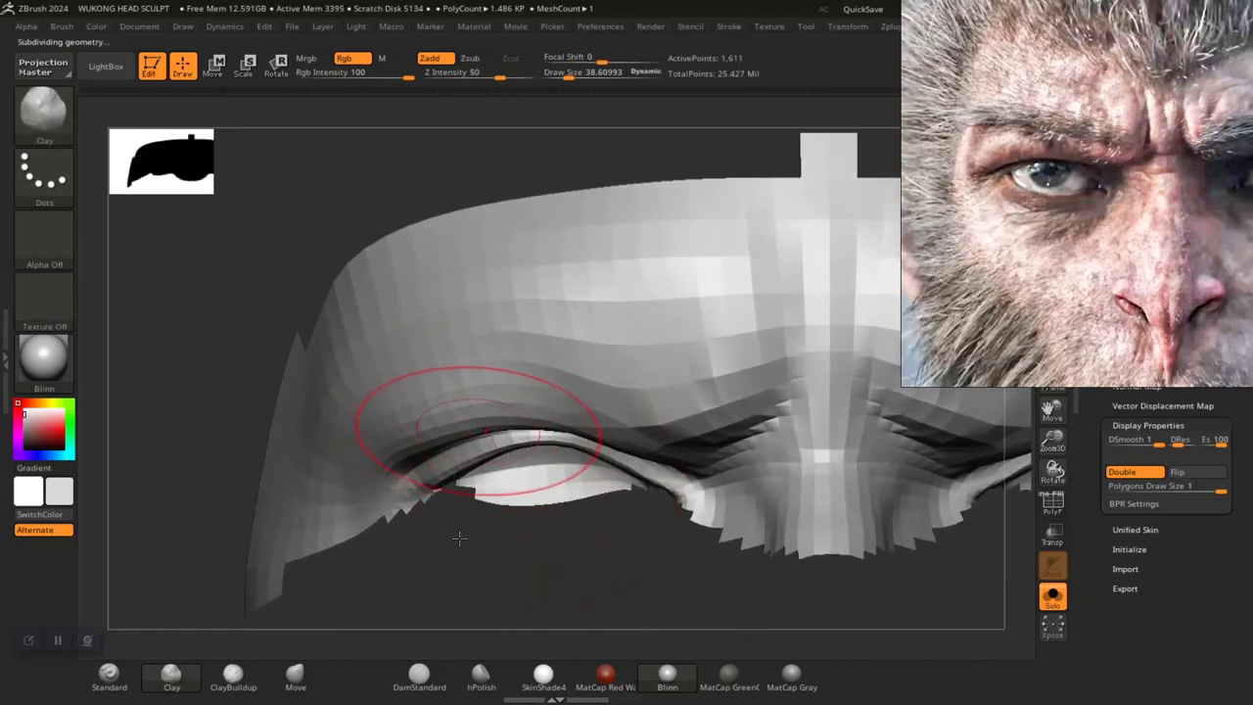
pyautogui.moveTo(481, 545); pyautogui.dragTo(625, 555)
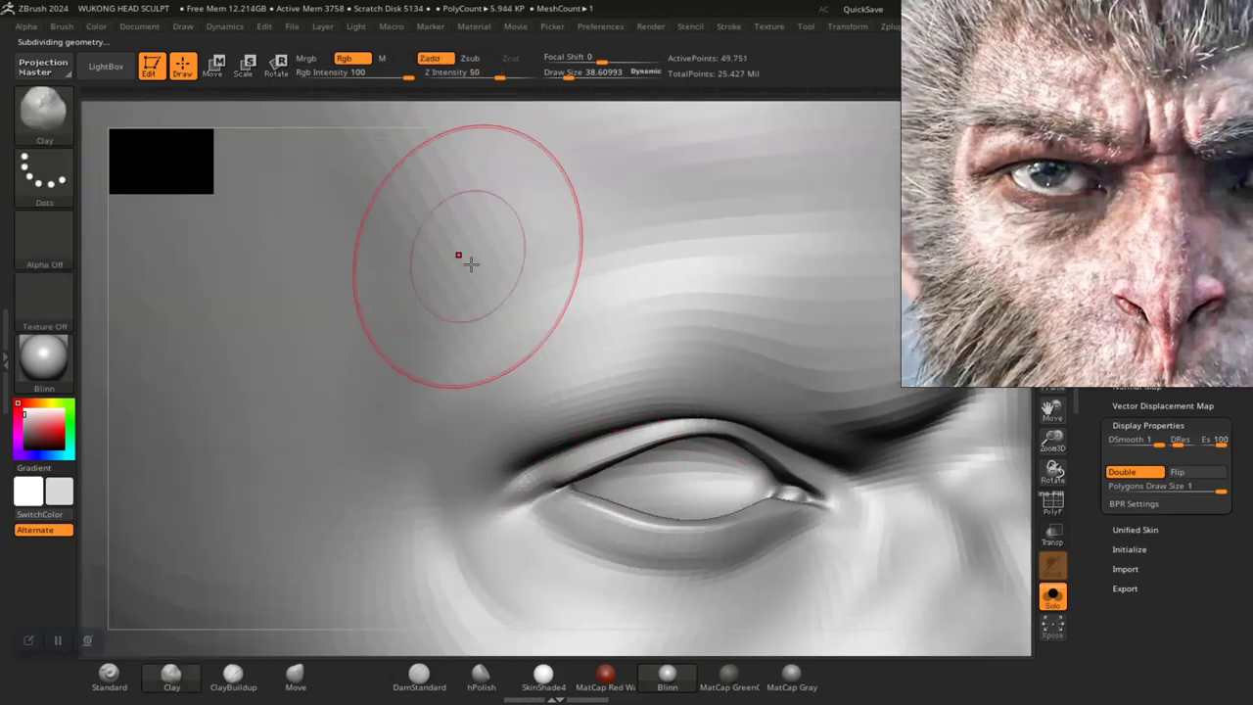
pyautogui.press('ctrl')
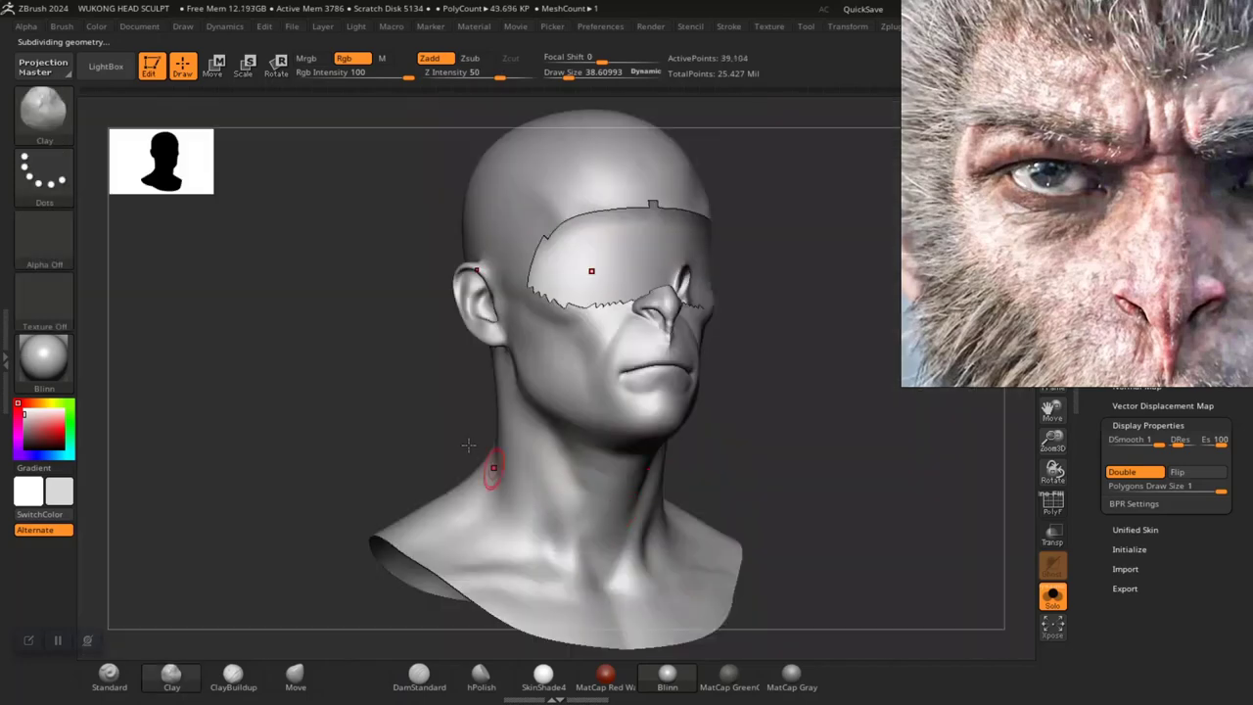
pyautogui.keyDown('ctrl'); pyautogui.keyDown('shift'); pyautogui.moveTo(347, 314); pyautogui.dragTo(376, 358); pyautogui.keyUp('shift'); pyautogui.keyUp('ctrl')
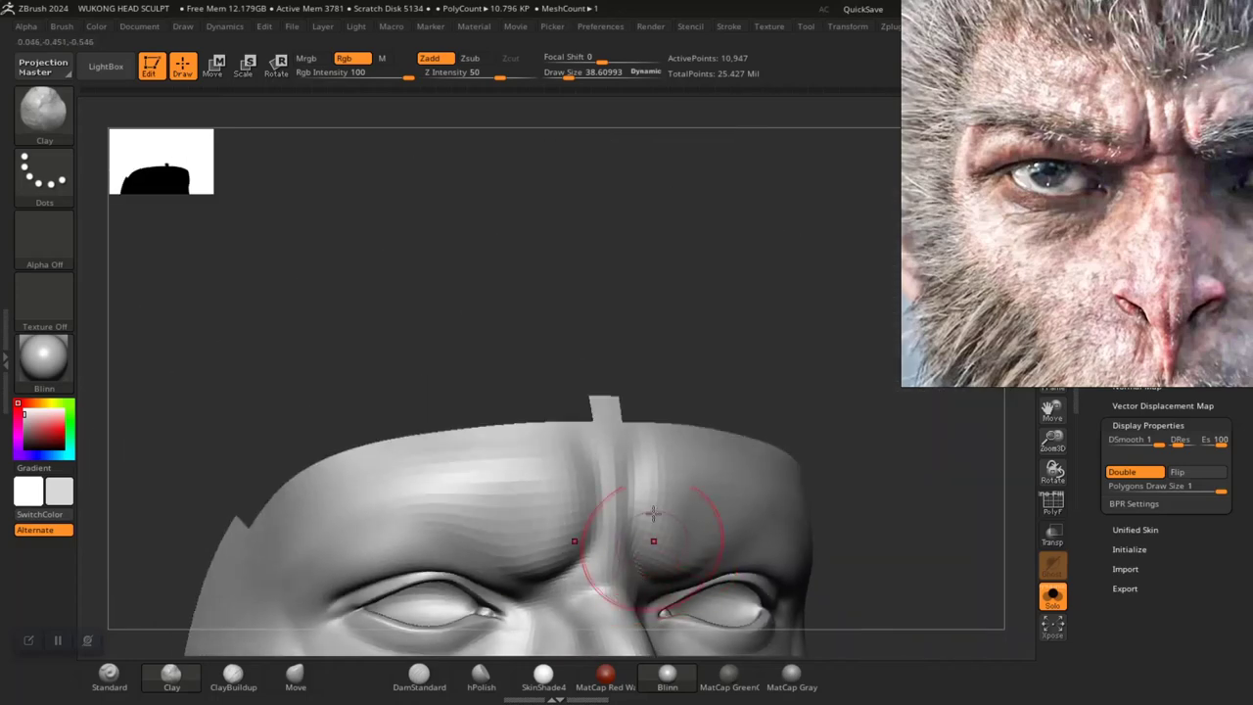
# Switch to the DamStandard brush and set its Draw Size to 25.53547 for work around the brow and eye
pyautogui.moveTo(577, 274); pyautogui.dragTo(672, 250)
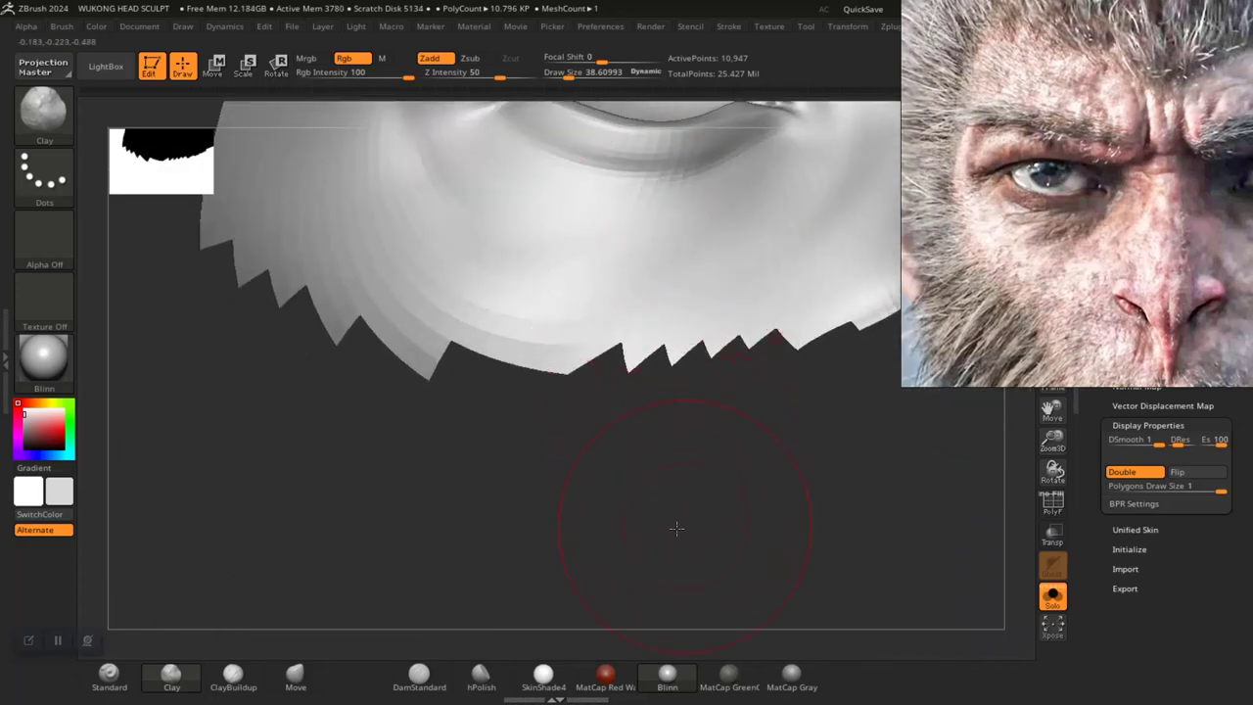
pyautogui.moveTo(672, 531)
pyautogui.mouseDown()
pyautogui.moveTo(659, 581)
pyautogui.moveTo(636, 571)
pyautogui.moveTo(680, 616)
pyautogui.moveTo(665, 587)
pyautogui.mouseUp()
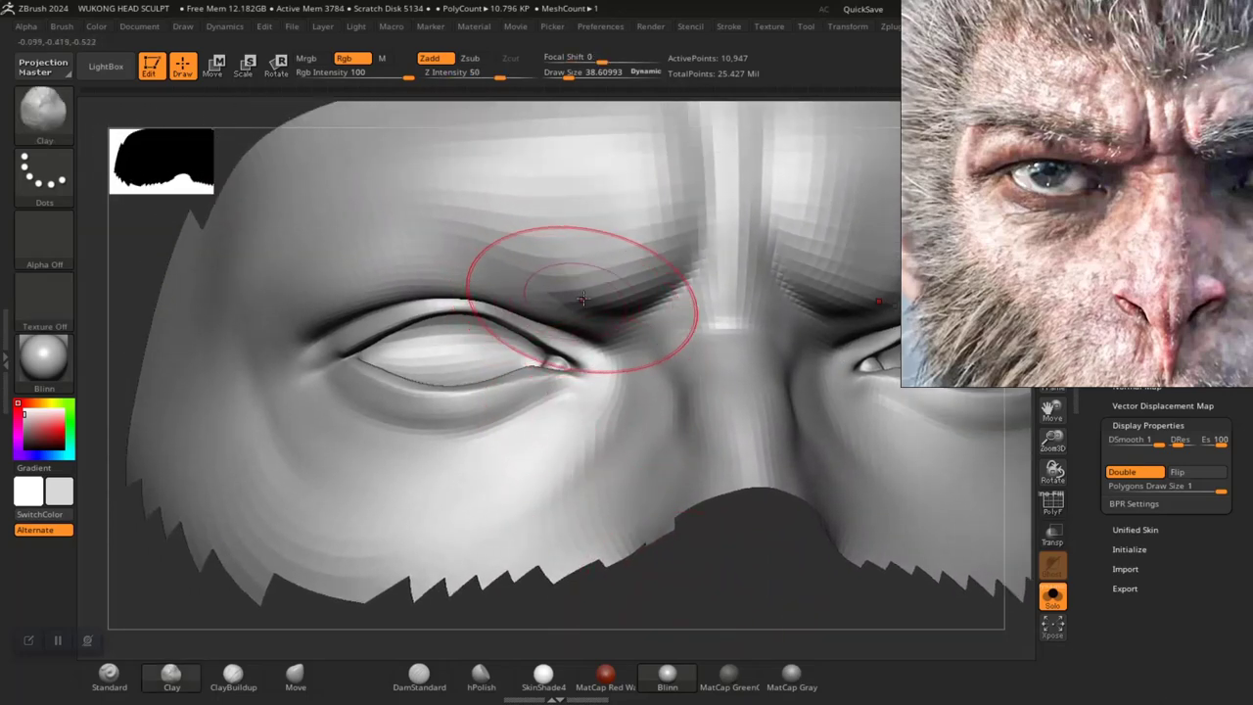
pyautogui.click(419, 679)
pyautogui.press('space')
pyautogui.moveTo(654, 358); pyautogui.dragTo(656, 354)
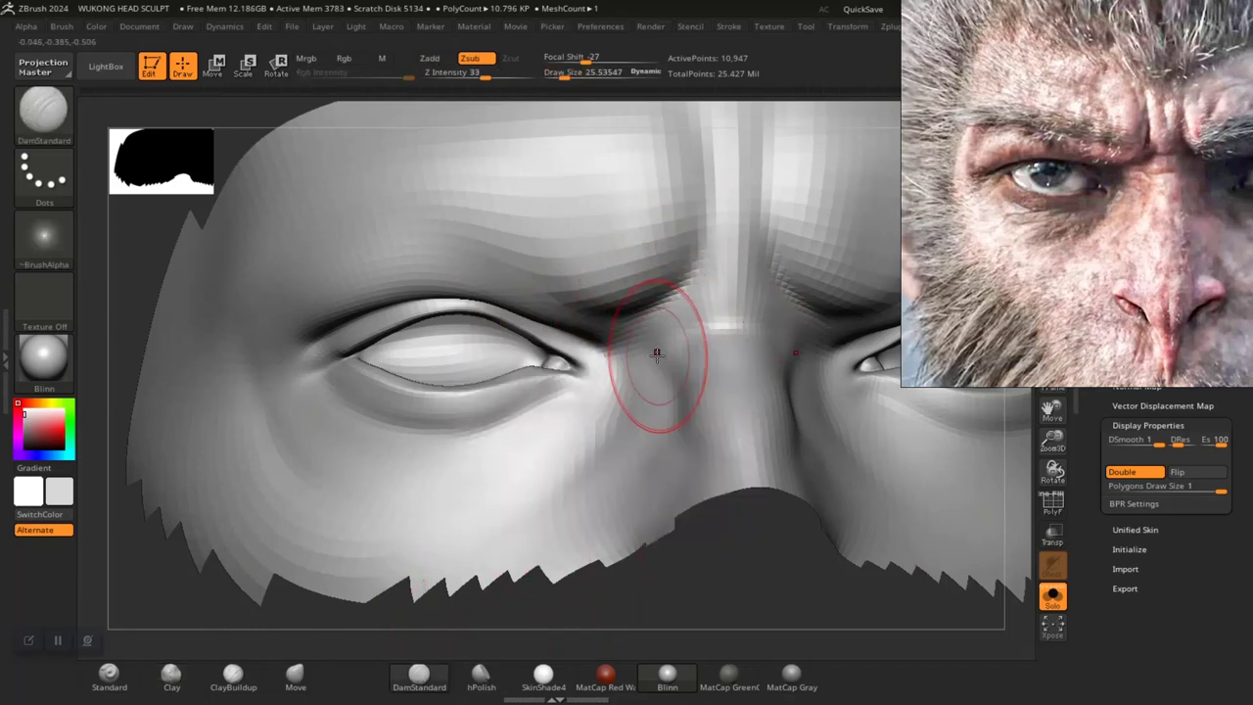
# Browse the reference board for frowning faces and study the brow and inner eye corner in the dark, side-lit portrait
pyautogui.moveTo(1120, 245); pyautogui.dragTo(1127, 496, button='right')
pyautogui.scroll(-8, 1073, 110)
pyautogui.scroll(-3, 1072, 113)
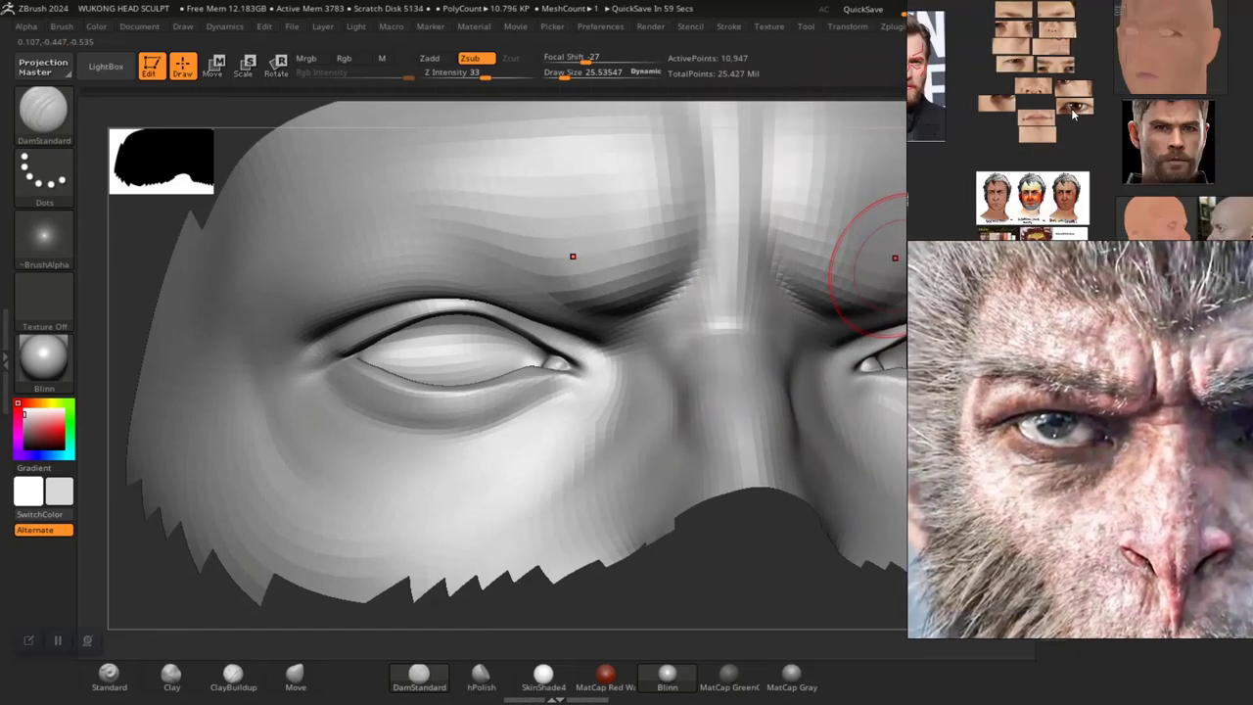
pyautogui.scroll(-6, 1064, 95)
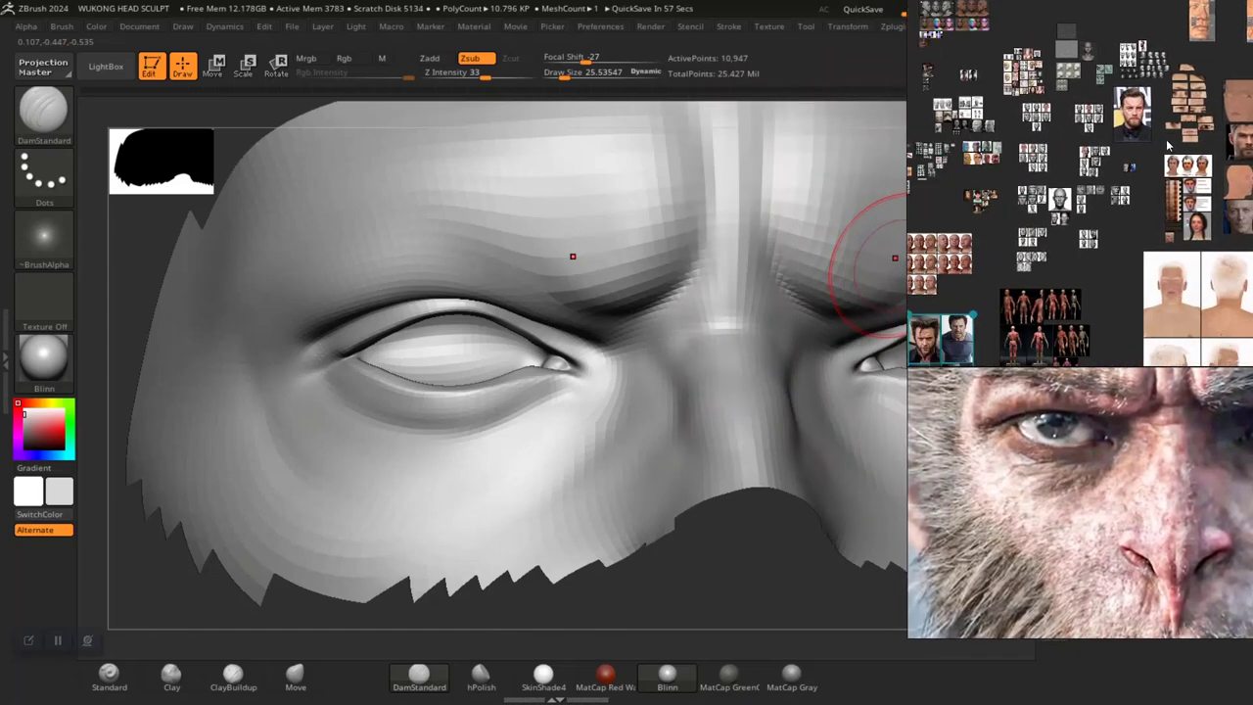
pyautogui.scroll(8, 1112, 219)
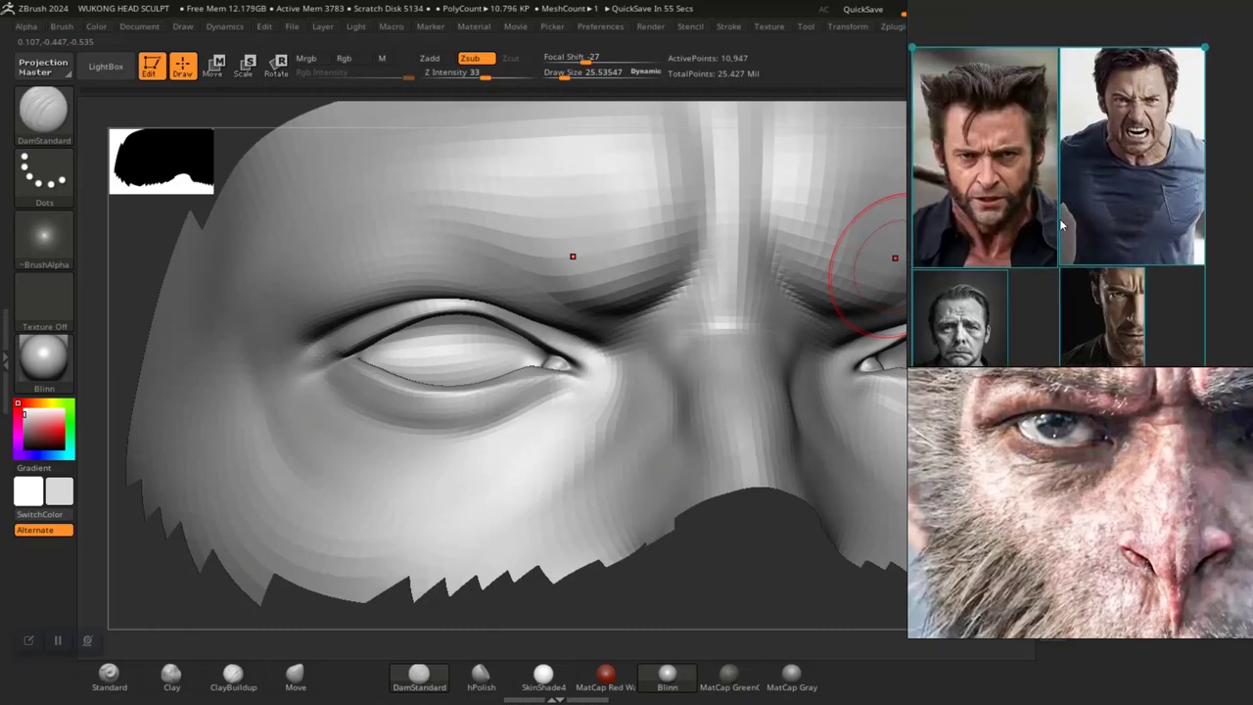
pyautogui.scroll(4, 1053, 176)
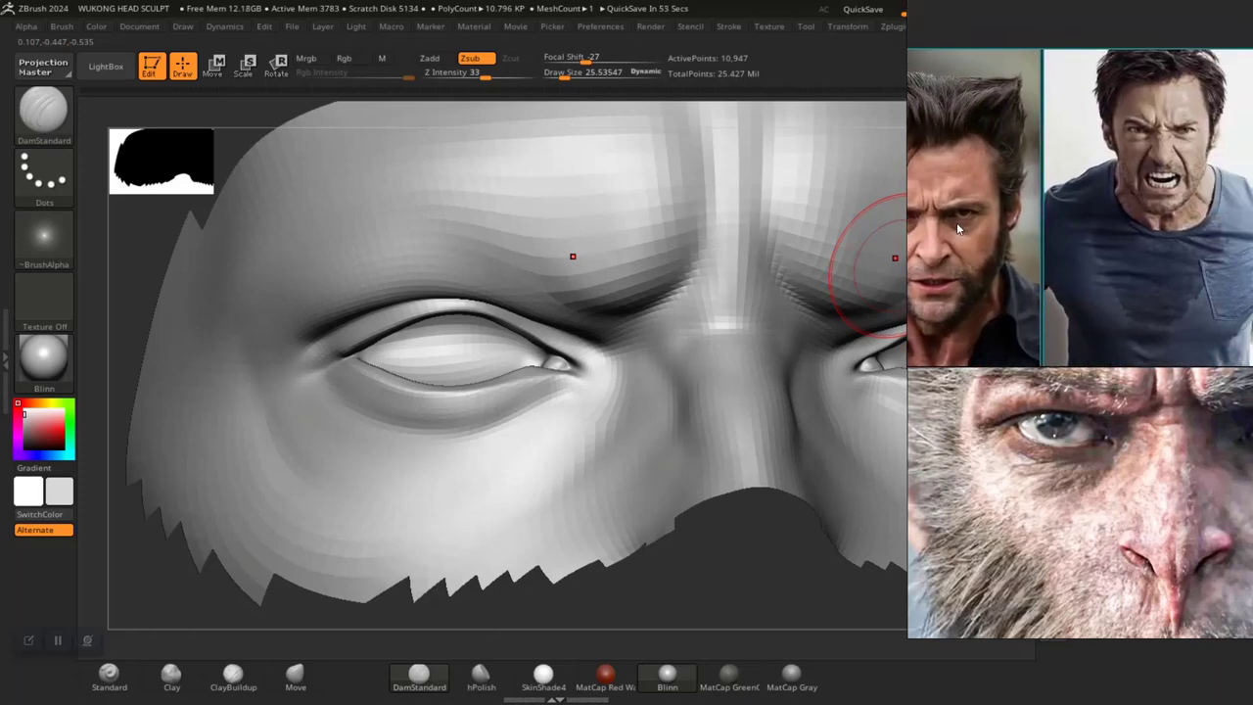
pyautogui.moveTo(964, 336); pyautogui.dragTo(1115, 120, button='middle')
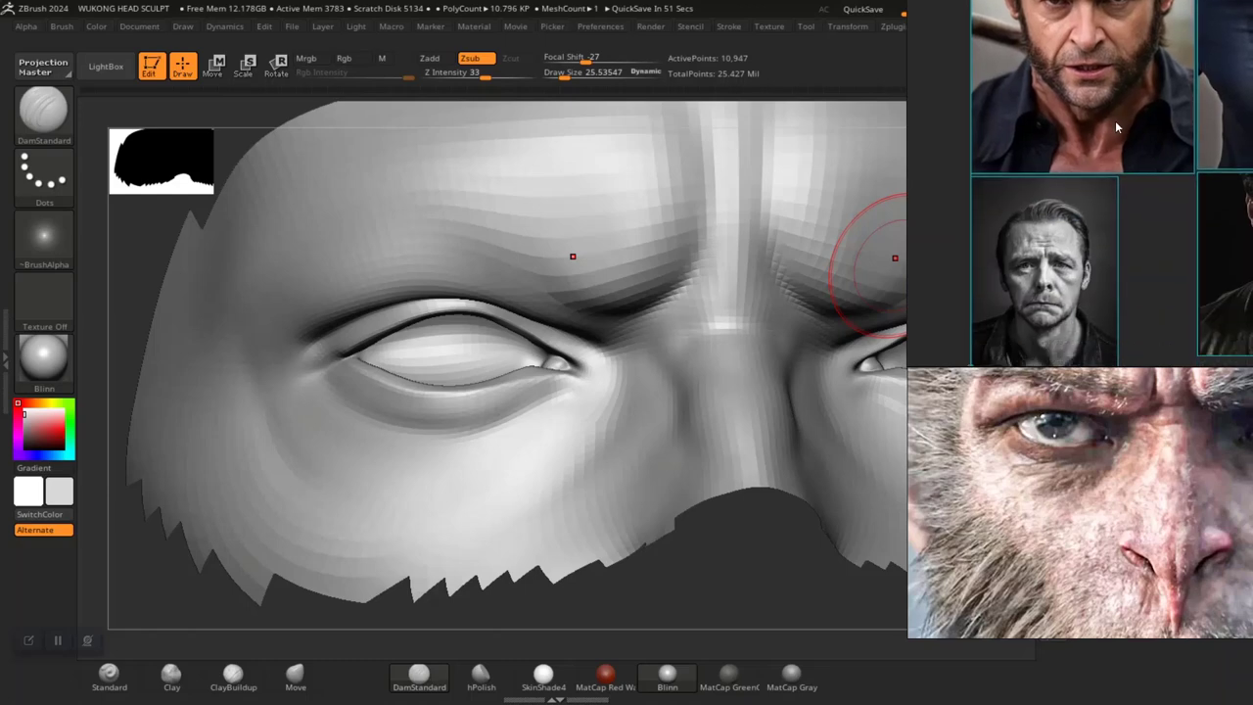
pyautogui.moveTo(1127, 174); pyautogui.dragTo(1003, 186, button='middle')
pyautogui.scroll(8, 1145, 231)
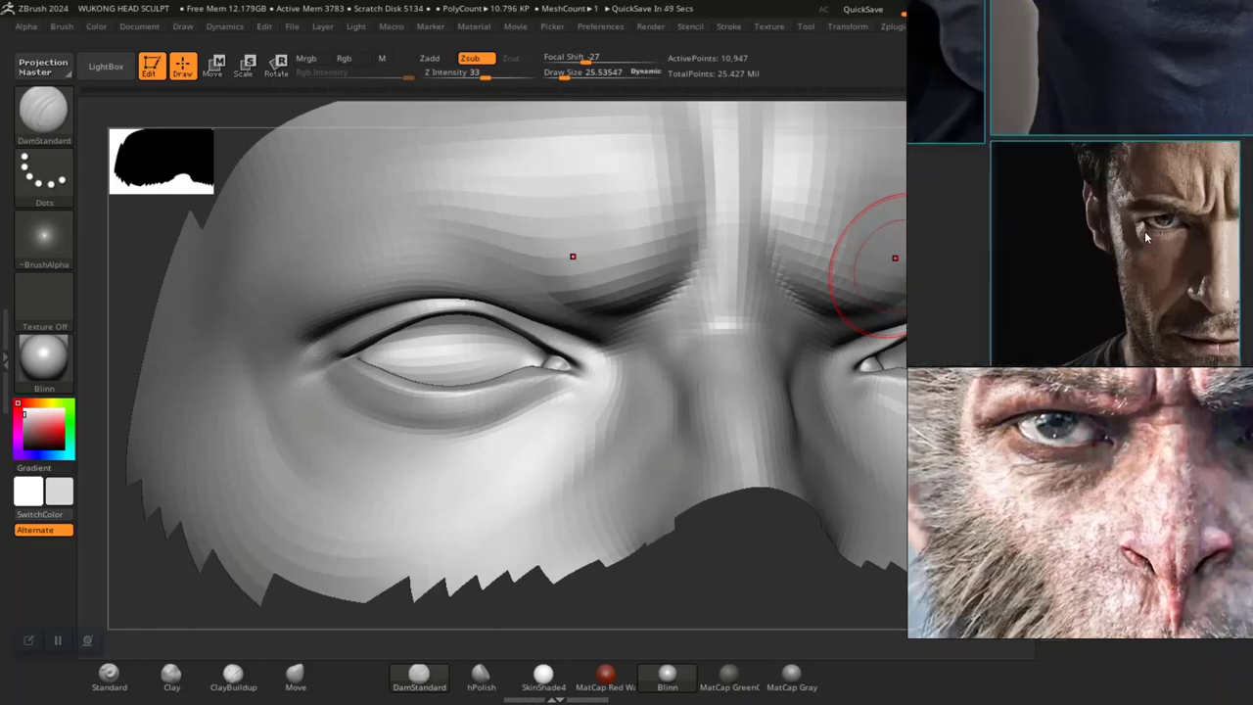
pyautogui.moveTo(1147, 218); pyautogui.dragTo(1025, 248, button='middle')
pyautogui.scroll(3, 1115, 247)
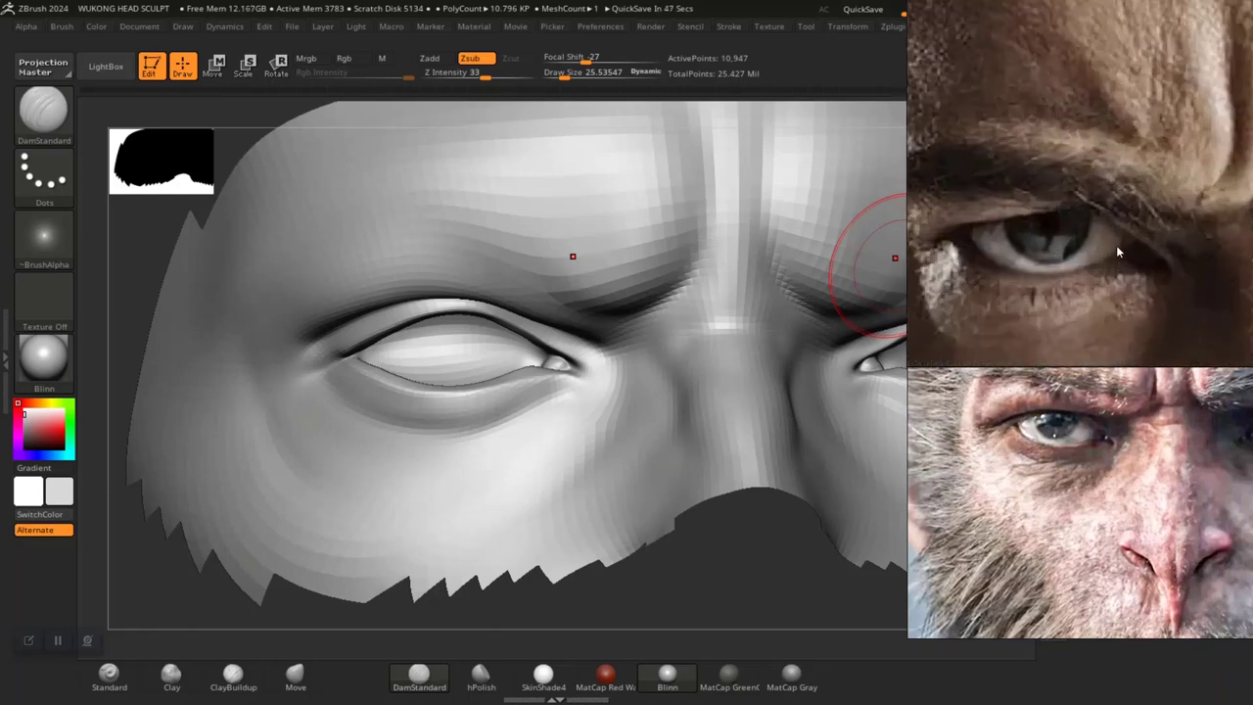
pyautogui.moveTo(1116, 245); pyautogui.dragTo(1111, 244, button='middle')
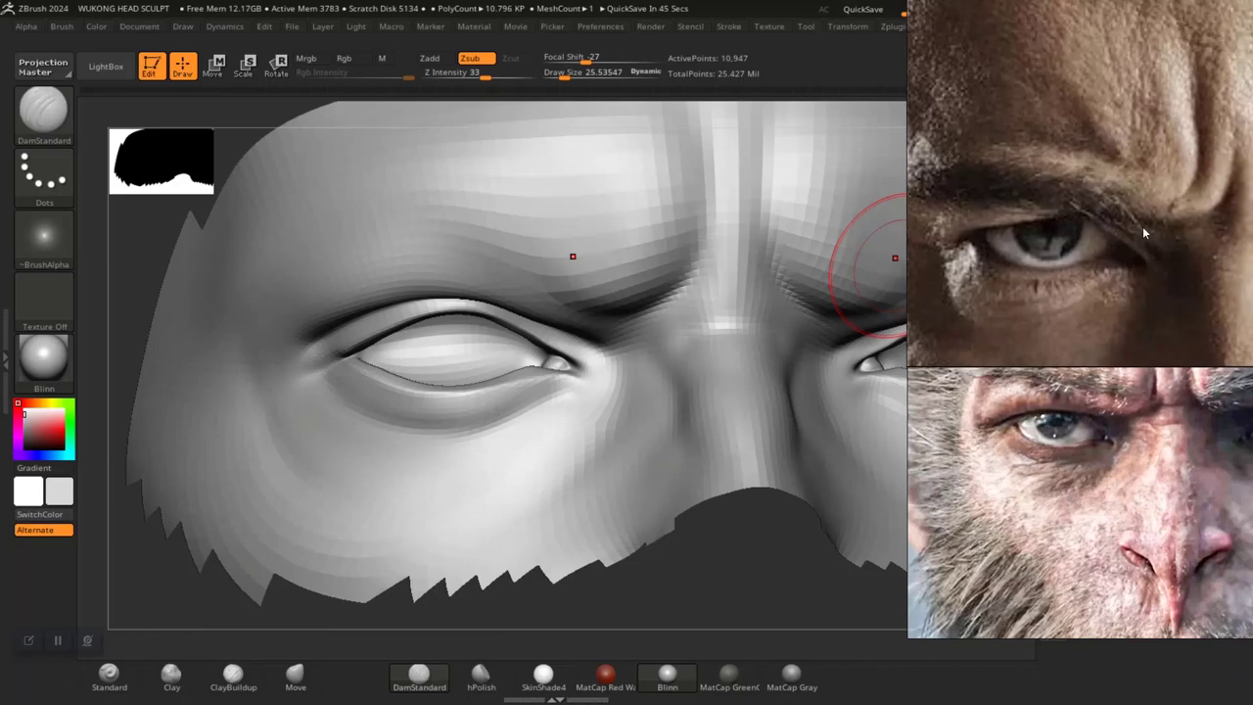
pyautogui.scroll(-6, 1116, 255)
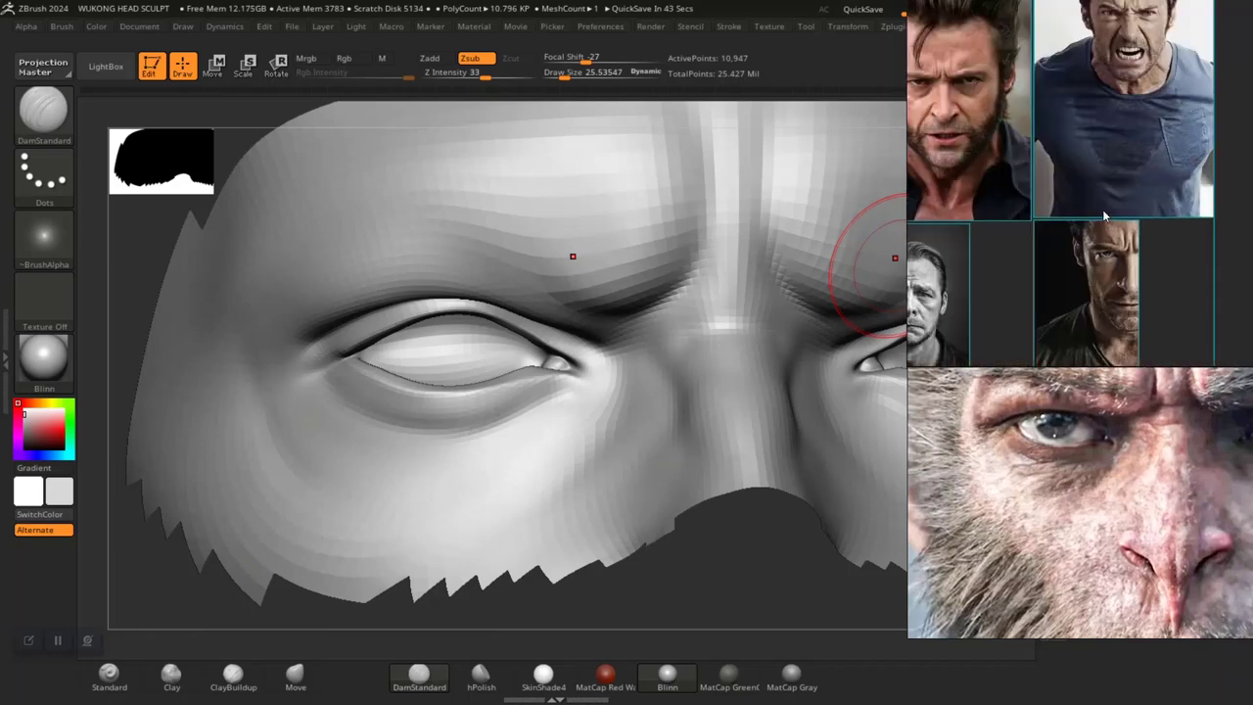
# Examine the brow folds and inner eye corners in the shouting man and dark-haired frowning man reference photos
pyautogui.moveTo(1115, 255); pyautogui.dragTo(1086, 307, button='middle')
pyautogui.scroll(6, 1103, 182)
pyautogui.scroll(-2, 1082, 204)
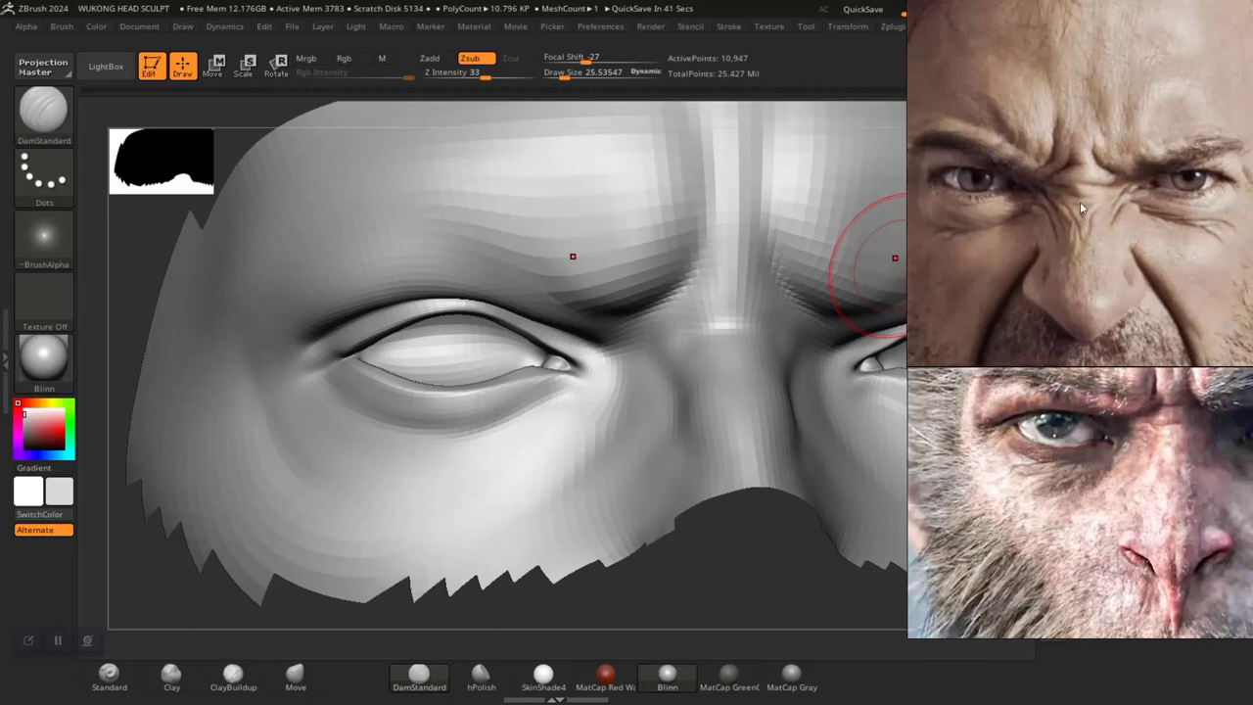
pyautogui.moveTo(989, 245); pyautogui.dragTo(1106, 189, button='middle')
pyautogui.scroll(2, 1108, 191)
pyautogui.scroll(4, 1105, 190)
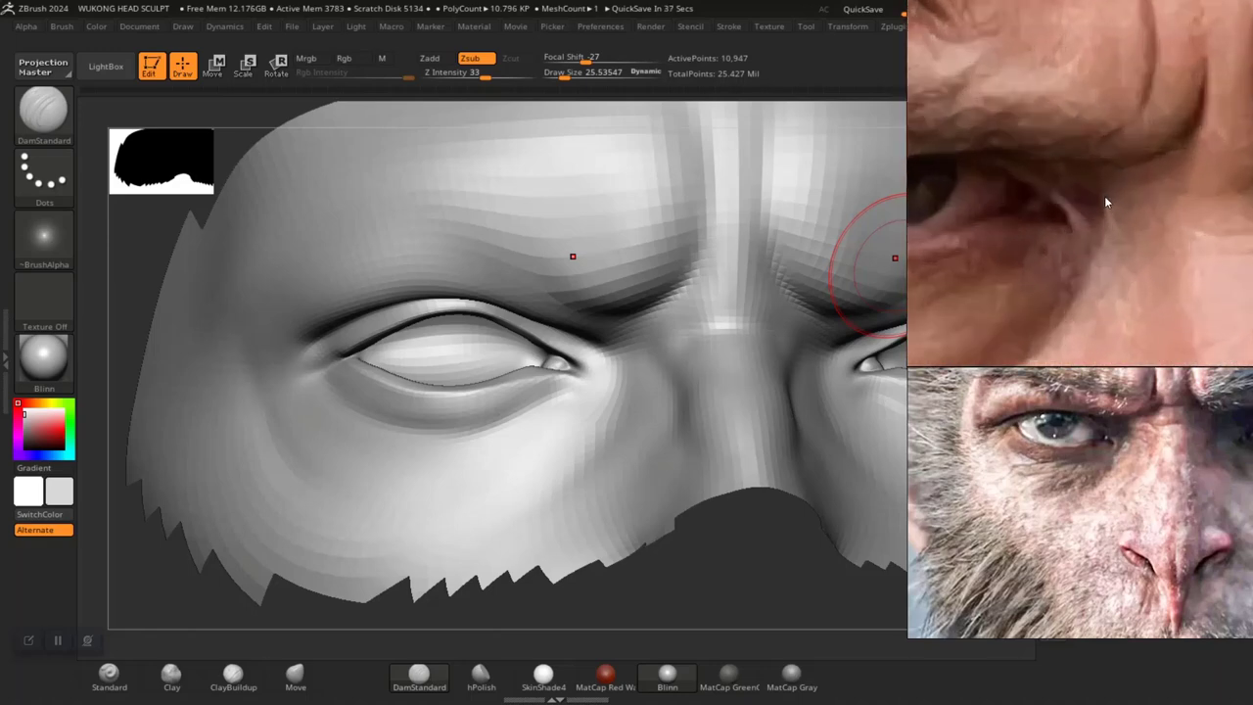
pyautogui.scroll(-2, 1105, 195)
pyautogui.scroll(2, 1095, 205)
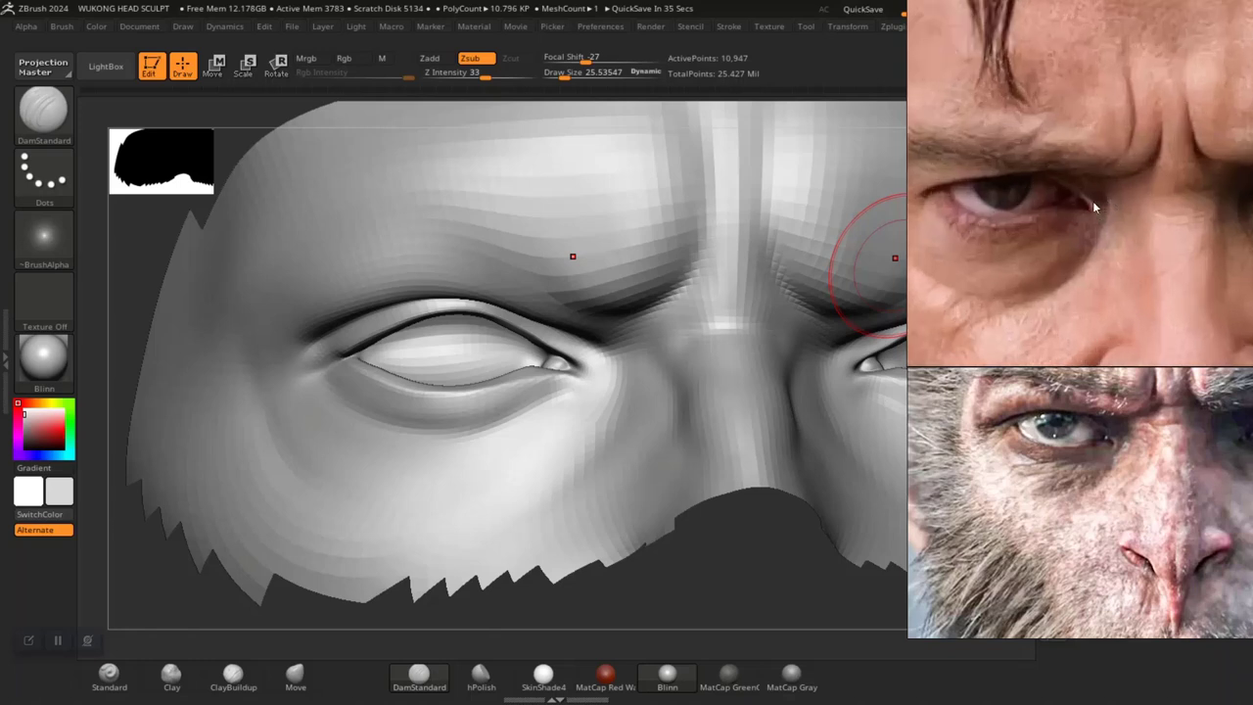
pyautogui.scroll(-4, 1094, 207)
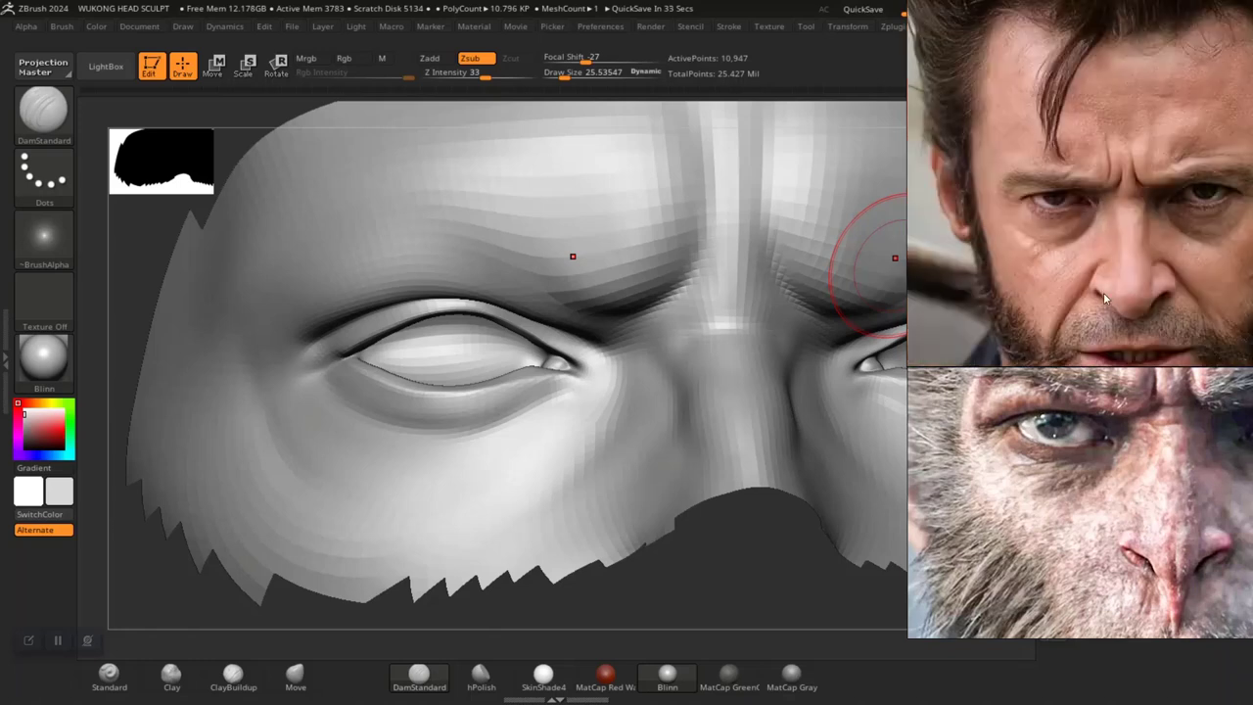
# Rearrange the reference images so the ape face overlays the lower part of the frowning man's photo beside the sculpt
pyautogui.moveTo(1091, 245); pyautogui.dragTo(1086, 145, button='right')
pyautogui.scroll(-2, 1086, 145)
pyautogui.moveTo(1099, 373); pyautogui.dragTo(1068, 253)
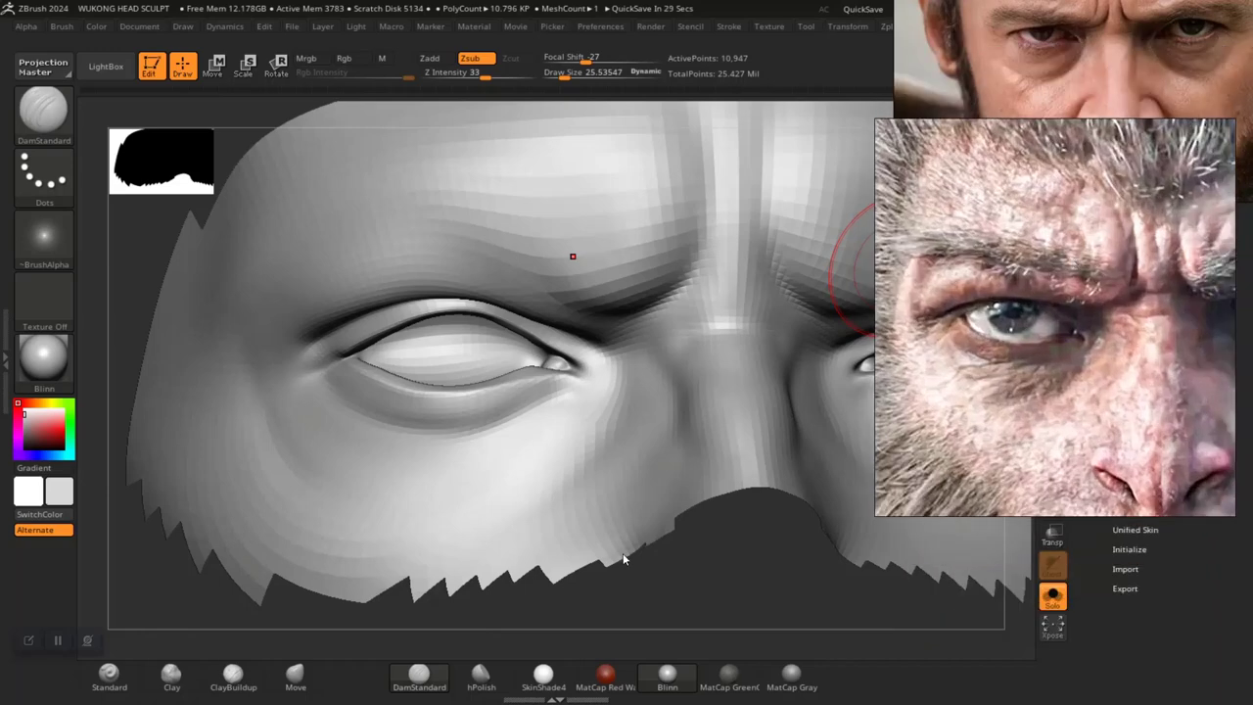
# Lasso-mask the brow mass symmetrically, from the upper eyelid crease up to the forehead and across to the nose bridge
pyautogui.moveTo(711, 565)
pyautogui.keyDown('alt'); pyautogui.mouseDown()
pyautogui.moveTo(577, 619)
pyautogui.moveTo(652, 590)
pyautogui.moveTo(596, 528)
pyautogui.moveTo(567, 406)
pyautogui.mouseUp(); pyautogui.keyUp('alt')
pyautogui.keyDown('alt'); pyautogui.moveTo(390, 316); pyautogui.dragTo(312, 421); pyautogui.keyUp('alt')
pyautogui.keyDown('alt'); pyautogui.moveTo(236, 489); pyautogui.dragTo(247, 525); pyautogui.keyUp('alt')
pyautogui.press('ctrl')
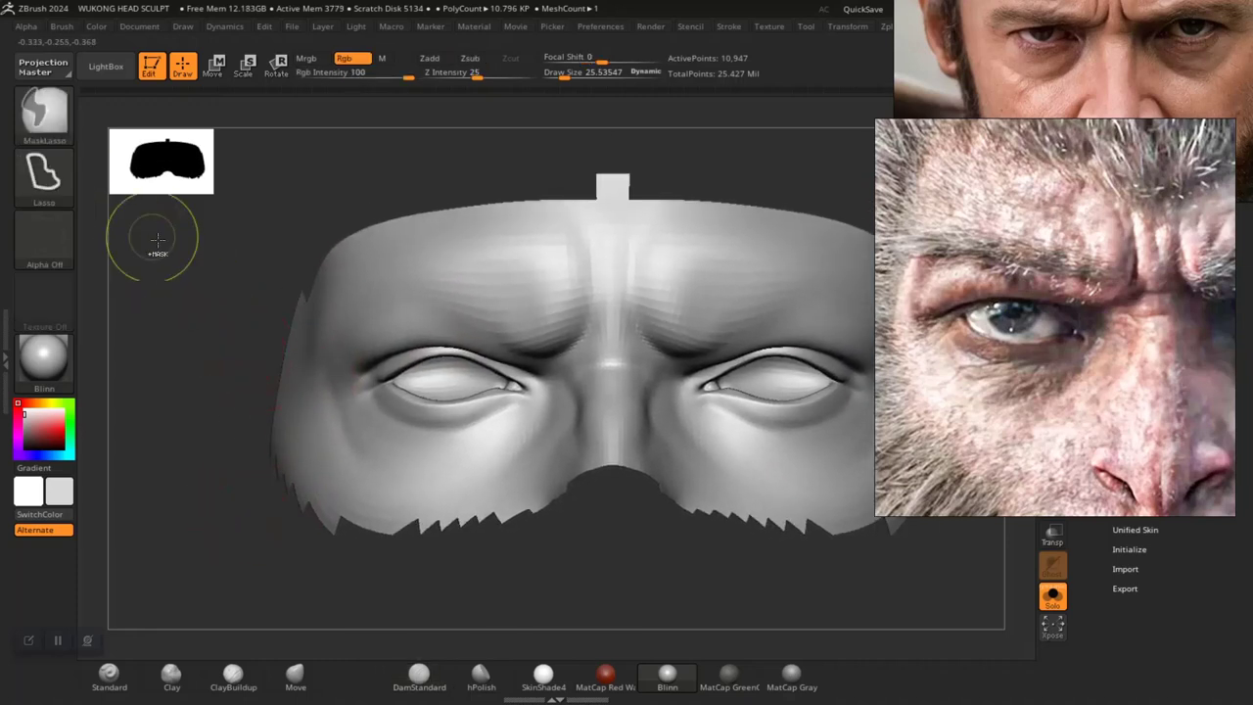
pyautogui.keyDown('alt'); pyautogui.moveTo(212, 414); pyautogui.dragTo(241, 462); pyautogui.keyUp('alt')
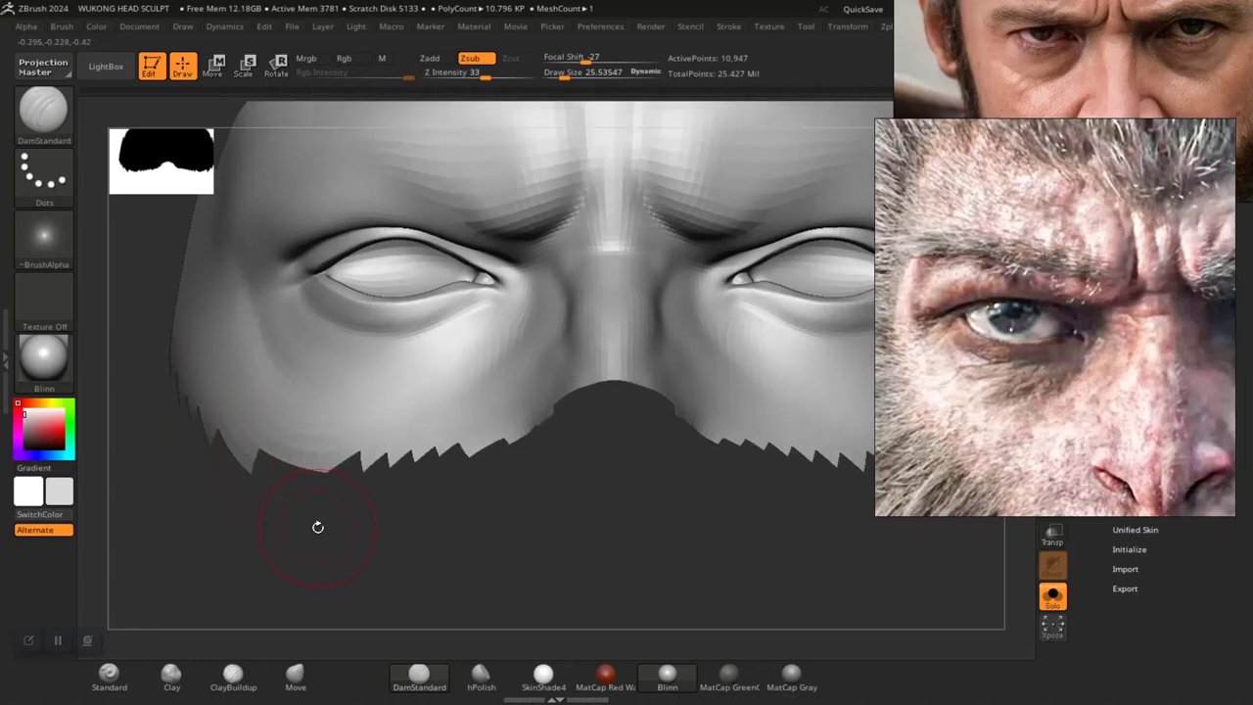
pyautogui.keyDown('alt'); pyautogui.moveTo(317, 527); pyautogui.dragTo(384, 591); pyautogui.keyUp('alt')
pyautogui.press('ctrl')
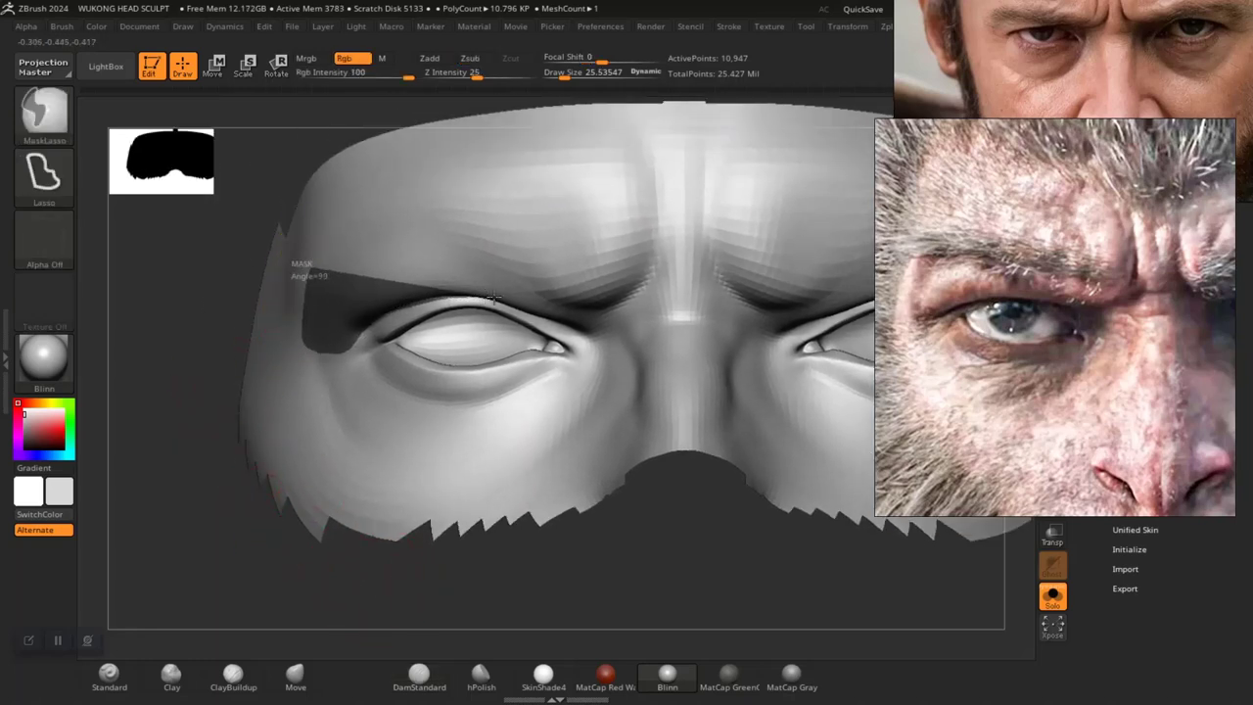
pyautogui.moveTo(588, 330)
pyautogui.keyDown('ctrl'); pyautogui.mouseDown()
pyautogui.moveTo(638, 292)
pyautogui.moveTo(657, 210)
pyautogui.moveTo(610, 146)
pyautogui.moveTo(489, 144)
pyautogui.mouseUp(); pyautogui.keyUp('ctrl')
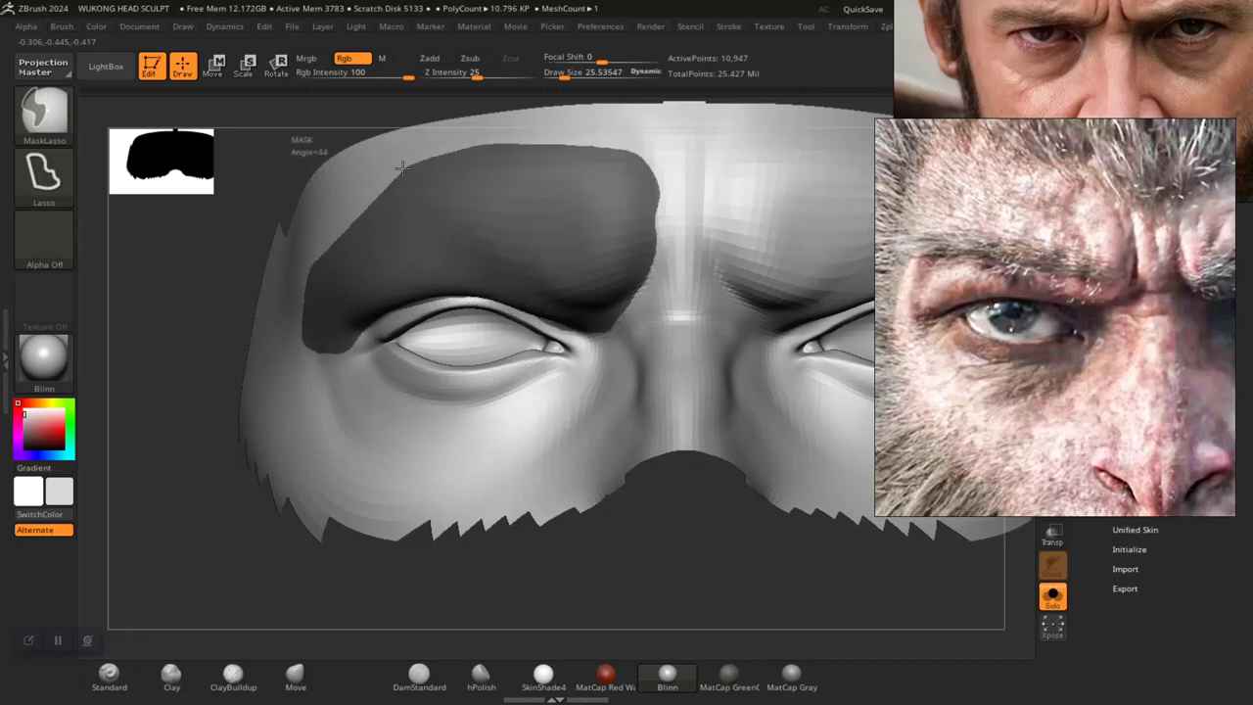
pyautogui.keyDown('ctrl'); pyautogui.moveTo(315, 272); pyautogui.dragTo(312, 293); pyautogui.keyUp('ctrl')
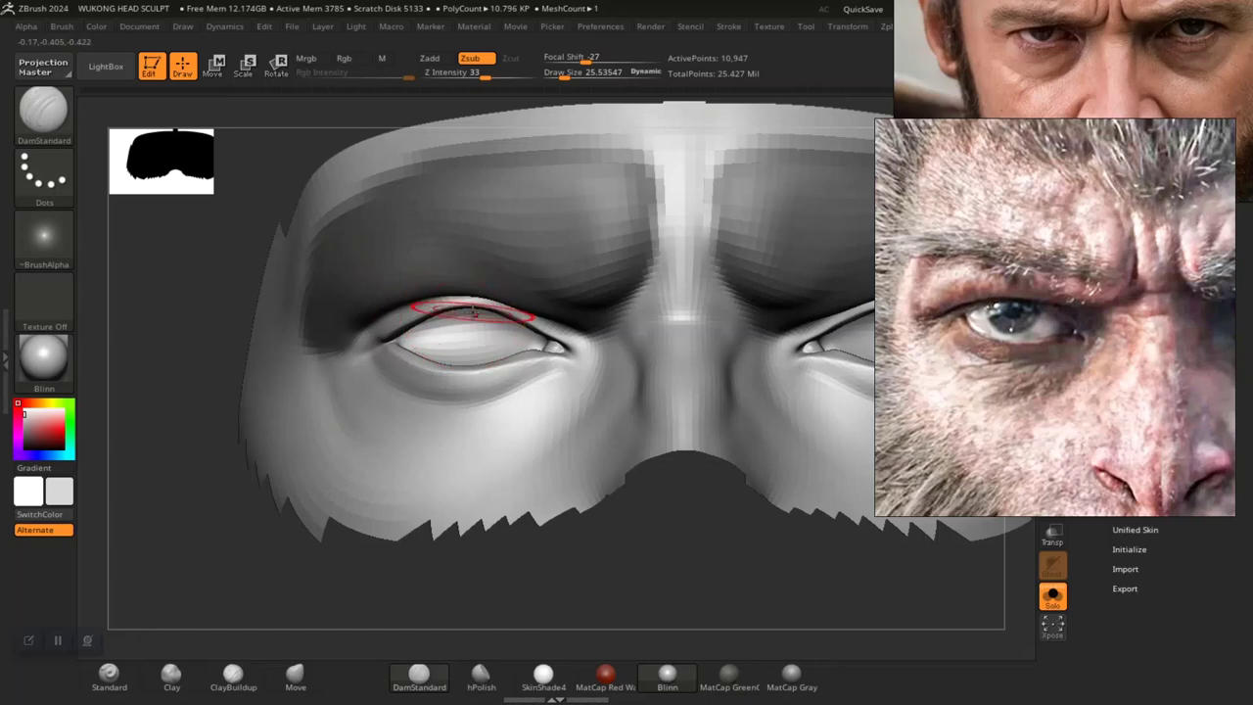
# Clear the inner brow part of the mask with a lasso, leaving the outer brow and lid crease masked
pyautogui.moveTo(670, 549)
pyautogui.keyDown('alt'); pyautogui.mouseDown()
pyautogui.moveTo(646, 456)
pyautogui.moveTo(663, 537)
pyautogui.mouseUp(); pyautogui.keyUp('alt')
pyautogui.keyDown('alt'); pyautogui.moveTo(788, 566); pyautogui.dragTo(635, 603); pyautogui.keyUp('alt')
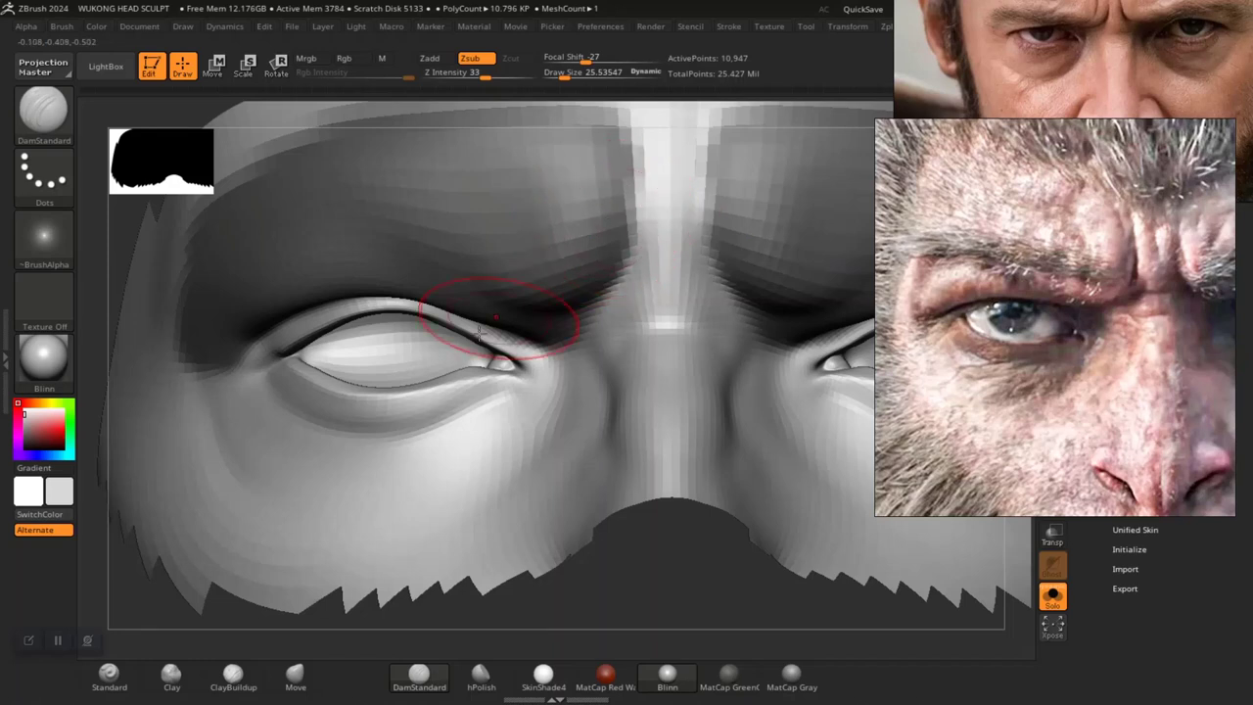
pyautogui.keyDown('ctrl'); pyautogui.moveTo(645, 196); pyautogui.dragTo(641, 271); pyautogui.keyUp('ctrl')
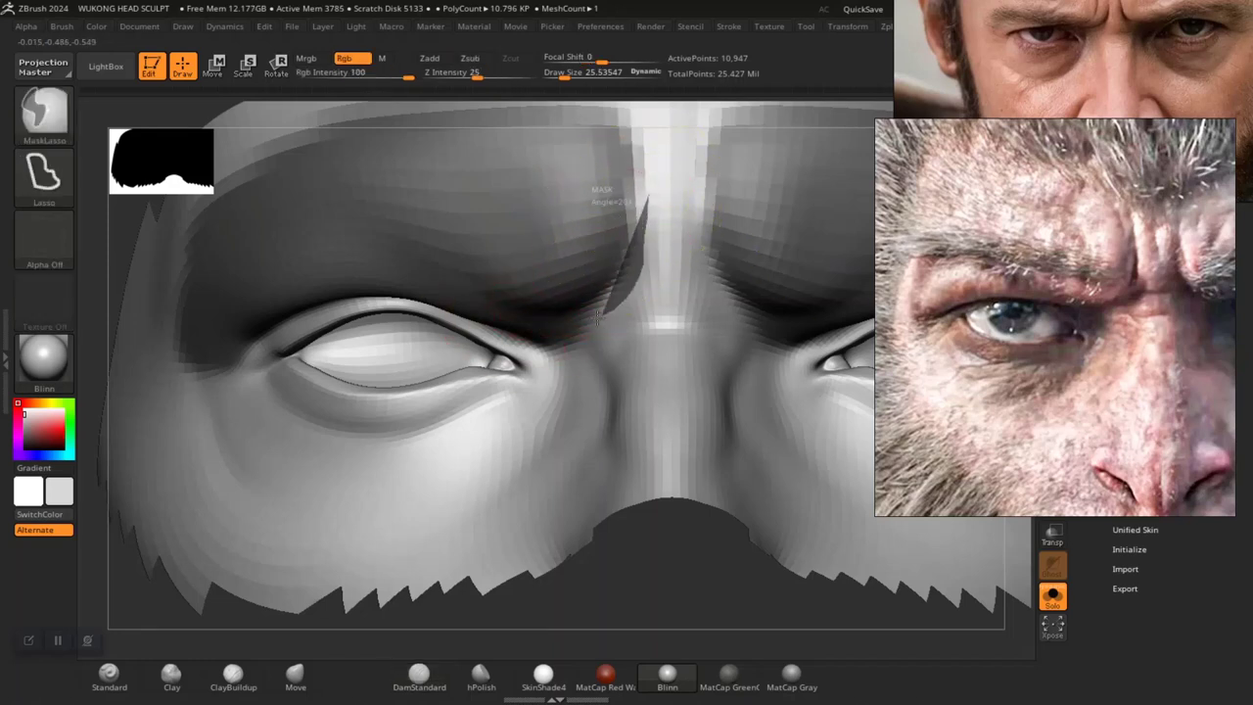
pyautogui.moveTo(549, 318)
pyautogui.keyDown('ctrl'); pyautogui.mouseDown()
pyautogui.moveTo(461, 287)
pyautogui.moveTo(402, 240)
pyautogui.moveTo(400, 212)
pyautogui.mouseUp(); pyautogui.keyUp('ctrl')
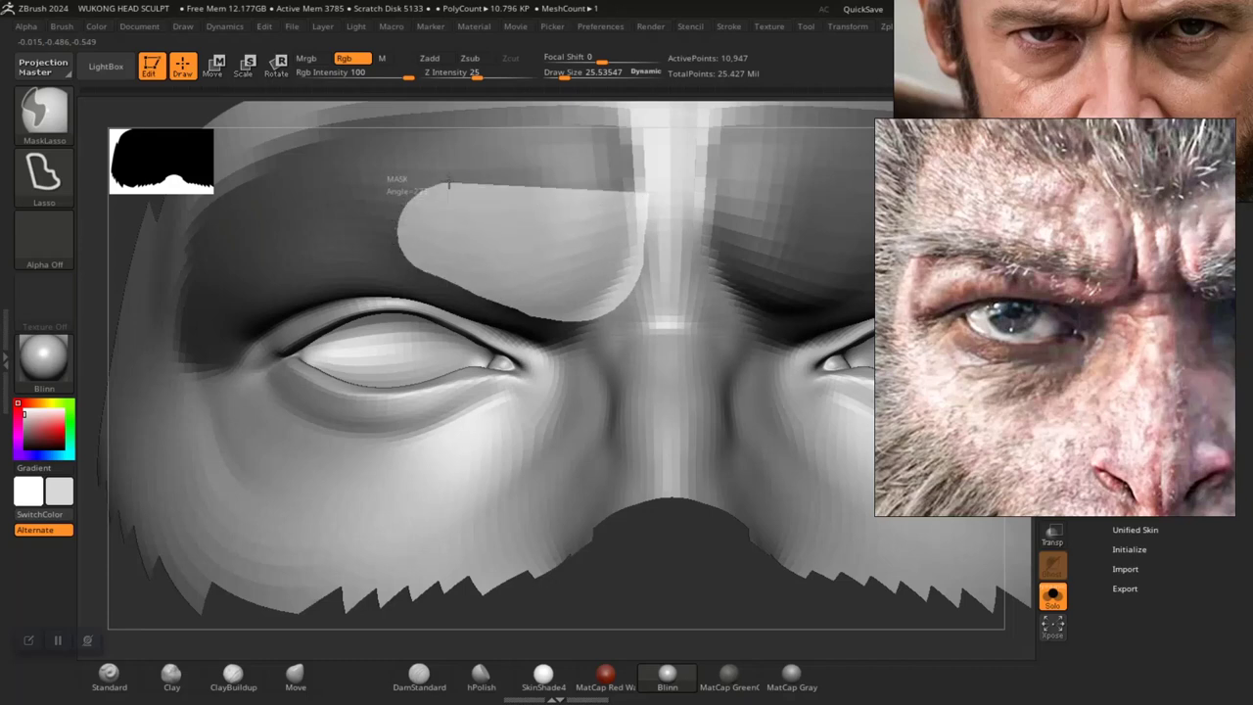
pyautogui.keyDown('ctrl'); pyautogui.moveTo(561, 173); pyautogui.dragTo(578, 178); pyautogui.keyUp('ctrl')
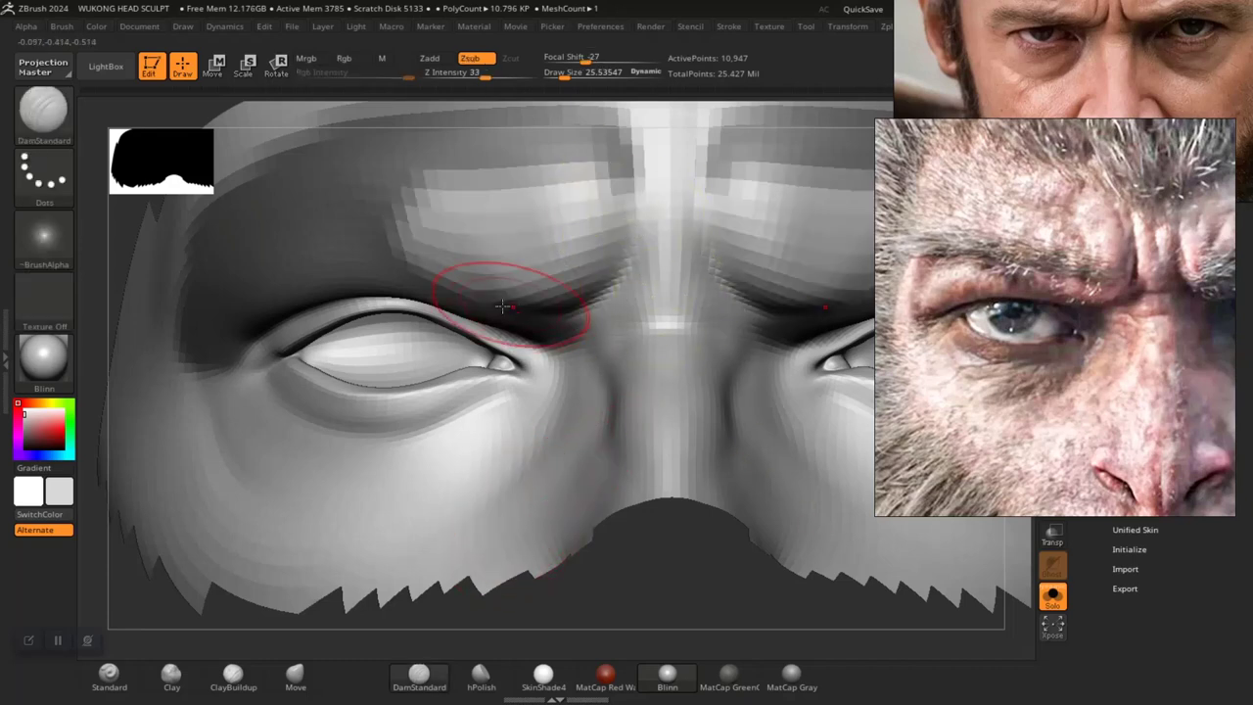
# Carve the fold between the inner brow and upper eyelid with DamStandard at Draw Size 25.53547, undoing a stray stroke and smoothing the crease
pyautogui.moveTo(701, 615)
pyautogui.keyDown('alt'); pyautogui.mouseDown()
pyautogui.moveTo(638, 535)
pyautogui.moveTo(655, 490)
pyautogui.moveTo(703, 592)
pyautogui.moveTo(640, 601)
pyautogui.moveTo(659, 498)
pyautogui.moveTo(666, 573)
pyautogui.moveTo(627, 554)
pyautogui.moveTo(666, 551)
pyautogui.moveTo(716, 592)
pyautogui.moveTo(699, 615)
pyautogui.moveTo(708, 539)
pyautogui.moveTo(721, 597)
pyautogui.moveTo(709, 613)
pyautogui.moveTo(716, 552)
pyautogui.moveTo(722, 560)
pyautogui.moveTo(727, 549)
pyautogui.moveTo(718, 601)
pyautogui.moveTo(513, 631)
pyautogui.mouseUp(); pyautogui.keyUp('alt')
pyautogui.press('f')
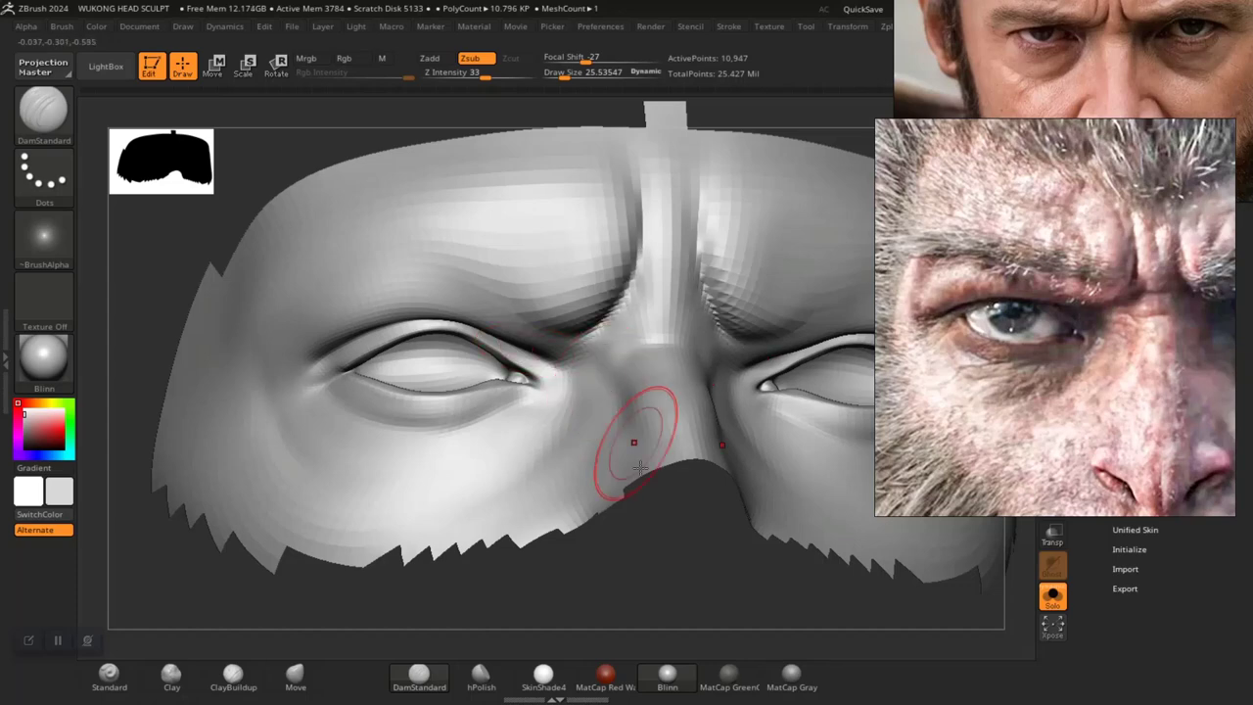
pyautogui.moveTo(639, 468)
pyautogui.mouseDown()
pyautogui.moveTo(641, 553)
pyautogui.moveTo(616, 568)
pyautogui.moveTo(694, 549)
pyautogui.moveTo(721, 625)
pyautogui.mouseUp()
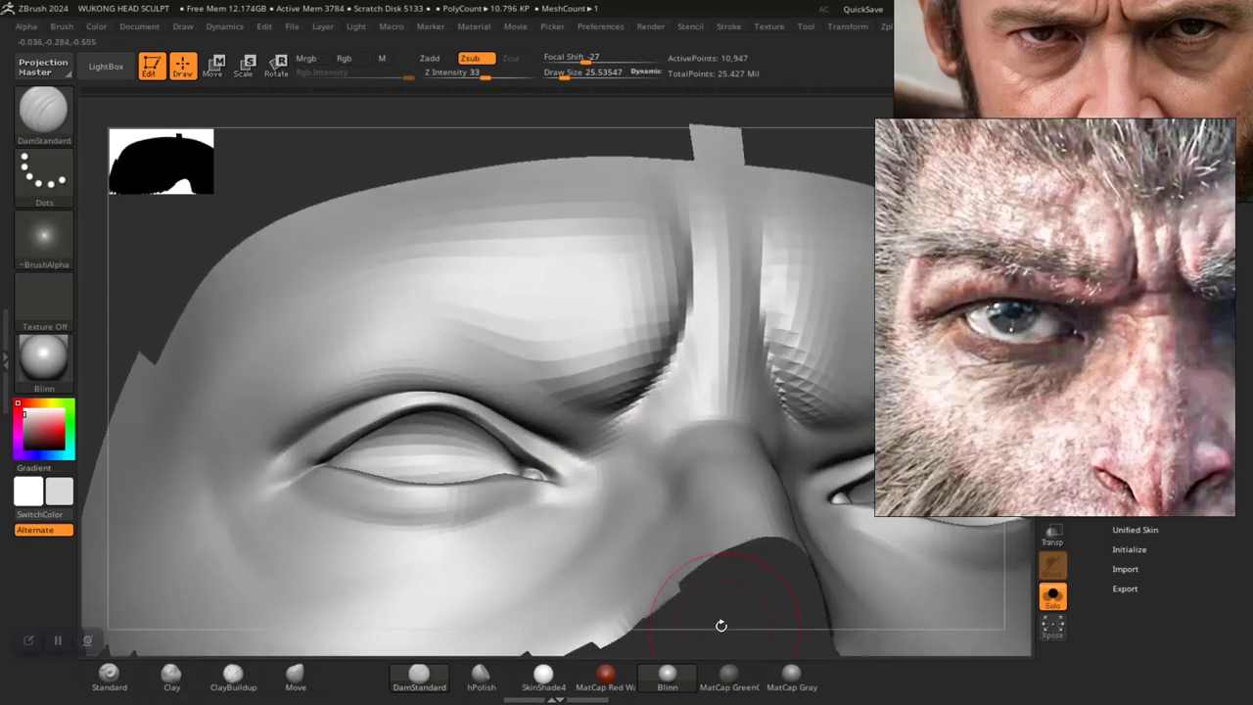
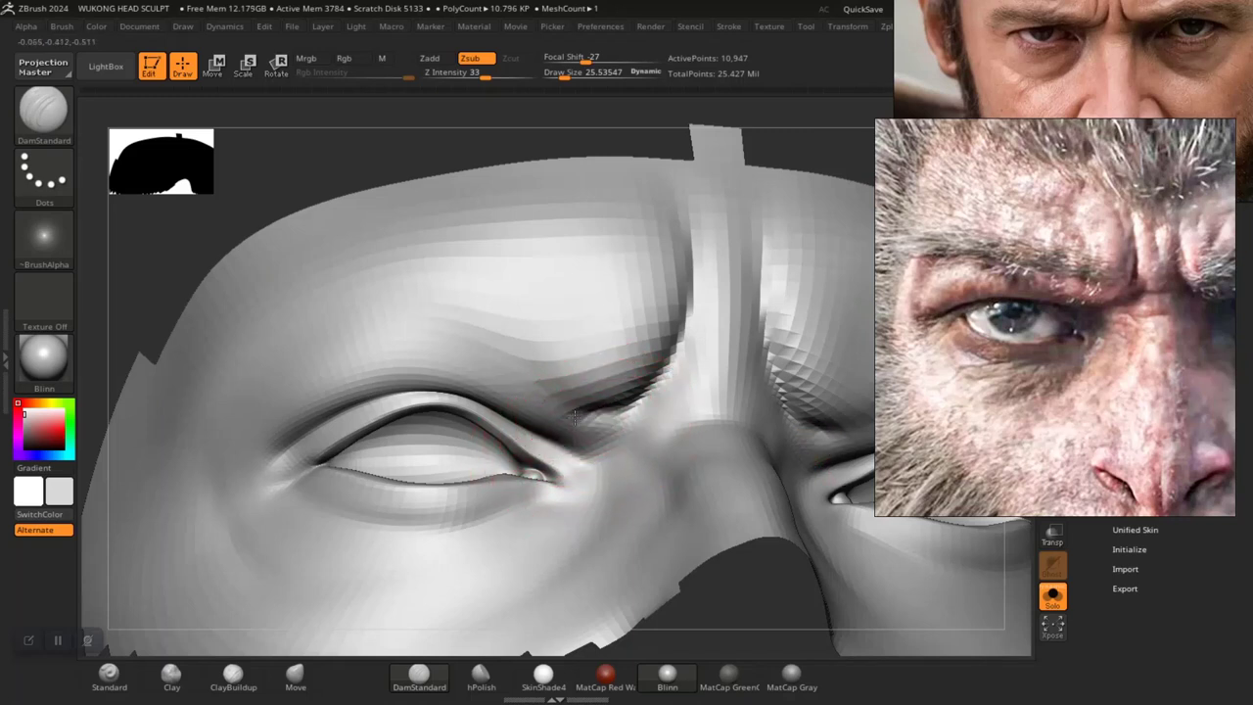
pyautogui.hotkey('ctrl', 'z')
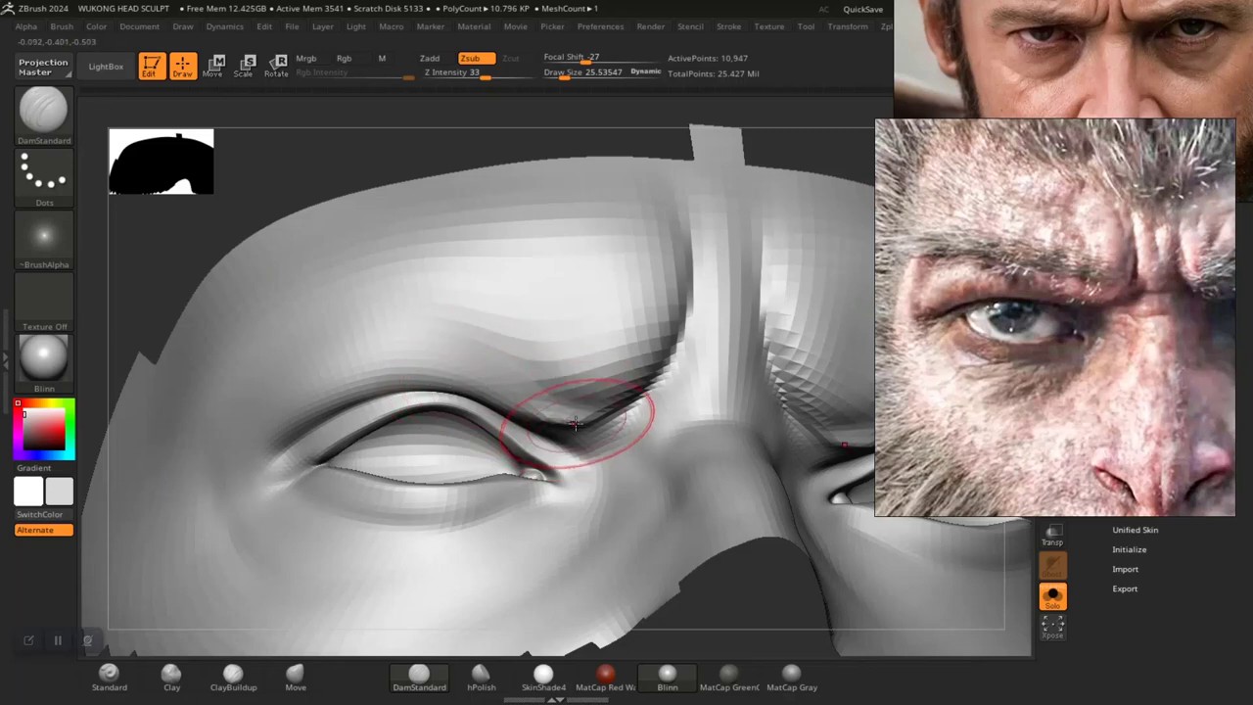
pyautogui.press('shift')
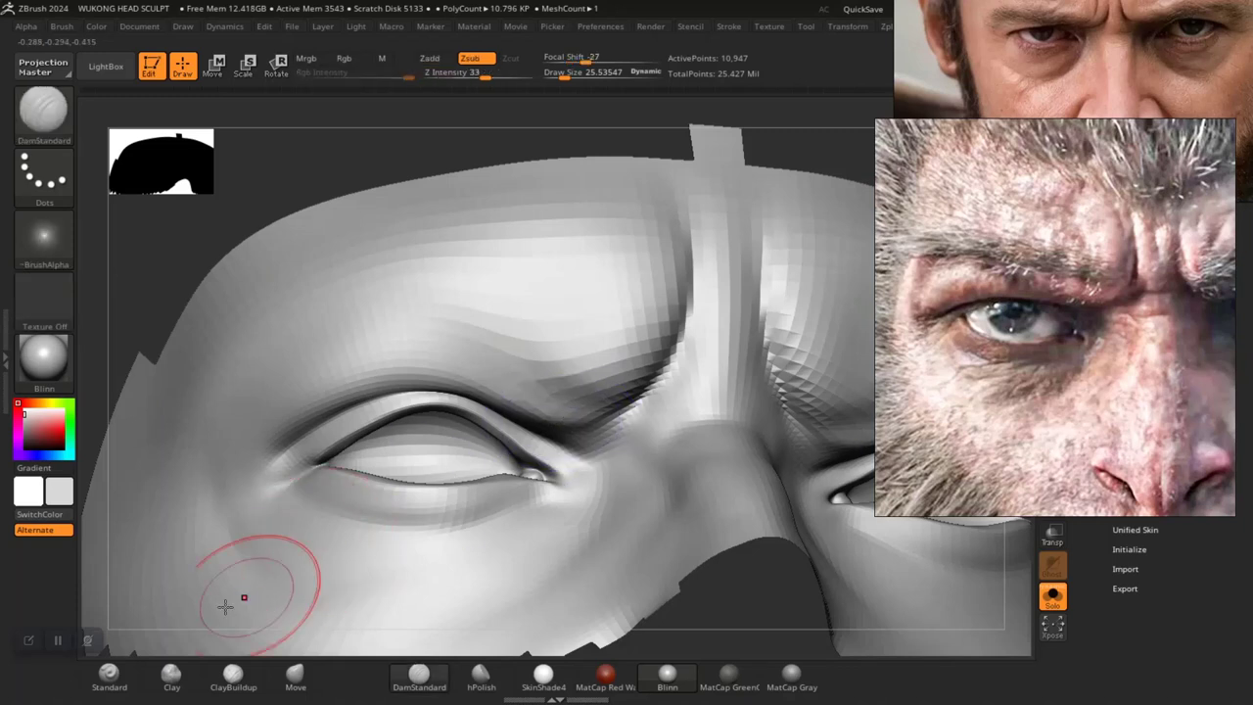
# Build up and smooth the skin above the inner upper eyelid with the Standard brush at Z Intensity 15, and set Draw Size to 33.04633
pyautogui.click(109, 673)
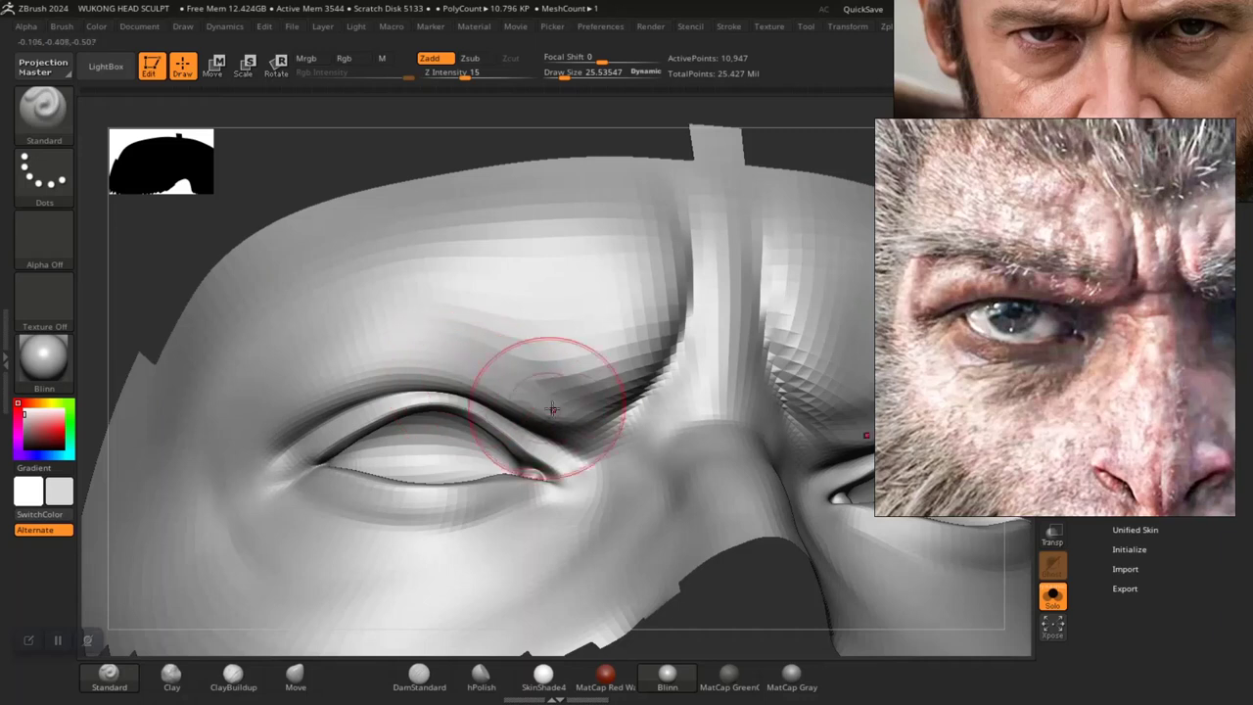
pyautogui.press('shift')
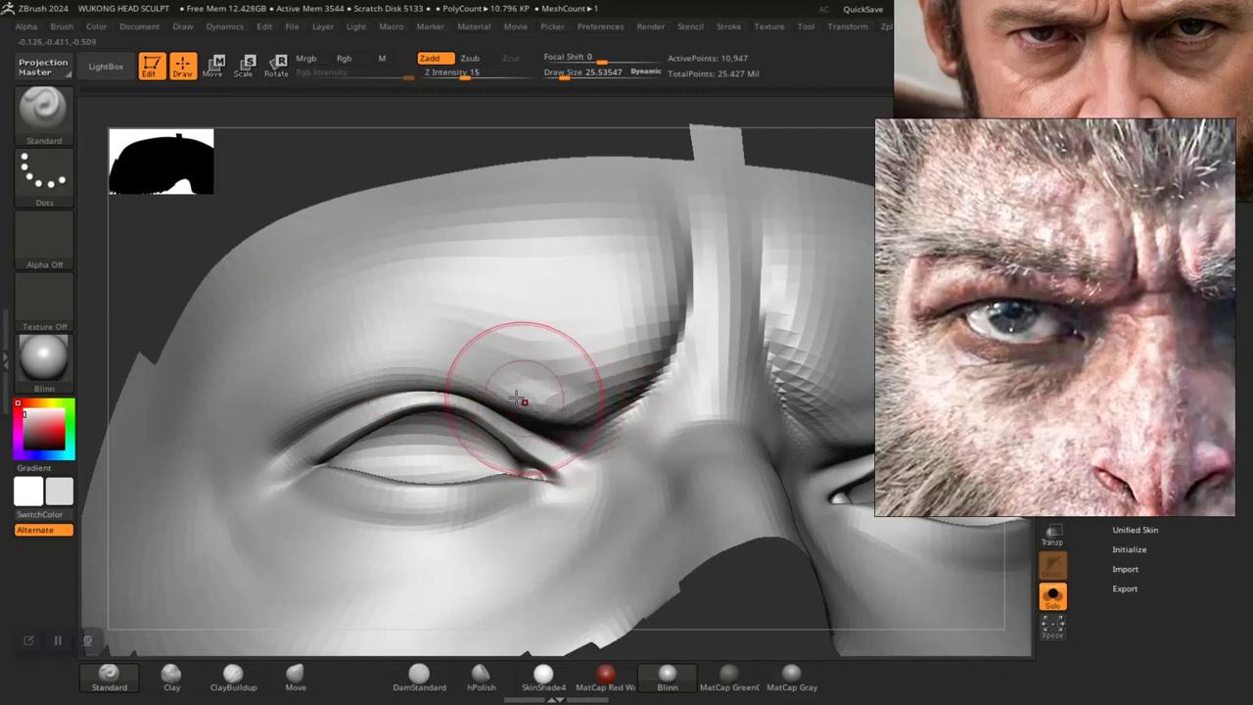
pyautogui.press('space')
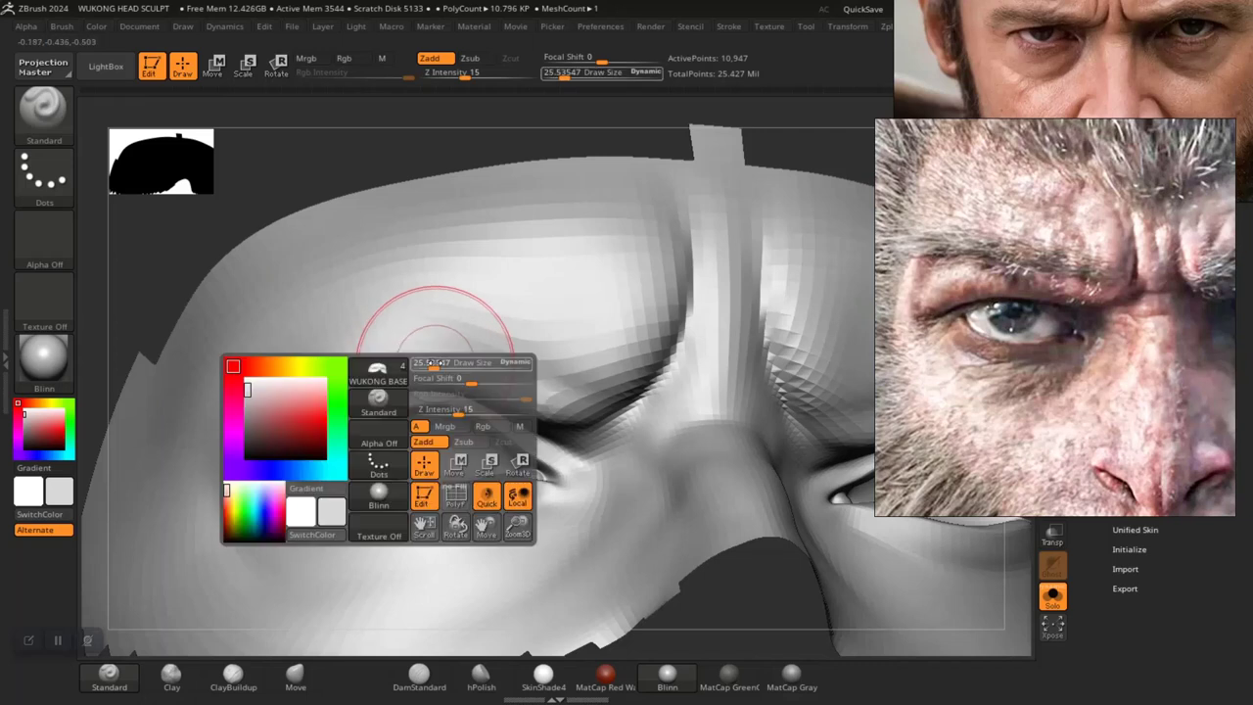
pyautogui.moveTo(423, 364); pyautogui.dragTo(429, 363)
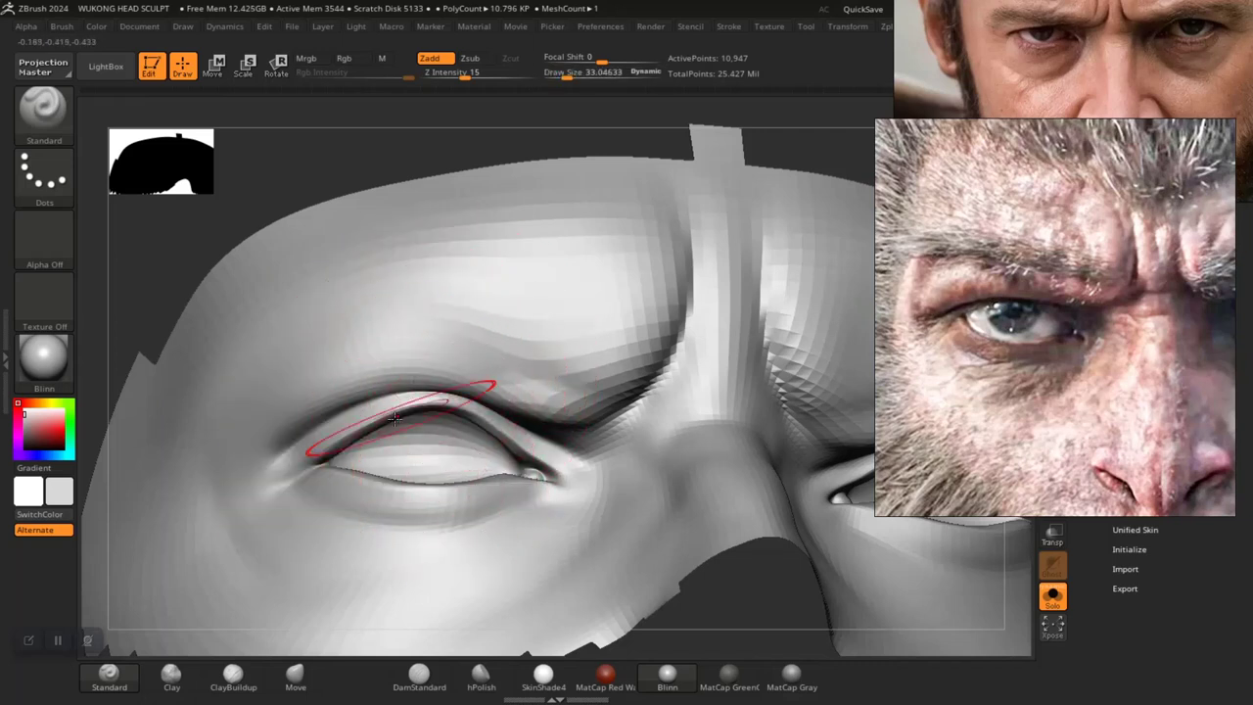
pyautogui.moveTo(690, 631)
pyautogui.keyDown('alt'); pyautogui.mouseDown()
pyautogui.moveTo(704, 613)
pyautogui.moveTo(669, 601)
pyautogui.mouseUp(); pyautogui.keyUp('alt')
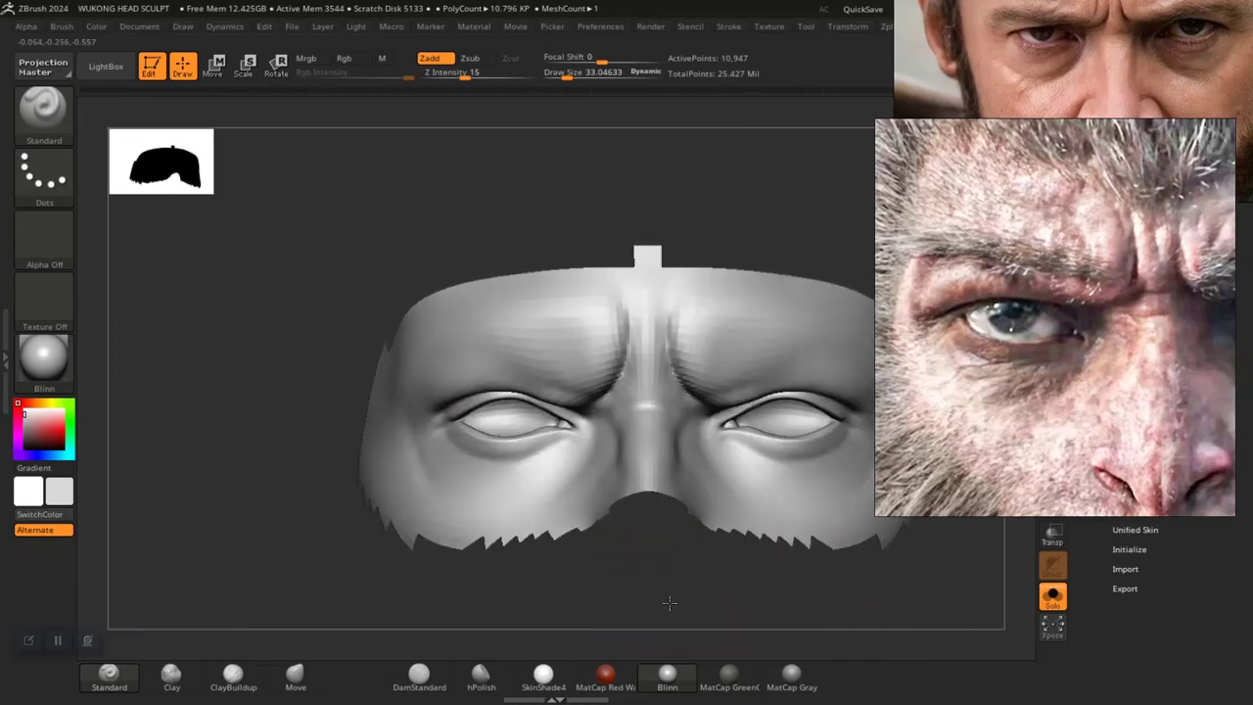
pyautogui.moveTo(289, 490)
pyautogui.keyDown('ctrl'); pyautogui.mouseDown()
pyautogui.moveTo(434, 601)
pyautogui.moveTo(588, 503)
pyautogui.moveTo(601, 461)
pyautogui.moveTo(585, 419)
pyautogui.moveTo(566, 409)
pyautogui.mouseUp(); pyautogui.keyUp('ctrl')
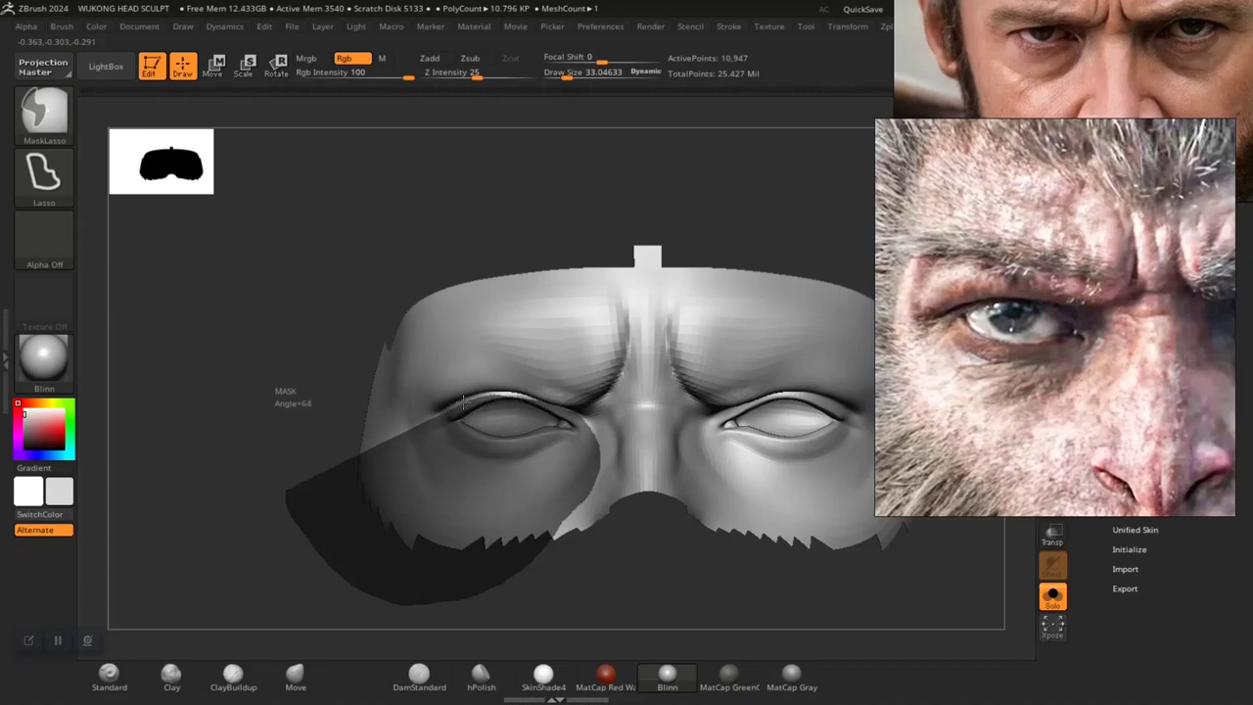
pyautogui.keyDown('ctrl'); pyautogui.moveTo(464, 402); pyautogui.dragTo(441, 415); pyautogui.keyUp('ctrl')
pyautogui.moveTo(255, 532)
pyautogui.keyDown('alt'); pyautogui.mouseDown()
pyautogui.moveTo(383, 480)
pyautogui.moveTo(337, 503)
pyautogui.mouseUp(); pyautogui.keyUp('alt')
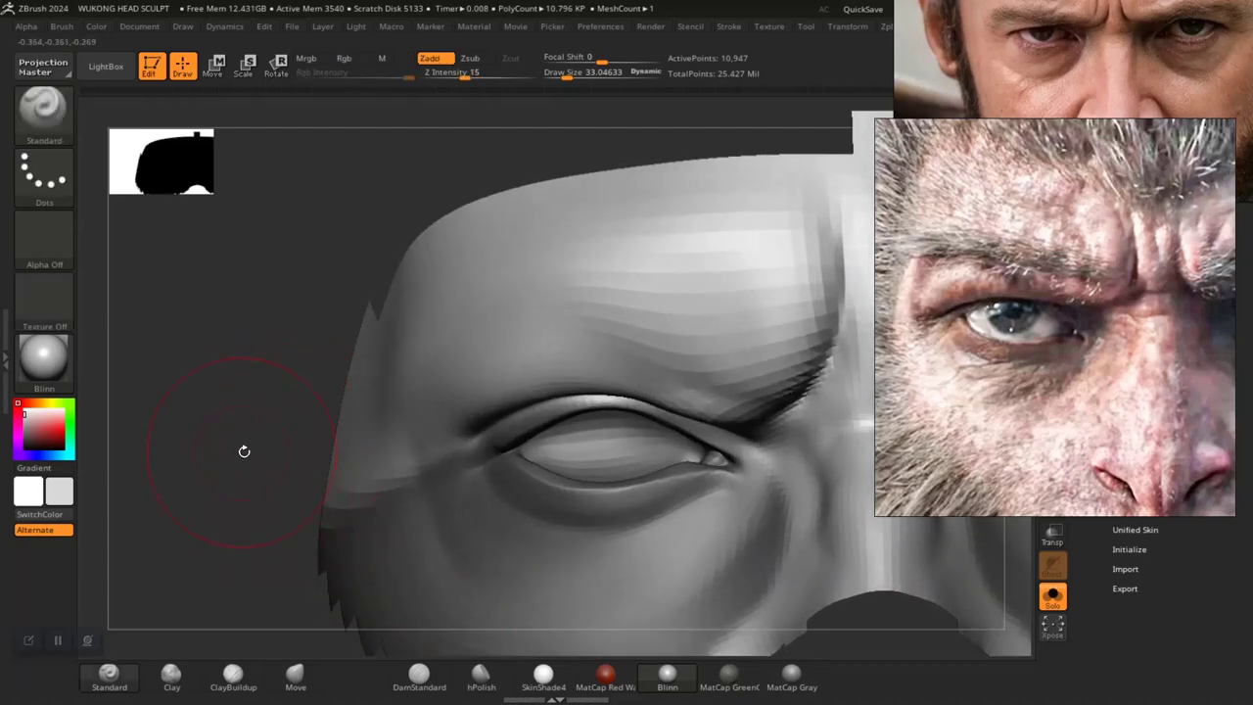
pyautogui.keyDown('alt'); pyautogui.moveTo(244, 452); pyautogui.dragTo(350, 447); pyautogui.keyUp('alt')
pyautogui.moveTo(302, 601)
pyautogui.keyDown('ctrl'); pyautogui.mouseDown()
pyautogui.moveTo(362, 567)
pyautogui.moveTo(477, 443)
pyautogui.mouseUp(); pyautogui.keyUp('ctrl')
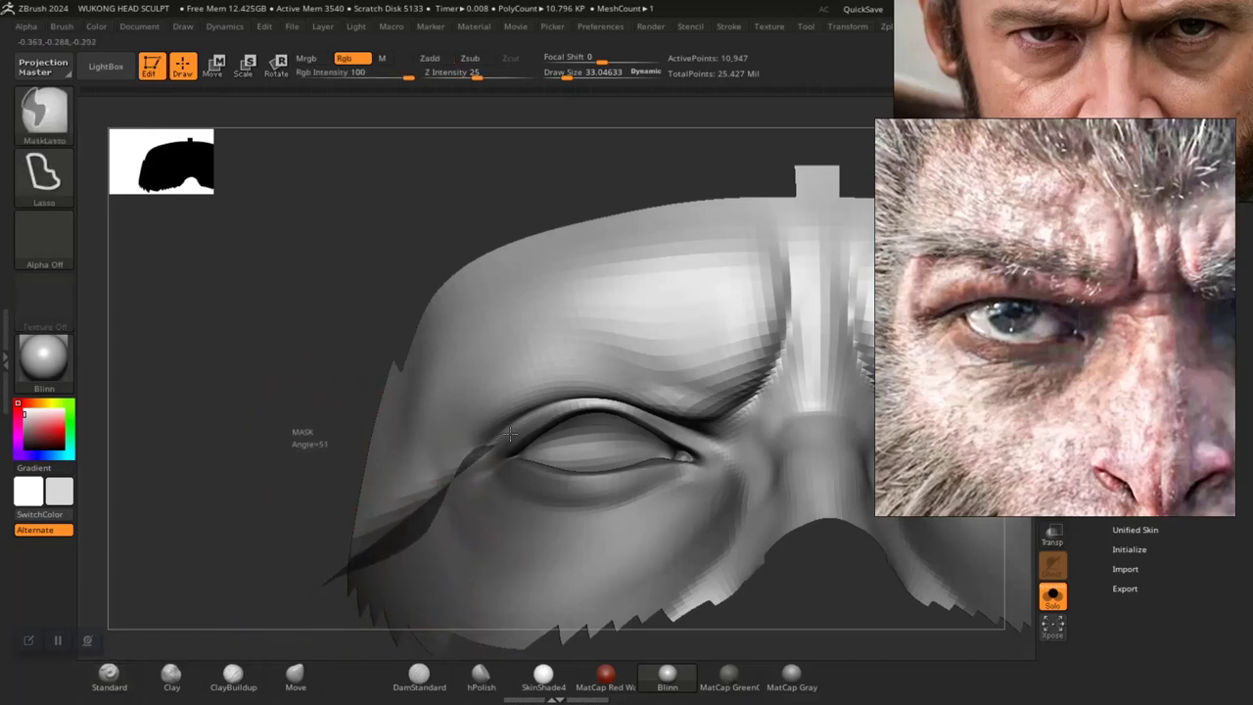
pyautogui.moveTo(556, 406)
pyautogui.keyDown('ctrl'); pyautogui.mouseDown()
pyautogui.moveTo(612, 404)
pyautogui.moveTo(676, 426)
pyautogui.moveTo(721, 532)
pyautogui.moveTo(710, 548)
pyautogui.mouseUp(); pyautogui.keyUp('ctrl')
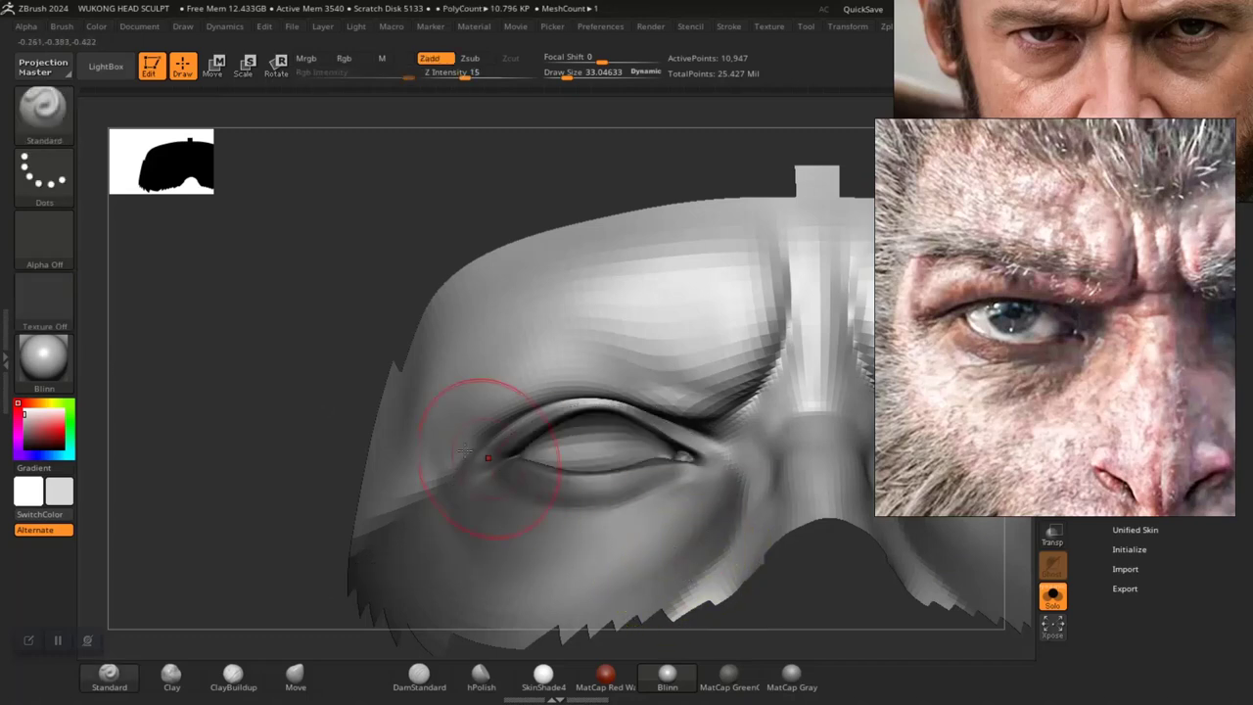
pyautogui.keyDown('ctrl'); pyautogui.moveTo(301, 360); pyautogui.dragTo(310, 421); pyautogui.keyUp('ctrl')
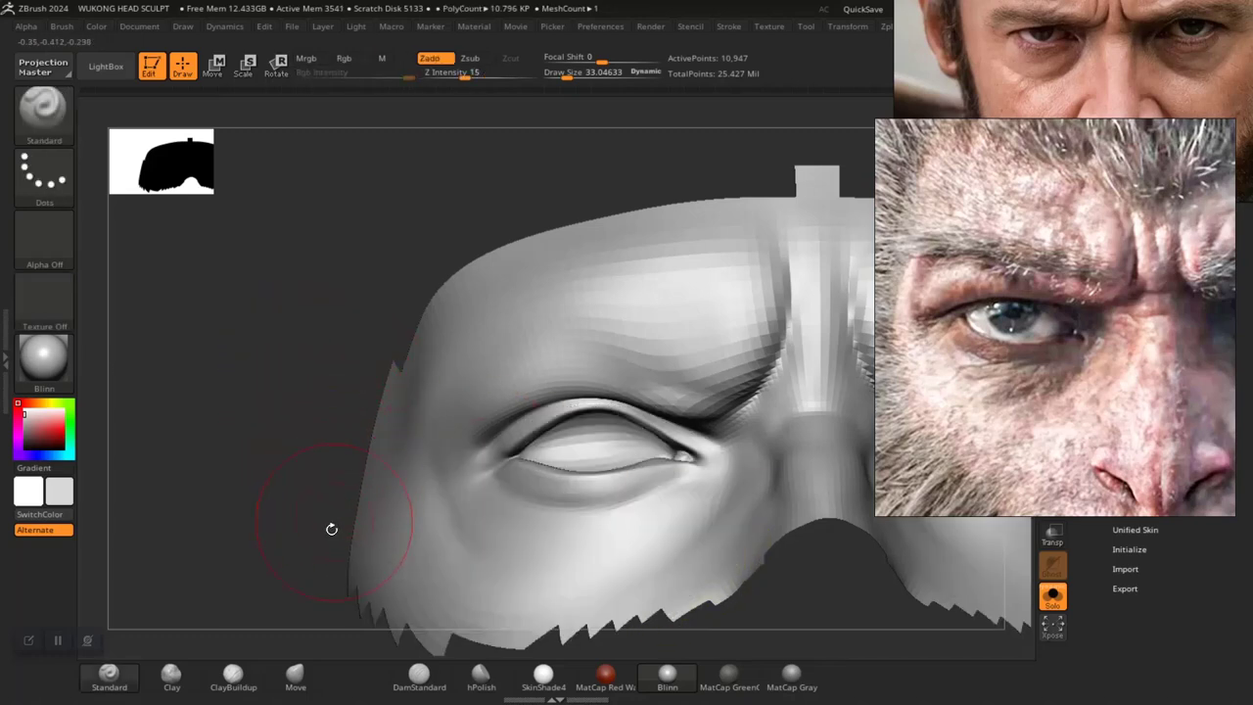
# Lasso-mask the area below the eye and upper lid crease, extend it diagonally past the outer corner, and blur the mask
pyautogui.moveTo(744, 600)
pyautogui.keyDown('ctrl'); pyautogui.mouseDown()
pyautogui.moveTo(789, 493)
pyautogui.moveTo(690, 416)
pyautogui.moveTo(583, 406)
pyautogui.moveTo(503, 447)
pyautogui.mouseUp(); pyautogui.keyUp('ctrl')
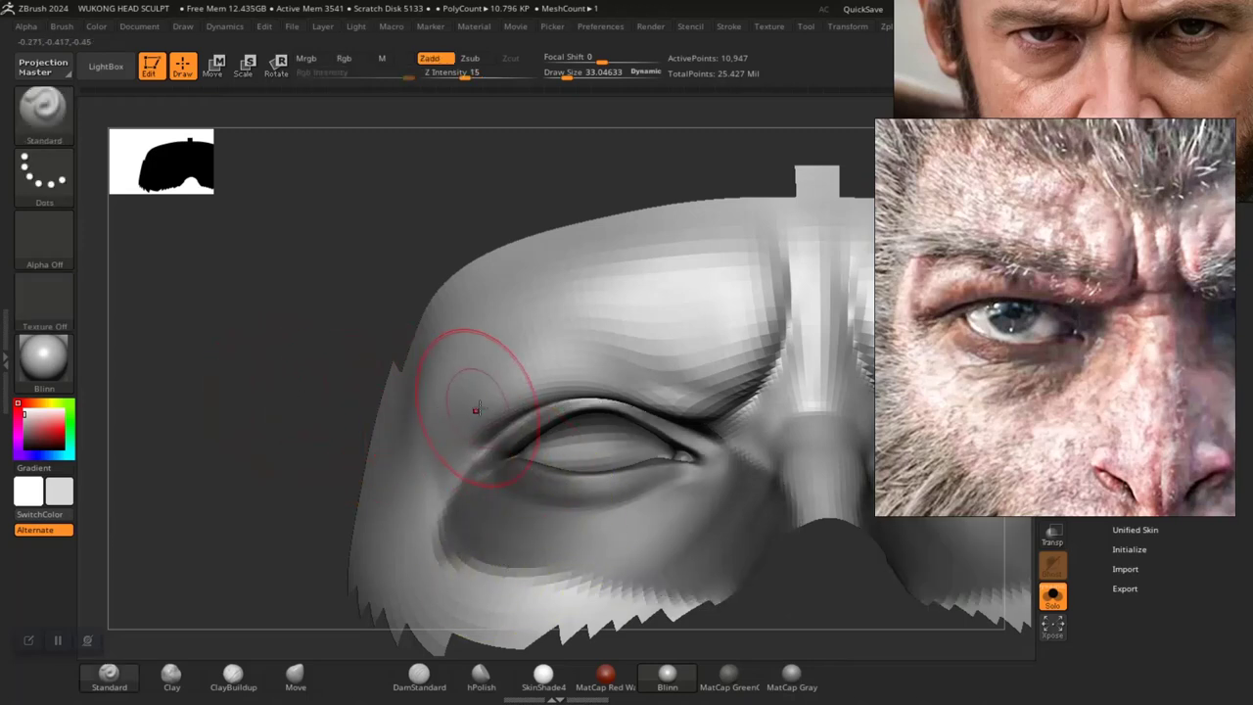
pyautogui.keyDown('ctrl'); pyautogui.moveTo(330, 611); pyautogui.dragTo(398, 546); pyautogui.keyUp('ctrl')
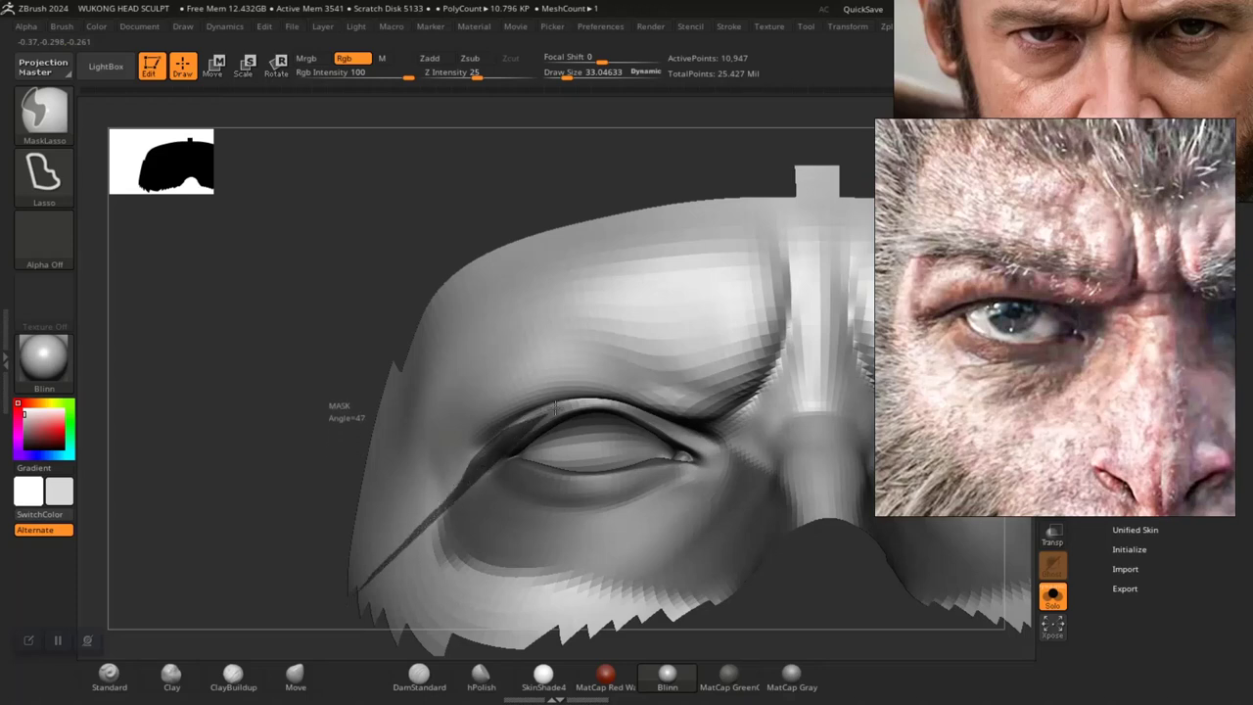
pyautogui.keyDown('ctrl'); pyautogui.moveTo(555, 406); pyautogui.dragTo(648, 401); pyautogui.keyUp('ctrl')
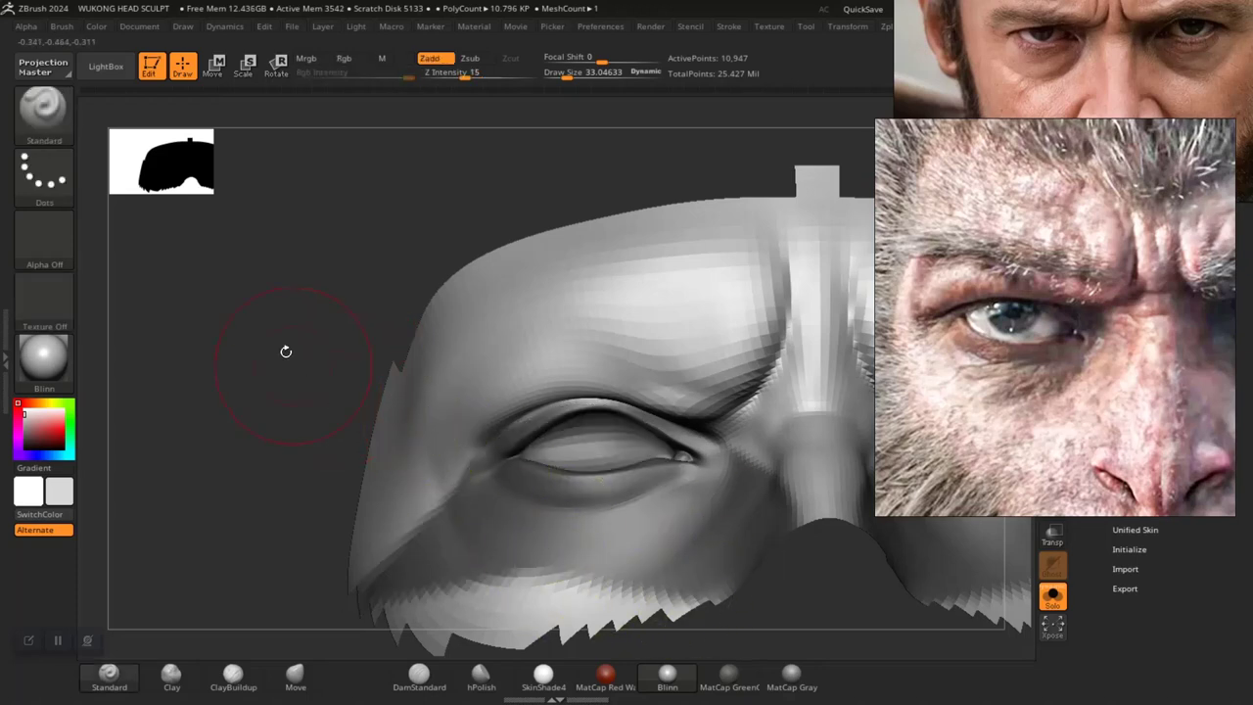
pyautogui.keyDown('alt'); pyautogui.moveTo(286, 351); pyautogui.dragTo(297, 421); pyautogui.keyUp('alt')
pyautogui.keyDown('ctrl'); pyautogui.click(508, 415); pyautogui.keyUp('ctrl')
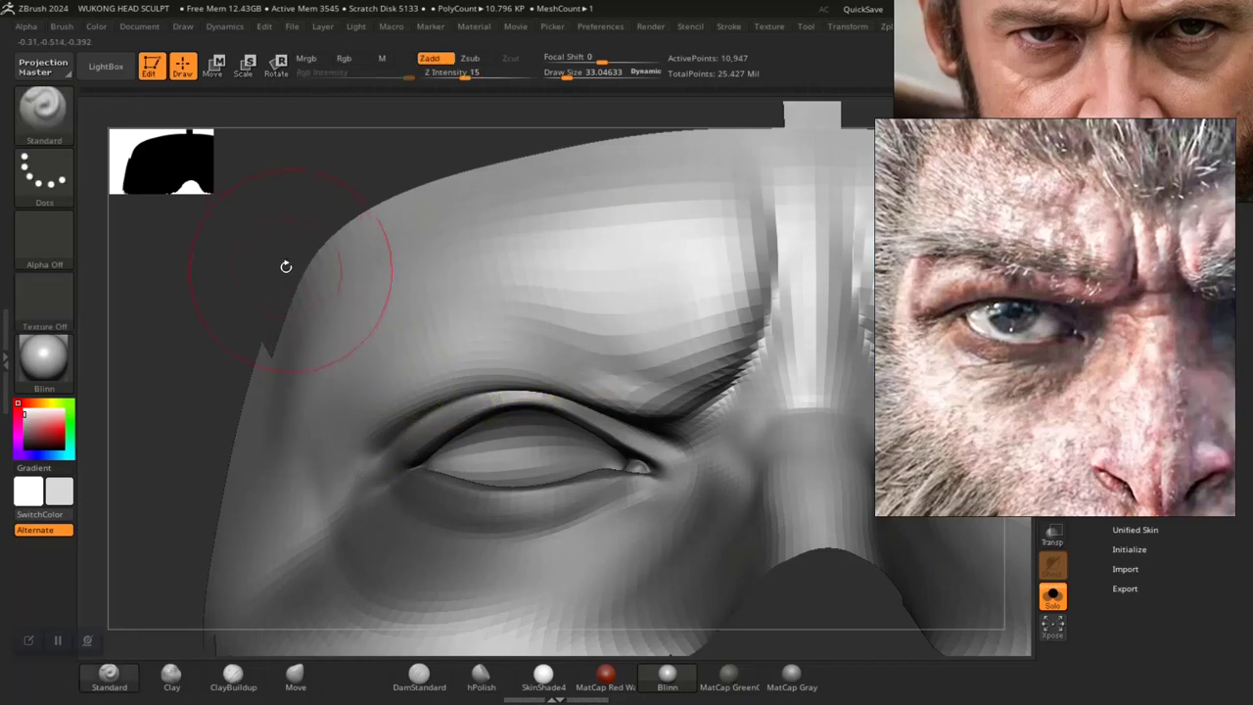
# Extend the outer end of the upper eyelid crease down past the eye corner with DamStandard at Draw Size 19.02606
pyautogui.moveTo(286, 266)
pyautogui.mouseDown()
pyautogui.moveTo(282, 282)
pyautogui.moveTo(335, 332)
pyautogui.mouseUp()
pyautogui.moveTo(273, 470)
pyautogui.keyDown('alt'); pyautogui.mouseDown()
pyautogui.moveTo(419, 442)
pyautogui.moveTo(361, 466)
pyautogui.mouseUp(); pyautogui.keyUp('alt')
pyautogui.keyDown('alt'); pyautogui.moveTo(311, 394); pyautogui.dragTo(293, 460); pyautogui.keyUp('alt')
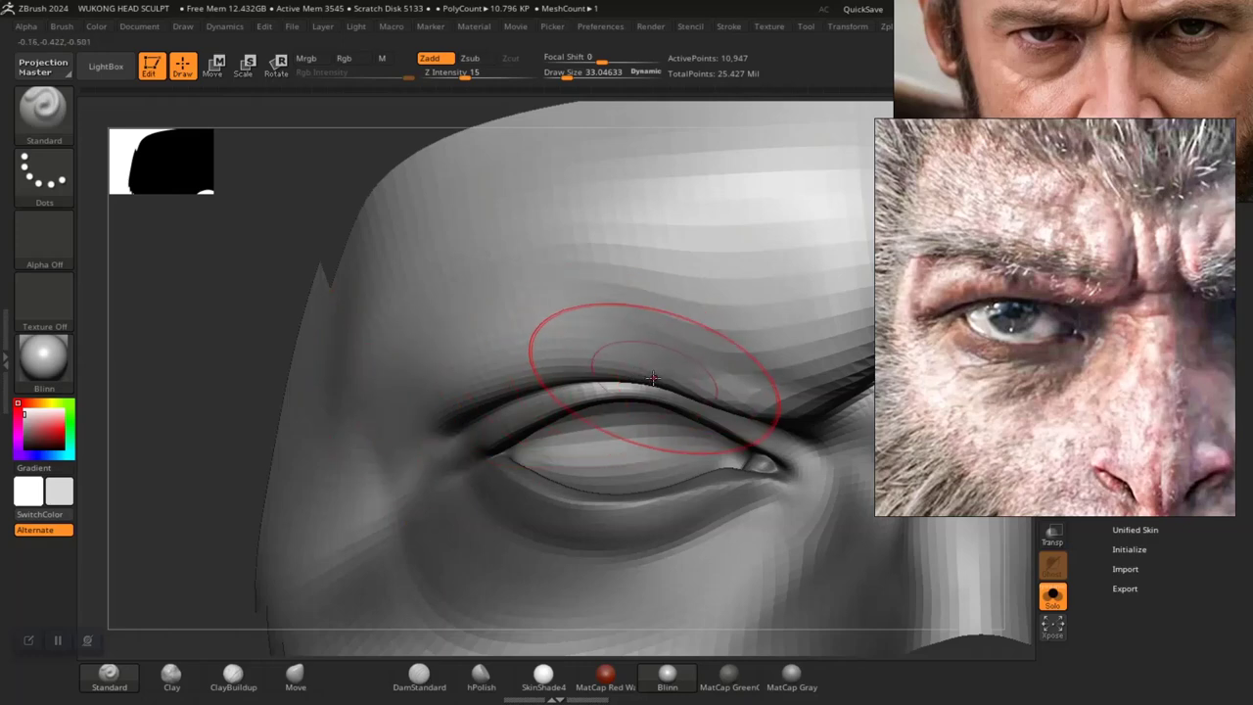
pyautogui.keyDown('alt'); pyautogui.moveTo(204, 471); pyautogui.dragTo(237, 430); pyautogui.keyUp('alt')
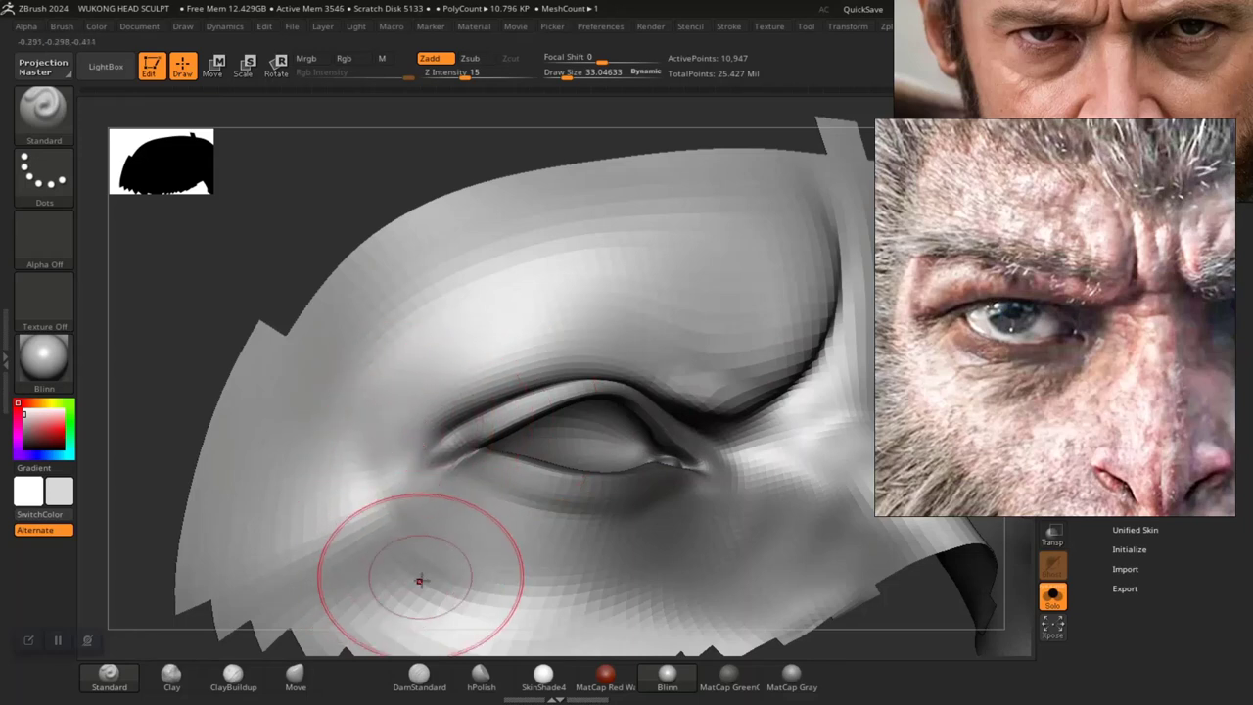
pyautogui.click(431, 691)
pyautogui.press('space')
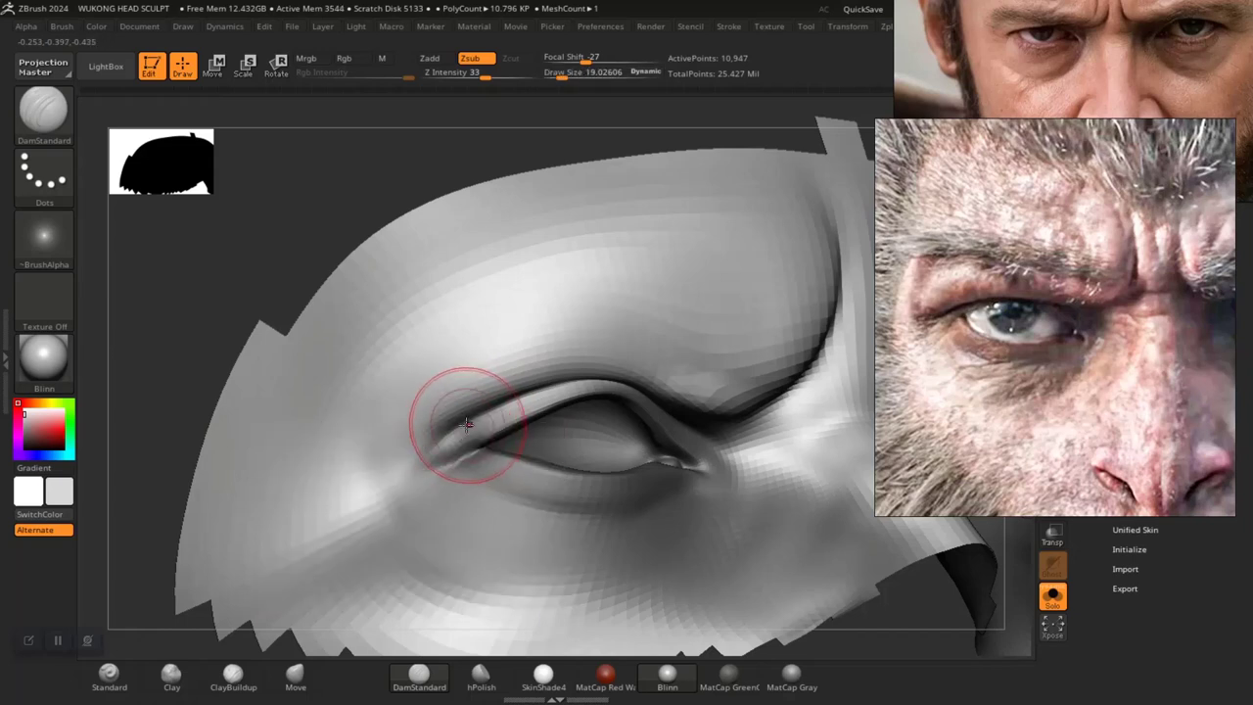
pyautogui.moveTo(431, 443)
pyautogui.mouseDown()
pyautogui.moveTo(446, 423)
pyautogui.moveTo(409, 467)
pyautogui.mouseUp()
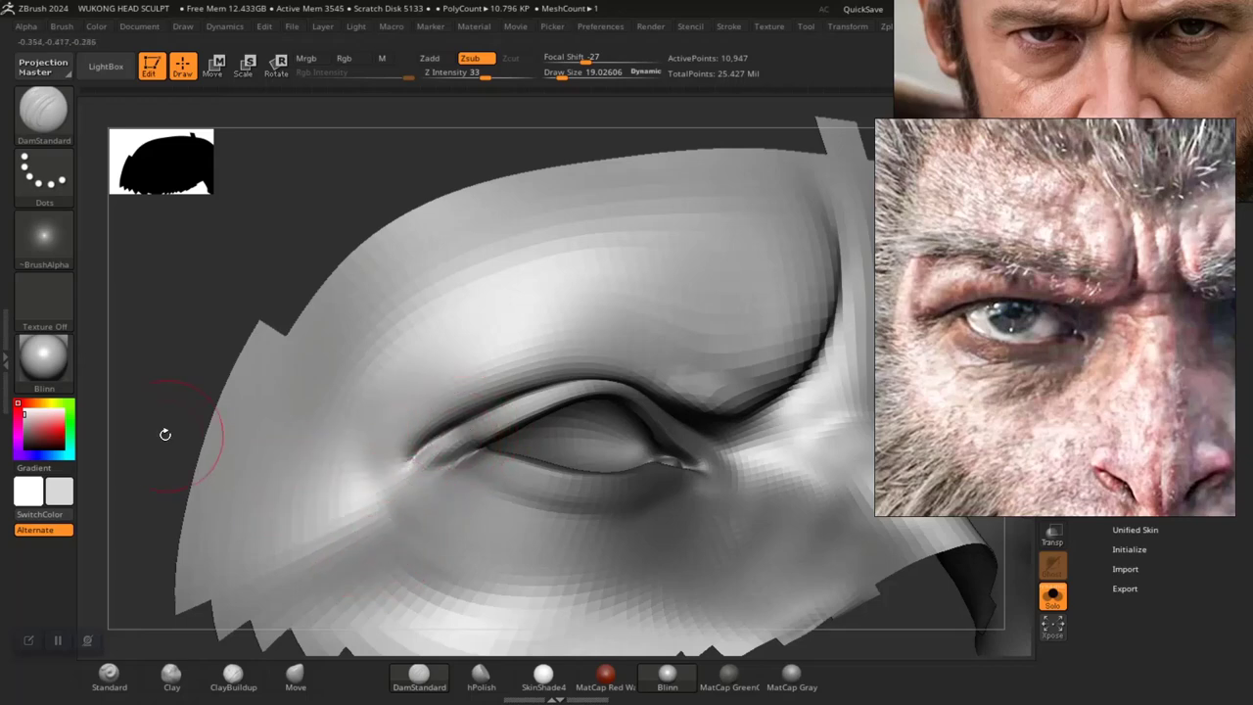
# Build up the skin fold above the upper eyelid crease with the Standard brush at Draw Size 33.04633, undoing and redrawing stray strokes
pyautogui.moveTo(132, 394)
pyautogui.mouseDown()
pyautogui.moveTo(207, 406)
pyautogui.moveTo(269, 436)
pyautogui.moveTo(178, 387)
pyautogui.moveTo(187, 359)
pyautogui.moveTo(287, 561)
pyautogui.mouseUp()
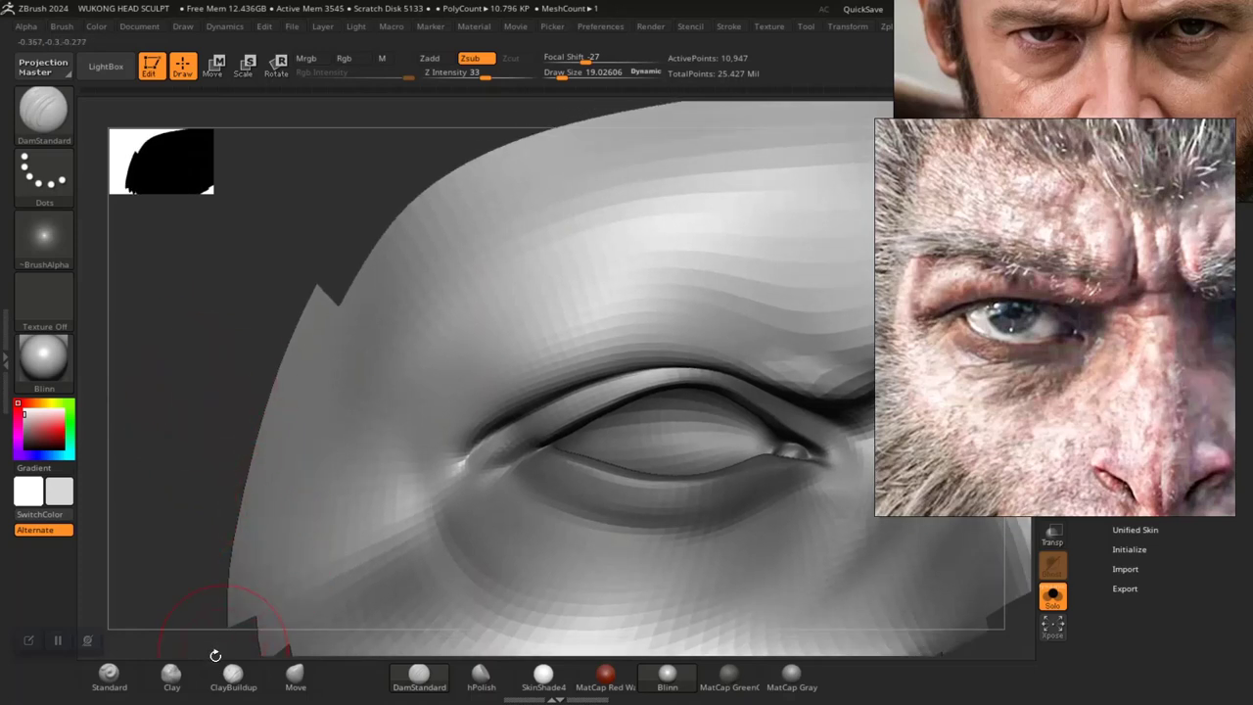
pyautogui.click(109, 676)
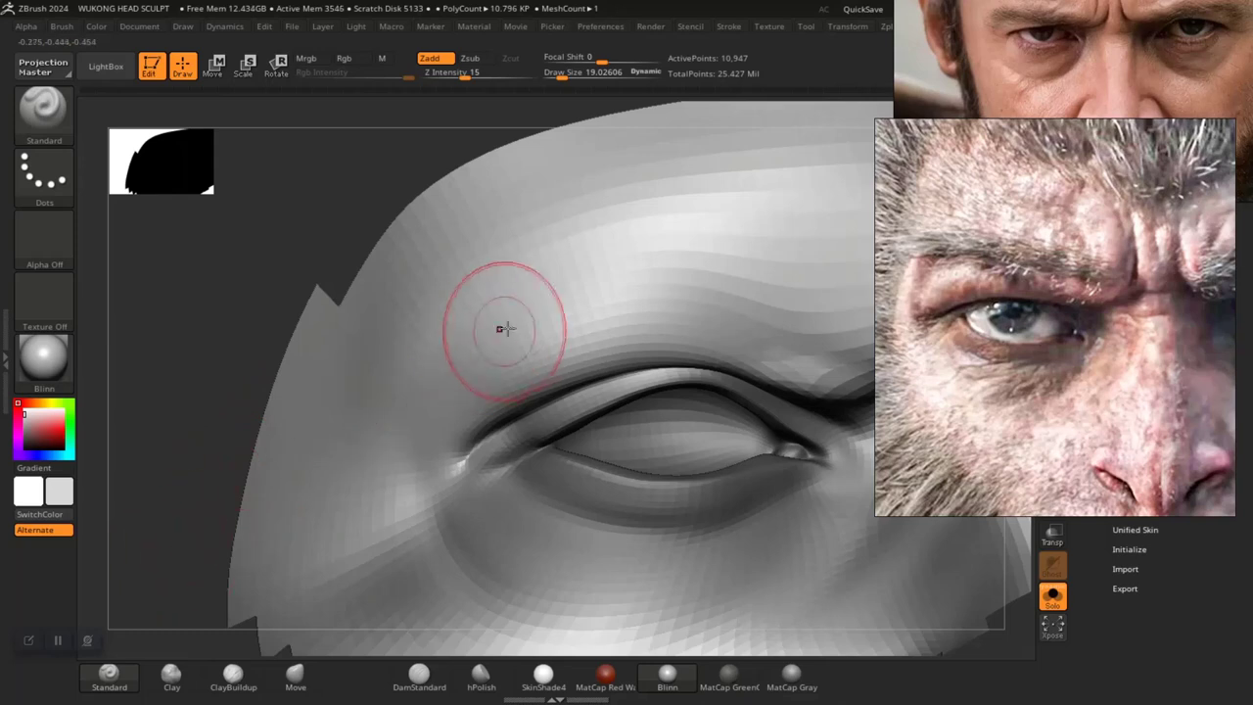
pyautogui.press('space')
pyautogui.moveTo(527, 320); pyautogui.dragTo(531, 320)
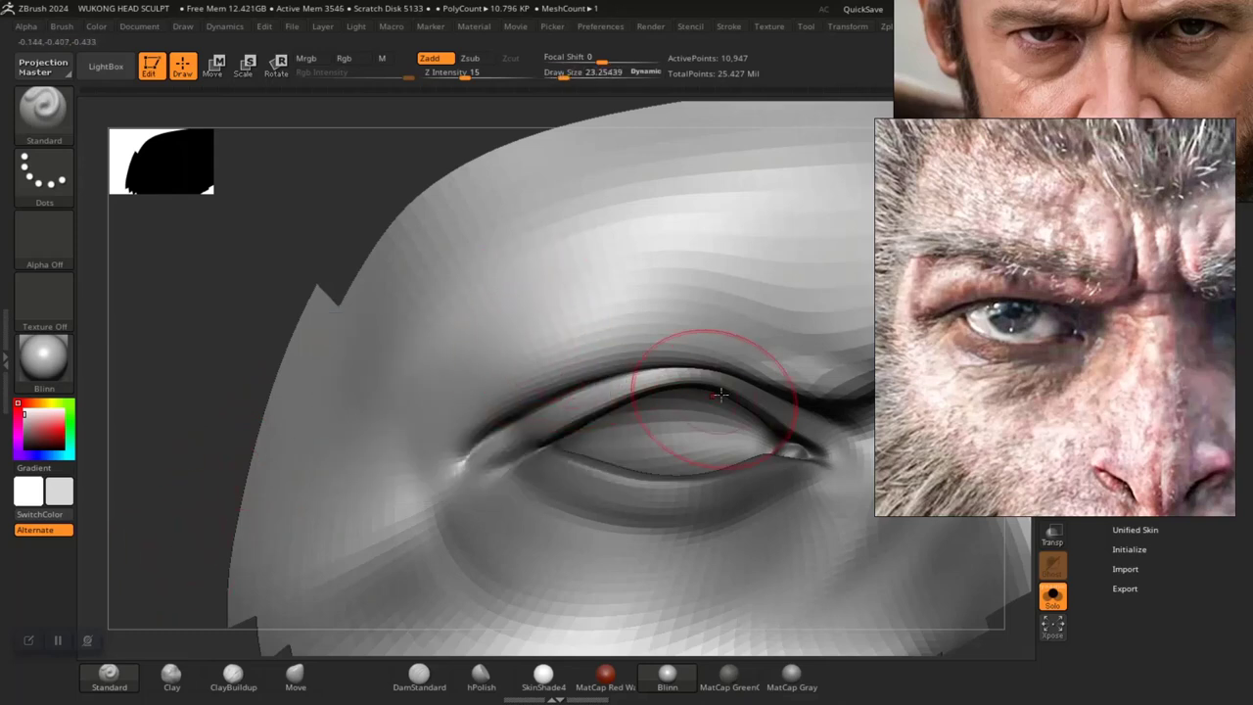
pyautogui.press('space')
pyautogui.moveTo(732, 338); pyautogui.dragTo(741, 338)
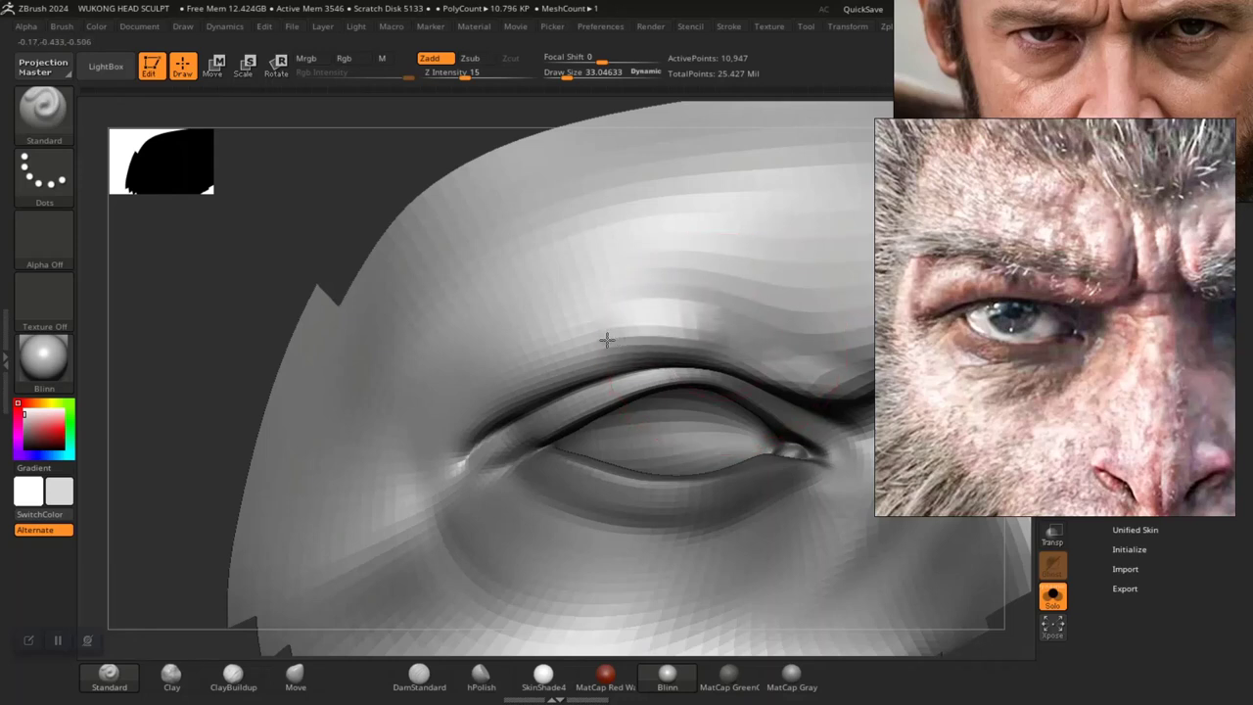
pyautogui.moveTo(607, 340)
pyautogui.mouseDown()
pyautogui.moveTo(500, 404)
pyautogui.moveTo(470, 446)
pyautogui.mouseUp()
pyautogui.hotkey('ctrl', 'z')
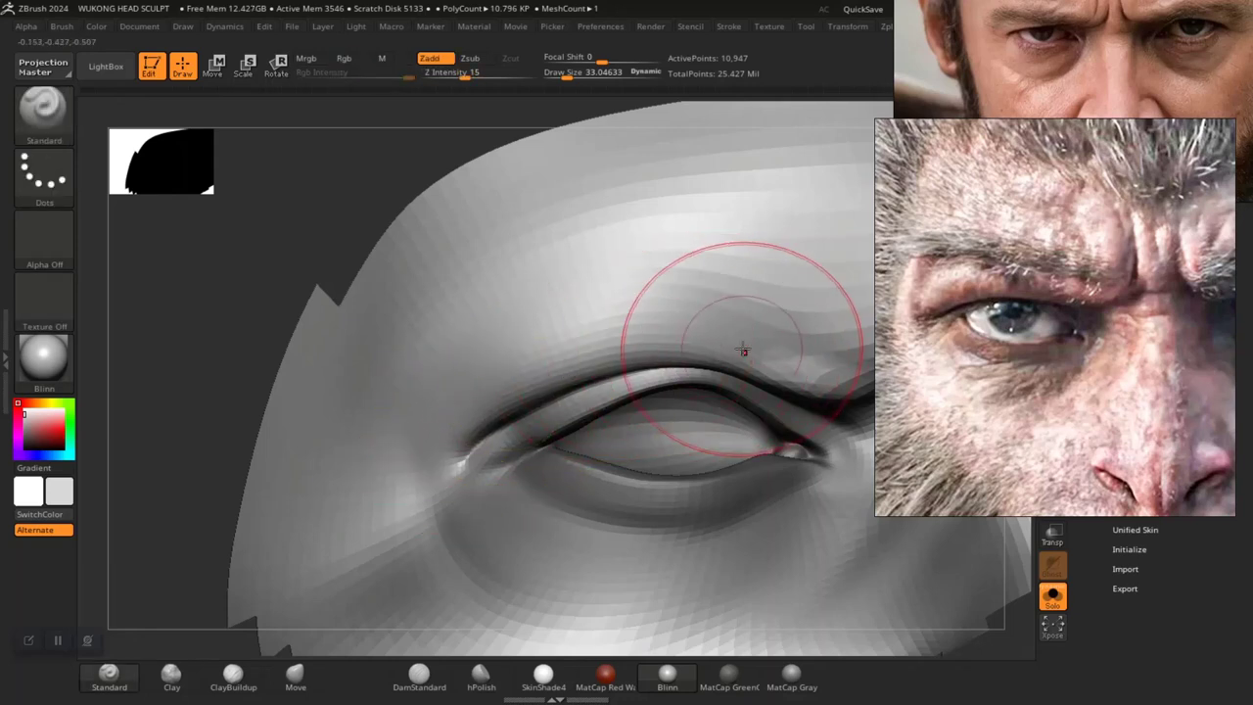
pyautogui.moveTo(747, 352)
pyautogui.mouseDown()
pyautogui.moveTo(666, 335)
pyautogui.moveTo(462, 432)
pyautogui.mouseUp()
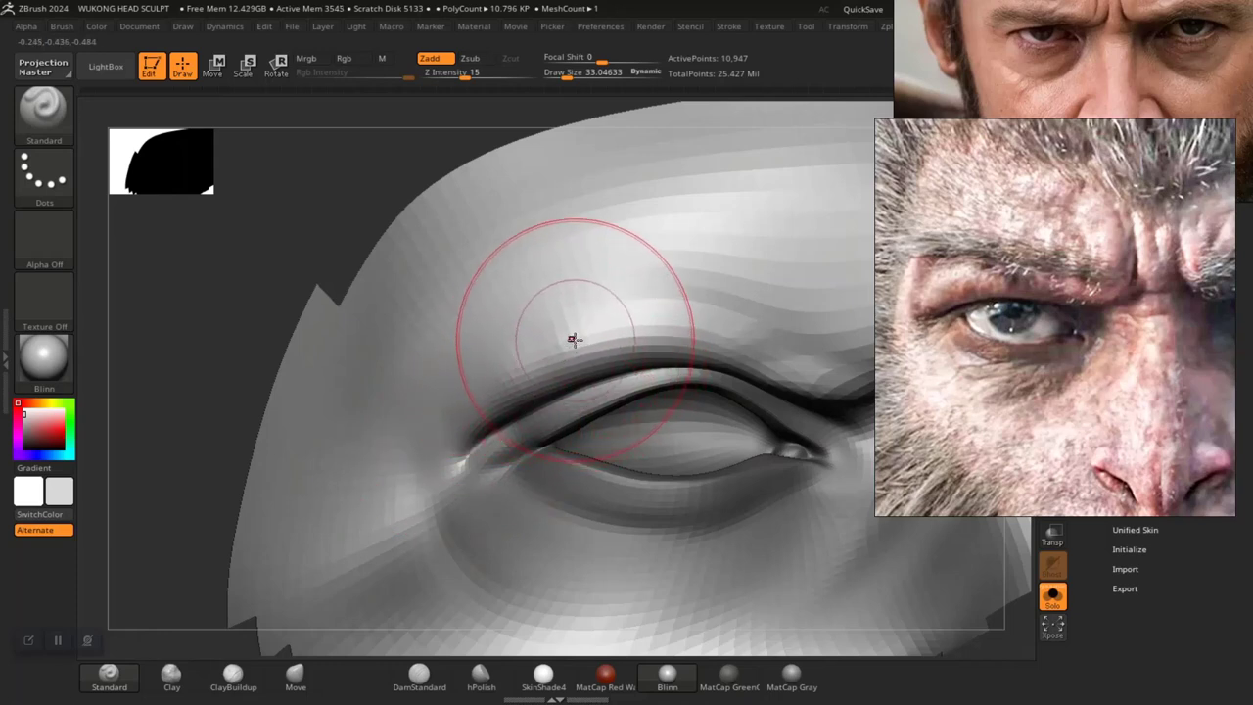
pyautogui.moveTo(574, 340)
pyautogui.mouseDown()
pyautogui.moveTo(478, 423)
pyautogui.moveTo(483, 437)
pyautogui.mouseUp()
pyautogui.hotkey('ctrl', 'z')
pyautogui.moveTo(572, 341); pyautogui.dragTo(502, 390)
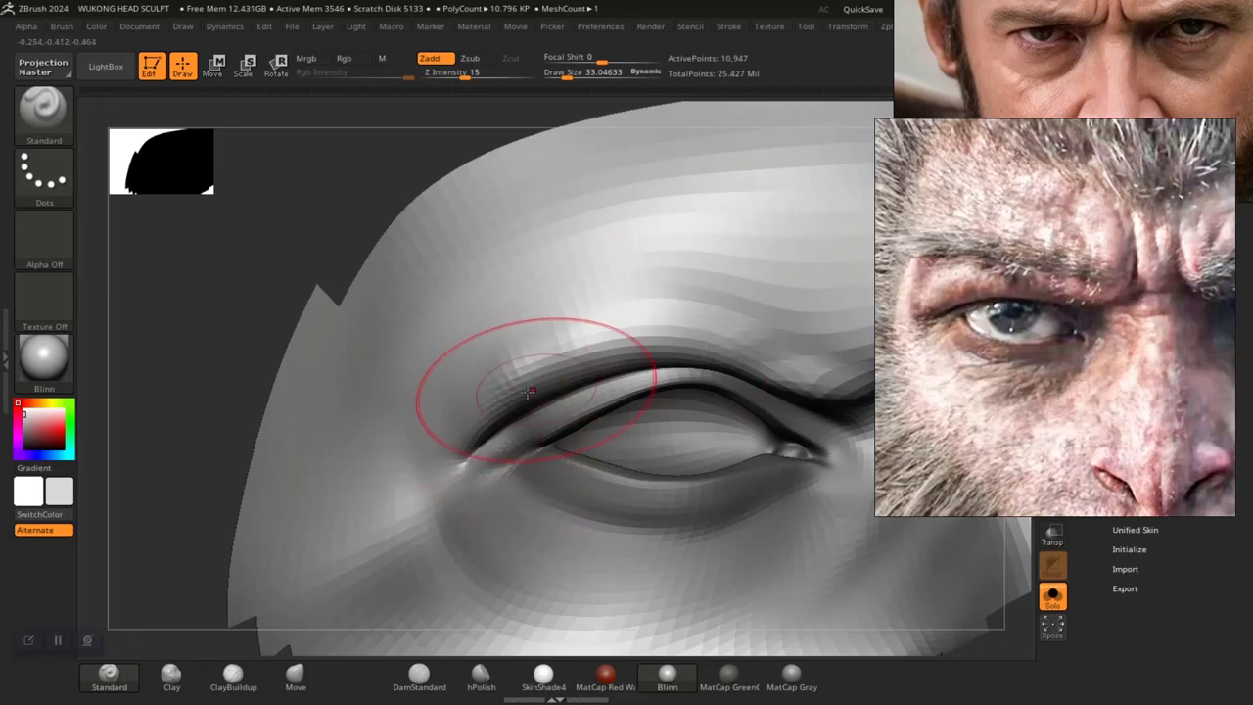
# Smooth the outer fold above the eyelid crease, try an extra build-up stroke along it, and undo the last two strokes
pyautogui.moveTo(519, 386)
pyautogui.keyDown('shift'); pyautogui.mouseDown()
pyautogui.moveTo(513, 374)
pyautogui.moveTo(491, 390)
pyautogui.mouseUp(); pyautogui.keyUp('shift')
pyautogui.moveTo(545, 343)
pyautogui.keyDown('shift'); pyautogui.mouseDown()
pyautogui.moveTo(494, 390)
pyautogui.moveTo(476, 435)
pyautogui.mouseUp(); pyautogui.keyUp('shift')
pyautogui.moveTo(501, 378); pyautogui.dragTo(628, 318)
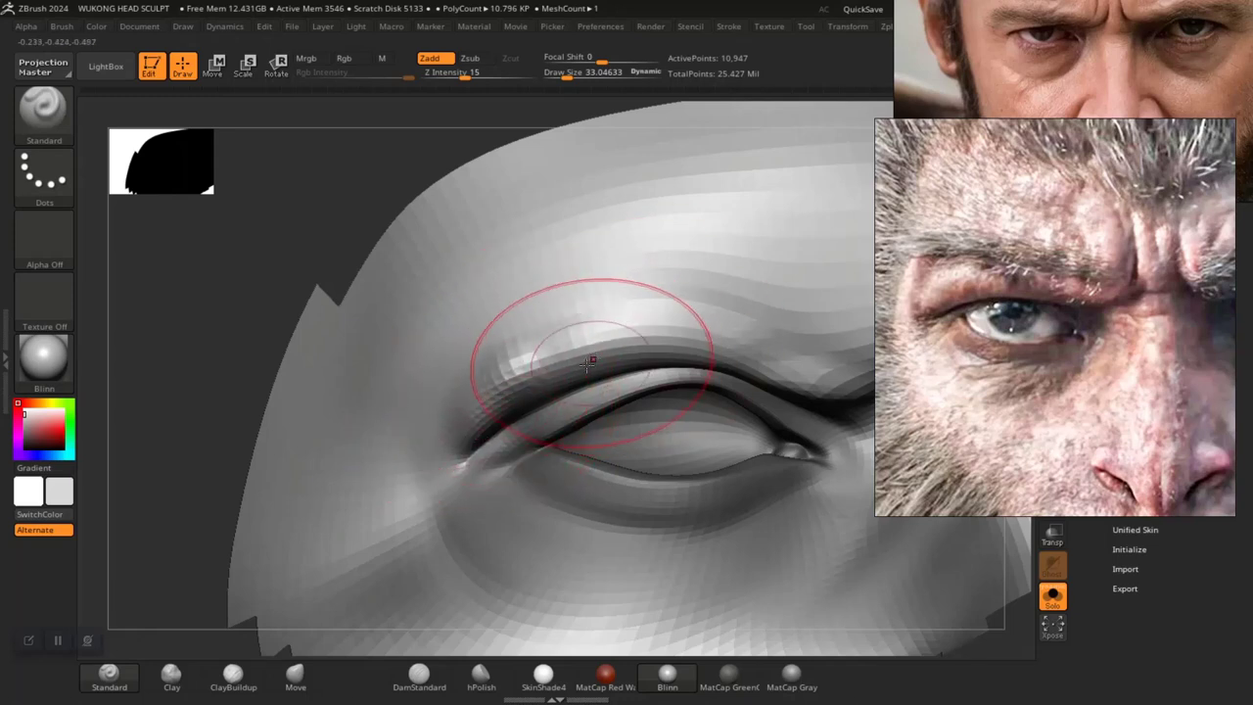
pyautogui.hotkey('ctrl', 'z')
pyautogui.hotkey('ctrl', 'z')
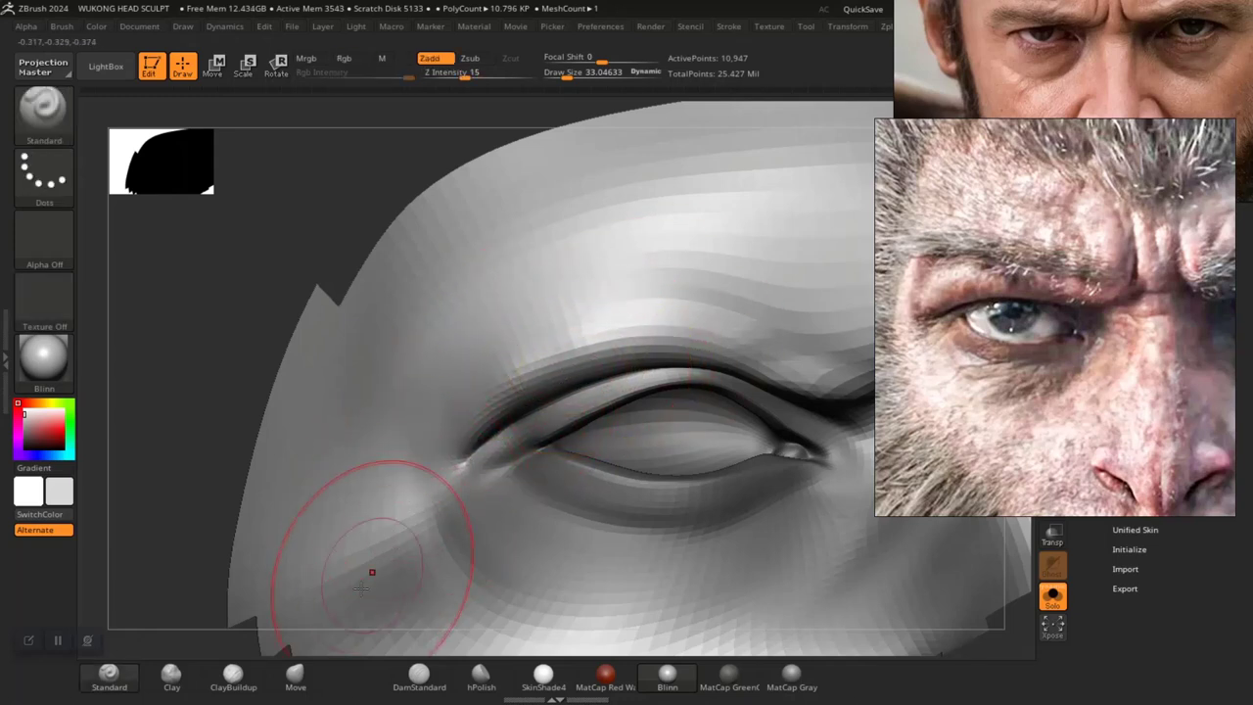
# Add volume to the outer brow fold above the upper eyelid with ClayBuildup at Z Intensity 20 and Draw Size 33.04633
pyautogui.click(241, 675)
pyautogui.click(171, 676)
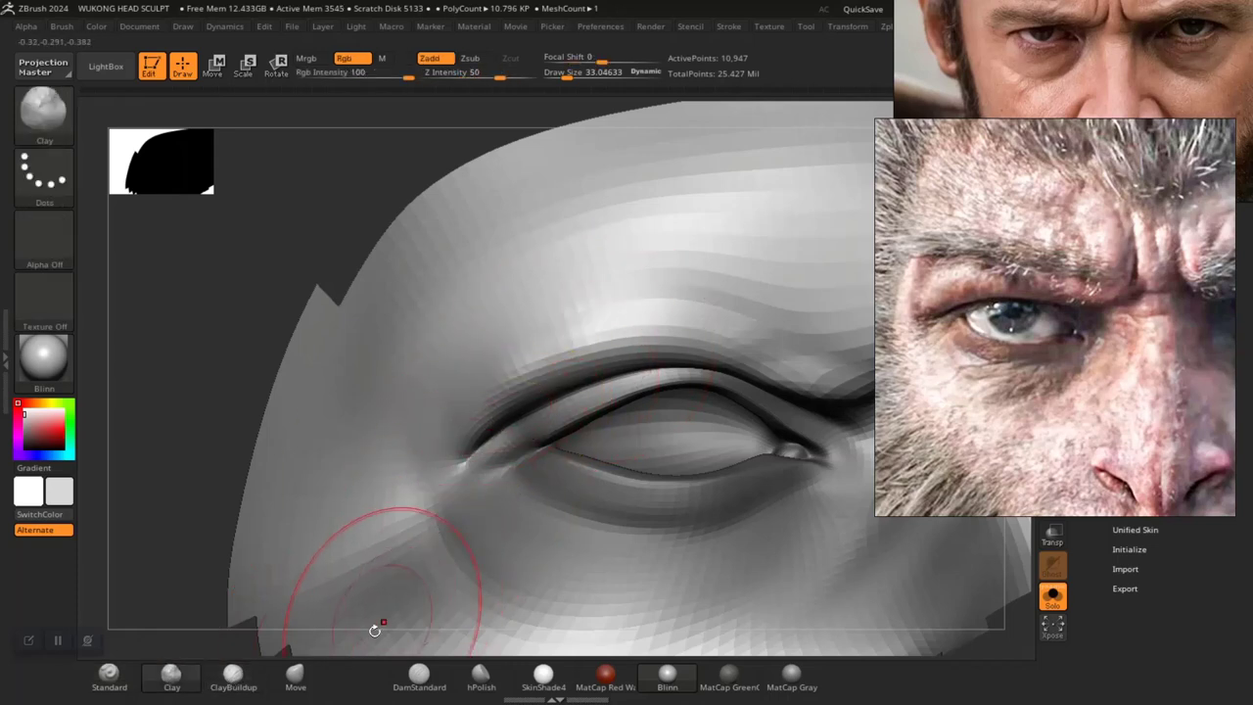
pyautogui.click(238, 675)
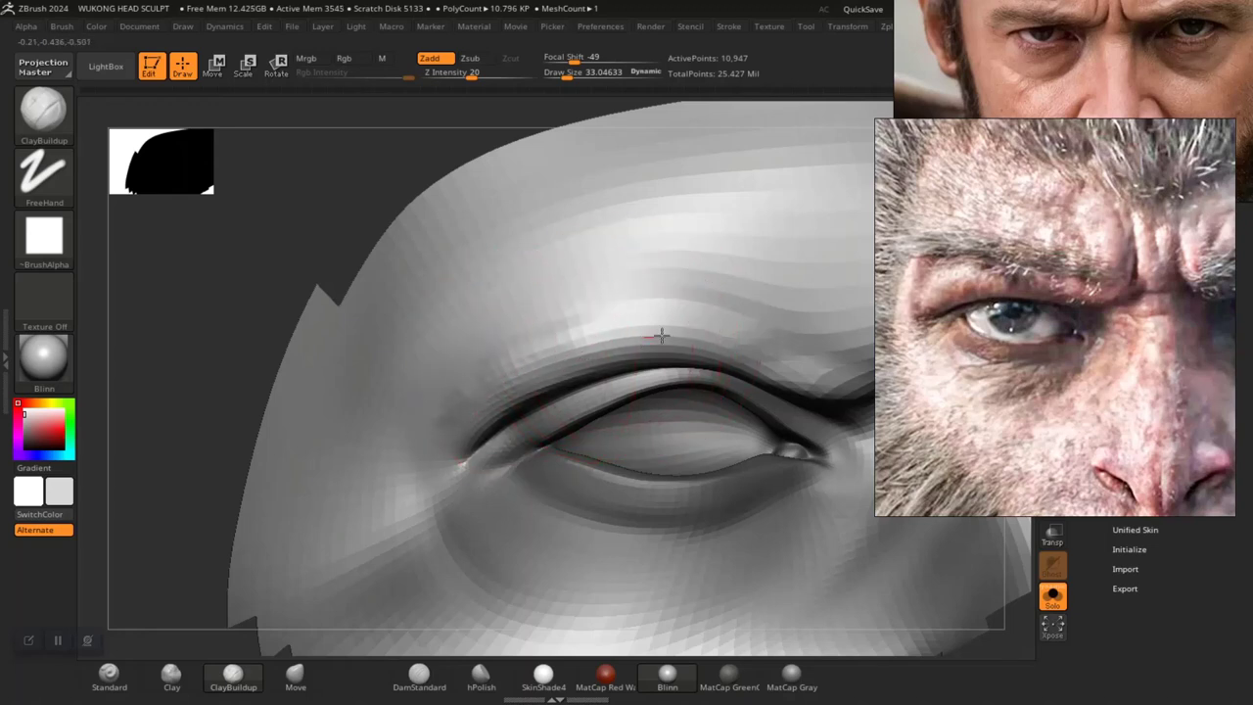
pyautogui.moveTo(502, 383)
pyautogui.mouseDown()
pyautogui.moveTo(458, 400)
pyautogui.moveTo(535, 349)
pyautogui.mouseUp()
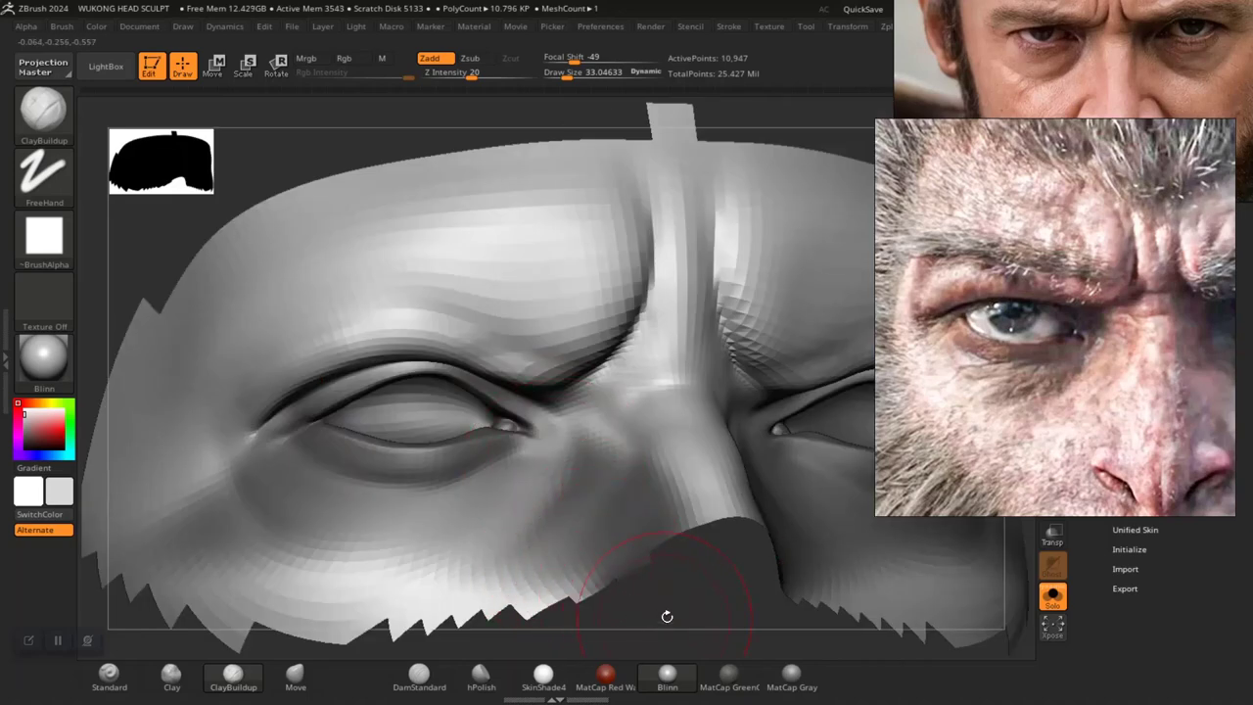
pyautogui.moveTo(667, 616)
pyautogui.keyDown('alt'); pyautogui.mouseDown()
pyautogui.moveTo(518, 479)
pyautogui.moveTo(539, 562)
pyautogui.mouseUp(); pyautogui.keyUp('alt')
pyautogui.moveTo(479, 527)
pyautogui.keyDown('alt'); pyautogui.mouseDown()
pyautogui.moveTo(469, 515)
pyautogui.moveTo(517, 584)
pyautogui.moveTo(512, 551)
pyautogui.moveTo(546, 571)
pyautogui.moveTo(456, 568)
pyautogui.moveTo(573, 518)
pyautogui.mouseUp(); pyautogui.keyUp('alt')
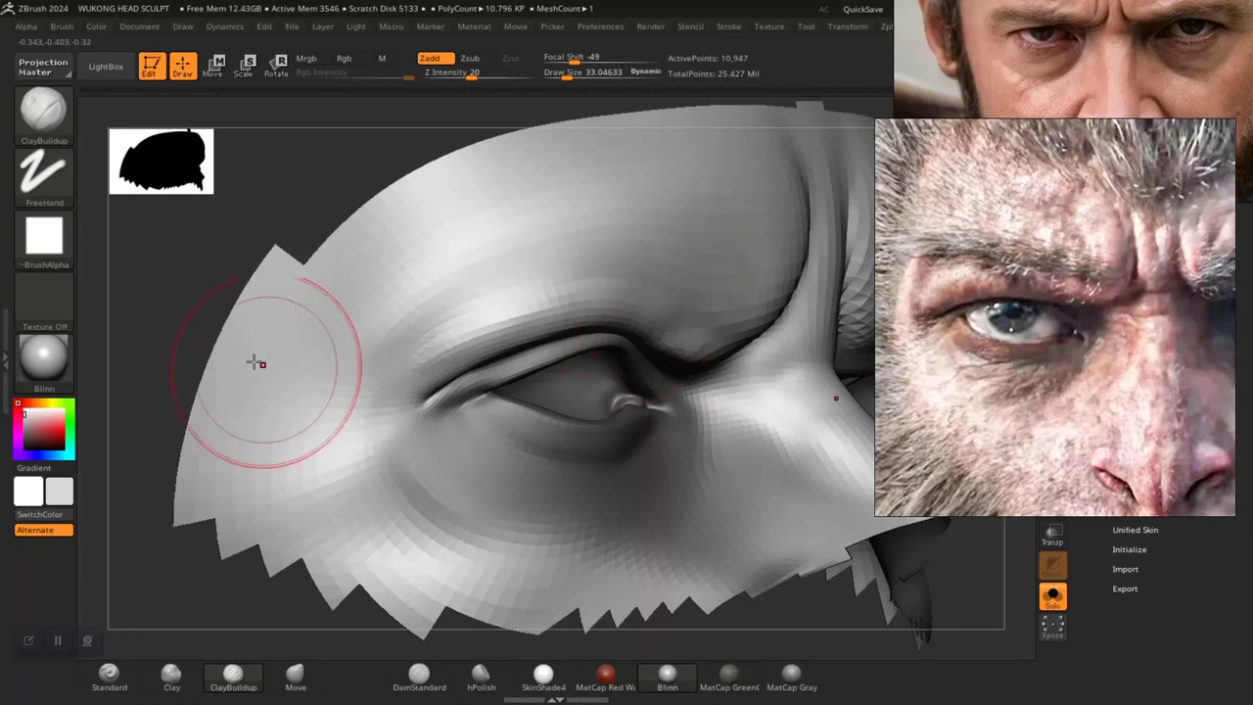
# Refine the fold above the outer upper eyelid with ClayBuildup, trying Draw Size 19.02606 and setting it back to 33.04633
pyautogui.moveTo(320, 190)
pyautogui.mouseDown()
pyautogui.moveTo(461, 252)
pyautogui.moveTo(505, 232)
pyautogui.mouseUp()
pyautogui.press('space')
pyautogui.press('shift')
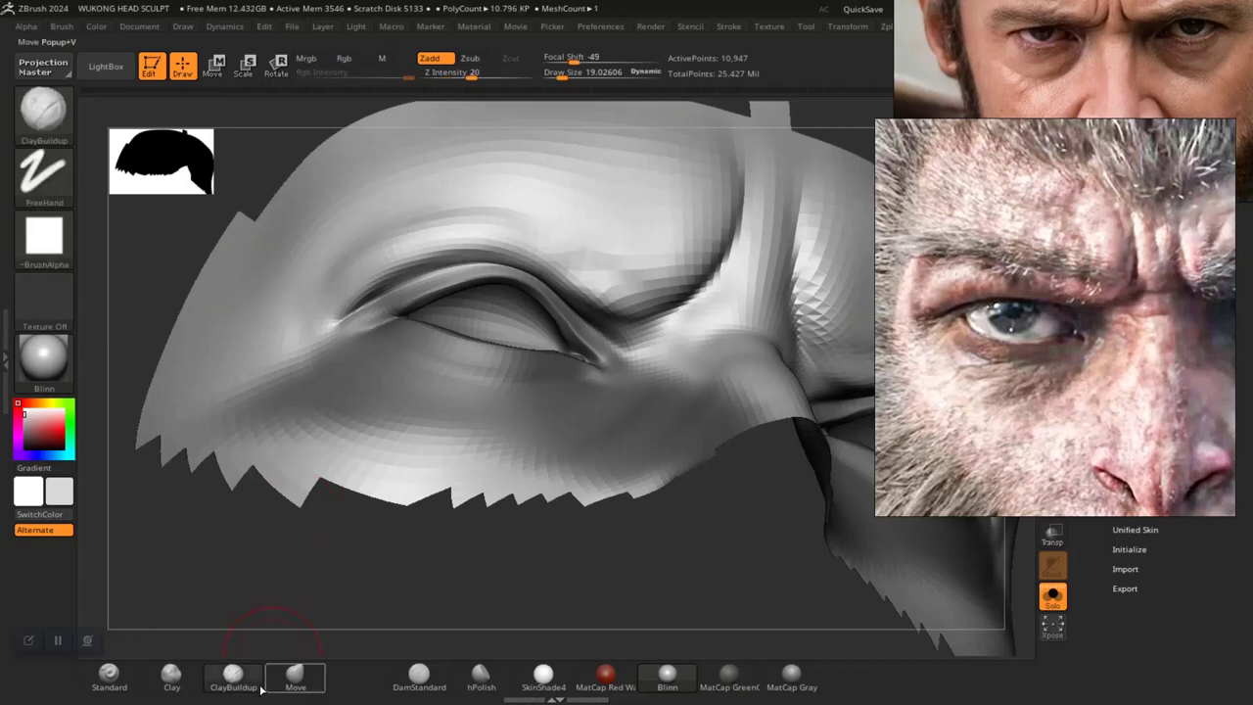
pyautogui.press('b')
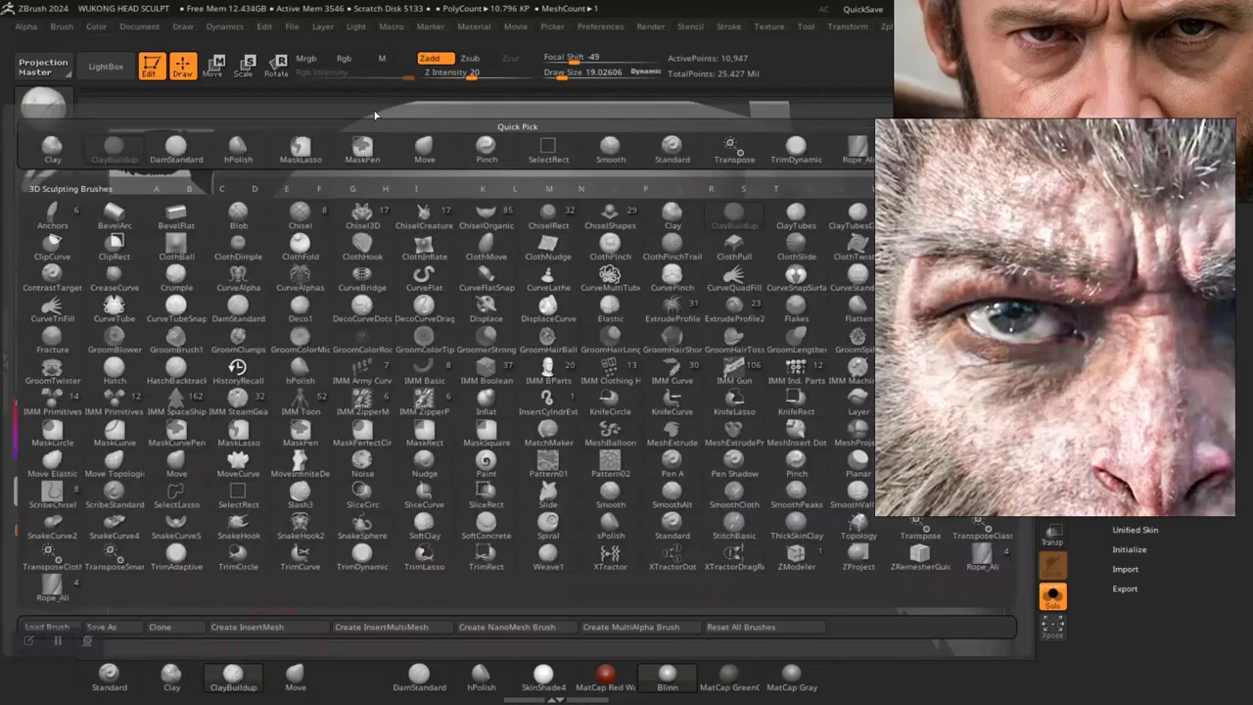
pyautogui.press('space')
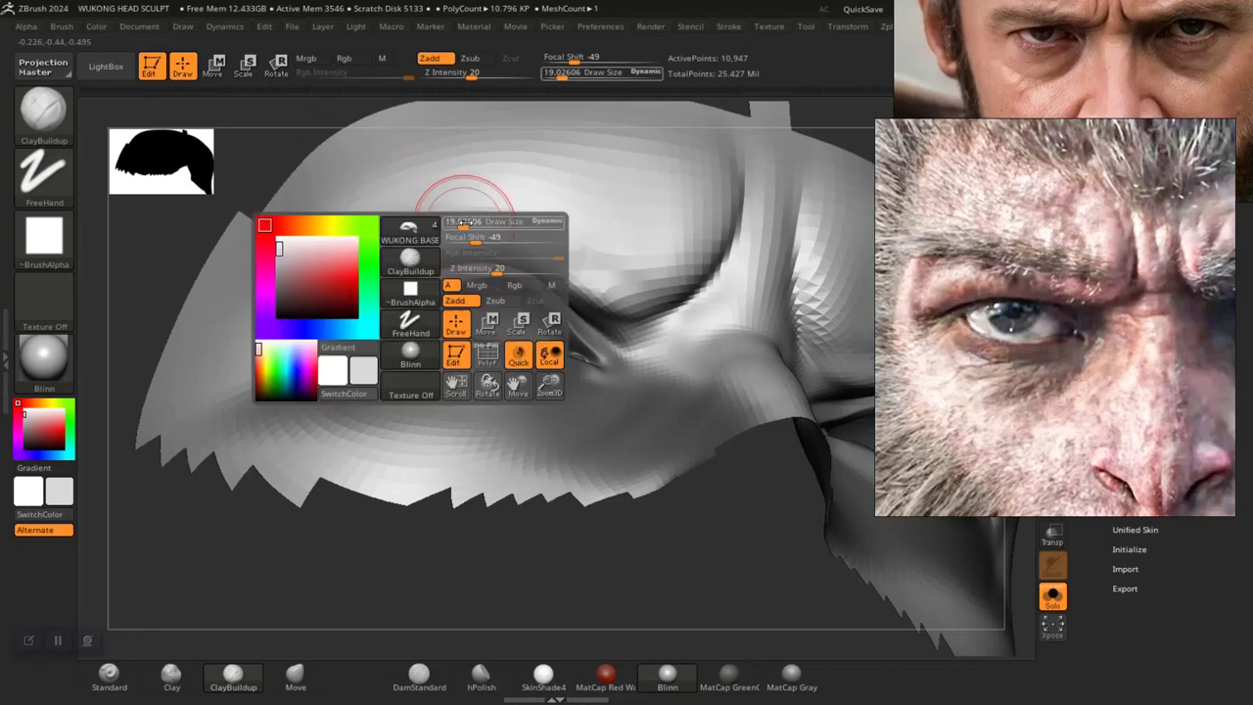
pyautogui.moveTo(462, 223); pyautogui.dragTo(470, 223)
pyautogui.moveTo(428, 572)
pyautogui.mouseDown()
pyautogui.moveTo(461, 587)
pyautogui.moveTo(527, 574)
pyautogui.moveTo(621, 593)
pyautogui.moveTo(632, 630)
pyautogui.mouseUp()
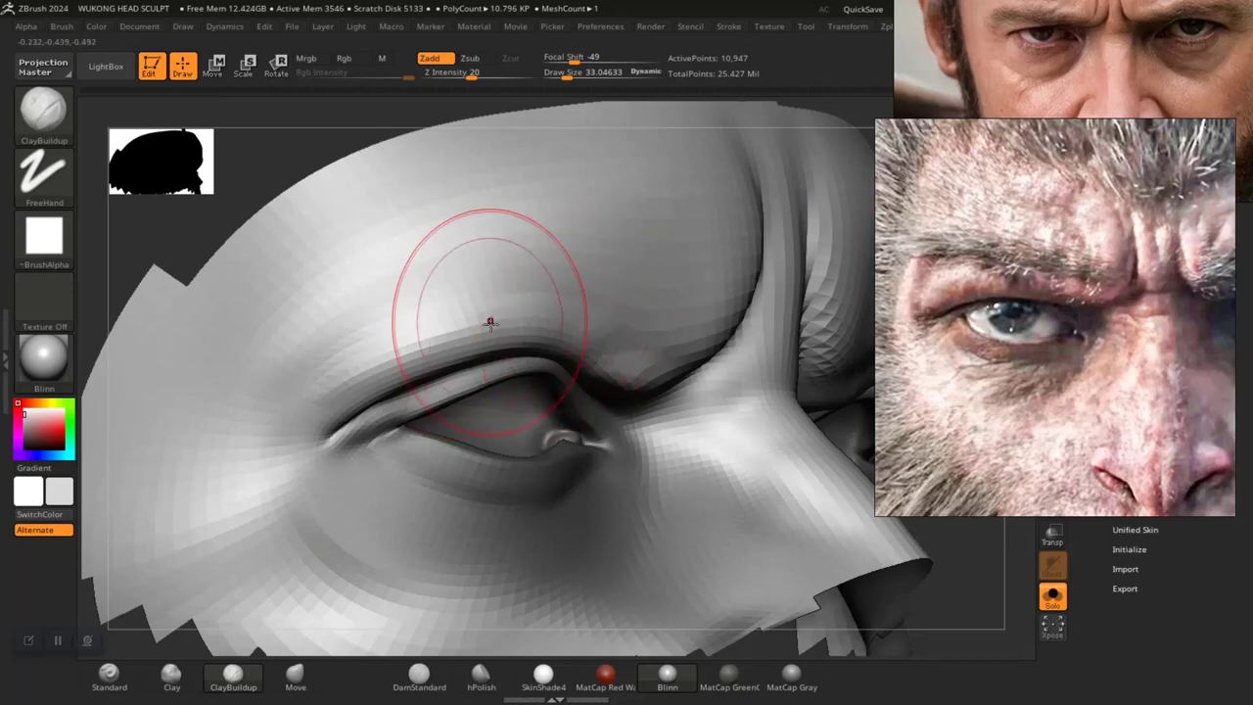
pyautogui.press('f')
pyautogui.moveTo(352, 165)
pyautogui.mouseDown()
pyautogui.moveTo(327, 140)
pyautogui.moveTo(450, 237)
pyautogui.moveTo(490, 347)
pyautogui.mouseUp()
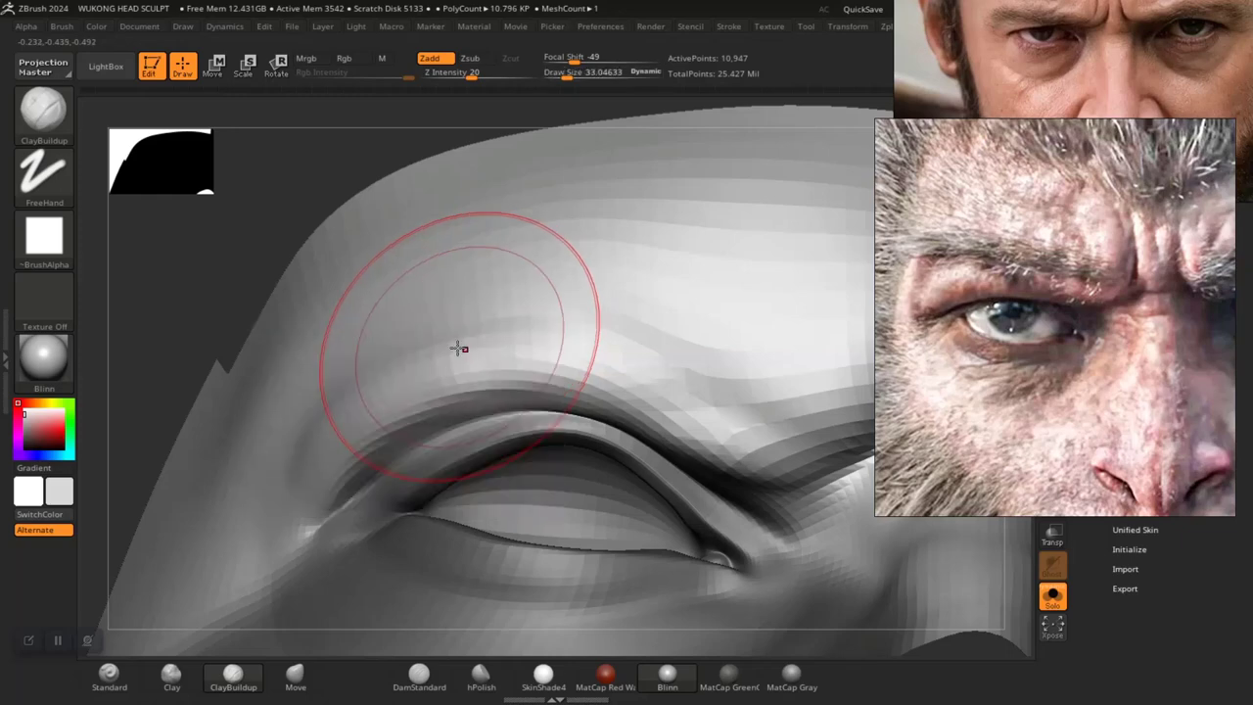
# Reshape the outer fold of the upper eyelid with the Move brush
pyautogui.moveTo(366, 170); pyautogui.dragTo(442, 174)
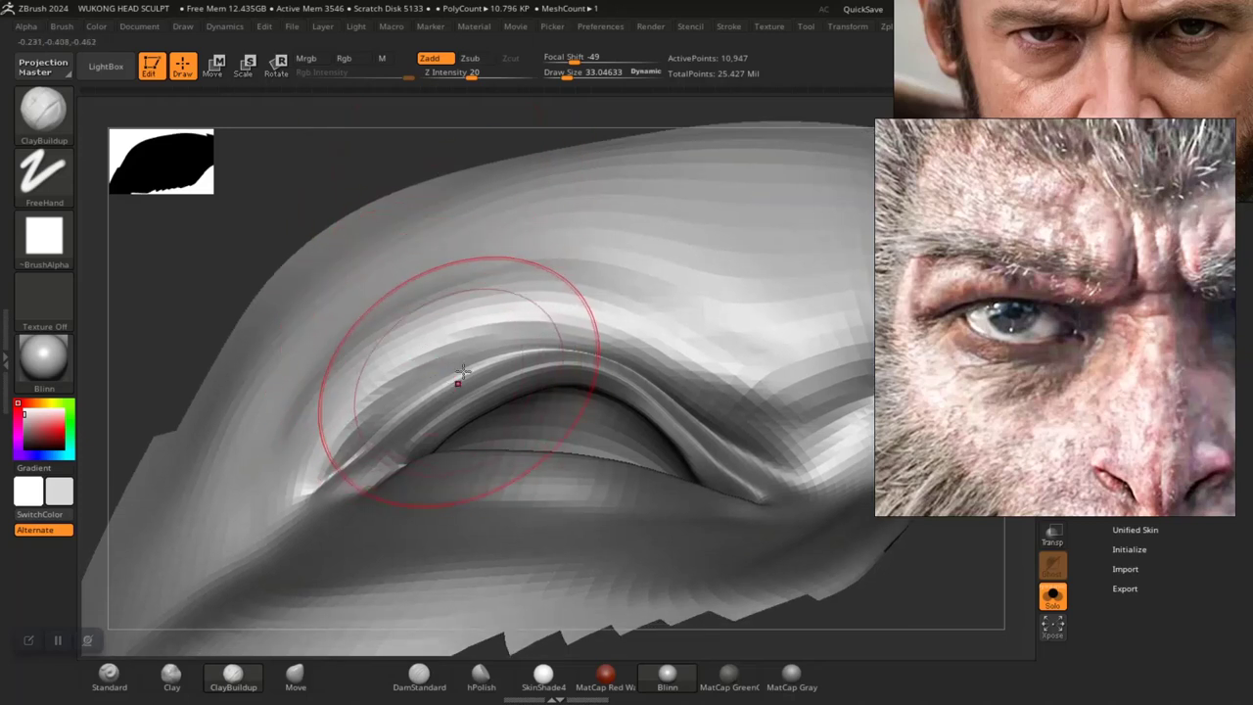
pyautogui.click(312, 687)
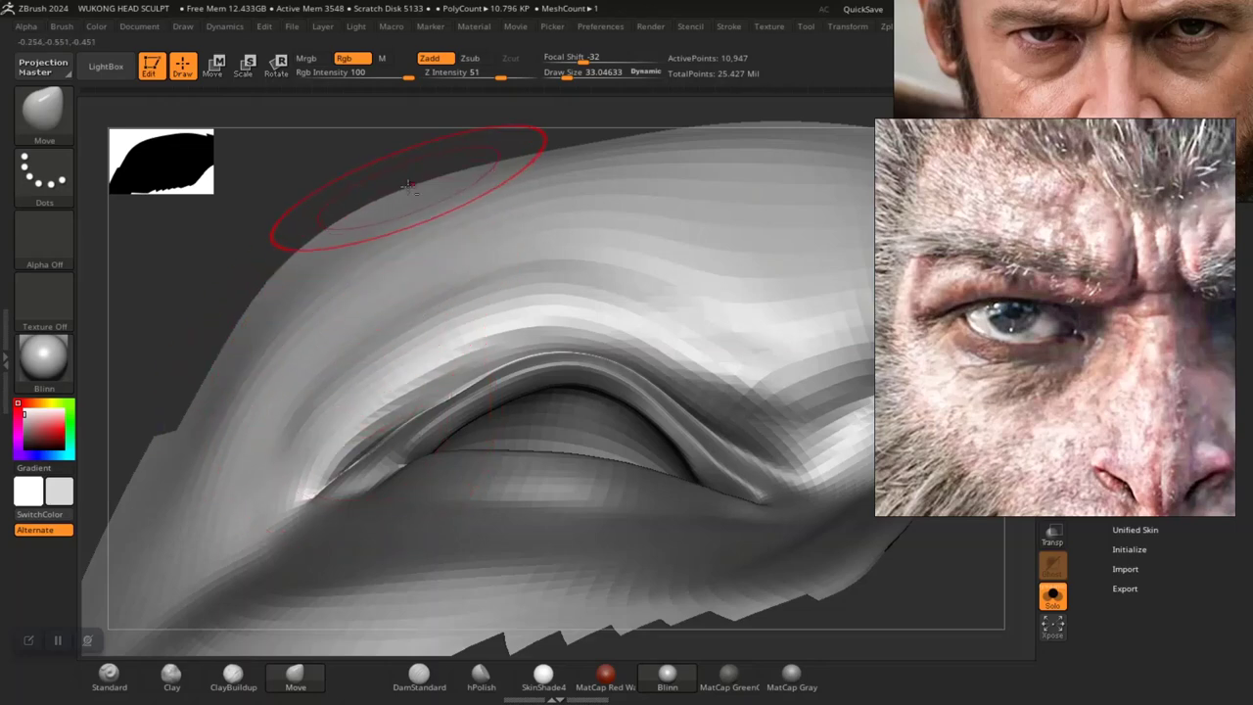
pyautogui.keyDown('ctrl'); pyautogui.moveTo(383, 162); pyautogui.dragTo(336, 162, button='right'); pyautogui.keyUp('ctrl')
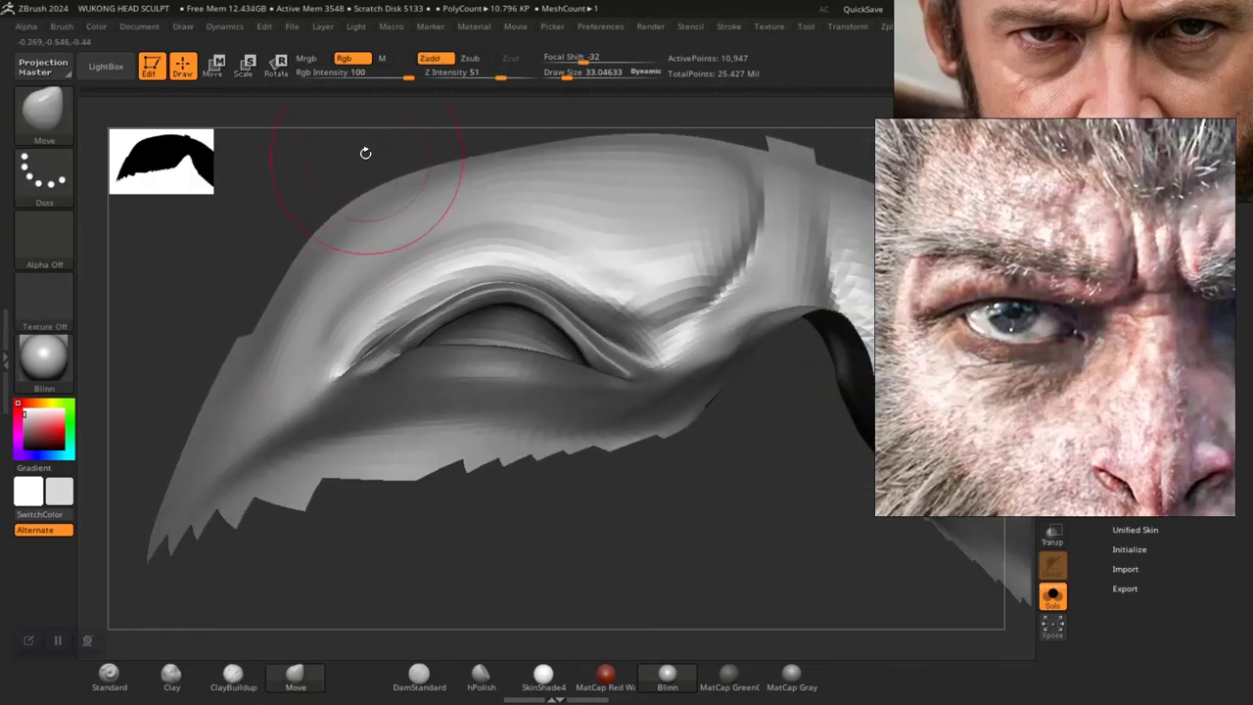
pyautogui.moveTo(363, 151); pyautogui.dragTo(409, 179)
pyautogui.keyDown('shift'); pyautogui.moveTo(362, 205); pyautogui.dragTo(403, 235); pyautogui.keyUp('shift')
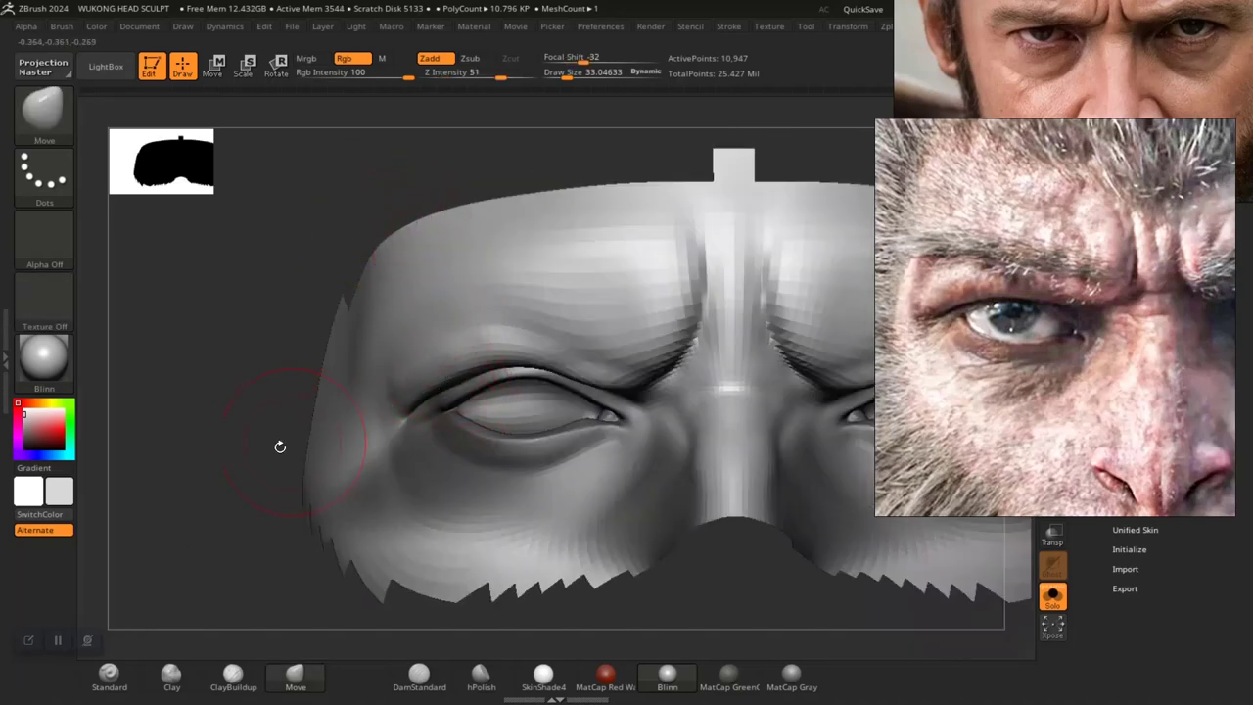
# Reduce the Move brush's draw size to about 15 for finer shaping around the outer brow
pyautogui.keyDown('alt'); pyautogui.moveTo(244, 465); pyautogui.dragTo(368, 471); pyautogui.keyUp('alt')
pyautogui.keyDown('alt'); pyautogui.moveTo(300, 417); pyautogui.dragTo(267, 291); pyautogui.keyUp('alt')
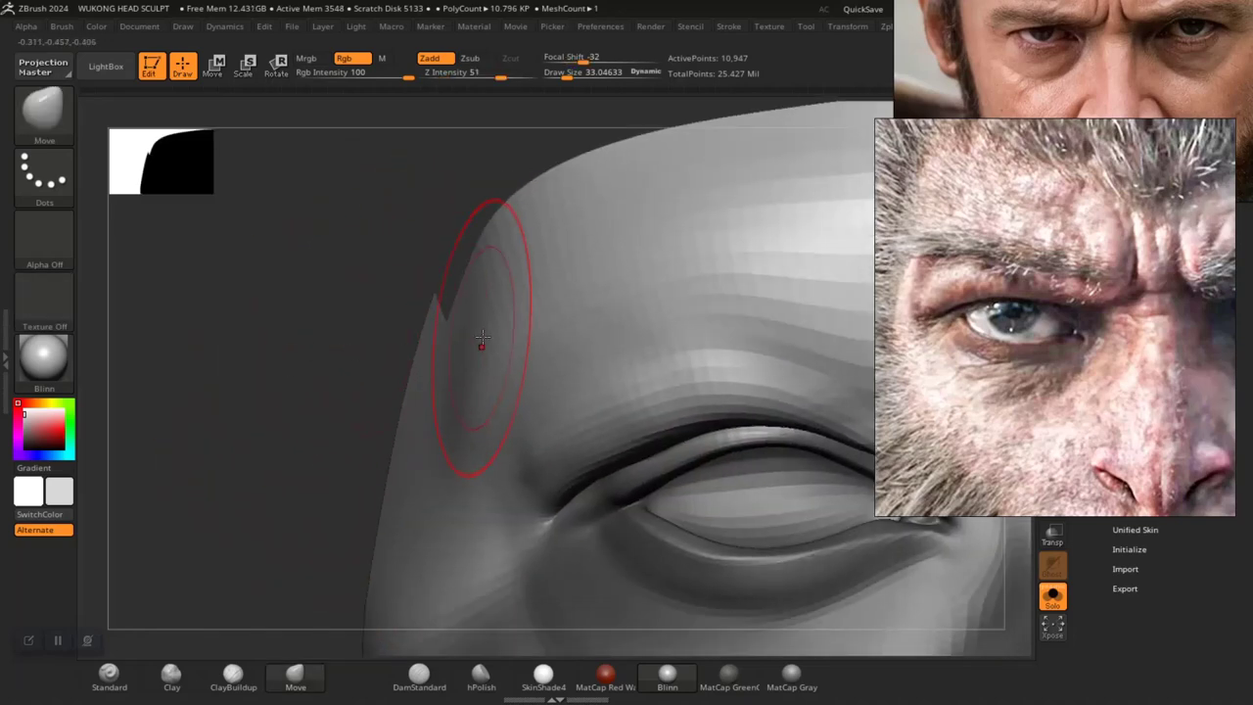
pyautogui.press('space')
pyautogui.moveTo(479, 335); pyautogui.dragTo(481, 336)
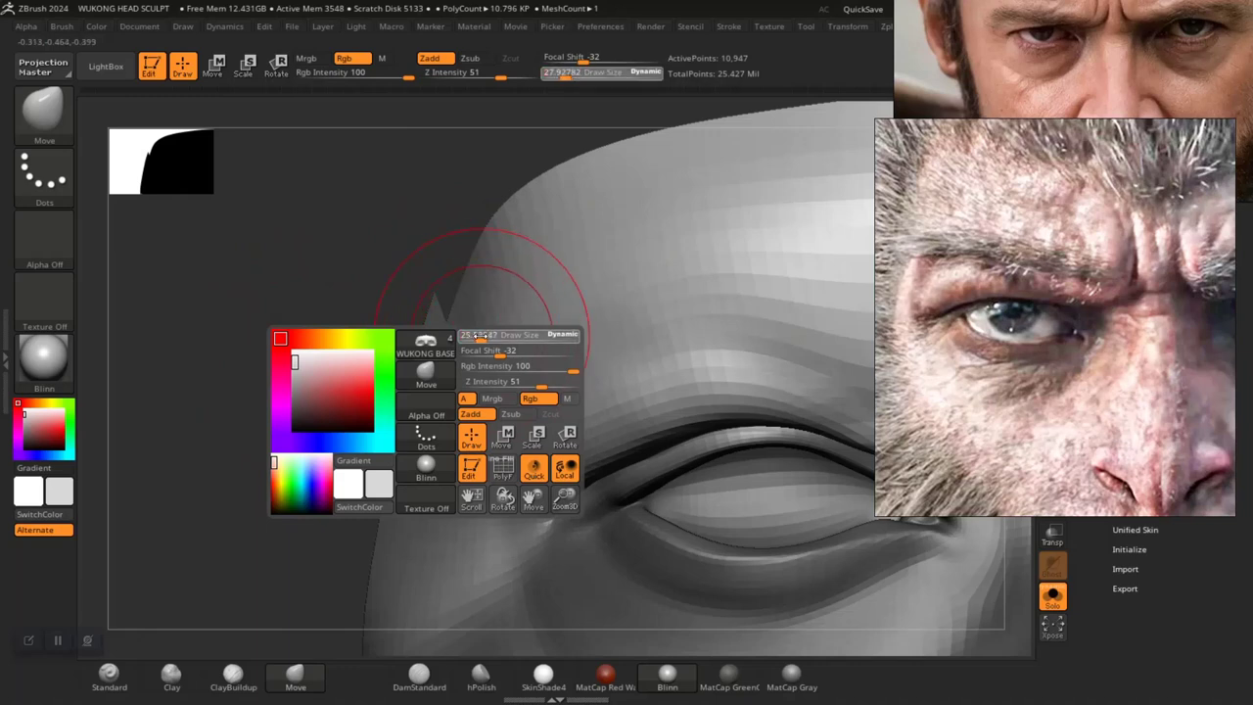
pyautogui.press('shift')
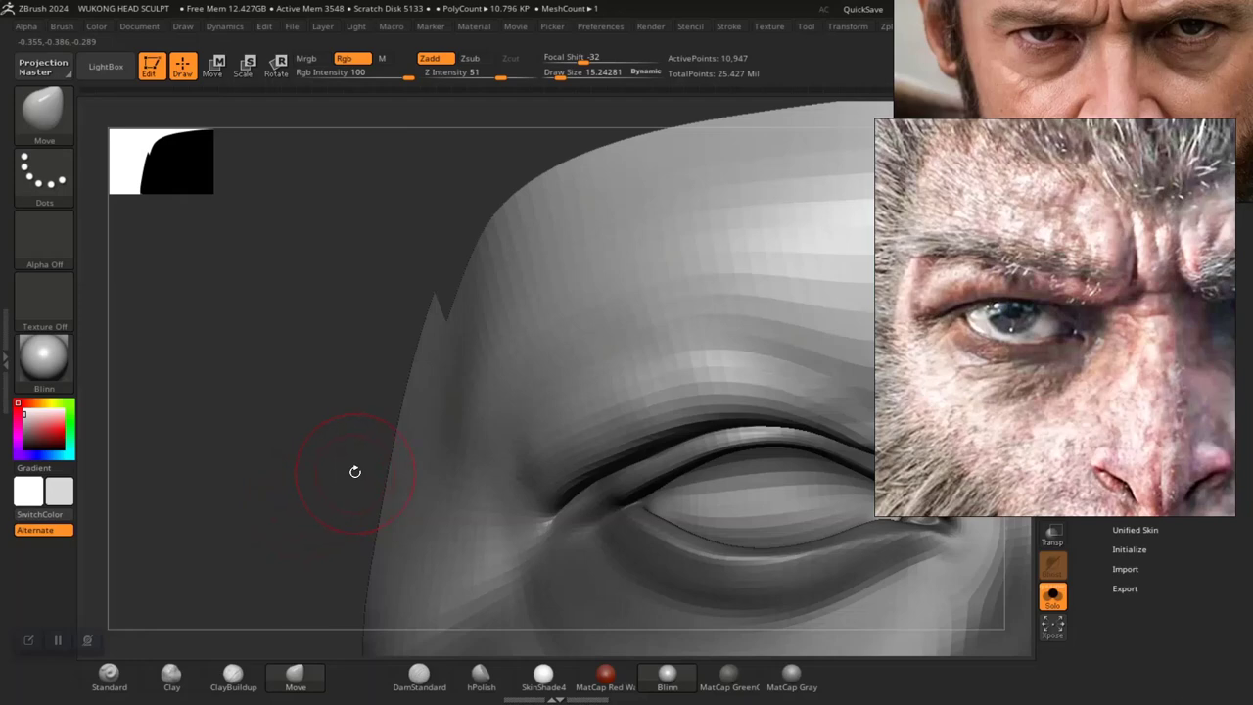
# Choose the Inflat brush, set its draw size to about 25.5, and inflate the fold above the upper eyelid
pyautogui.press('b')
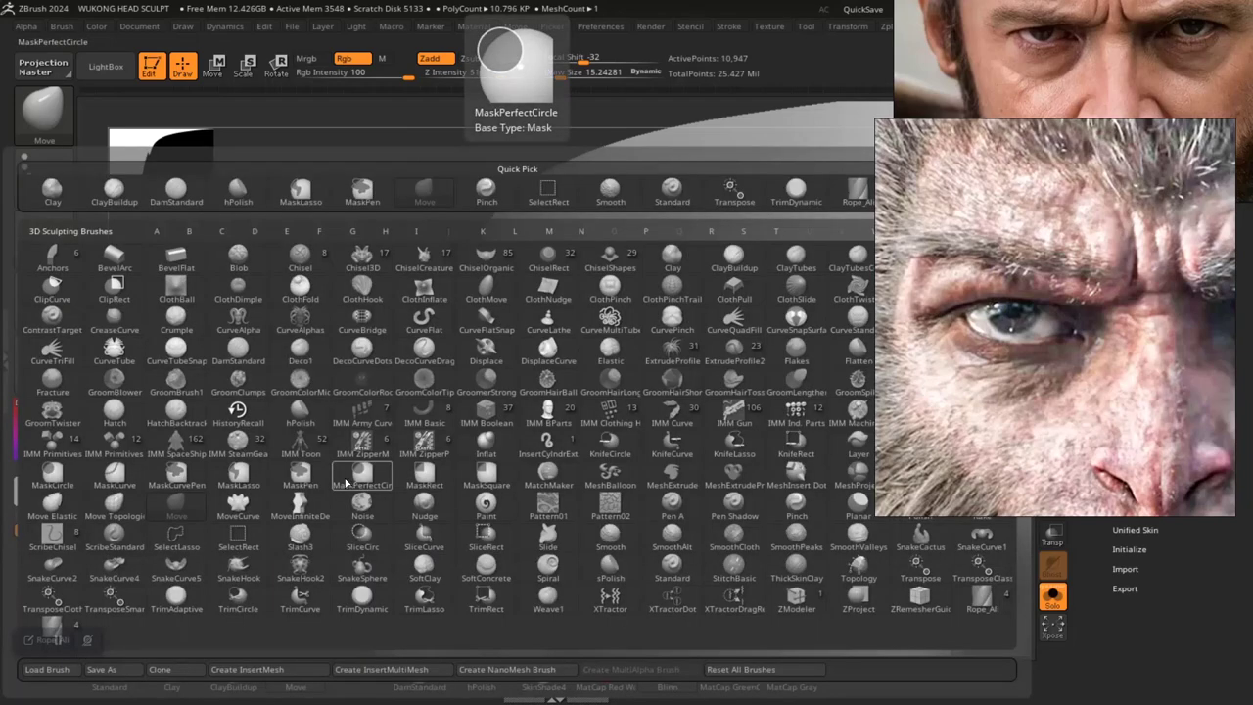
pyautogui.press('i')
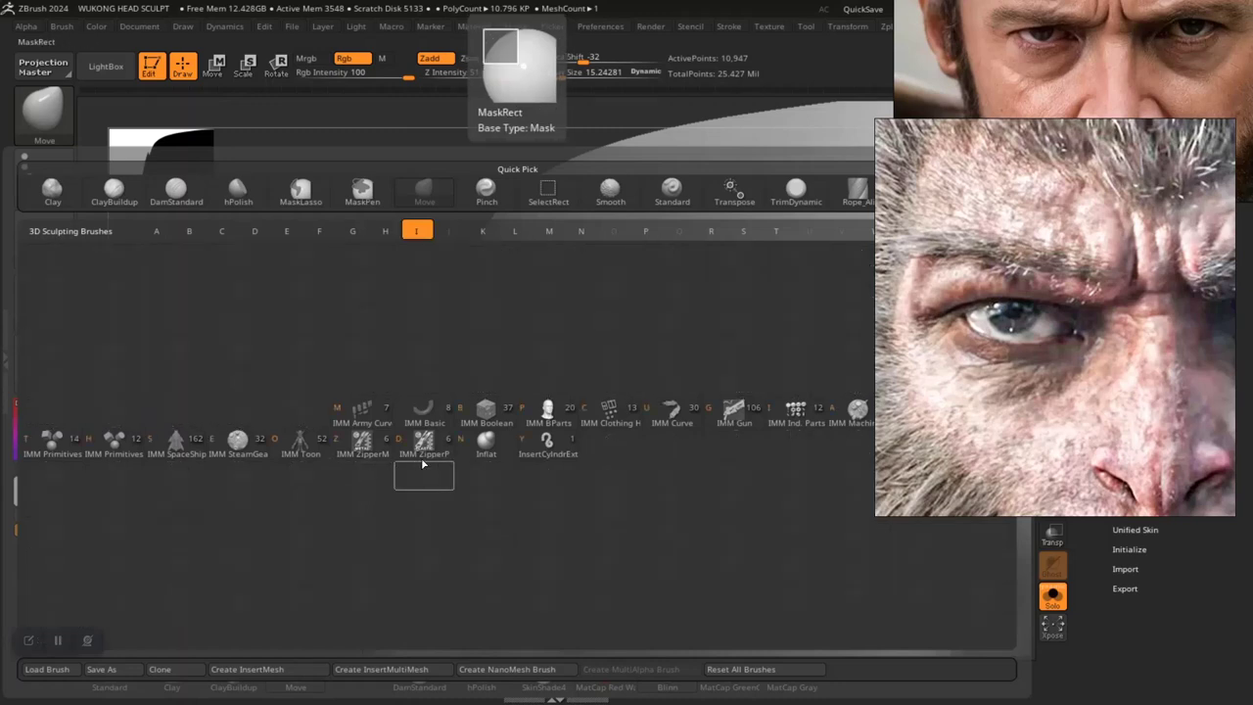
pyautogui.click(484, 446)
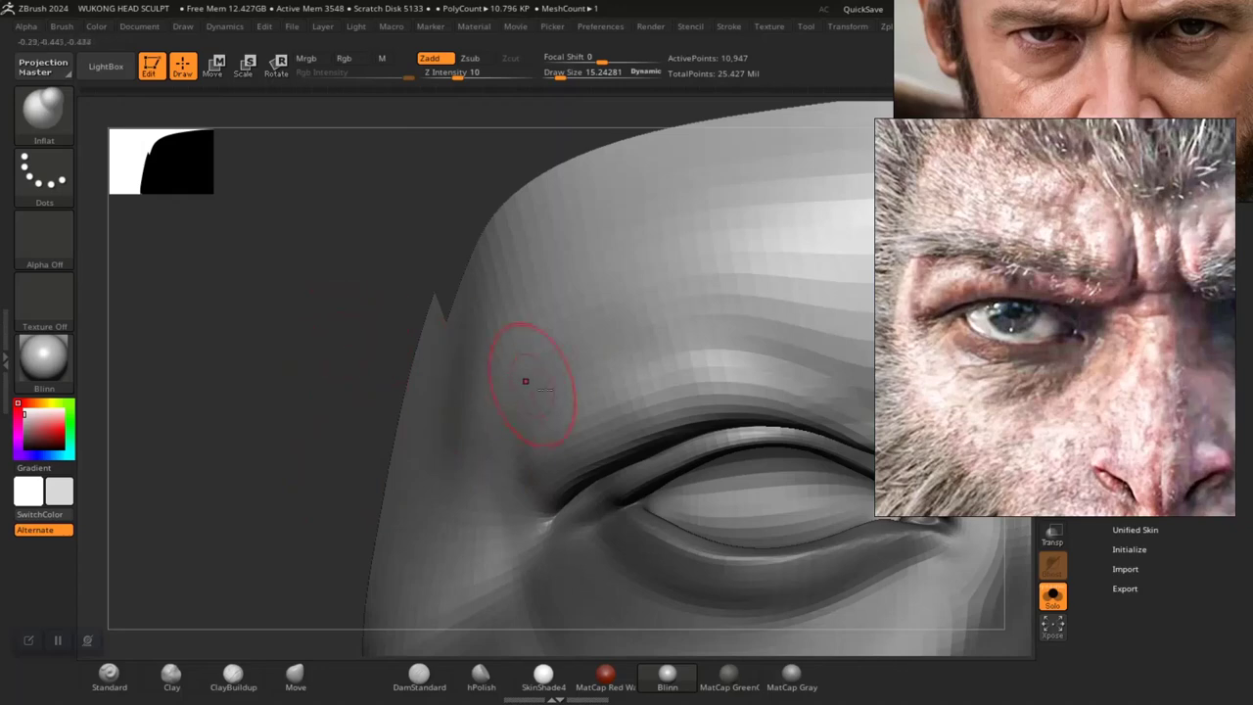
pyautogui.press('space')
pyautogui.moveTo(632, 369); pyautogui.dragTo(639, 369)
pyautogui.moveTo(720, 386); pyautogui.dragTo(687, 397)
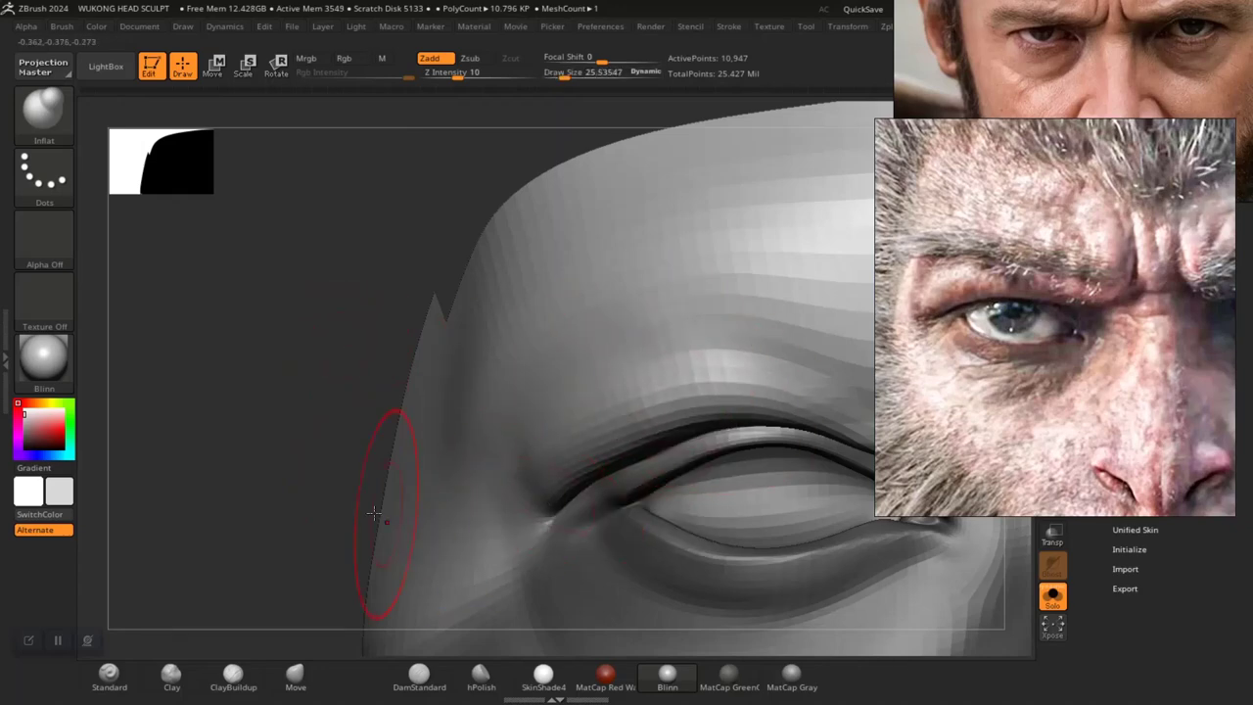
# Inflate the skin fold at the inner brow crease and smooth the brow area above the eye
pyautogui.moveTo(324, 500); pyautogui.dragTo(375, 458)
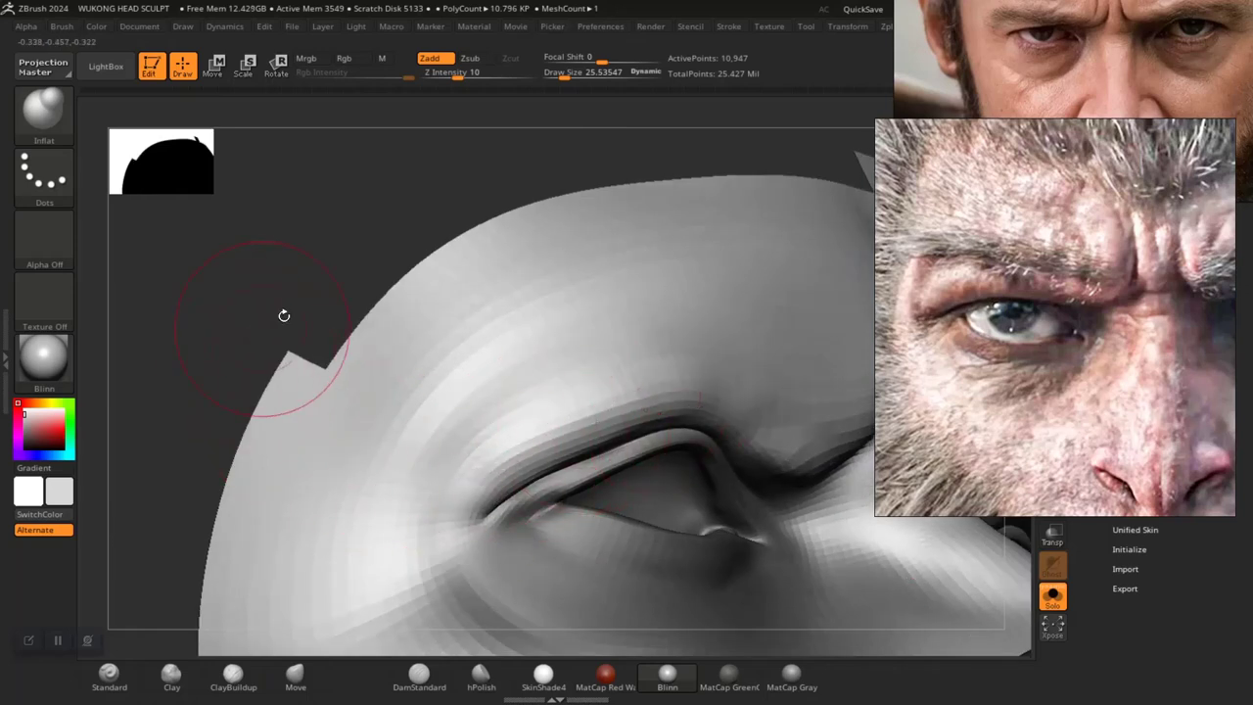
pyautogui.moveTo(334, 338)
pyautogui.keyDown('alt'); pyautogui.mouseDown()
pyautogui.moveTo(386, 294)
pyautogui.moveTo(512, 269)
pyautogui.moveTo(481, 257)
pyautogui.moveTo(509, 266)
pyautogui.mouseUp(); pyautogui.keyUp('alt')
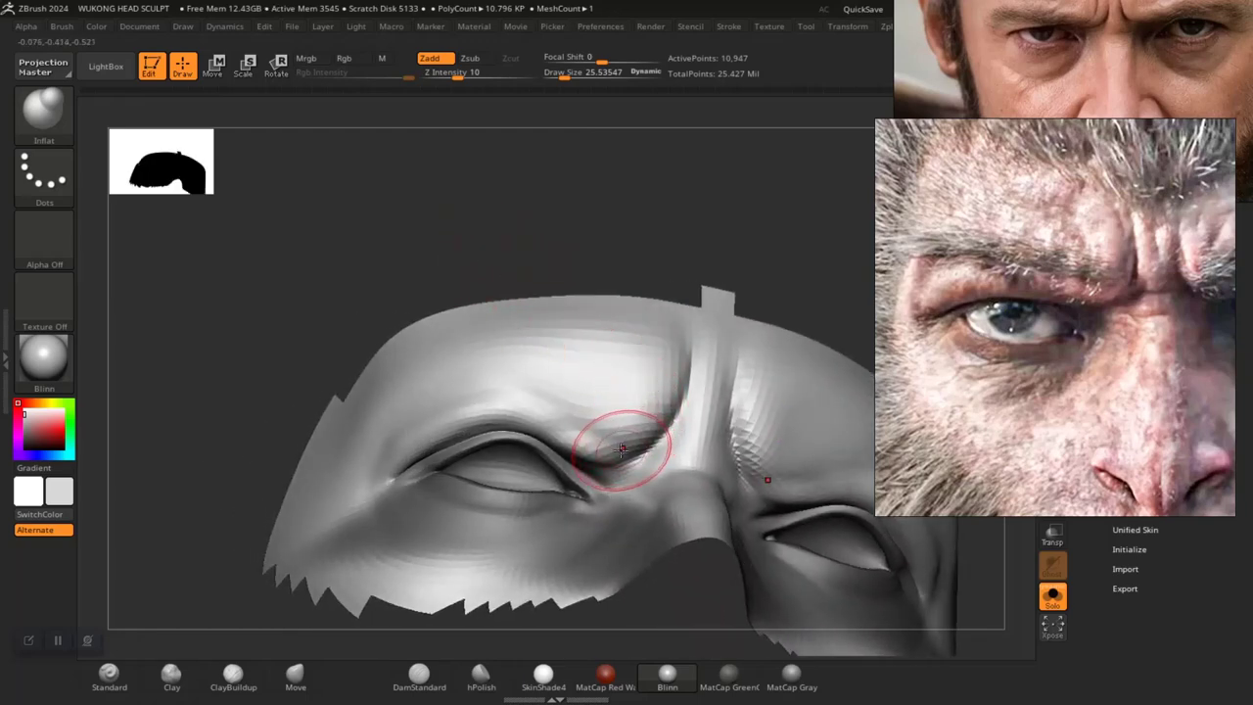
pyautogui.moveTo(604, 456); pyautogui.dragTo(596, 449)
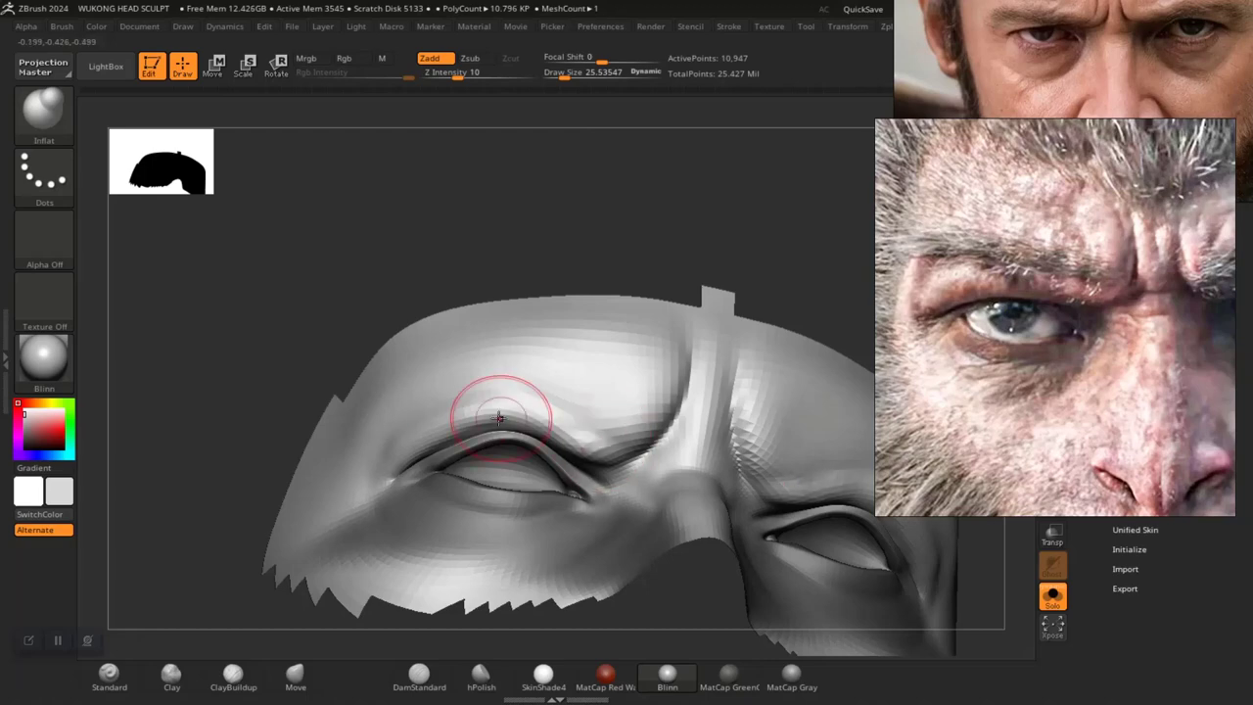
pyautogui.moveTo(622, 277)
pyautogui.keyDown('alt'); pyautogui.mouseDown()
pyautogui.moveTo(579, 249)
pyautogui.moveTo(504, 254)
pyautogui.moveTo(490, 313)
pyautogui.mouseUp(); pyautogui.keyUp('alt')
pyautogui.moveTo(327, 491)
pyautogui.keyDown('shift'); pyautogui.mouseDown()
pyautogui.moveTo(354, 445)
pyautogui.moveTo(533, 372)
pyautogui.moveTo(508, 363)
pyautogui.mouseUp(); pyautogui.keyUp('shift')
pyautogui.moveTo(366, 417)
pyautogui.mouseDown()
pyautogui.moveTo(339, 441)
pyautogui.moveTo(397, 385)
pyautogui.mouseUp()
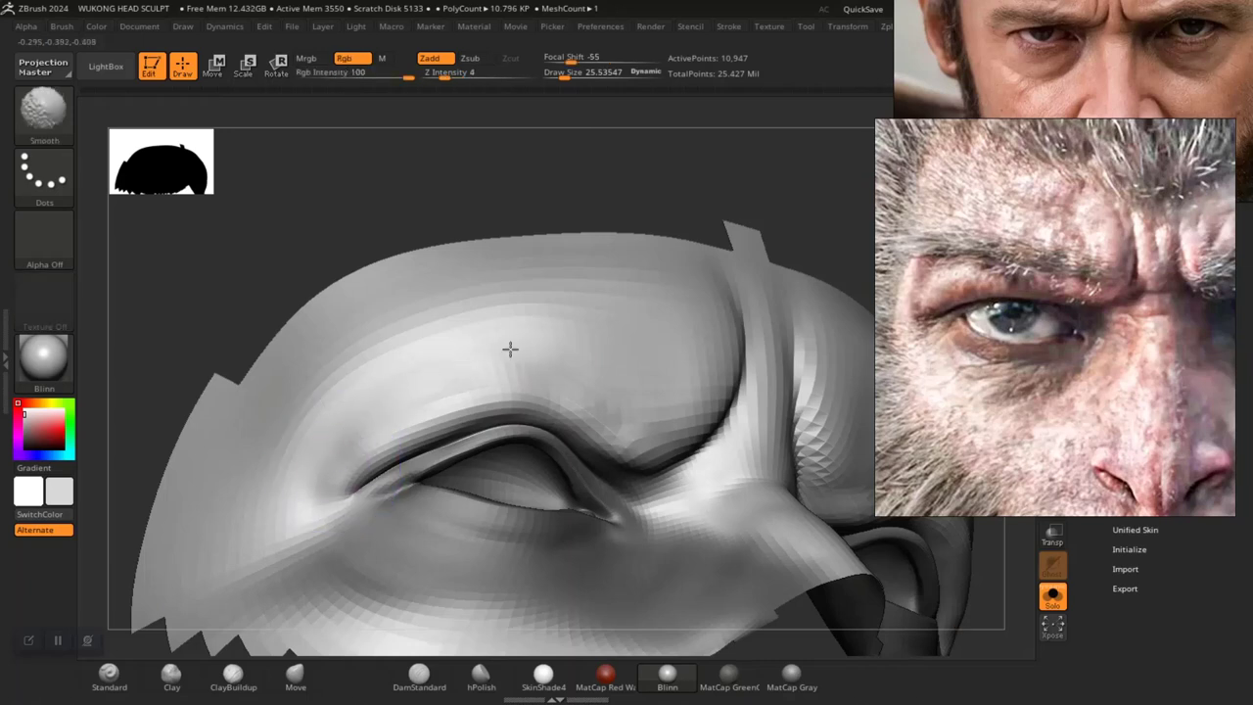
# Invert the mesh visibility back and forth, and unhide the complete head around the eye region
pyautogui.moveTo(638, 219)
pyautogui.keyDown('alt'); pyautogui.mouseDown()
pyautogui.moveTo(417, 232)
pyautogui.moveTo(504, 310)
pyautogui.mouseUp(); pyautogui.keyUp('alt')
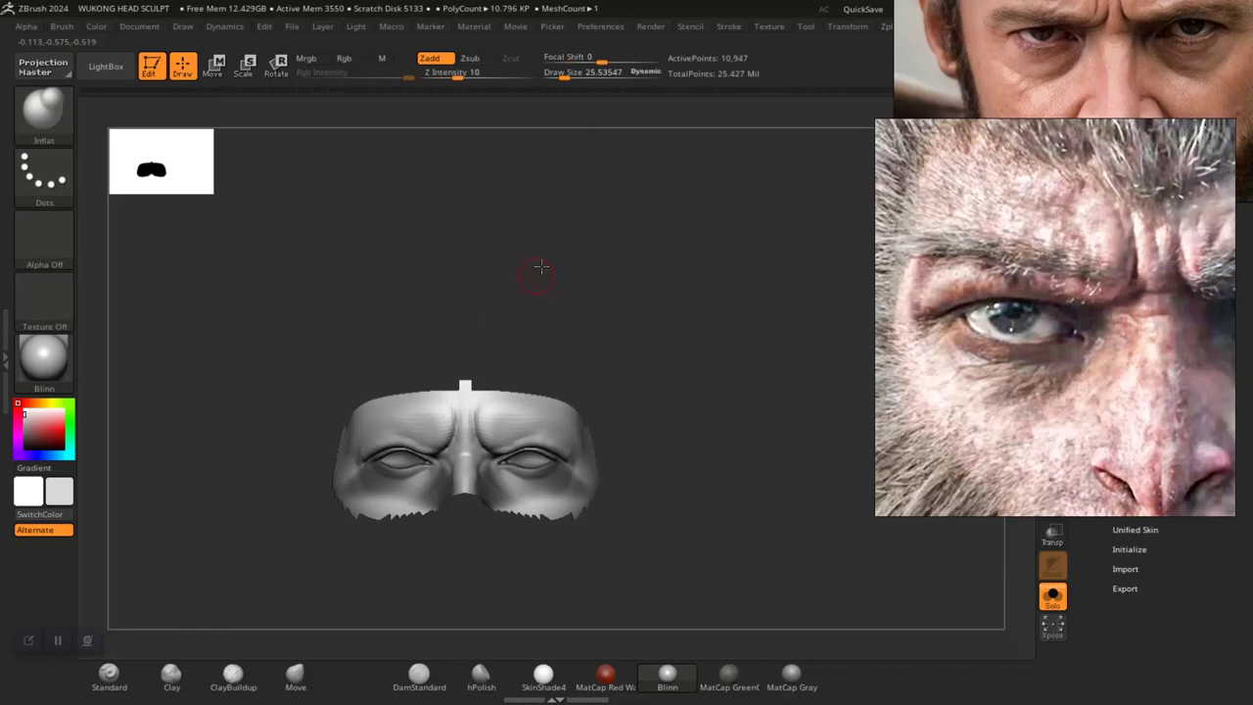
pyautogui.keyDown('alt'); pyautogui.moveTo(541, 267); pyautogui.dragTo(628, 315); pyautogui.keyUp('alt')
pyautogui.keyDown('ctrl'); pyautogui.keyDown('shift'); pyautogui.moveTo(670, 213); pyautogui.dragTo(708, 259); pyautogui.keyUp('shift'); pyautogui.keyUp('ctrl')
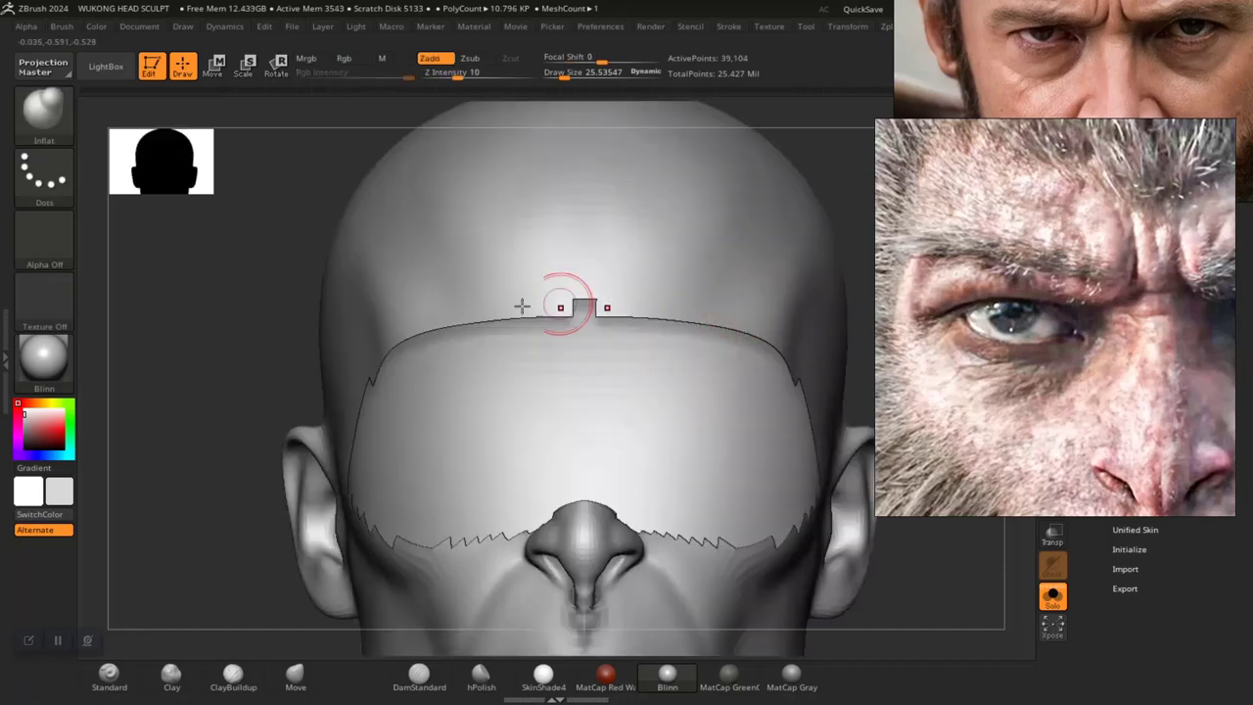
pyautogui.keyDown('ctrl'); pyautogui.keyDown('shift'); pyautogui.moveTo(187, 356); pyautogui.dragTo(227, 440); pyautogui.keyUp('shift'); pyautogui.keyUp('ctrl')
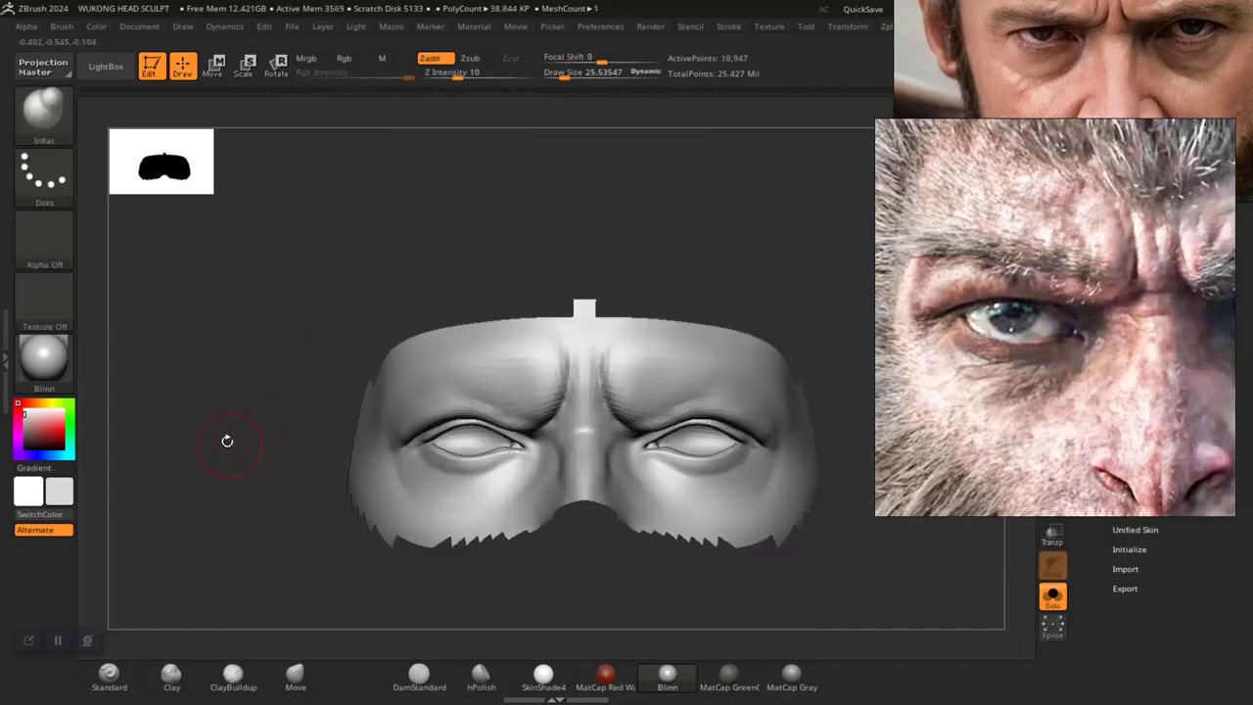
pyautogui.keyDown('ctrl'); pyautogui.keyDown('shift'); pyautogui.click(184, 370); pyautogui.keyUp('shift'); pyautogui.keyUp('ctrl')
# Compare the full head with the monkey face references, examining the brows and eyes from front and three-quarter views
pyautogui.scroll(-3, 316, 290)
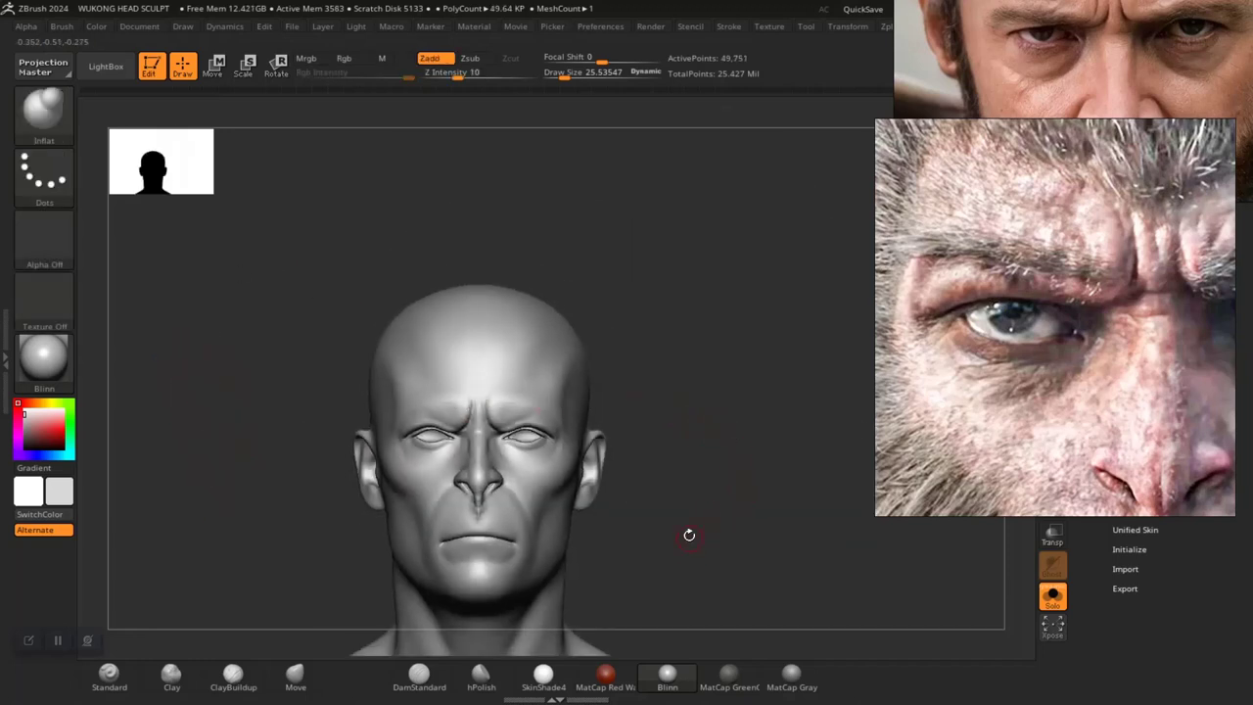
pyautogui.scroll(5, 705, 527)
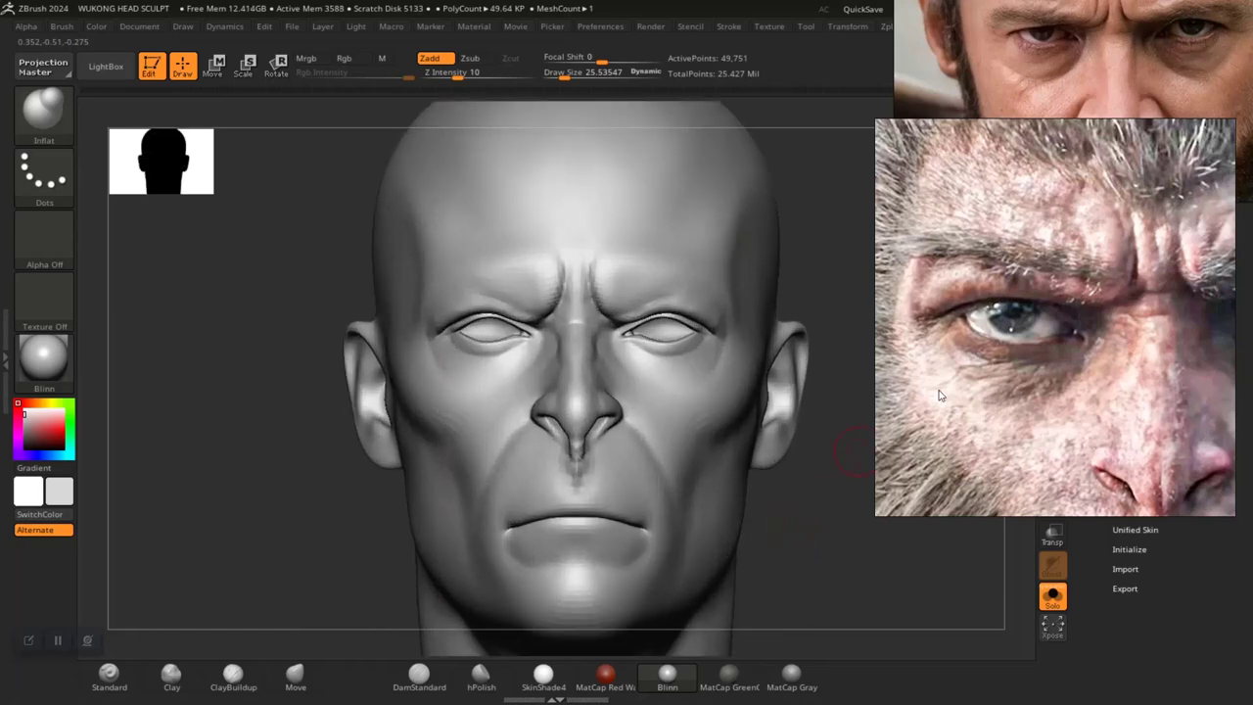
pyautogui.scroll(-5, 983, 380)
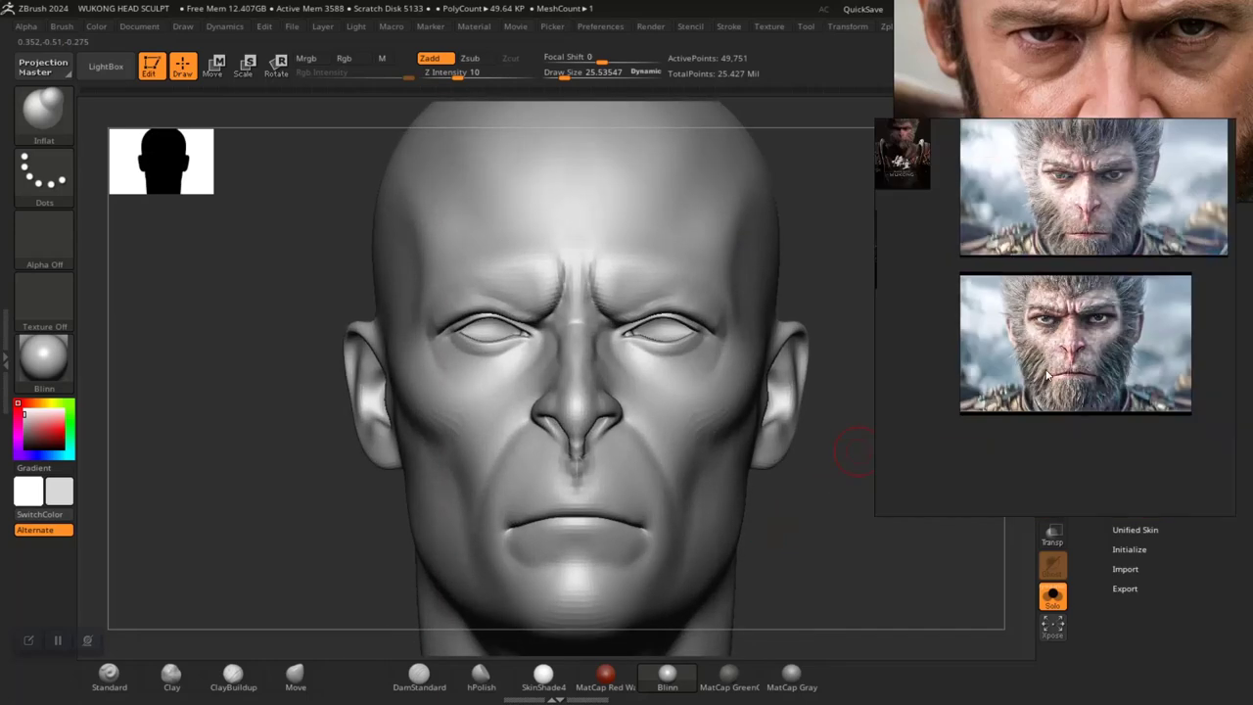
pyautogui.scroll(-5, 818, 547)
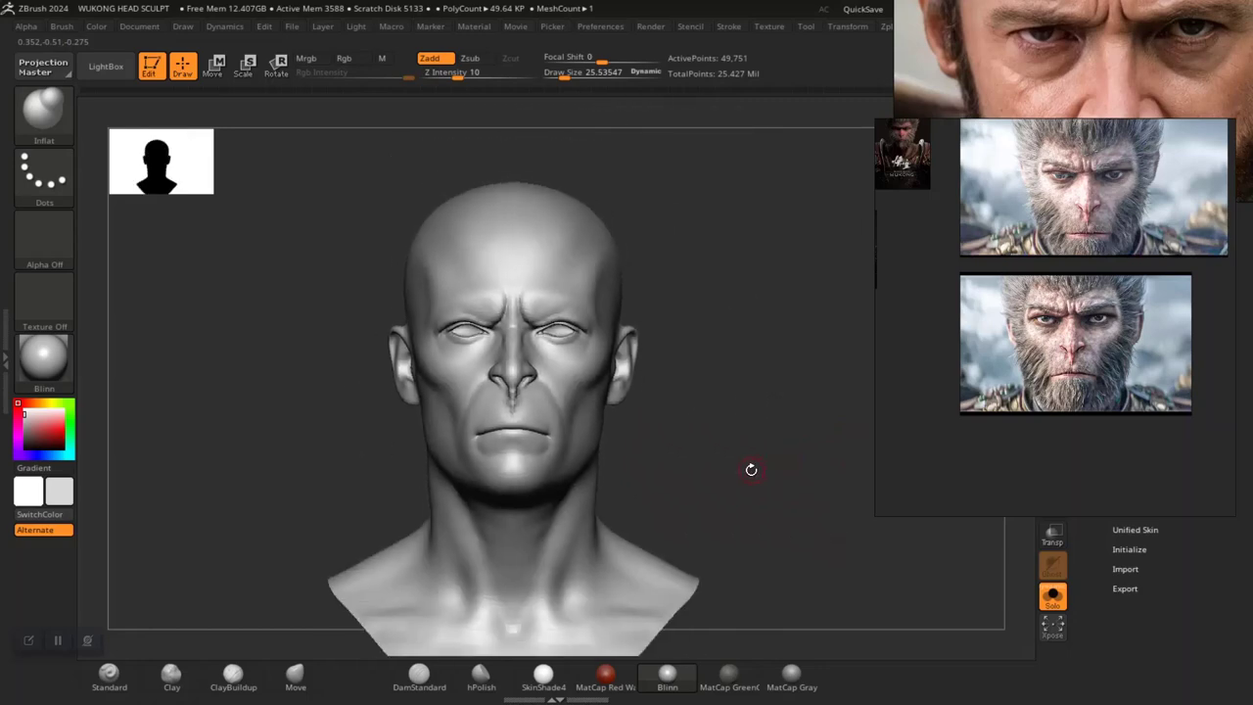
pyautogui.keyDown('alt'); pyautogui.moveTo(750, 470); pyautogui.dragTo(776, 484); pyautogui.keyUp('alt')
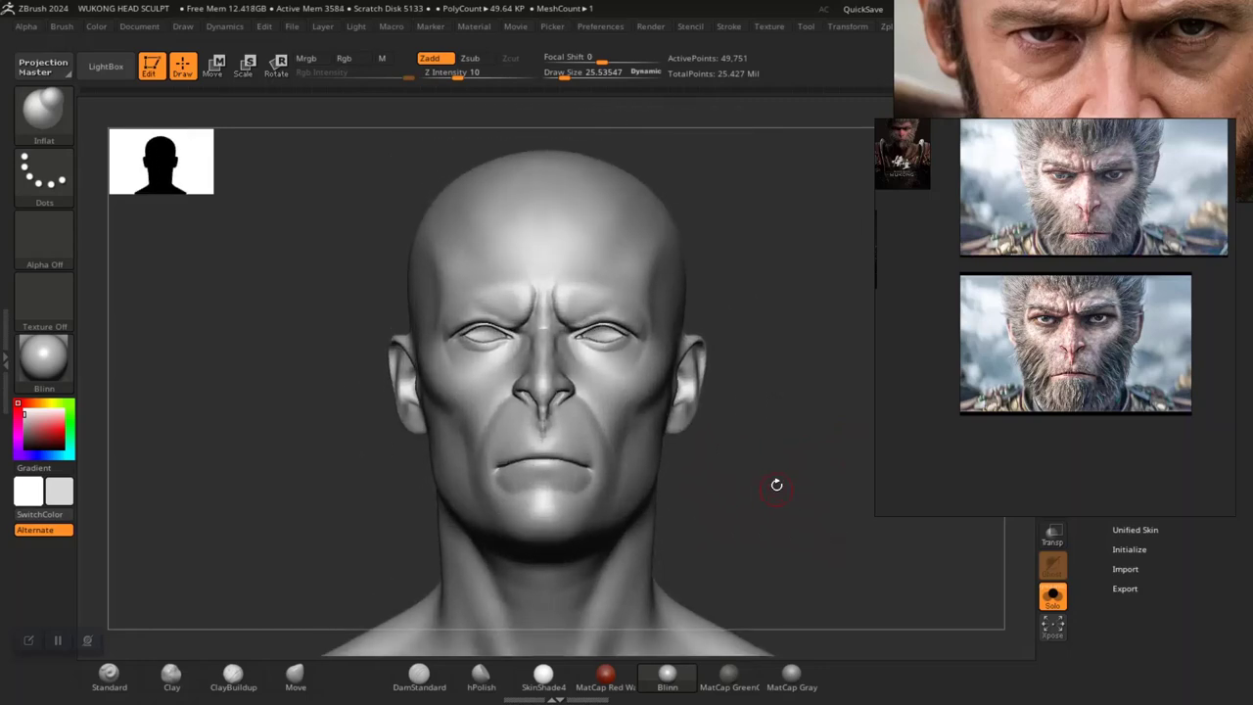
pyautogui.scroll(3, 1019, 343)
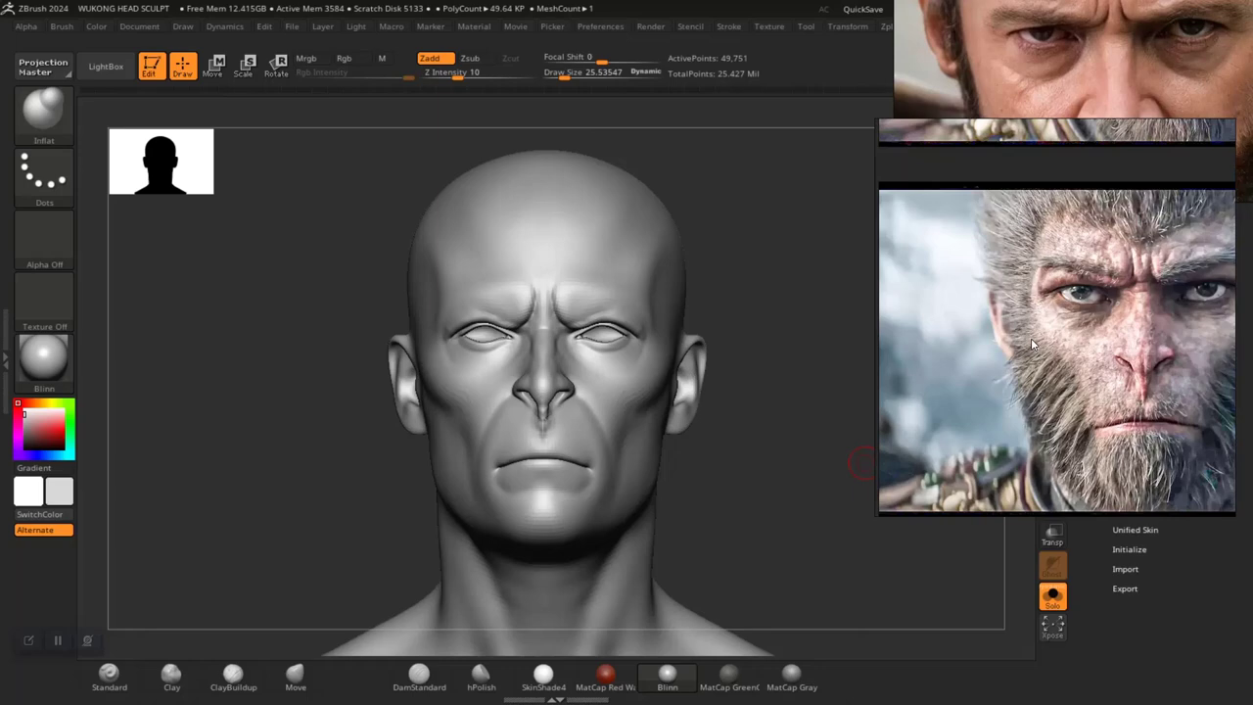
pyautogui.moveTo(767, 506); pyautogui.dragTo(827, 490)
pyautogui.keyDown('alt'); pyautogui.moveTo(668, 470); pyautogui.dragTo(742, 632); pyautogui.keyUp('alt')
pyautogui.moveTo(769, 445); pyautogui.dragTo(714, 425)
pyautogui.moveTo(853, 410)
pyautogui.keyDown('alt'); pyautogui.mouseDown()
pyautogui.moveTo(749, 473)
pyautogui.moveTo(795, 512)
pyautogui.mouseUp(); pyautogui.keyUp('alt')
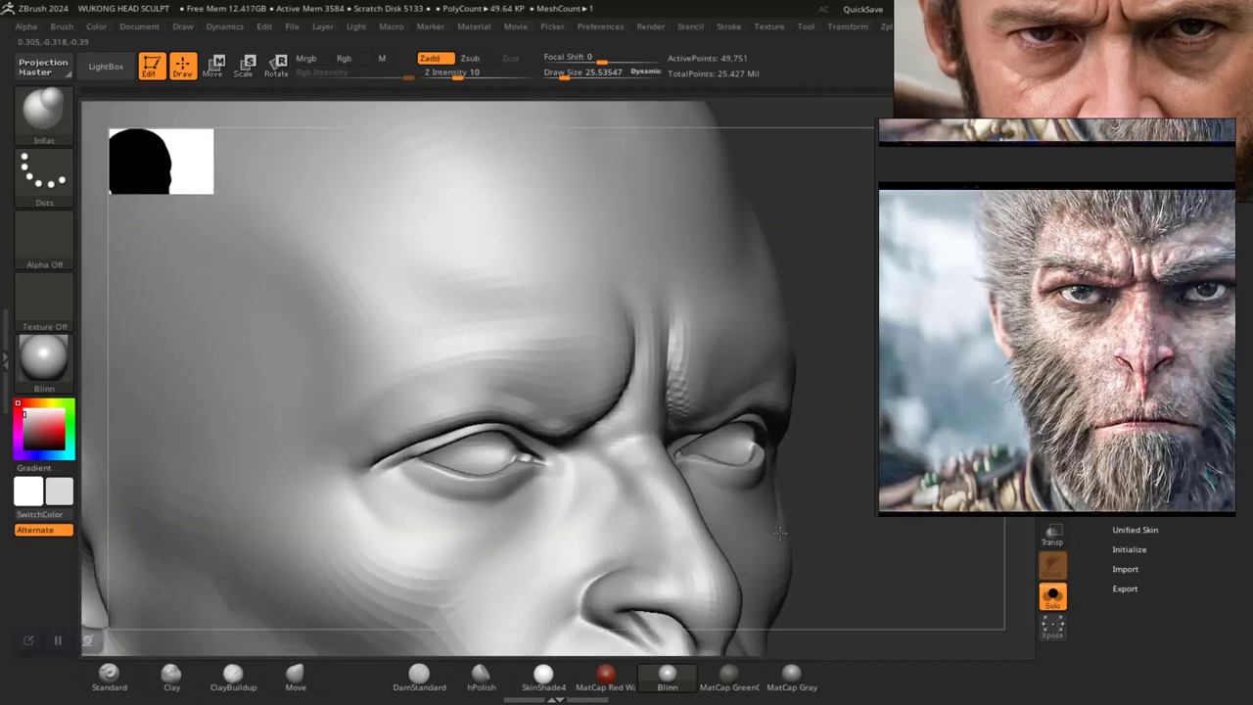
pyautogui.moveTo(836, 561); pyautogui.dragTo(763, 538)
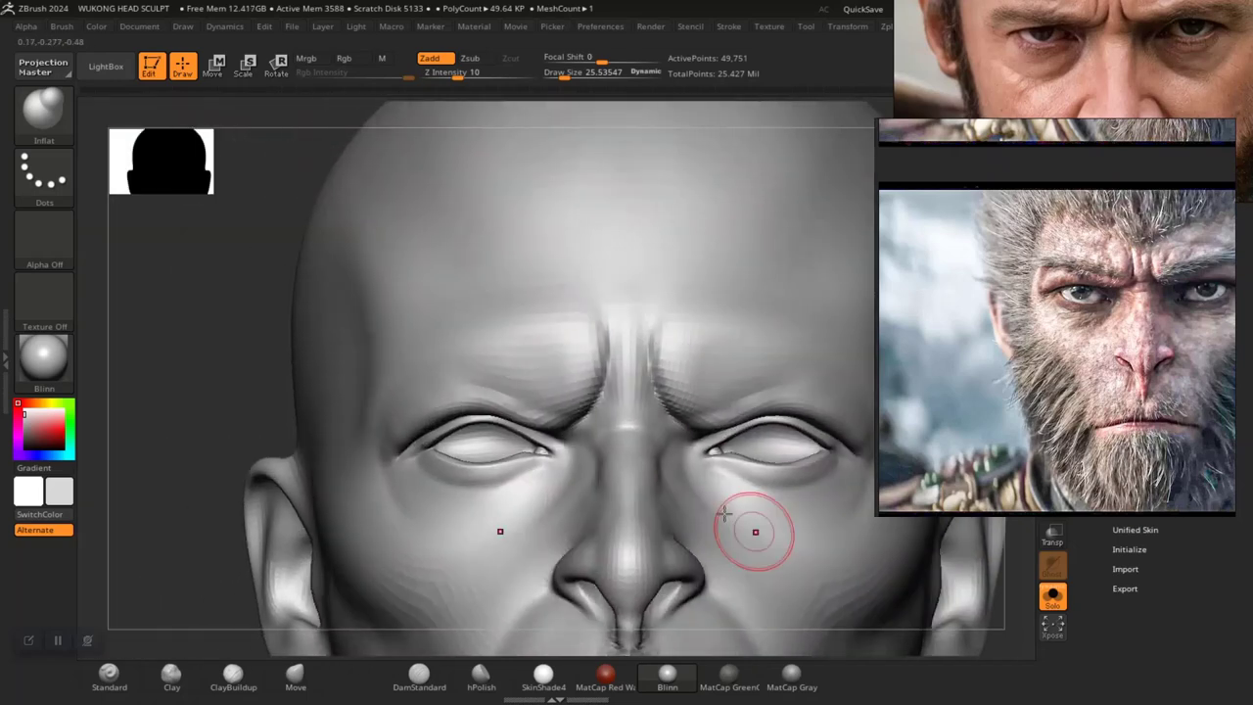
# Try hiding the forehead and mid-face polygroups in turn, and restore the visibility of the whole head
pyautogui.keyDown('ctrl'); pyautogui.keyDown('shift'); pyautogui.click(593, 443); pyautogui.keyUp('shift'); pyautogui.keyUp('ctrl')
pyautogui.keyDown('ctrl'); pyautogui.keyDown('shift'); pyautogui.click(593, 443); pyautogui.keyUp('shift'); pyautogui.keyUp('ctrl')
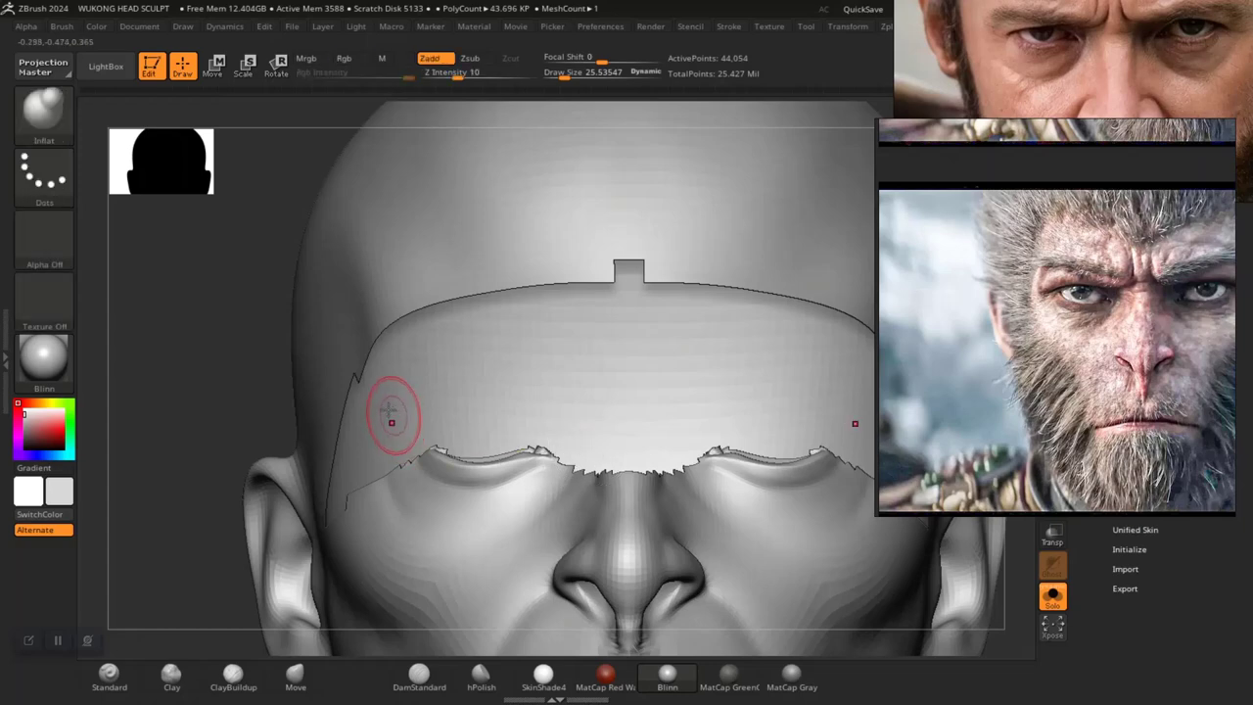
pyautogui.keyDown('ctrl'); pyautogui.keyDown('shift'); pyautogui.click(481, 385); pyautogui.keyUp('shift'); pyautogui.keyUp('ctrl')
pyautogui.moveTo(421, 509); pyautogui.dragTo(565, 589)
pyautogui.keyDown('ctrl'); pyautogui.keyDown('shift'); pyautogui.click(566, 588); pyautogui.keyUp('shift'); pyautogui.keyUp('ctrl')
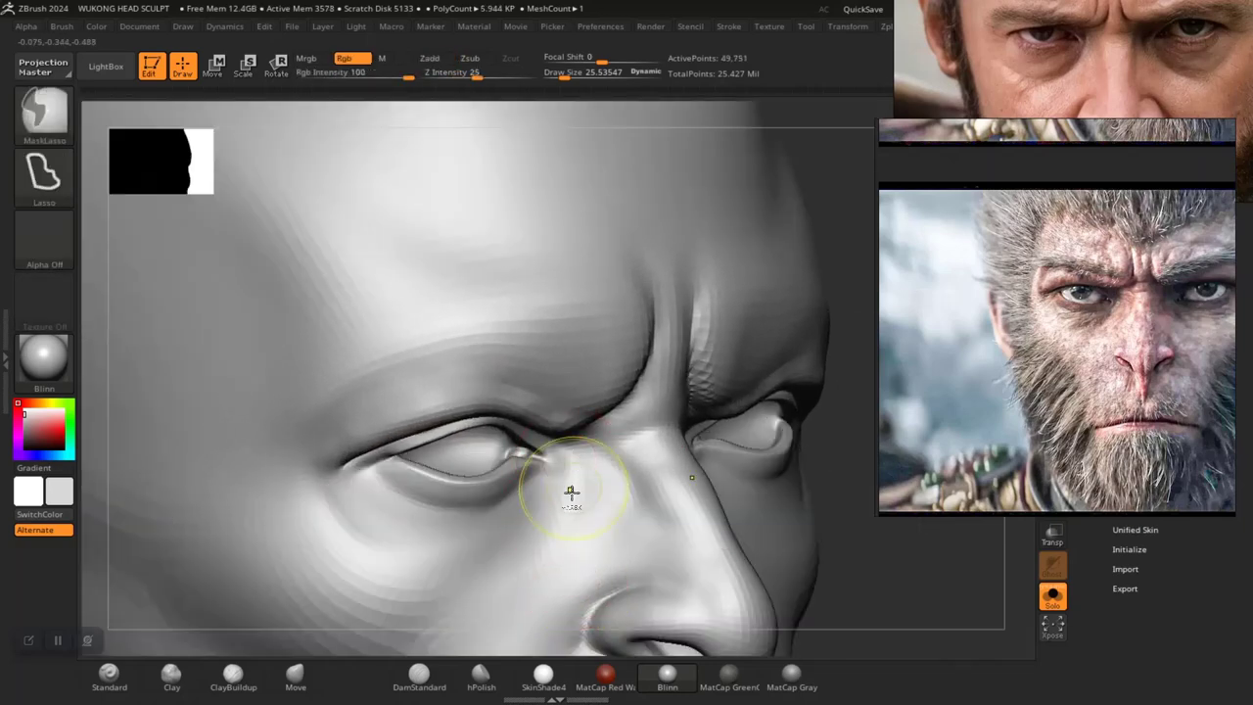
pyautogui.keyDown('ctrl'); pyautogui.keyDown('shift'); pyautogui.click(566, 550); pyautogui.keyUp('shift'); pyautogui.keyUp('ctrl')
pyautogui.keyDown('ctrl'); pyautogui.keyDown('shift'); pyautogui.click(566, 553); pyautogui.keyUp('shift'); pyautogui.keyUp('ctrl')
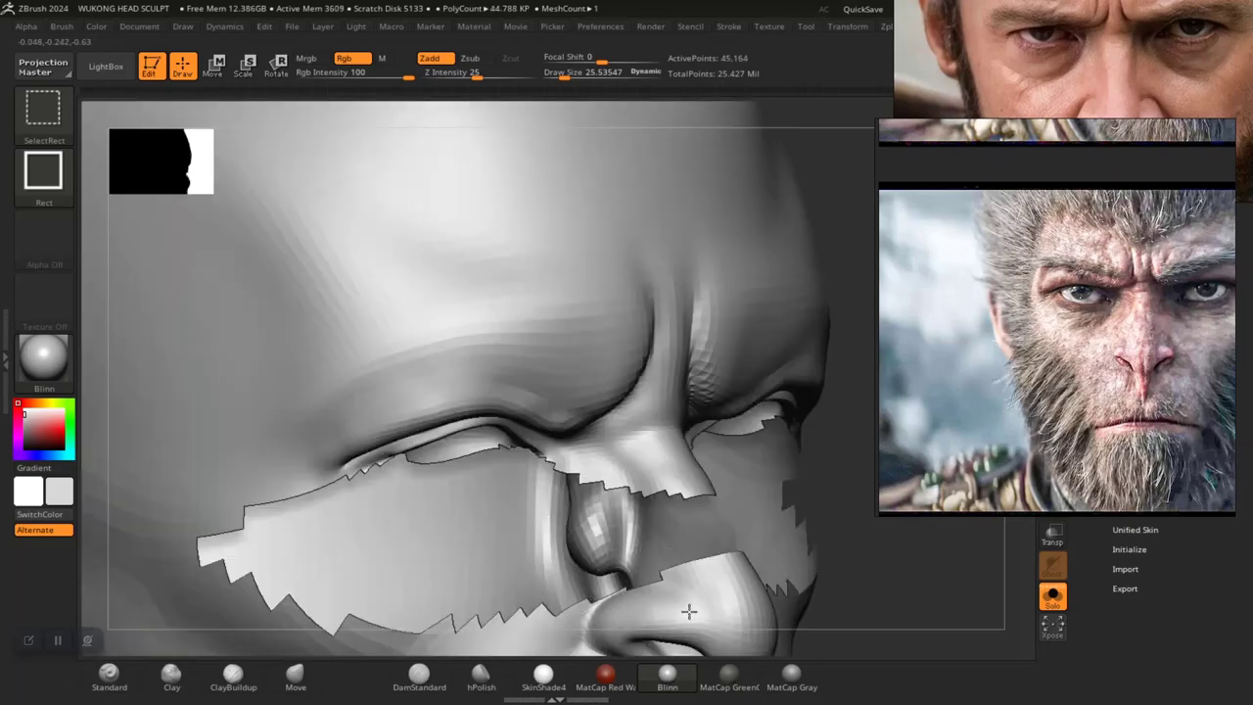
pyautogui.keyDown('ctrl'); pyautogui.keyDown('shift'); pyautogui.click(688, 610); pyautogui.keyUp('shift'); pyautogui.keyUp('ctrl')
pyautogui.keyDown('ctrl'); pyautogui.keyDown('shift'); pyautogui.click(781, 580); pyautogui.keyUp('shift'); pyautogui.keyUp('ctrl')
# Check the frowning brows from the front and above, and enlarge the Inflat brush's draw size to about 48
pyautogui.keyDown('alt'); pyautogui.moveTo(877, 587); pyautogui.dragTo(298, 458); pyautogui.keyUp('alt')
pyautogui.press('f')
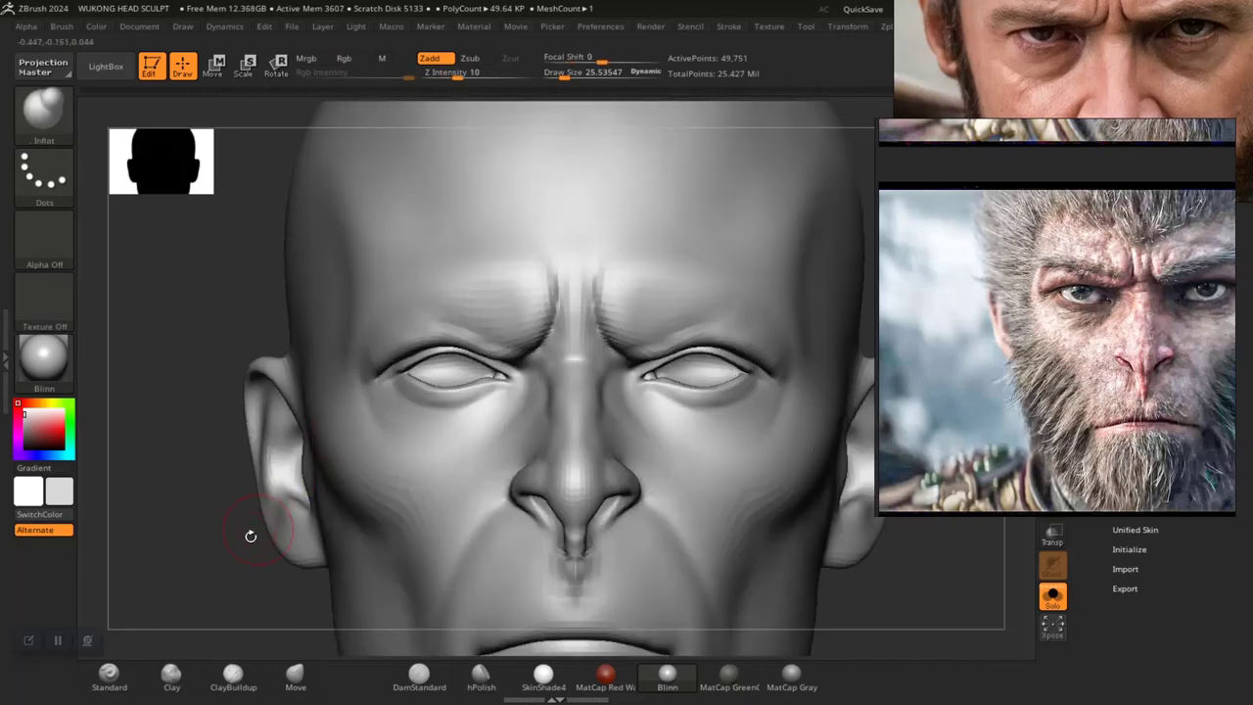
pyautogui.moveTo(215, 512); pyautogui.dragTo(220, 623)
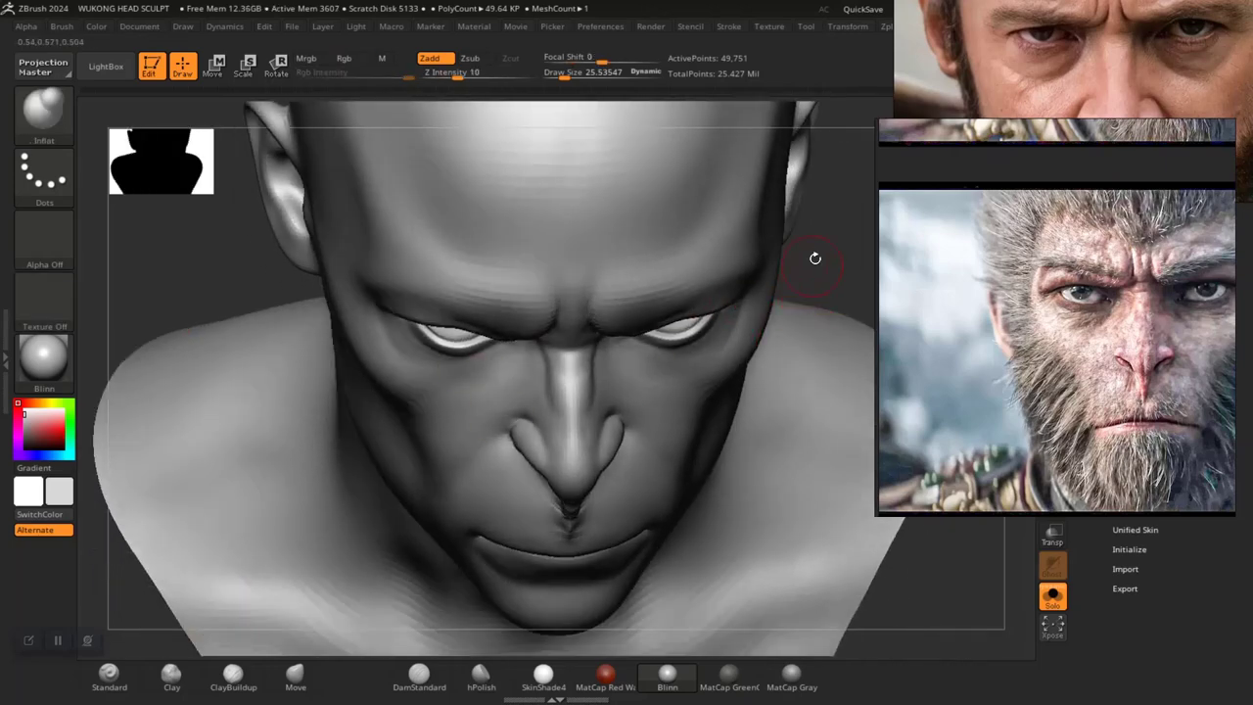
pyautogui.press('f')
pyautogui.keyDown('alt'); pyautogui.moveTo(780, 257); pyautogui.dragTo(767, 440); pyautogui.keyUp('alt')
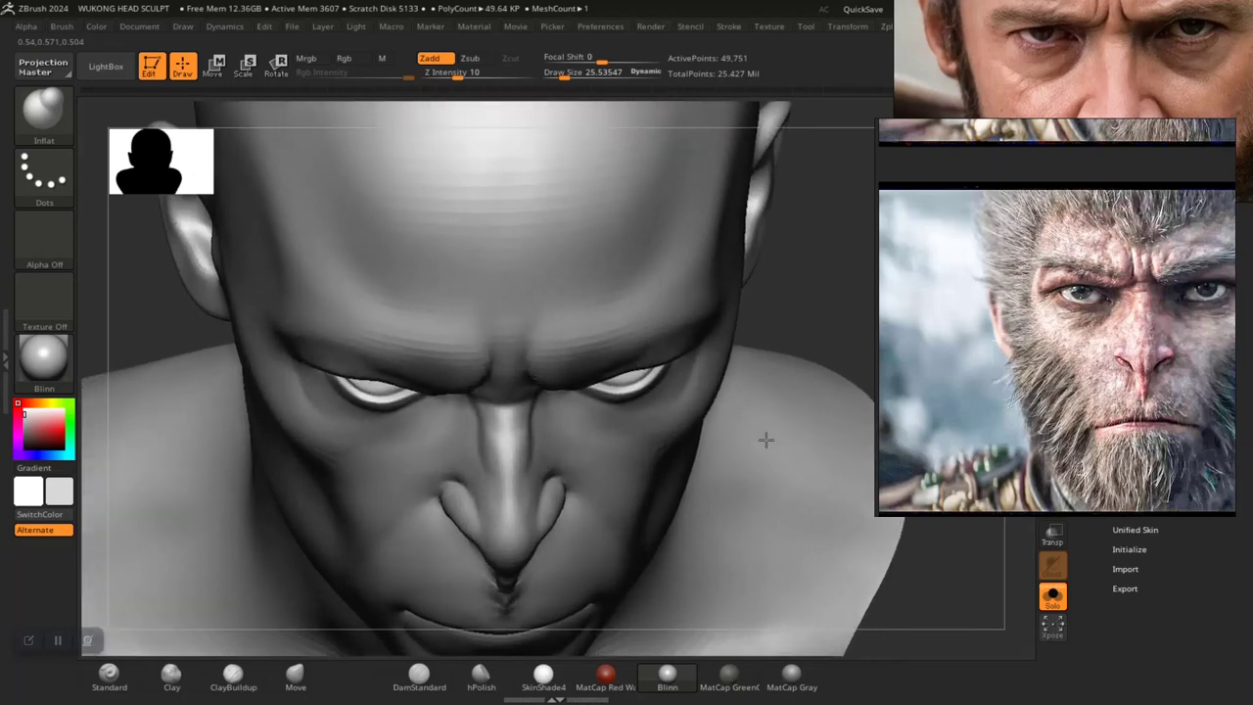
pyautogui.moveTo(775, 327)
pyautogui.mouseDown()
pyautogui.moveTo(738, 290)
pyautogui.moveTo(816, 254)
pyautogui.moveTo(791, 227)
pyautogui.mouseUp()
pyautogui.press('space')
pyautogui.click(671, 288)
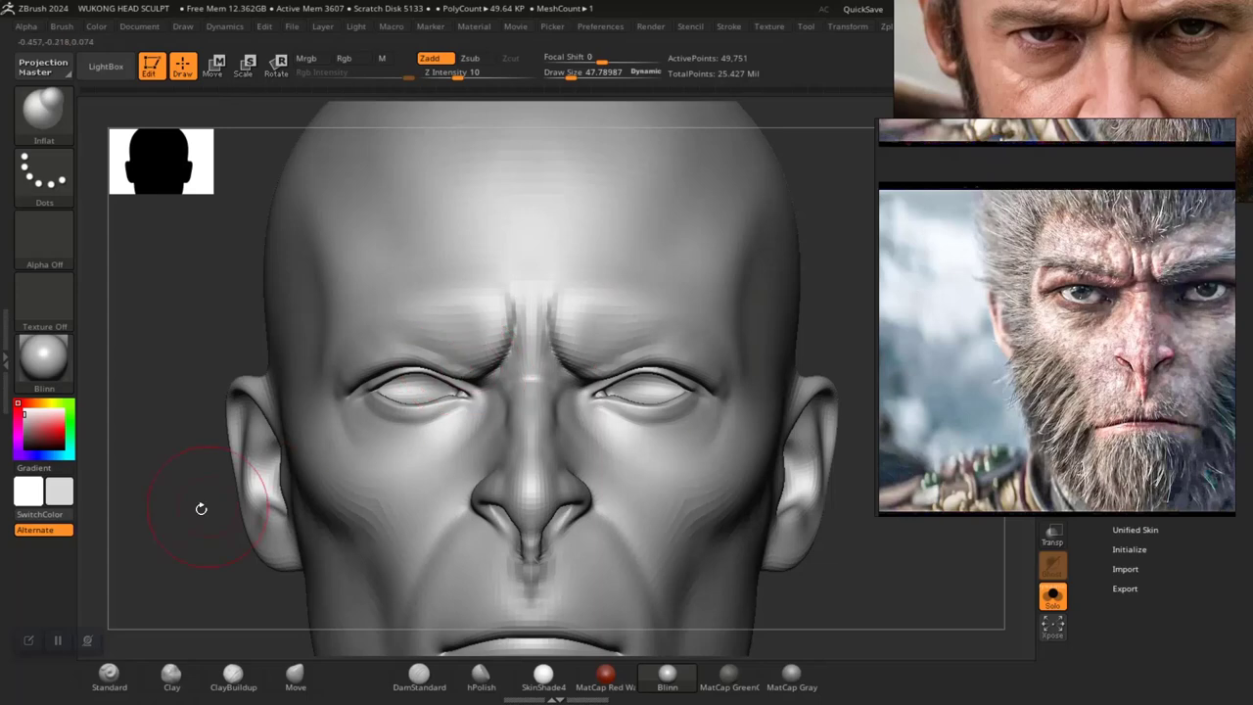
# Set the Smooth brush's Z intensity to 13 for softening the brow ridge above the eye
pyautogui.moveTo(201, 508)
pyautogui.mouseDown()
pyautogui.moveTo(307, 548)
pyautogui.moveTo(246, 559)
pyautogui.moveTo(400, 499)
pyautogui.moveTo(355, 489)
pyautogui.moveTo(383, 481)
pyautogui.moveTo(352, 484)
pyautogui.moveTo(355, 506)
pyautogui.moveTo(346, 492)
pyautogui.moveTo(545, 332)
pyautogui.mouseUp()
pyautogui.press('shift')
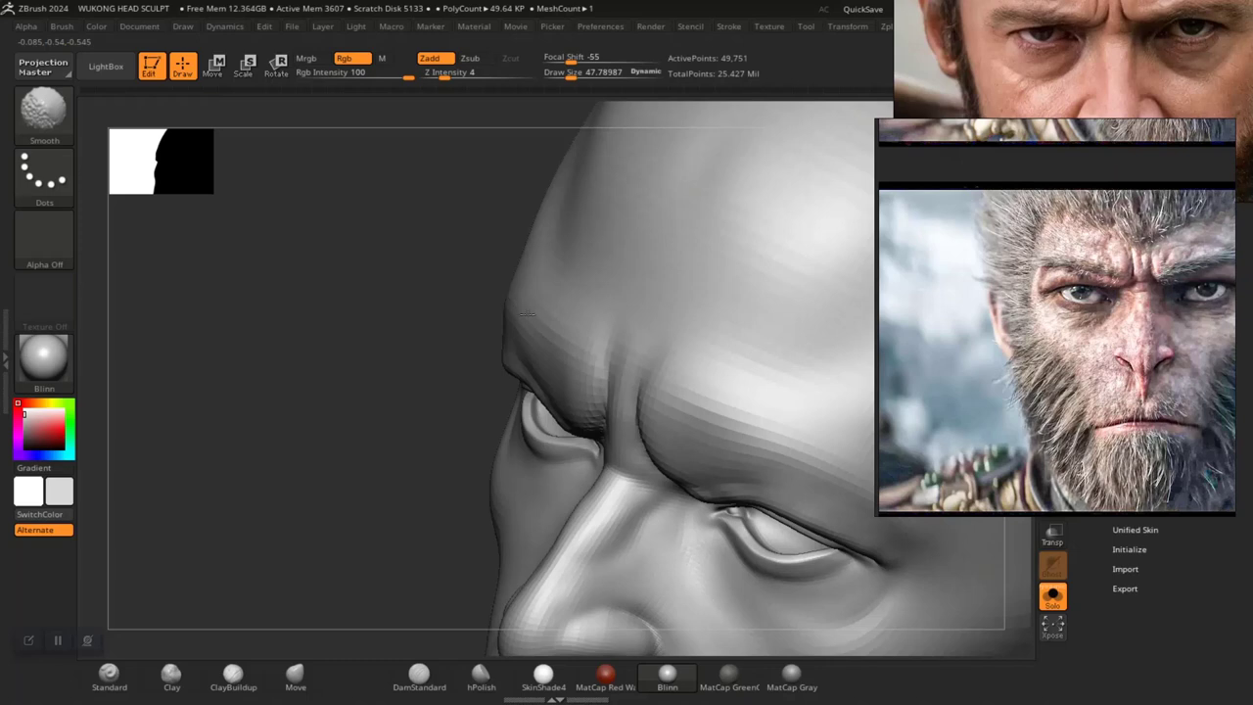
pyautogui.click(462, 76)
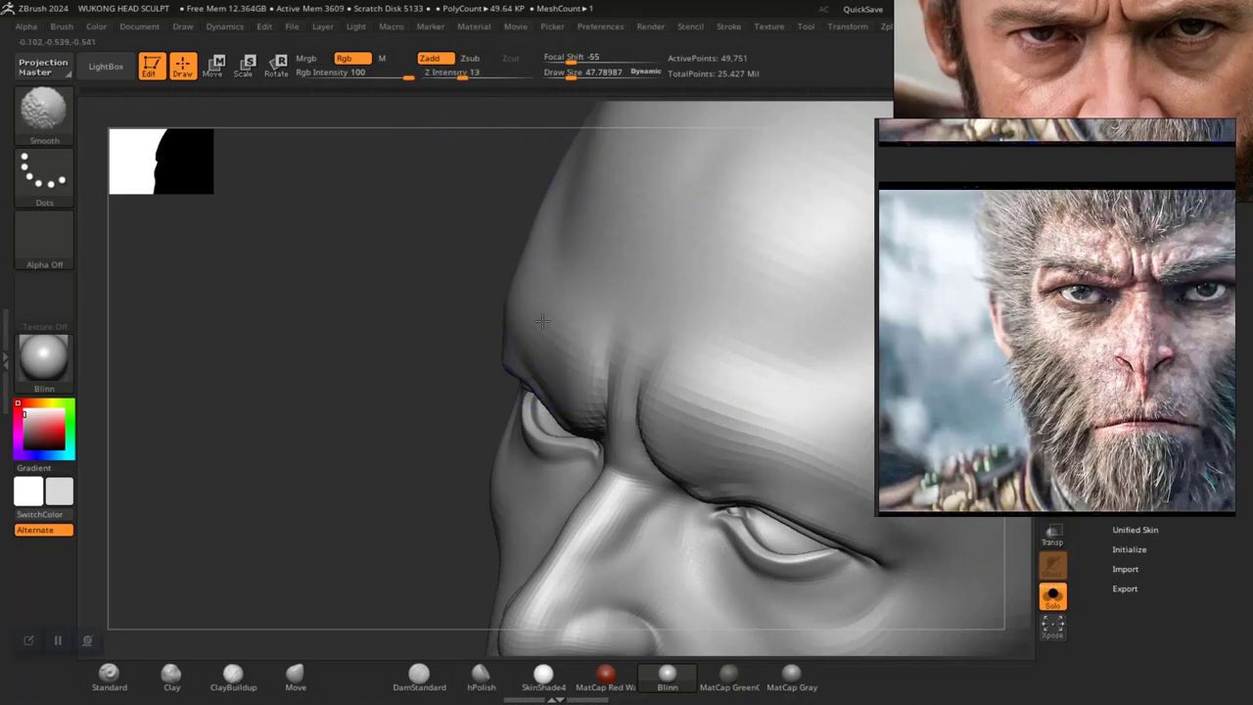
# Examine the frowning brows, eyelids and nose bridge of the head from front, side, above and three-quarter views
pyautogui.moveTo(345, 473); pyautogui.dragTo(519, 421)
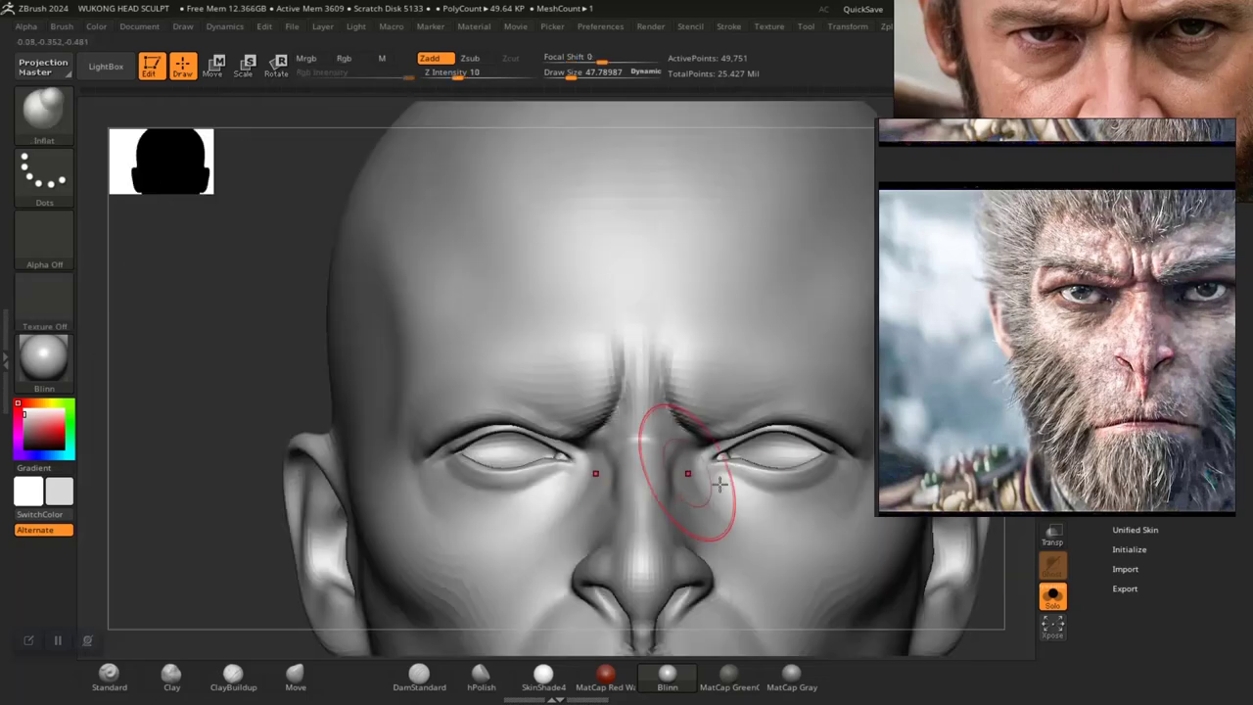
pyautogui.keyDown('alt'); pyautogui.moveTo(233, 466); pyautogui.dragTo(211, 345); pyautogui.keyUp('alt')
pyautogui.moveTo(212, 345); pyautogui.dragTo(380, 494)
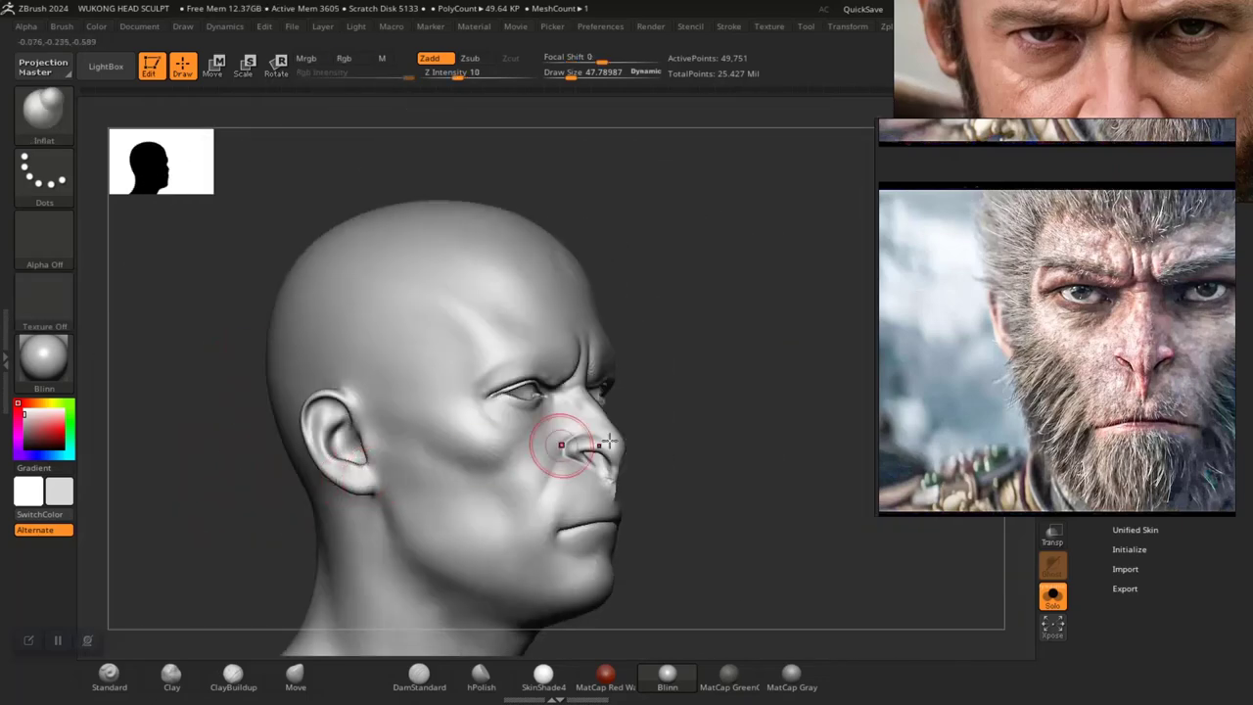
pyautogui.moveTo(711, 427)
pyautogui.mouseDown(button='right')
pyautogui.moveTo(383, 411)
pyautogui.moveTo(413, 437)
pyautogui.mouseUp(button='right')
pyautogui.keyDown('alt'); pyautogui.moveTo(413, 436); pyautogui.dragTo(394, 503); pyautogui.keyUp('alt')
pyautogui.moveTo(392, 503)
pyautogui.mouseDown(button='right')
pyautogui.moveTo(431, 512)
pyautogui.moveTo(243, 438)
pyautogui.moveTo(727, 462)
pyautogui.moveTo(801, 504)
pyautogui.moveTo(685, 494)
pyautogui.mouseUp(button='right')
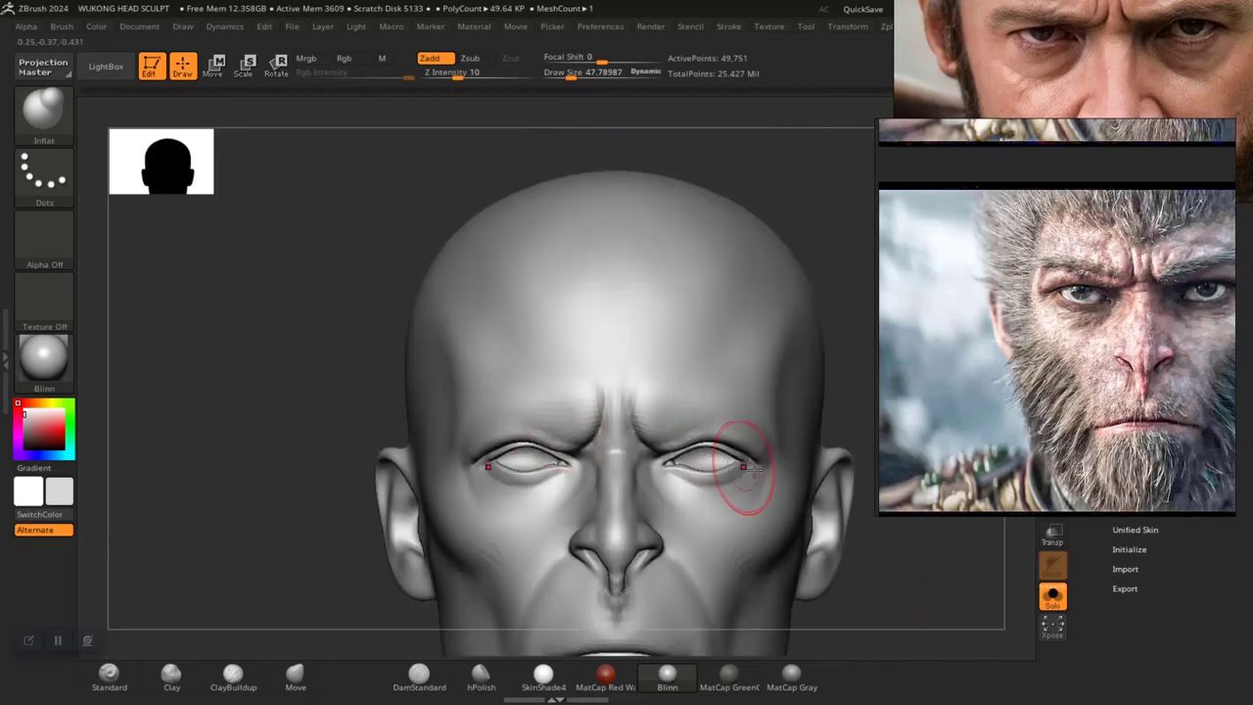
pyautogui.moveTo(875, 550)
pyautogui.mouseDown(button='right')
pyautogui.moveTo(805, 494)
pyautogui.moveTo(828, 545)
pyautogui.moveTo(591, 369)
pyautogui.mouseUp(button='right')
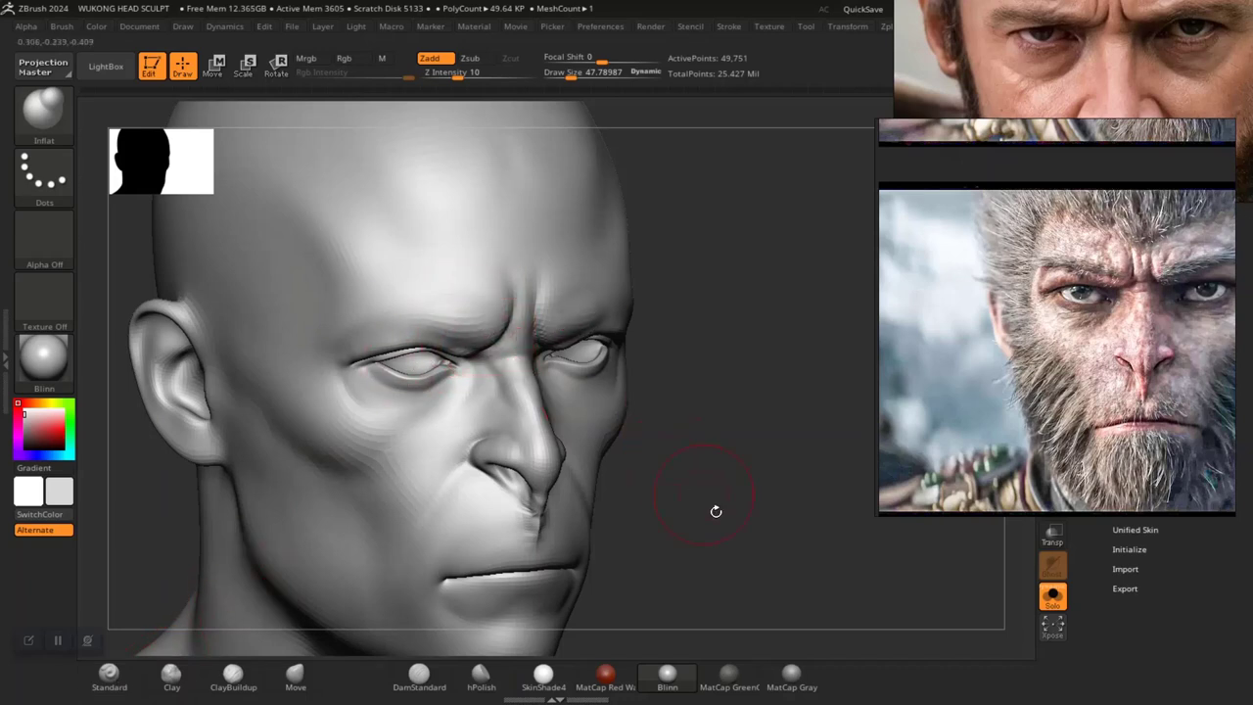
pyautogui.moveTo(715, 512)
pyautogui.keyDown('ctrl'); pyautogui.mouseDown(button='right')
pyautogui.moveTo(621, 433)
pyautogui.moveTo(622, 470)
pyautogui.moveTo(691, 414)
pyautogui.moveTo(714, 470)
pyautogui.moveTo(674, 437)
pyautogui.moveTo(696, 493)
pyautogui.moveTo(671, 432)
pyautogui.moveTo(716, 557)
pyautogui.mouseUp(button='right'); pyautogui.keyUp('ctrl')
pyautogui.moveTo(731, 480)
pyautogui.keyDown('alt'); pyautogui.mouseDown(button='right')
pyautogui.moveTo(742, 556)
pyautogui.moveTo(789, 608)
pyautogui.mouseUp(button='right'); pyautogui.keyUp('alt')
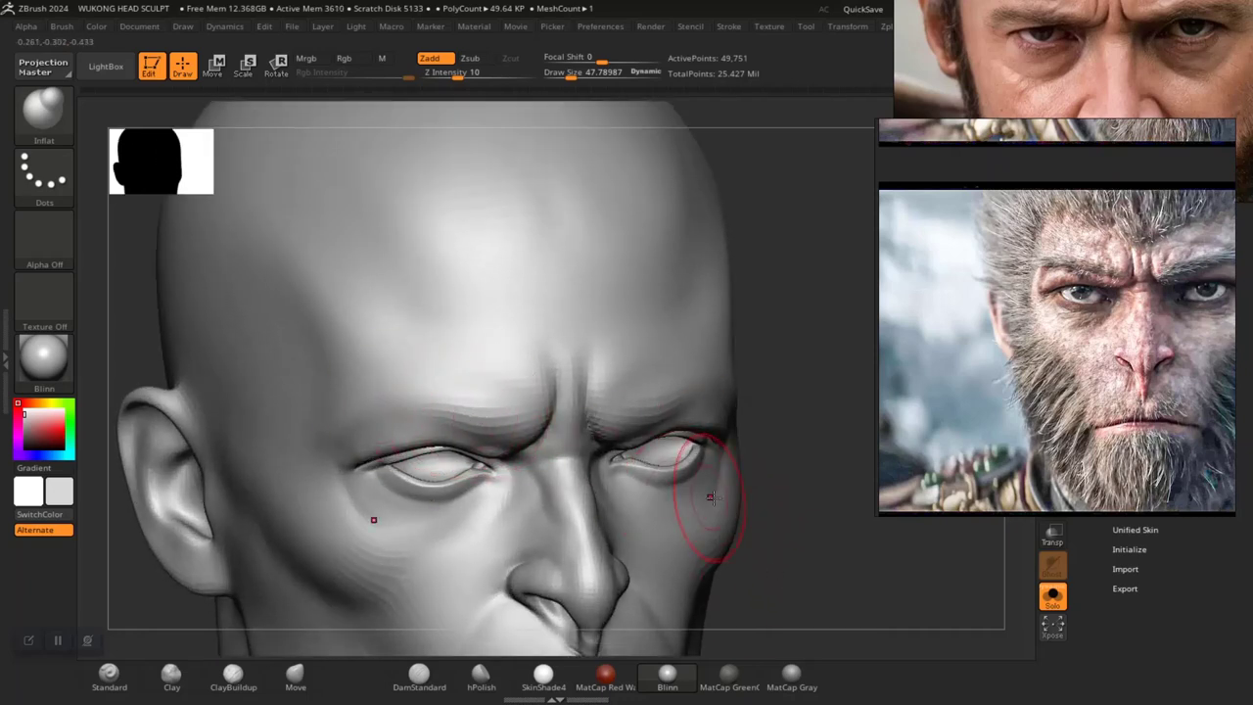
pyautogui.moveTo(800, 536); pyautogui.dragTo(618, 484, button='right')
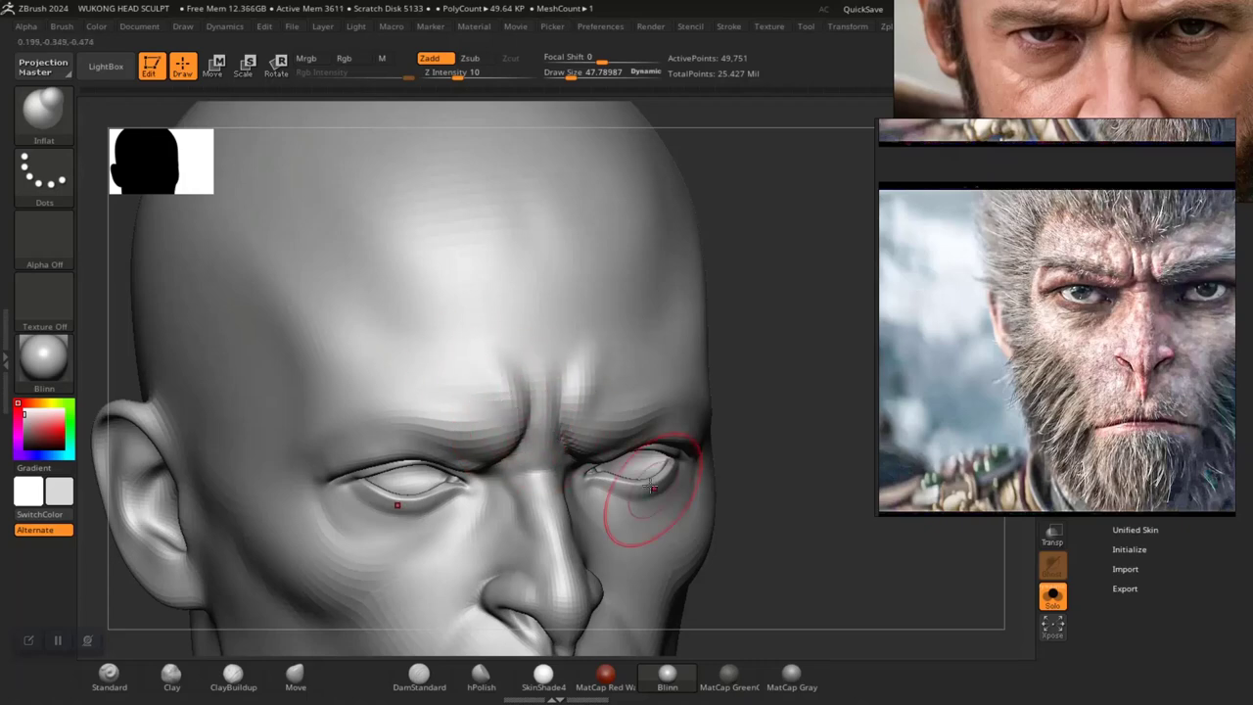
pyautogui.moveTo(814, 525)
pyautogui.mouseDown(button='right')
pyautogui.moveTo(721, 437)
pyautogui.moveTo(510, 448)
pyautogui.mouseUp(button='right')
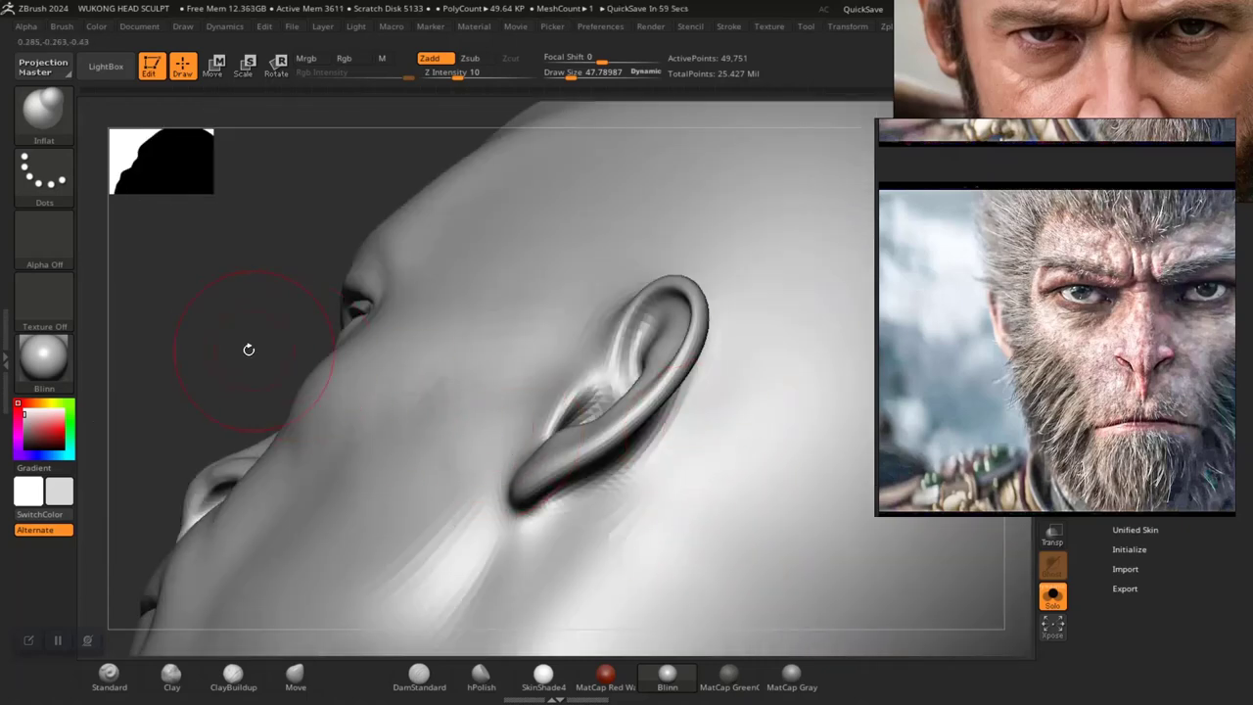
pyautogui.moveTo(249, 349)
pyautogui.mouseDown(button='right')
pyautogui.moveTo(281, 196)
pyautogui.moveTo(322, 372)
pyautogui.moveTo(406, 375)
pyautogui.moveTo(394, 387)
pyautogui.moveTo(461, 409)
pyautogui.mouseUp(button='right')
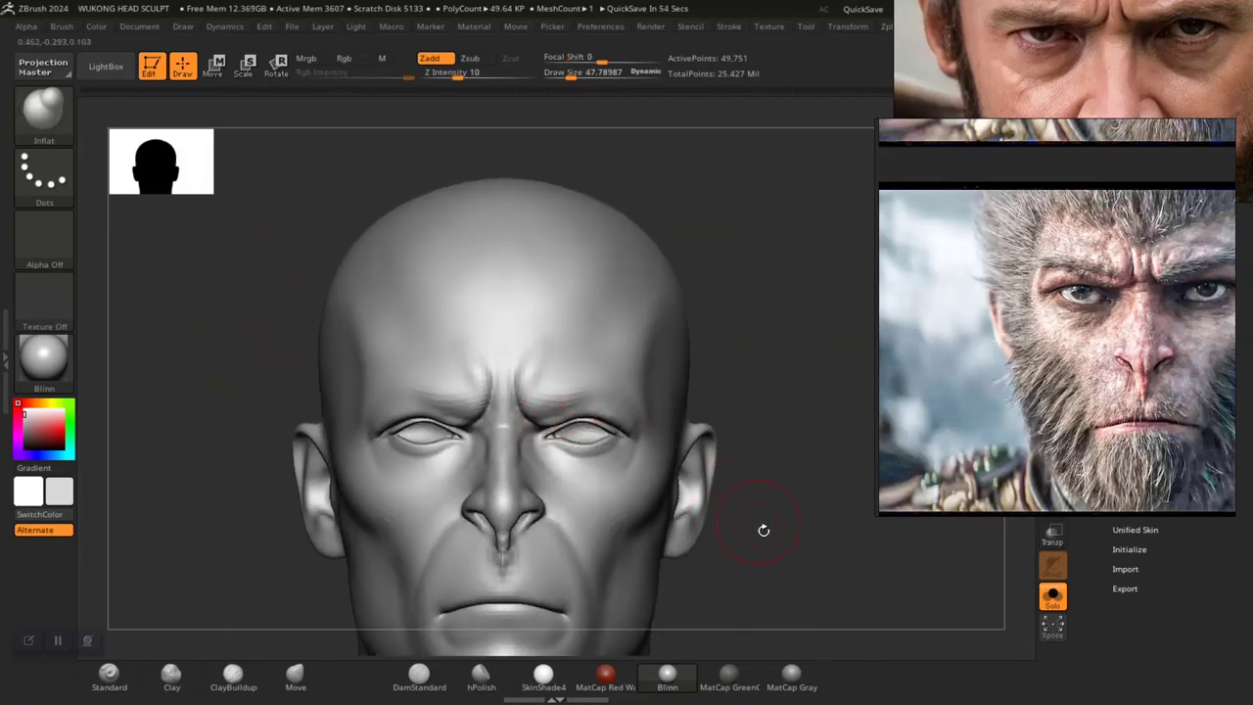
pyautogui.moveTo(779, 570)
pyautogui.keyDown('alt'); pyautogui.mouseDown(button='right')
pyautogui.moveTo(799, 450)
pyautogui.moveTo(827, 599)
pyautogui.mouseUp(button='right'); pyautogui.keyUp('alt')
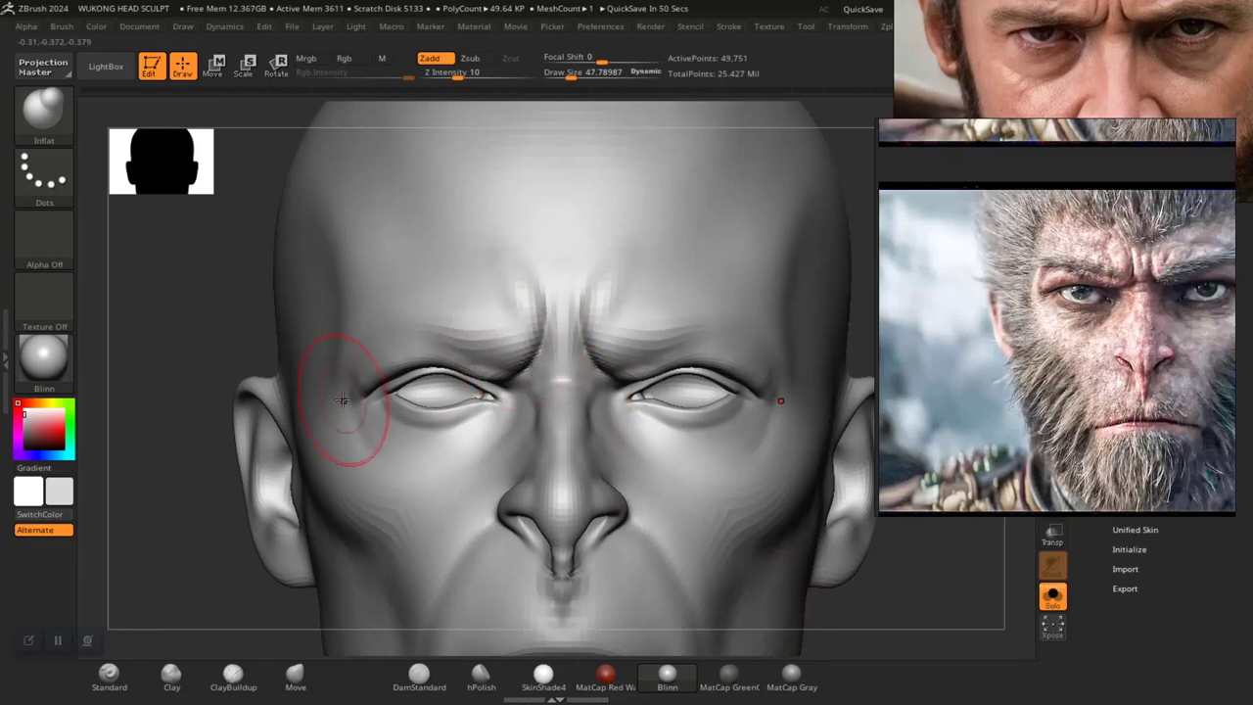
# Deepen the crease under the inner end of the brow with the DamStandard brush at a draw size of about 17
pyautogui.moveTo(217, 427); pyautogui.dragTo(259, 315, button='right')
pyautogui.moveTo(716, 252)
pyautogui.keyDown('alt'); pyautogui.mouseDown(button='right')
pyautogui.moveTo(719, 358)
pyautogui.moveTo(796, 493)
pyautogui.moveTo(754, 262)
pyautogui.moveTo(800, 241)
pyautogui.moveTo(806, 220)
pyautogui.moveTo(785, 223)
pyautogui.mouseUp(button='right'); pyautogui.keyUp('alt')
pyautogui.keyDown('alt'); pyautogui.moveTo(838, 188); pyautogui.dragTo(699, 282, button='right'); pyautogui.keyUp('alt')
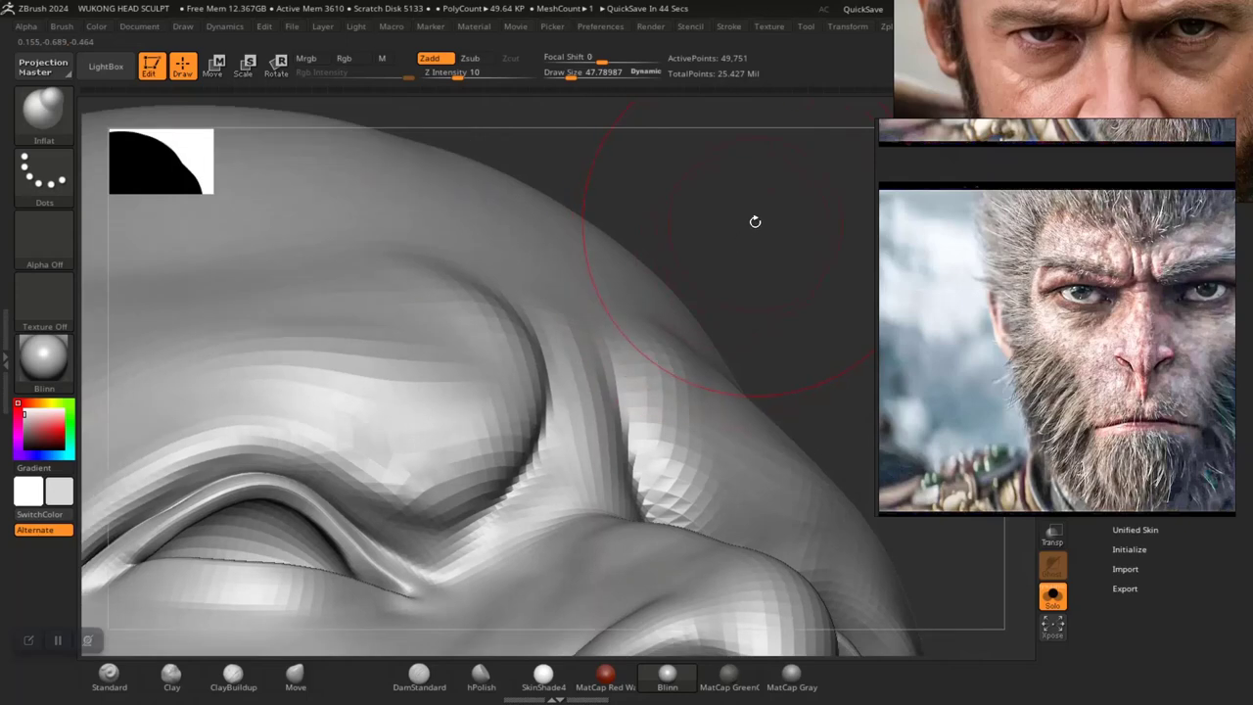
pyautogui.moveTo(755, 221); pyautogui.dragTo(671, 378, button='right')
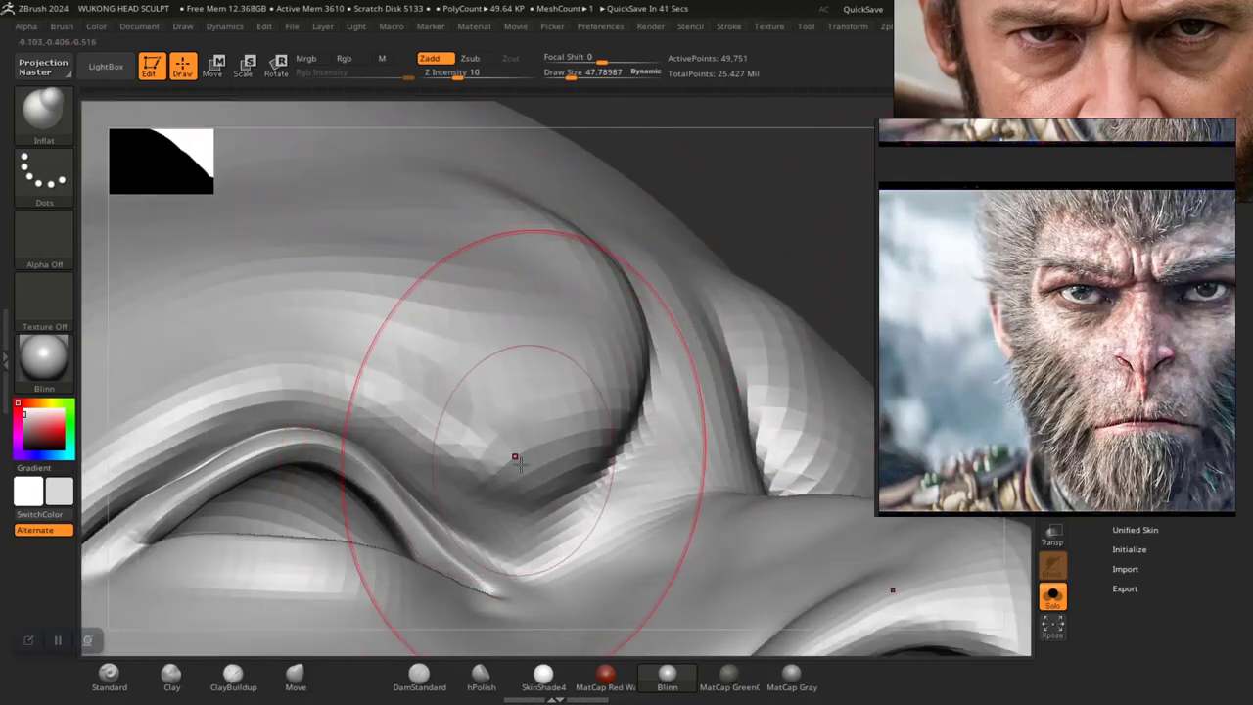
pyautogui.click(419, 674)
pyautogui.press('space')
pyautogui.moveTo(648, 415); pyautogui.dragTo(623, 413)
pyautogui.moveTo(584, 489)
pyautogui.mouseDown()
pyautogui.moveTo(556, 506)
pyautogui.moveTo(492, 507)
pyautogui.mouseUp()
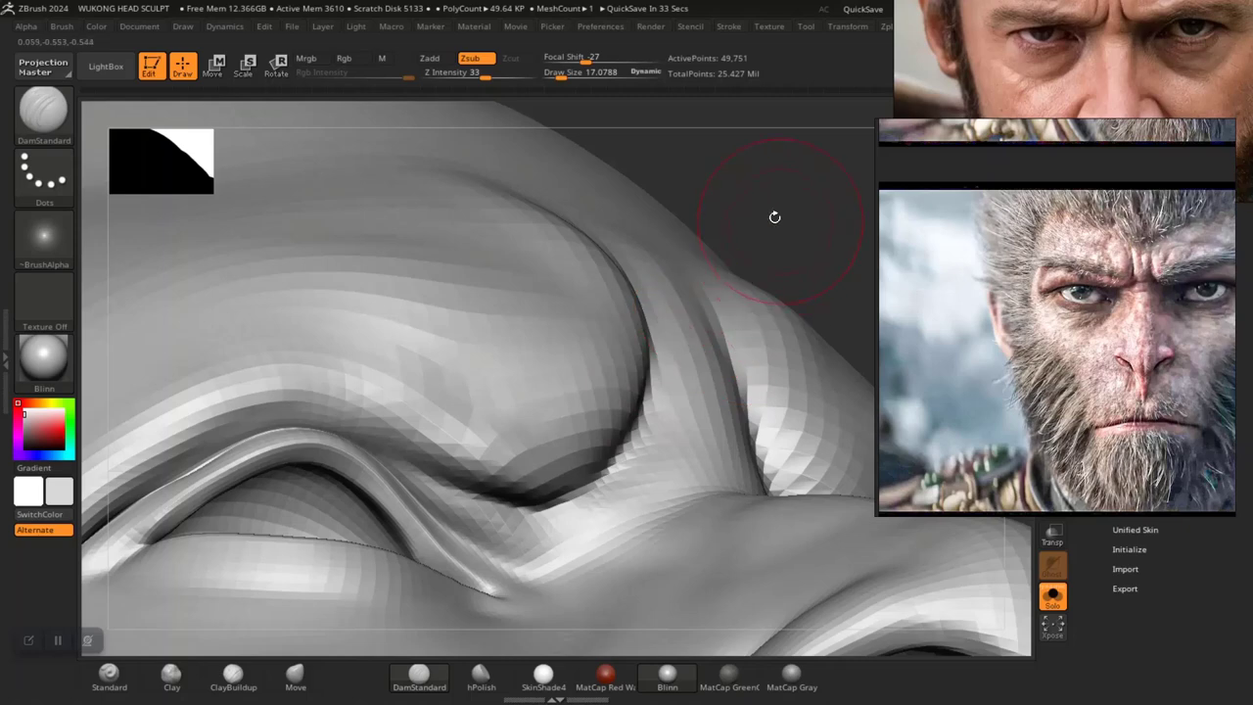
# Soften the crease beneath the inner brow bulge with the Smooth brush, checking it from the front and below
pyautogui.keyDown('alt'); pyautogui.moveTo(774, 217); pyautogui.dragTo(688, 280); pyautogui.keyUp('alt')
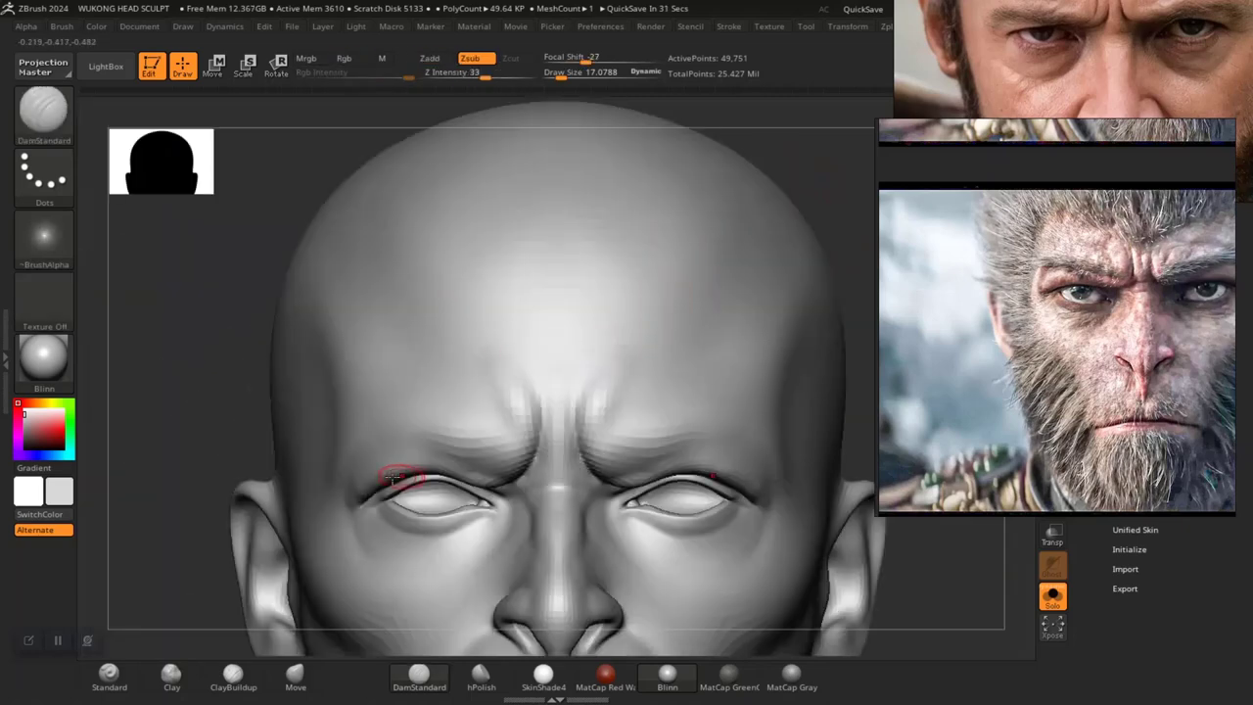
pyautogui.moveTo(192, 464); pyautogui.dragTo(529, 324)
pyautogui.keyDown('alt'); pyautogui.moveTo(630, 277); pyautogui.dragTo(619, 421); pyautogui.keyUp('alt')
pyautogui.press('shift')
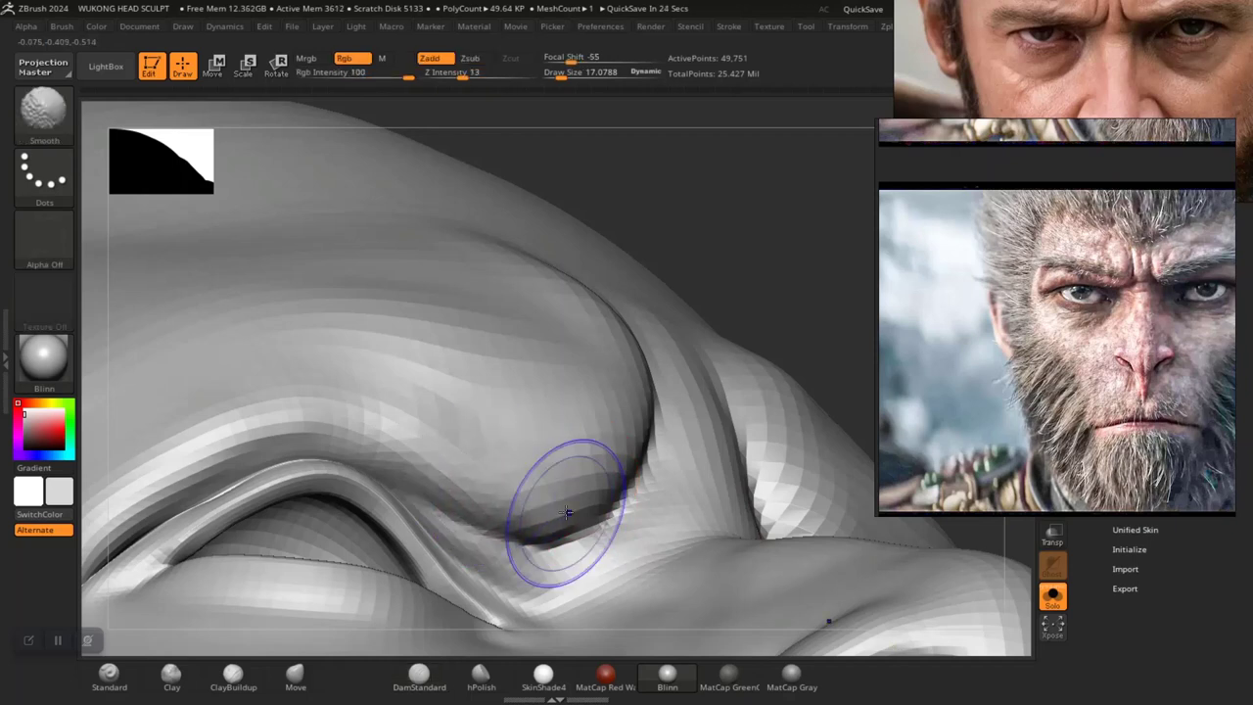
pyautogui.moveTo(807, 273)
pyautogui.keyDown('alt'); pyautogui.mouseDown()
pyautogui.moveTo(448, 185)
pyautogui.moveTo(699, 398)
pyautogui.moveTo(697, 431)
pyautogui.mouseUp(); pyautogui.keyUp('alt')
pyautogui.moveTo(256, 477); pyautogui.dragTo(489, 309)
pyautogui.keyDown('alt'); pyautogui.moveTo(574, 251); pyautogui.dragTo(581, 512); pyautogui.keyUp('alt')
# Swell the underside of the inner brow bulge with the Inflat brush at a draw size of about 28
pyautogui.press('space')
pyautogui.moveTo(575, 419); pyautogui.dragTo(581, 418)
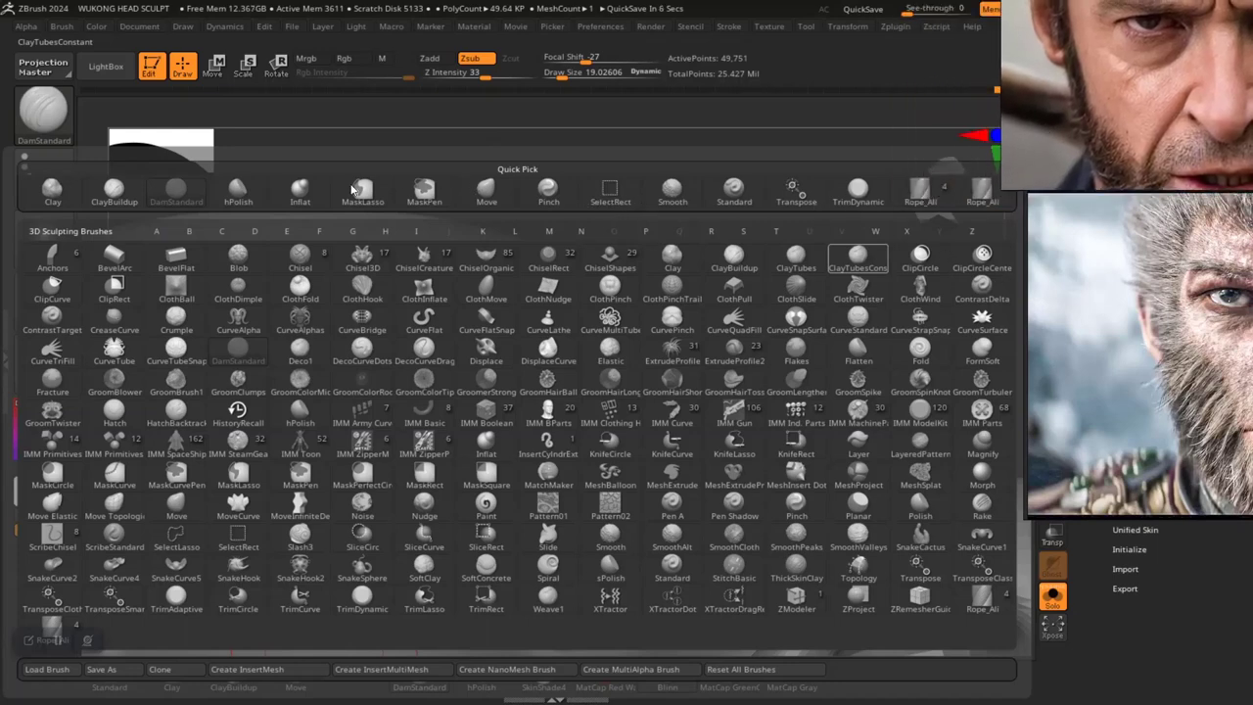
pyautogui.click(300, 189)
pyautogui.moveTo(714, 257); pyautogui.dragTo(714, 196)
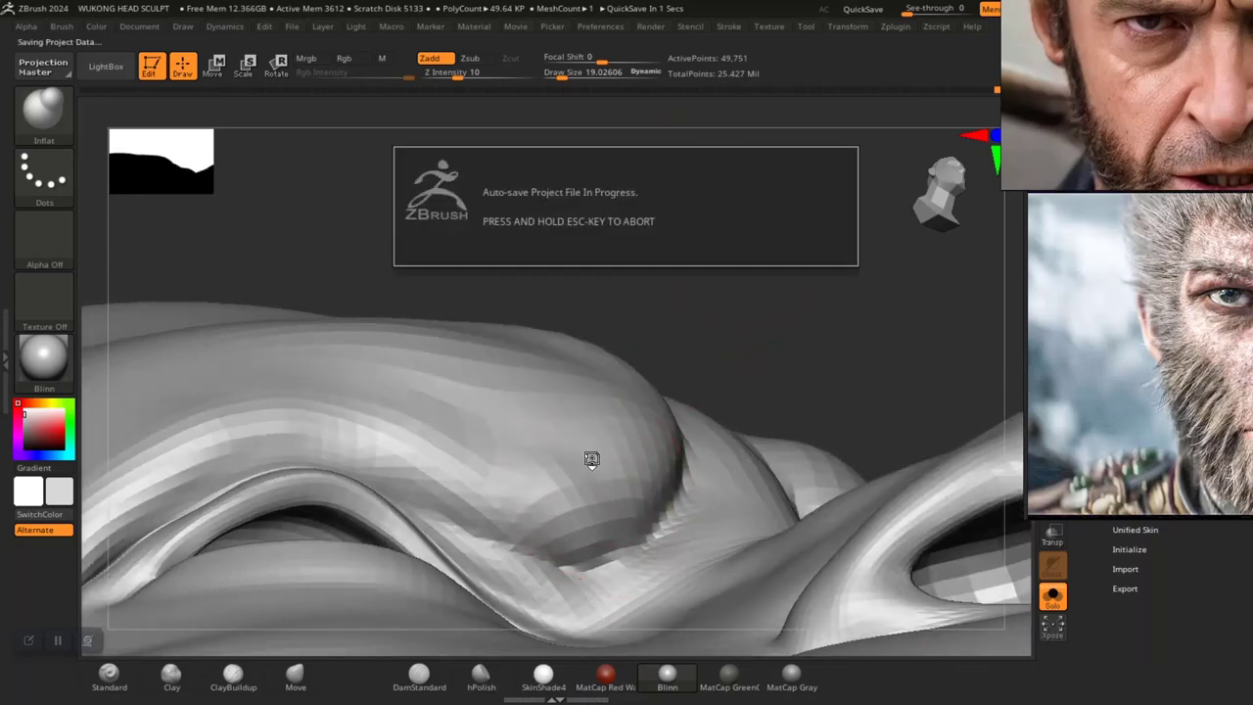
pyautogui.press('space')
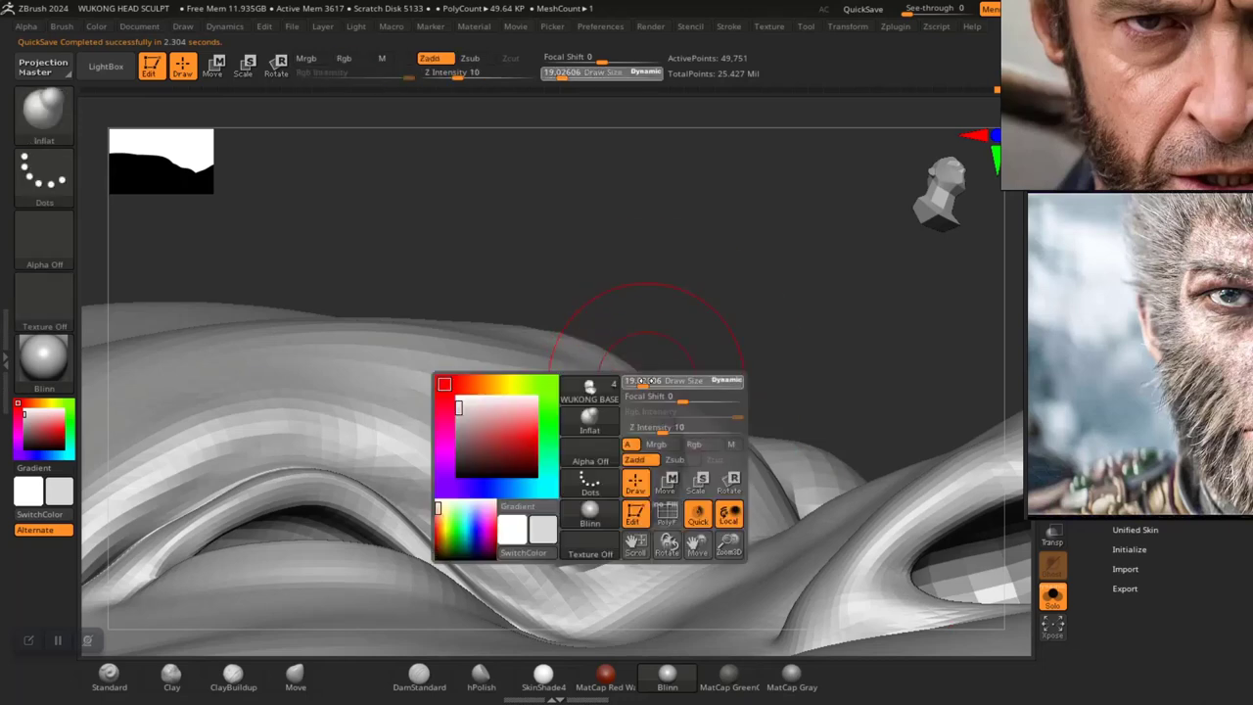
pyautogui.click(647, 381)
pyautogui.moveTo(620, 511); pyautogui.dragTo(541, 477)
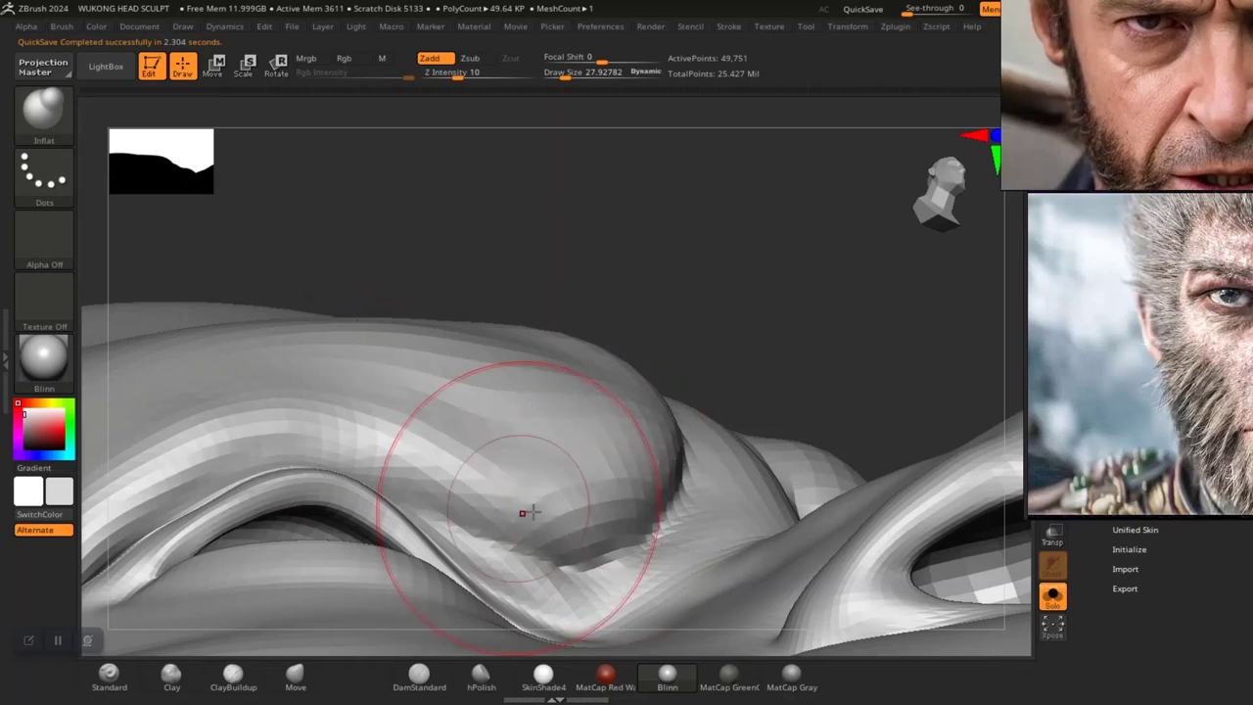
# Compare the brows with the monkey face reference and add more Inflat volume to the inner brow fold above the eye corner
pyautogui.moveTo(695, 328)
pyautogui.keyDown('alt'); pyautogui.mouseDown()
pyautogui.moveTo(660, 280)
pyautogui.moveTo(665, 465)
pyautogui.moveTo(646, 473)
pyautogui.moveTo(713, 411)
pyautogui.moveTo(787, 492)
pyautogui.moveTo(832, 473)
pyautogui.moveTo(777, 456)
pyautogui.moveTo(791, 481)
pyautogui.moveTo(825, 421)
pyautogui.moveTo(840, 424)
pyautogui.moveTo(811, 425)
pyautogui.moveTo(870, 405)
pyautogui.mouseUp(); pyautogui.keyUp('alt')
pyautogui.moveTo(1217, 323); pyautogui.dragTo(1192, 320)
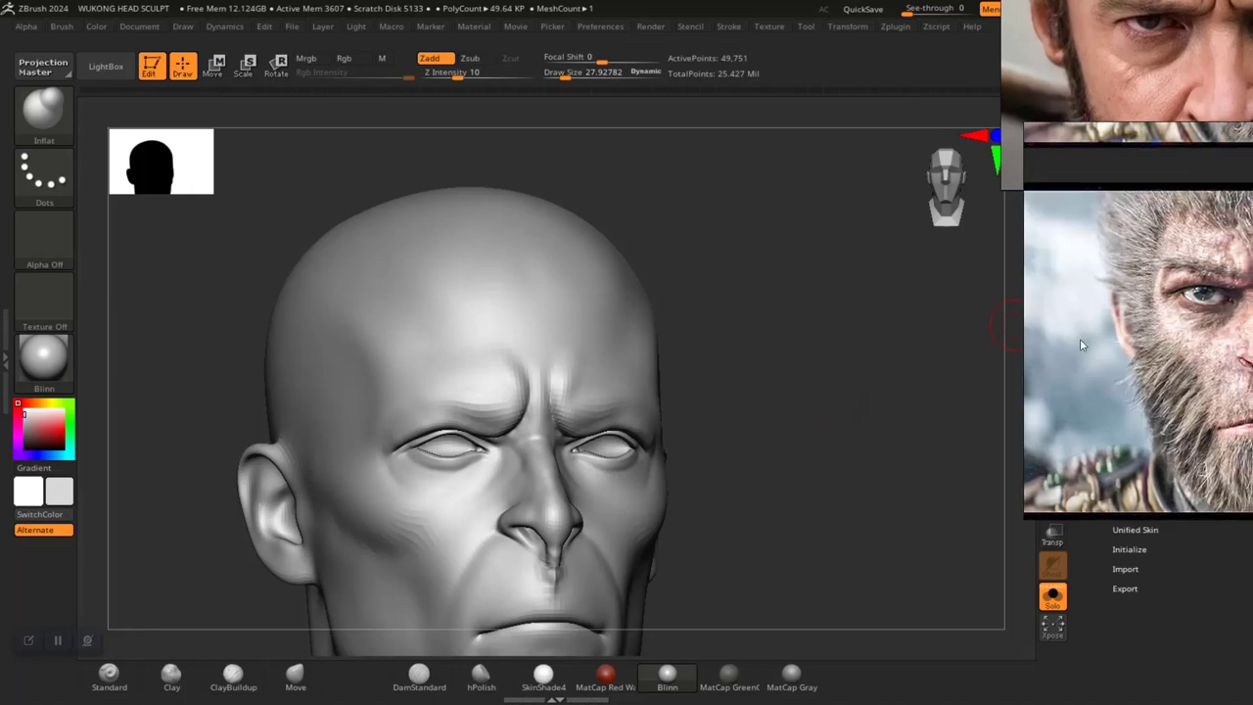
pyautogui.moveTo(717, 420); pyautogui.dragTo(771, 425)
pyautogui.keyDown('alt'); pyautogui.moveTo(757, 373); pyautogui.dragTo(844, 563); pyautogui.keyUp('alt')
pyautogui.moveTo(834, 452)
pyautogui.mouseDown()
pyautogui.moveTo(867, 430)
pyautogui.moveTo(839, 381)
pyautogui.moveTo(850, 470)
pyautogui.mouseUp()
pyautogui.moveTo(339, 255)
pyautogui.mouseDown()
pyautogui.moveTo(422, 295)
pyautogui.moveTo(444, 338)
pyautogui.mouseUp()
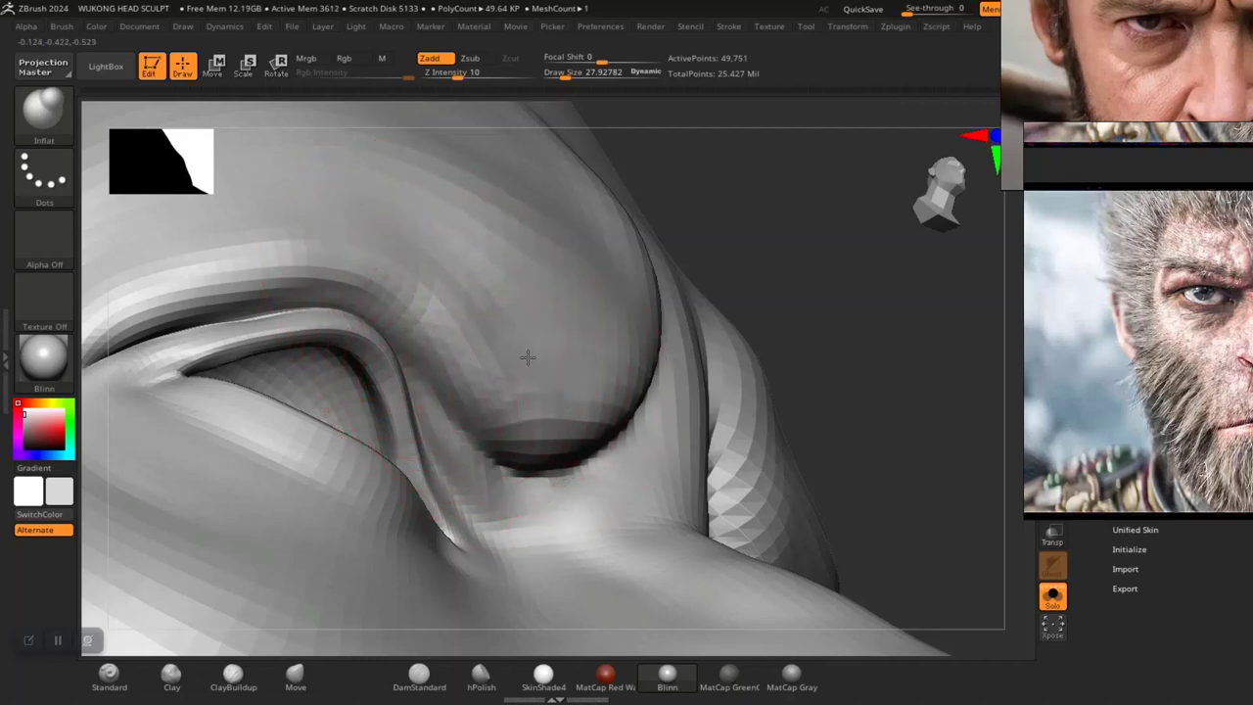
pyautogui.moveTo(530, 388); pyautogui.dragTo(580, 396)
pyautogui.moveTo(519, 350); pyautogui.dragTo(568, 403)
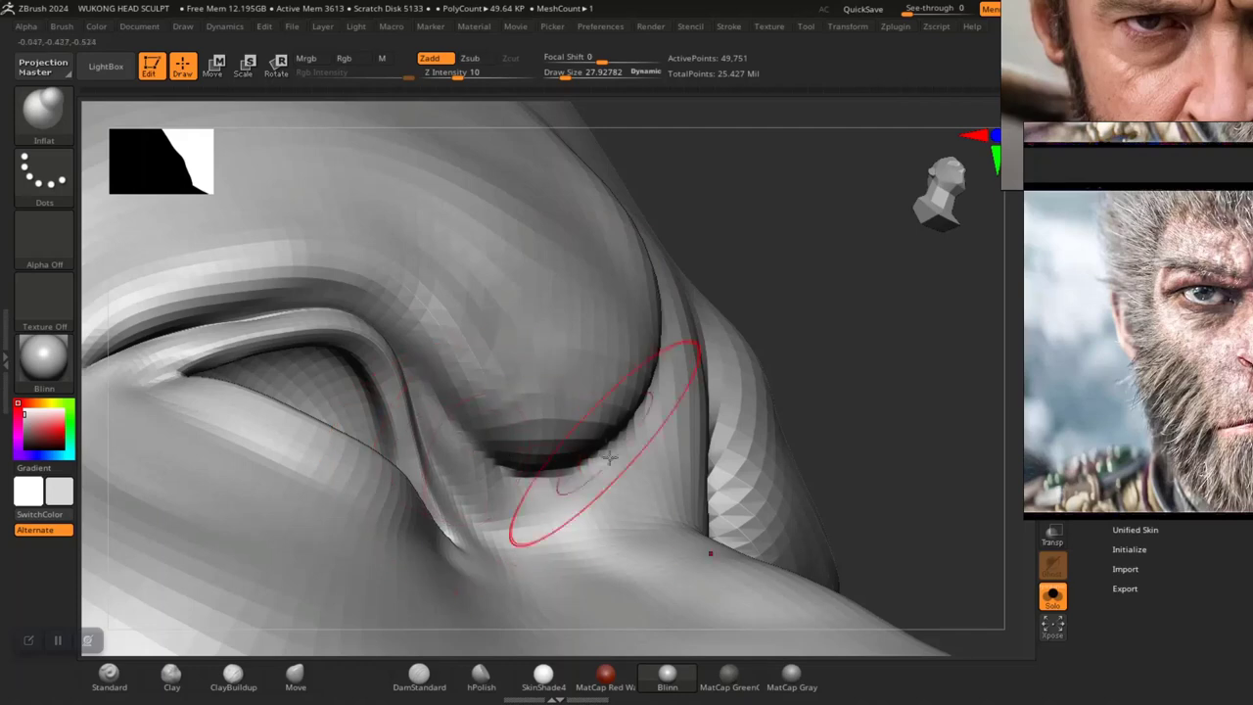
# Carve the crease between the inner brow fold and the upper eyelid with the DamStandard brush at a draw size of about 15
pyautogui.click(423, 673)
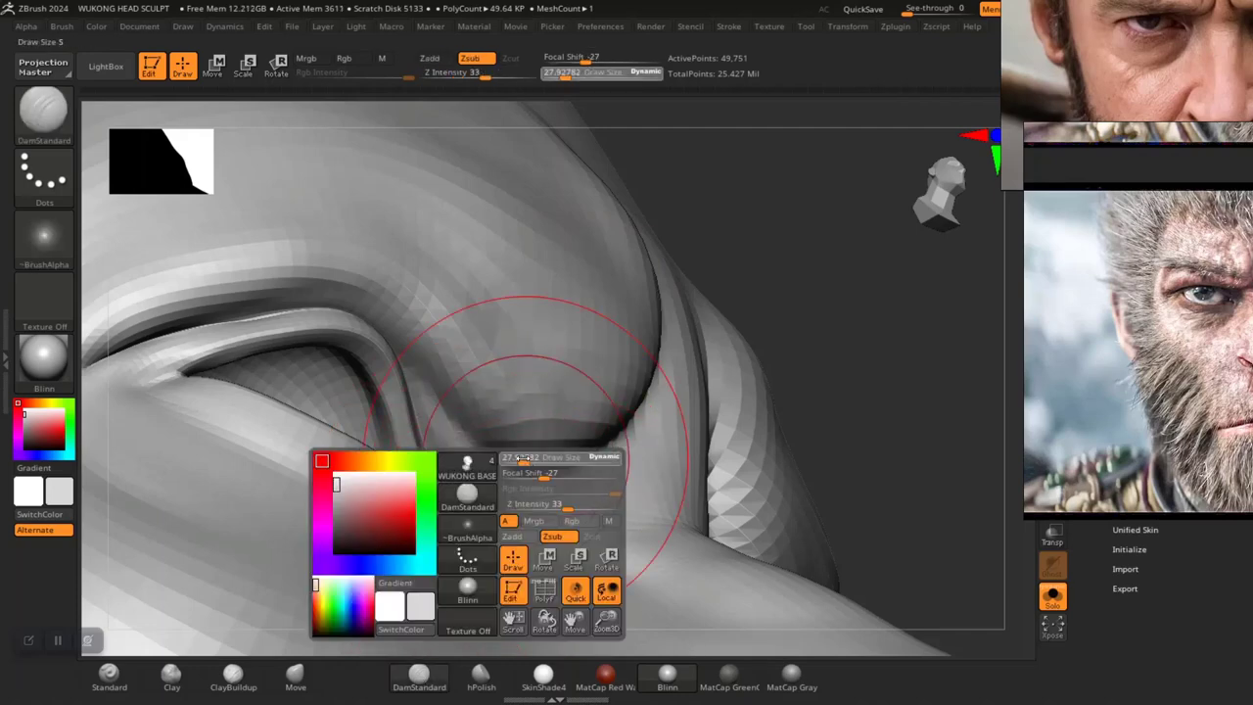
pyautogui.press('space')
pyautogui.moveTo(517, 459); pyautogui.dragTo(521, 459)
pyautogui.moveTo(780, 268); pyautogui.dragTo(778, 210)
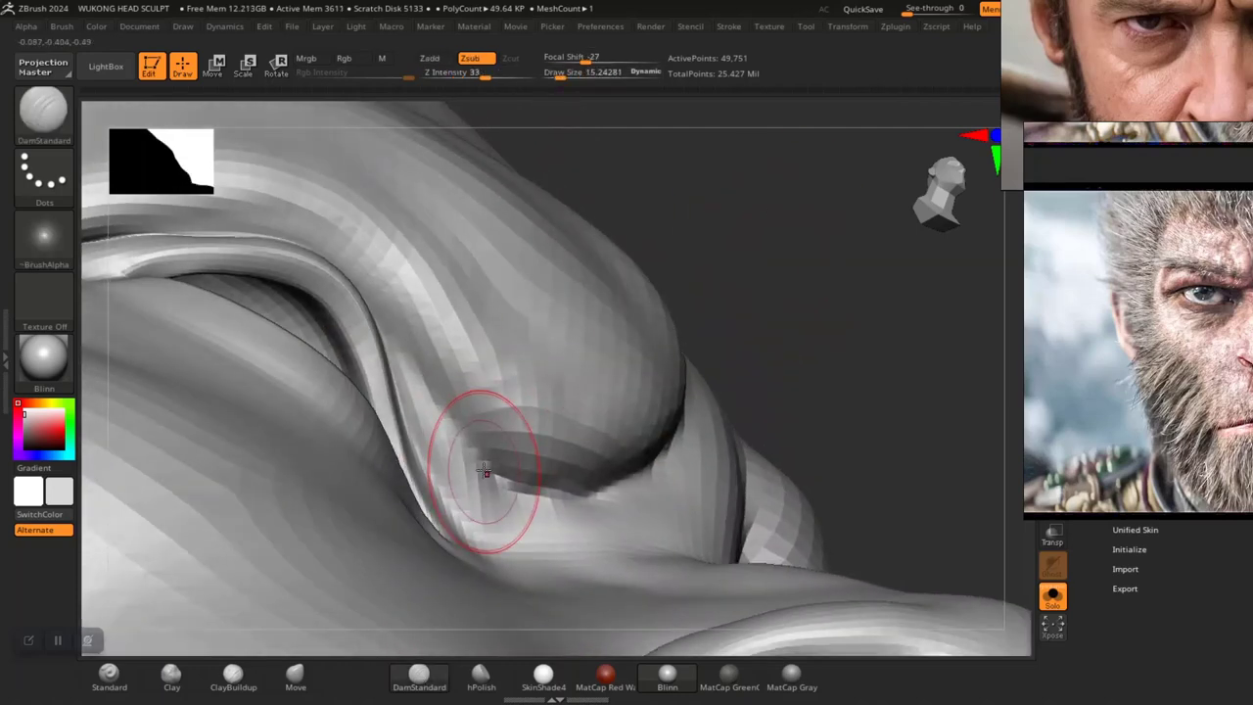
pyautogui.moveTo(484, 472)
pyautogui.mouseDown()
pyautogui.moveTo(434, 415)
pyautogui.moveTo(383, 302)
pyautogui.mouseUp()
pyautogui.keyDown('alt'); pyautogui.moveTo(835, 393); pyautogui.dragTo(694, 160); pyautogui.keyUp('alt')
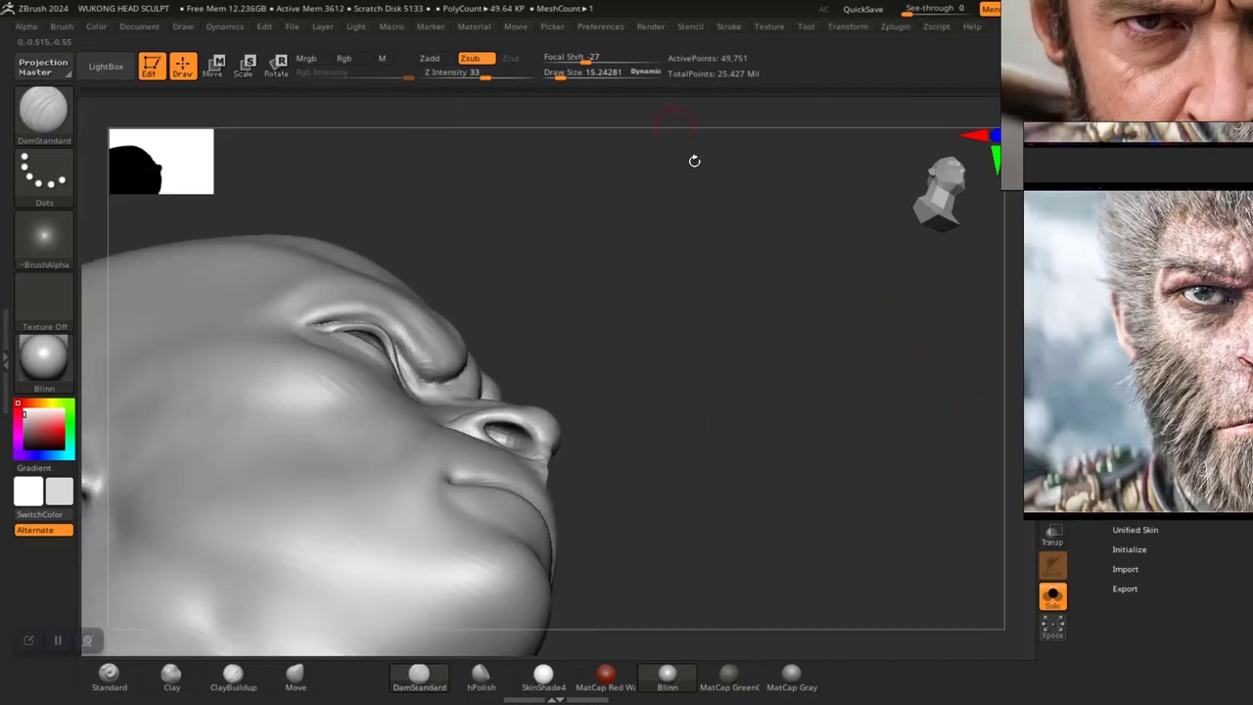
pyautogui.moveTo(709, 333)
pyautogui.mouseDown()
pyautogui.moveTo(700, 372)
pyautogui.moveTo(836, 417)
pyautogui.moveTo(803, 305)
pyautogui.moveTo(817, 377)
pyautogui.mouseUp()
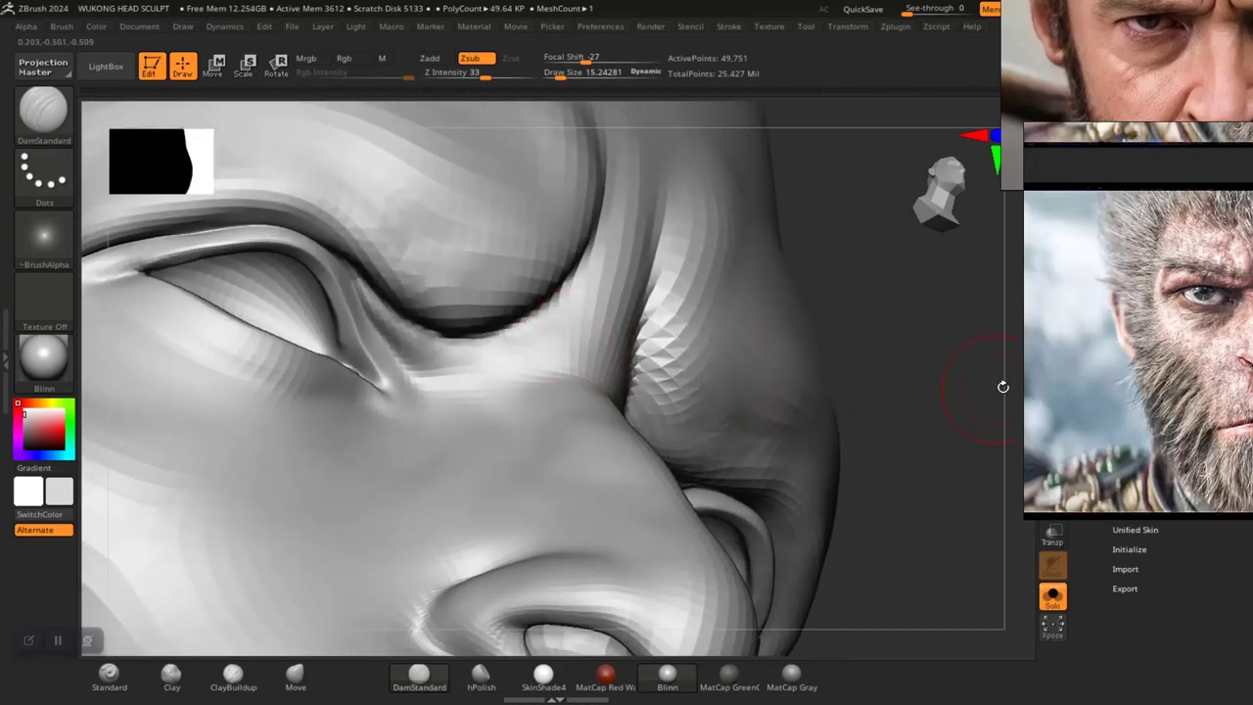
# Bring the human portrait board into view and examine the brow and eye folds in the frowning, shouting and half-lit portraits
pyautogui.moveTo(1172, 142); pyautogui.dragTo(927, 262)
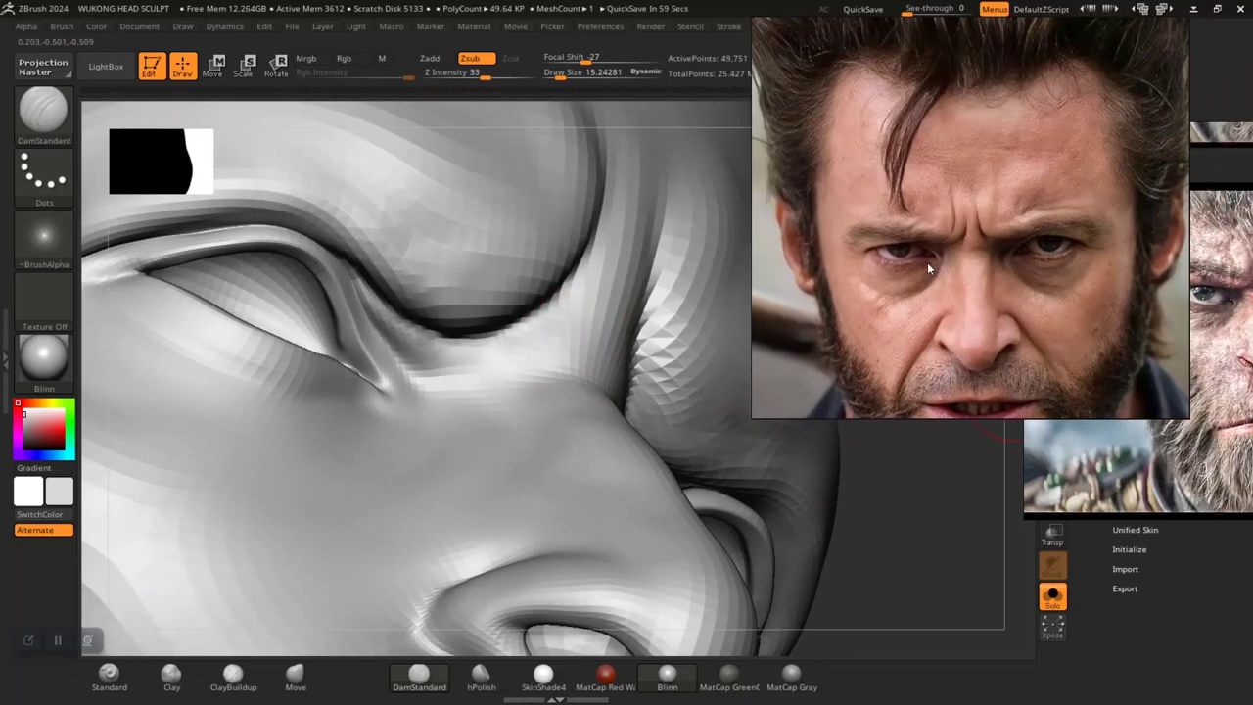
pyautogui.scroll(-5, 974, 271)
pyautogui.click(1036, 189)
pyautogui.moveTo(1169, 197); pyautogui.dragTo(1059, 198, button='middle')
pyautogui.scroll(4, 1048, 190)
pyautogui.scroll(3, 1063, 186)
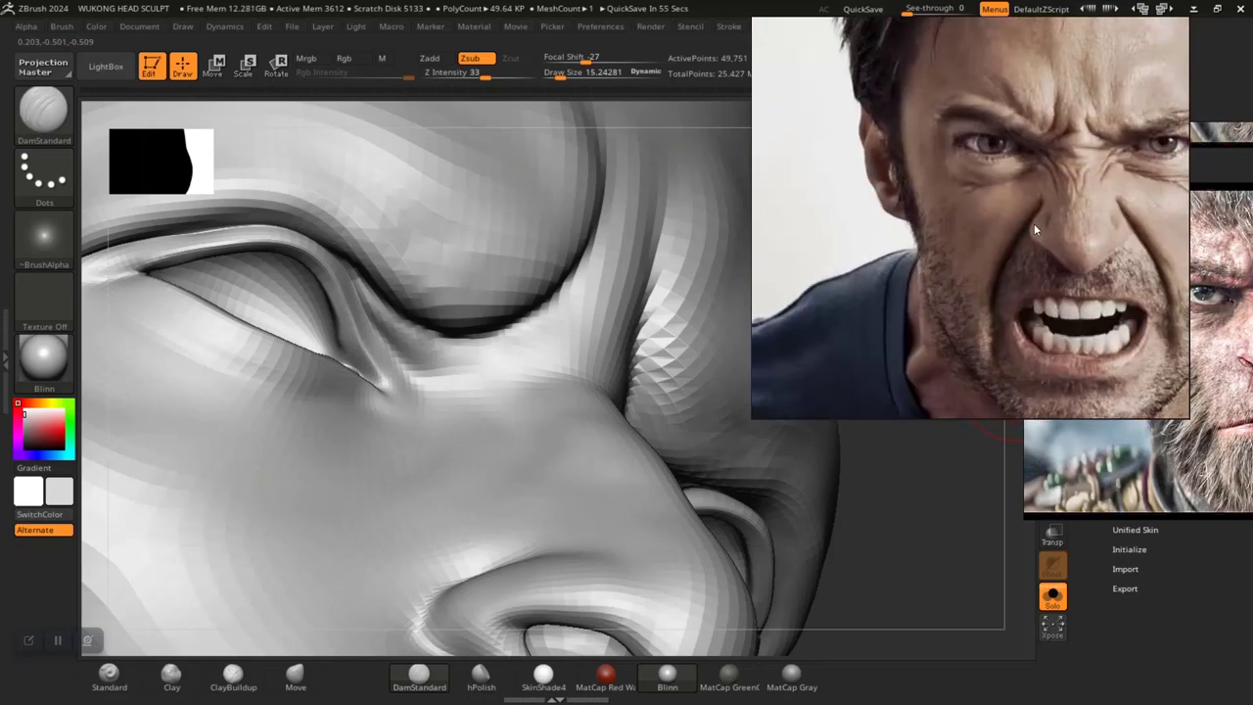
pyautogui.scroll(-4, 1034, 224)
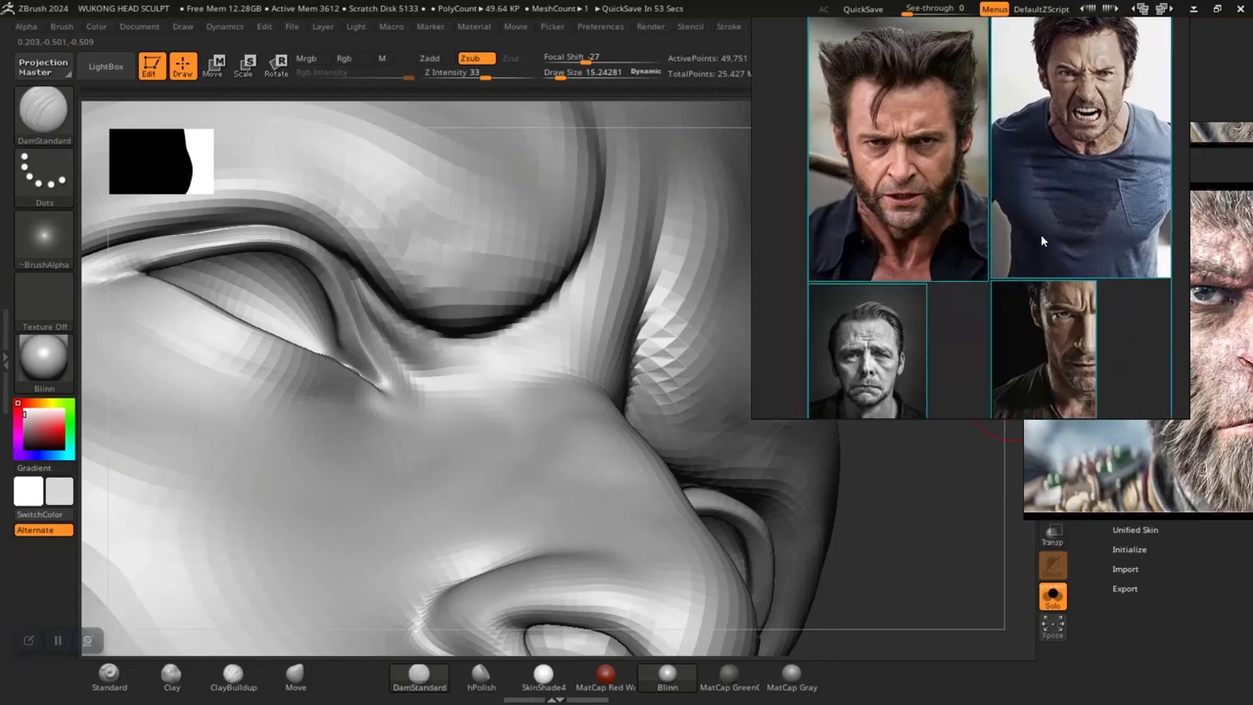
pyautogui.scroll(3, 1065, 339)
pyautogui.scroll(2, 1066, 345)
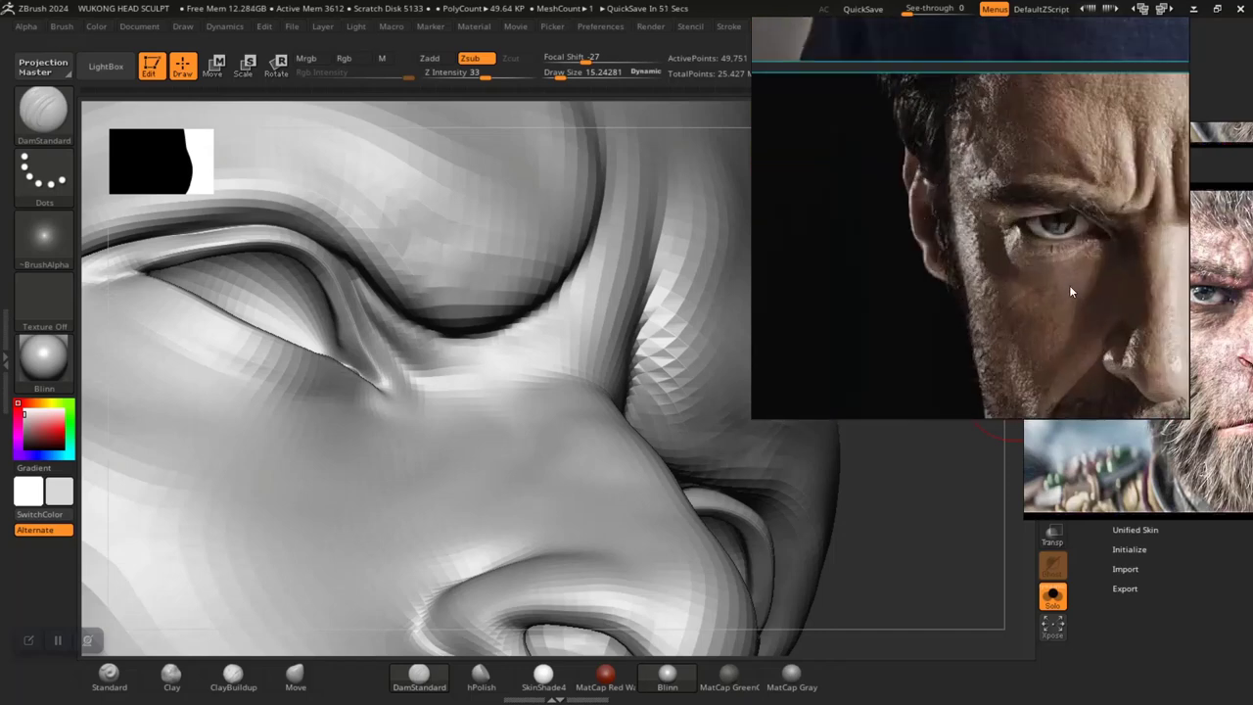
pyautogui.scroll(-2, 1040, 294)
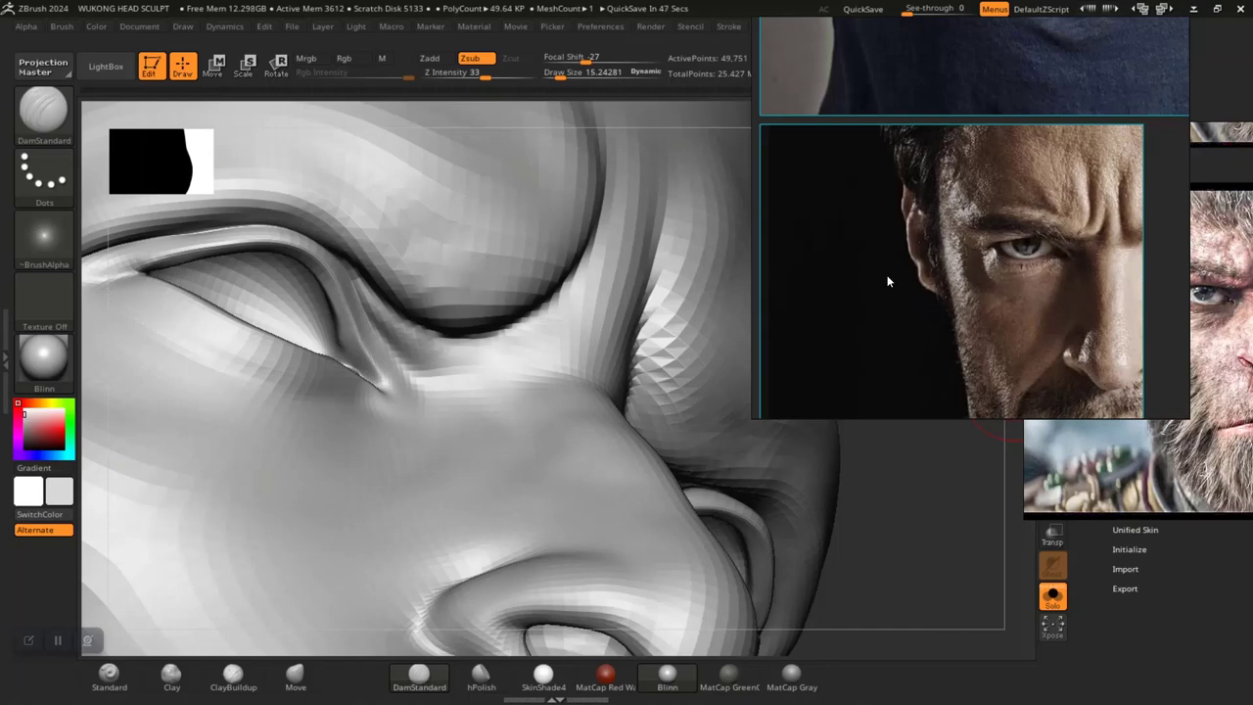
# Turn the head to a full front view and shift the half-lit portrait reference clear of the face
pyautogui.moveTo(911, 570); pyautogui.dragTo(801, 489)
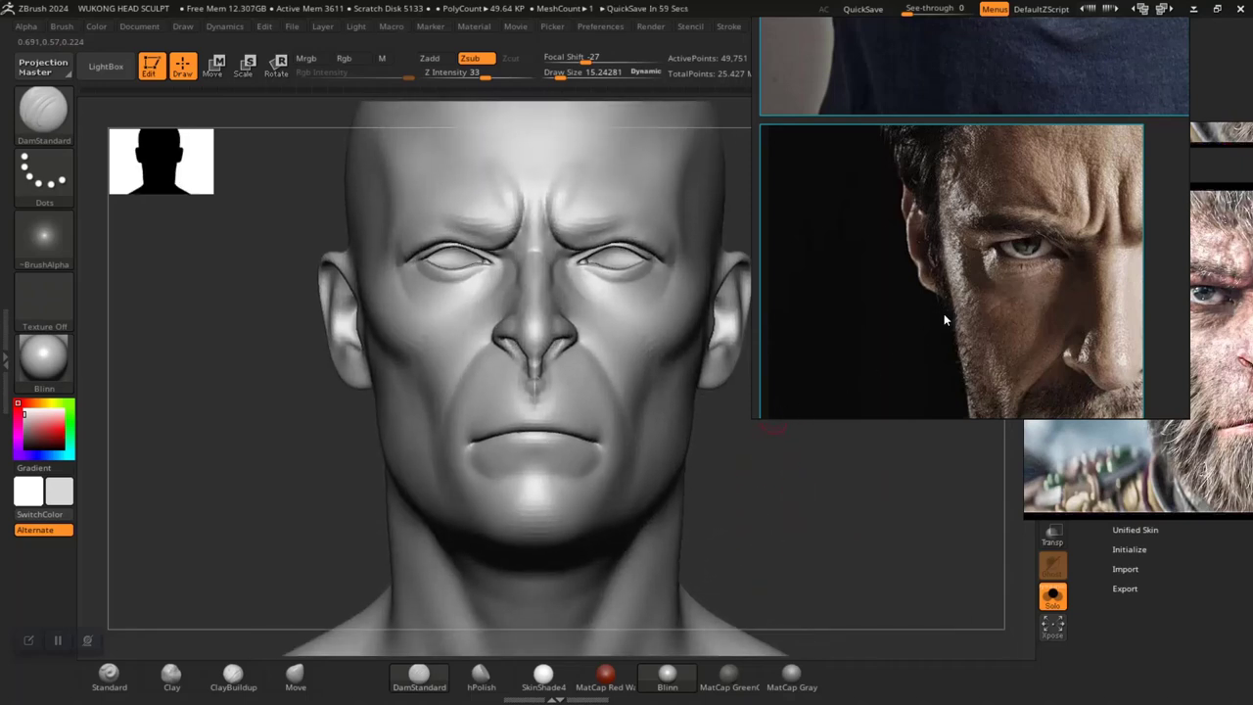
pyautogui.moveTo(970, 296); pyautogui.dragTo(941, 255, button='right')
pyautogui.scroll(-3, 941, 256)
pyautogui.moveTo(956, 268); pyautogui.dragTo(976, 159)
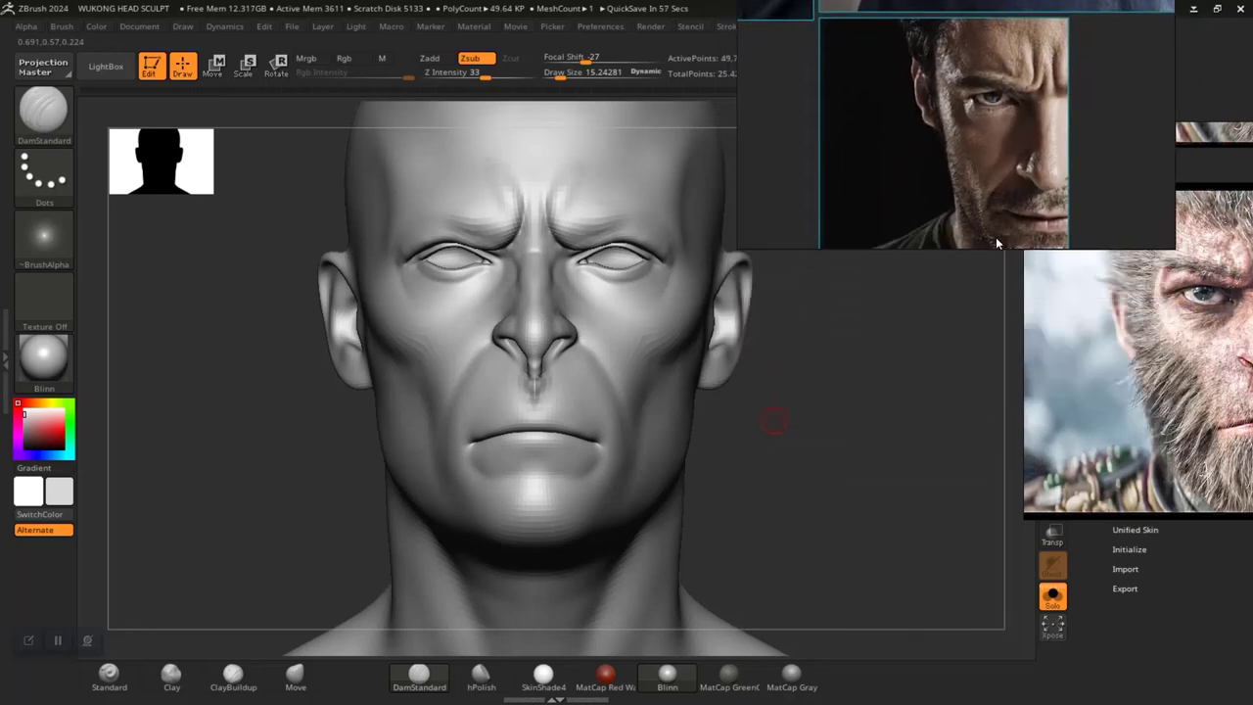
pyautogui.moveTo(1000, 224); pyautogui.dragTo(984, 191)
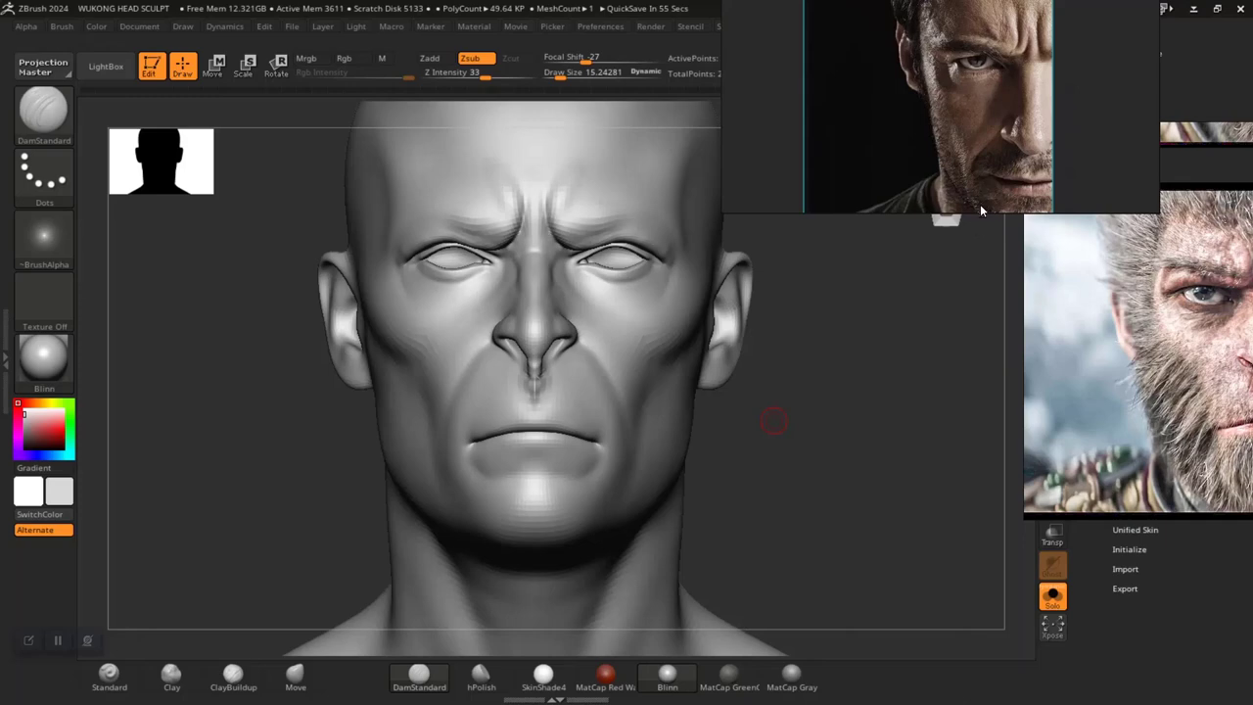
# Bring the whole monkey face reference beside the head and enlarge its eyes, brows and nose for close study
pyautogui.moveTo(1175, 399); pyautogui.dragTo(1037, 392)
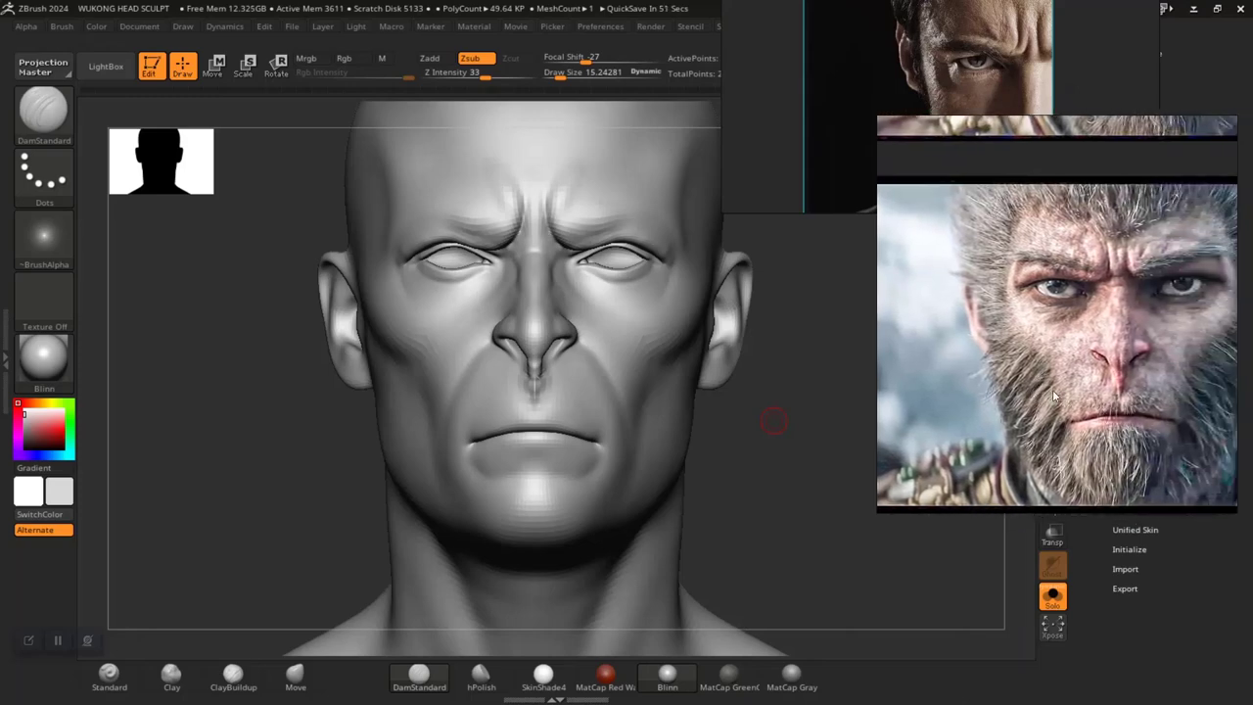
pyautogui.scroll(3, 1054, 395)
pyautogui.scroll(1, 1074, 397)
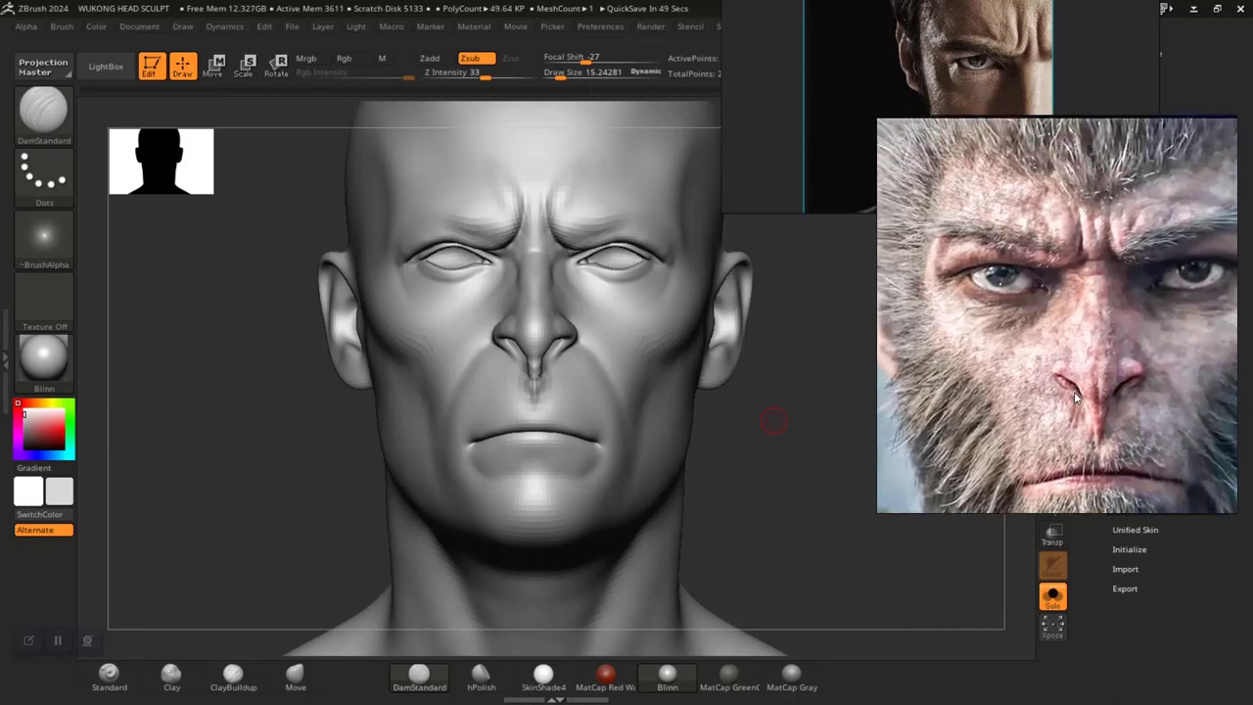
# Isolate the brow and upper eyelid polygroup and set the DamStandard draw size to about 30 for the frown area
pyautogui.moveTo(1046, 345); pyautogui.dragTo(1054, 366, button='middle')
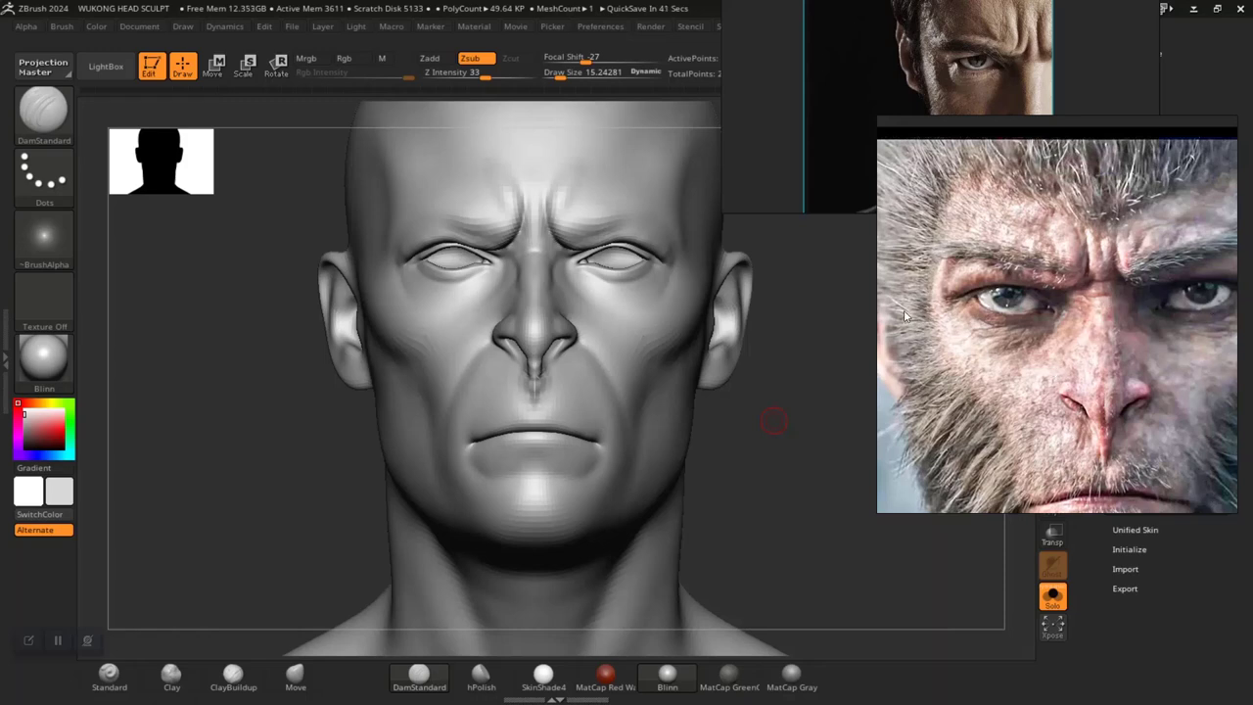
pyautogui.keyDown('alt'); pyautogui.moveTo(807, 450); pyautogui.dragTo(830, 521); pyautogui.keyUp('alt')
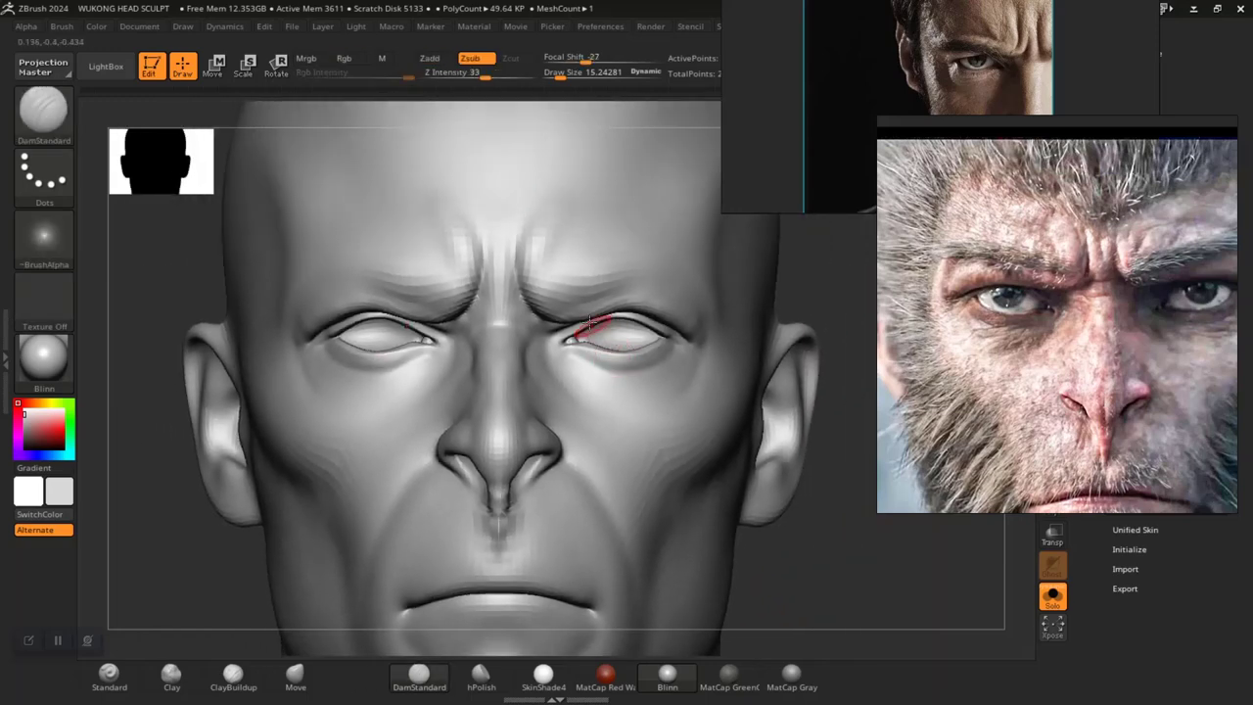
pyautogui.keyDown('ctrl'); pyautogui.keyDown('shift'); pyautogui.click(574, 275); pyautogui.keyUp('shift'); pyautogui.keyUp('ctrl')
pyautogui.moveTo(646, 479)
pyautogui.keyDown('alt'); pyautogui.mouseDown()
pyautogui.moveTo(662, 461)
pyautogui.moveTo(660, 509)
pyautogui.moveTo(708, 520)
pyautogui.moveTo(696, 557)
pyautogui.moveTo(664, 533)
pyautogui.moveTo(671, 596)
pyautogui.moveTo(636, 589)
pyautogui.mouseUp(); pyautogui.keyUp('alt')
pyautogui.press('space')
pyautogui.moveTo(487, 398); pyautogui.dragTo(496, 398)
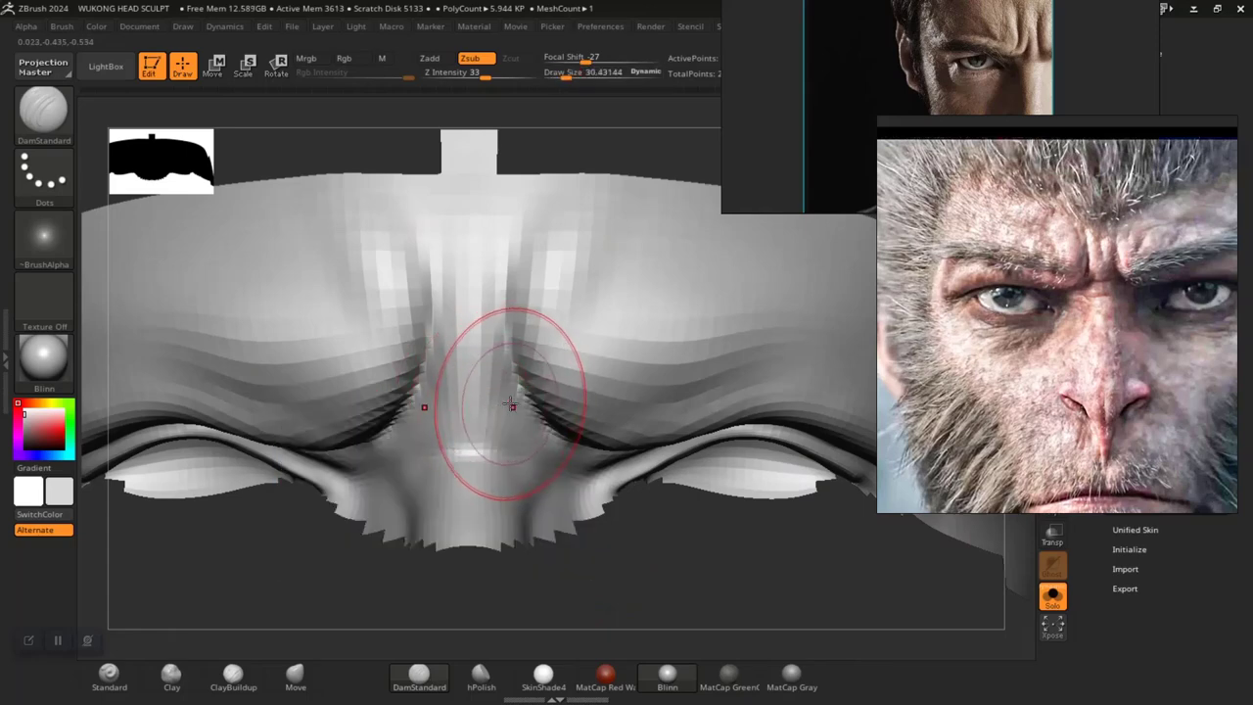
# Carve the crease across the top of the nose bridge between the brow folds, reducing the DamStandard draw size to about 17
pyautogui.moveTo(607, 529); pyautogui.dragTo(694, 604)
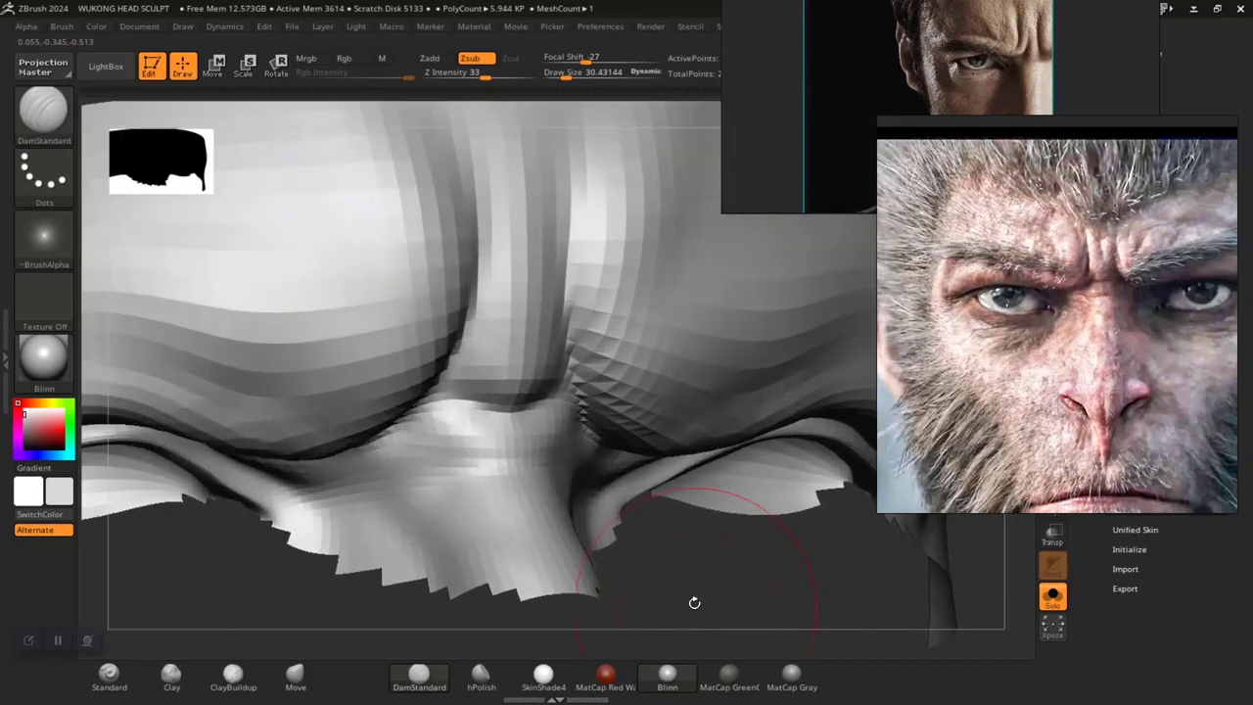
pyautogui.press('space')
pyautogui.moveTo(533, 388); pyautogui.dragTo(486, 403)
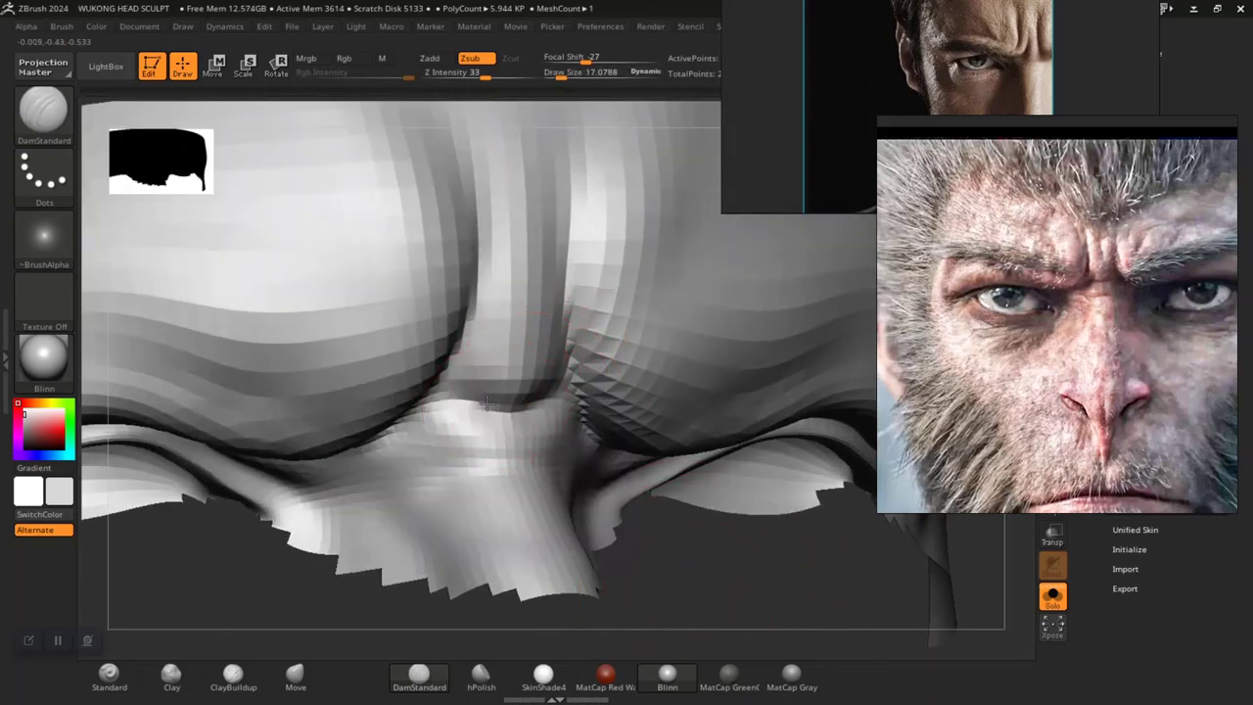
pyautogui.moveTo(648, 551); pyautogui.dragTo(677, 557)
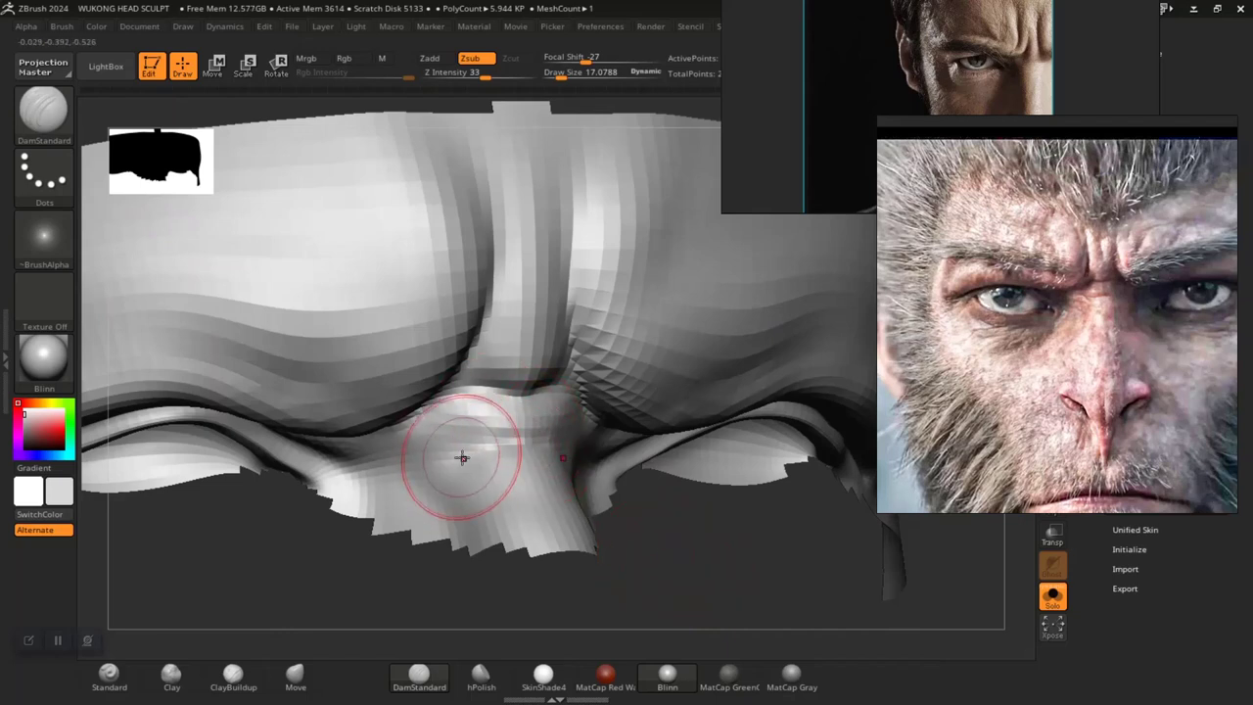
pyautogui.moveTo(660, 557)
pyautogui.mouseDown()
pyautogui.moveTo(834, 422)
pyautogui.moveTo(856, 475)
pyautogui.moveTo(509, 363)
pyautogui.mouseUp()
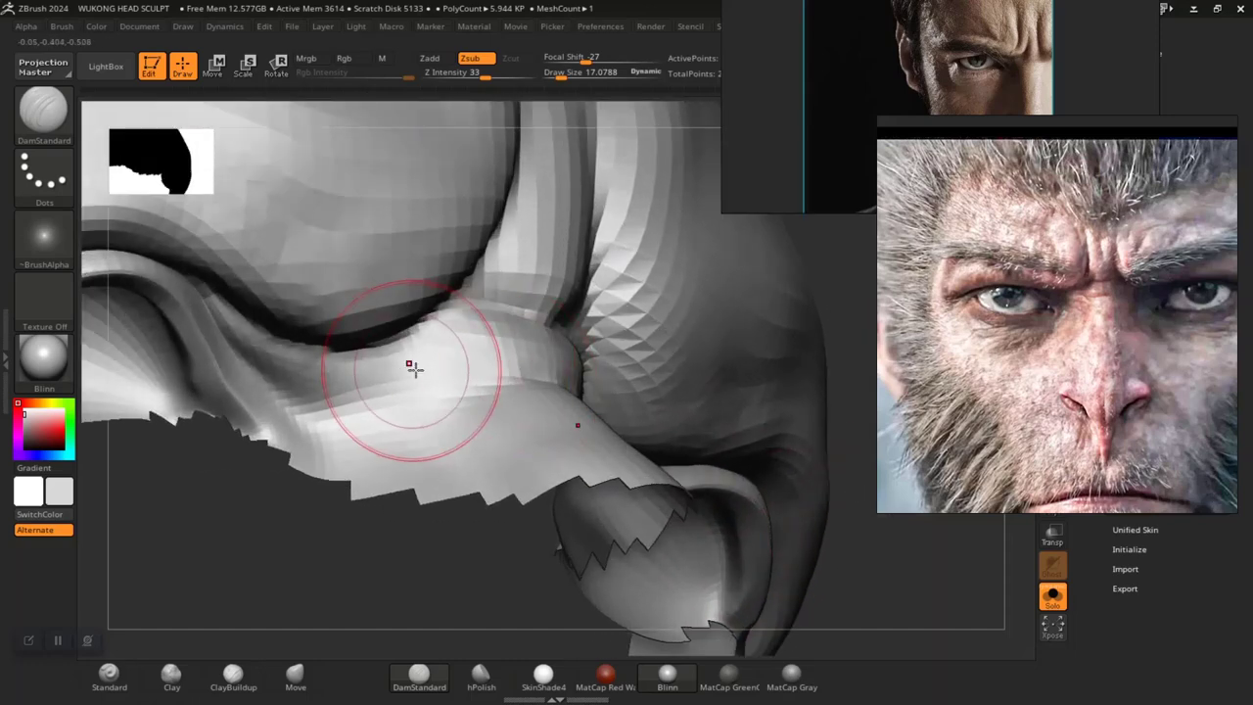
# Bring up the shouting man's portrait on the reference board and study the wrinkles between his inner eye corner and nose bridge closely
pyautogui.moveTo(943, 76); pyautogui.dragTo(946, 186, button='right')
pyautogui.scroll(-5, 947, 186)
pyautogui.moveTo(1046, 259); pyautogui.dragTo(1052, 436)
pyautogui.scroll(6, 1076, 315)
pyautogui.scroll(-2, 1094, 318)
pyautogui.scroll(-4, 1005, 328)
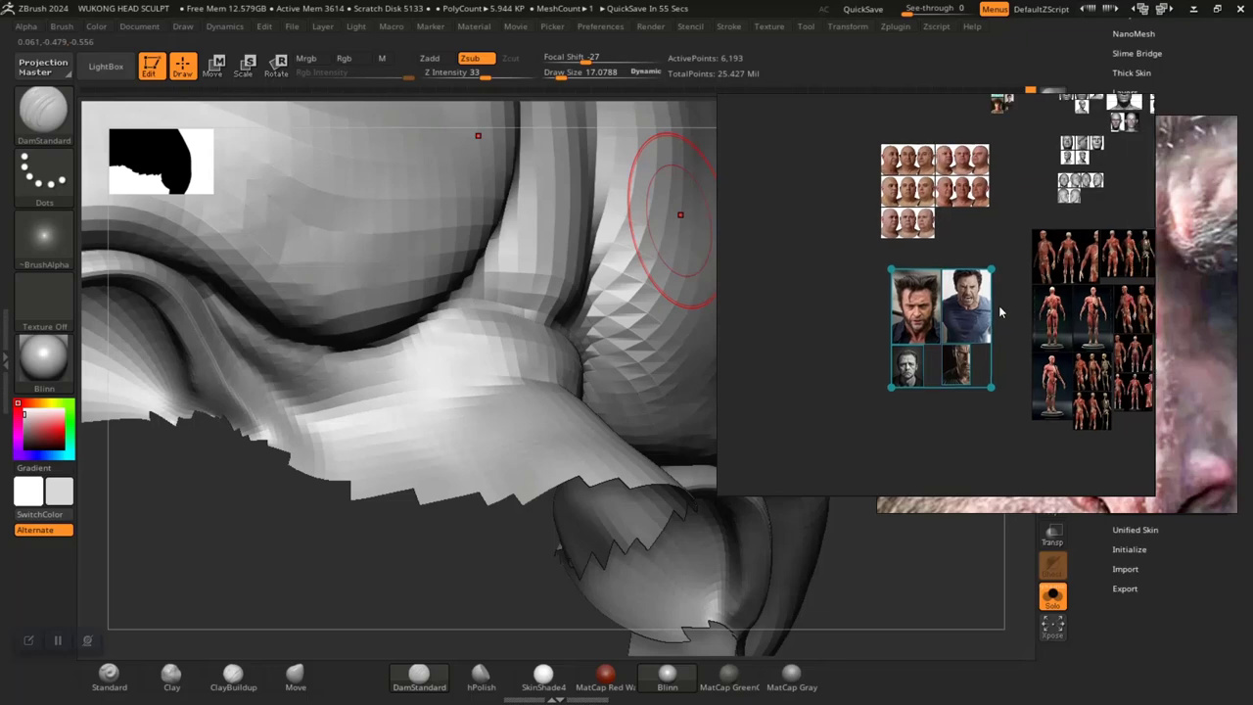
pyautogui.scroll(8, 995, 311)
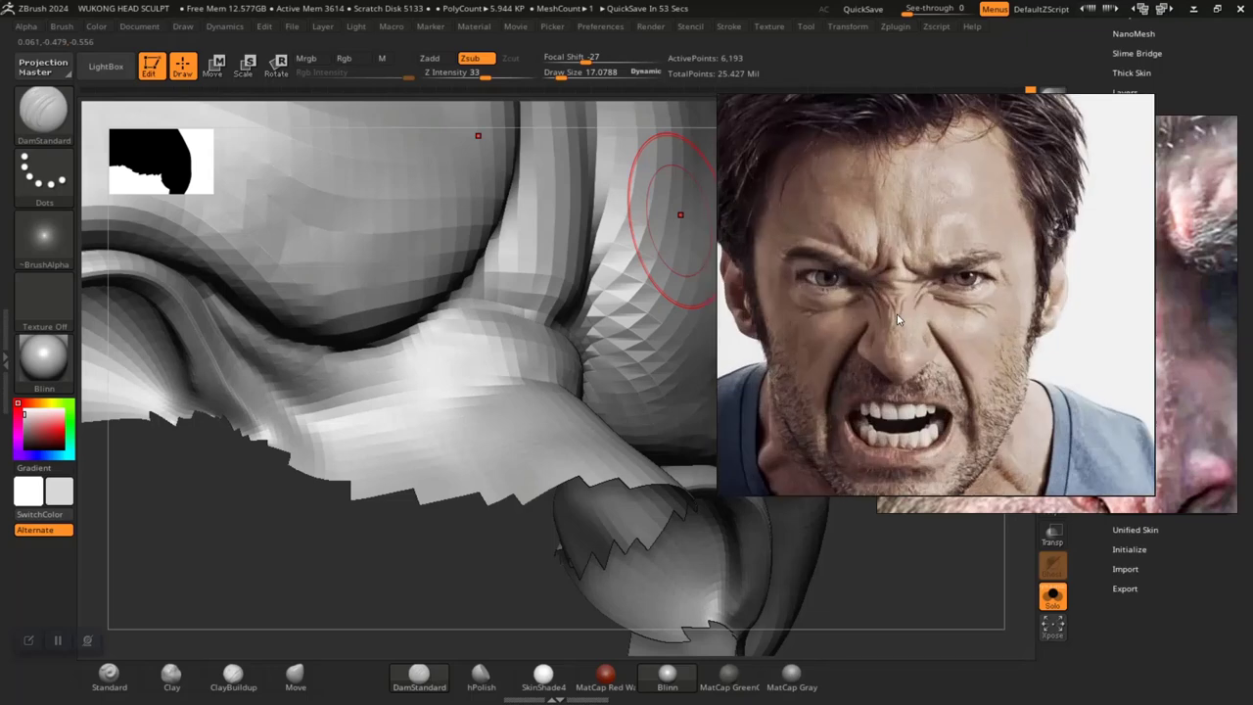
pyautogui.scroll(3, 923, 313)
pyautogui.moveTo(922, 312); pyautogui.dragTo(1086, 410, button='middle')
pyautogui.scroll(4, 1004, 350)
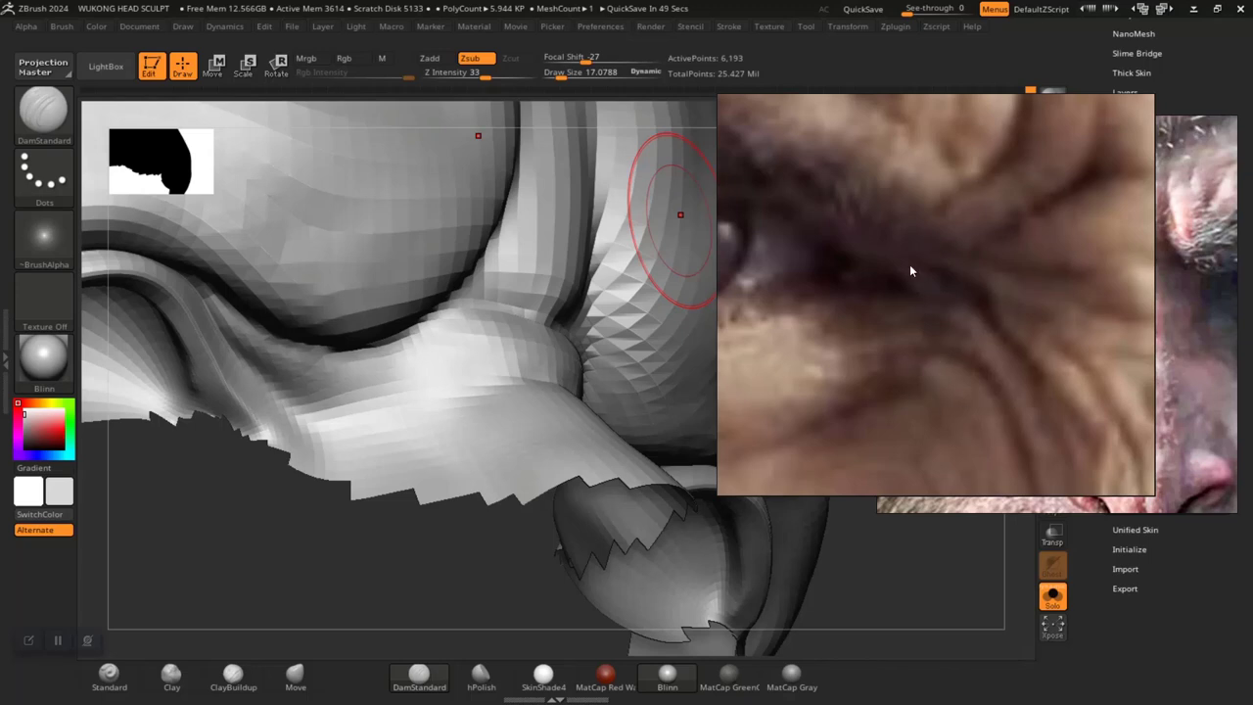
pyautogui.scroll(-2, 949, 306)
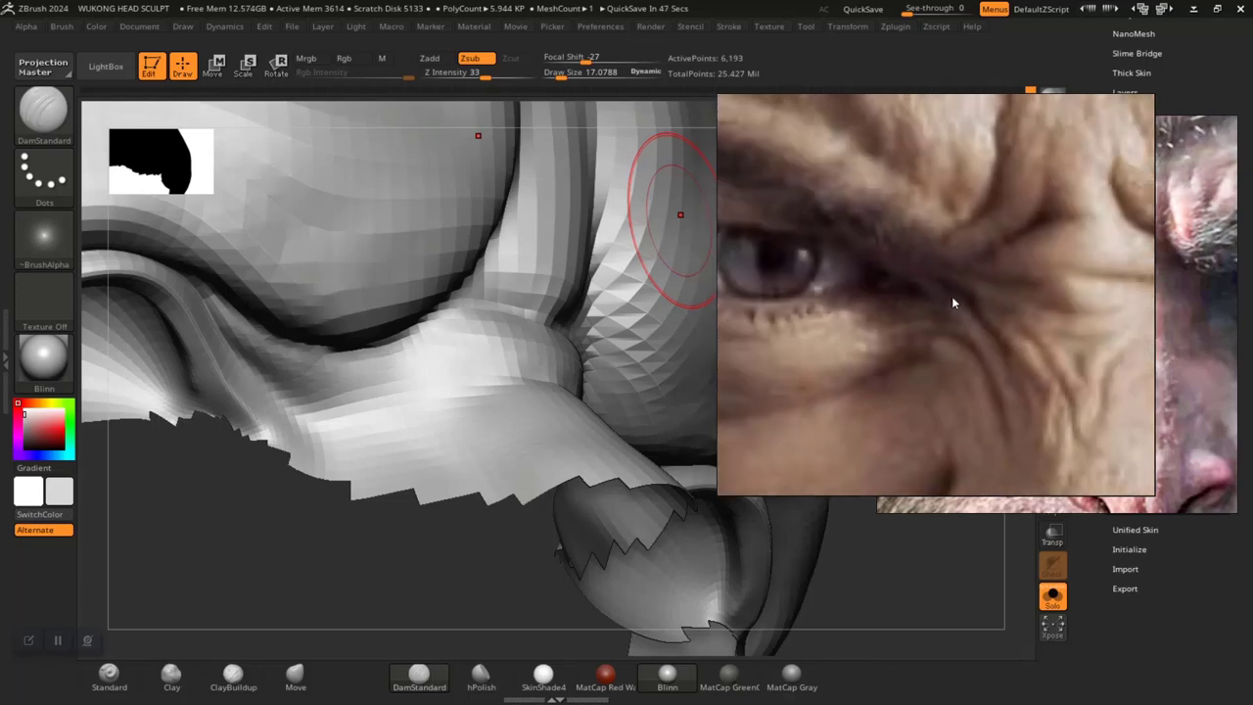
# Subdivide the isolated brow mesh once and set the DamStandard draw size to 10
pyautogui.moveTo(241, 571)
pyautogui.mouseDown()
pyautogui.moveTo(274, 574)
pyautogui.moveTo(323, 500)
pyautogui.moveTo(382, 460)
pyautogui.mouseUp()
pyautogui.moveTo(445, 408); pyautogui.dragTo(358, 465)
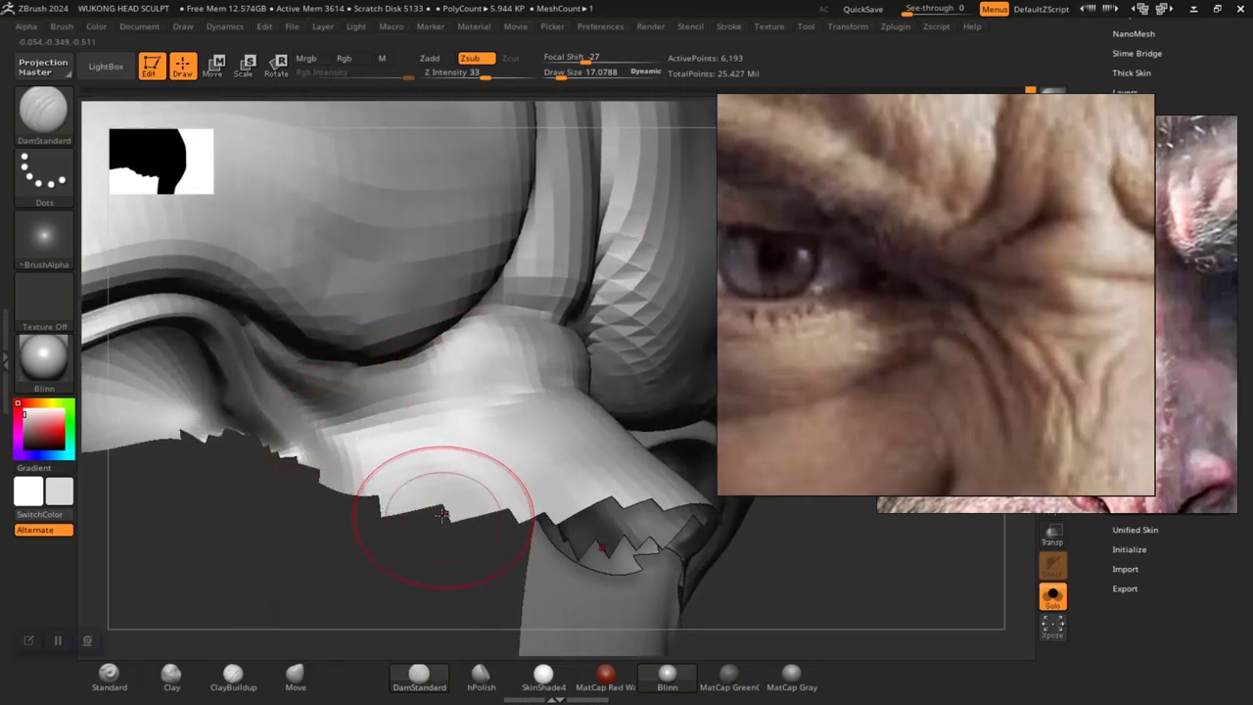
pyautogui.hotkey('ctrl', 'd')
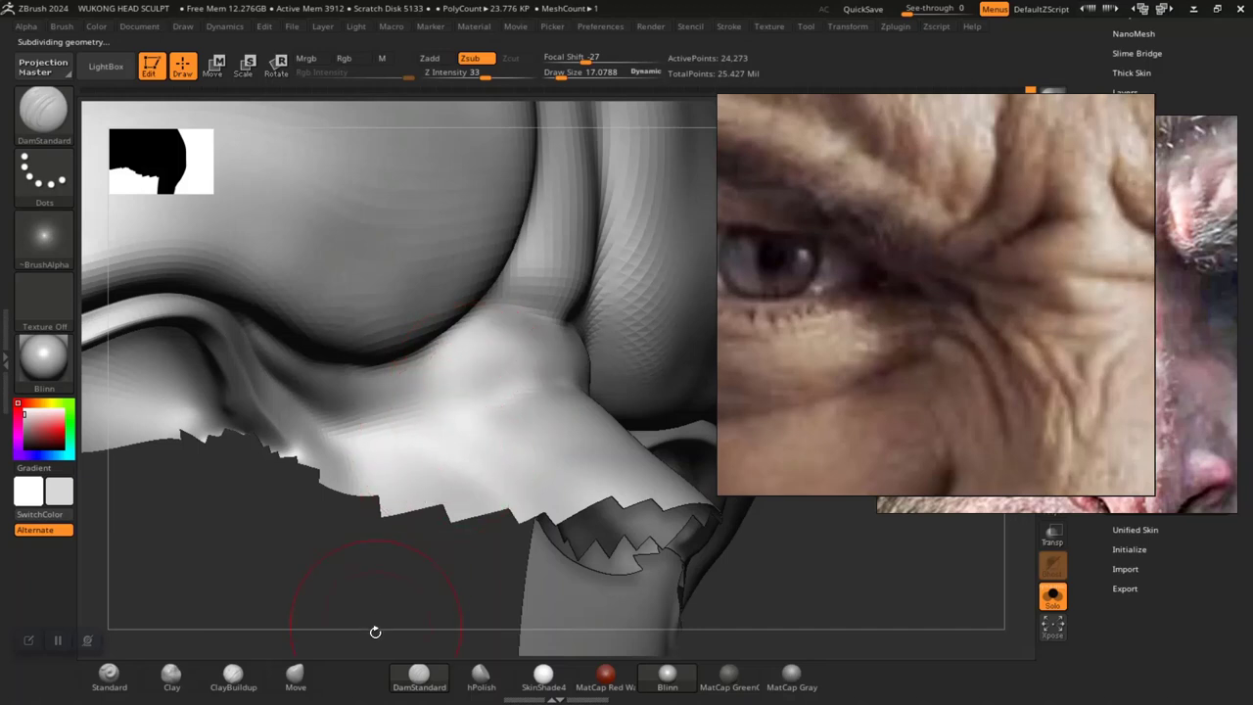
pyautogui.press('[')
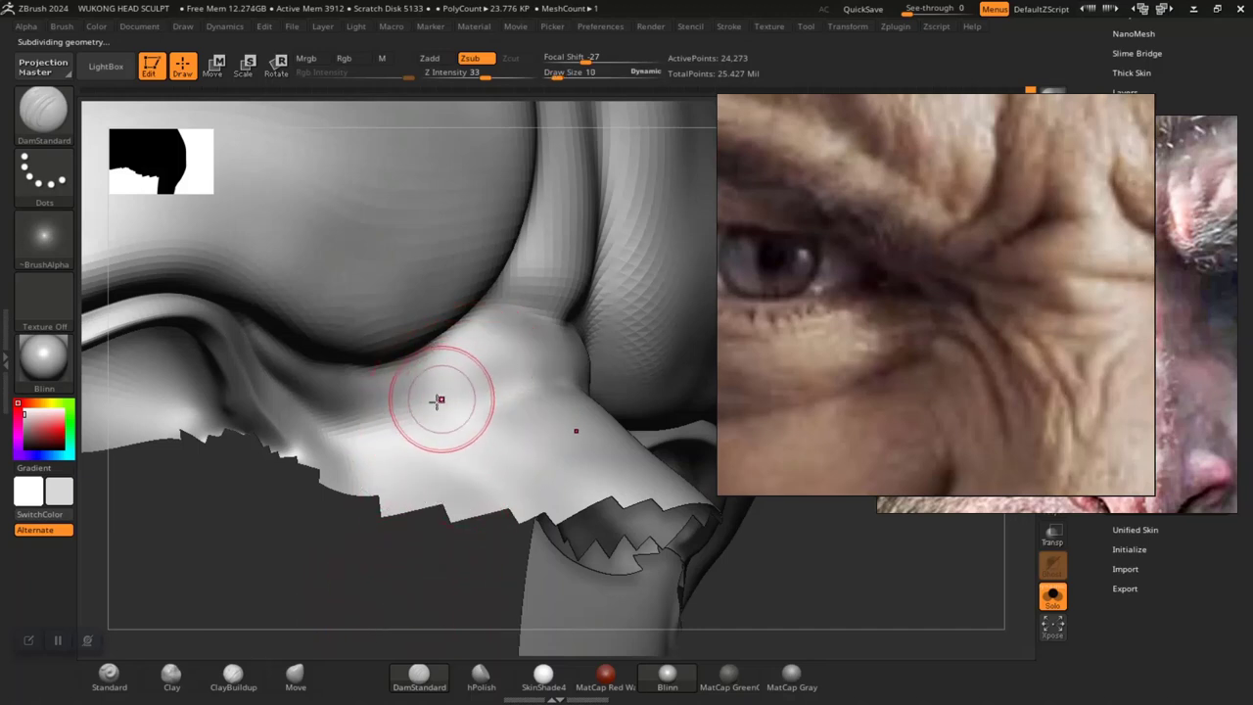
# Save the project as WUKONG HEAD SCULPT, replacing the existing file
pyautogui.hotkey('ctrl', 's')
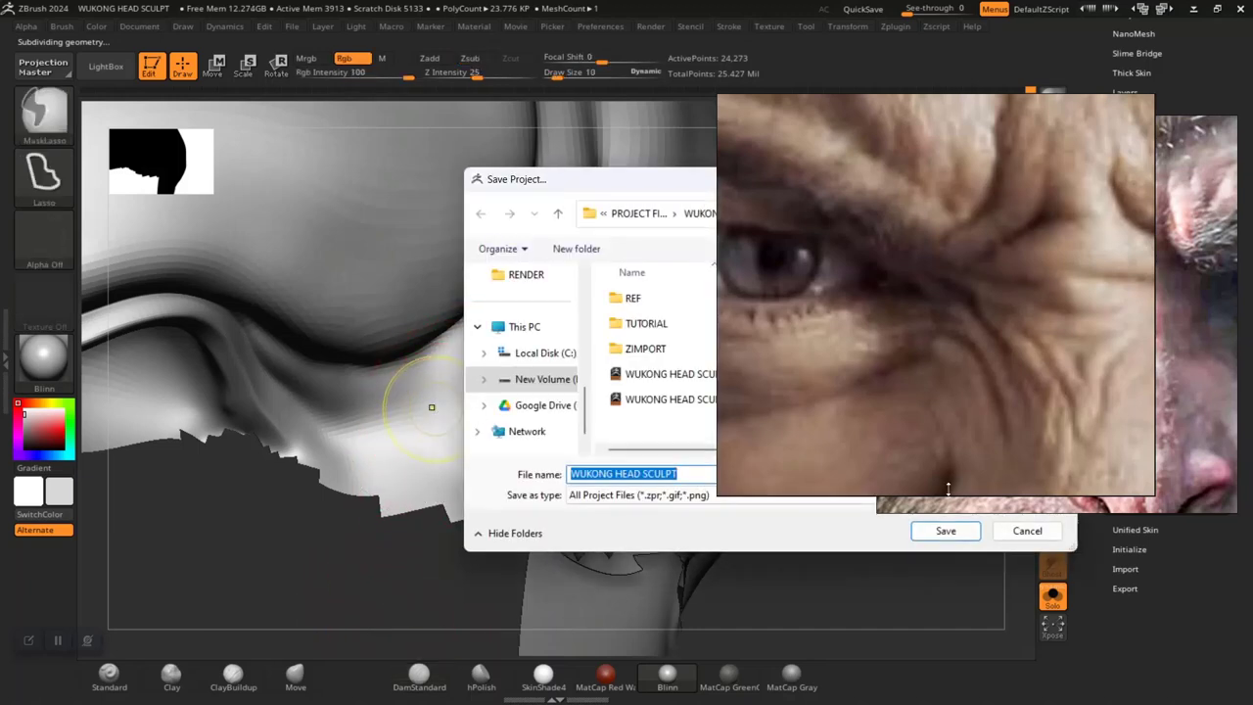
pyautogui.click(948, 532)
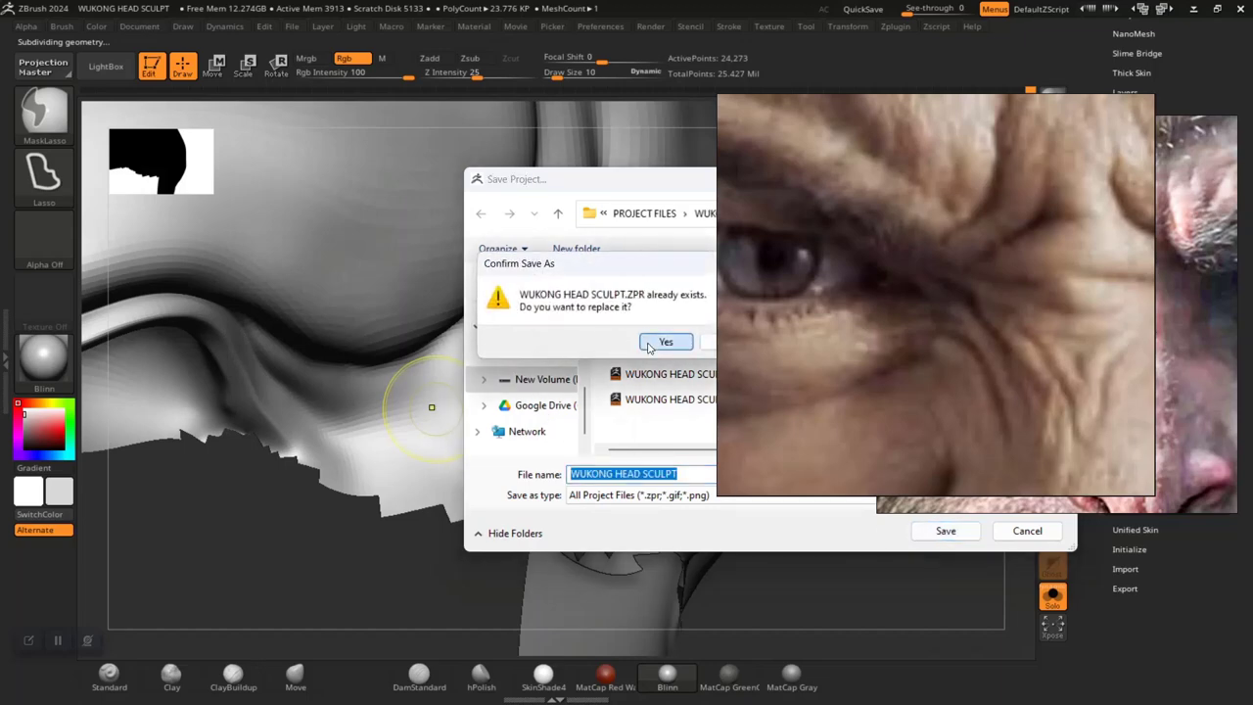
pyautogui.click(664, 341)
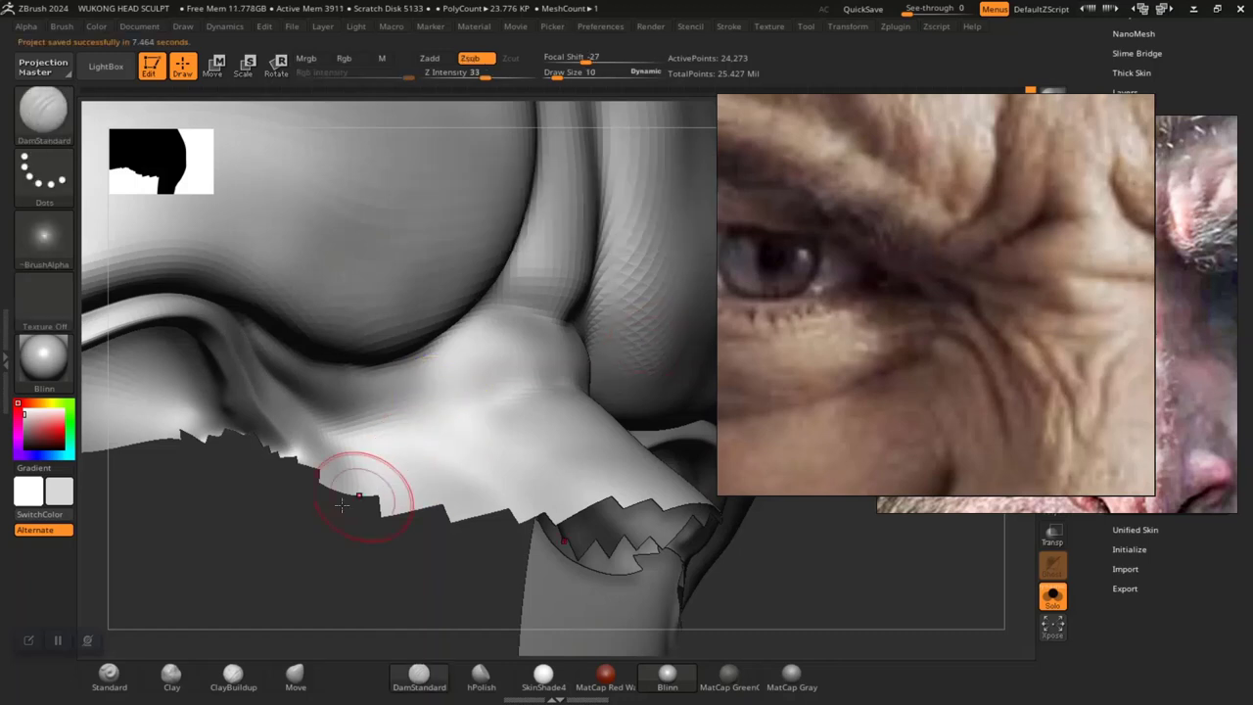
# Carve wrinkles fanning from the inner eye corner toward the nose bridge with the DamStandard brush at draw size 10
pyautogui.moveTo(343, 601)
pyautogui.mouseDown()
pyautogui.moveTo(358, 613)
pyautogui.moveTo(316, 555)
pyautogui.mouseUp()
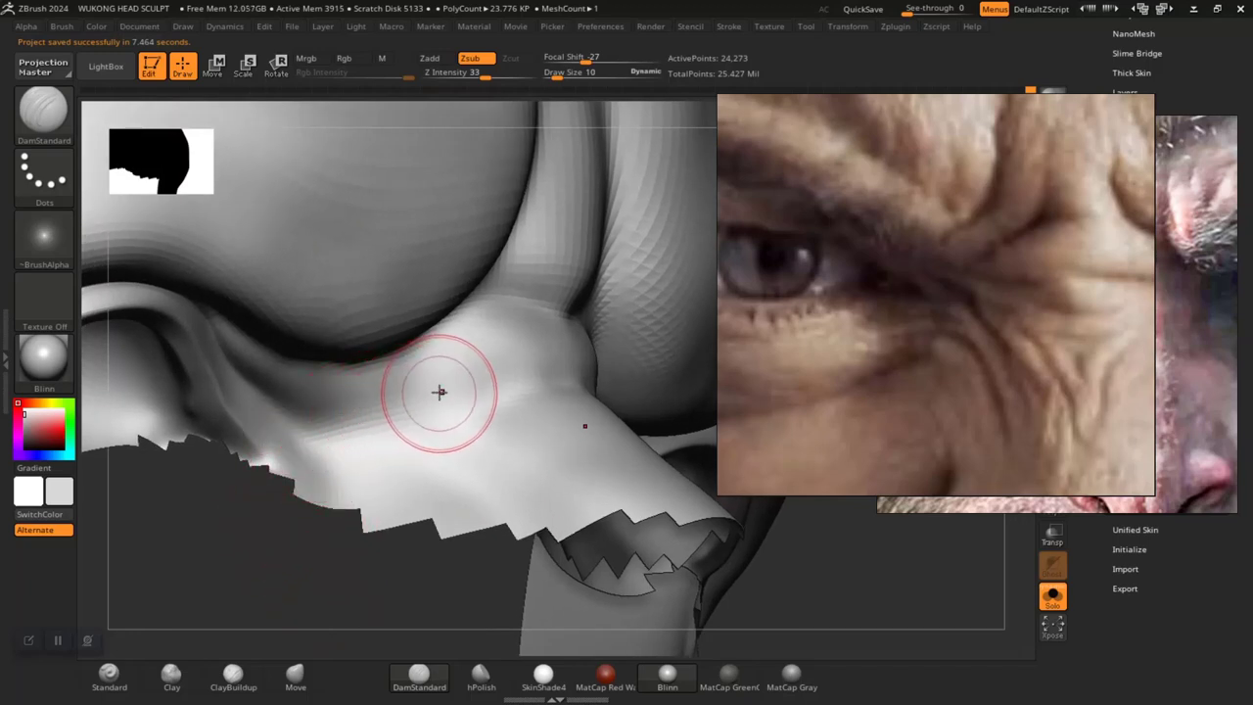
pyautogui.moveTo(462, 379); pyautogui.dragTo(430, 402)
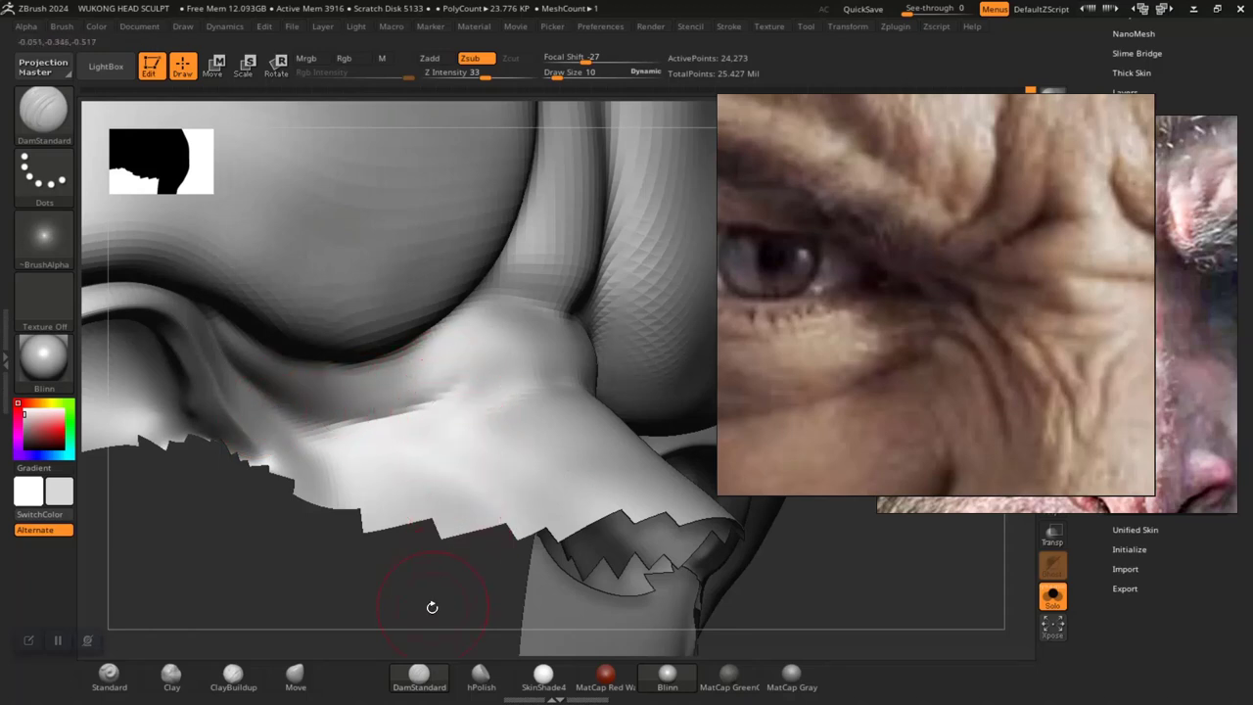
pyautogui.moveTo(431, 604)
pyautogui.mouseDown()
pyautogui.moveTo(378, 534)
pyautogui.moveTo(405, 590)
pyautogui.moveTo(411, 565)
pyautogui.moveTo(448, 574)
pyautogui.moveTo(453, 607)
pyautogui.moveTo(494, 625)
pyautogui.moveTo(420, 613)
pyautogui.moveTo(440, 591)
pyautogui.mouseUp()
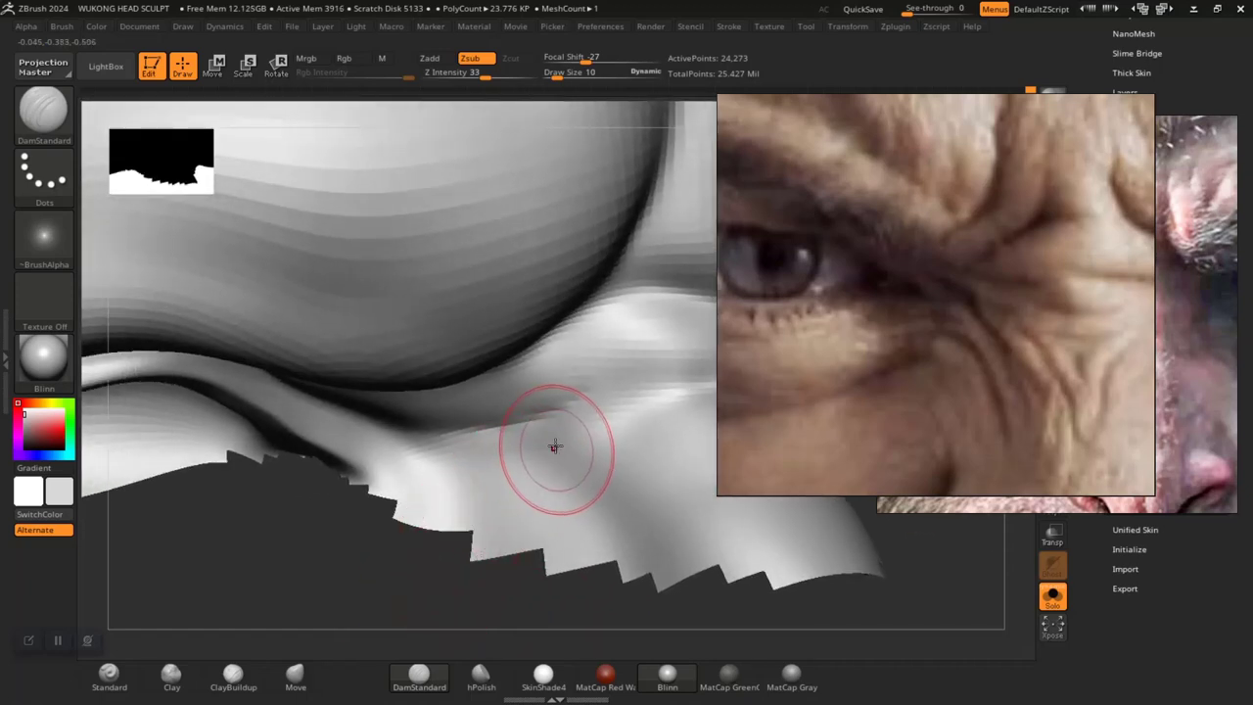
pyautogui.moveTo(571, 323); pyautogui.dragTo(592, 295)
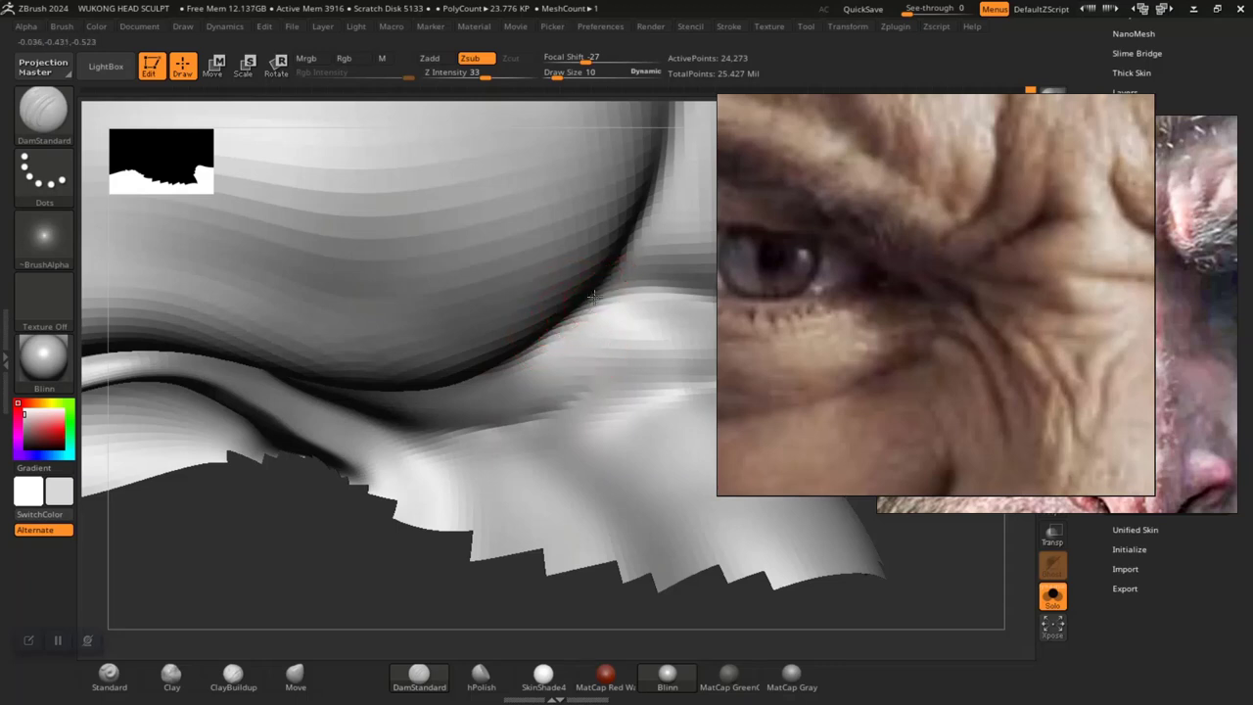
pyautogui.moveTo(567, 359); pyautogui.dragTo(607, 311)
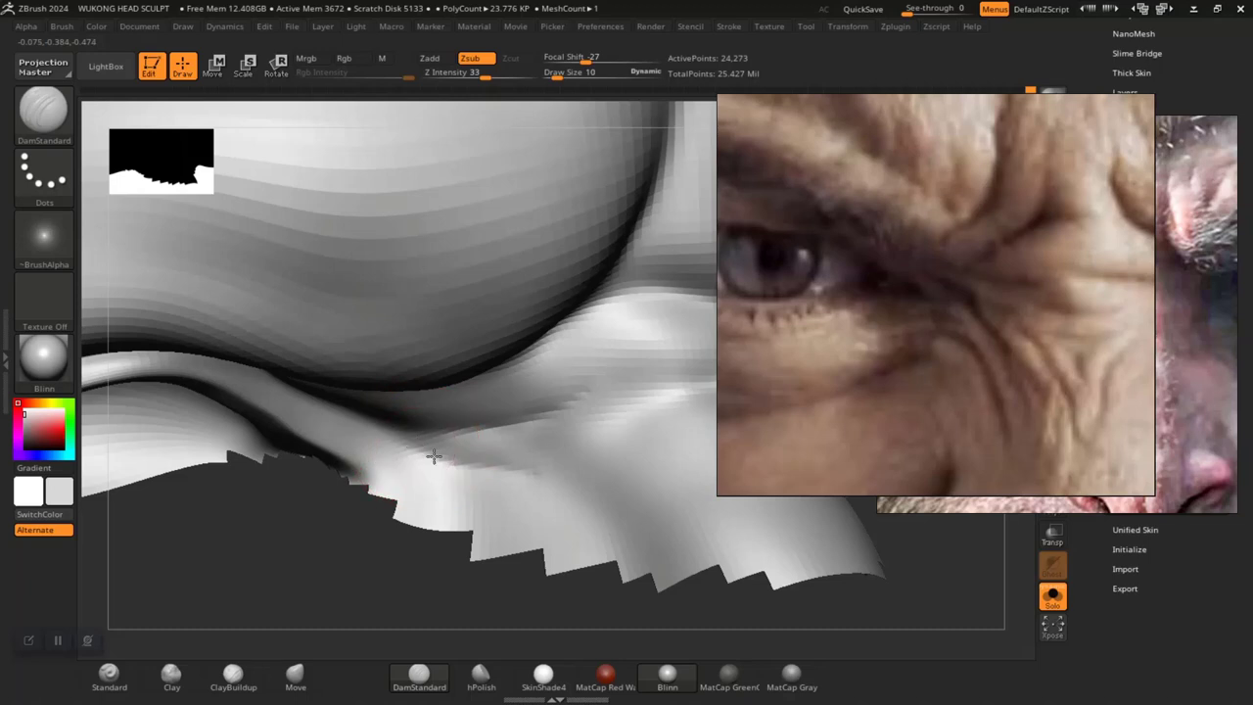
pyautogui.press('shift')
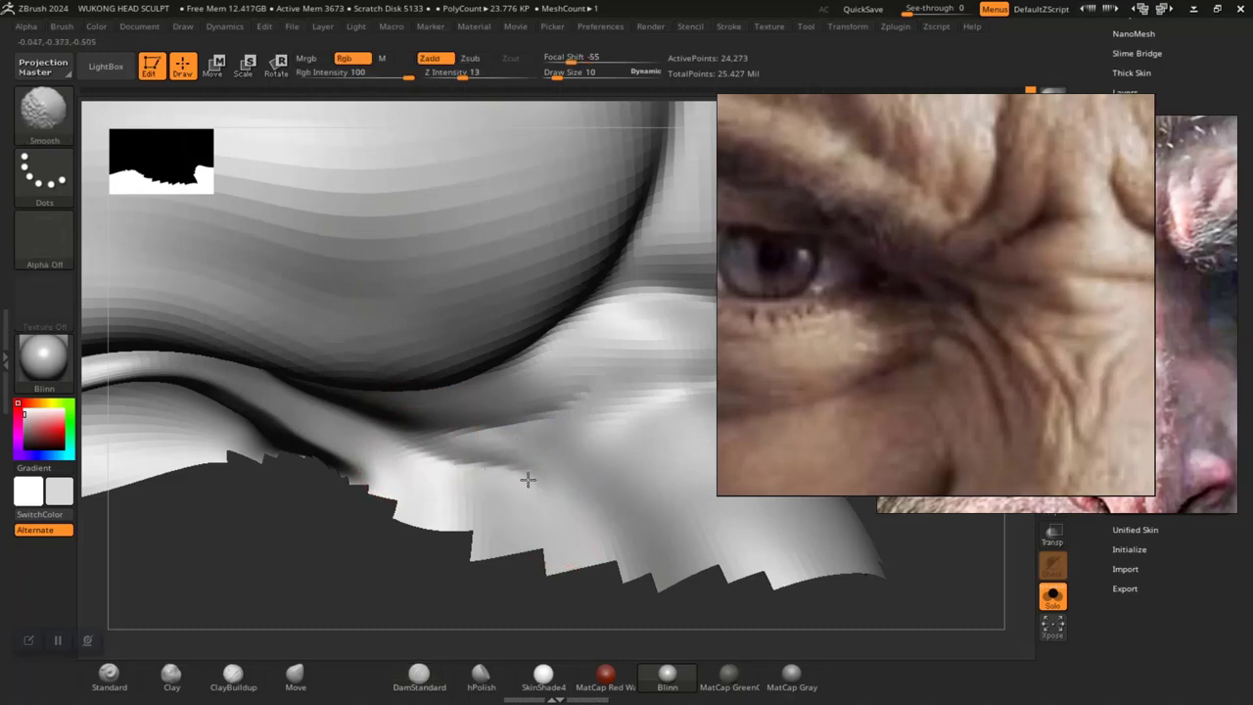
# Refine the wrinkle below the inner brow fold where the upper eyelid meets the nose, checking the isolated brow as a whole
pyautogui.press('f')
pyautogui.moveTo(485, 518)
pyautogui.keyDown('alt'); pyautogui.mouseDown()
pyautogui.moveTo(487, 562)
pyautogui.moveTo(511, 527)
pyautogui.moveTo(520, 566)
pyautogui.moveTo(536, 534)
pyautogui.moveTo(523, 554)
pyautogui.moveTo(489, 512)
pyautogui.moveTo(565, 523)
pyautogui.mouseUp(); pyautogui.keyUp('alt')
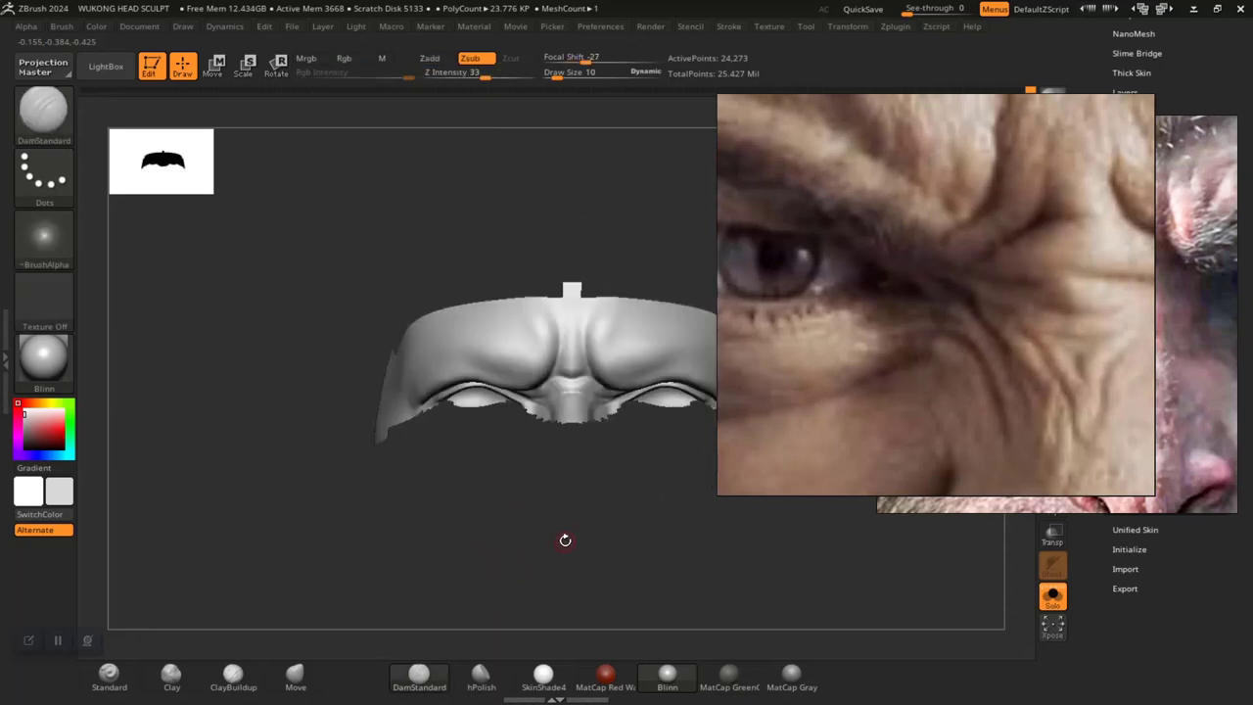
pyautogui.keyDown('ctrl'); pyautogui.moveTo(534, 528); pyautogui.dragTo(550, 617, button='right'); pyautogui.keyUp('ctrl')
pyautogui.keyDown('ctrl'); pyautogui.moveTo(465, 566); pyautogui.dragTo(532, 594, button='right'); pyautogui.keyUp('ctrl')
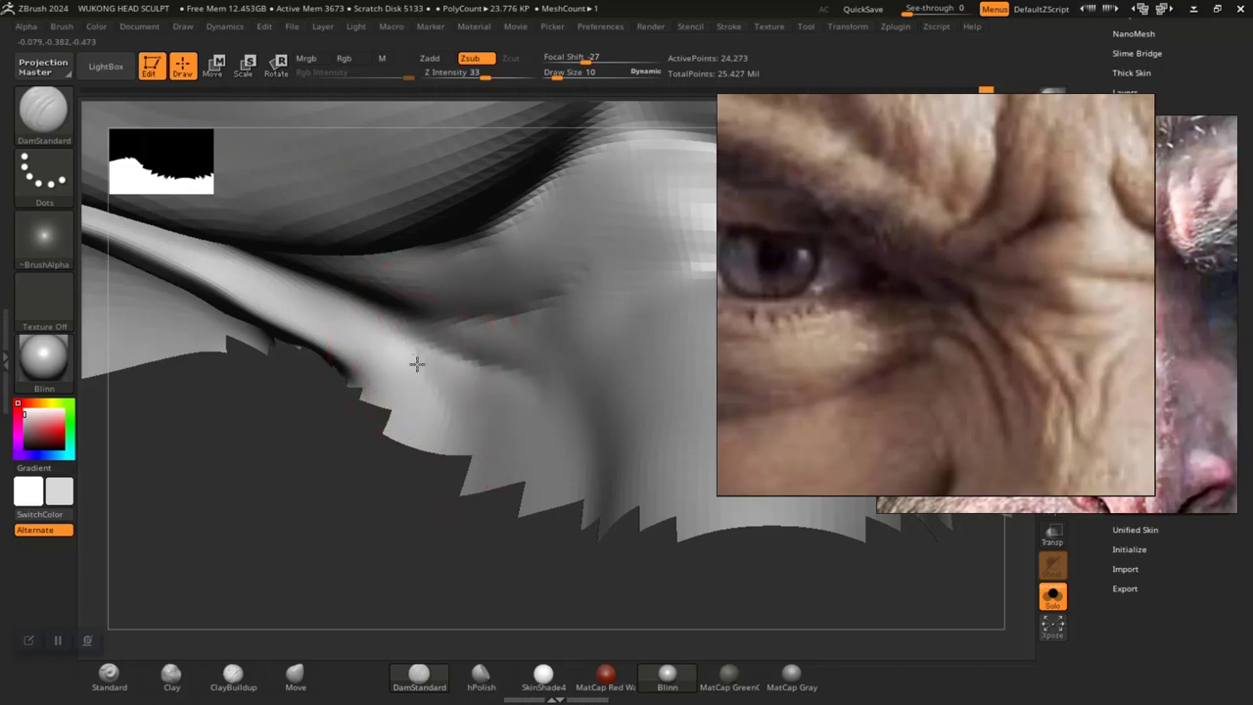
pyautogui.press('f')
pyautogui.moveTo(480, 490)
pyautogui.mouseDown(button='right')
pyautogui.moveTo(490, 520)
pyautogui.moveTo(576, 514)
pyautogui.mouseUp(button='right')
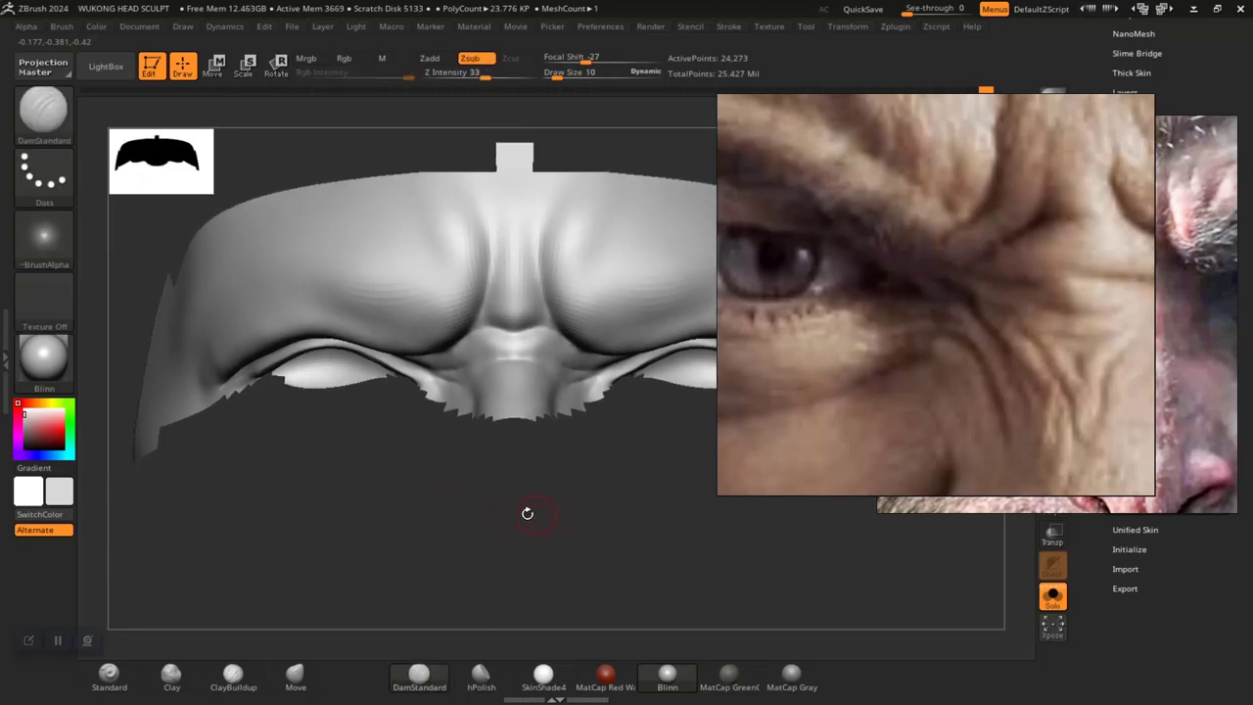
# Switch to the Inflat brush and puff up the skin between the inner eye corner wrinkles at a draw size of about 9
pyautogui.keyDown('ctrl'); pyautogui.moveTo(424, 510); pyautogui.dragTo(503, 595, button='right'); pyautogui.keyUp('ctrl')
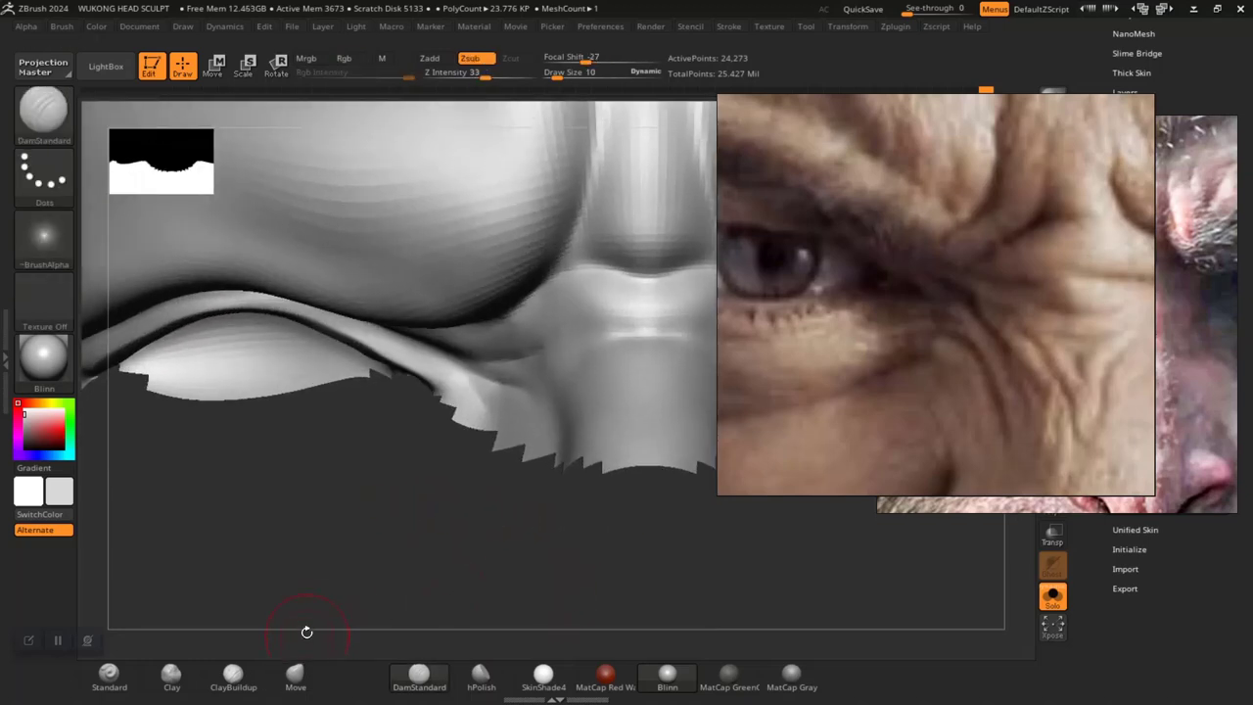
pyautogui.press('b')
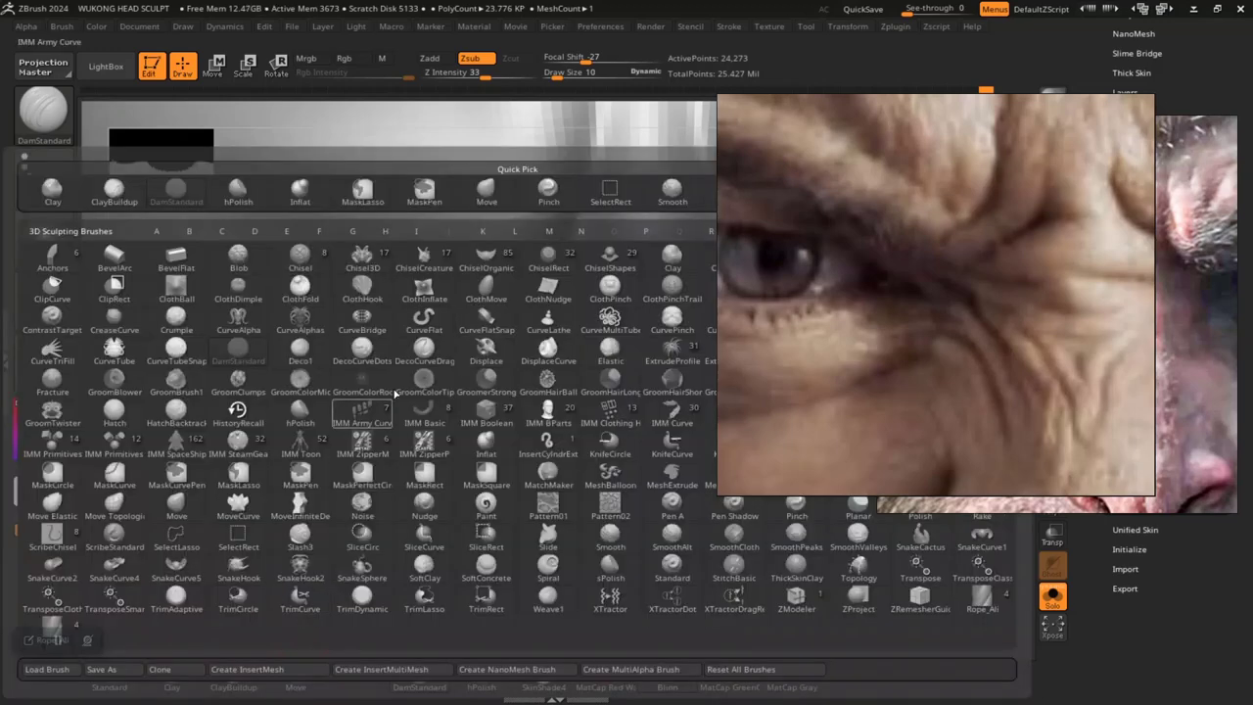
pyautogui.click(297, 201)
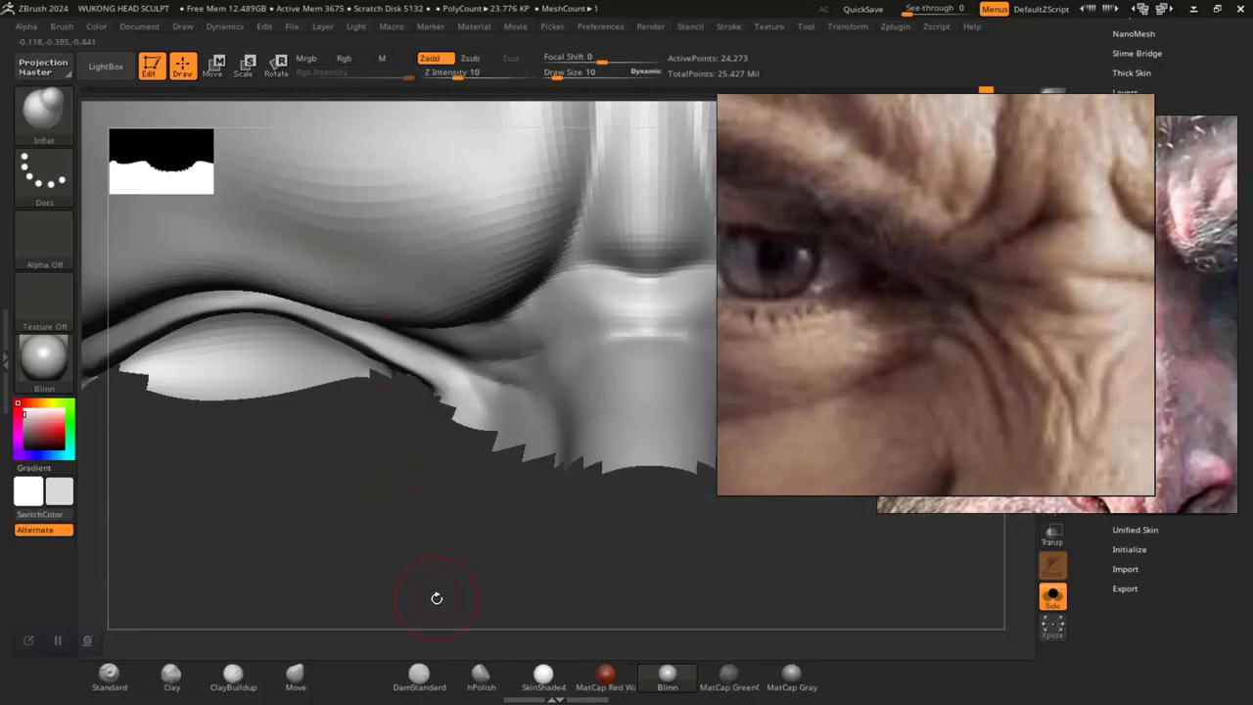
pyautogui.keyDown('ctrl'); pyautogui.moveTo(436, 596); pyautogui.dragTo(557, 652, button='right'); pyautogui.keyUp('ctrl')
pyautogui.press('space')
pyautogui.moveTo(584, 358); pyautogui.dragTo(580, 358)
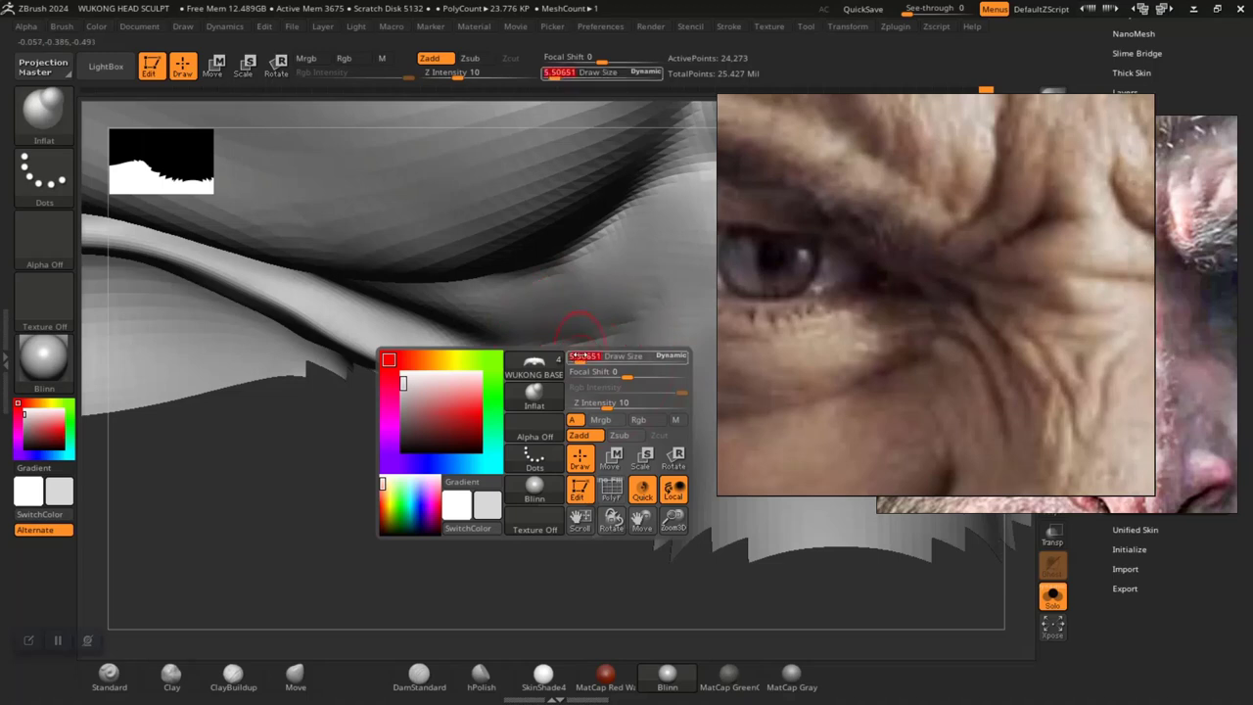
pyautogui.press('space')
pyautogui.moveTo(608, 308); pyautogui.dragTo(614, 308)
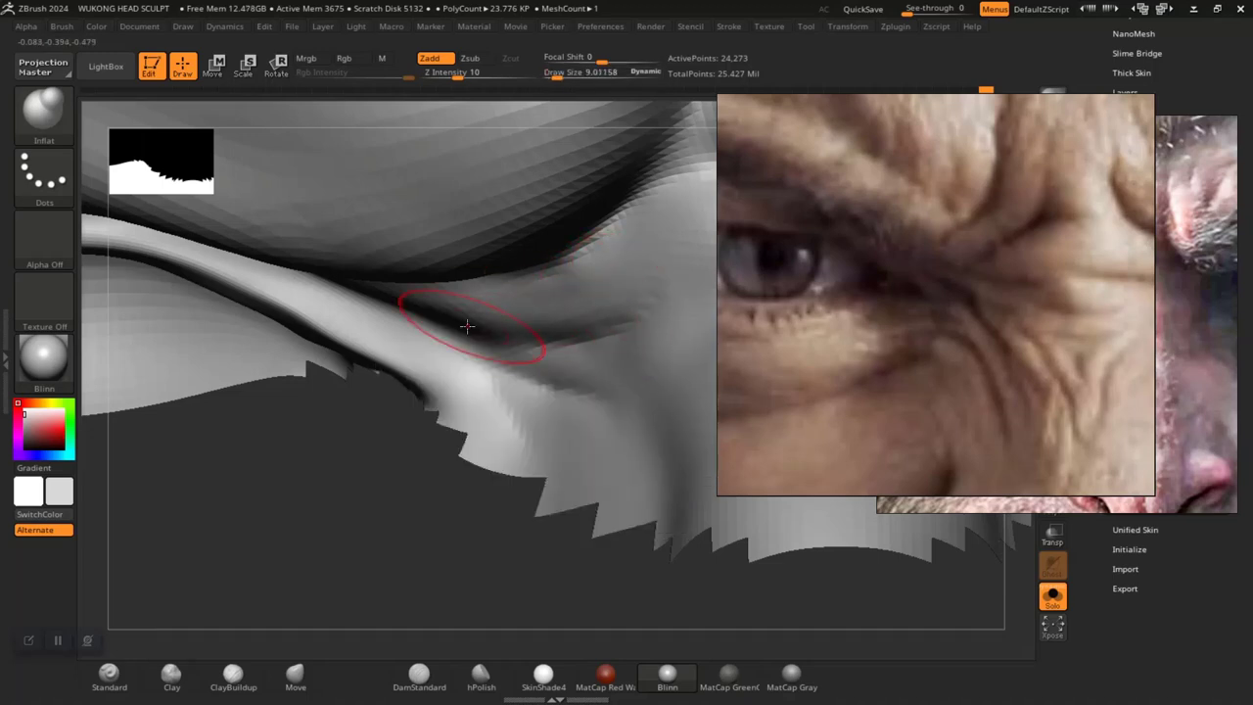
# Inflate the thin folds beside the inner eye corner at a draw size of about 6.6 and return to the DamStandard brush
pyautogui.moveTo(382, 526)
pyautogui.mouseDown()
pyautogui.moveTo(385, 485)
pyautogui.moveTo(468, 675)
pyautogui.mouseUp()
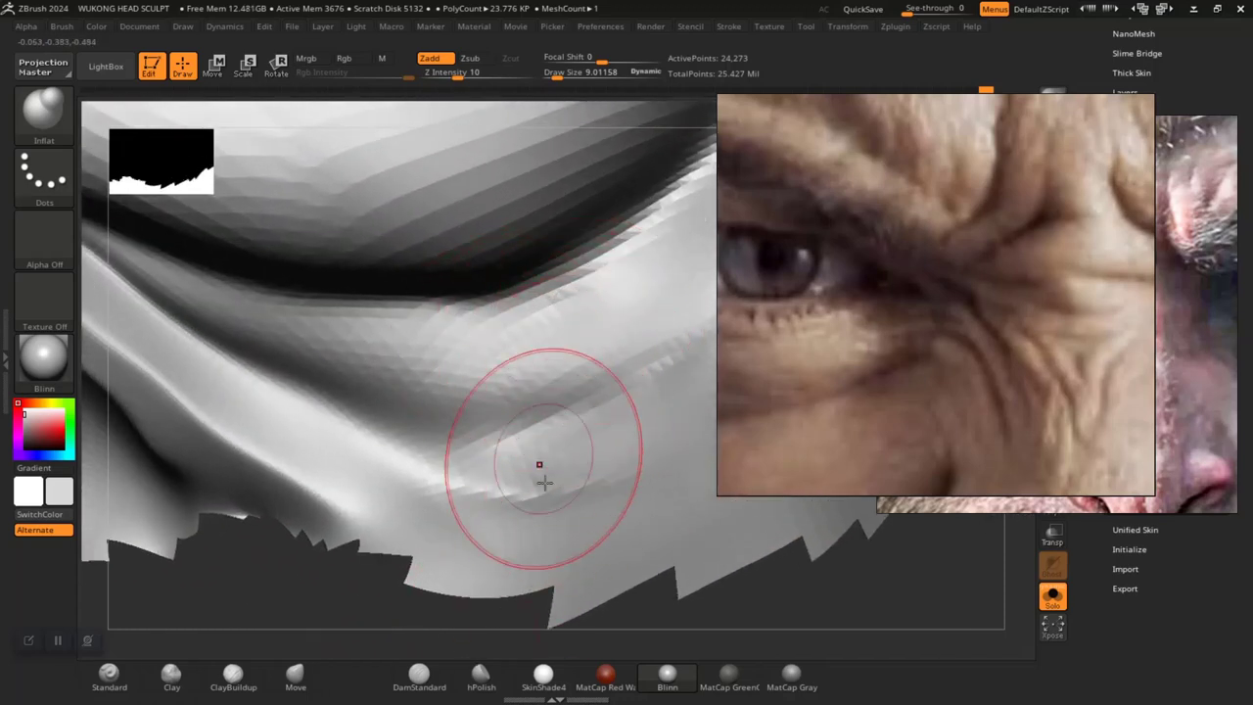
pyautogui.moveTo(383, 635); pyautogui.dragTo(412, 658)
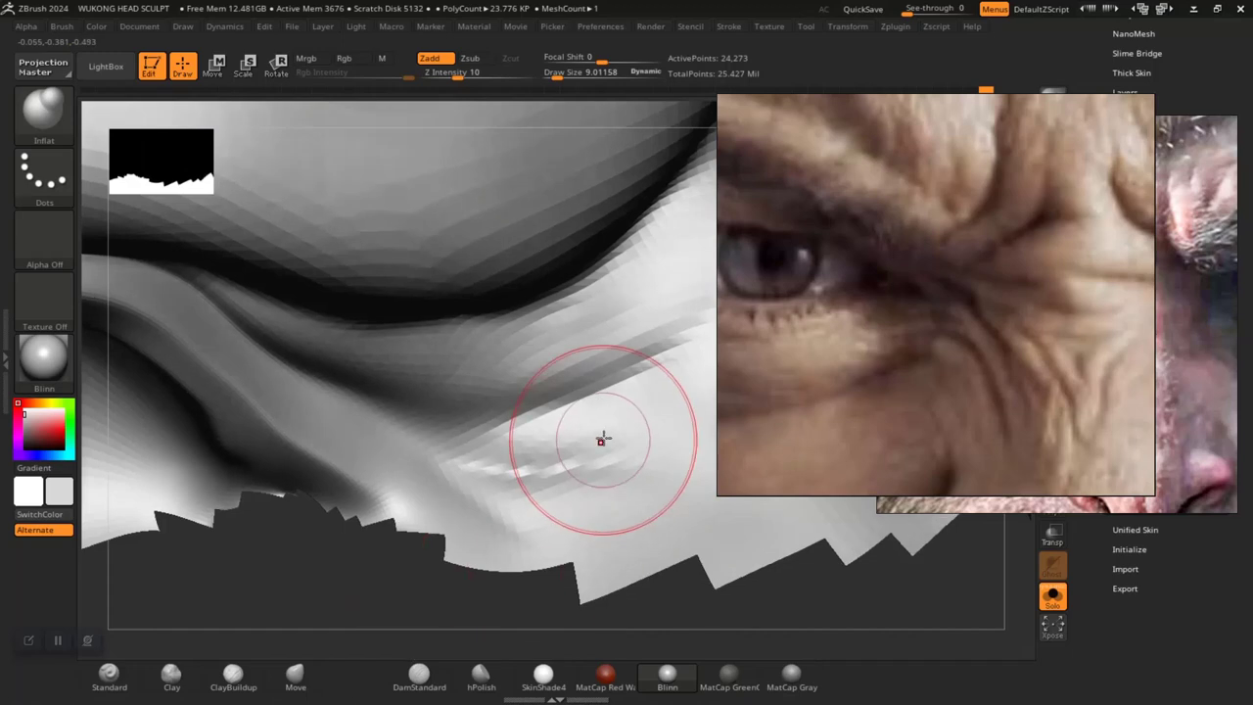
pyautogui.press('space')
pyautogui.moveTo(619, 427); pyautogui.dragTo(605, 437)
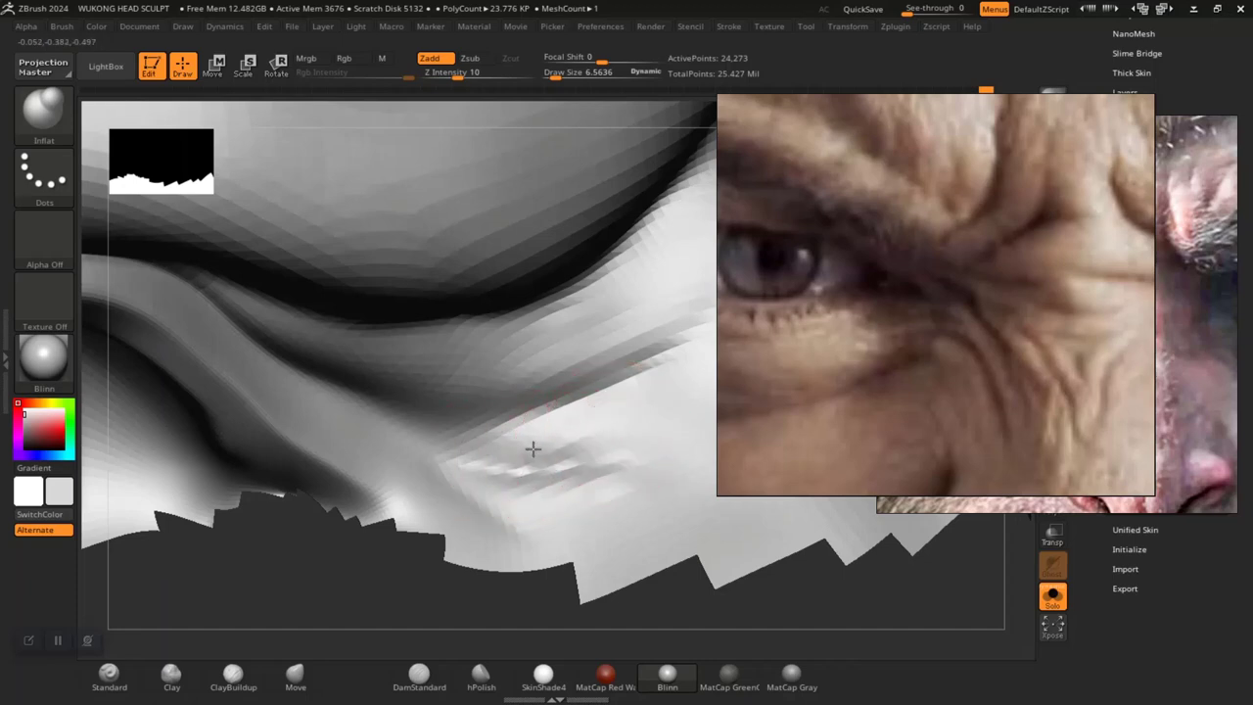
pyautogui.click(419, 674)
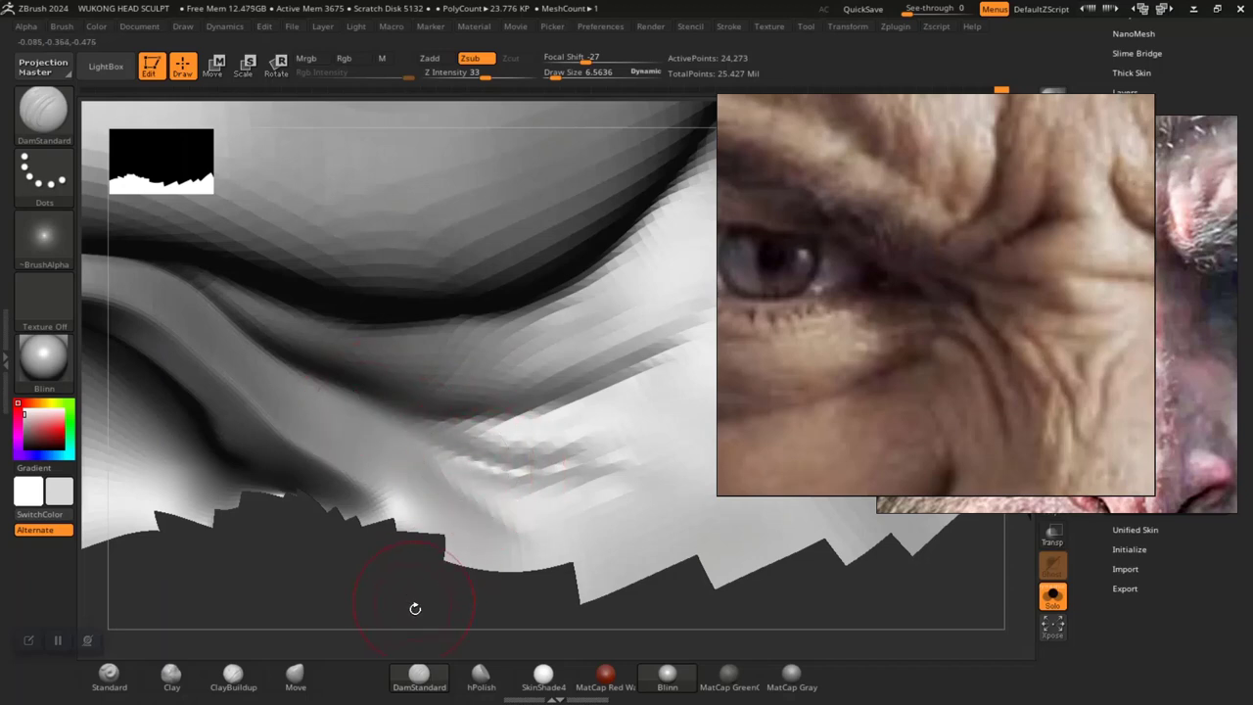
# Smooth the wrinkles beside the inner eye corner, checking the folds and nose bridge from several angles
pyautogui.moveTo(415, 608)
pyautogui.mouseDown()
pyautogui.moveTo(469, 604)
pyautogui.moveTo(481, 581)
pyautogui.moveTo(543, 620)
pyautogui.moveTo(489, 600)
pyautogui.moveTo(501, 588)
pyautogui.mouseUp()
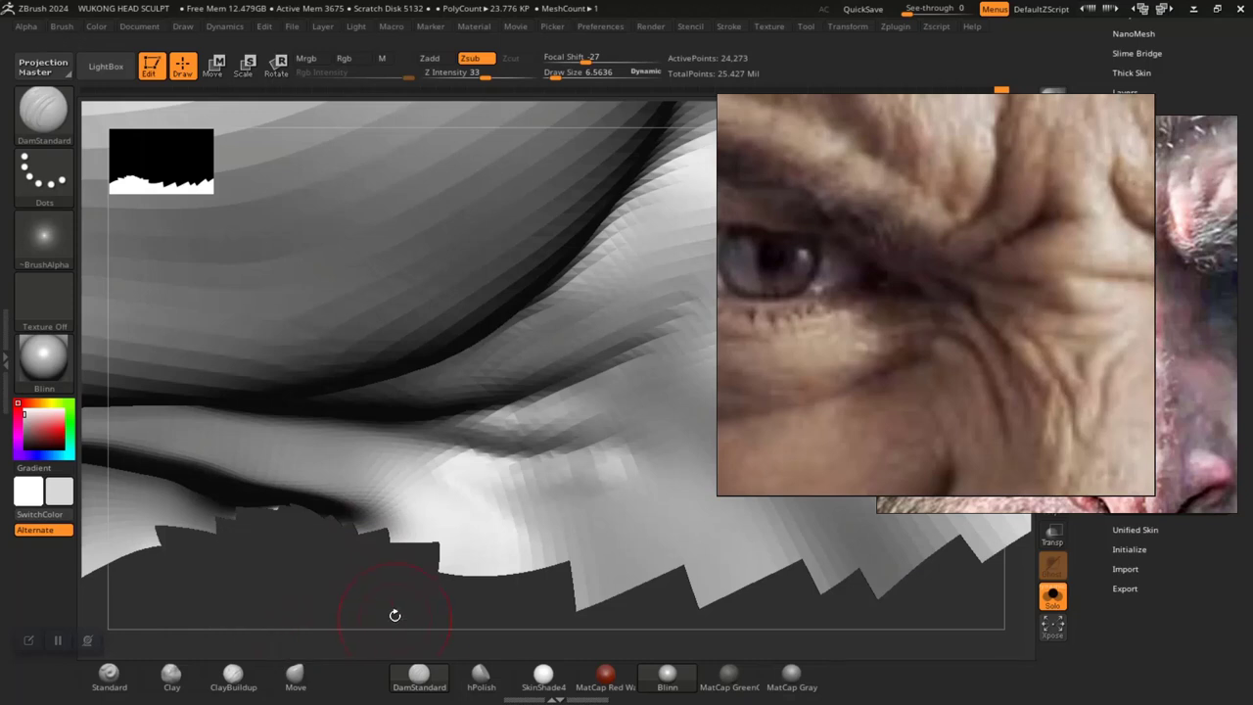
pyautogui.moveTo(392, 610); pyautogui.dragTo(425, 546)
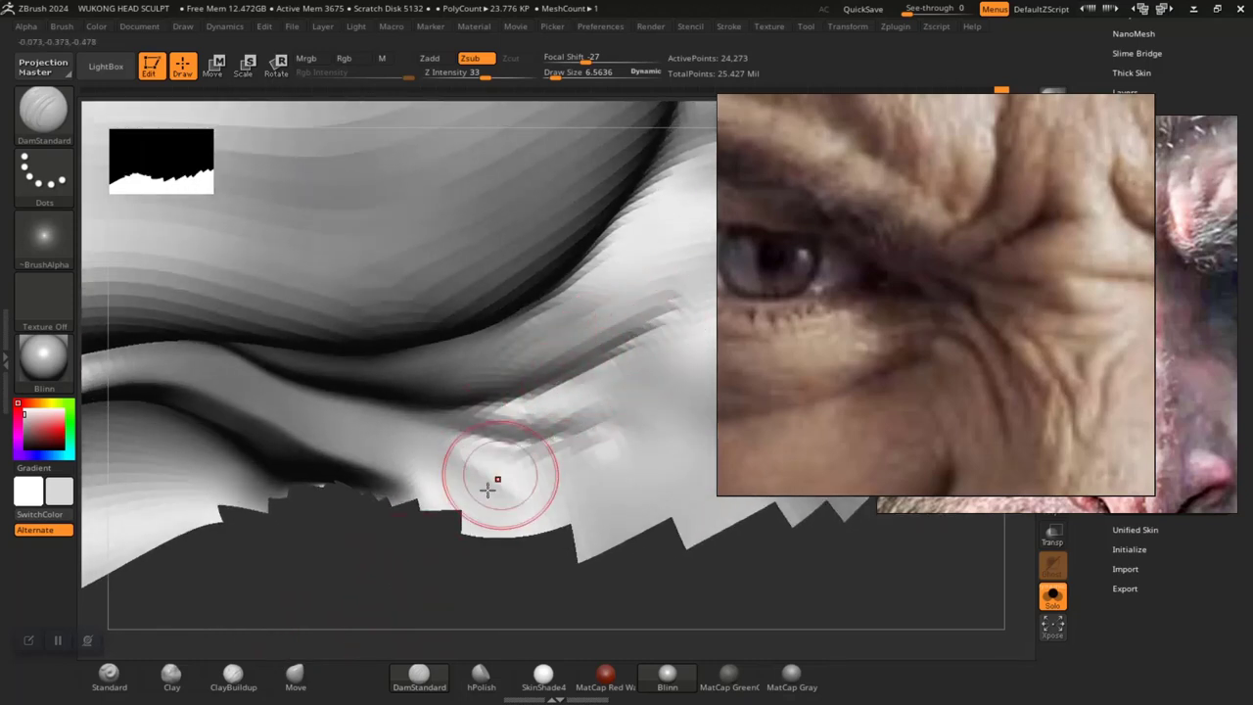
pyautogui.moveTo(380, 581)
pyautogui.mouseDown()
pyautogui.moveTo(490, 512)
pyautogui.moveTo(587, 517)
pyautogui.moveTo(481, 568)
pyautogui.moveTo(506, 565)
pyautogui.moveTo(514, 637)
pyautogui.mouseUp()
pyautogui.keyDown('shift'); pyautogui.moveTo(463, 413); pyautogui.dragTo(461, 385); pyautogui.keyUp('shift')
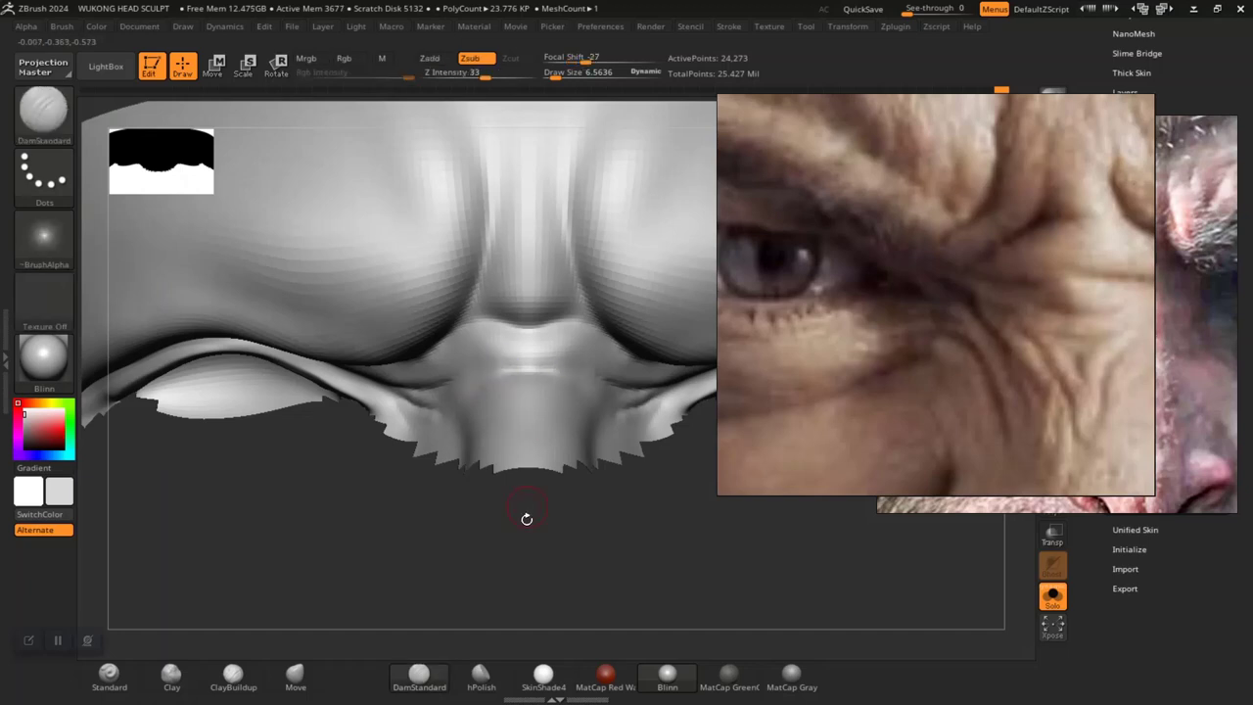
pyautogui.moveTo(484, 594)
pyautogui.keyDown('alt'); pyautogui.mouseDown()
pyautogui.moveTo(549, 665)
pyautogui.moveTo(541, 637)
pyautogui.moveTo(655, 403)
pyautogui.mouseUp(); pyautogui.keyUp('alt')
pyautogui.moveTo(529, 549)
pyautogui.mouseDown()
pyautogui.moveTo(493, 601)
pyautogui.moveTo(662, 365)
pyautogui.mouseUp()
# Switch to the Inflat brush and puff up the horizontal fold across the nose bridge at a draw size of about 11.9
pyautogui.press('b')
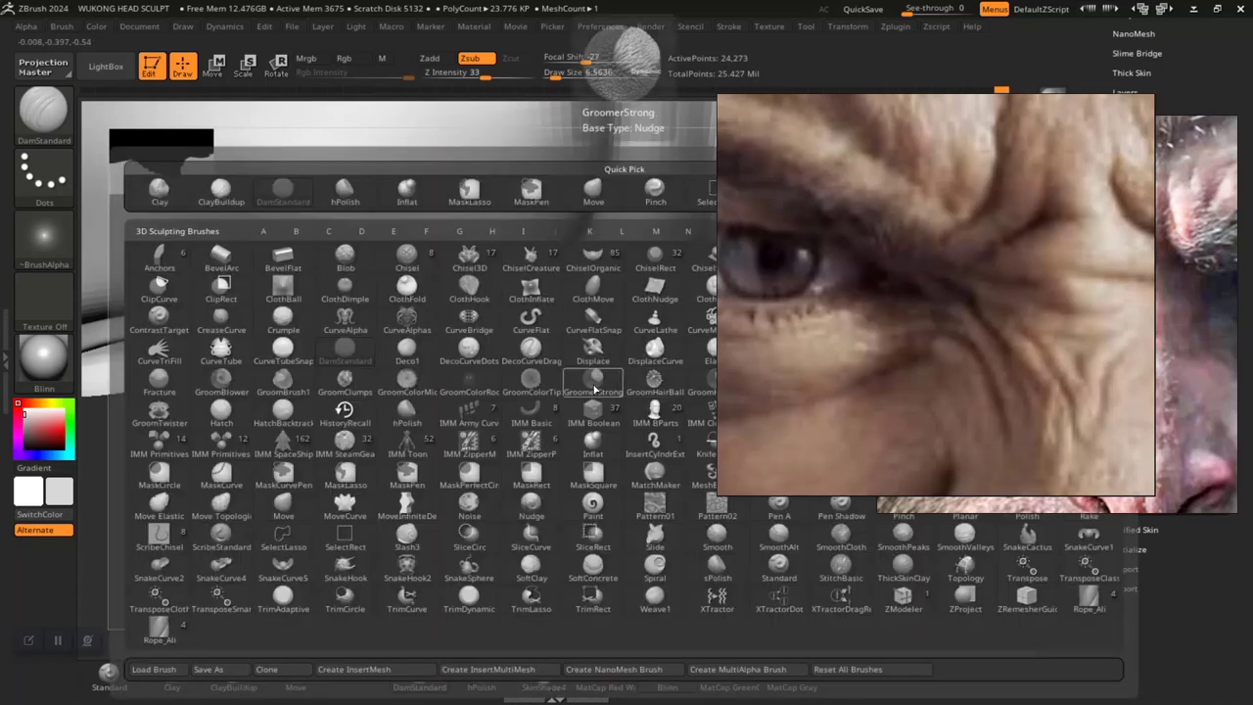
pyautogui.press('i')
pyautogui.press('n')
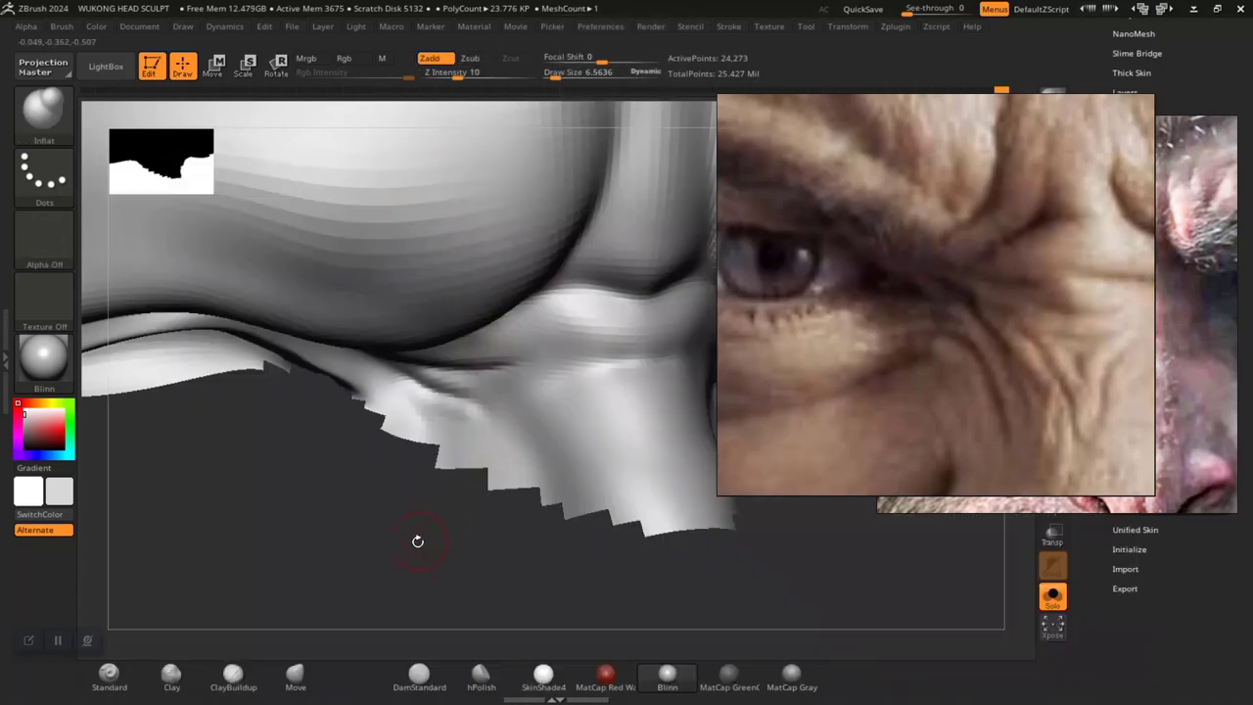
pyautogui.moveTo(414, 539); pyautogui.dragTo(433, 397)
pyautogui.press('space')
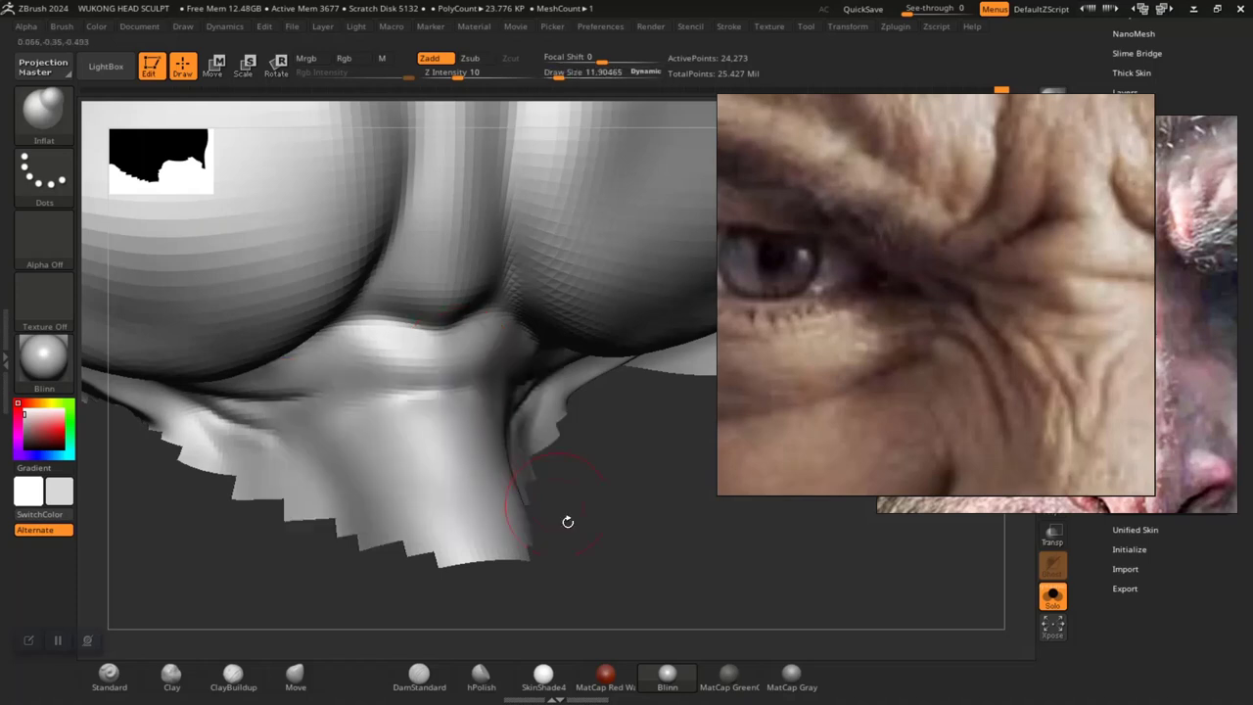
pyautogui.moveTo(566, 520)
pyautogui.mouseDown()
pyautogui.moveTo(599, 531)
pyautogui.moveTo(628, 577)
pyautogui.mouseUp()
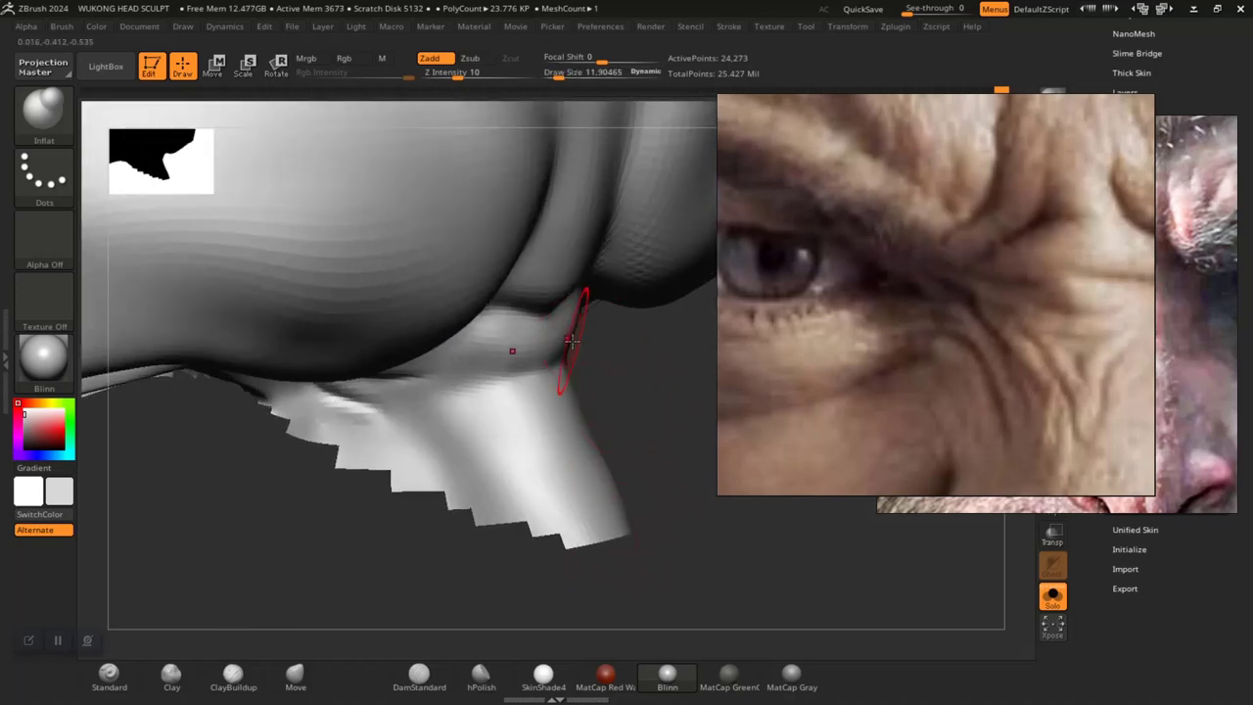
pyautogui.moveTo(570, 341); pyautogui.dragTo(581, 372)
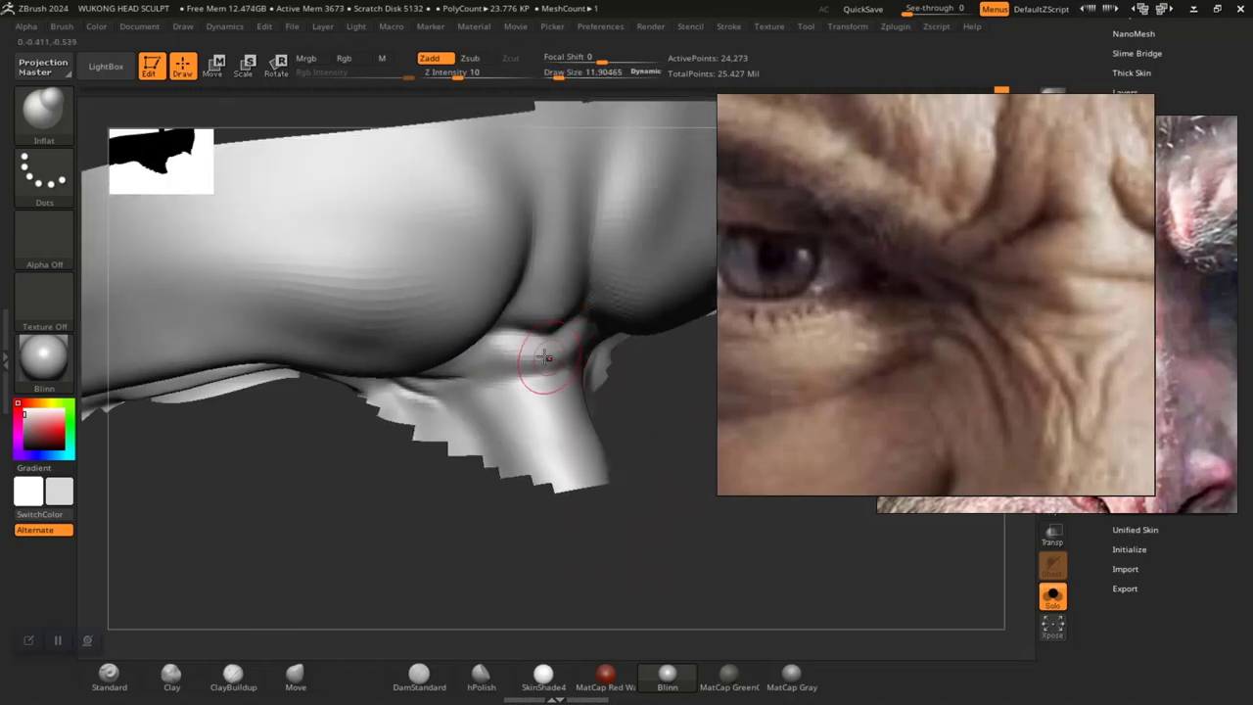
pyautogui.moveTo(432, 540)
pyautogui.mouseDown()
pyautogui.moveTo(319, 535)
pyautogui.moveTo(450, 658)
pyautogui.mouseUp()
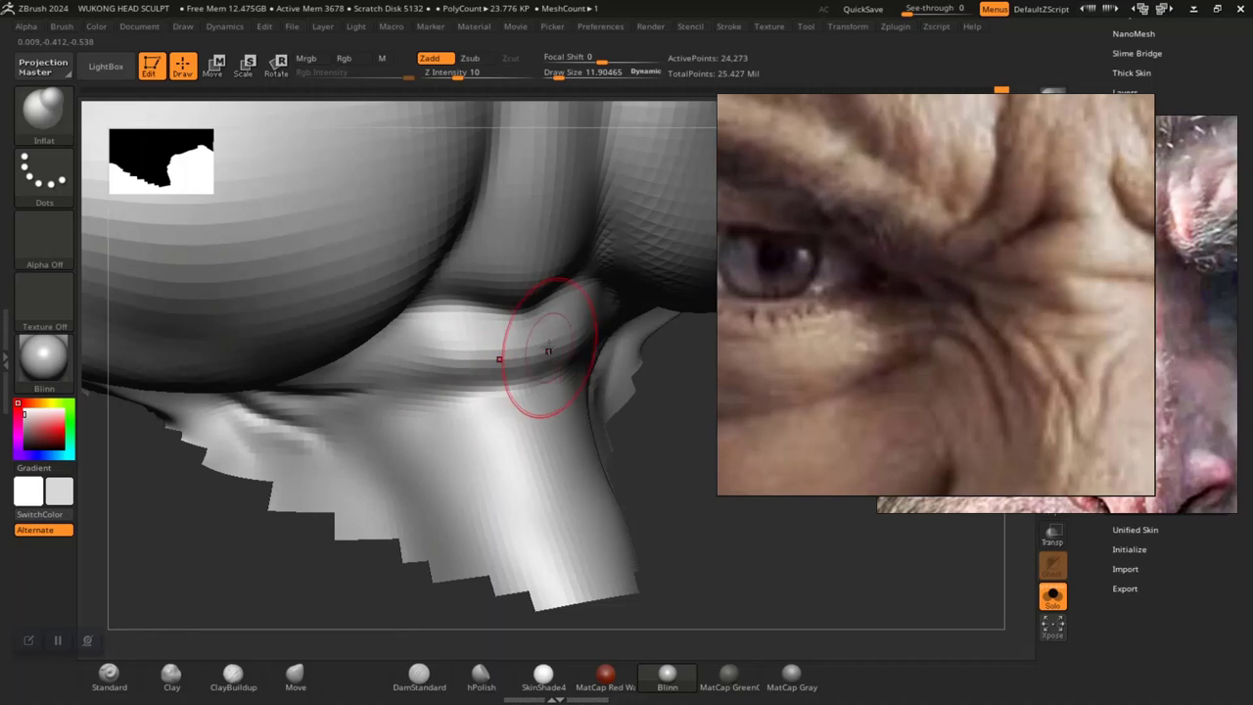
pyautogui.moveTo(305, 545); pyautogui.dragTo(443, 558)
pyautogui.moveTo(423, 504); pyautogui.dragTo(558, 612)
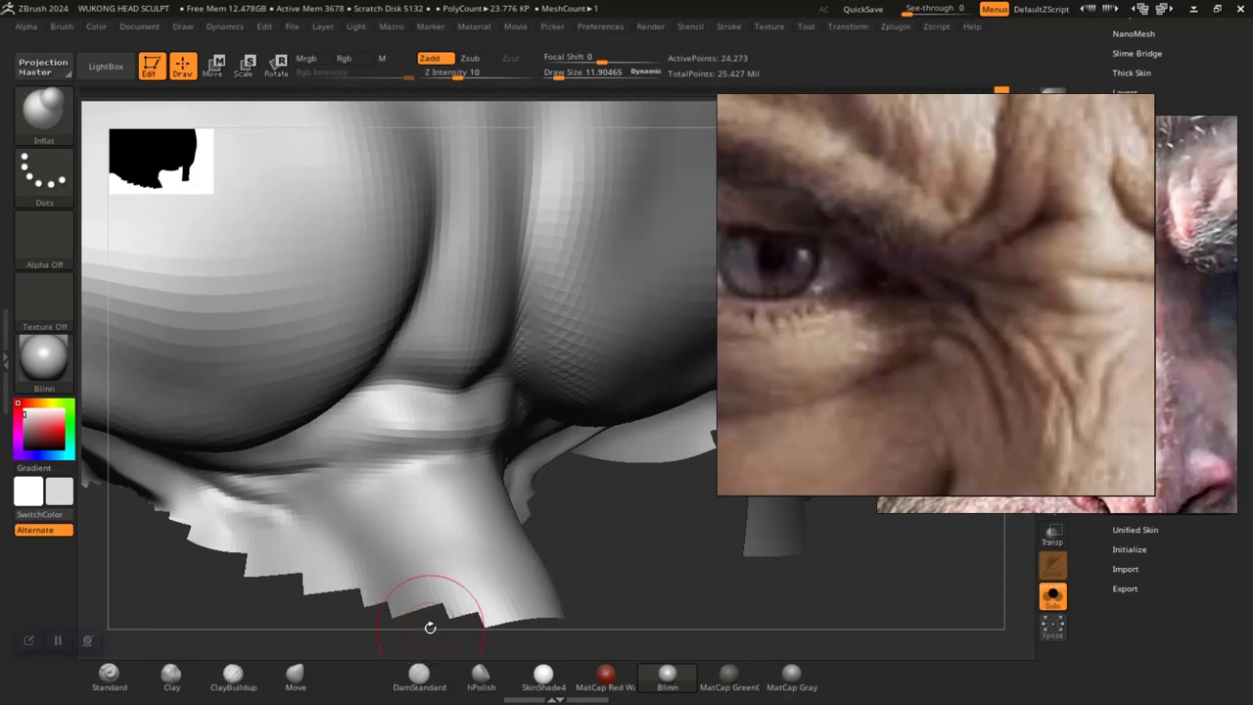
# Try the Pinch brush around the nose bridge crease and return to the Inflat brush to work the horizontal fold
pyautogui.press('b')
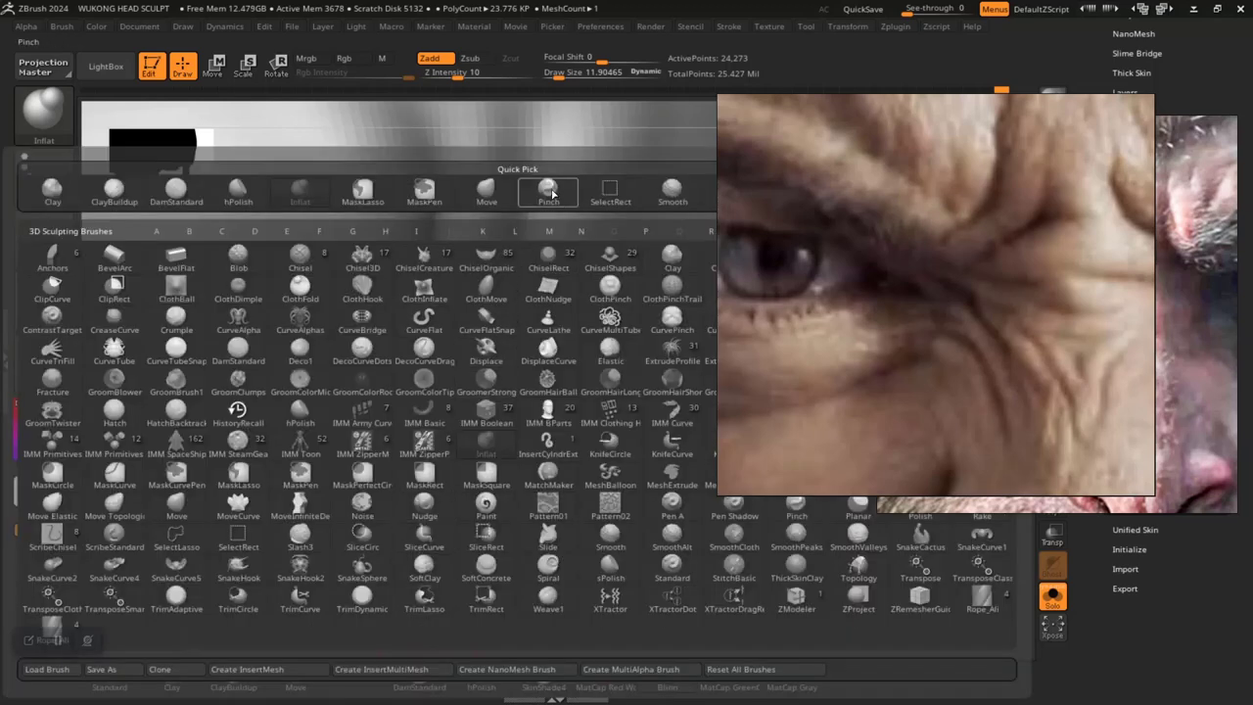
pyautogui.click(549, 190)
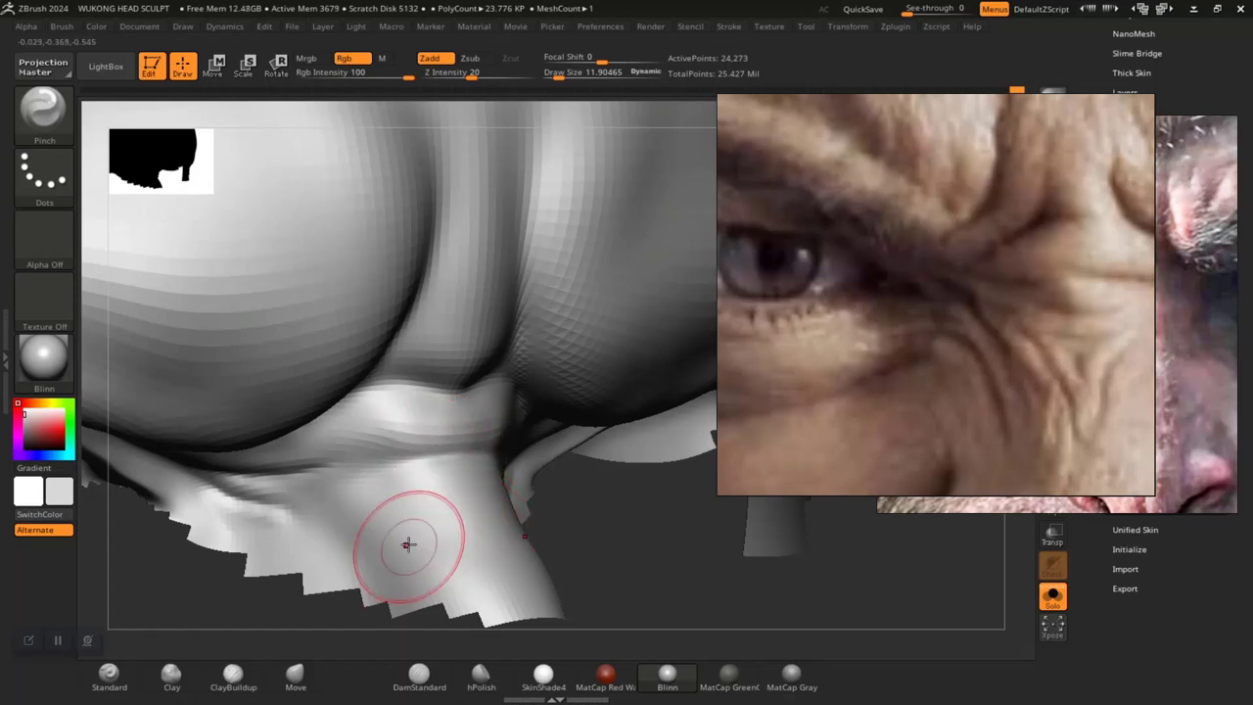
pyautogui.press('b')
pyautogui.click(423, 318)
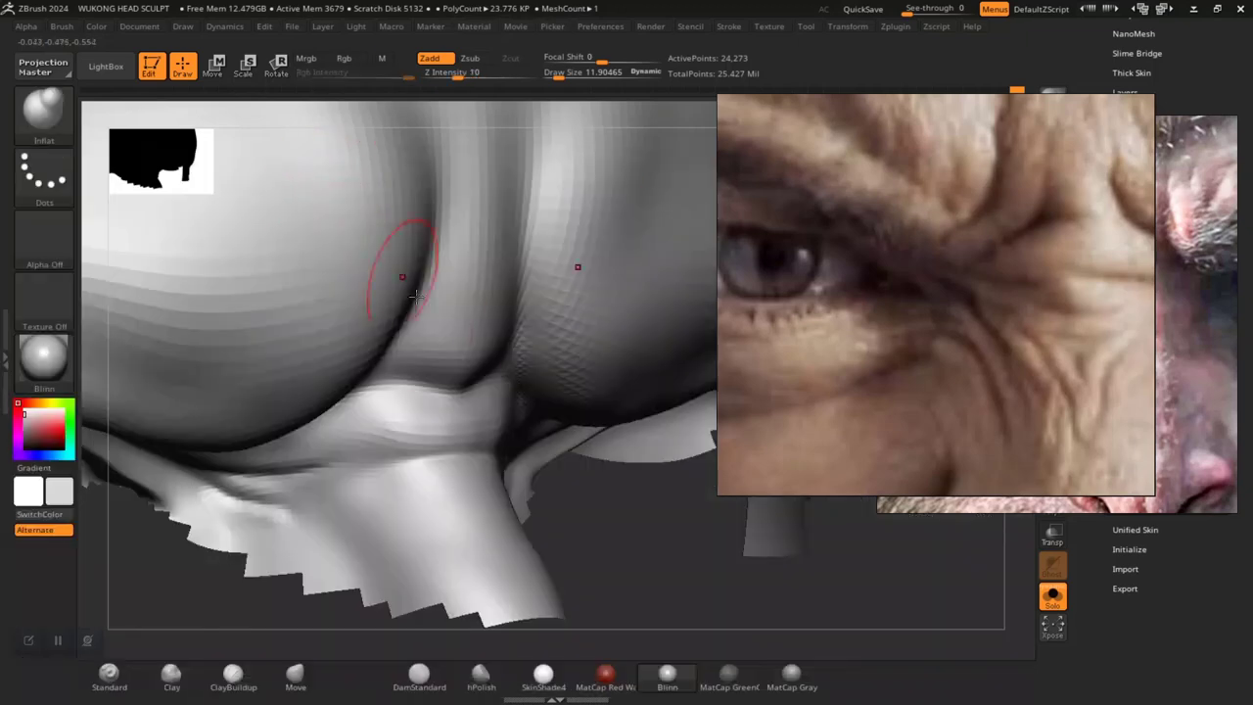
pyautogui.moveTo(451, 436)
pyautogui.mouseDown()
pyautogui.moveTo(338, 447)
pyautogui.moveTo(434, 448)
pyautogui.mouseUp()
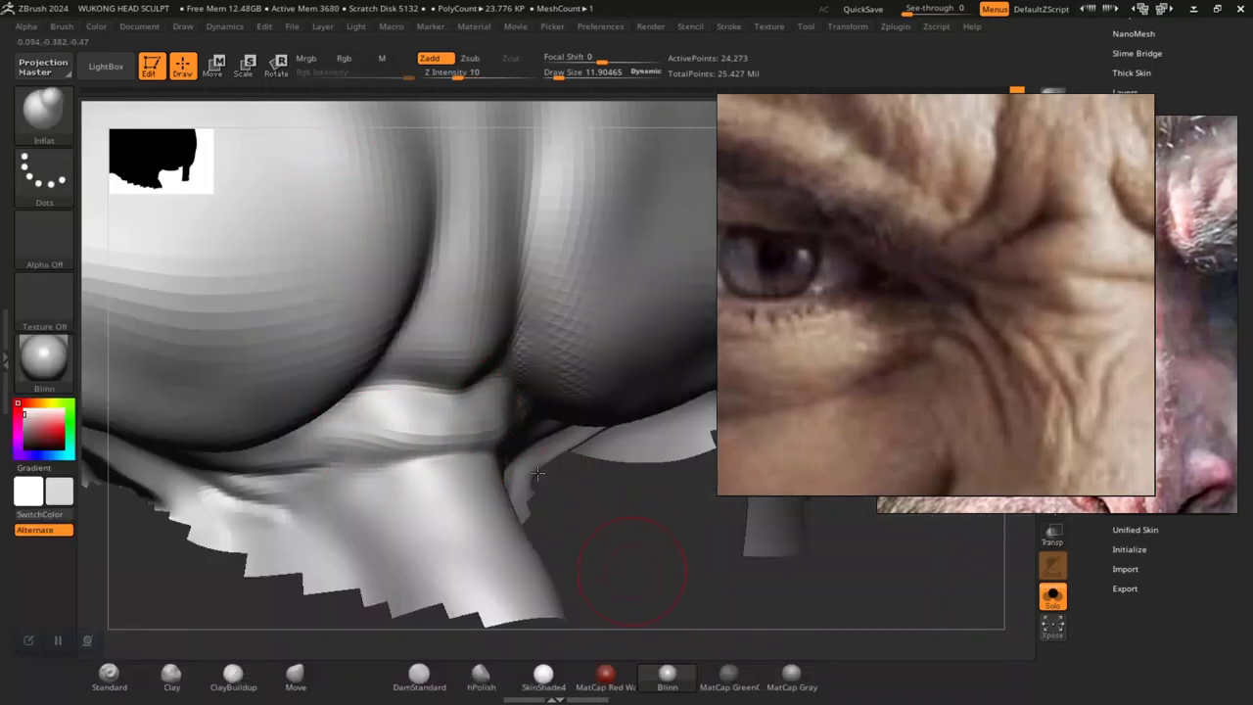
# Zoom out the human reference board and move it aside to uncover the monkey brow reference next to the isolated brow
pyautogui.press('f')
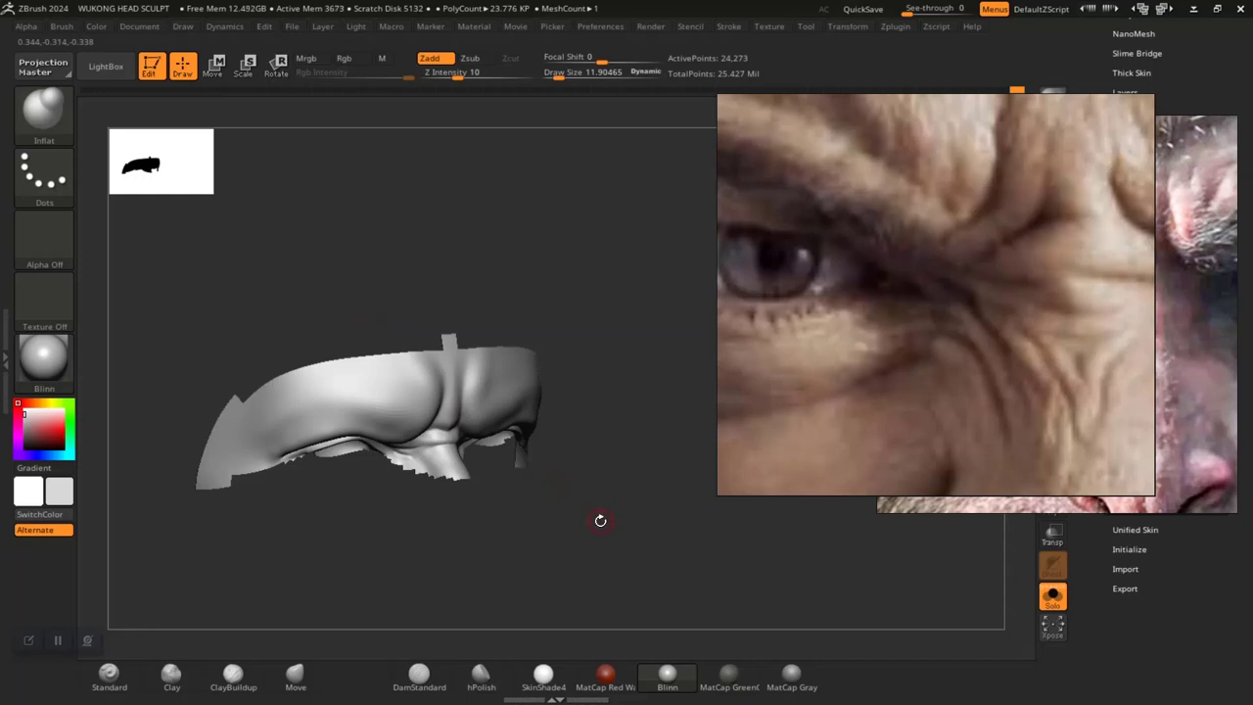
pyautogui.moveTo(605, 539); pyautogui.dragTo(681, 651)
pyautogui.keyDown('alt'); pyautogui.moveTo(657, 512); pyautogui.dragTo(697, 651); pyautogui.keyUp('alt')
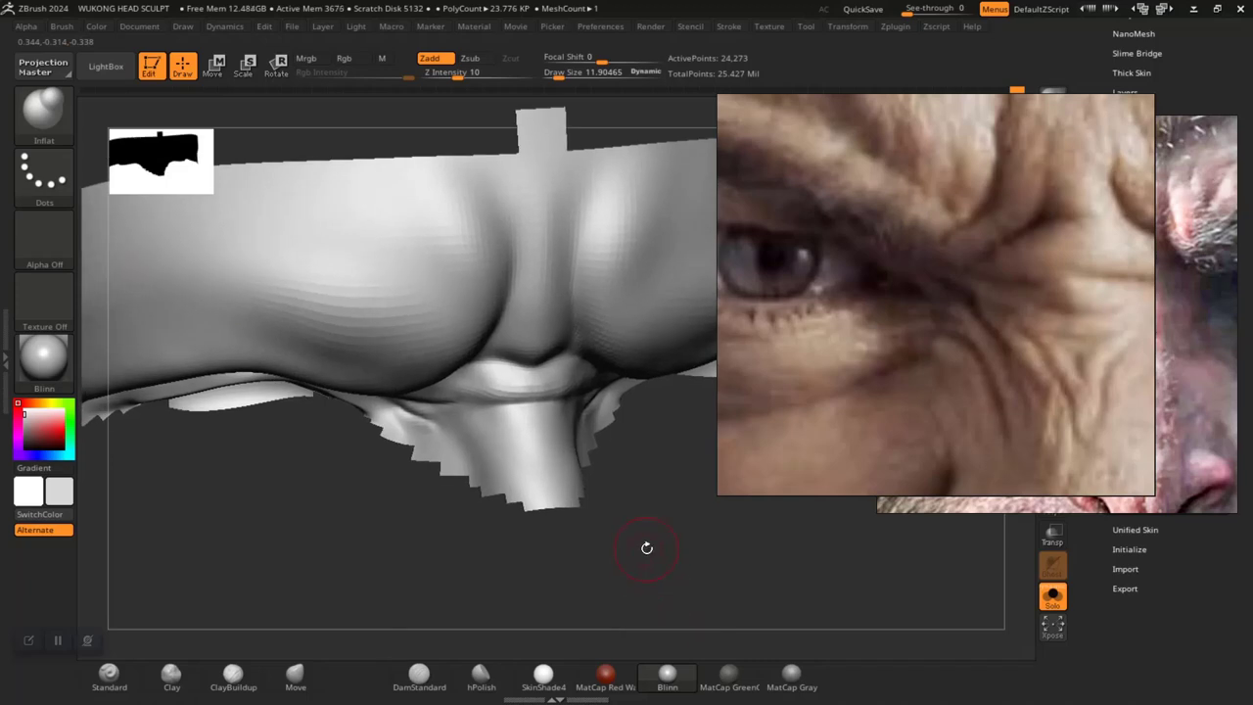
pyautogui.keyDown('alt'); pyautogui.moveTo(647, 548); pyautogui.dragTo(632, 496); pyautogui.keyUp('alt')
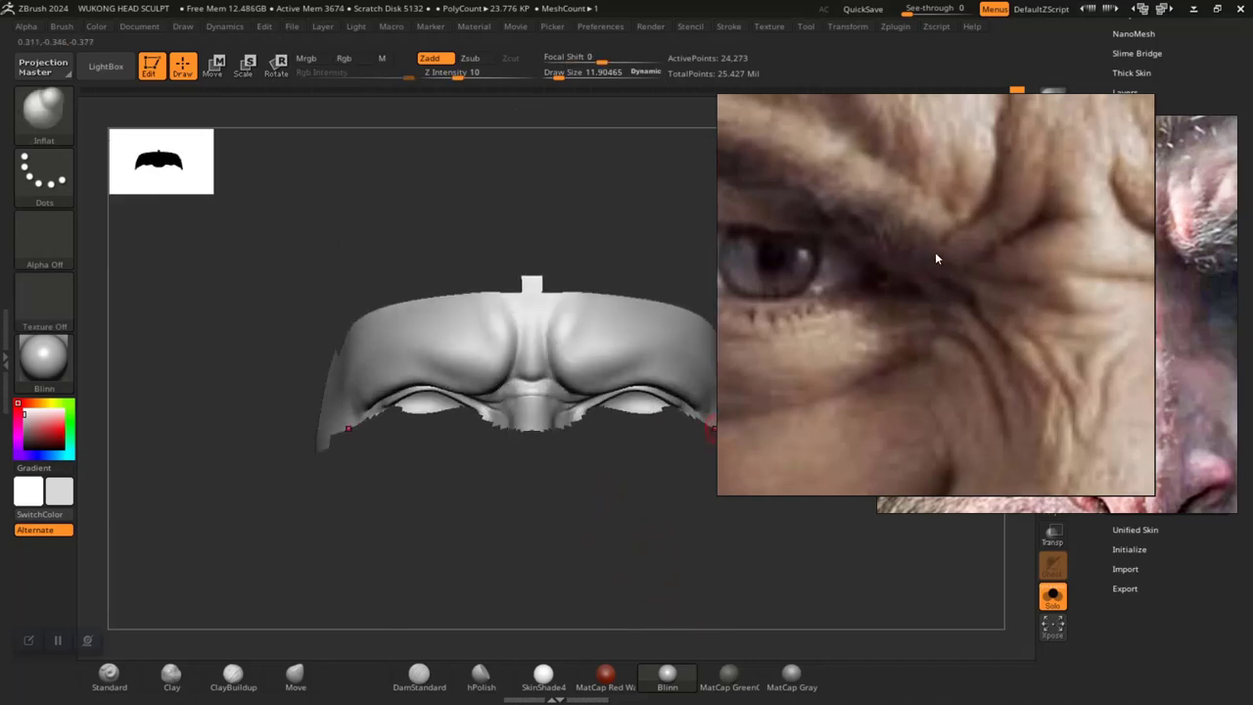
pyautogui.scroll(-10, 931, 284)
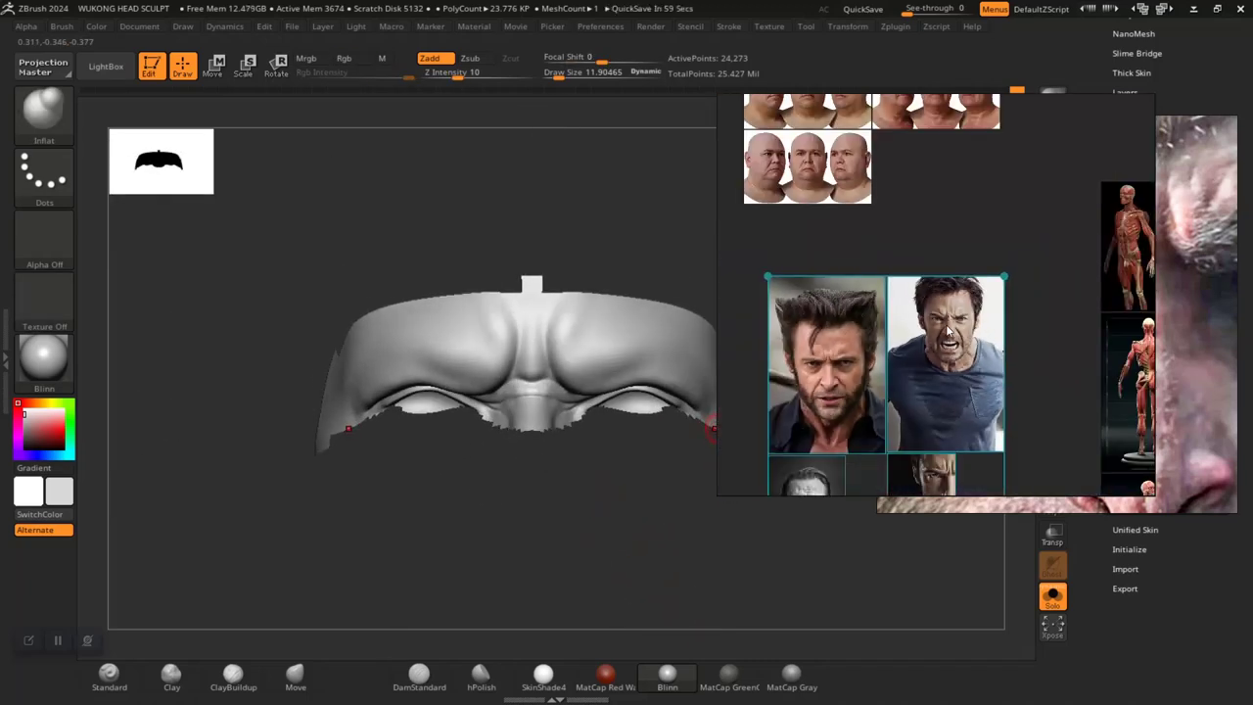
pyautogui.moveTo(946, 331); pyautogui.dragTo(951, 191, button='middle')
pyautogui.moveTo(958, 262); pyautogui.dragTo(920, 324, button='middle')
pyautogui.moveTo(1025, 308); pyautogui.dragTo(316, 330, button='right')
pyautogui.moveTo(315, 335); pyautogui.dragTo(151, 358)
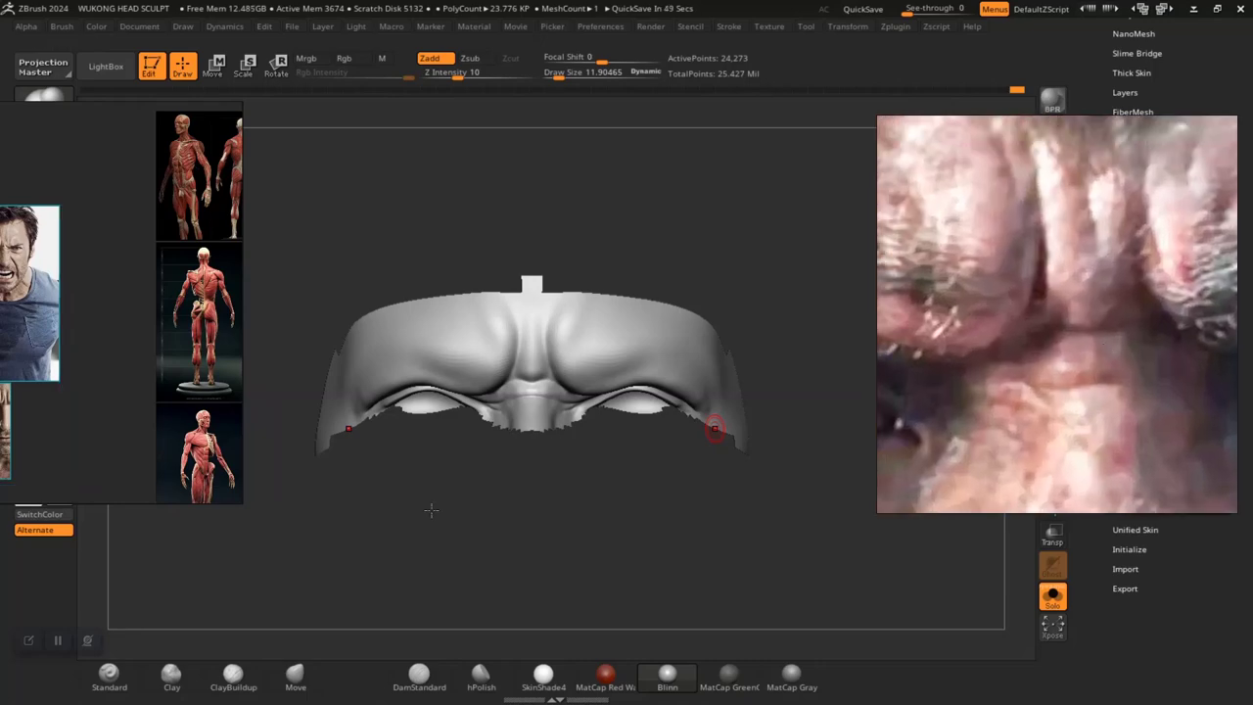
# Raise the Inflat draw size to about 21 for the skin between the inner brow folds, comparing it with the monkey reference
pyautogui.keyDown('alt'); pyautogui.moveTo(475, 501); pyautogui.dragTo(765, 642); pyautogui.keyUp('alt')
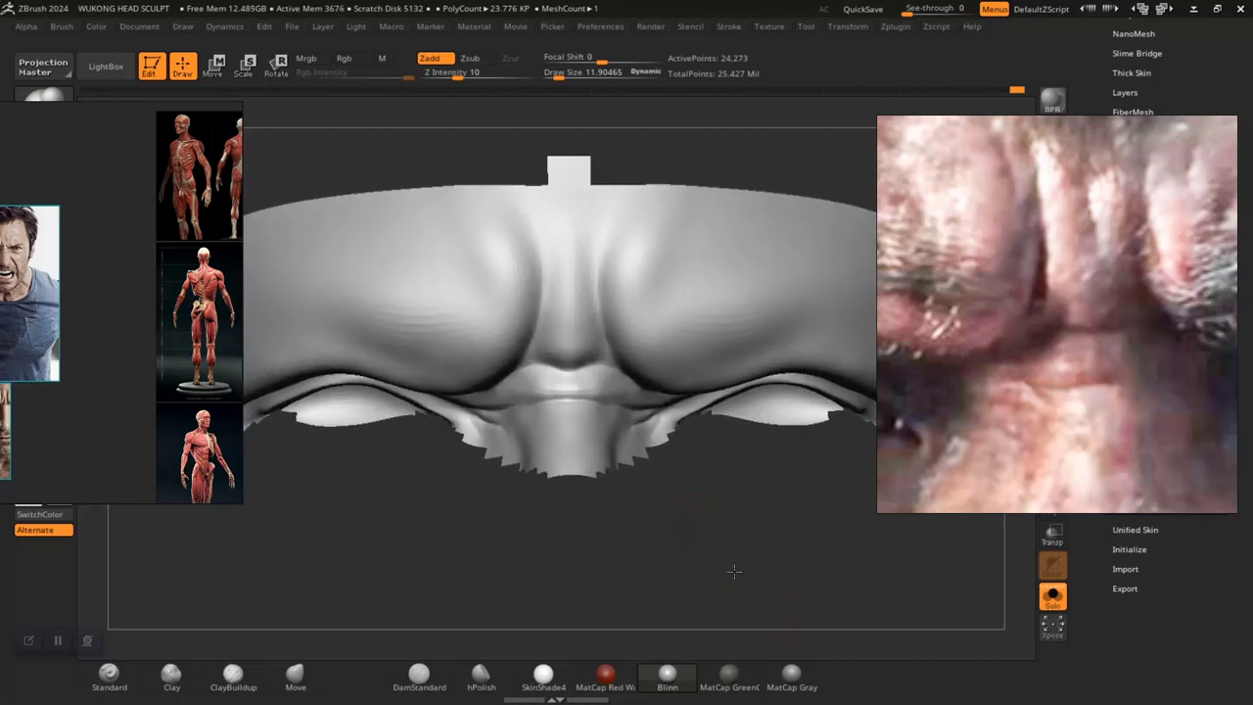
pyautogui.keyDown('alt'); pyautogui.moveTo(733, 571); pyautogui.dragTo(824, 641); pyautogui.keyUp('alt')
pyautogui.moveTo(792, 571)
pyautogui.keyDown('alt'); pyautogui.mouseDown()
pyautogui.moveTo(769, 613)
pyautogui.moveTo(808, 635)
pyautogui.moveTo(815, 588)
pyautogui.mouseUp(); pyautogui.keyUp('alt')
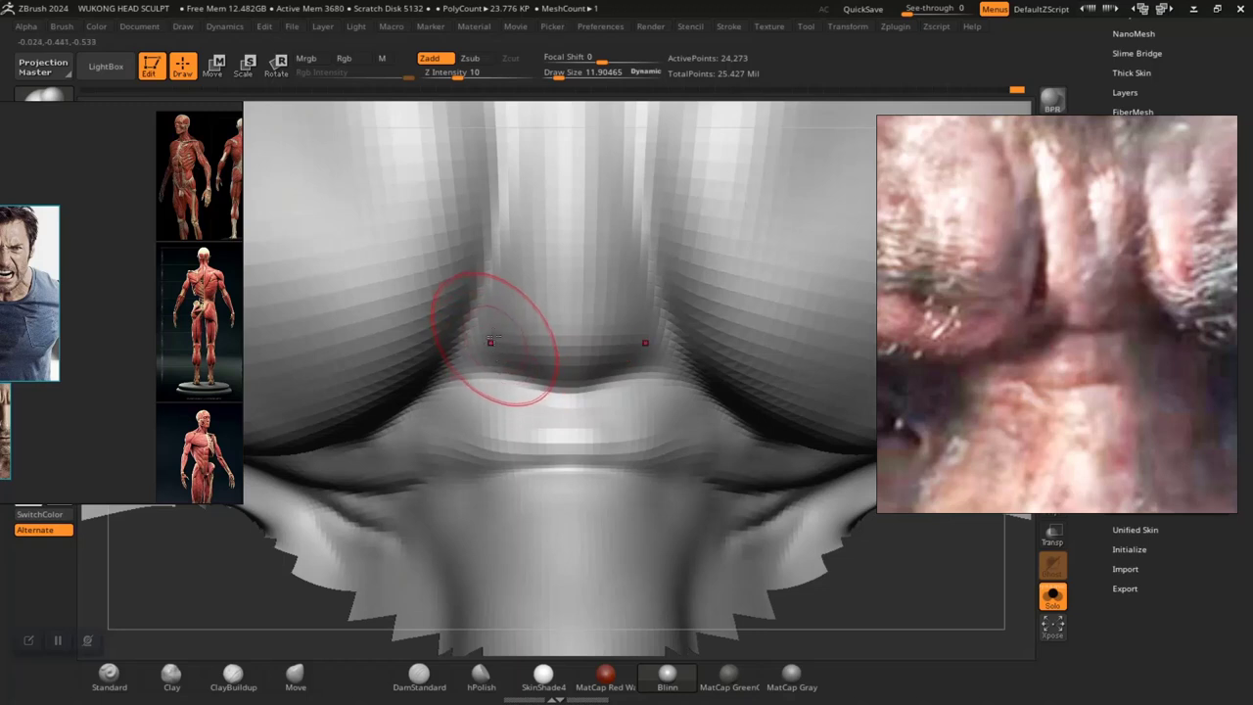
pyautogui.moveTo(499, 286)
pyautogui.mouseDown()
pyautogui.moveTo(568, 246)
pyautogui.moveTo(573, 138)
pyautogui.mouseUp()
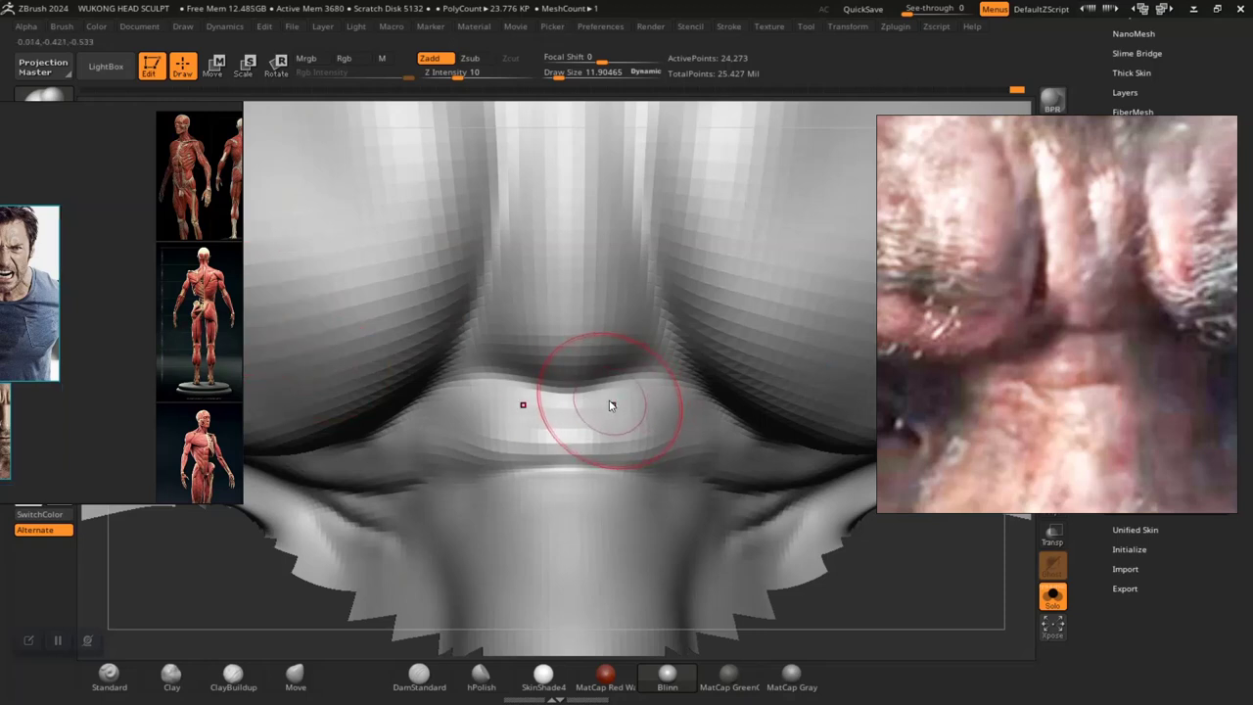
pyautogui.moveTo(876, 596)
pyautogui.keyDown('alt'); pyautogui.mouseDown()
pyautogui.moveTo(821, 574)
pyautogui.moveTo(811, 593)
pyautogui.moveTo(596, 327)
pyautogui.mouseUp(); pyautogui.keyUp('alt')
pyautogui.press('space')
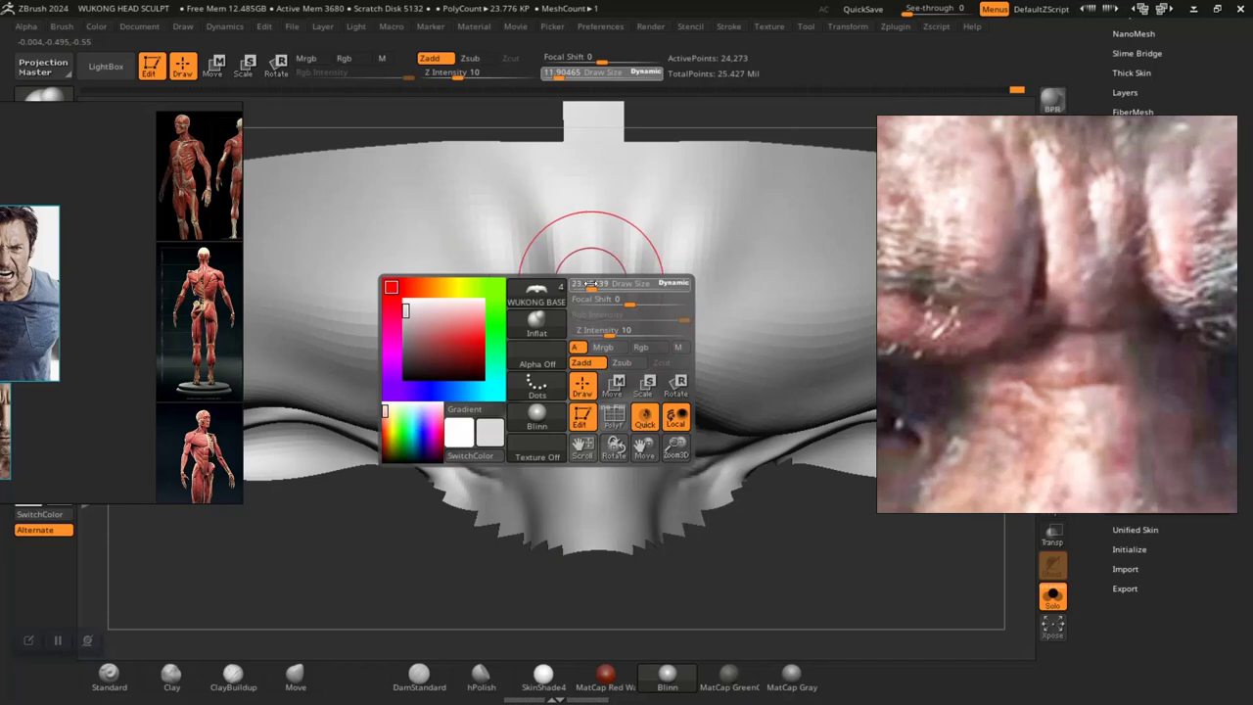
pyautogui.moveTo(590, 284); pyautogui.dragTo(588, 282)
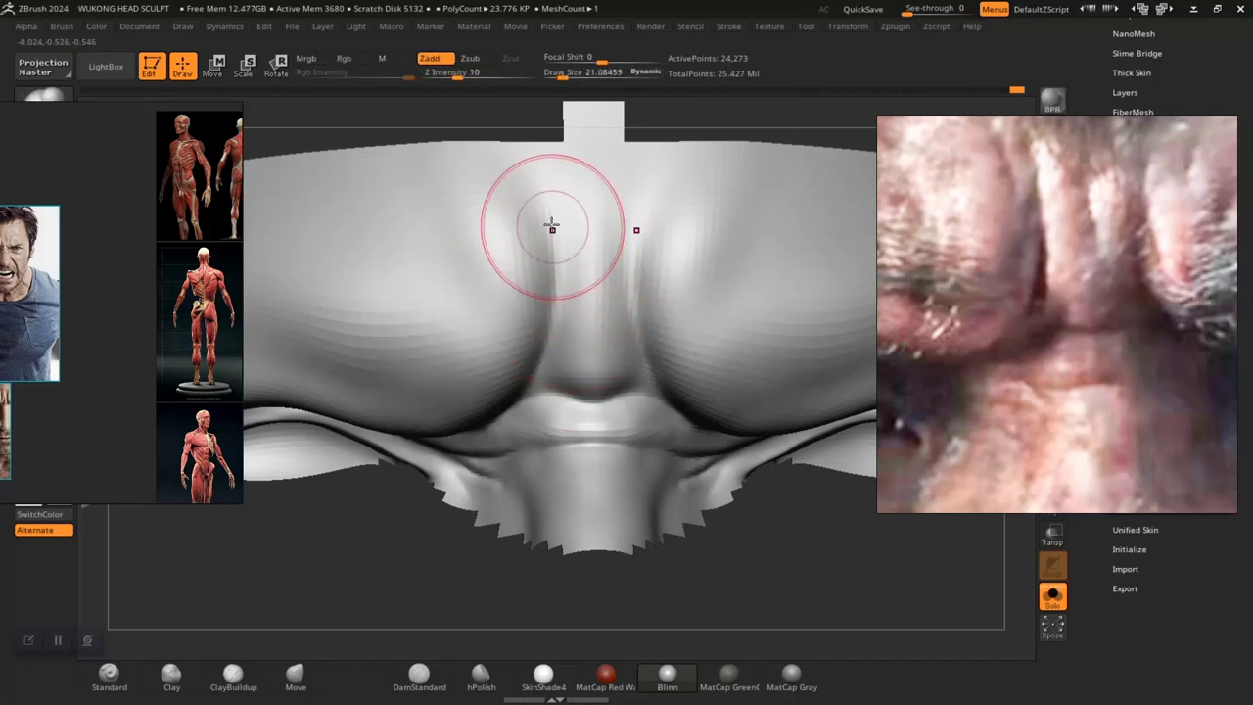
# Inflate the vertical ridge between the brows at a draw size of about 17 and smooth its upper and lower ends
pyautogui.press('space')
pyautogui.moveTo(566, 210); pyautogui.dragTo(565, 214)
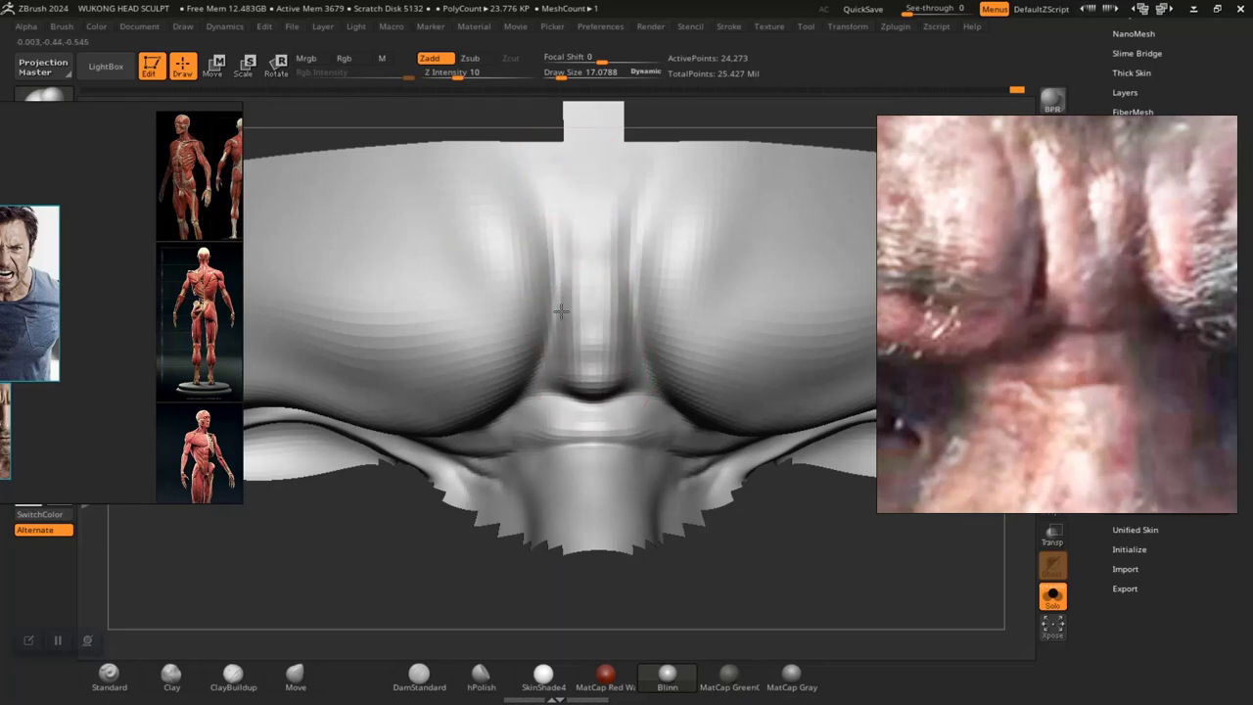
pyautogui.keyDown('shift'); pyautogui.moveTo(560, 211); pyautogui.dragTo(590, 245); pyautogui.keyUp('shift')
pyautogui.keyDown('shift'); pyautogui.moveTo(595, 376); pyautogui.dragTo(585, 309); pyautogui.keyUp('shift')
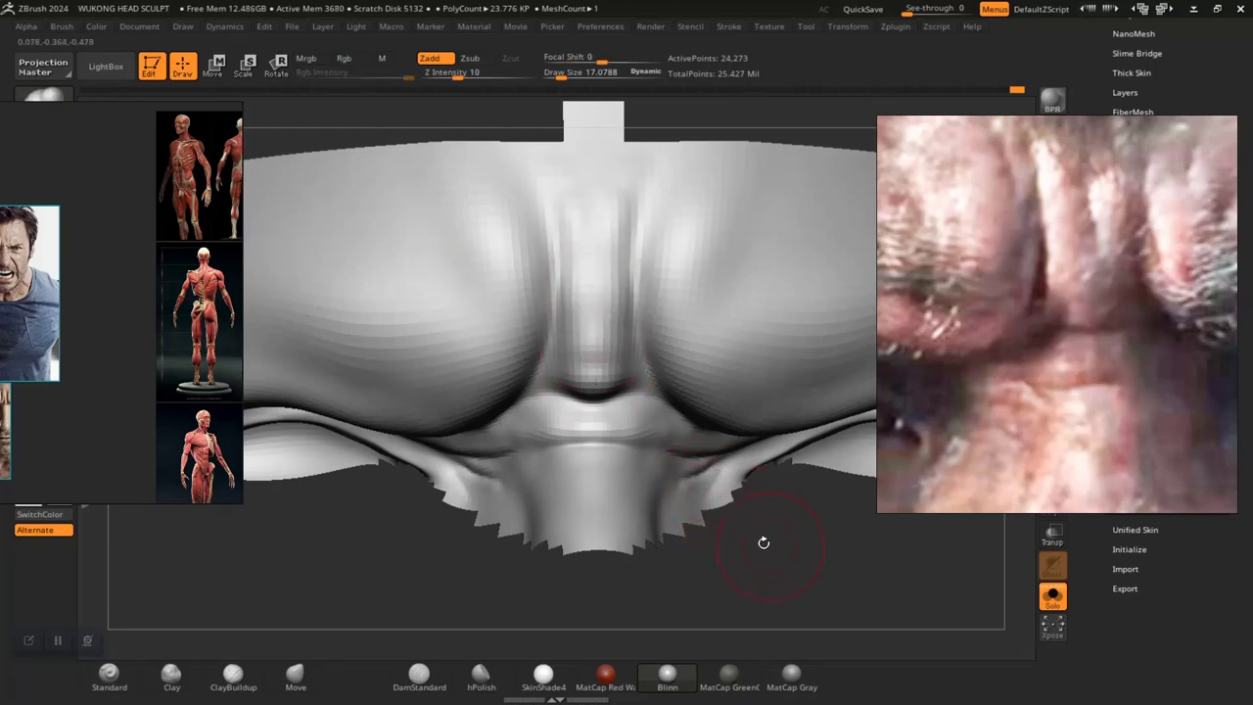
# Switch to the Move brush at a draw size of about 10.4 and reshape the lower end of the ridge between the brows
pyautogui.keyDown('alt'); pyautogui.moveTo(764, 543); pyautogui.dragTo(542, 476); pyautogui.keyUp('alt')
pyautogui.moveTo(503, 425)
pyautogui.keyDown('alt'); pyautogui.mouseDown()
pyautogui.moveTo(696, 546)
pyautogui.moveTo(696, 300)
pyautogui.moveTo(644, 261)
pyautogui.moveTo(721, 479)
pyautogui.moveTo(663, 229)
pyautogui.moveTo(570, 473)
pyautogui.mouseUp(); pyautogui.keyUp('alt')
pyautogui.press('space')
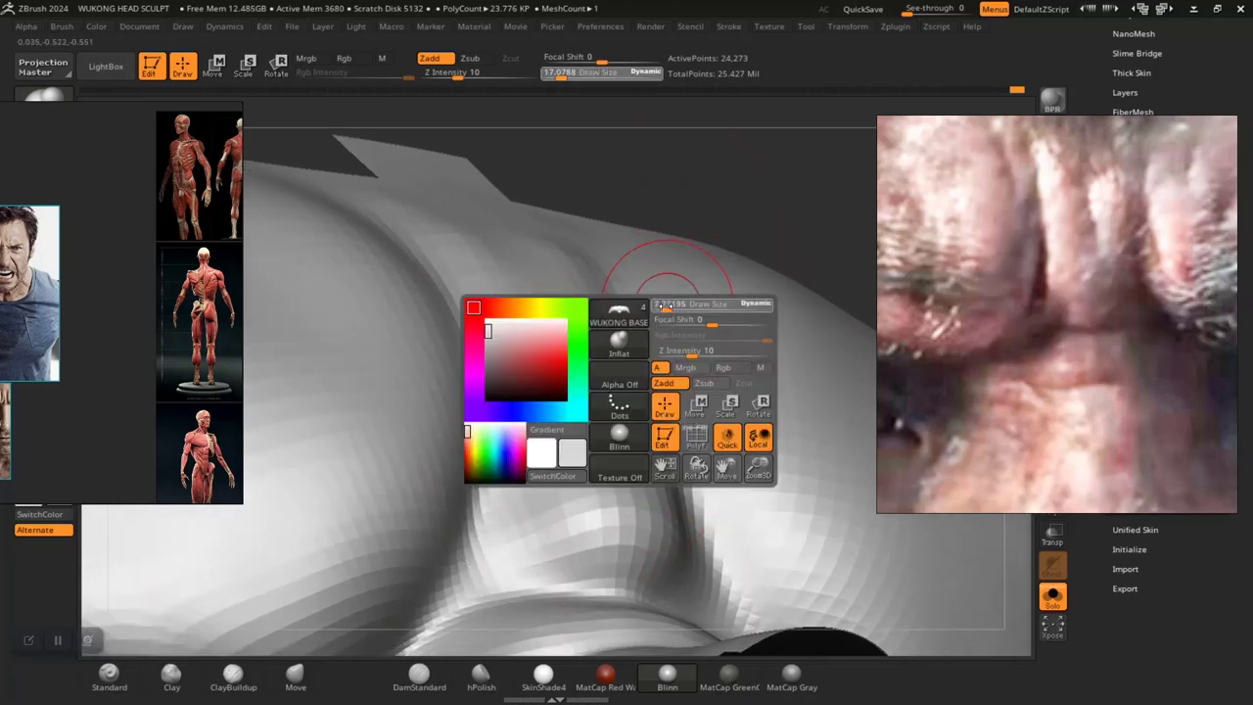
pyautogui.click(668, 306)
pyautogui.click(296, 676)
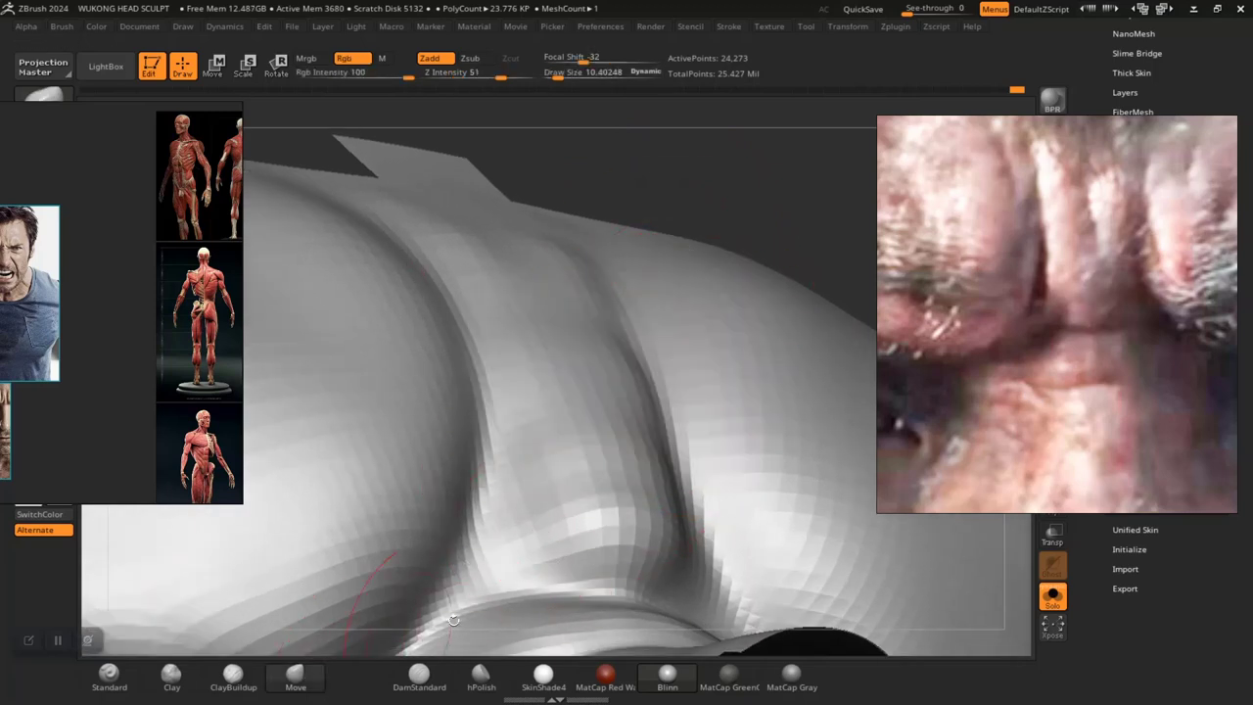
pyautogui.moveTo(527, 560); pyautogui.dragTo(532, 532)
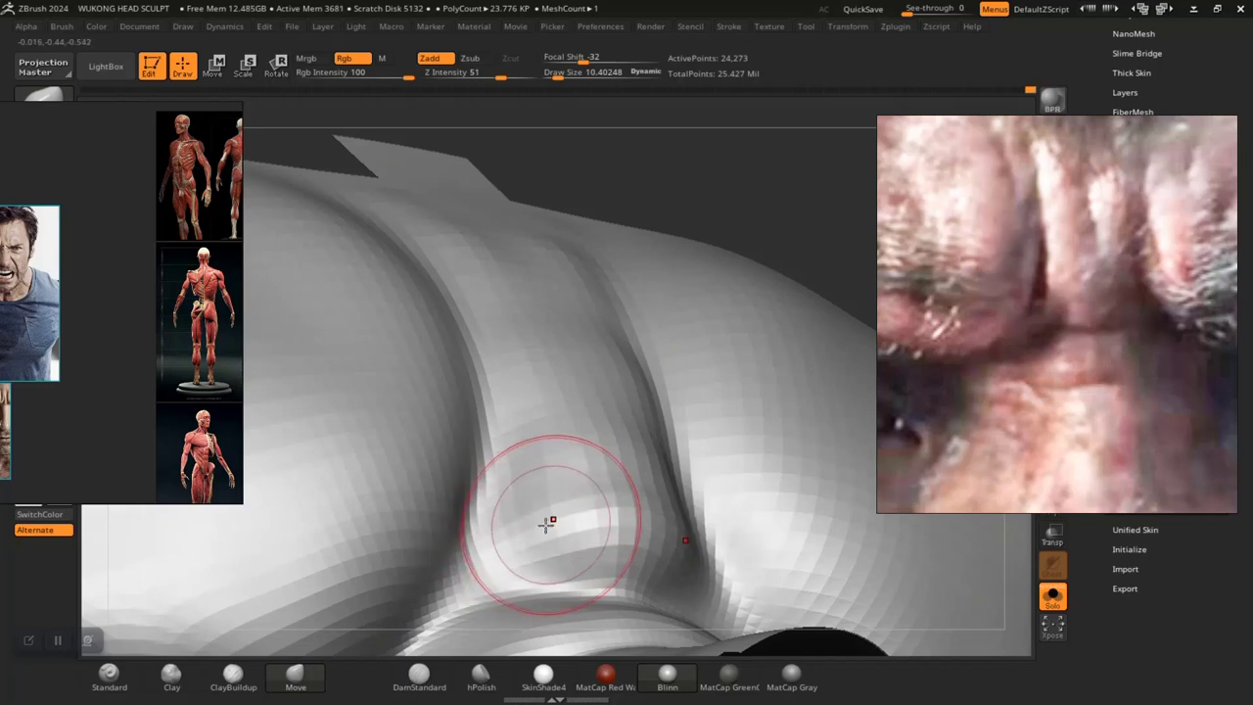
pyautogui.moveTo(525, 532)
pyautogui.mouseDown()
pyautogui.moveTo(503, 548)
pyautogui.moveTo(523, 541)
pyautogui.mouseUp()
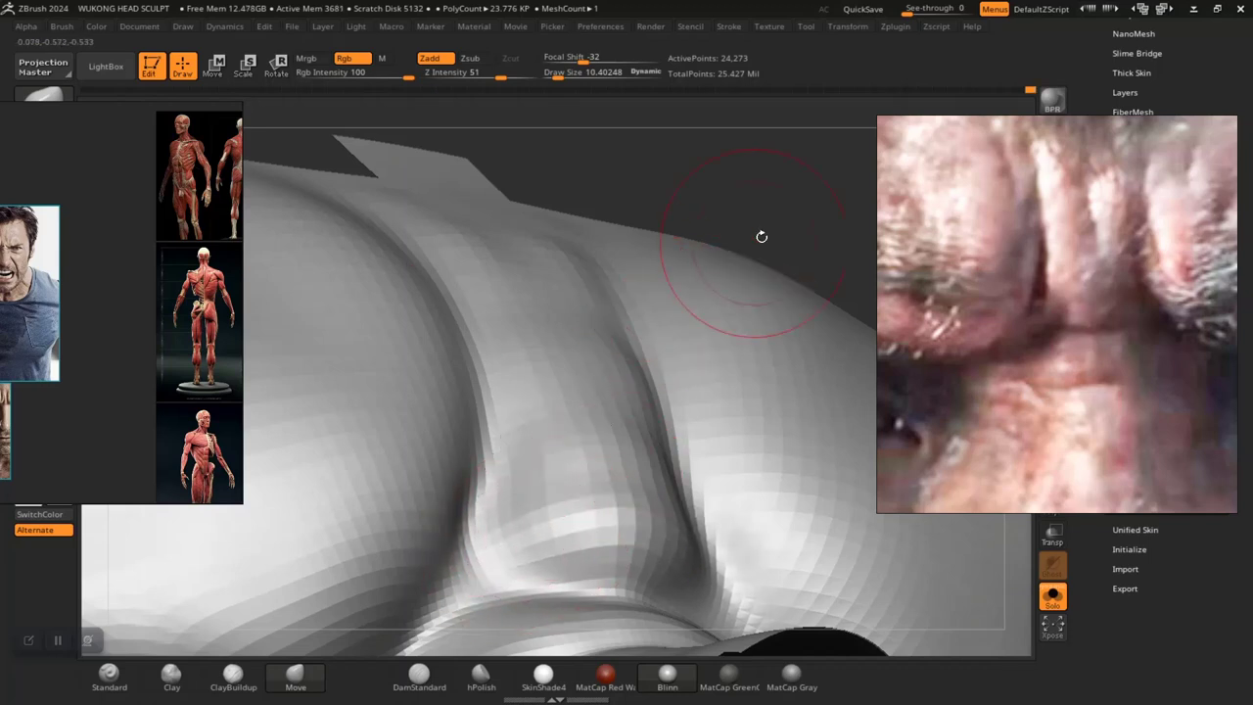
# Unhide the rest of the head and check the frown wrinkles on the whole face from the front
pyautogui.moveTo(761, 236); pyautogui.dragTo(639, 336)
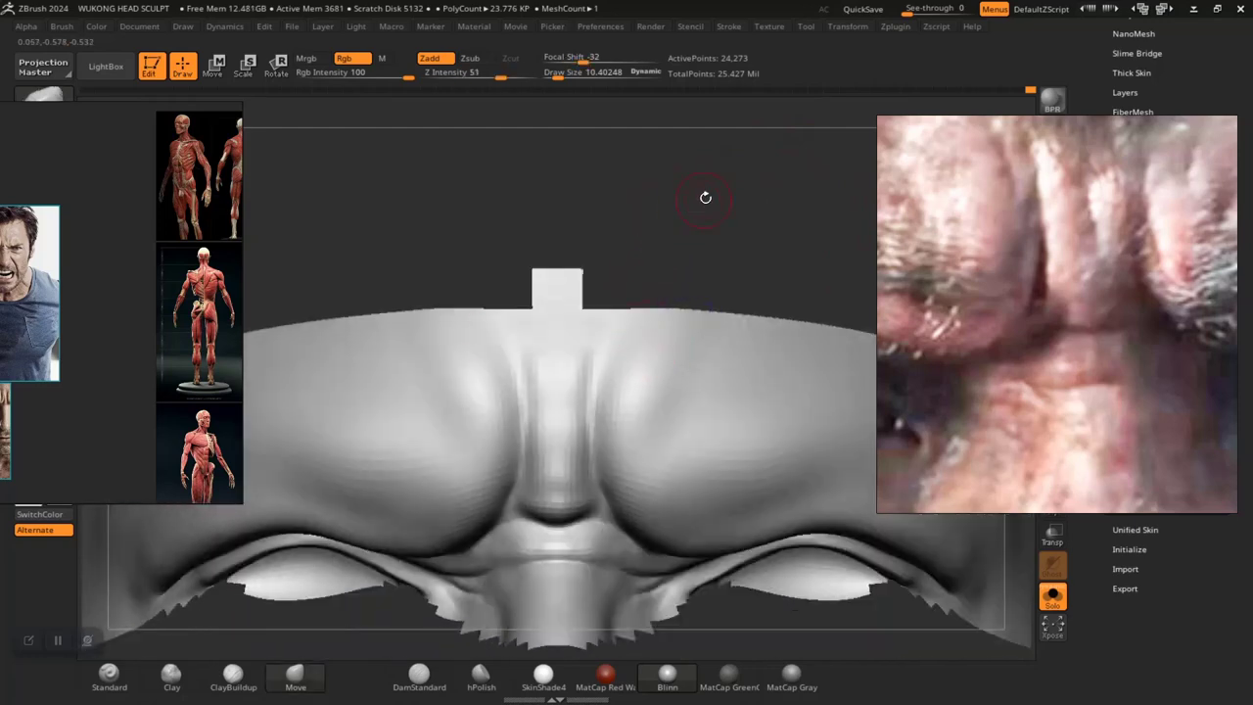
pyautogui.keyDown('alt'); pyautogui.moveTo(705, 198); pyautogui.dragTo(733, 414); pyautogui.keyUp('alt')
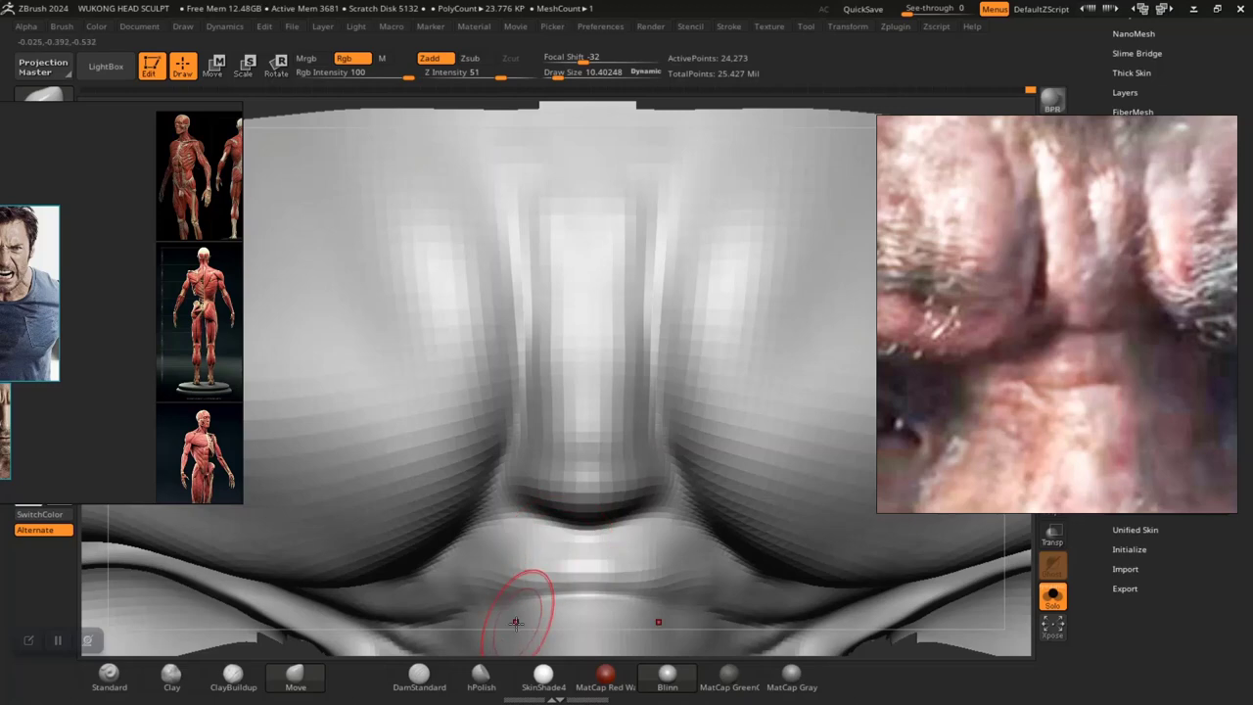
pyautogui.press('f')
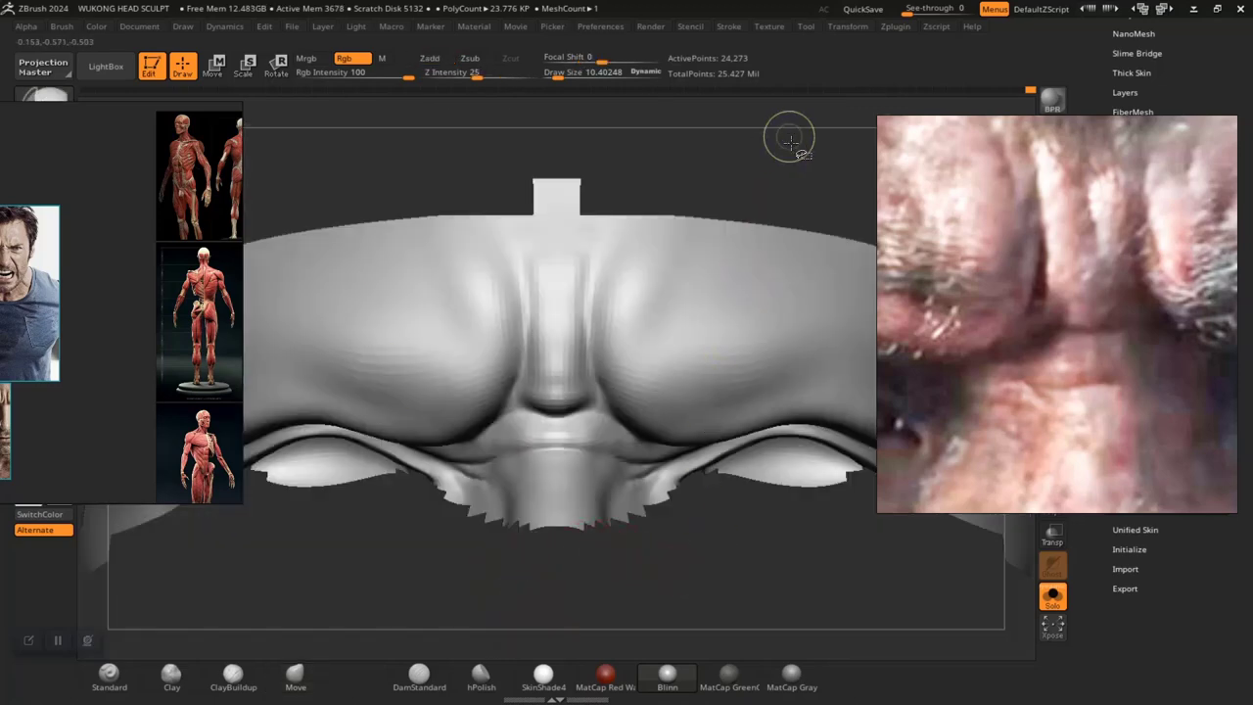
pyautogui.keyDown('ctrl'); pyautogui.keyDown('shift'); pyautogui.click(791, 134); pyautogui.keyUp('shift'); pyautogui.keyUp('ctrl')
pyautogui.press('f')
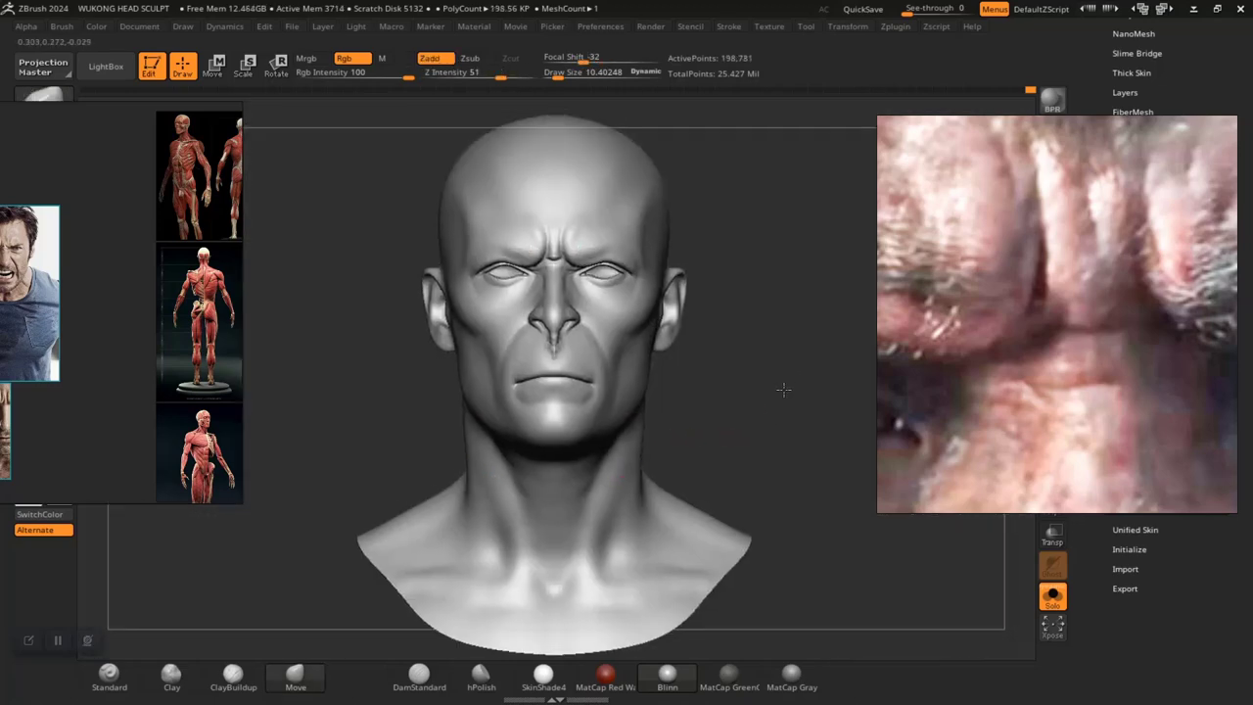
pyautogui.moveTo(783, 392)
pyautogui.keyDown('alt'); pyautogui.mouseDown()
pyautogui.moveTo(747, 461)
pyautogui.moveTo(764, 546)
pyautogui.moveTo(745, 648)
pyautogui.moveTo(777, 446)
pyautogui.mouseUp(); pyautogui.keyUp('alt')
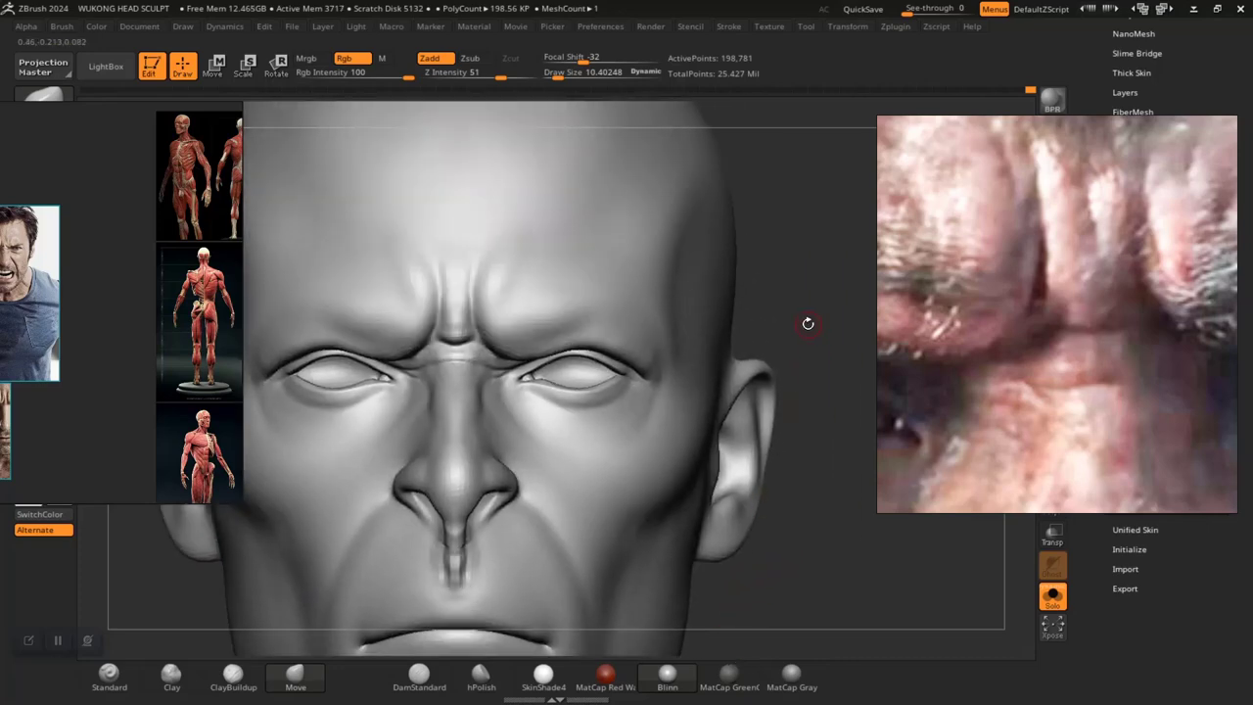
# Check the nose and frown from several angles, lower the head two subdivision levels and raise it back one level
pyautogui.moveTo(808, 322)
pyautogui.mouseDown()
pyautogui.moveTo(800, 305)
pyautogui.moveTo(758, 395)
pyautogui.moveTo(750, 566)
pyautogui.mouseUp()
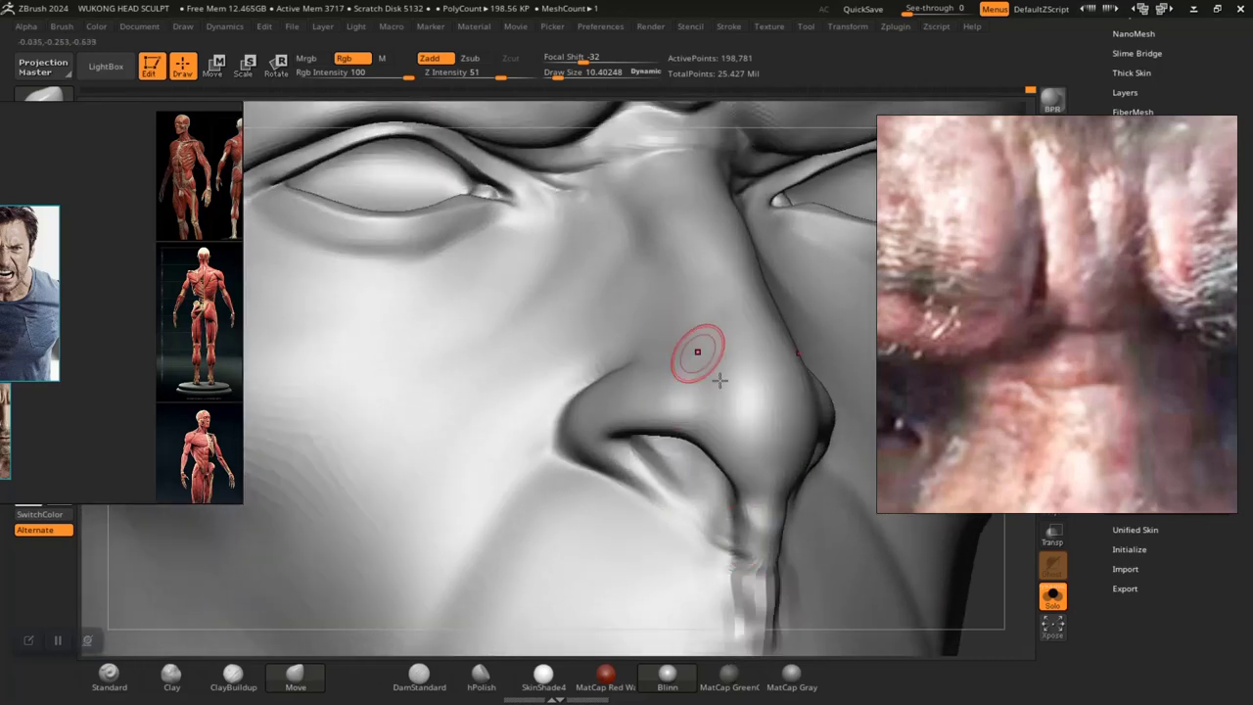
pyautogui.moveTo(996, 398); pyautogui.dragTo(1192, 337)
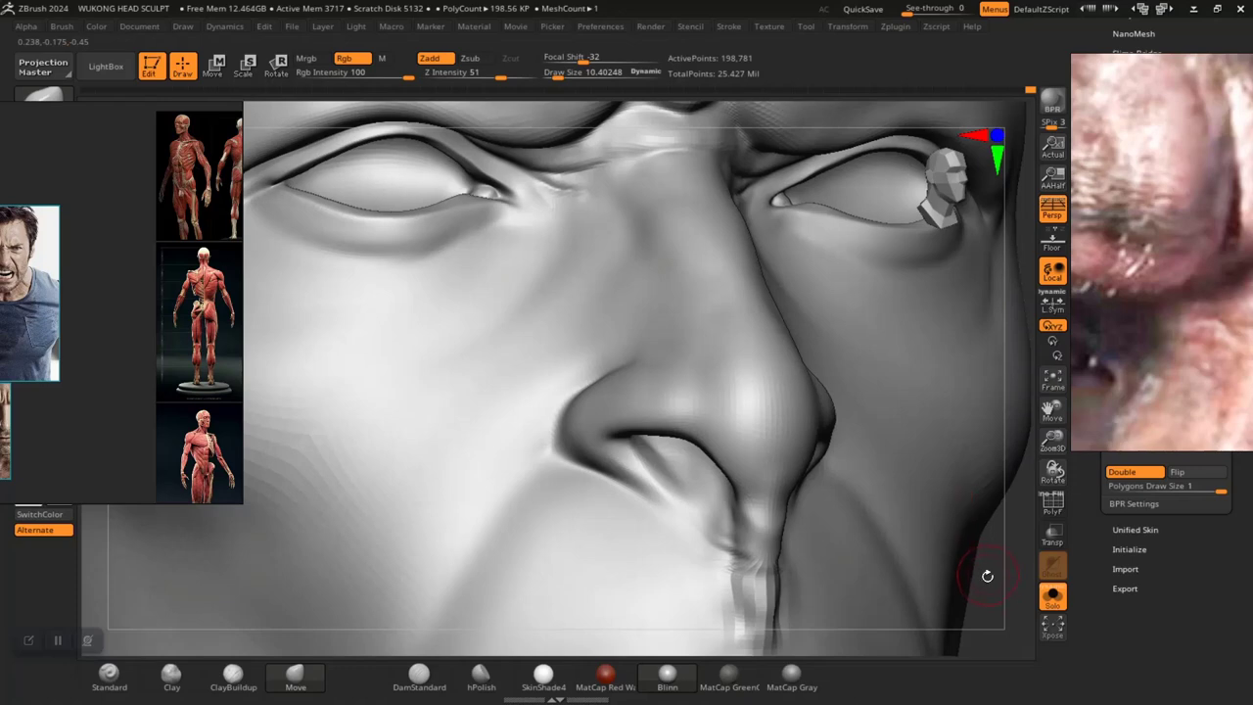
pyautogui.moveTo(988, 576)
pyautogui.mouseDown()
pyautogui.moveTo(789, 447)
pyautogui.moveTo(794, 478)
pyautogui.moveTo(912, 465)
pyautogui.moveTo(621, 269)
pyautogui.mouseUp()
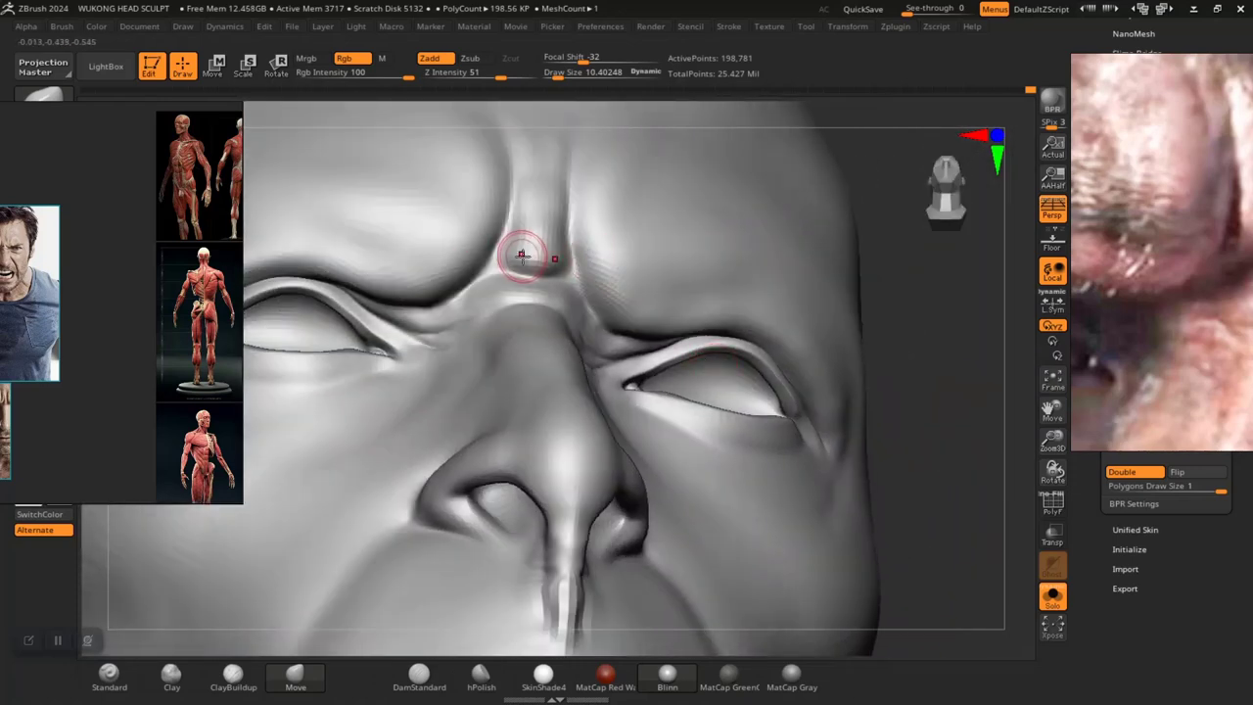
pyautogui.hotkey('shift', 'd')
pyautogui.hotkey('shift', 'd')
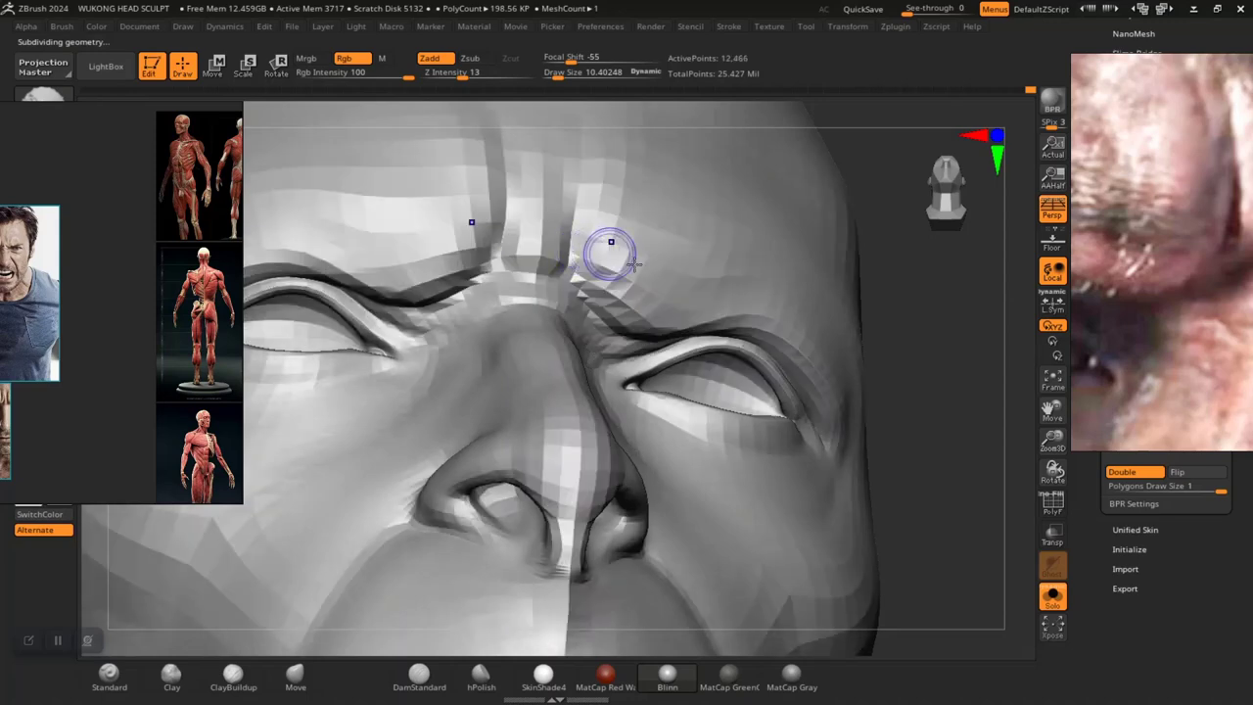
pyautogui.moveTo(933, 345)
pyautogui.mouseDown()
pyautogui.moveTo(881, 339)
pyautogui.moveTo(941, 337)
pyautogui.moveTo(909, 380)
pyautogui.mouseUp()
pyautogui.press('d')
pyautogui.keyDown('alt'); pyautogui.moveTo(964, 369); pyautogui.dragTo(981, 337); pyautogui.keyUp('alt')
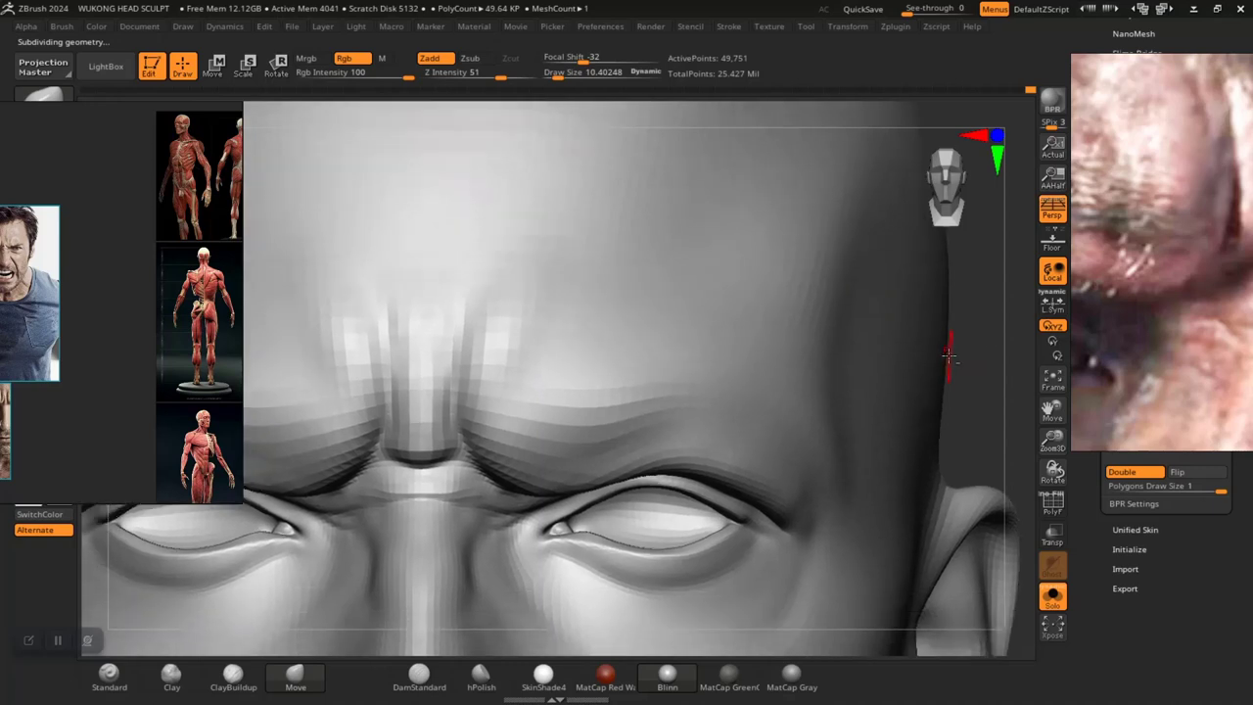
# Zoom the monkey reference out to its brow, eyes and nose, and compare it with the head's face from the front
pyautogui.moveTo(1244, 228)
pyautogui.mouseDown(button='right')
pyautogui.moveTo(1026, 265)
pyautogui.moveTo(1123, 252)
pyautogui.mouseUp(button='right')
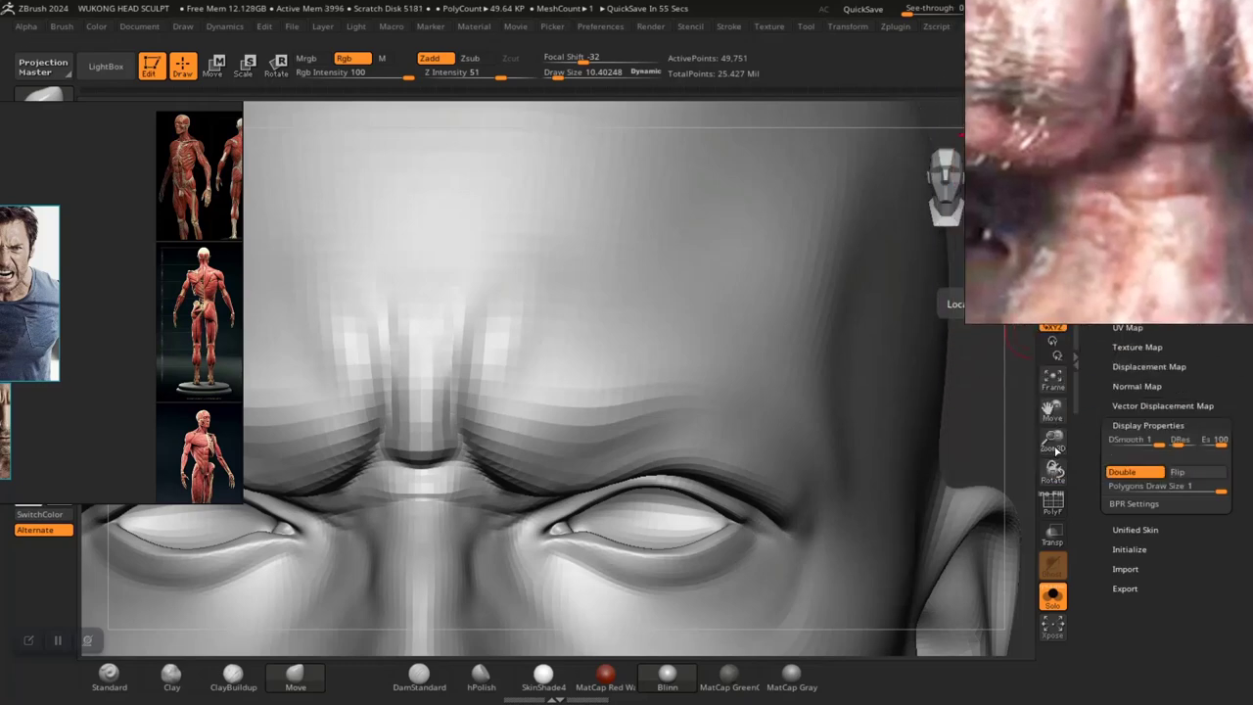
pyautogui.moveTo(1055, 450); pyautogui.dragTo(1053, 407)
pyautogui.keyDown('alt'); pyautogui.moveTo(848, 523); pyautogui.dragTo(818, 413); pyautogui.keyUp('alt')
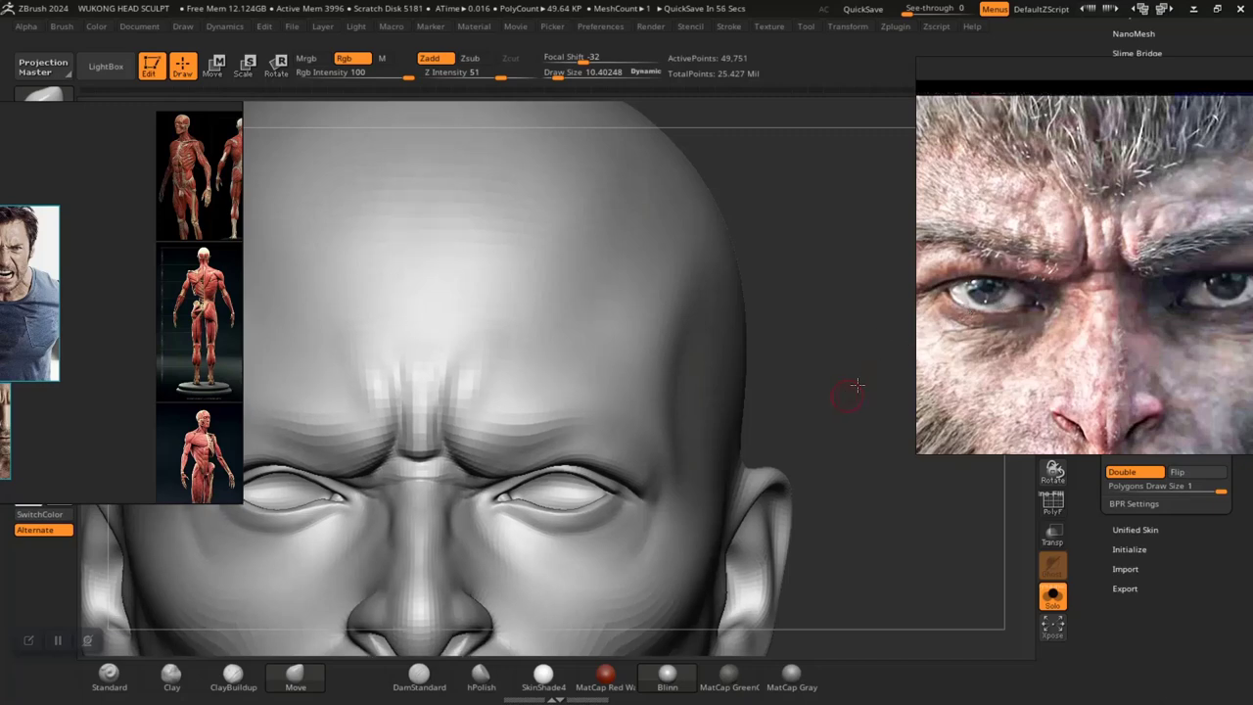
pyautogui.moveTo(856, 385)
pyautogui.keyDown('alt'); pyautogui.mouseDown()
pyautogui.moveTo(895, 333)
pyautogui.moveTo(862, 321)
pyautogui.moveTo(865, 368)
pyautogui.moveTo(858, 350)
pyautogui.mouseUp(); pyautogui.keyUp('alt')
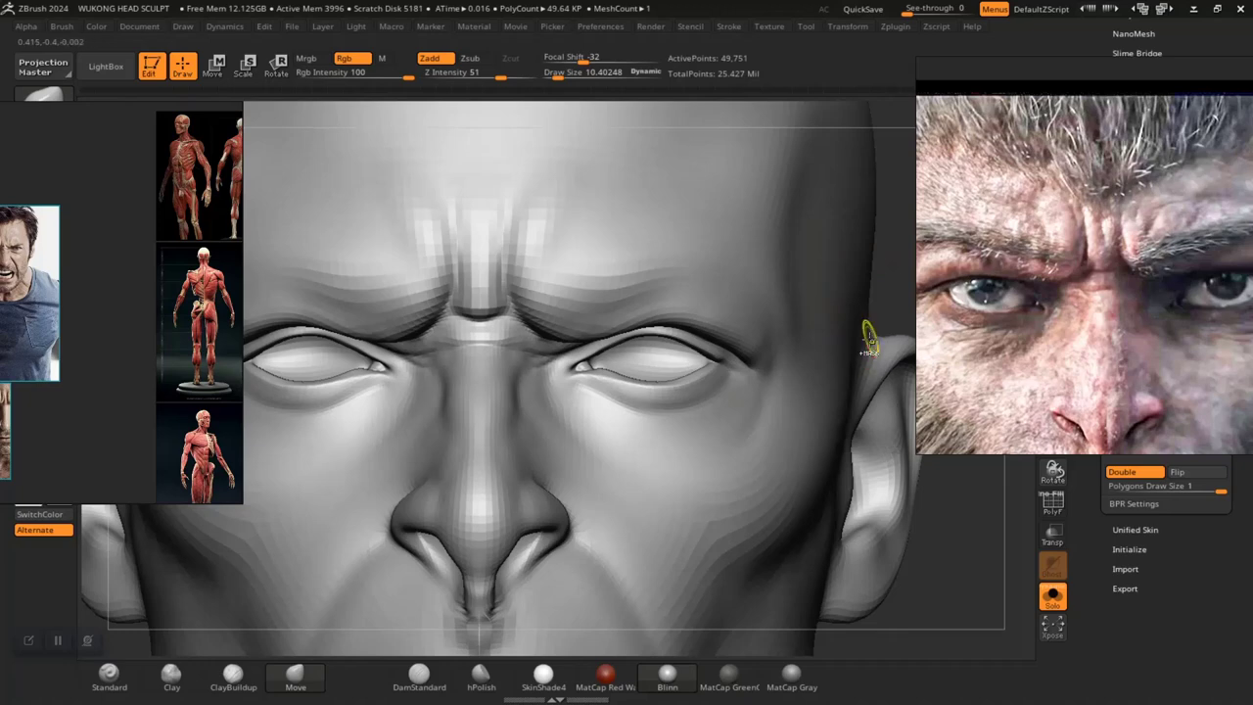
pyautogui.keyDown('alt'); pyautogui.moveTo(968, 541); pyautogui.dragTo(935, 541); pyautogui.keyUp('alt')
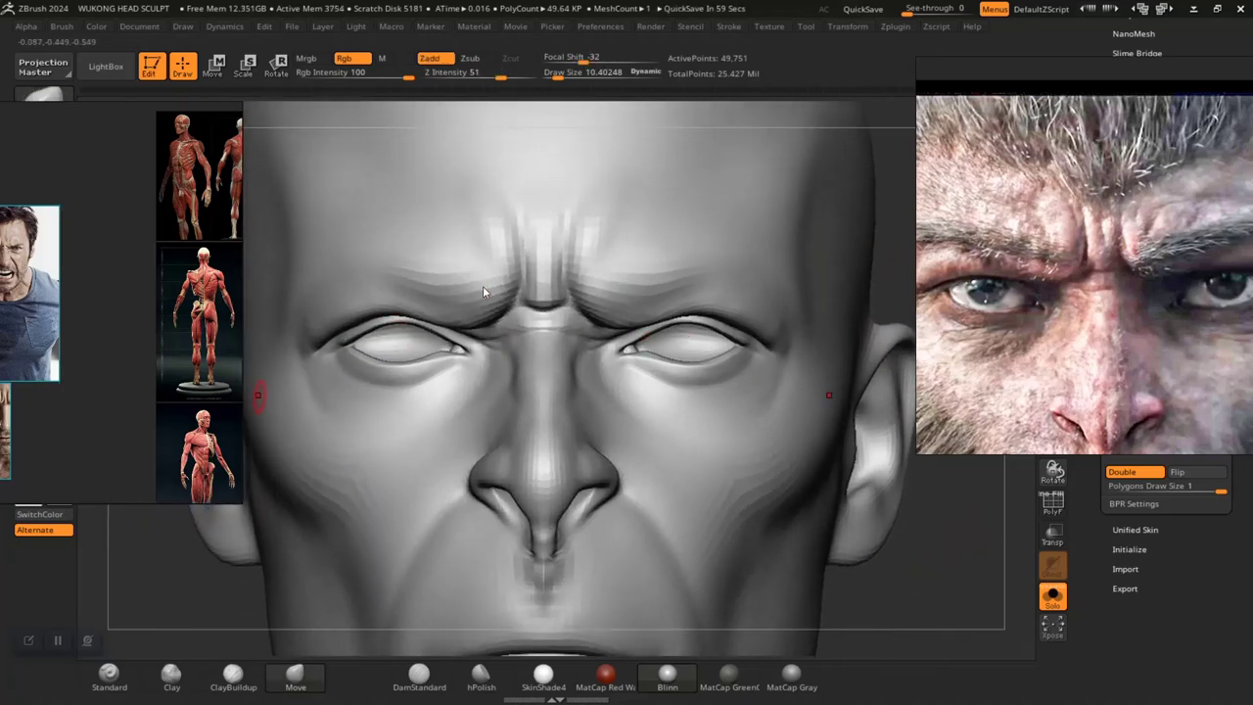
# Set the draw size to about 30.4, isolate the brow region of the head and select the Move brush
pyautogui.press('space')
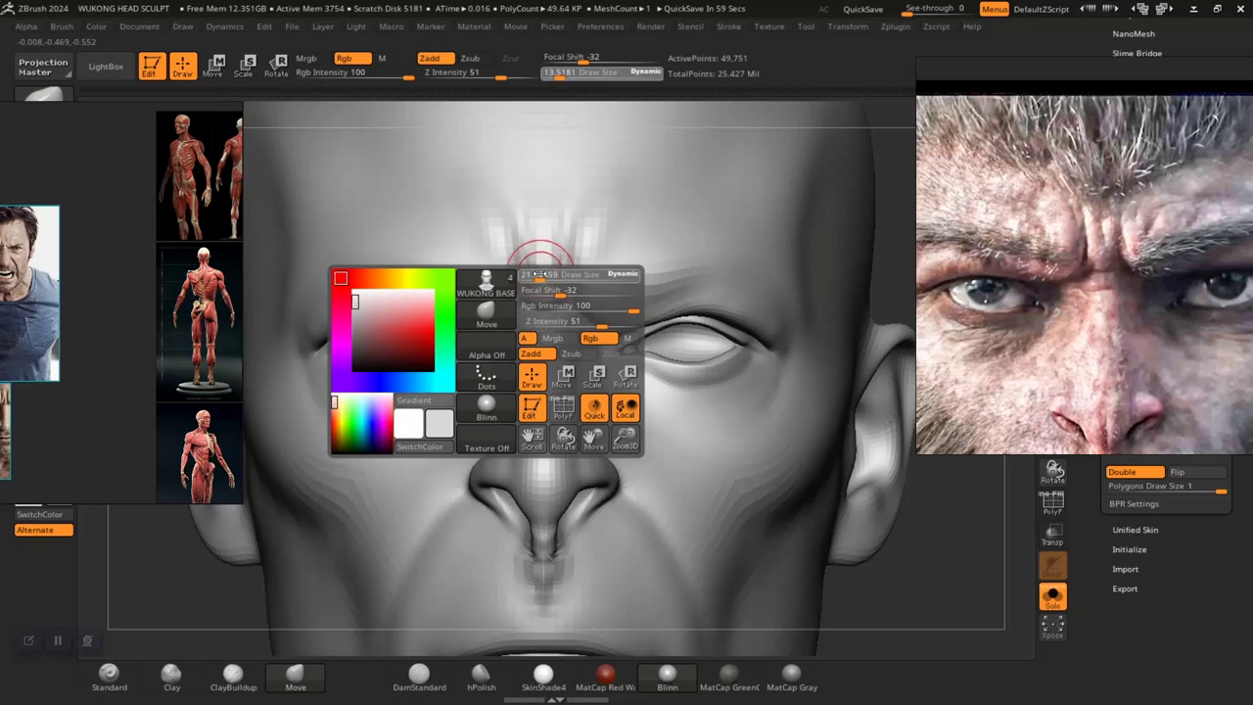
pyautogui.press('space')
pyautogui.moveTo(539, 273); pyautogui.dragTo(544, 273)
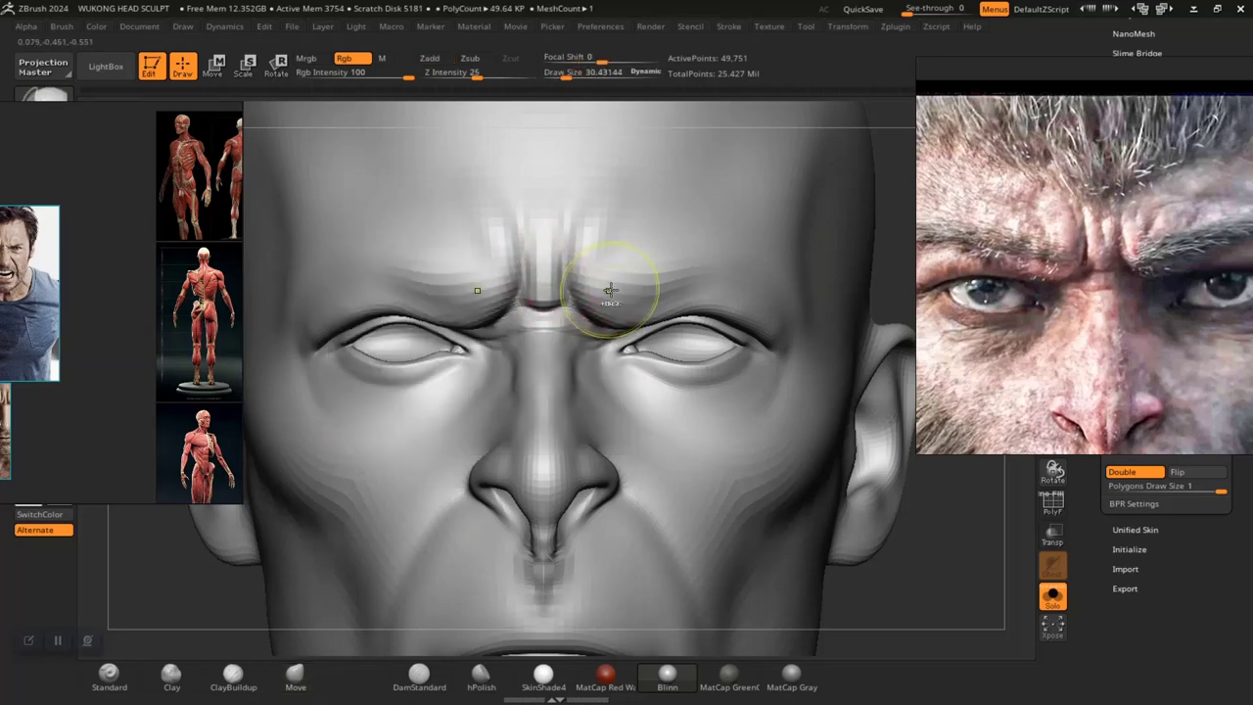
pyautogui.keyDown('ctrl'); pyautogui.keyDown('shift'); pyautogui.click(610, 291); pyautogui.keyUp('shift'); pyautogui.keyUp('ctrl')
pyautogui.press('b')
pyautogui.press('m')
pyautogui.press('v')
pyautogui.moveTo(428, 489)
pyautogui.keyDown('alt'); pyautogui.mouseDown()
pyautogui.moveTo(531, 518)
pyautogui.moveTo(516, 545)
pyautogui.moveTo(488, 534)
pyautogui.mouseUp(); pyautogui.keyUp('alt')
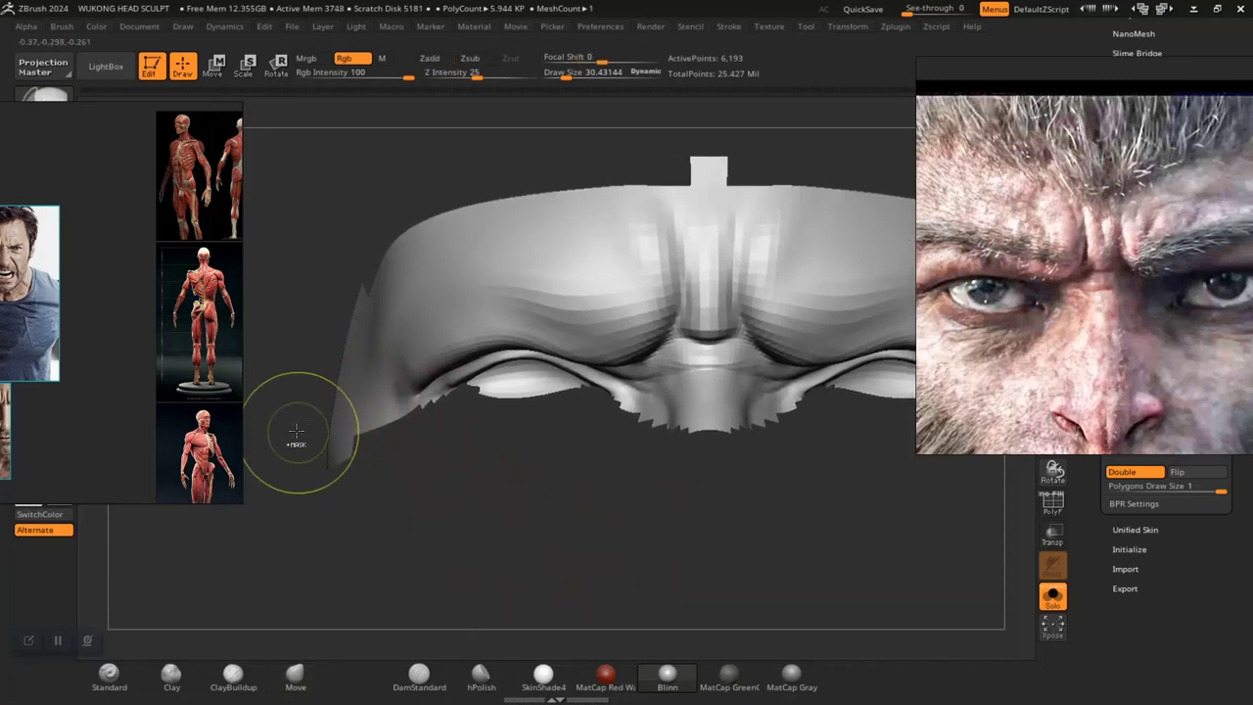
# Mask the brow folds on both sides, leaving the ridge between them free, and soften the mask's edge
pyautogui.moveTo(298, 435)
pyautogui.keyDown('ctrl'); pyautogui.mouseDown()
pyautogui.moveTo(470, 514)
pyautogui.moveTo(613, 423)
pyautogui.moveTo(654, 377)
pyautogui.moveTo(677, 328)
pyautogui.moveTo(690, 188)
pyautogui.mouseUp(); pyautogui.keyUp('ctrl')
pyautogui.keyDown('alt'); pyautogui.moveTo(558, 555); pyautogui.dragTo(501, 367); pyautogui.keyUp('alt')
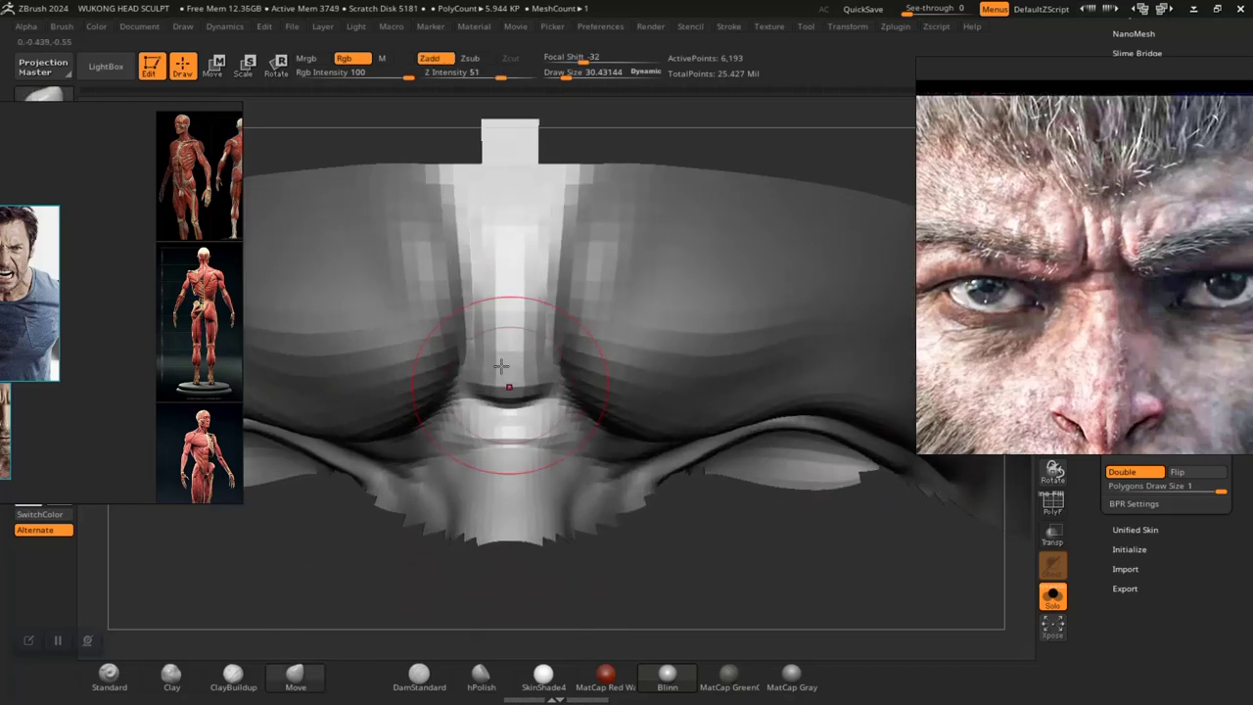
pyautogui.keyDown('ctrl'); pyautogui.click(554, 438); pyautogui.keyUp('ctrl')
pyautogui.moveTo(676, 608)
pyautogui.keyDown('alt'); pyautogui.mouseDown()
pyautogui.moveTo(750, 602)
pyautogui.moveTo(767, 618)
pyautogui.moveTo(756, 564)
pyautogui.moveTo(803, 579)
pyautogui.moveTo(754, 504)
pyautogui.mouseUp(); pyautogui.keyUp('alt')
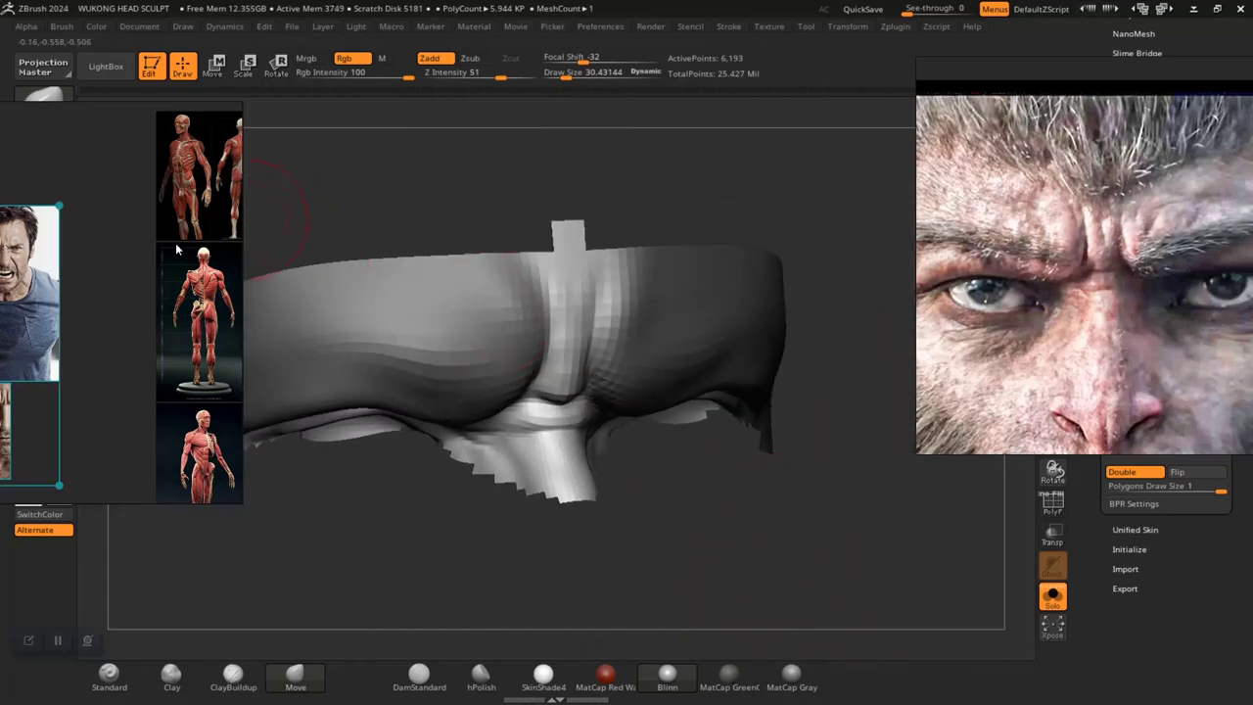
# Enlarge the frowning man reference to his brow and nose and place it beside the isolated brow
pyautogui.moveTo(137, 293); pyautogui.dragTo(727, 385)
pyautogui.moveTo(726, 385); pyautogui.dragTo(797, 370, button='right')
pyautogui.scroll(5, 659, 394)
pyautogui.moveTo(556, 408); pyautogui.dragTo(759, 378, button='middle')
pyautogui.scroll(4, 574, 297)
pyautogui.scroll(3, 636, 328)
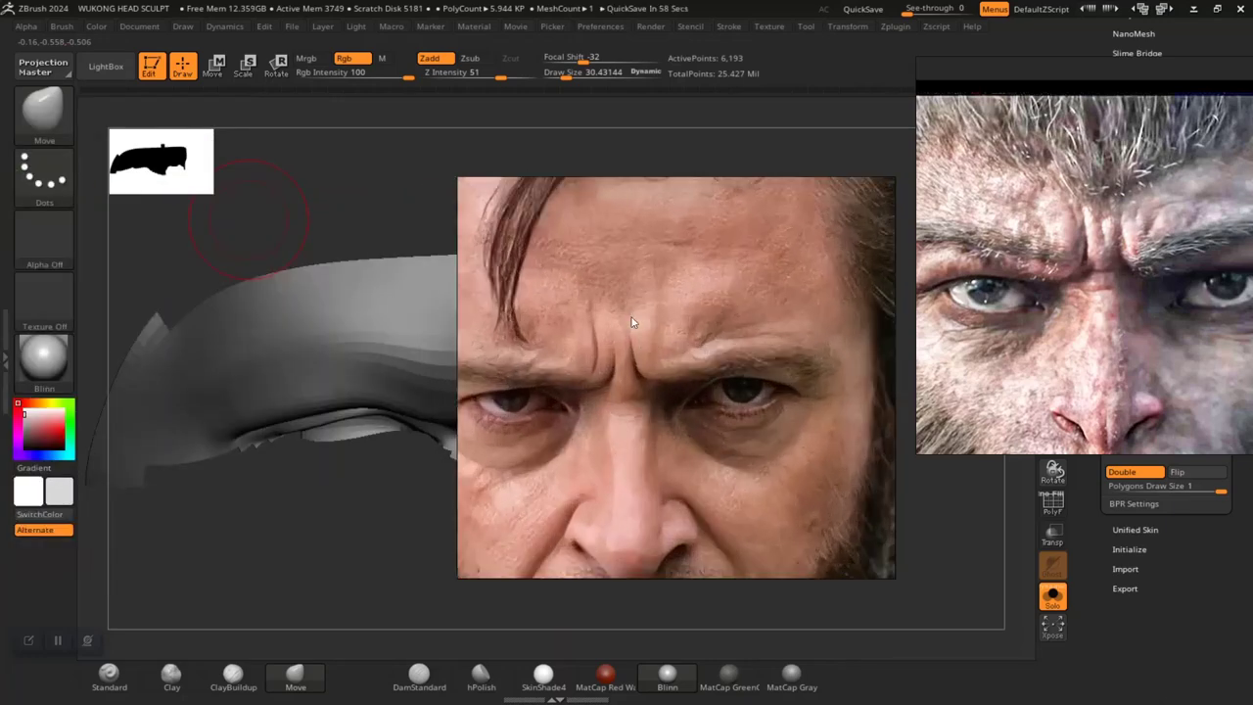
pyautogui.moveTo(702, 408)
pyautogui.mouseDown()
pyautogui.moveTo(1072, 330)
pyautogui.moveTo(158, 319)
pyautogui.mouseUp()
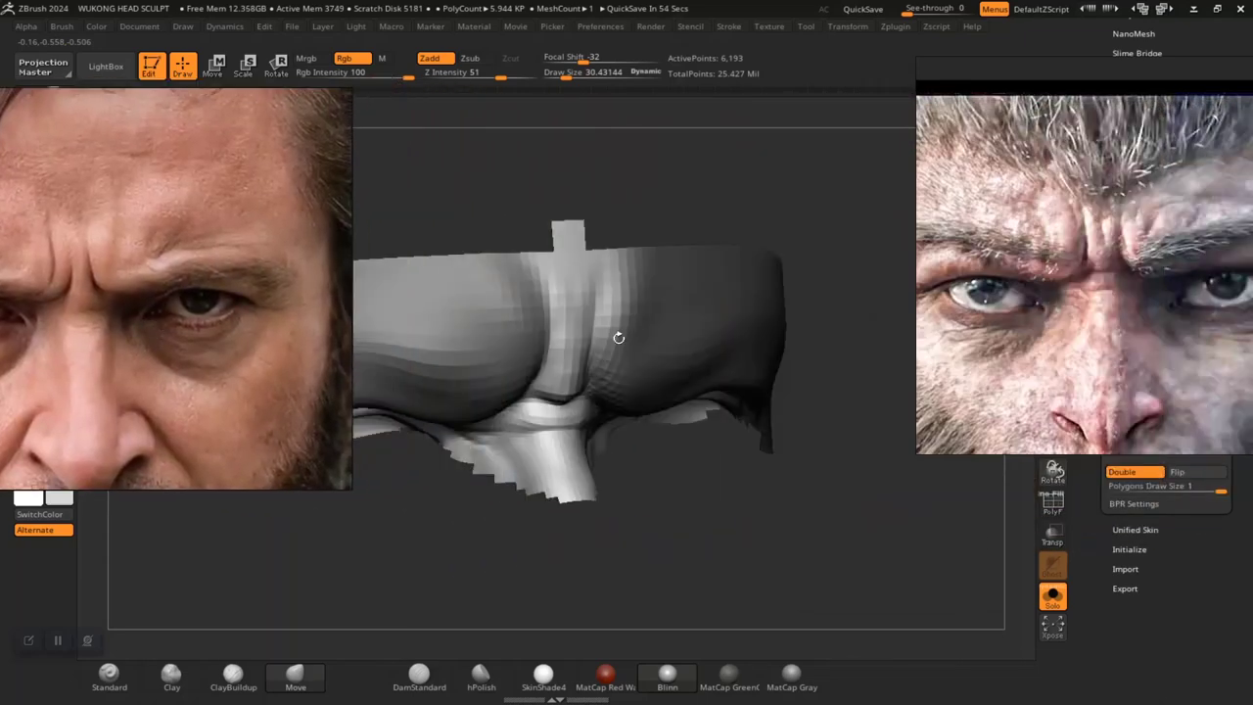
# Smooth the vertical ridge between the brows and adjust its shape with the Move brush
pyautogui.moveTo(701, 470); pyautogui.dragTo(773, 593)
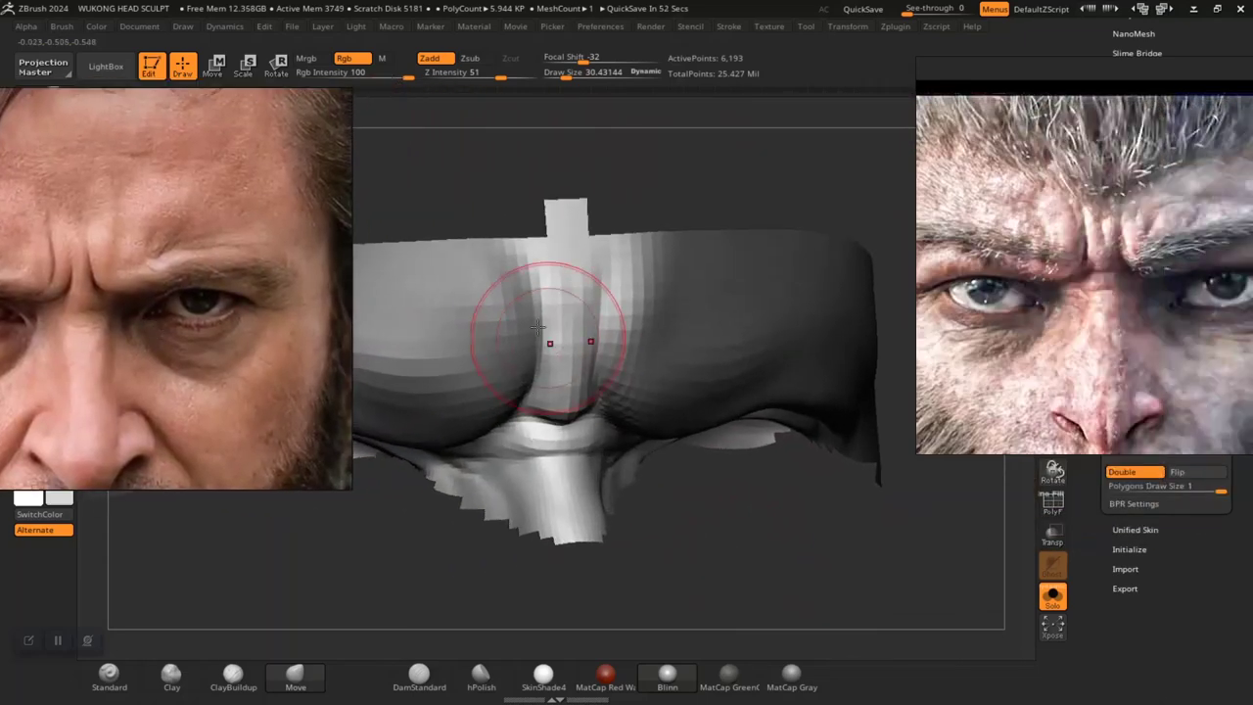
pyautogui.keyDown('shift'); pyautogui.moveTo(562, 303); pyautogui.dragTo(571, 404); pyautogui.keyUp('shift')
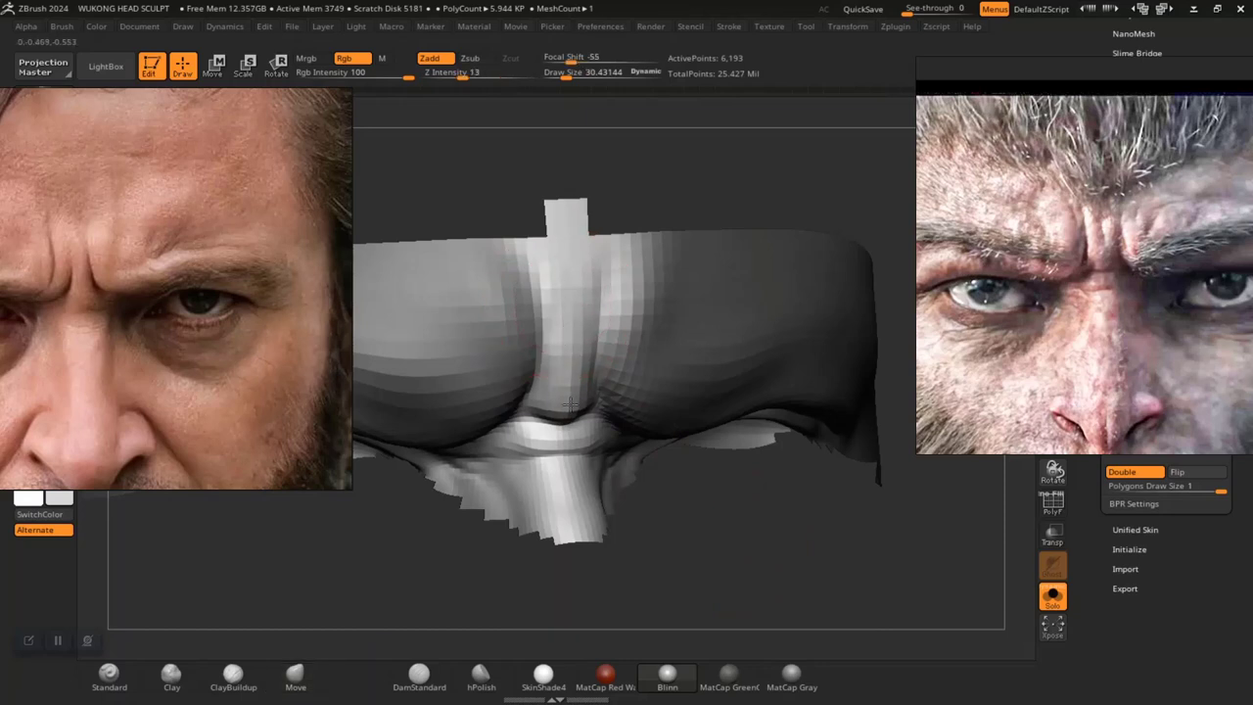
pyautogui.moveTo(702, 551)
pyautogui.mouseDown()
pyautogui.moveTo(683, 507)
pyautogui.moveTo(746, 488)
pyautogui.moveTo(822, 593)
pyautogui.mouseUp()
pyautogui.keyDown('alt'); pyautogui.moveTo(805, 531); pyautogui.dragTo(869, 626); pyautogui.keyUp('alt')
pyautogui.moveTo(614, 295); pyautogui.dragTo(604, 306)
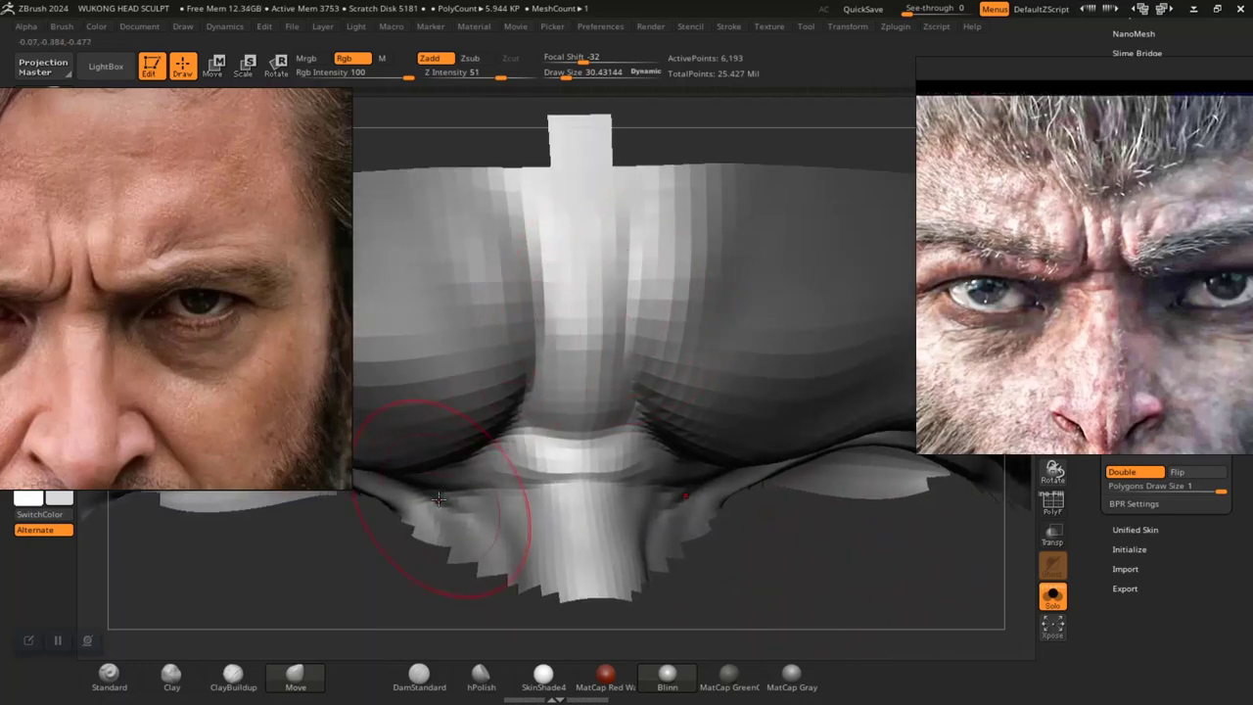
# Build up the centre of the ridge between the brows with the Standard brush, undoing an unwanted stroke
pyautogui.click(131, 679)
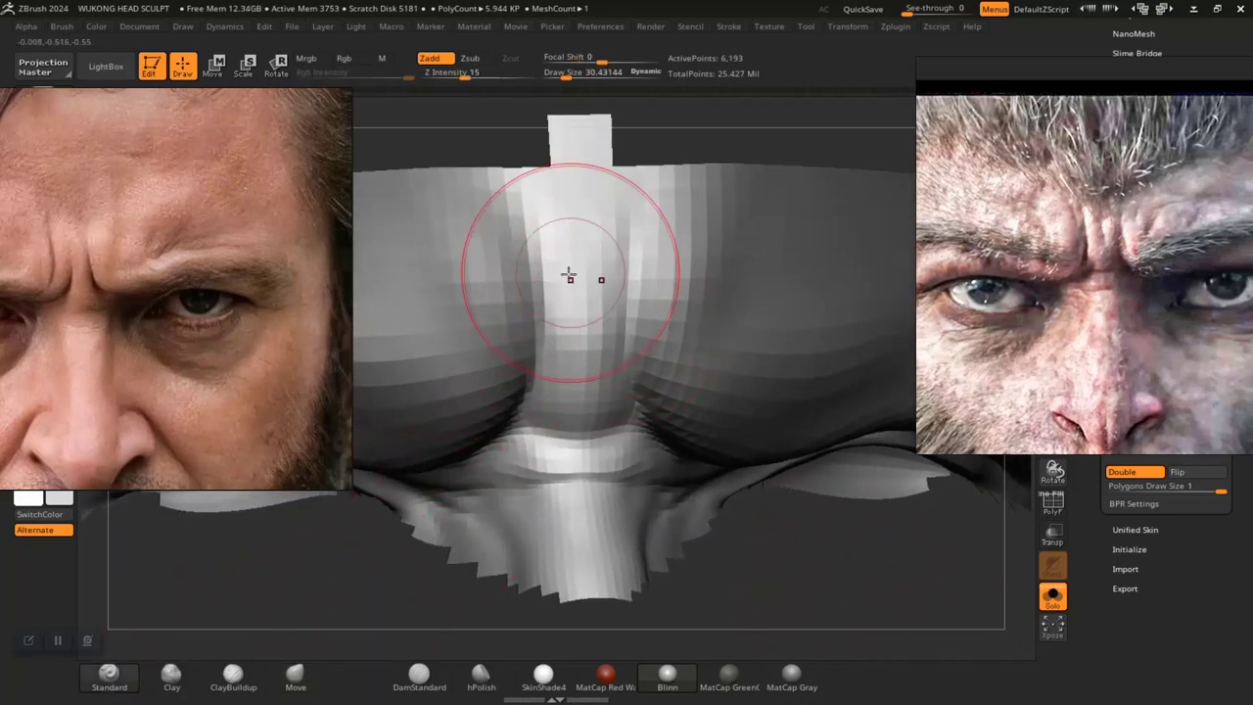
pyautogui.moveTo(576, 271); pyautogui.dragTo(589, 252)
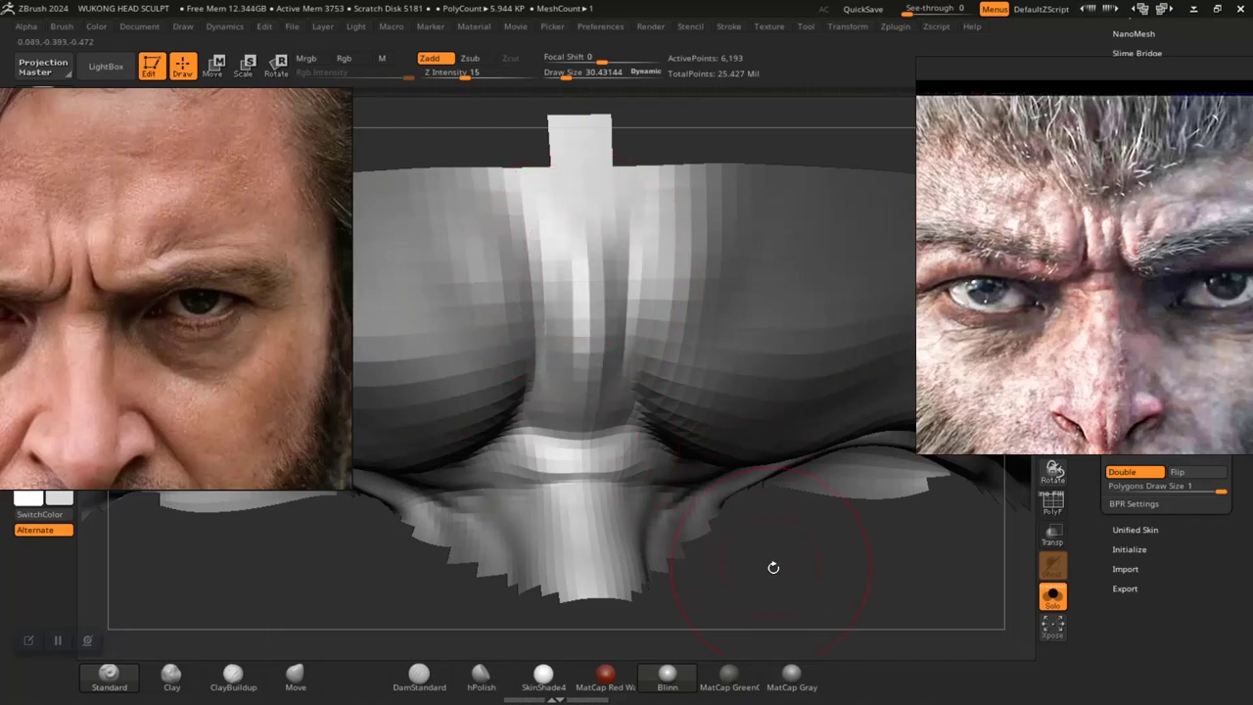
pyautogui.moveTo(770, 638)
pyautogui.mouseDown()
pyautogui.moveTo(789, 551)
pyautogui.moveTo(599, 426)
pyautogui.mouseUp()
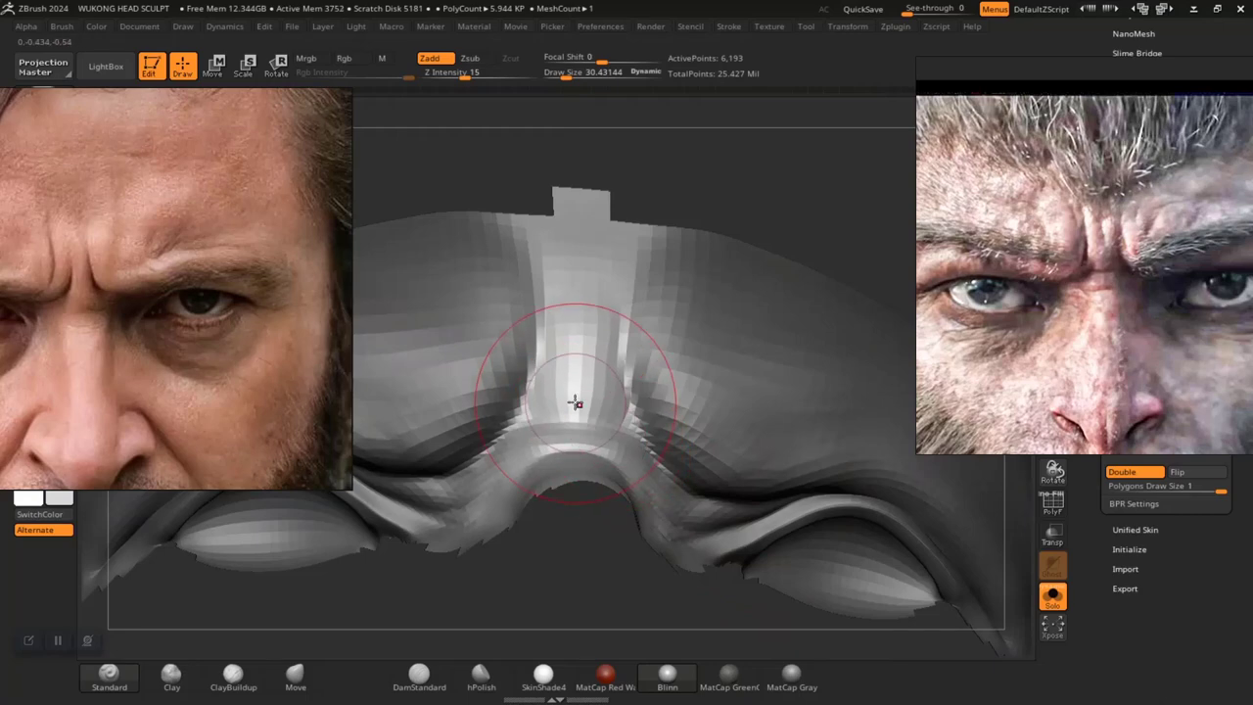
pyautogui.moveTo(727, 200)
pyautogui.mouseDown()
pyautogui.moveTo(759, 231)
pyautogui.moveTo(728, 238)
pyautogui.mouseUp()
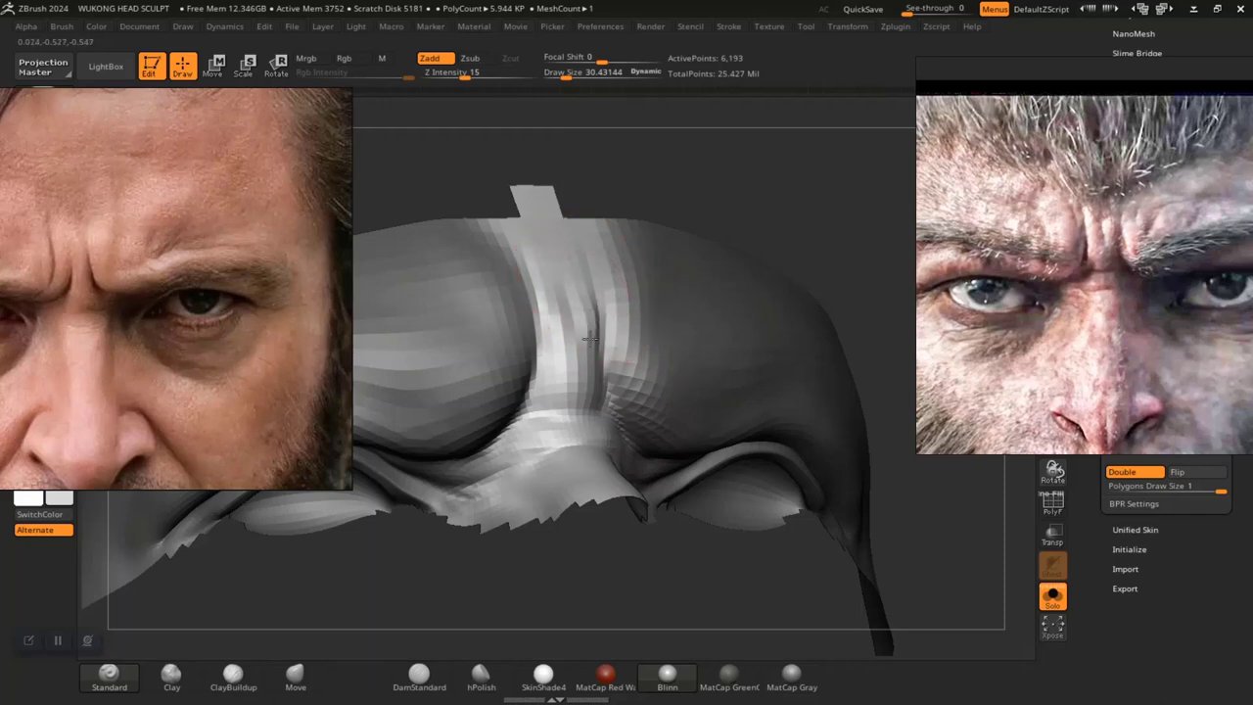
pyautogui.hotkey('ctrl', 'z')
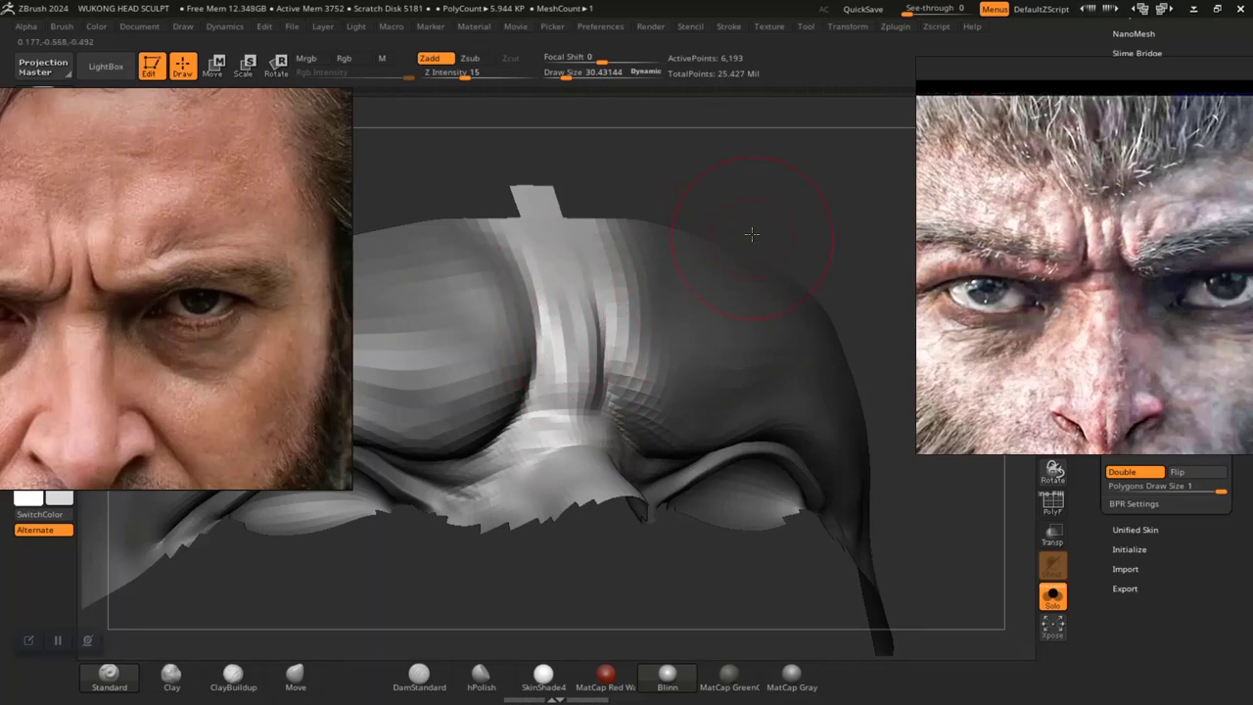
# Raise the mesh one subdivision level and build up the side edges of the central ridge with the Standard brush
pyautogui.moveTo(752, 233)
pyautogui.mouseDown()
pyautogui.moveTo(774, 210)
pyautogui.moveTo(761, 244)
pyautogui.moveTo(784, 343)
pyautogui.moveTo(797, 341)
pyautogui.moveTo(775, 292)
pyautogui.moveTo(771, 303)
pyautogui.mouseUp()
pyautogui.moveTo(764, 245)
pyautogui.keyDown('alt'); pyautogui.mouseDown()
pyautogui.moveTo(730, 339)
pyautogui.moveTo(789, 280)
pyautogui.moveTo(783, 358)
pyautogui.moveTo(692, 496)
pyautogui.moveTo(753, 578)
pyautogui.mouseUp(); pyautogui.keyUp('alt')
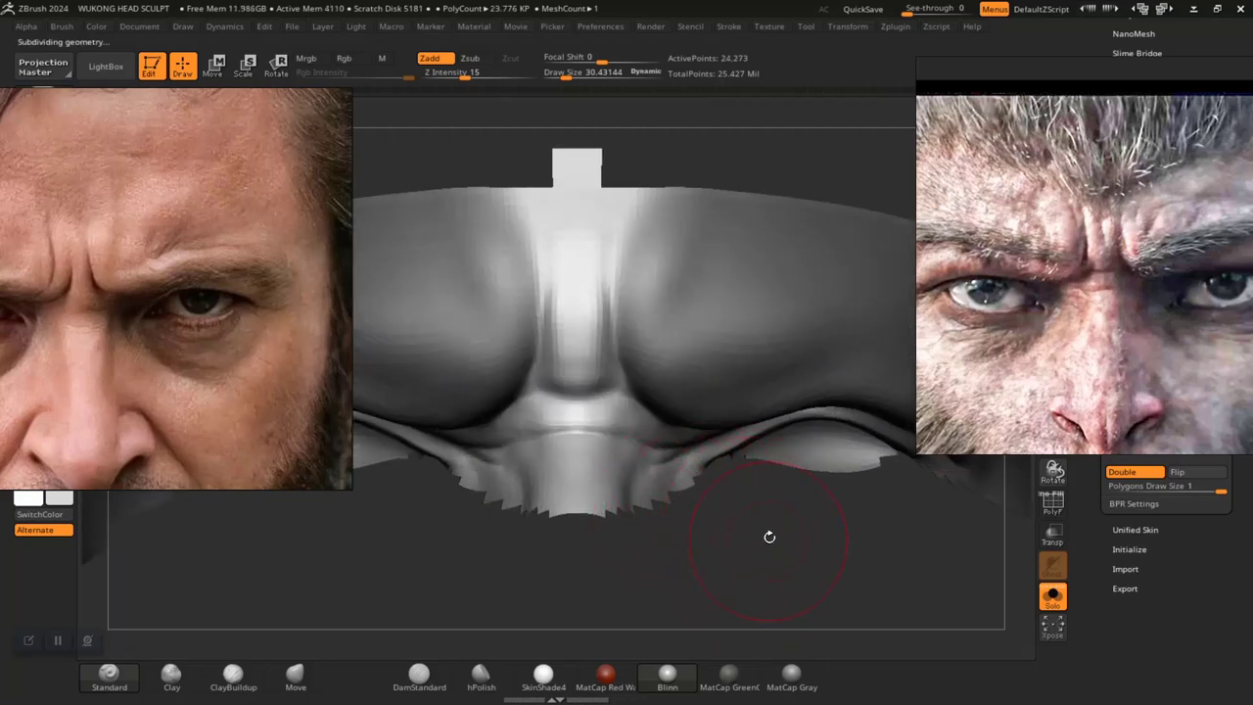
pyautogui.keyDown('alt'); pyautogui.moveTo(769, 537); pyautogui.dragTo(819, 633); pyautogui.keyUp('alt')
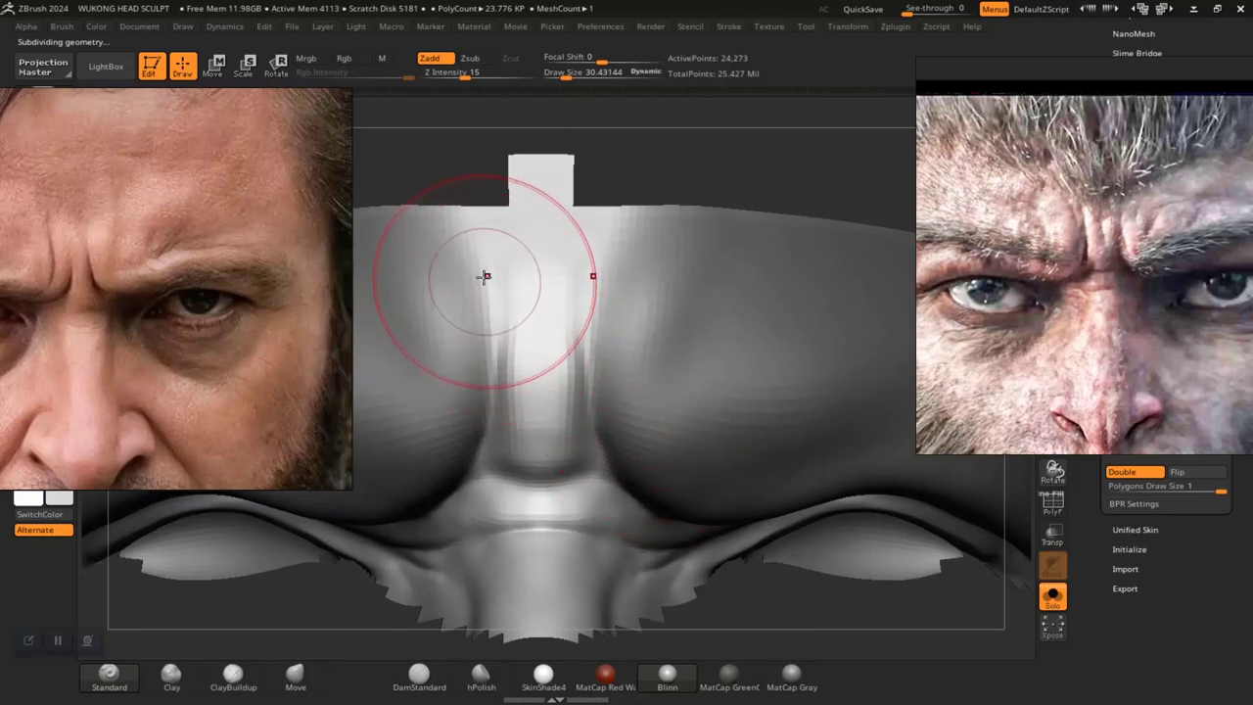
pyautogui.moveTo(499, 347); pyautogui.dragTo(503, 352)
pyautogui.hotkey('ctrl', 'z')
pyautogui.moveTo(489, 294); pyautogui.dragTo(498, 355)
pyautogui.hotkey('ctrl', 'z')
pyautogui.moveTo(476, 293); pyautogui.dragTo(498, 391)
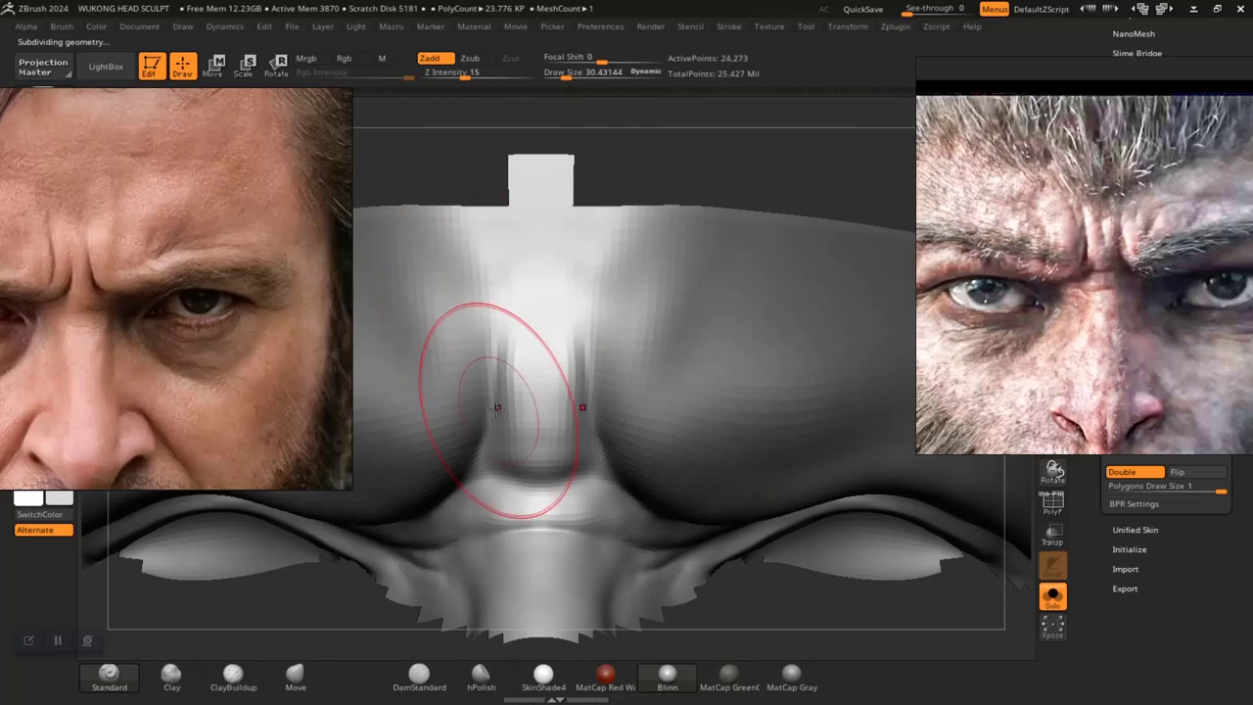
pyautogui.moveTo(750, 173)
pyautogui.mouseDown()
pyautogui.moveTo(770, 151)
pyautogui.moveTo(714, 246)
pyautogui.moveTo(759, 221)
pyautogui.moveTo(762, 257)
pyautogui.mouseUp()
pyautogui.moveTo(770, 193)
pyautogui.mouseDown()
pyautogui.moveTo(780, 140)
pyautogui.moveTo(792, 147)
pyautogui.mouseUp()
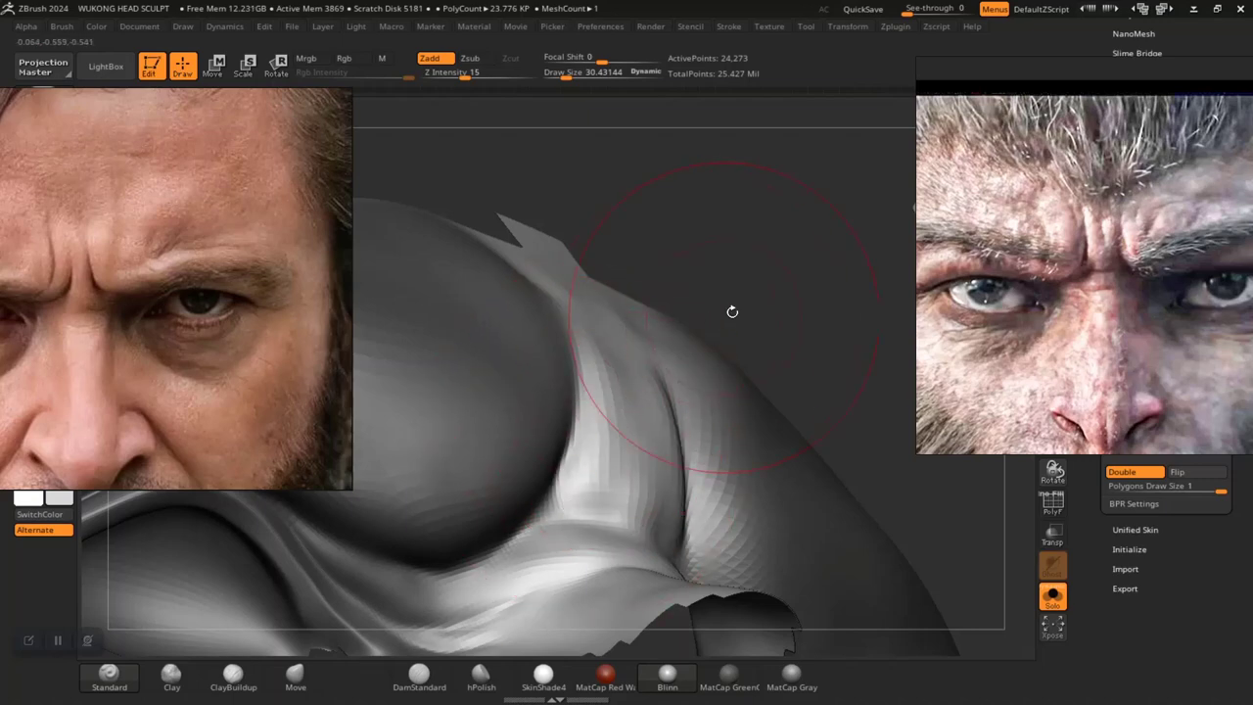
pyautogui.moveTo(733, 310)
pyautogui.mouseDown()
pyautogui.moveTo(748, 244)
pyautogui.moveTo(676, 411)
pyautogui.mouseUp()
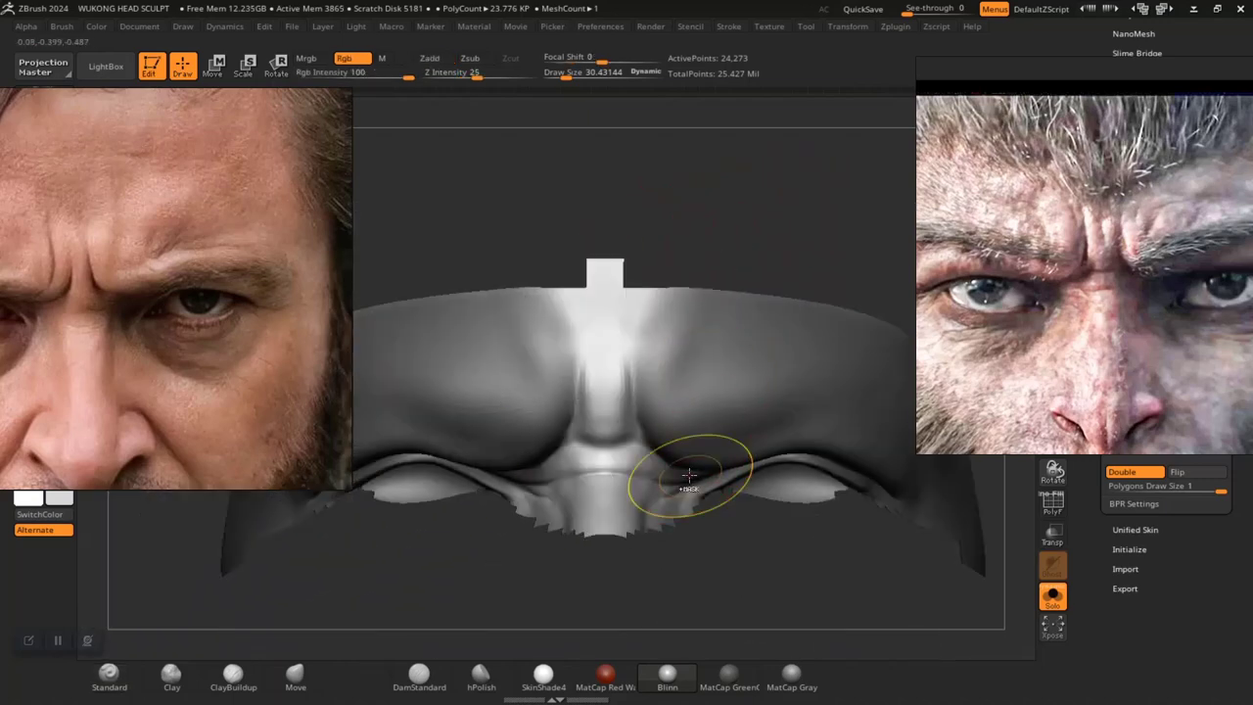
# Invert the mask onto the central ridge, reshape the inner ends of the brow folds with the Move brush and clear the mask
pyautogui.keyDown('alt'); pyautogui.moveTo(741, 566); pyautogui.dragTo(744, 629); pyautogui.keyUp('alt')
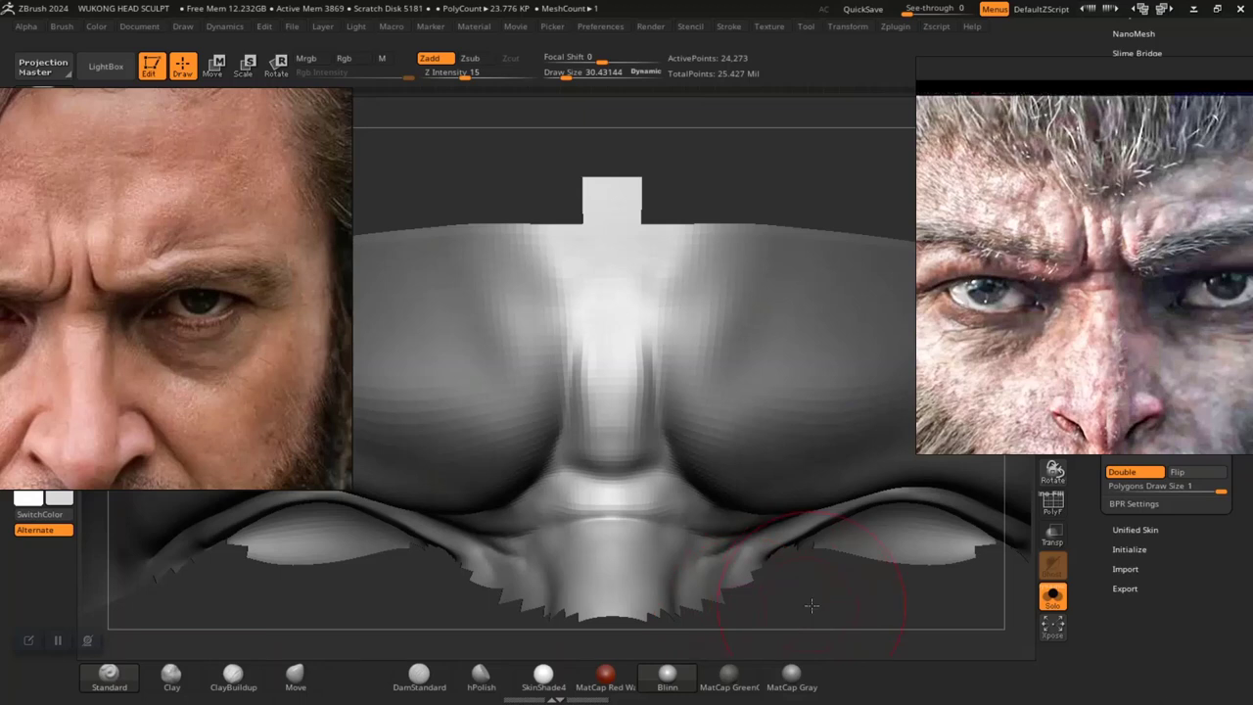
pyautogui.keyDown('alt'); pyautogui.moveTo(811, 605); pyautogui.dragTo(805, 590); pyautogui.keyUp('alt')
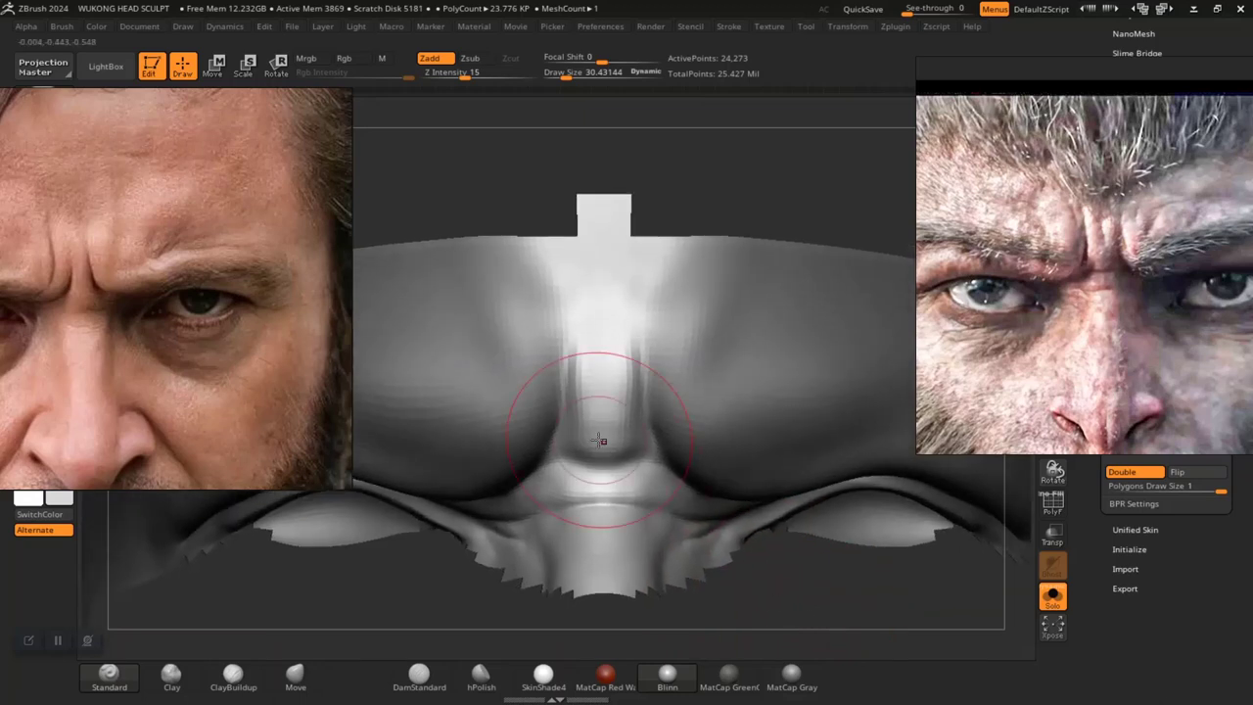
pyautogui.keyDown('ctrl'); pyautogui.click(764, 183); pyautogui.keyUp('ctrl')
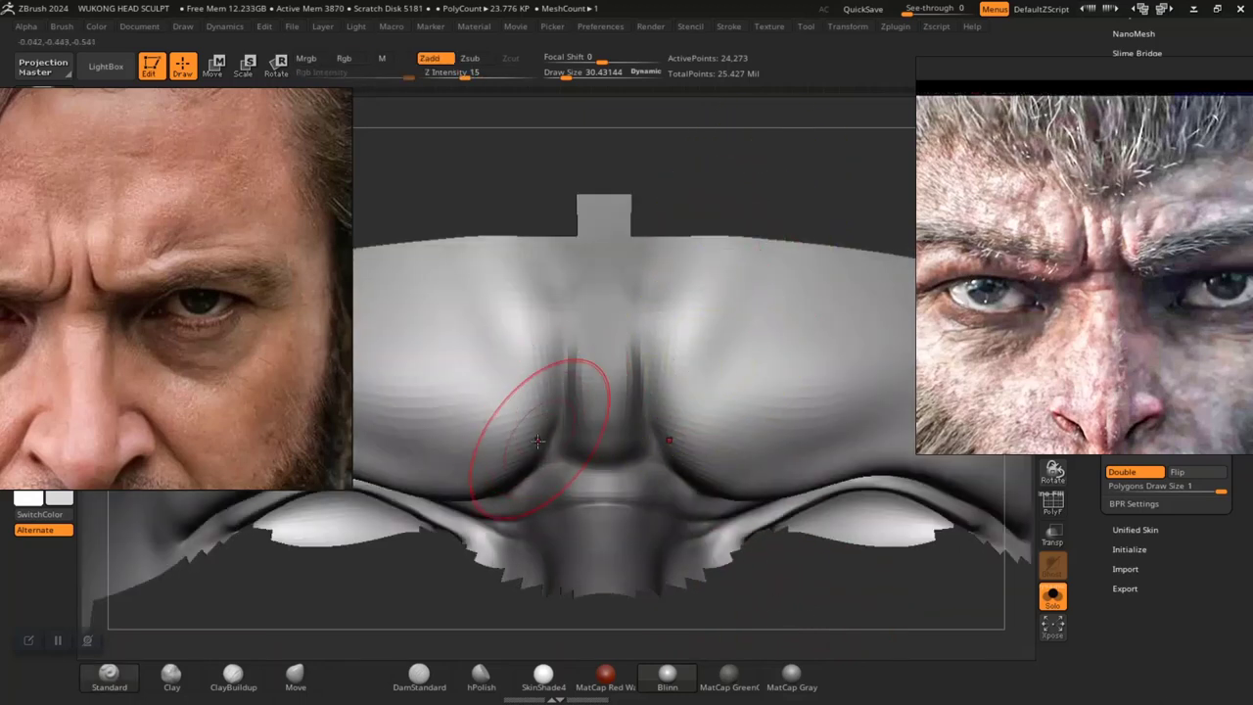
pyautogui.click(306, 682)
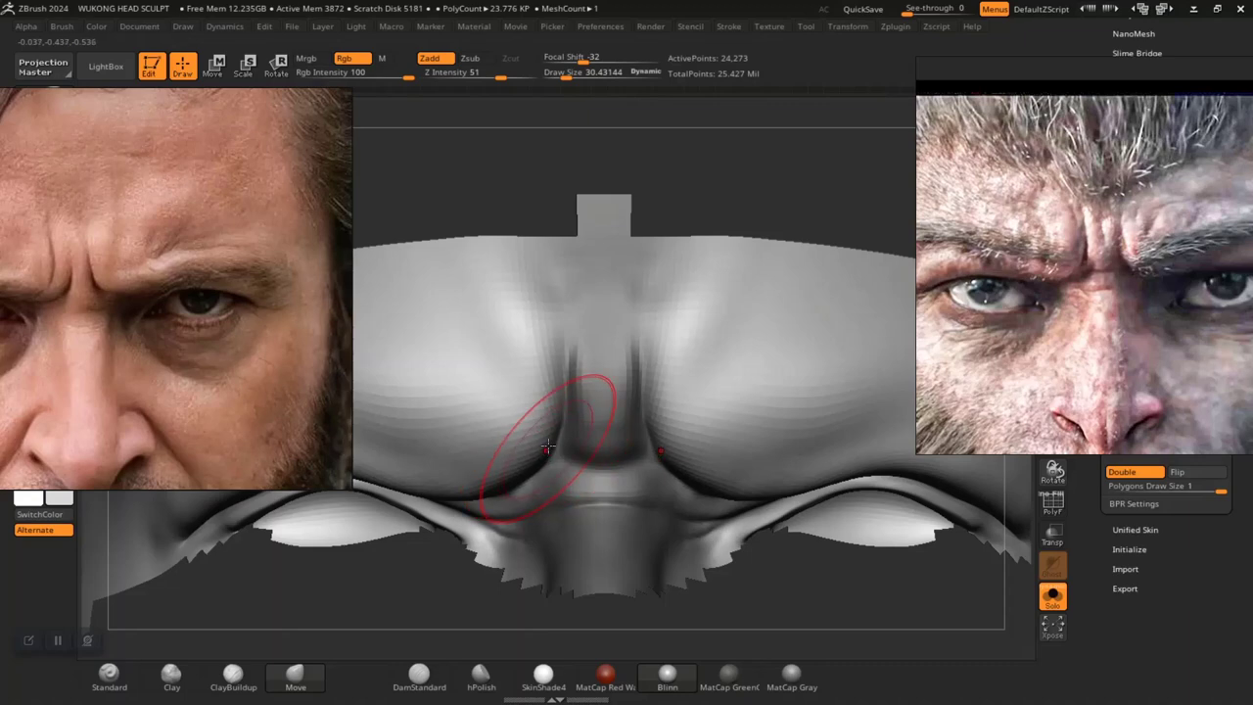
pyautogui.keyDown('ctrl'); pyautogui.moveTo(760, 187); pyautogui.dragTo(725, 208, button='right'); pyautogui.keyUp('ctrl')
pyautogui.keyDown('ctrl'); pyautogui.moveTo(724, 207); pyautogui.dragTo(751, 292); pyautogui.keyUp('ctrl')
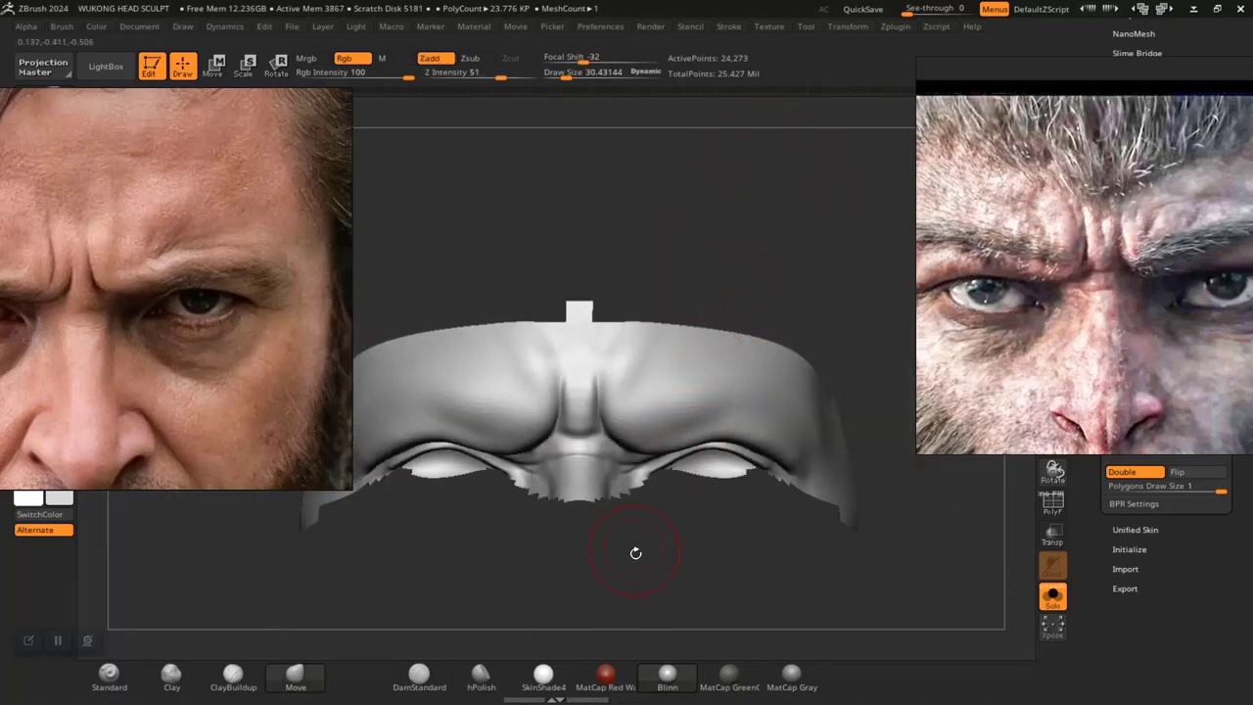
pyautogui.scroll(3, 662, 582)
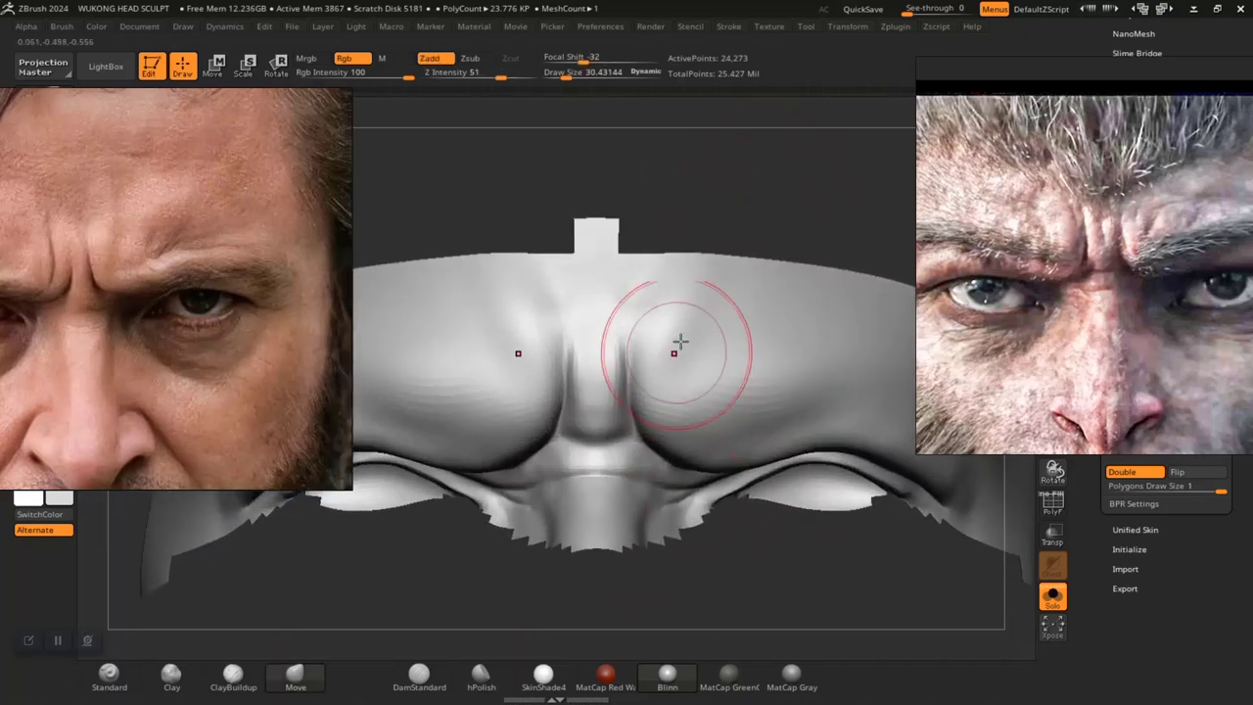
# Carve the crease under the lower end of the central brow ridge with the DamStandard brush at draw size about 9, undoing an unwanted stroke
pyautogui.keyDown('ctrl'); pyautogui.click(759, 199); pyautogui.keyUp('ctrl')
pyautogui.moveTo(741, 186); pyautogui.dragTo(723, 324, button='right')
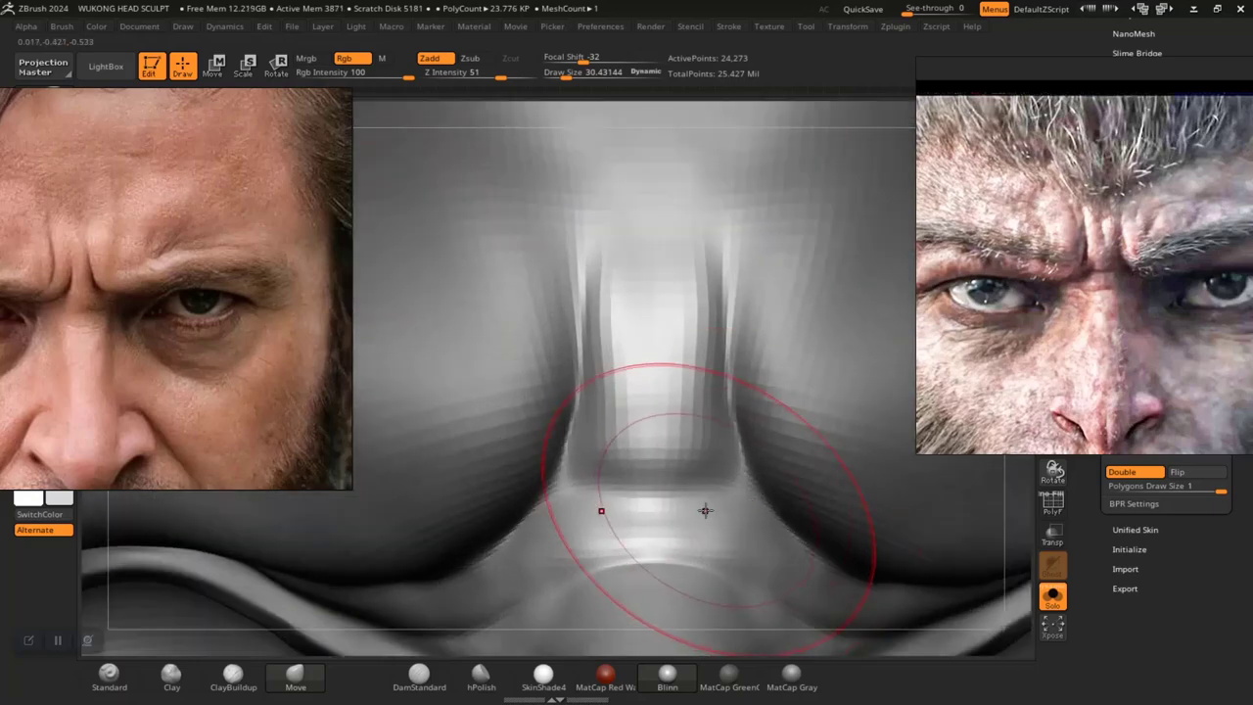
pyautogui.click(415, 687)
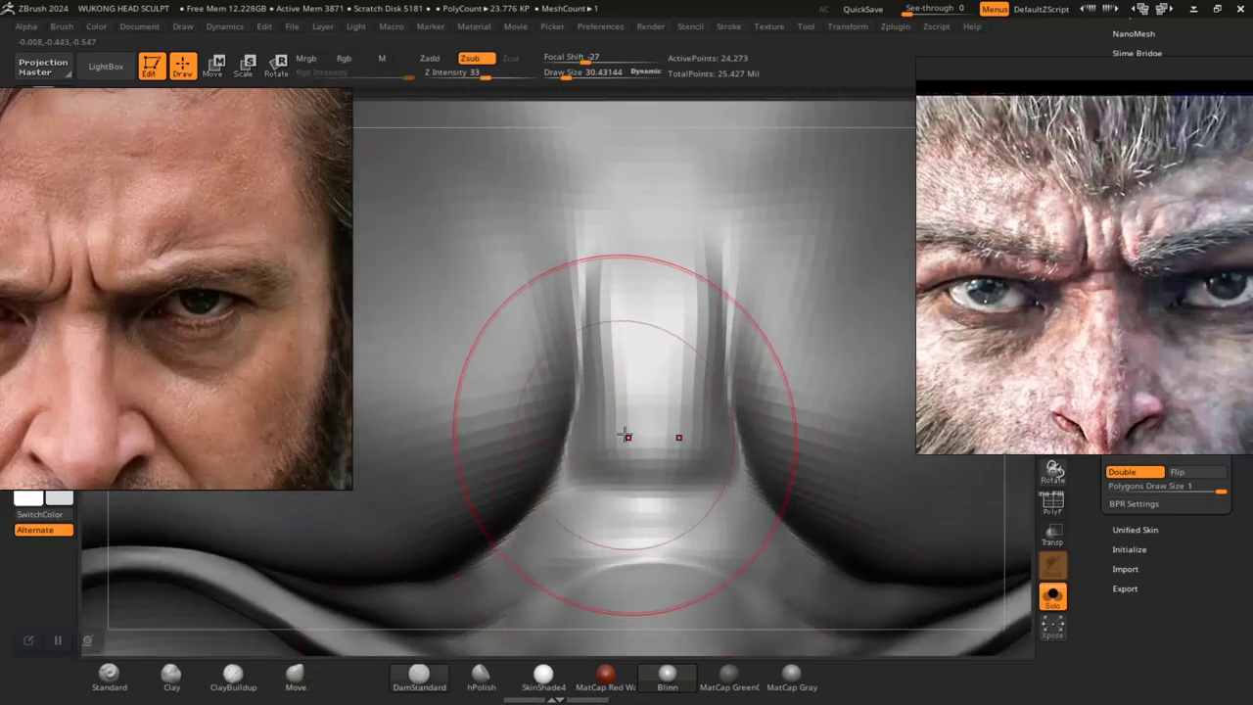
pyautogui.press('space')
pyautogui.moveTo(685, 434); pyautogui.dragTo(607, 435)
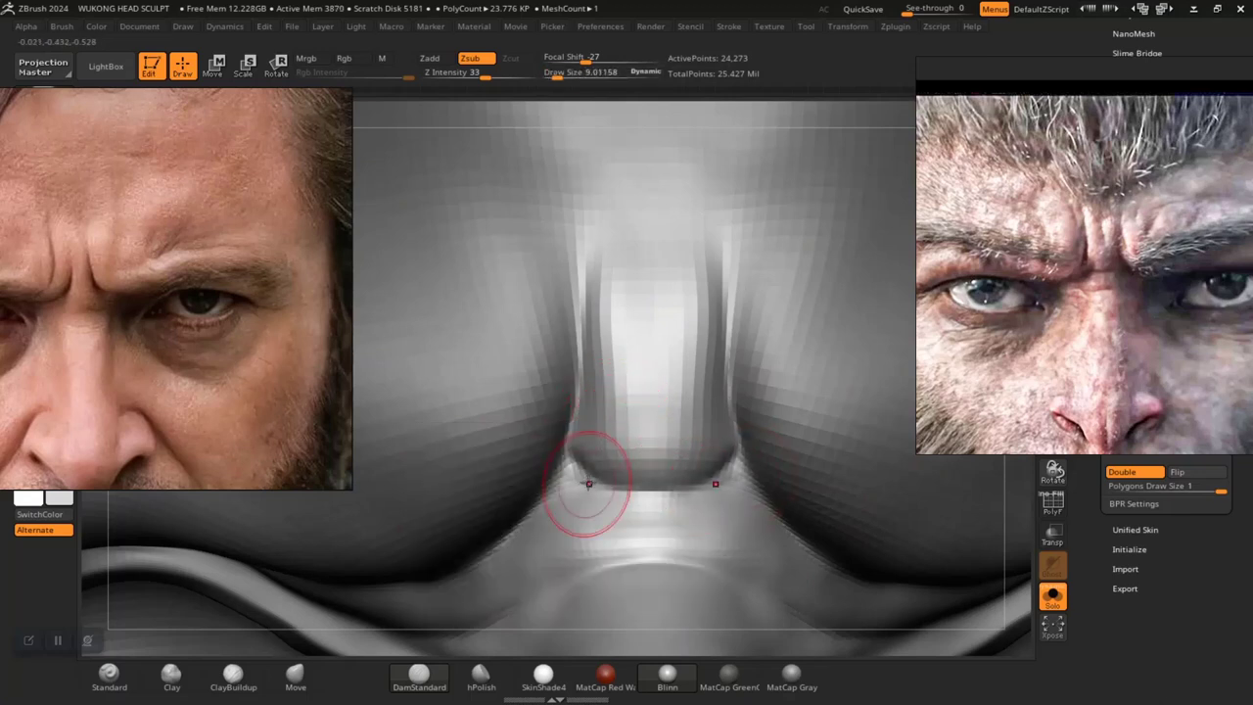
pyautogui.moveTo(594, 481); pyautogui.dragTo(571, 448)
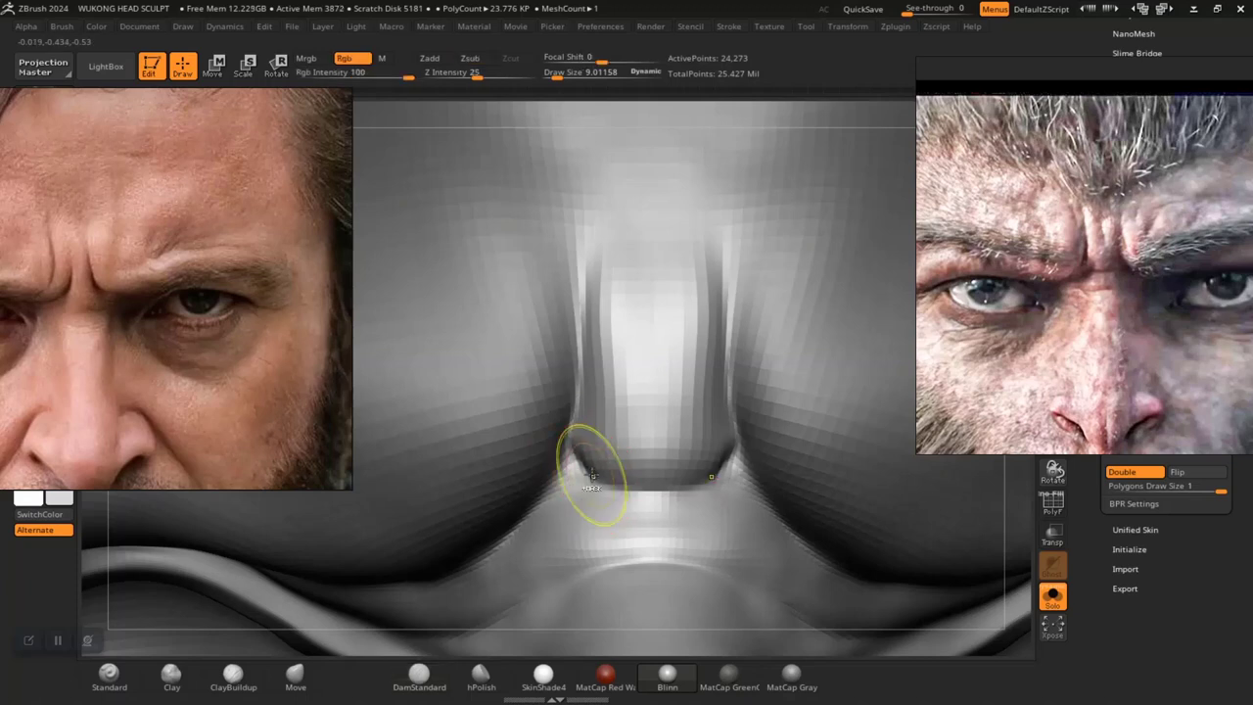
pyautogui.hotkey('ctrl', 'z')
pyautogui.moveTo(677, 489); pyautogui.dragTo(582, 475)
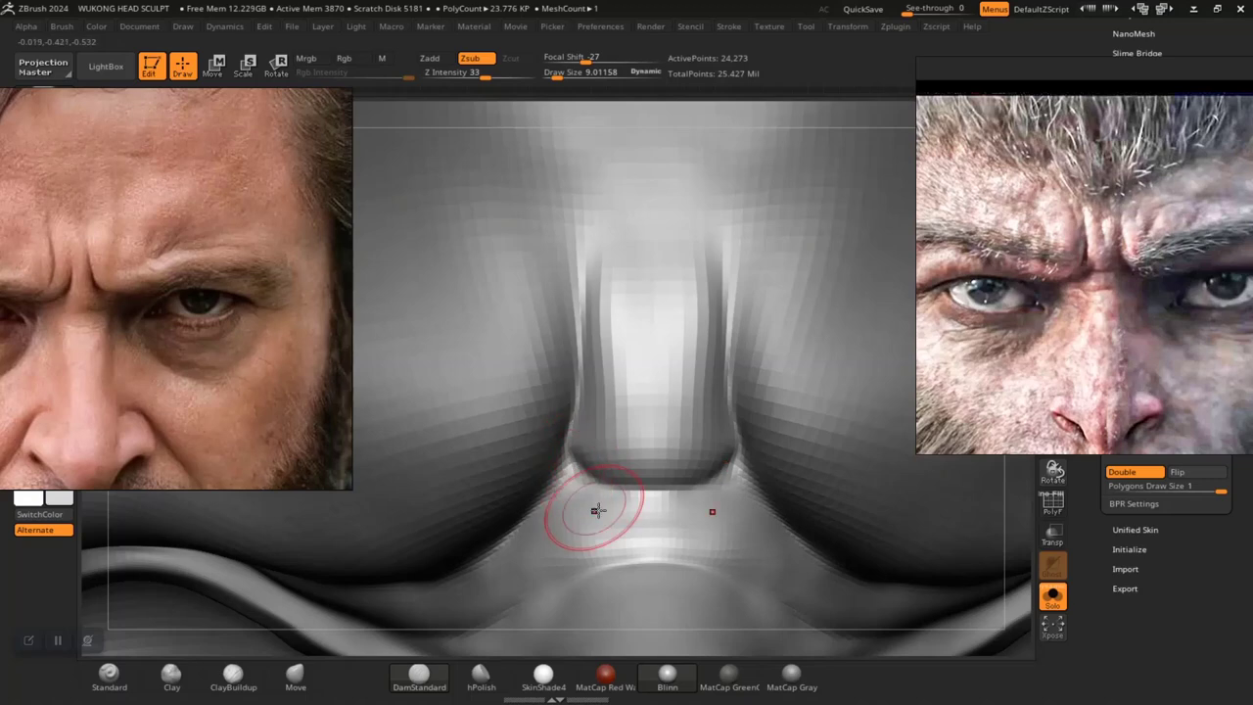
# Build up the lower end of the central ridge with the Clay brush at draw size about 13.5 and smooth its surface
pyautogui.click(171, 678)
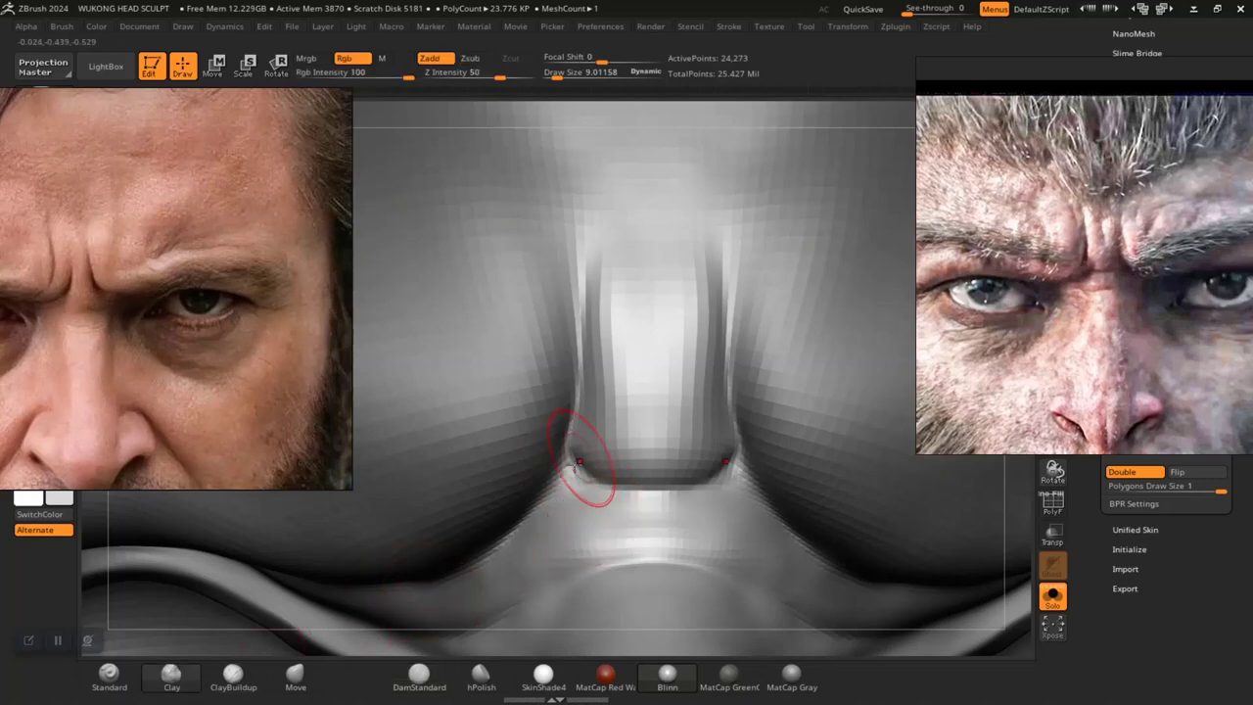
pyautogui.press('f')
pyautogui.moveTo(749, 541)
pyautogui.mouseDown()
pyautogui.moveTo(735, 598)
pyautogui.moveTo(708, 582)
pyautogui.moveTo(761, 543)
pyautogui.mouseUp()
pyautogui.moveTo(761, 543)
pyautogui.mouseDown(button='right')
pyautogui.moveTo(742, 545)
pyautogui.moveTo(769, 495)
pyautogui.moveTo(833, 495)
pyautogui.moveTo(822, 637)
pyautogui.mouseUp(button='right')
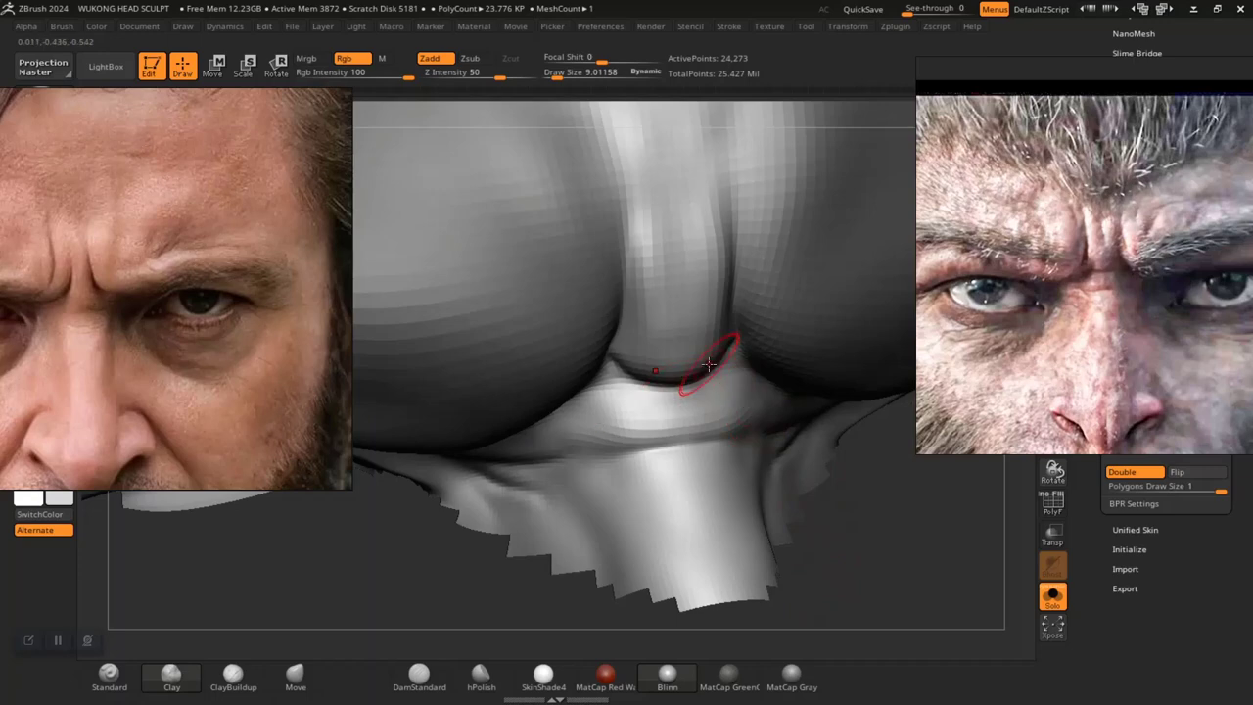
pyautogui.moveTo(708, 364); pyautogui.dragTo(680, 338, button='right')
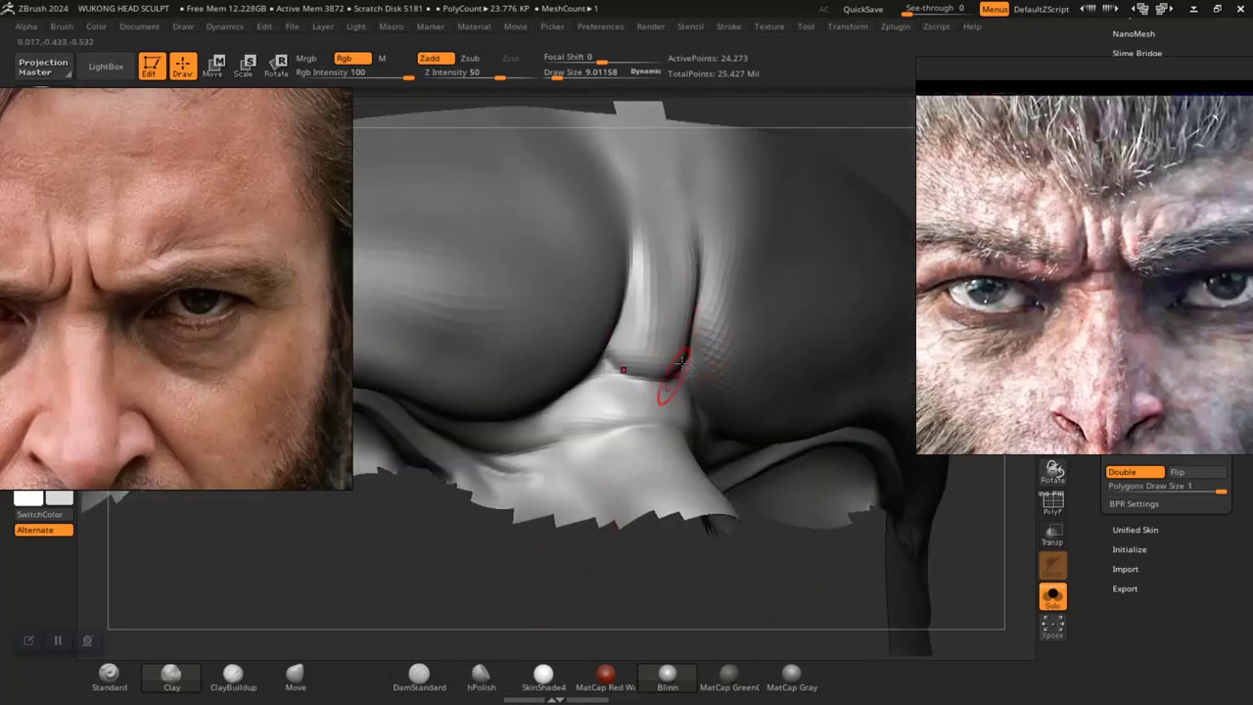
pyautogui.press('space')
pyautogui.moveTo(685, 358)
pyautogui.mouseDown()
pyautogui.moveTo(653, 357)
pyautogui.moveTo(664, 364)
pyautogui.mouseUp()
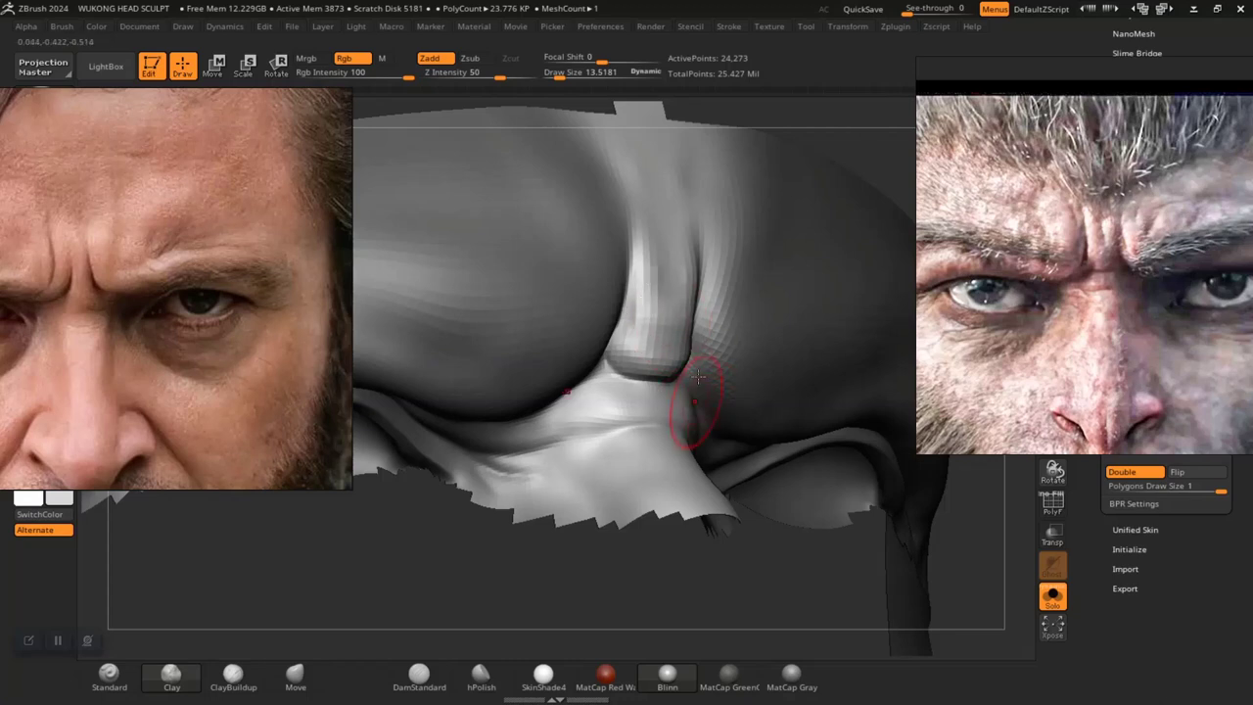
pyautogui.moveTo(676, 309)
pyautogui.keyDown('shift'); pyautogui.mouseDown()
pyautogui.moveTo(648, 279)
pyautogui.moveTo(672, 315)
pyautogui.mouseUp(); pyautogui.keyUp('shift')
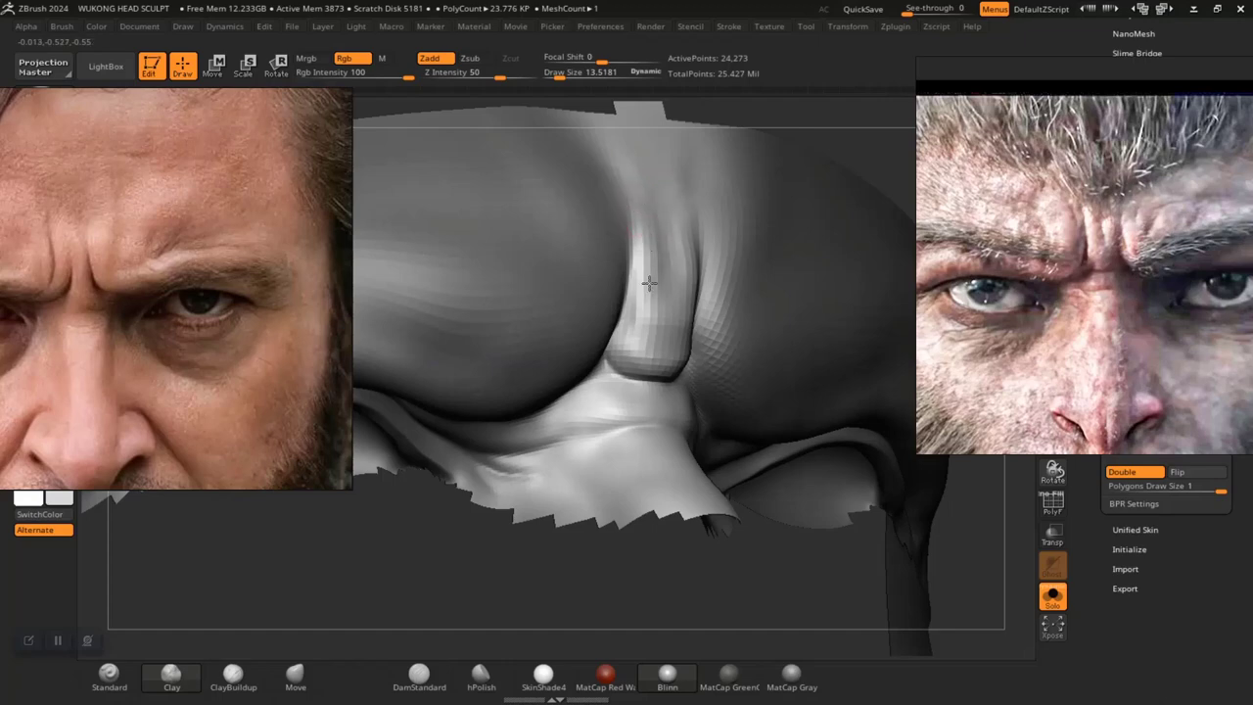
# Add volume along the upper sides of the central ridge with the Clay brush and smooth the strokes into the surface
pyautogui.moveTo(781, 582)
pyautogui.keyDown('alt'); pyautogui.mouseDown()
pyautogui.moveTo(660, 503)
pyautogui.moveTo(666, 556)
pyautogui.mouseUp(); pyautogui.keyUp('alt')
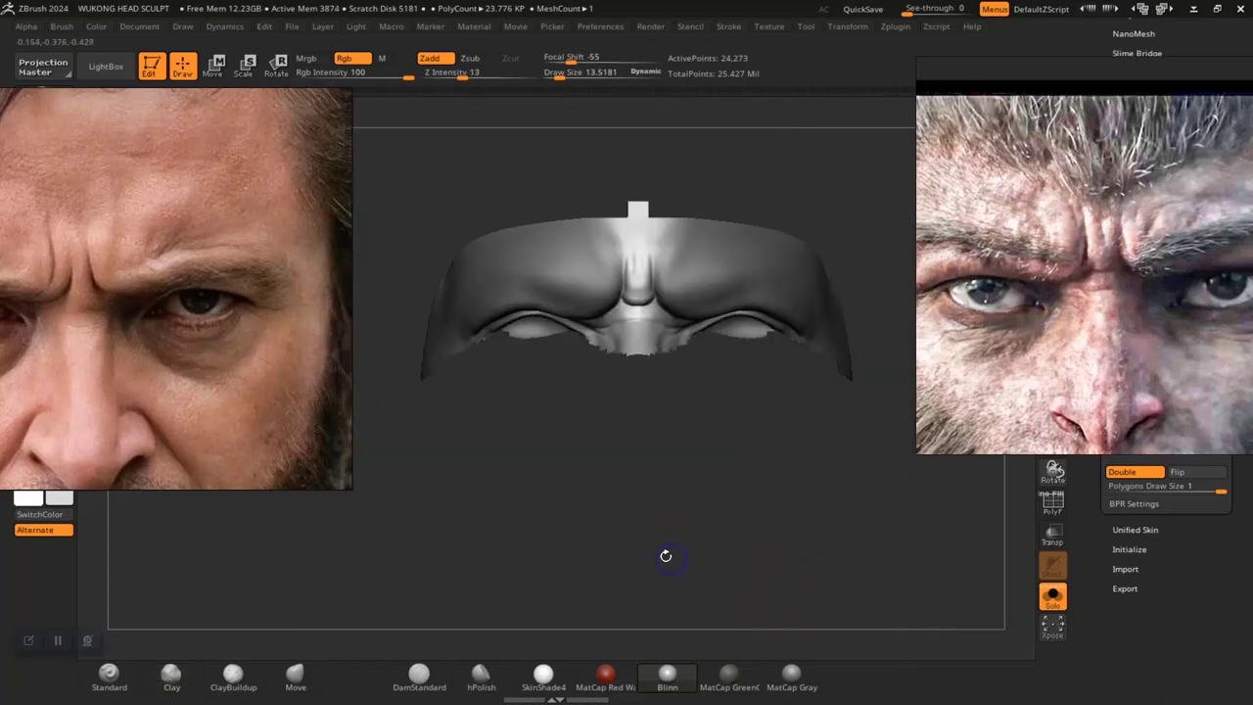
pyautogui.moveTo(663, 479)
pyautogui.mouseDown()
pyautogui.moveTo(803, 613)
pyautogui.moveTo(849, 618)
pyautogui.moveTo(805, 550)
pyautogui.mouseUp()
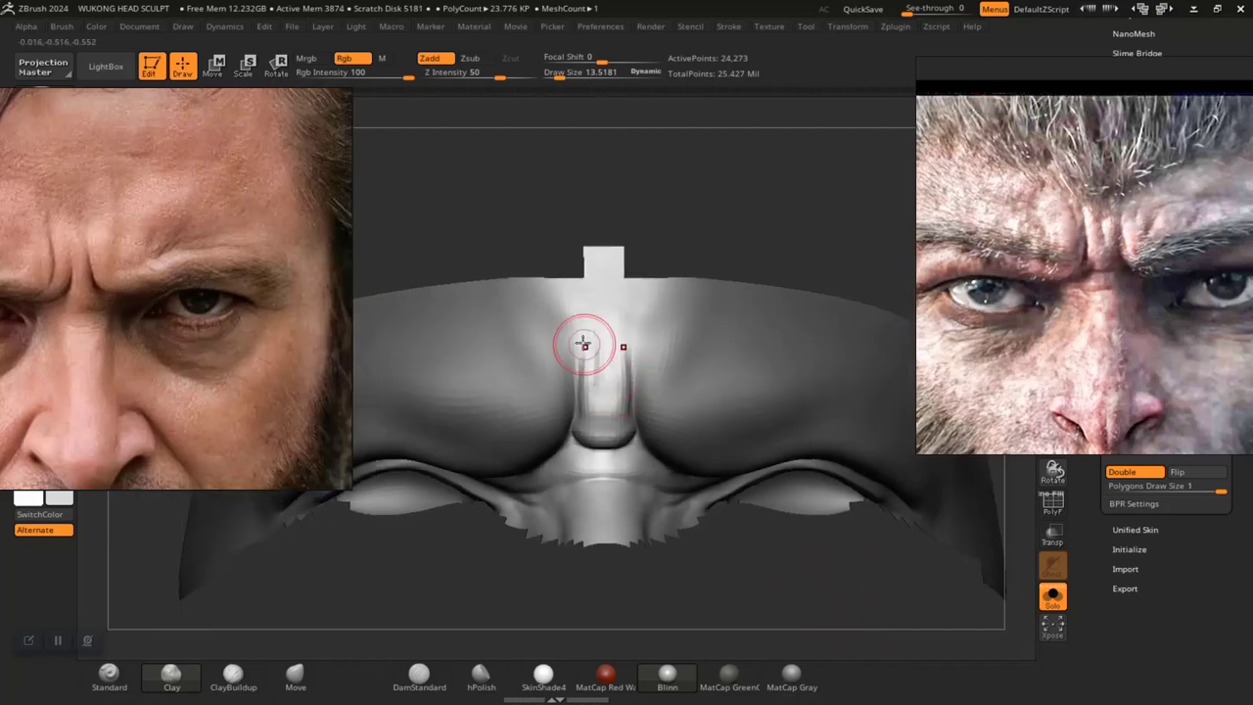
pyautogui.moveTo(572, 328); pyautogui.dragTo(580, 393)
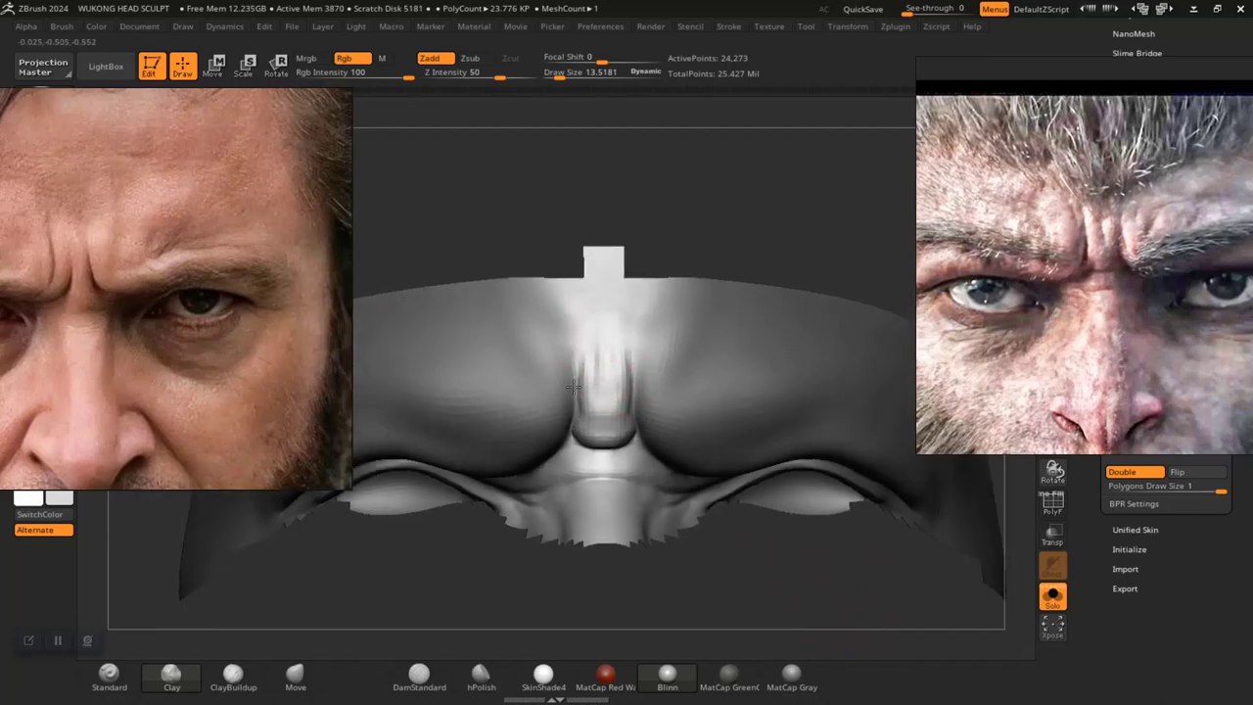
pyautogui.moveTo(598, 331)
pyautogui.keyDown('shift'); pyautogui.mouseDown()
pyautogui.moveTo(609, 441)
pyautogui.moveTo(594, 416)
pyautogui.mouseUp(); pyautogui.keyUp('shift')
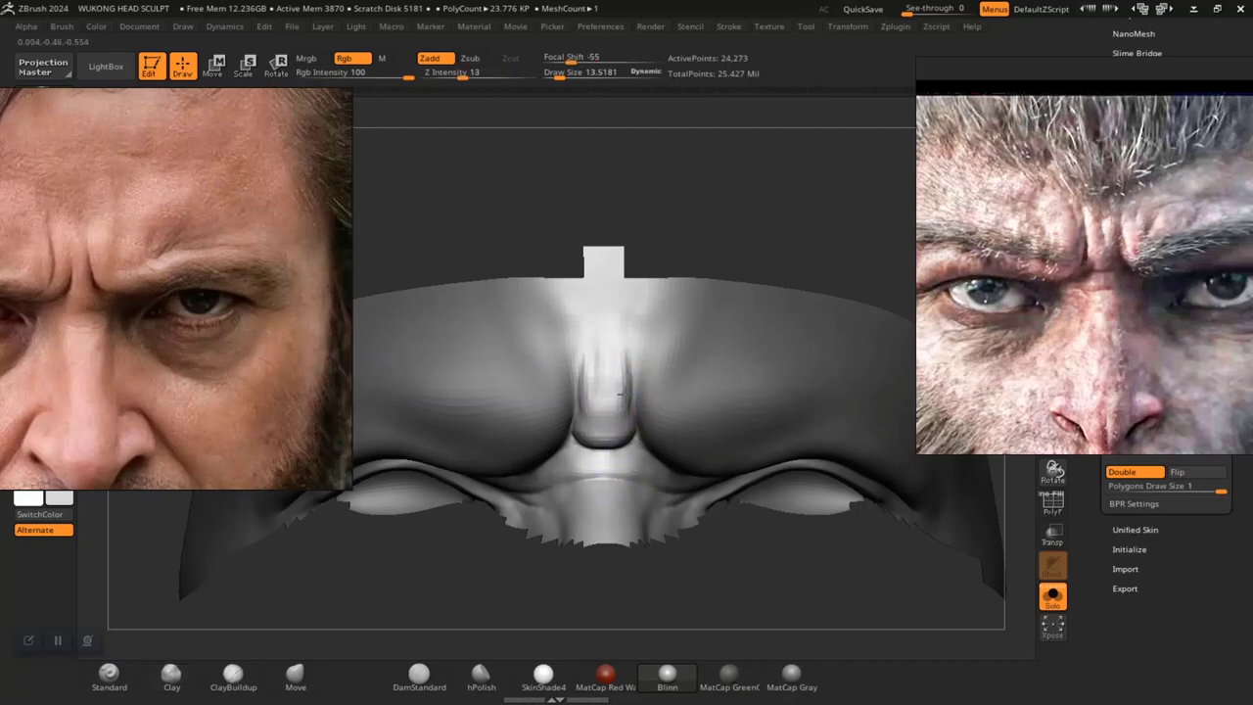
# Carve a shallow vertical groove down the middle of the central ridge with the DamStandard brush
pyautogui.click(419, 675)
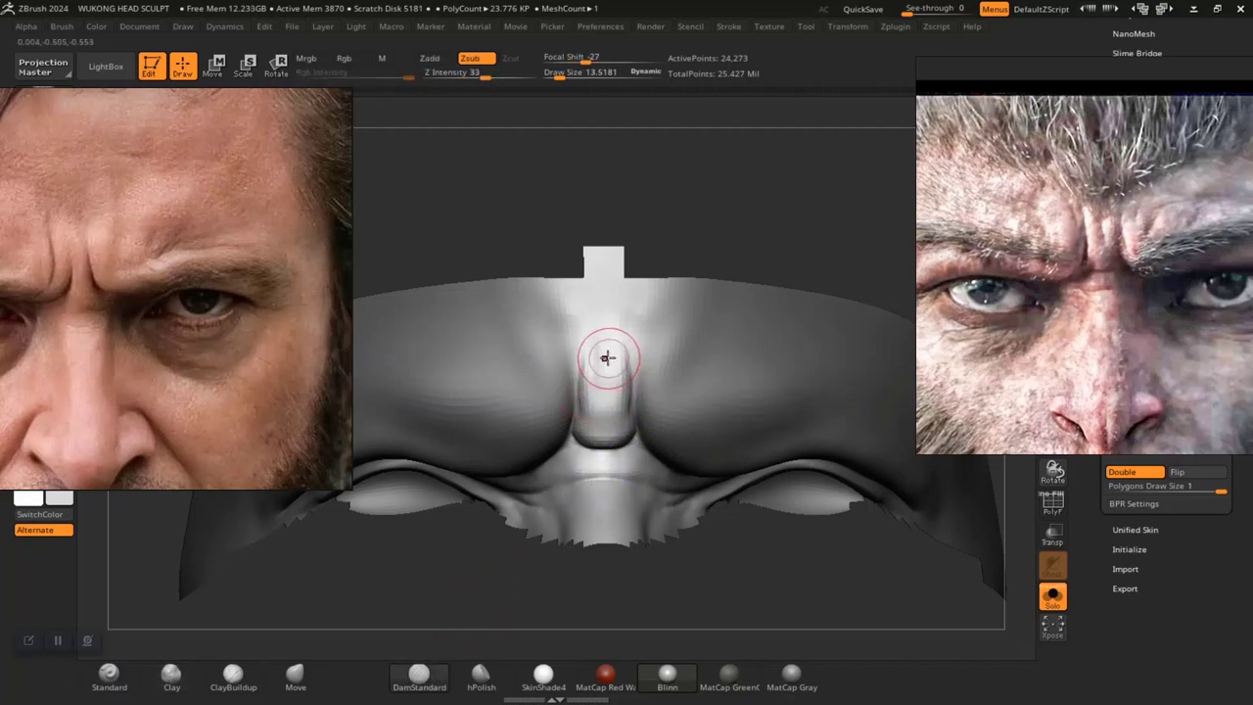
pyautogui.moveTo(607, 359); pyautogui.dragTo(605, 362)
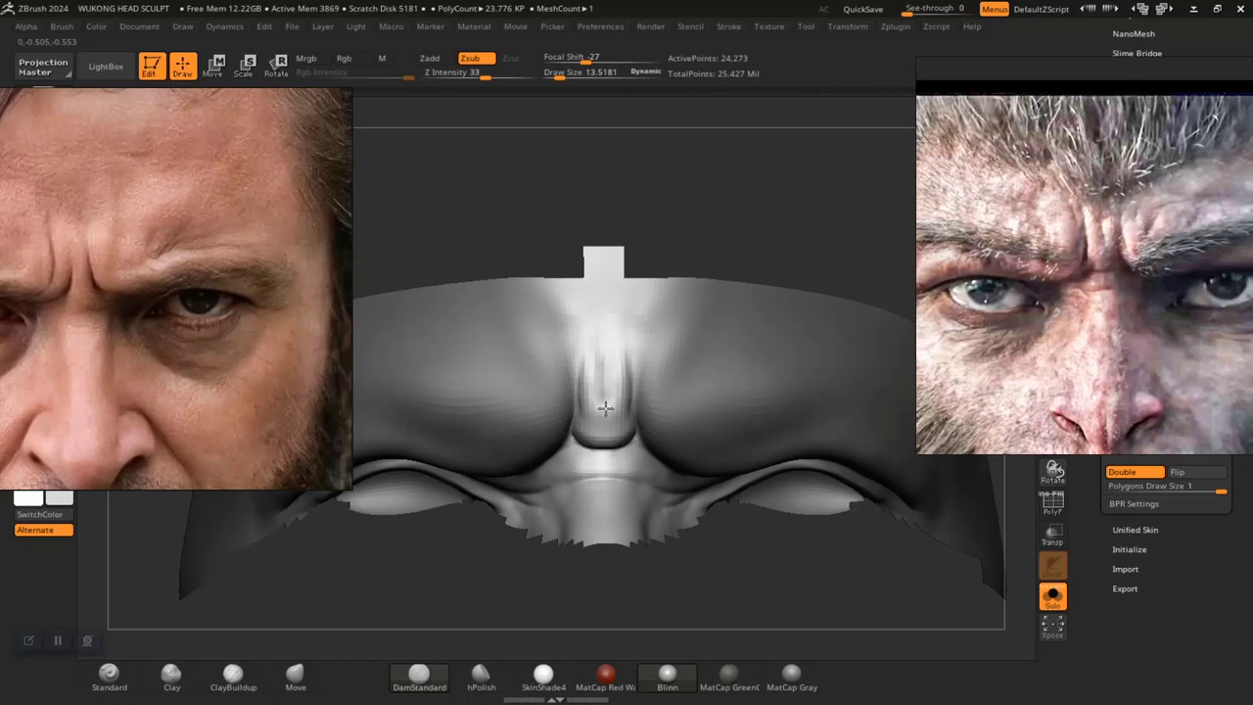
pyautogui.moveTo(606, 411); pyautogui.dragTo(624, 347)
# Unhide the rest of the head and check the frown on the full face, toggling back to the isolated brow area for comparison
pyautogui.keyDown('alt'); pyautogui.moveTo(720, 570); pyautogui.dragTo(725, 364); pyautogui.keyUp('alt')
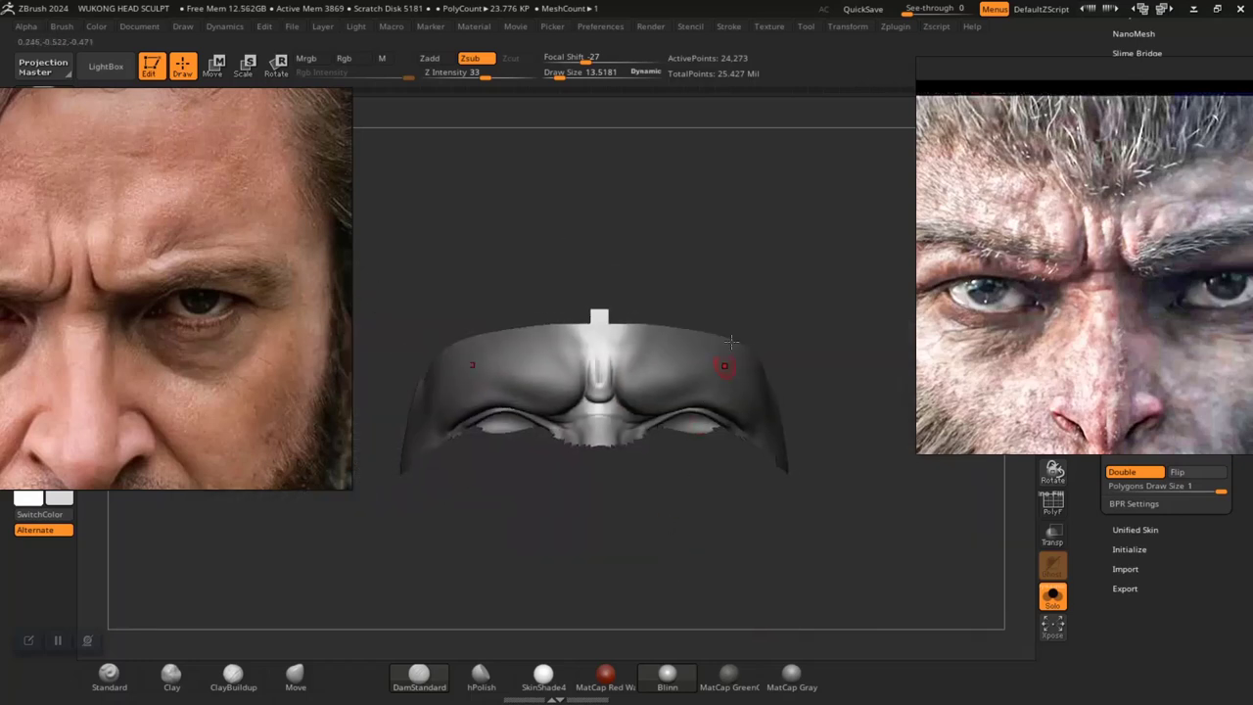
pyautogui.keyDown('ctrl'); pyautogui.keyDown('shift'); pyautogui.click(843, 531); pyautogui.keyUp('shift'); pyautogui.keyUp('ctrl')
pyautogui.keyDown('alt'); pyautogui.moveTo(868, 573); pyautogui.dragTo(854, 489); pyautogui.keyUp('alt')
pyautogui.moveTo(818, 528)
pyautogui.keyDown('ctrl'); pyautogui.mouseDown()
pyautogui.moveTo(832, 548)
pyautogui.moveTo(812, 516)
pyautogui.moveTo(816, 574)
pyautogui.mouseUp(); pyautogui.keyUp('ctrl')
pyautogui.moveTo(801, 568); pyautogui.dragTo(829, 563)
pyautogui.keyDown('alt'); pyautogui.moveTo(780, 461); pyautogui.dragTo(837, 609); pyautogui.keyUp('alt')
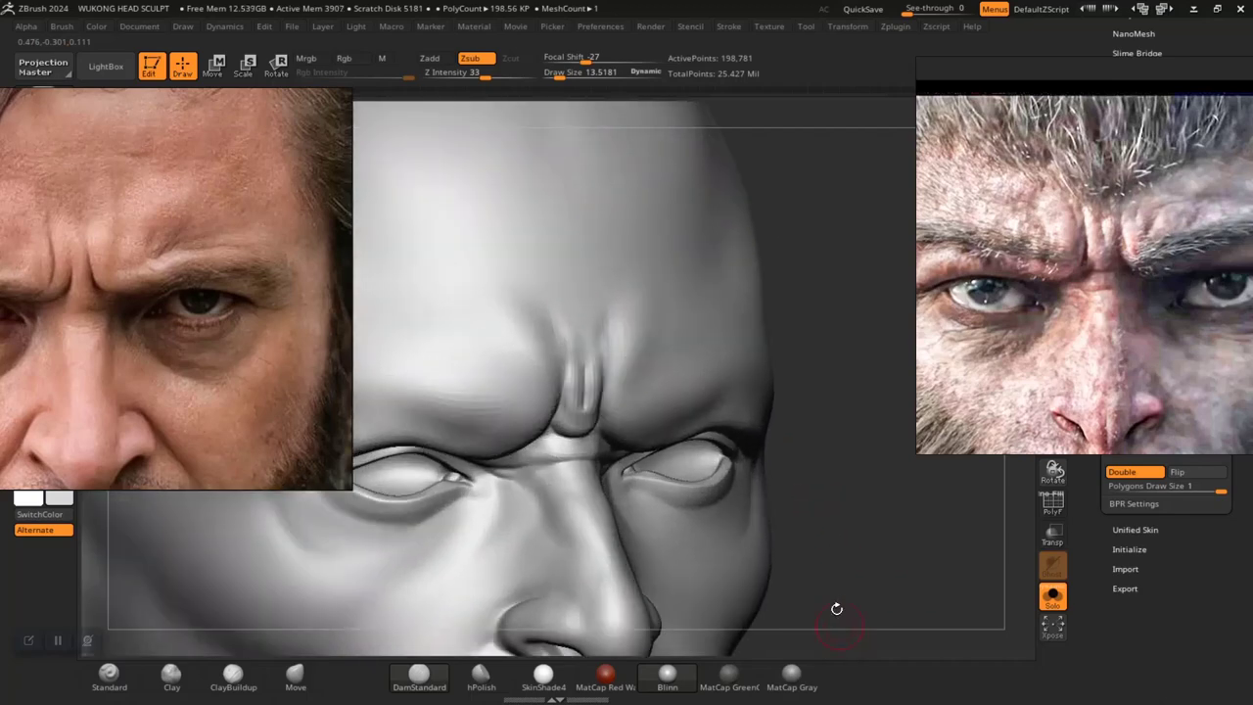
pyautogui.keyDown('ctrl'); pyautogui.keyDown('shift'); pyautogui.click(860, 526); pyautogui.keyUp('shift'); pyautogui.keyUp('ctrl')
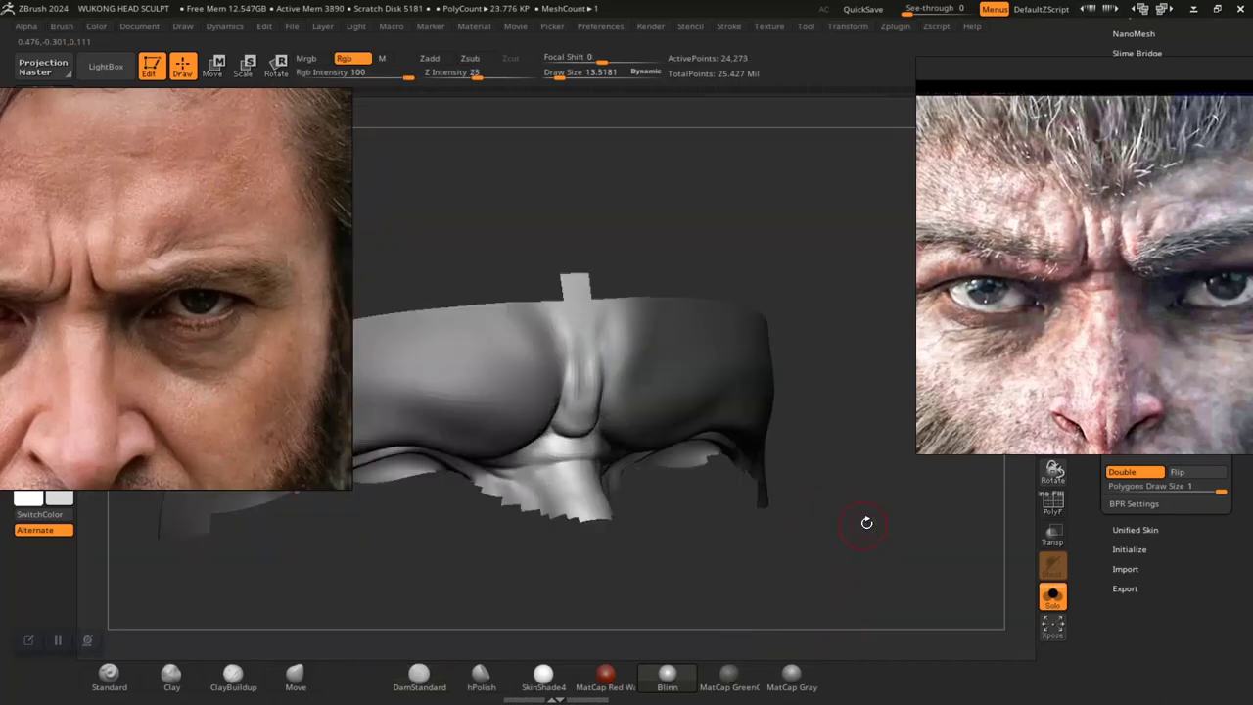
pyautogui.keyDown('alt'); pyautogui.moveTo(850, 529); pyautogui.dragTo(831, 383); pyautogui.keyUp('alt')
pyautogui.keyDown('ctrl'); pyautogui.keyDown('shift'); pyautogui.click(830, 384); pyautogui.keyUp('shift'); pyautogui.keyUp('ctrl')
pyautogui.keyDown('ctrl'); pyautogui.moveTo(806, 475); pyautogui.dragTo(800, 506); pyautogui.keyUp('ctrl')
pyautogui.moveTo(853, 539)
pyautogui.keyDown('alt'); pyautogui.mouseDown()
pyautogui.moveTo(850, 515)
pyautogui.moveTo(956, 658)
pyautogui.mouseUp(); pyautogui.keyUp('alt')
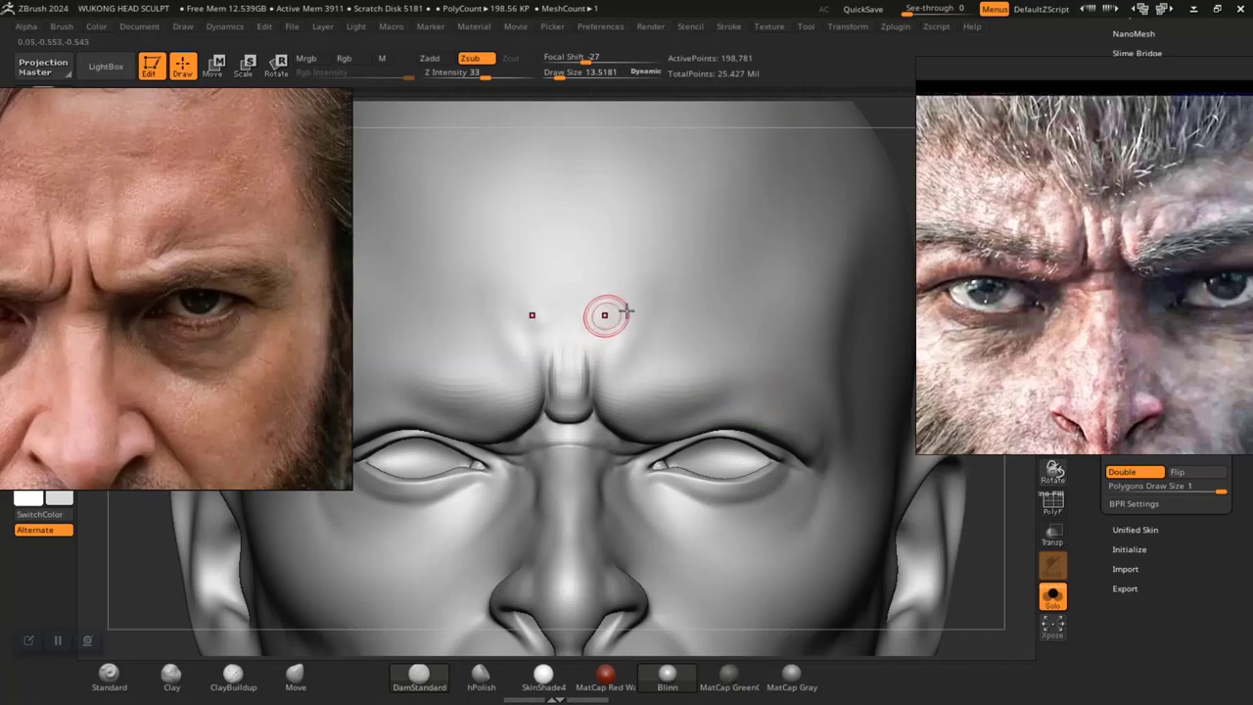
# Smooth the skin below the central ridge and deepen the crease at its base with the DamStandard brush
pyautogui.moveTo(995, 573)
pyautogui.mouseDown()
pyautogui.moveTo(882, 481)
pyautogui.moveTo(814, 481)
pyautogui.moveTo(774, 383)
pyautogui.moveTo(756, 385)
pyautogui.moveTo(839, 509)
pyautogui.moveTo(901, 530)
pyautogui.moveTo(878, 512)
pyautogui.moveTo(871, 475)
pyautogui.moveTo(861, 529)
pyautogui.mouseUp()
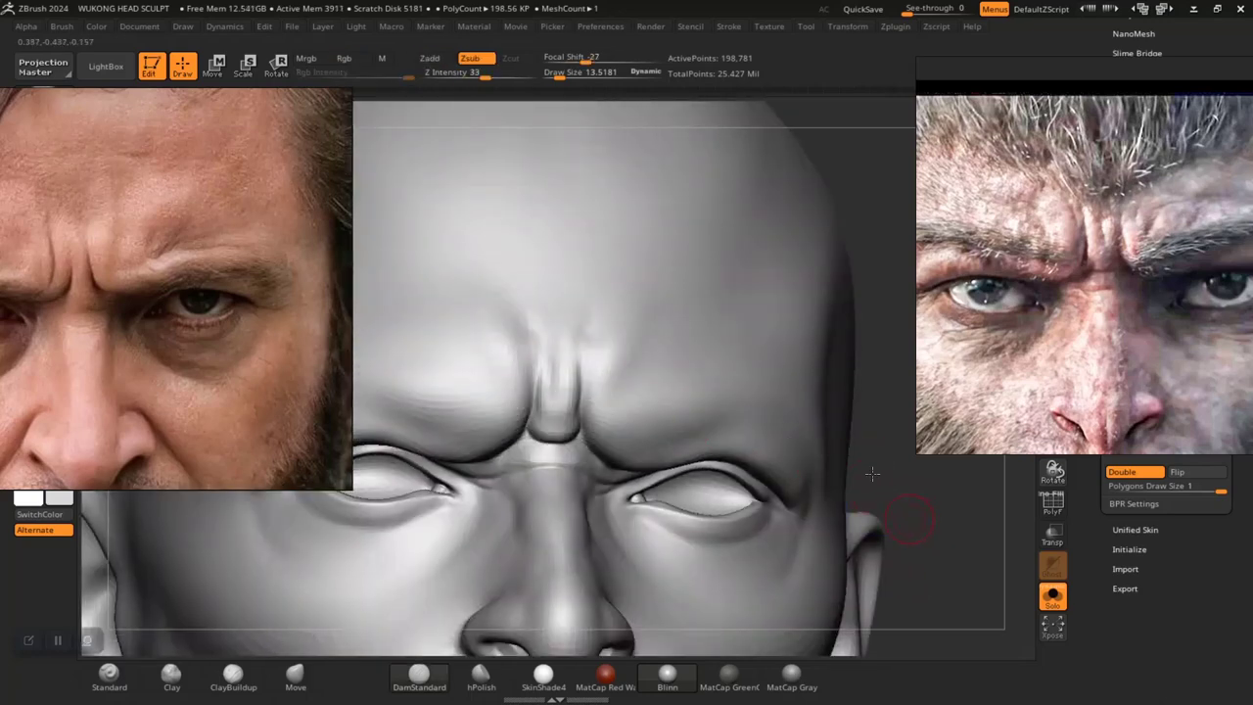
pyautogui.moveTo(873, 473)
pyautogui.mouseDown()
pyautogui.moveTo(823, 476)
pyautogui.moveTo(818, 507)
pyautogui.moveTo(826, 465)
pyautogui.moveTo(857, 538)
pyautogui.moveTo(920, 621)
pyautogui.mouseUp()
pyautogui.moveTo(1001, 631); pyautogui.dragTo(1038, 604)
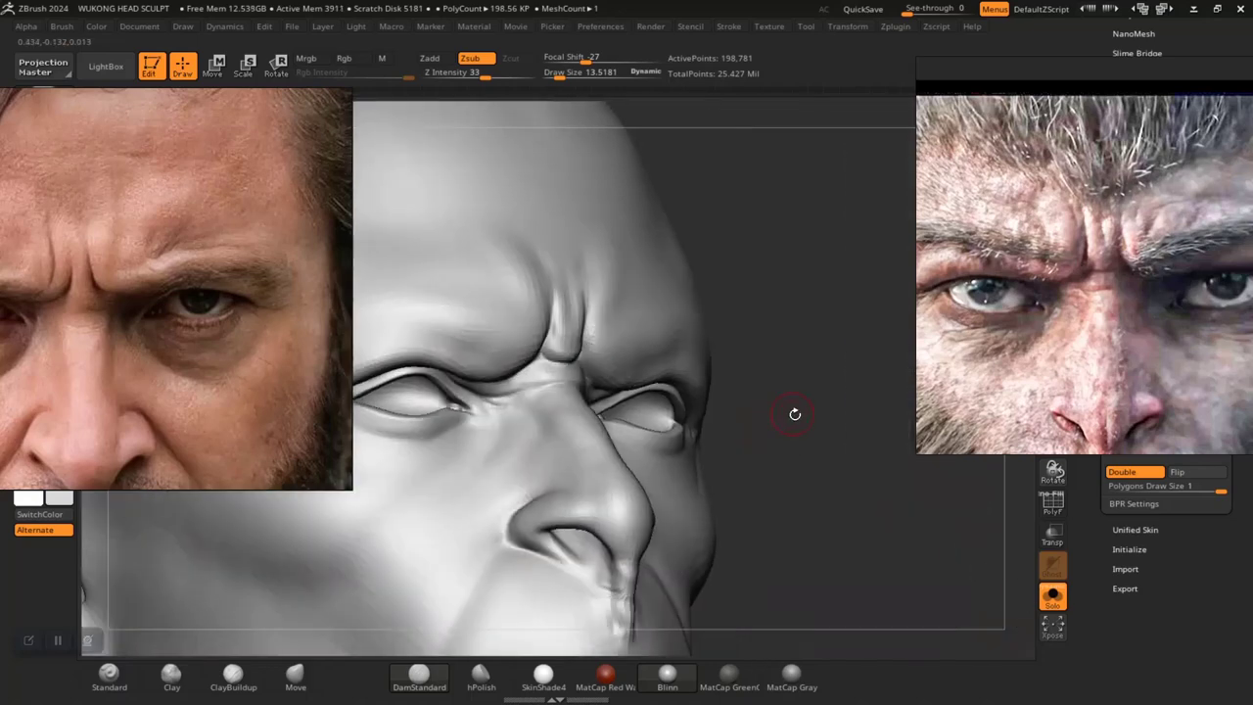
pyautogui.moveTo(795, 415); pyautogui.dragTo(730, 517)
pyautogui.keyDown('shift'); pyautogui.moveTo(471, 519); pyautogui.dragTo(492, 505); pyautogui.keyUp('shift')
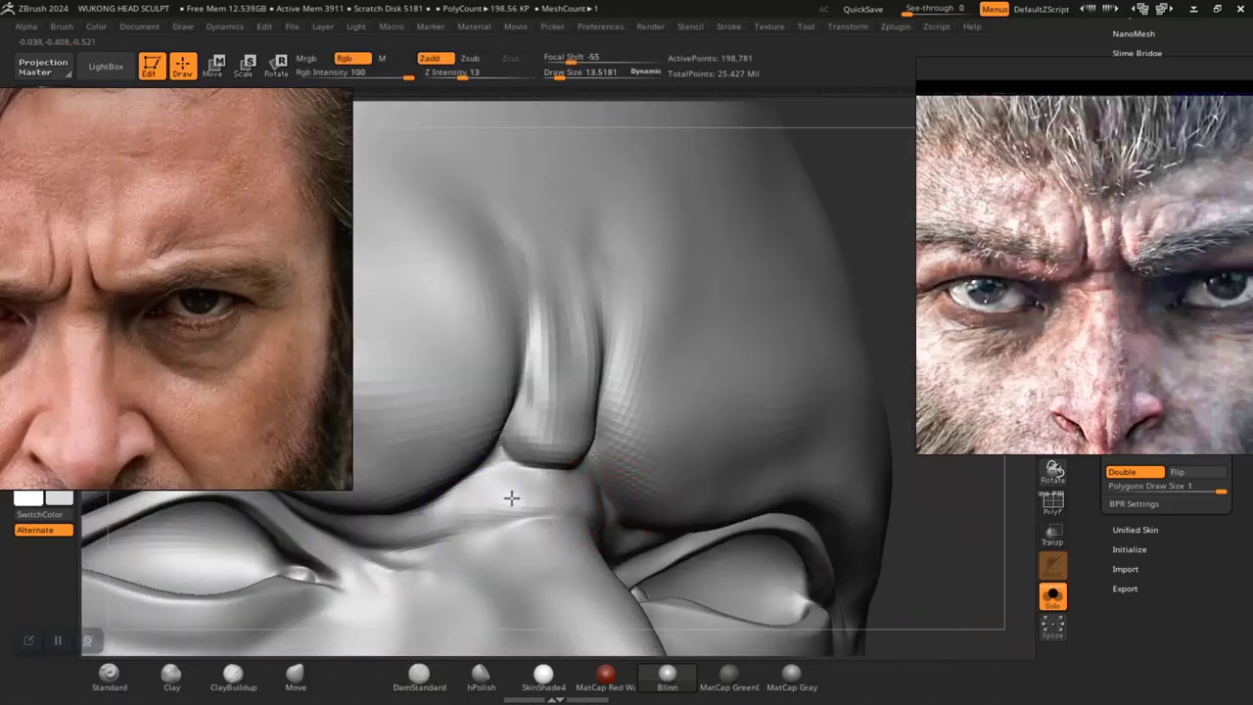
pyautogui.press('b')
pyautogui.press('d')
pyautogui.press('s')
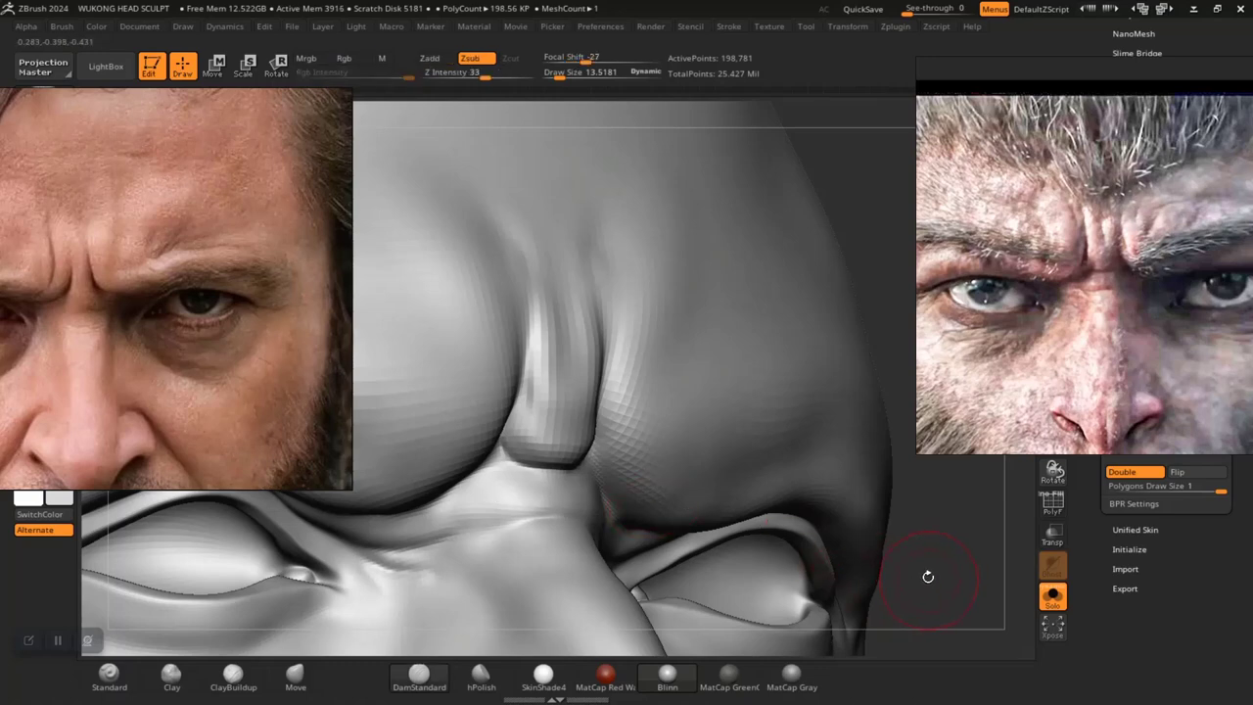
pyautogui.moveTo(928, 577)
pyautogui.mouseDown()
pyautogui.moveTo(946, 570)
pyautogui.moveTo(970, 621)
pyautogui.mouseUp()
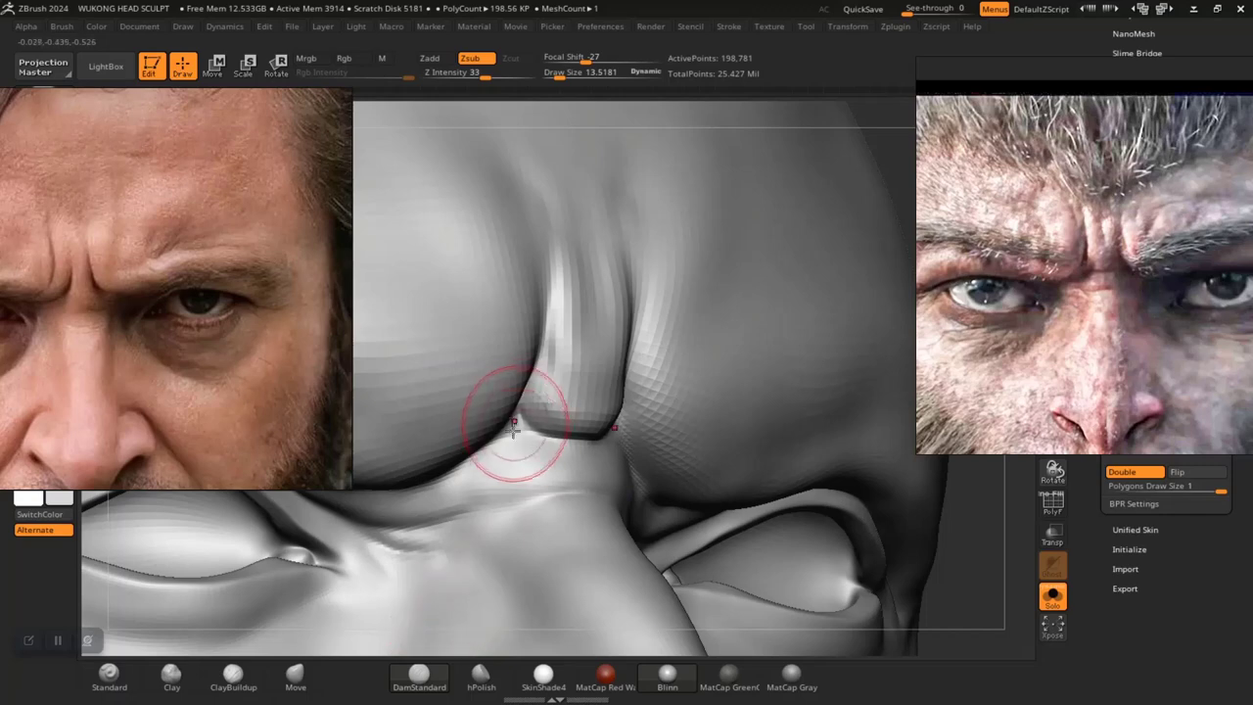
pyautogui.moveTo(551, 438); pyautogui.dragTo(500, 443)
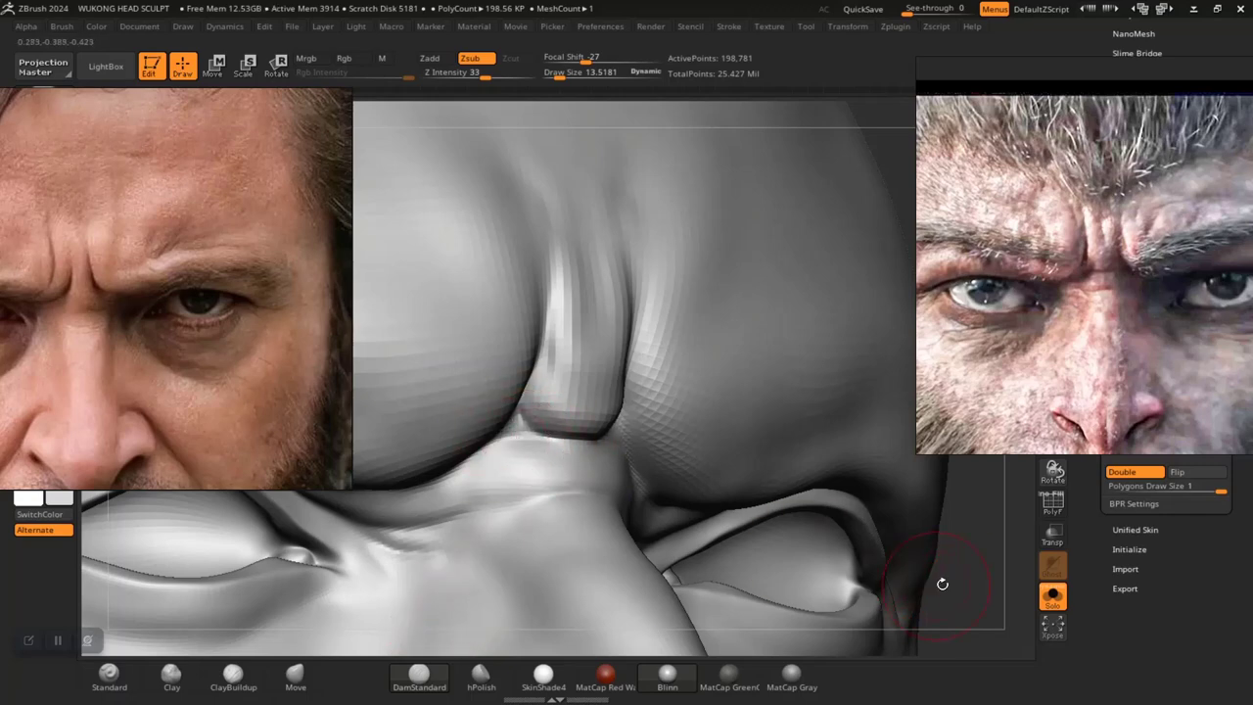
# Lower the mesh one subdivision level and carve creases above the inner and outer brows with the DamStandard brush at draw size about 38.6
pyautogui.moveTo(974, 575); pyautogui.dragTo(810, 401)
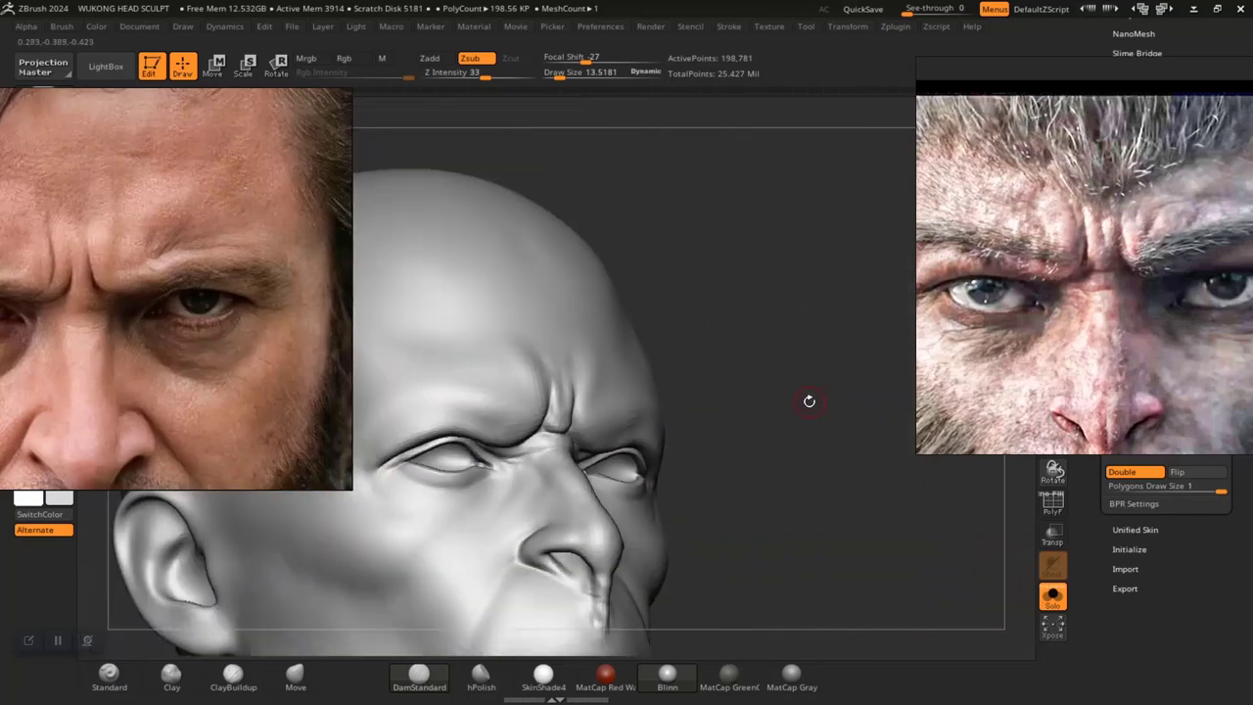
pyautogui.moveTo(827, 492); pyautogui.dragTo(734, 492)
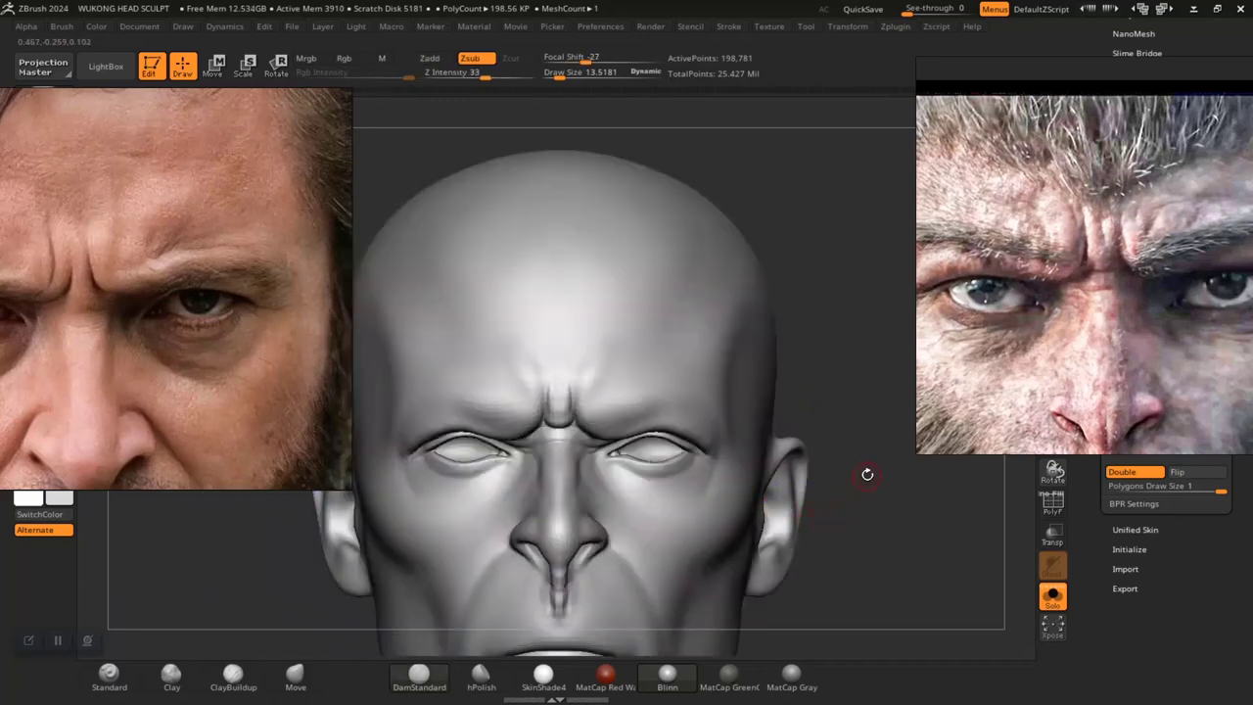
pyautogui.moveTo(895, 533)
pyautogui.keyDown('alt'); pyautogui.mouseDown()
pyautogui.moveTo(861, 490)
pyautogui.moveTo(893, 568)
pyautogui.mouseUp(); pyautogui.keyUp('alt')
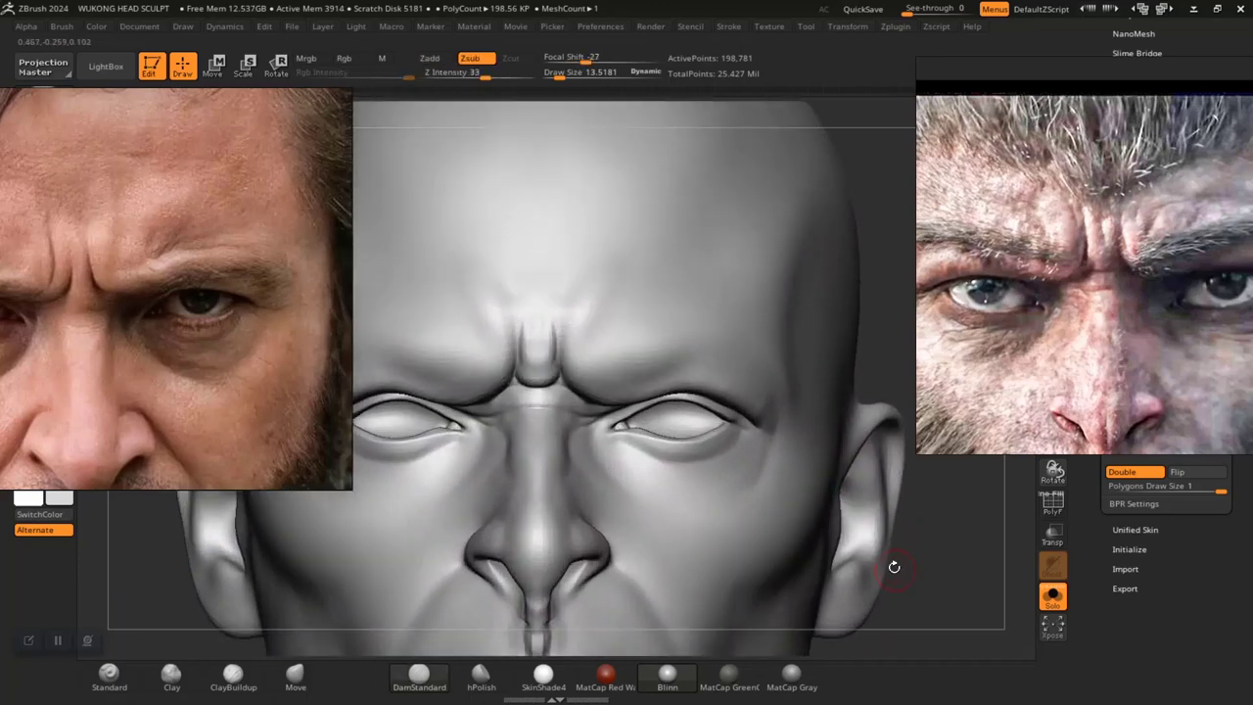
pyautogui.hotkey('shift', 'd')
pyautogui.hotkey('shift', 'd')
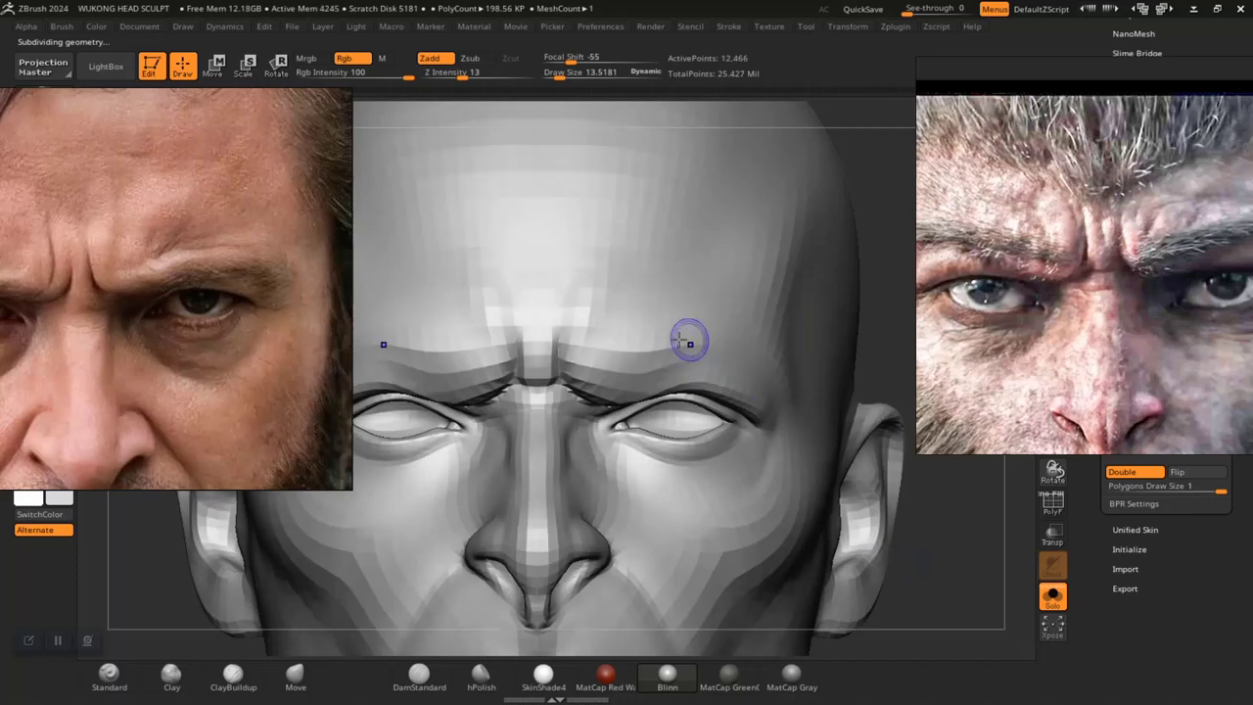
pyautogui.press('d')
pyautogui.press('space')
pyautogui.moveTo(633, 309); pyautogui.dragTo(640, 310)
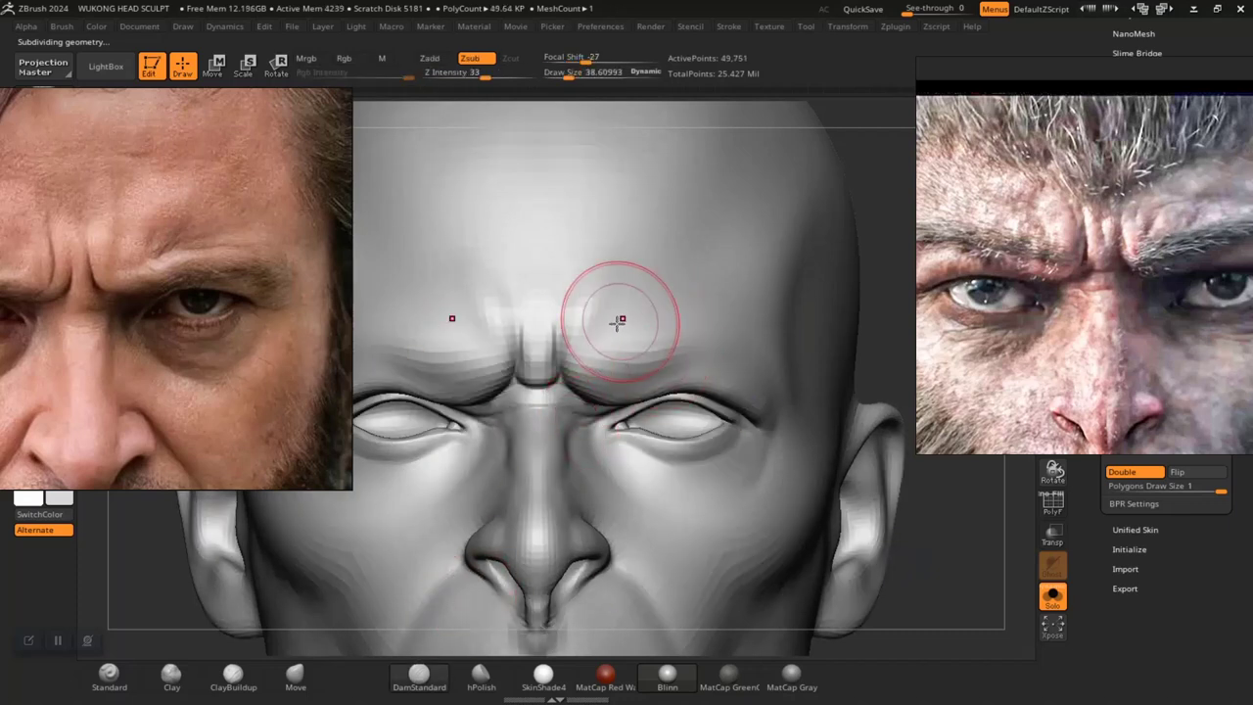
pyautogui.moveTo(597, 337); pyautogui.dragTo(691, 271)
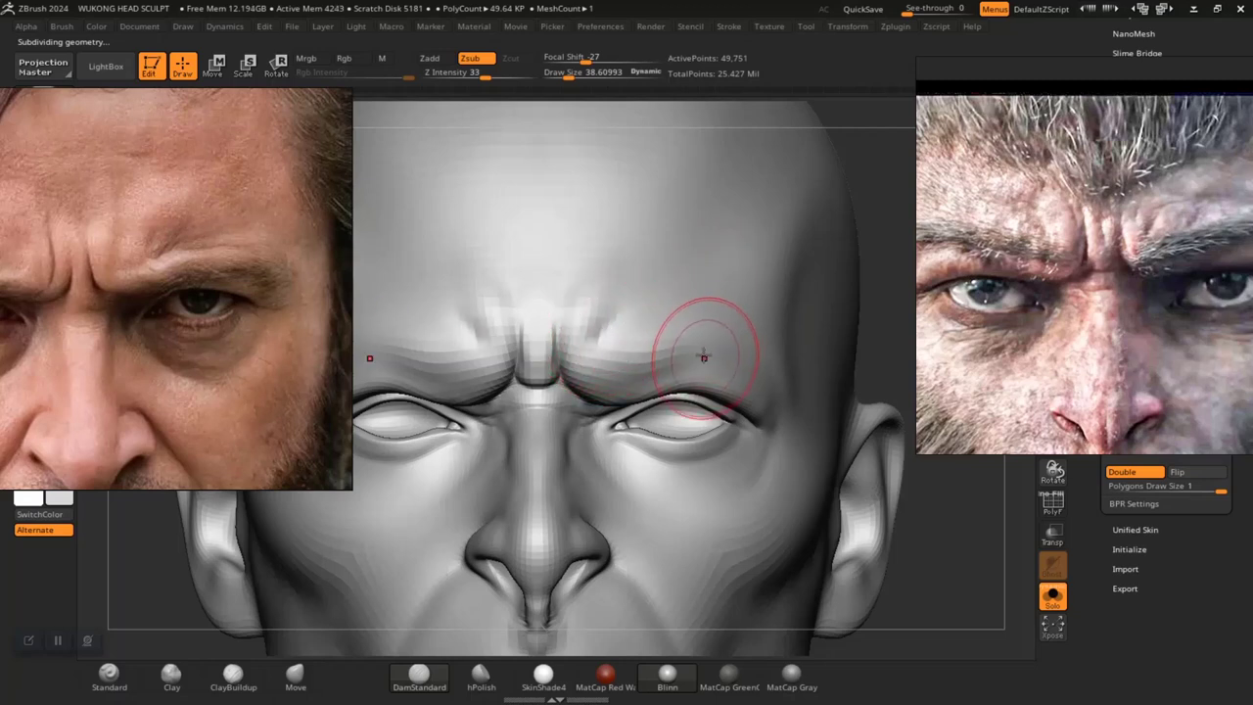
pyautogui.moveTo(654, 377); pyautogui.dragTo(701, 362)
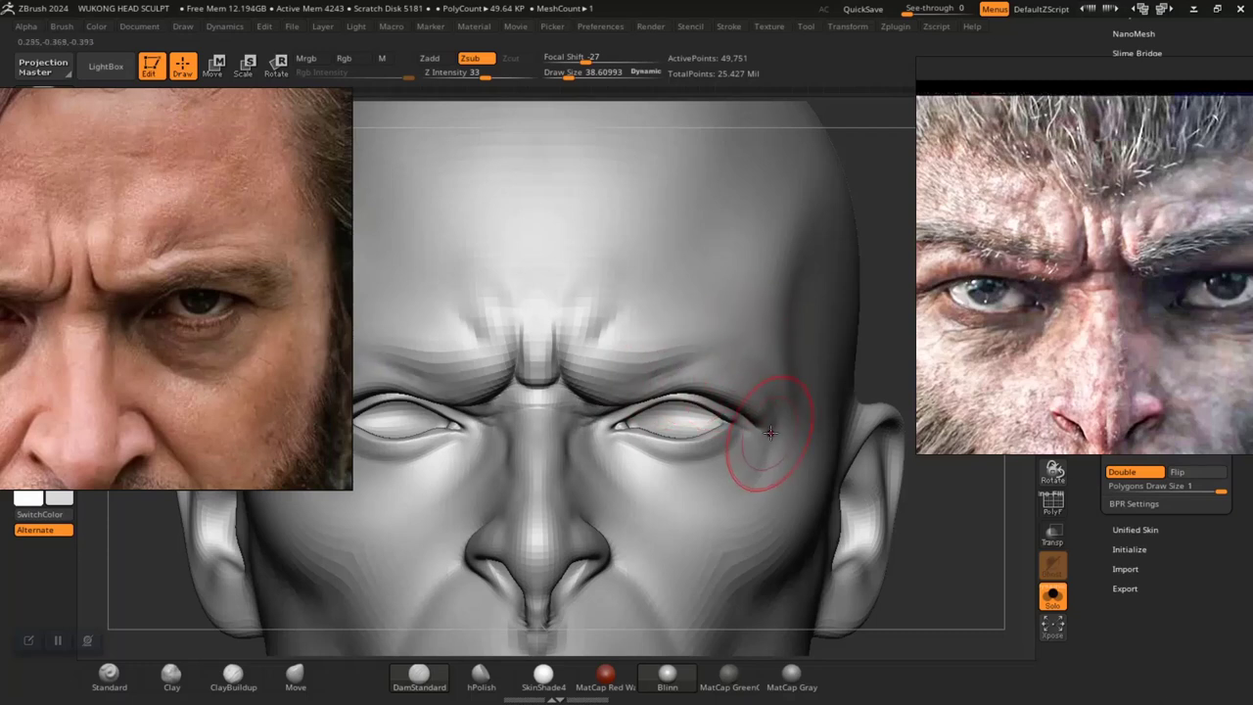
pyautogui.press('f')
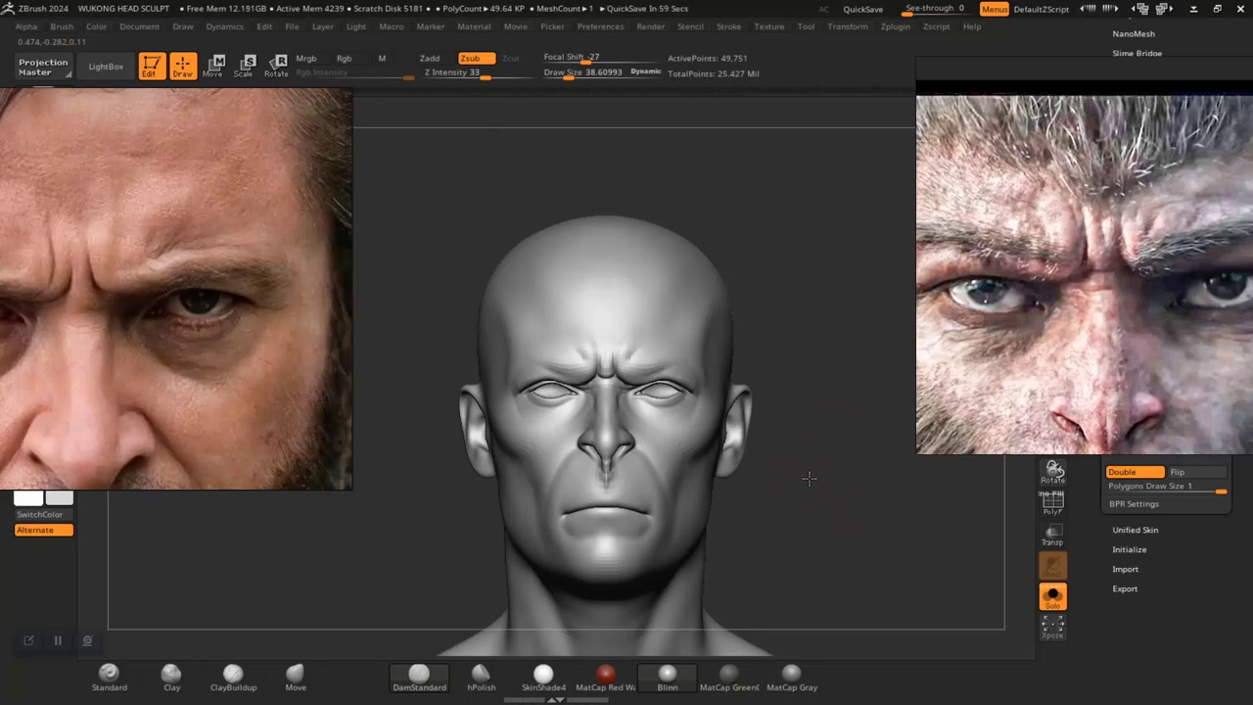
pyautogui.moveTo(808, 478); pyautogui.dragTo(831, 475)
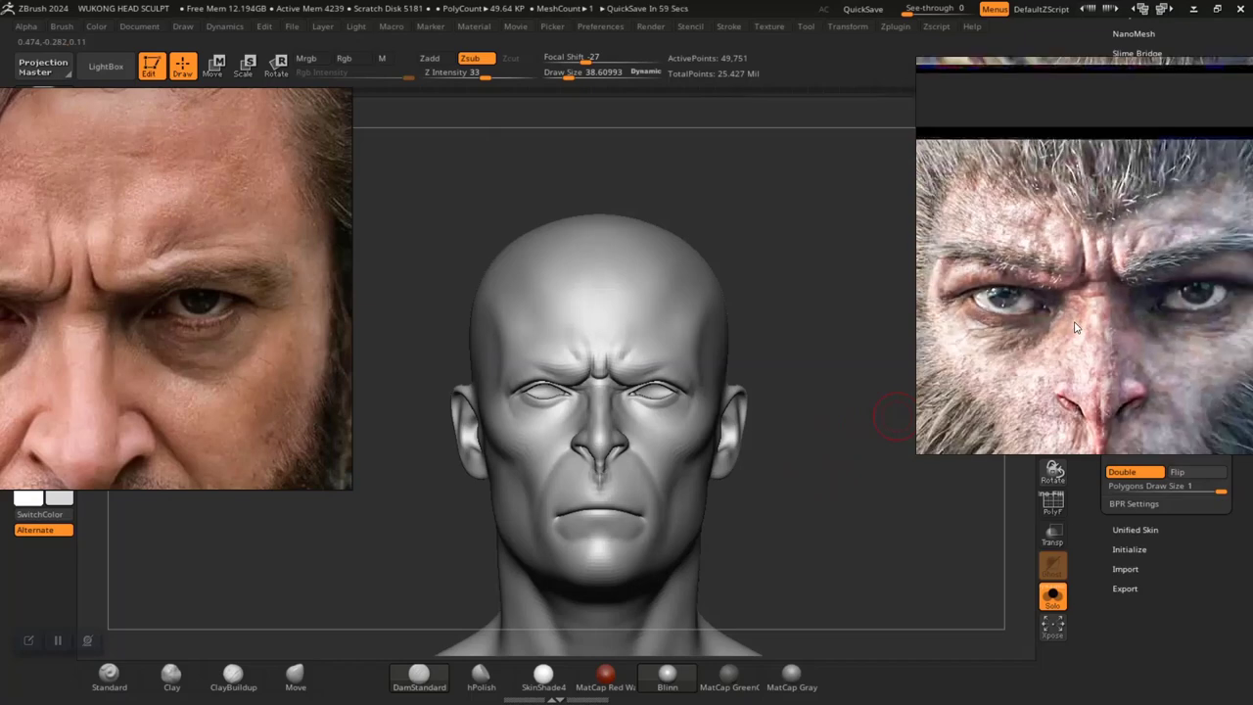
# Build up the lower forehead just above the central ridge with the Clay brush at draw size about 30.4
pyautogui.keyDown('alt'); pyautogui.moveTo(812, 484); pyautogui.dragTo(898, 667); pyautogui.keyUp('alt')
pyautogui.moveTo(940, 503)
pyautogui.keyDown('alt'); pyautogui.mouseDown()
pyautogui.moveTo(997, 578)
pyautogui.moveTo(1001, 621)
pyautogui.mouseUp(); pyautogui.keyUp('alt')
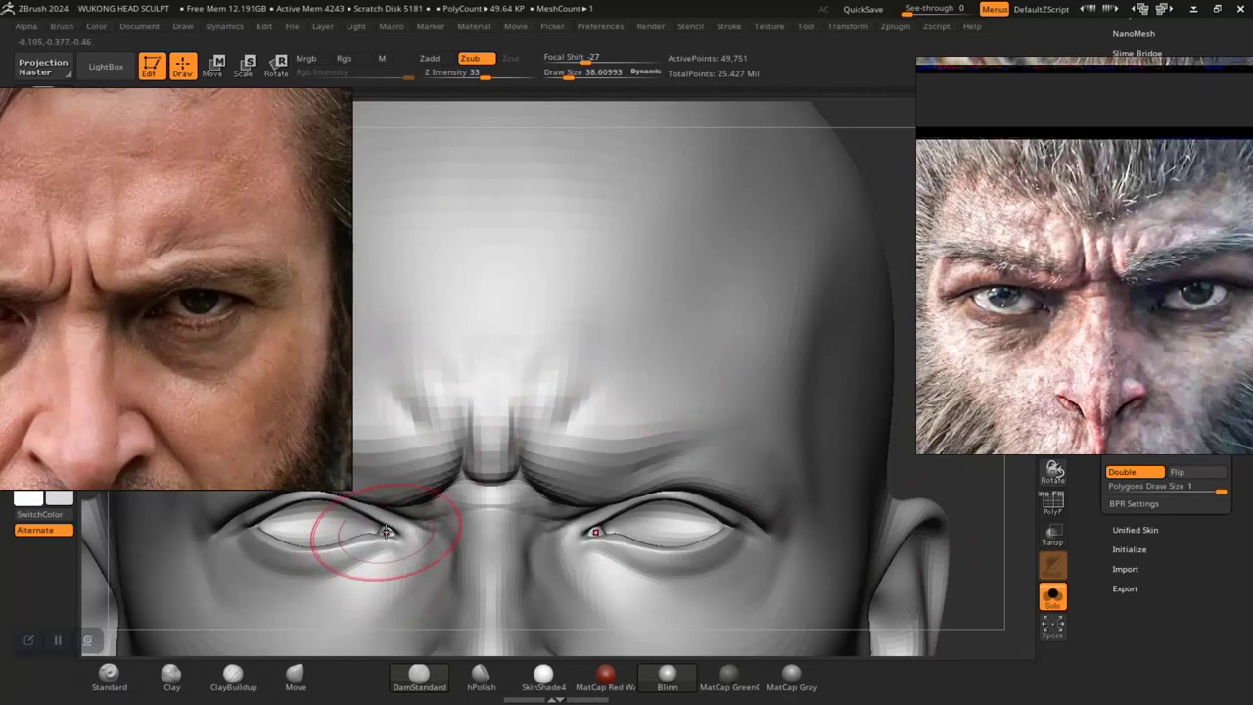
pyautogui.click(172, 673)
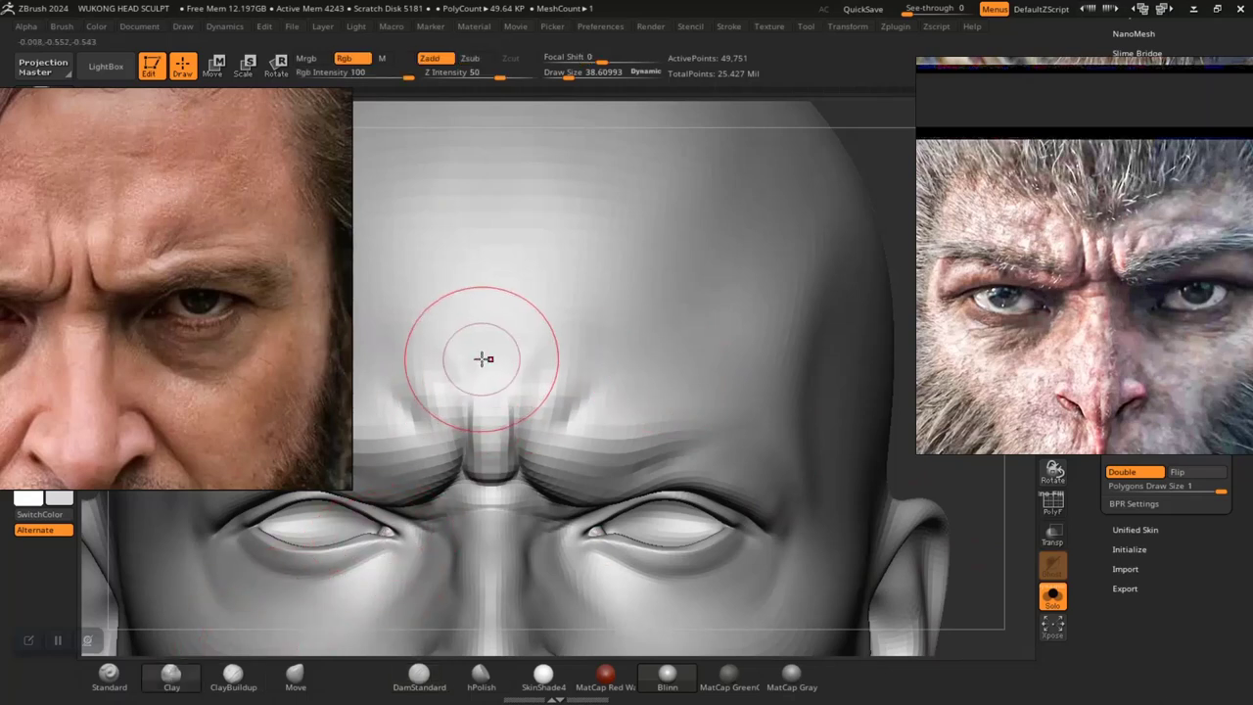
pyautogui.press('space')
pyautogui.moveTo(482, 359); pyautogui.dragTo(478, 409)
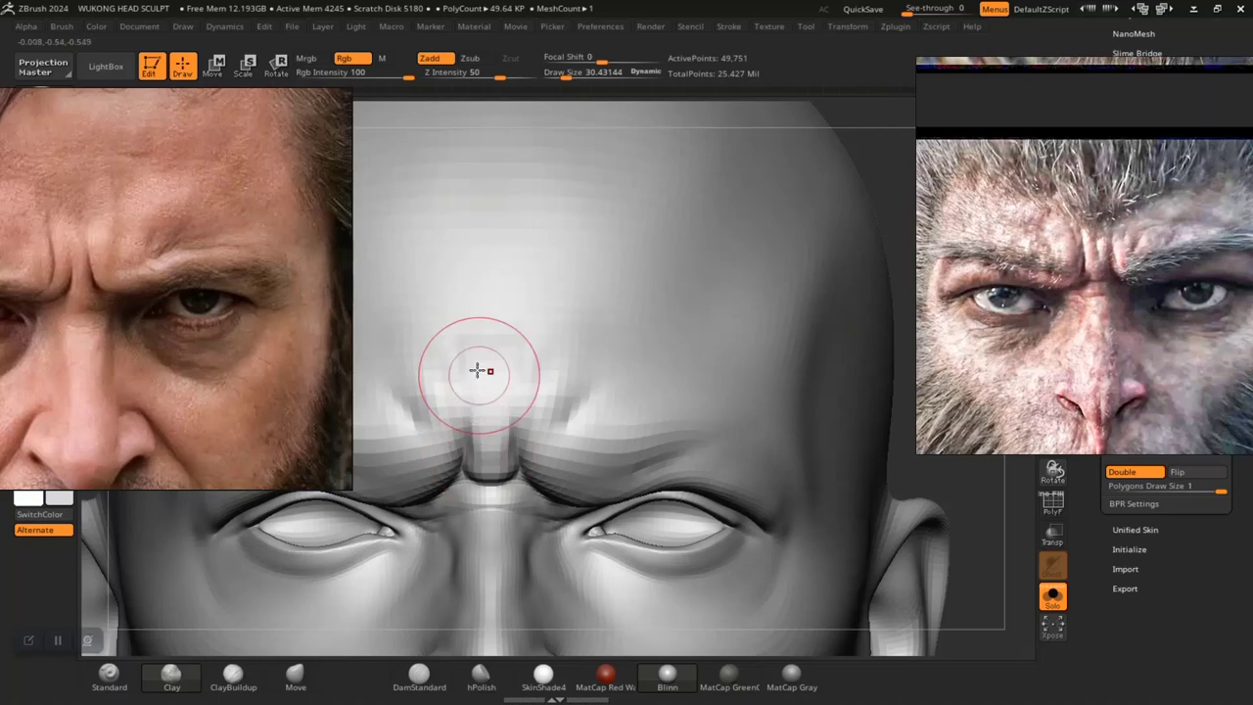
pyautogui.keyDown('alt'); pyautogui.moveTo(1006, 578); pyautogui.dragTo(994, 541); pyautogui.keyUp('alt')
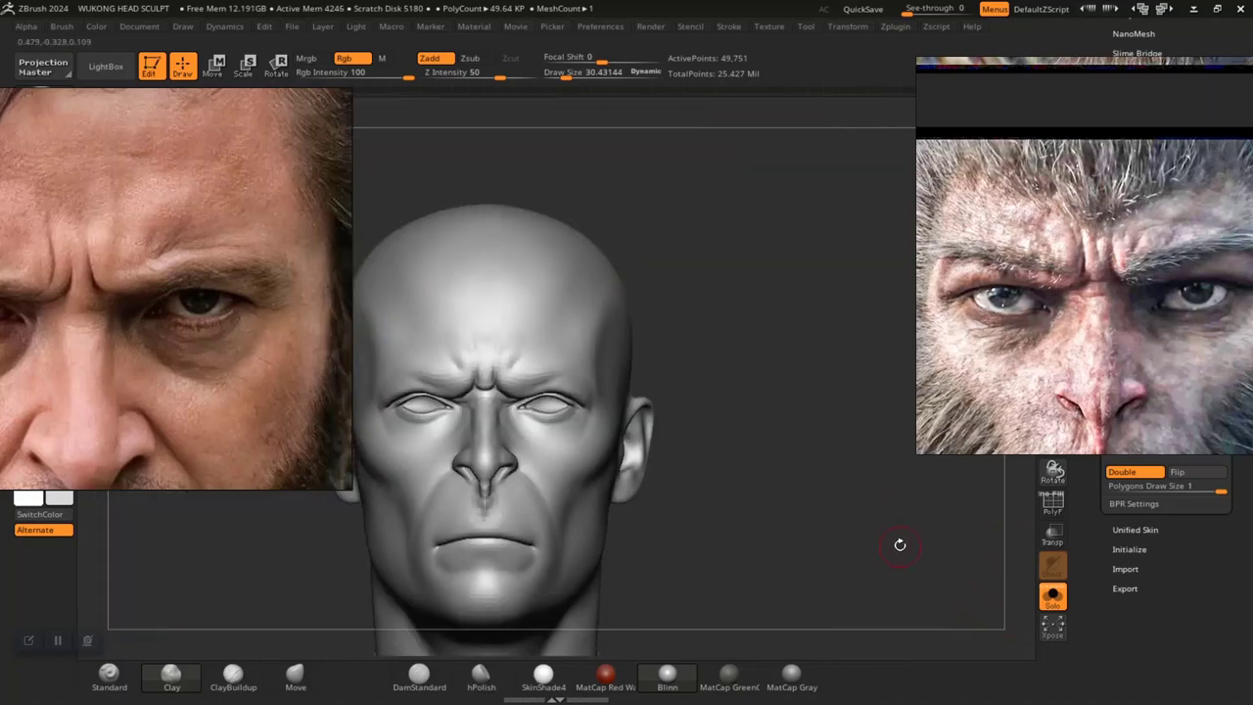
pyautogui.moveTo(900, 544); pyautogui.dragTo(767, 510)
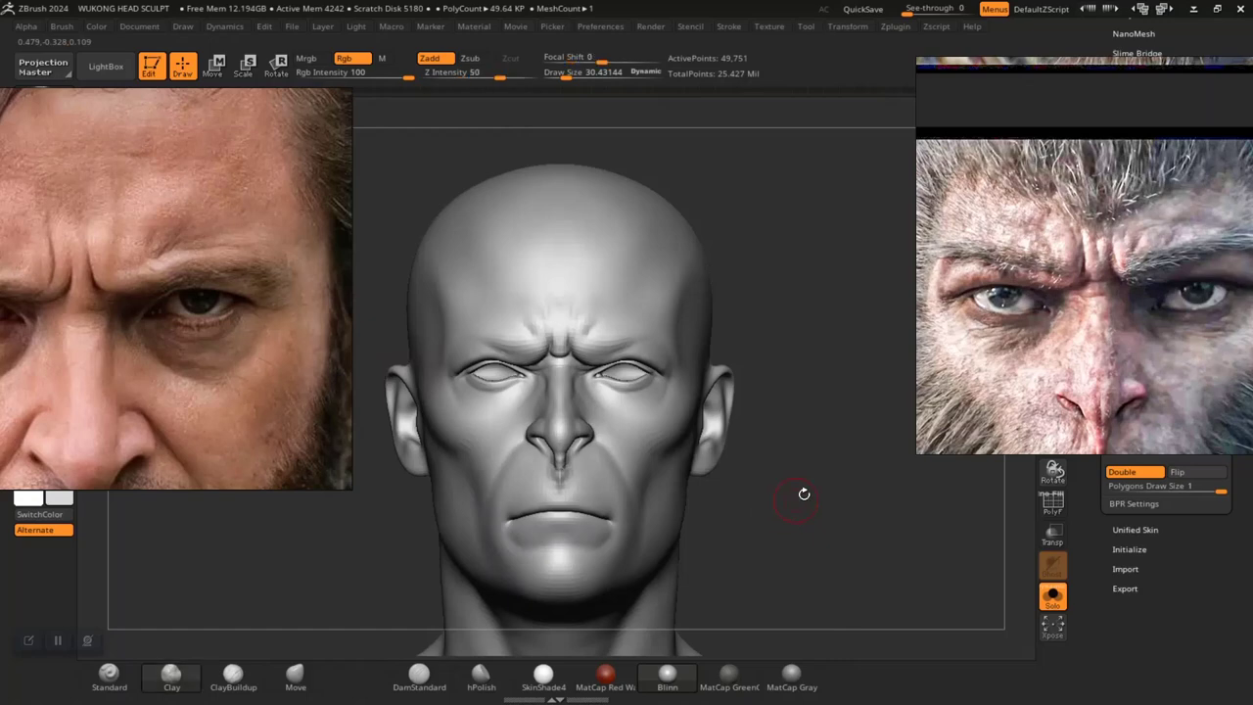
# Save the project over the existing WUKONG HEAD SCULPT file
pyautogui.scroll(-3, 1033, 390)
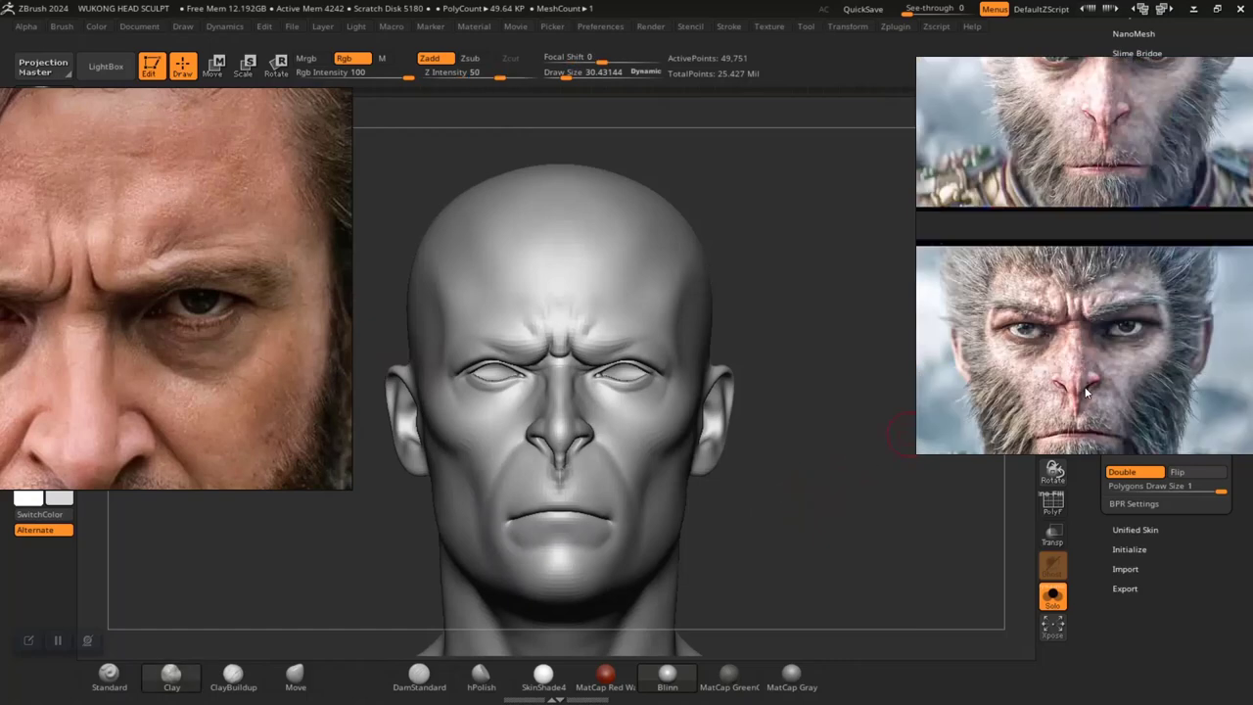
pyautogui.moveTo(1085, 392); pyautogui.dragTo(1089, 358, button='middle')
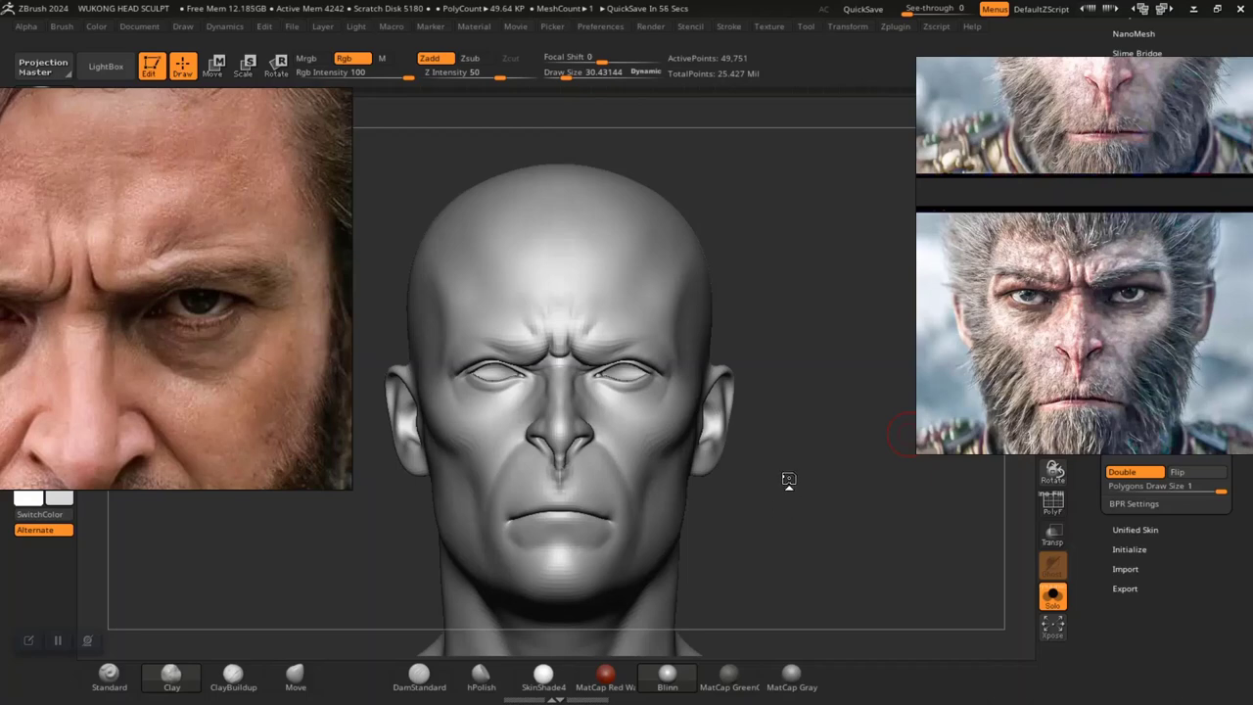
pyautogui.moveTo(807, 505); pyautogui.dragTo(817, 507)
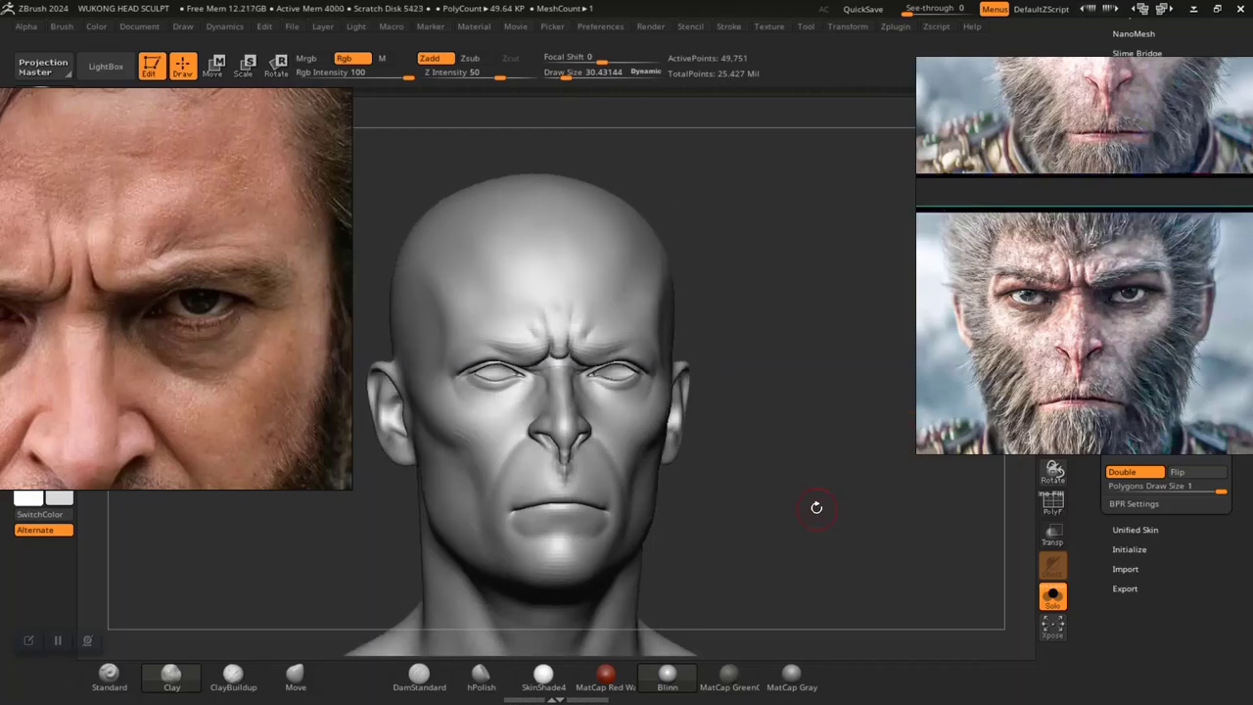
pyautogui.hotkey('ctrl', 's')
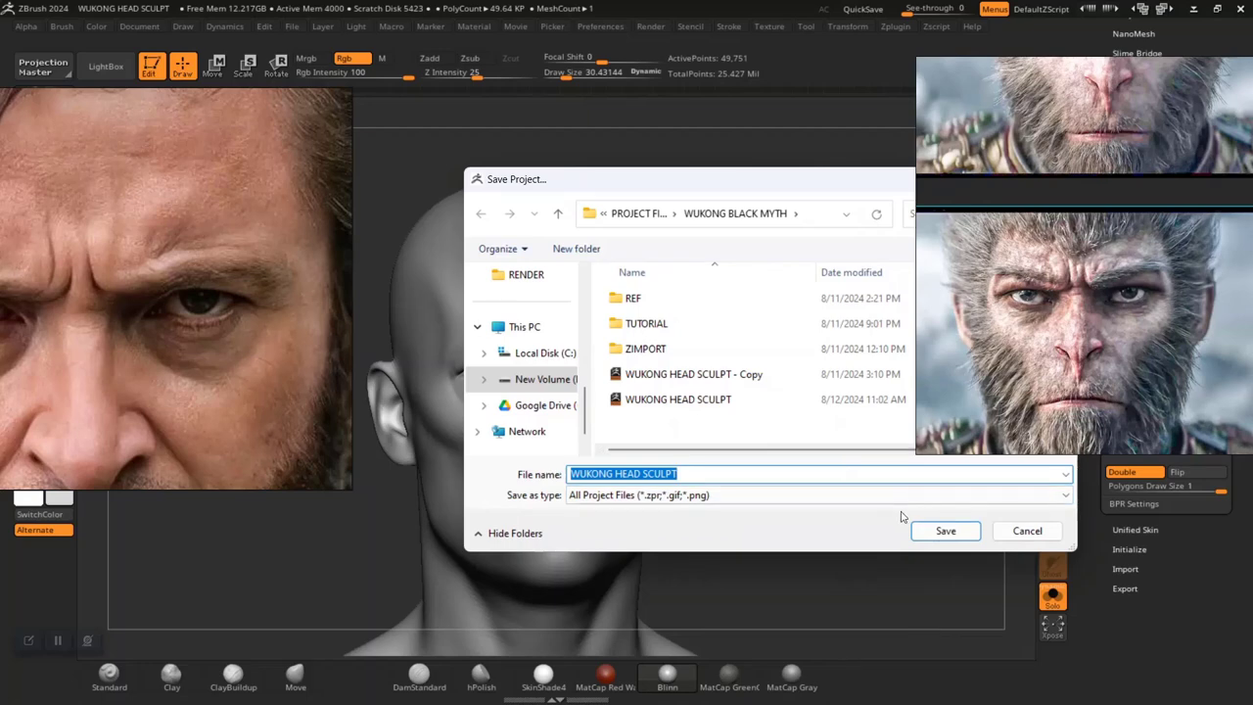
pyautogui.click(945, 531)
pyautogui.click(667, 345)
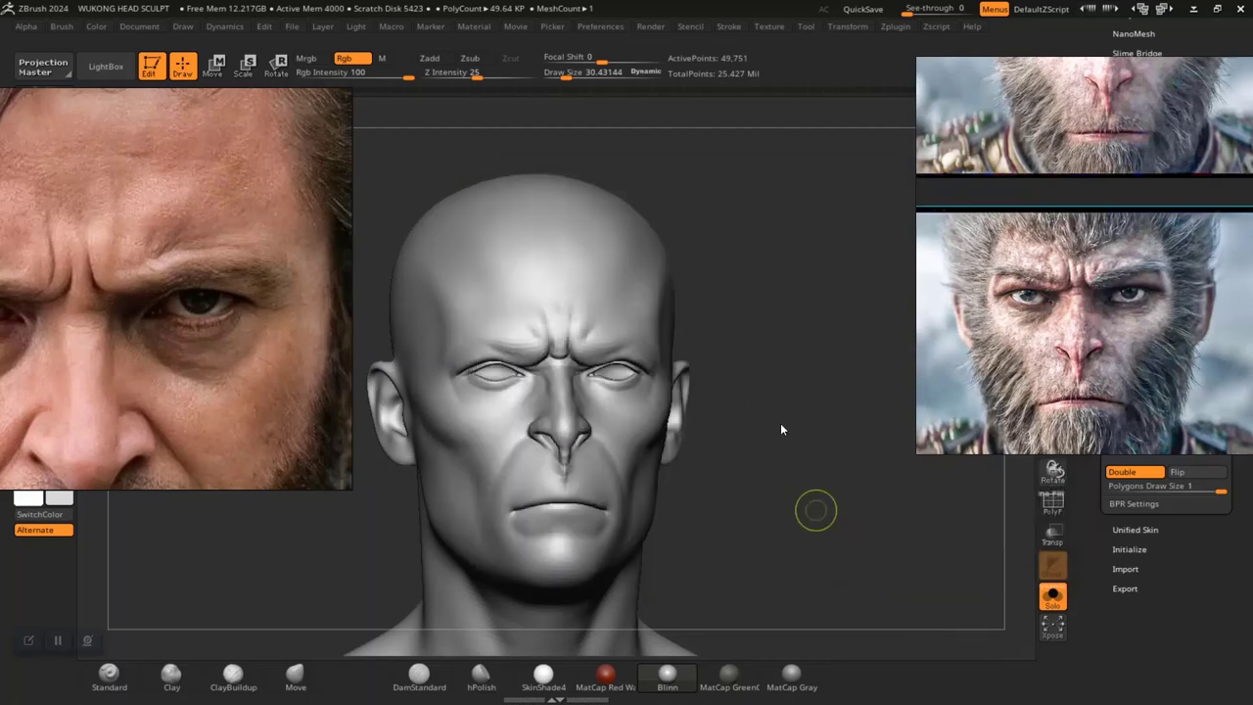
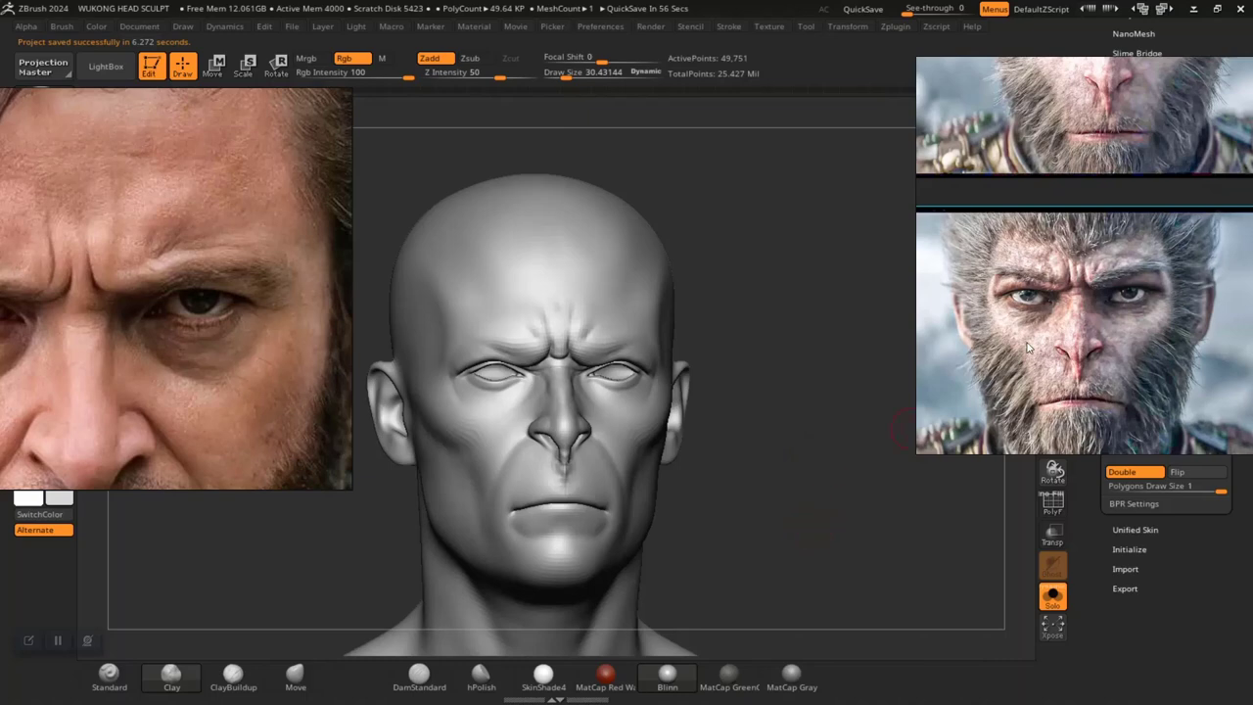
# Examine the monkey reference's brow, eyes, nose and mouth at close range
pyautogui.scroll(-3, 1087, 312)
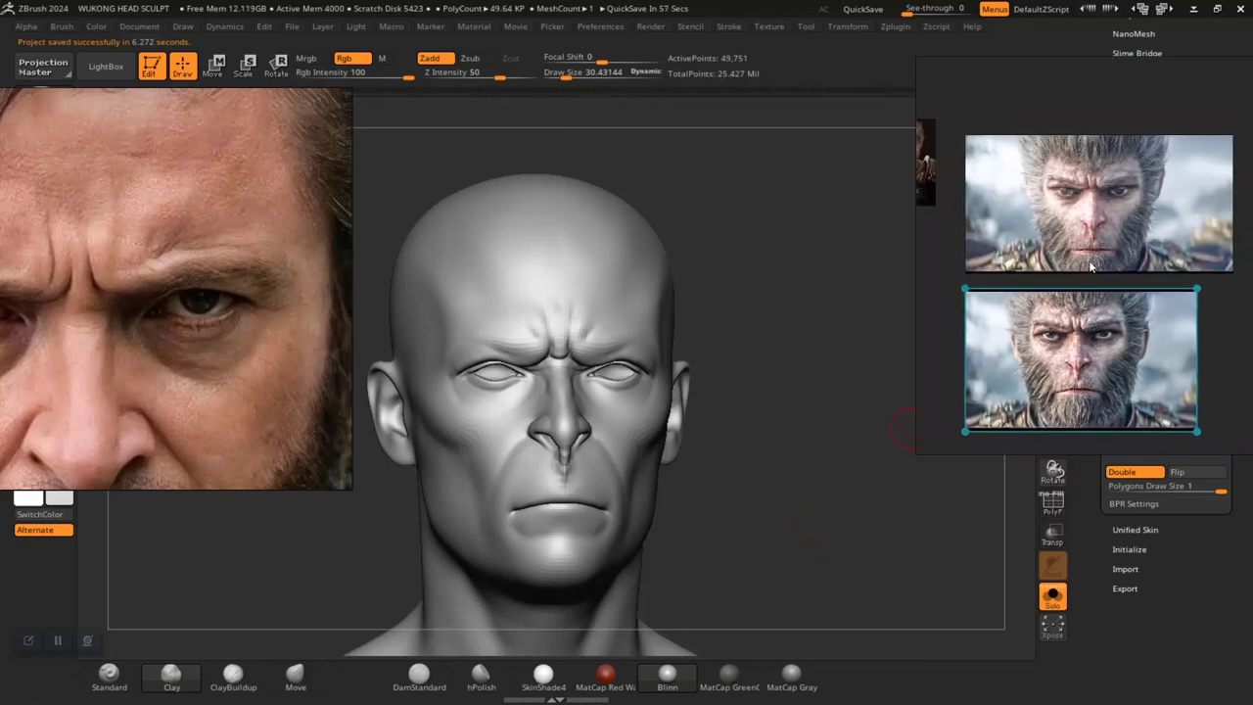
pyautogui.scroll(5, 1090, 321)
pyautogui.moveTo(1098, 260); pyautogui.dragTo(1101, 292, button='middle')
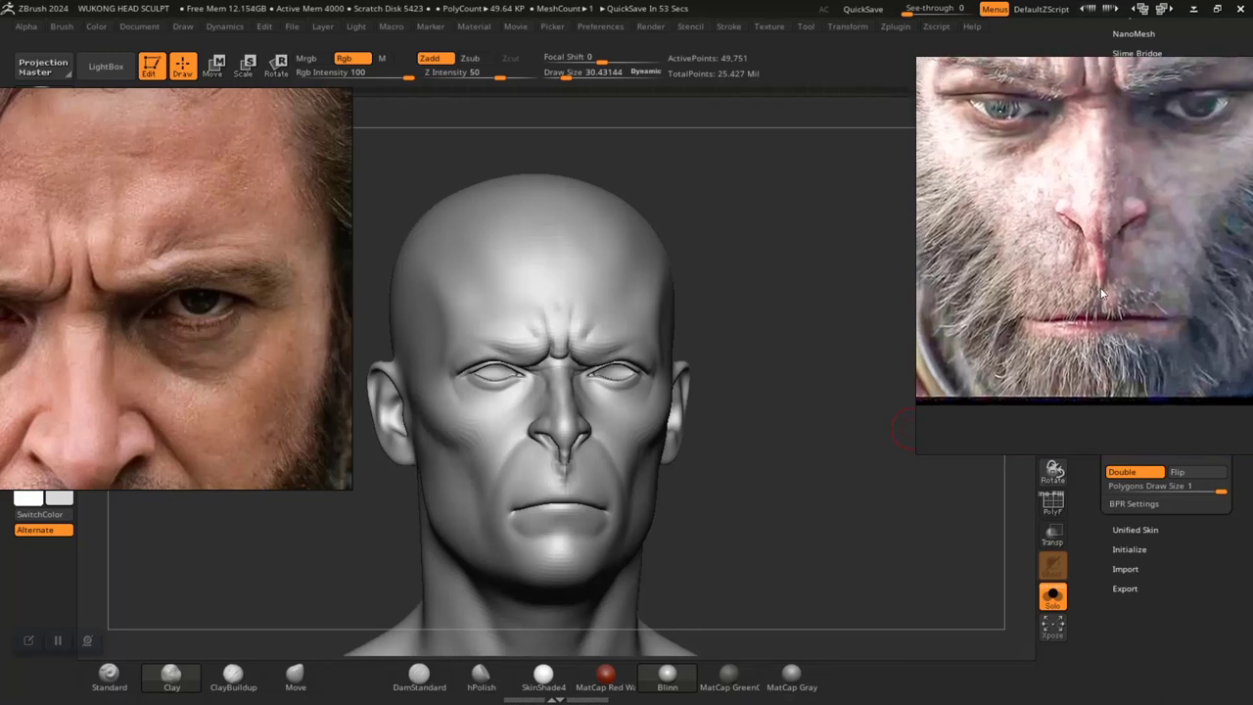
pyautogui.moveTo(1109, 258); pyautogui.dragTo(1110, 316, button='middle')
pyautogui.scroll(-1, 1108, 313)
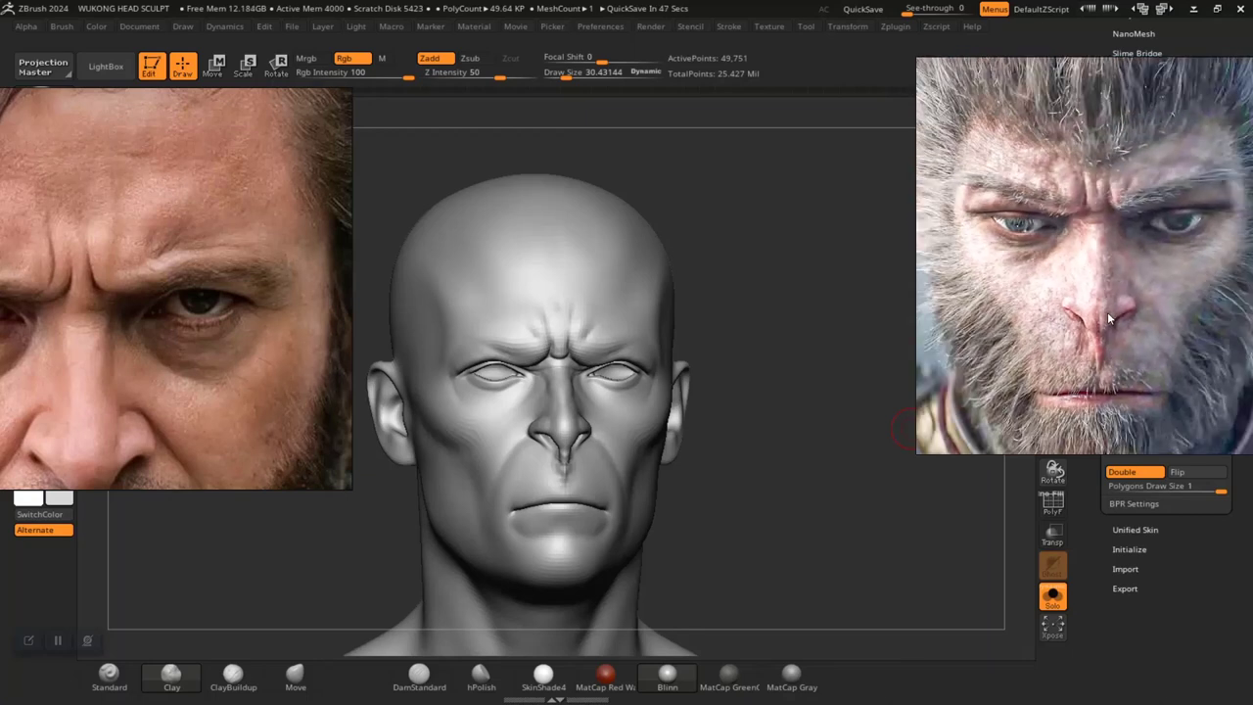
# Study the brow folds and nose bridge wrinkles in the photo of the shouting man in a blue T-shirt
pyautogui.scroll(-6, 118, 318)
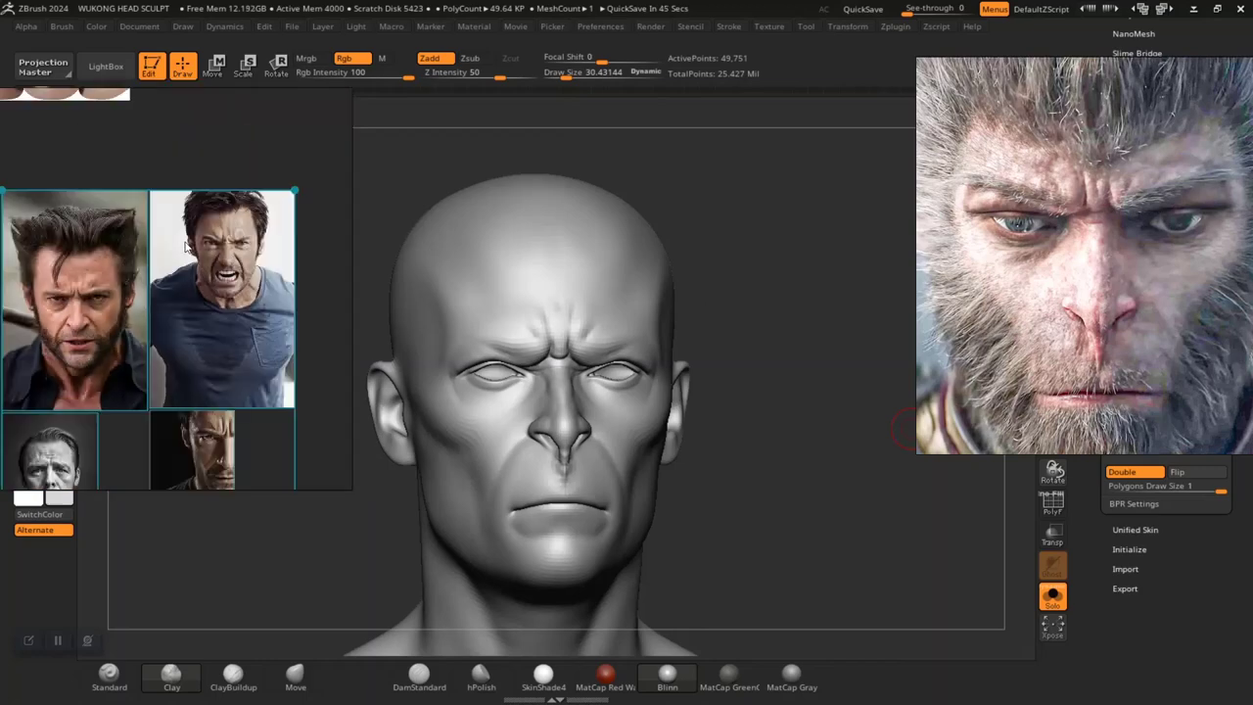
pyautogui.scroll(6, 226, 242)
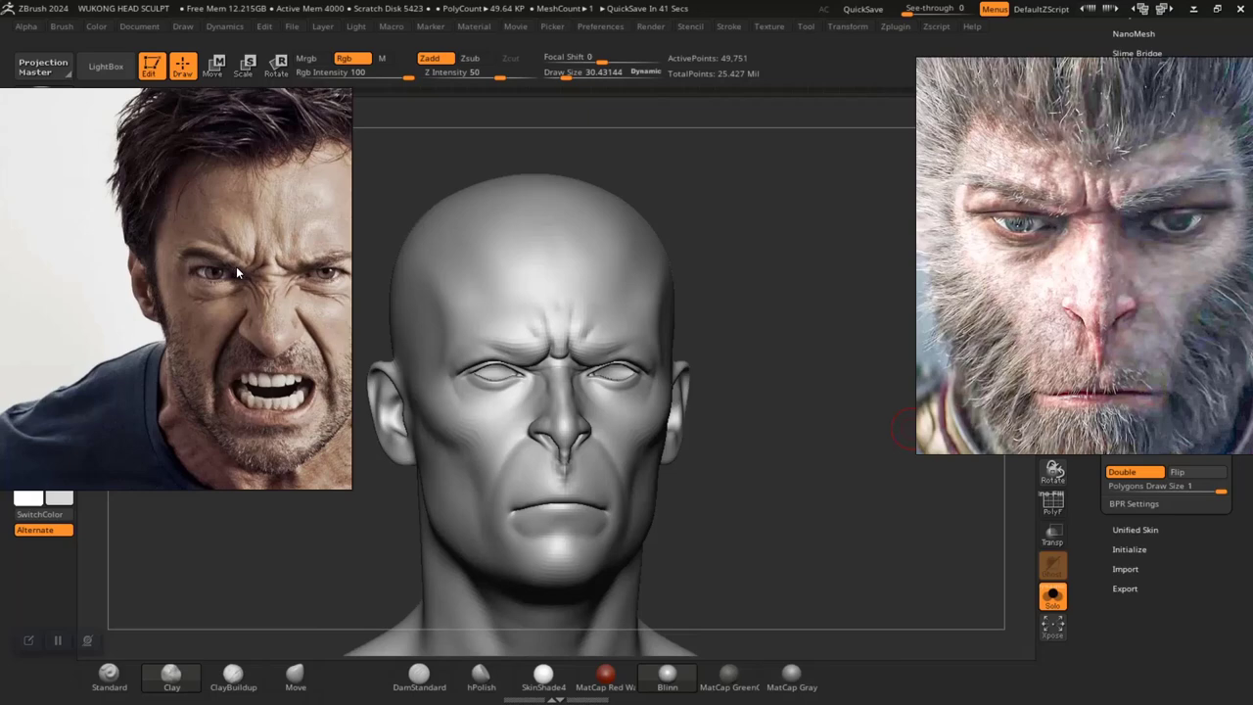
pyautogui.scroll(4, 235, 268)
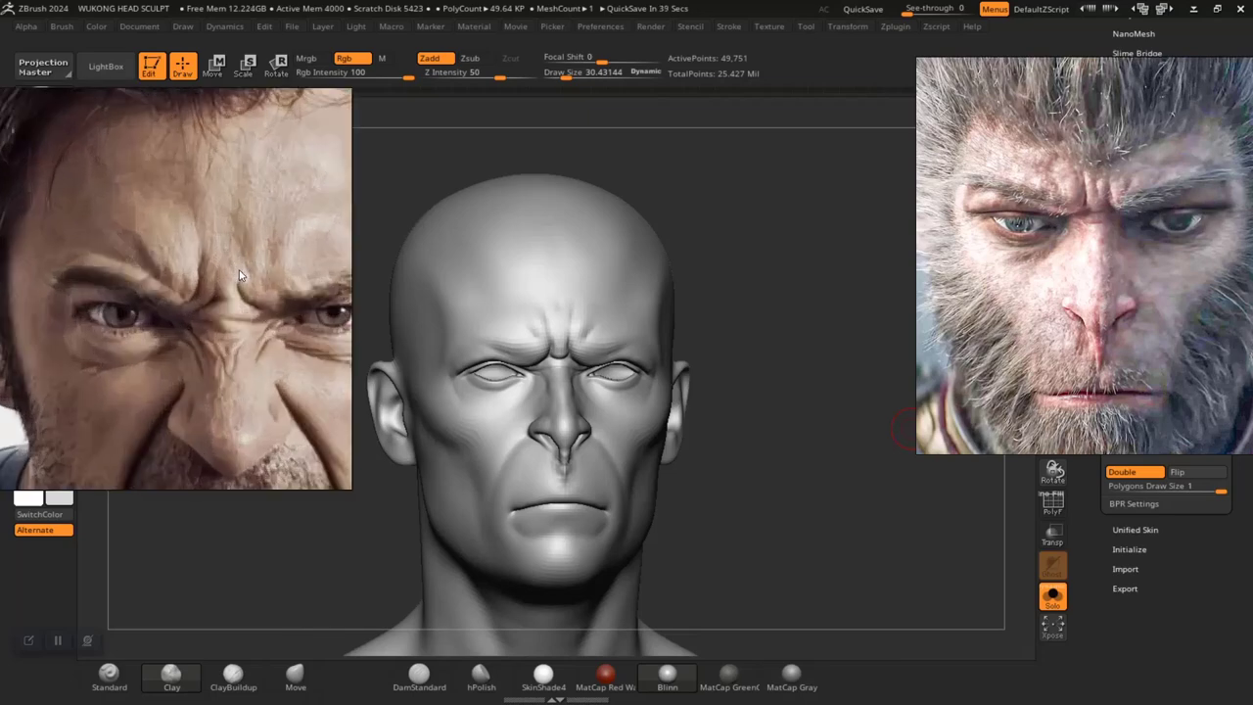
pyautogui.scroll(-3, 227, 269)
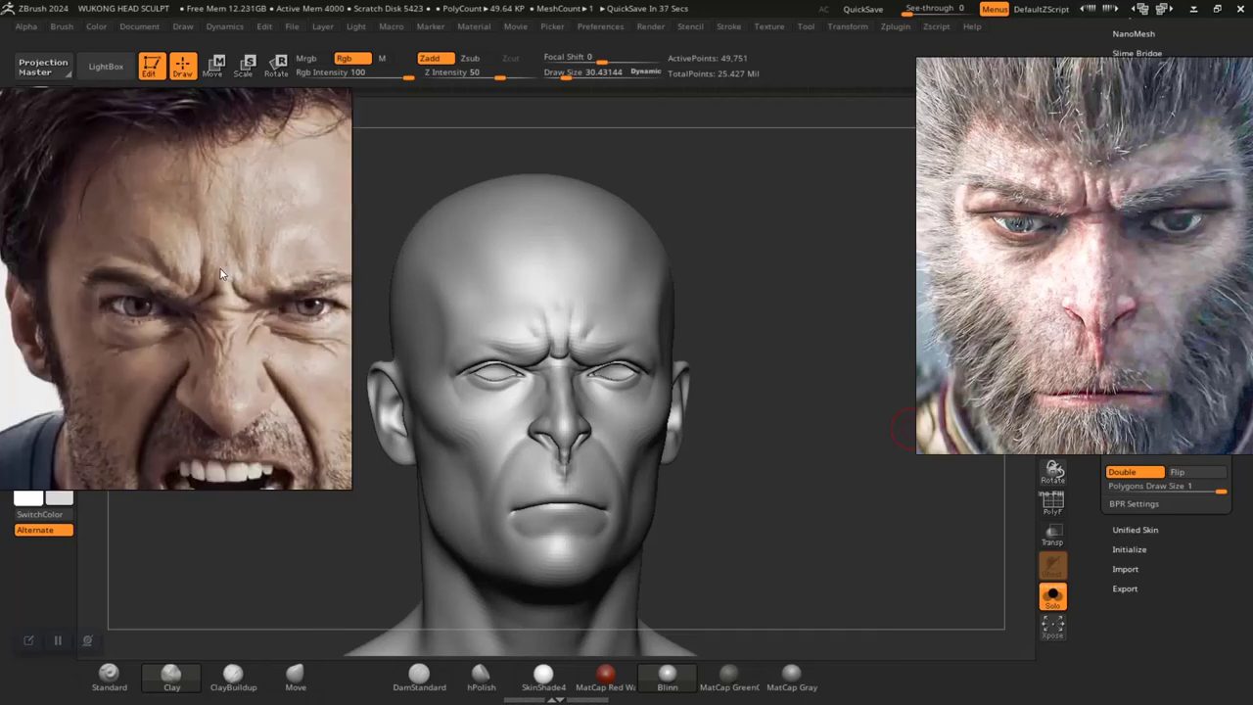
pyautogui.scroll(2, 215, 272)
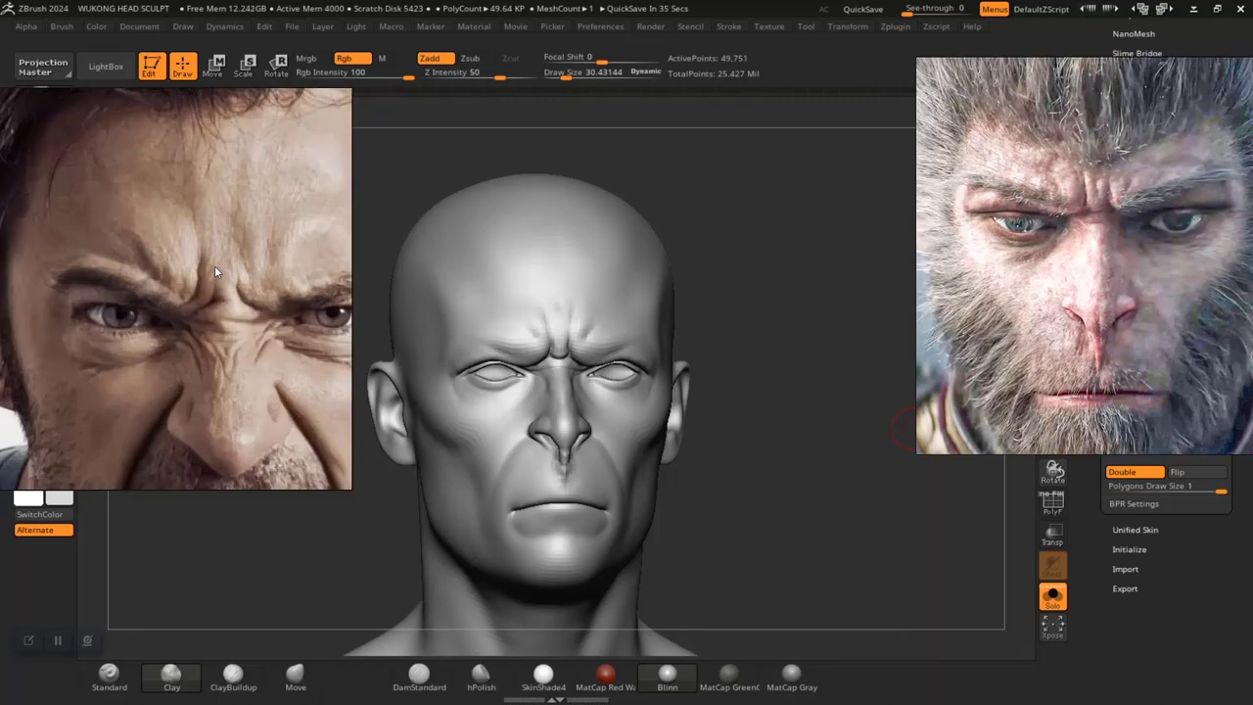
pyautogui.scroll(-4, 214, 266)
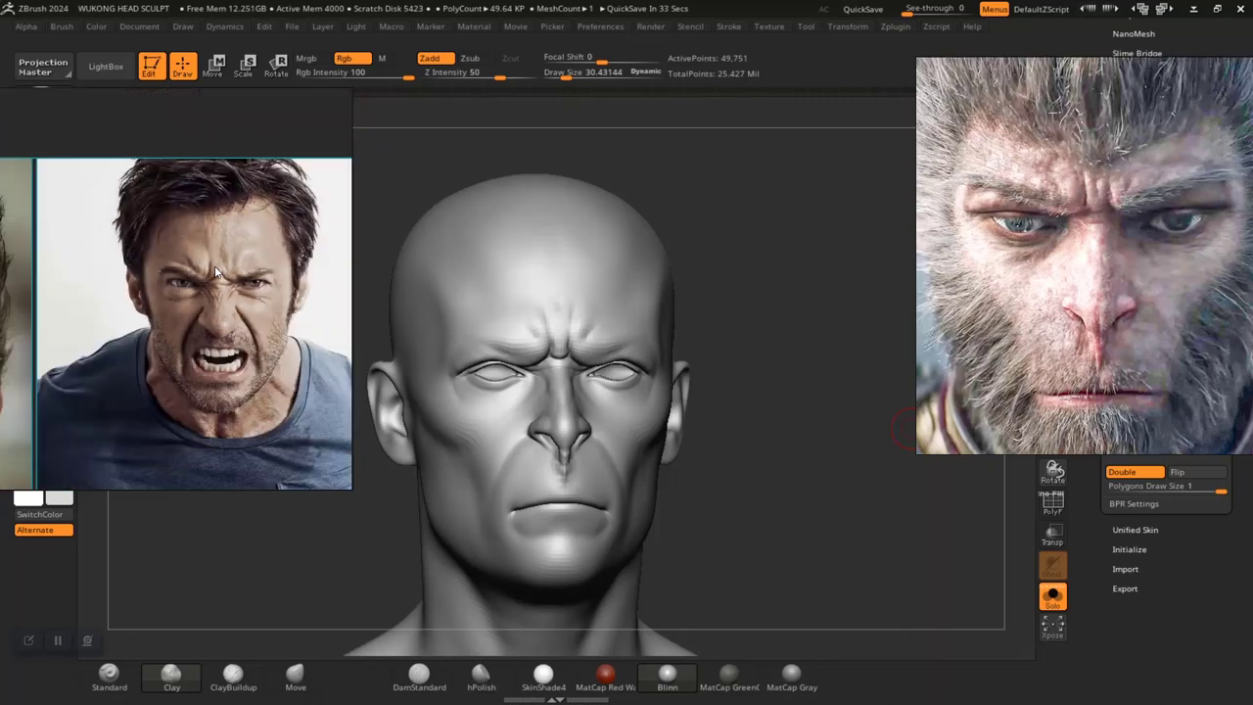
pyautogui.scroll(-4, 215, 265)
# Study the forehead creases, brow and eye area in the black-and-white portrait reference
pyautogui.moveTo(151, 436); pyautogui.dragTo(246, 264, button='middle')
pyautogui.scroll(5, 139, 333)
pyautogui.moveTo(135, 313); pyautogui.dragTo(218, 341, button='middle')
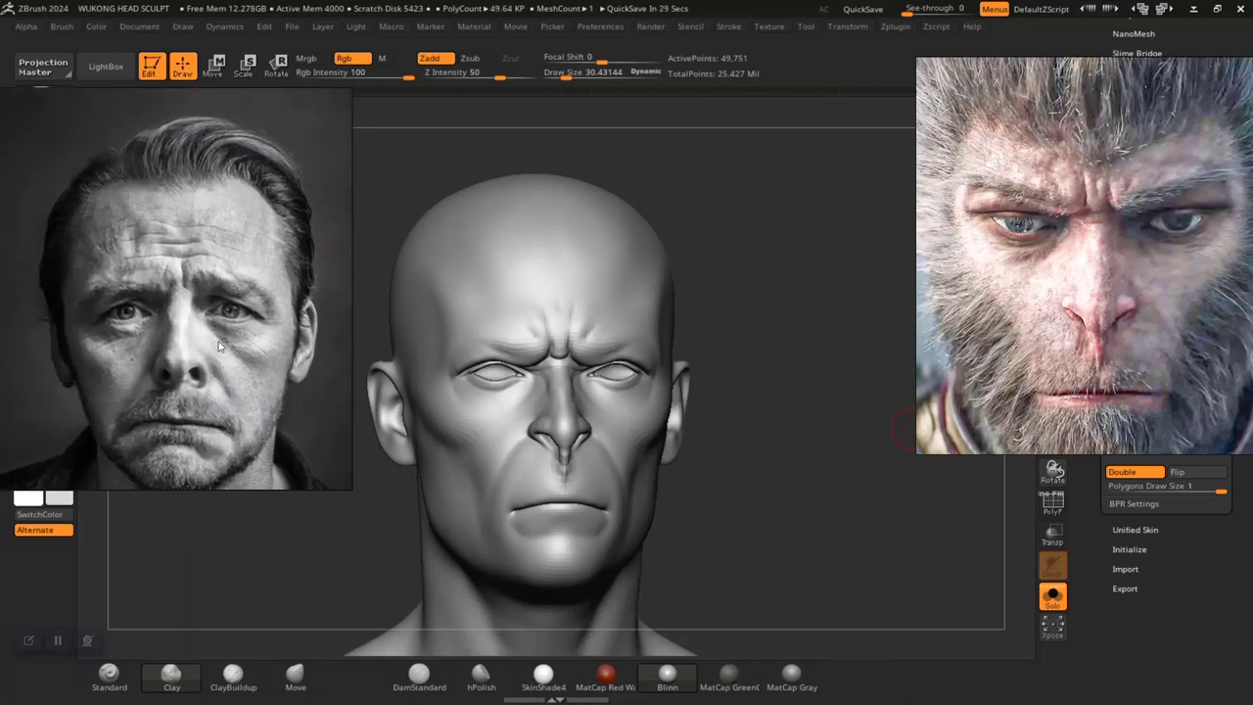
pyautogui.scroll(1, 198, 311)
pyautogui.scroll(3, 202, 327)
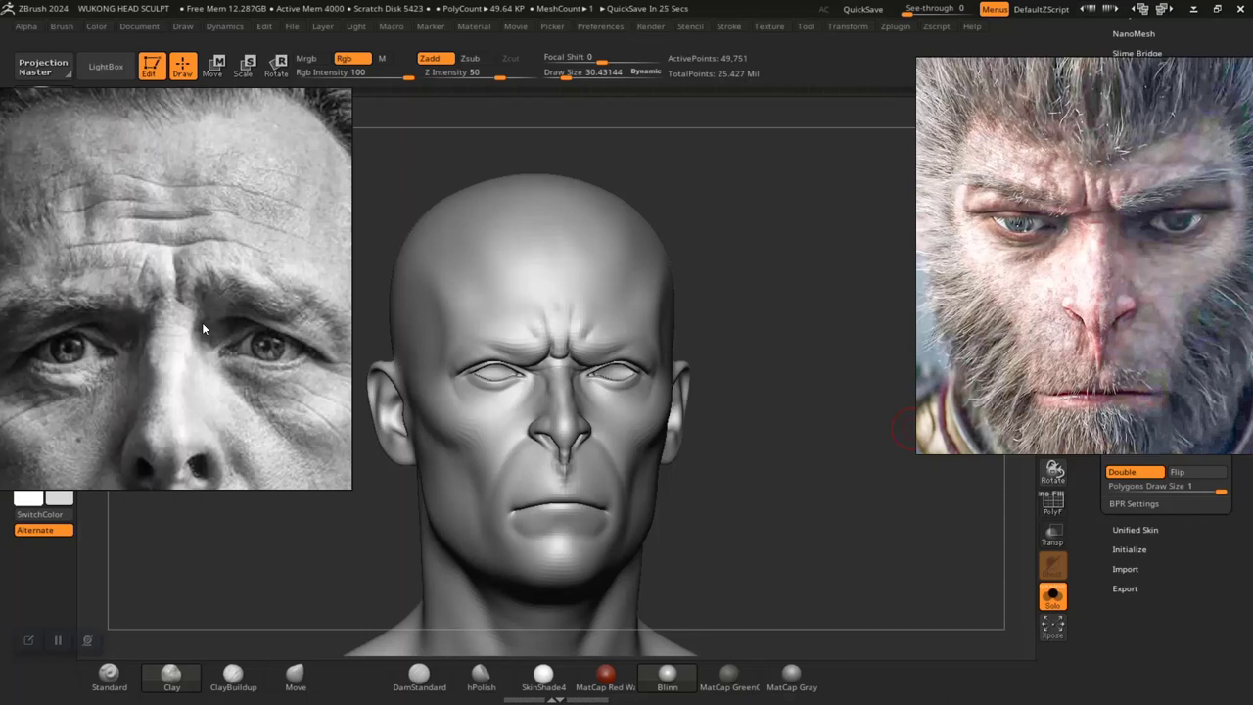
pyautogui.moveTo(201, 325); pyautogui.dragTo(227, 331, button='middle')
pyautogui.scroll(-2, 215, 335)
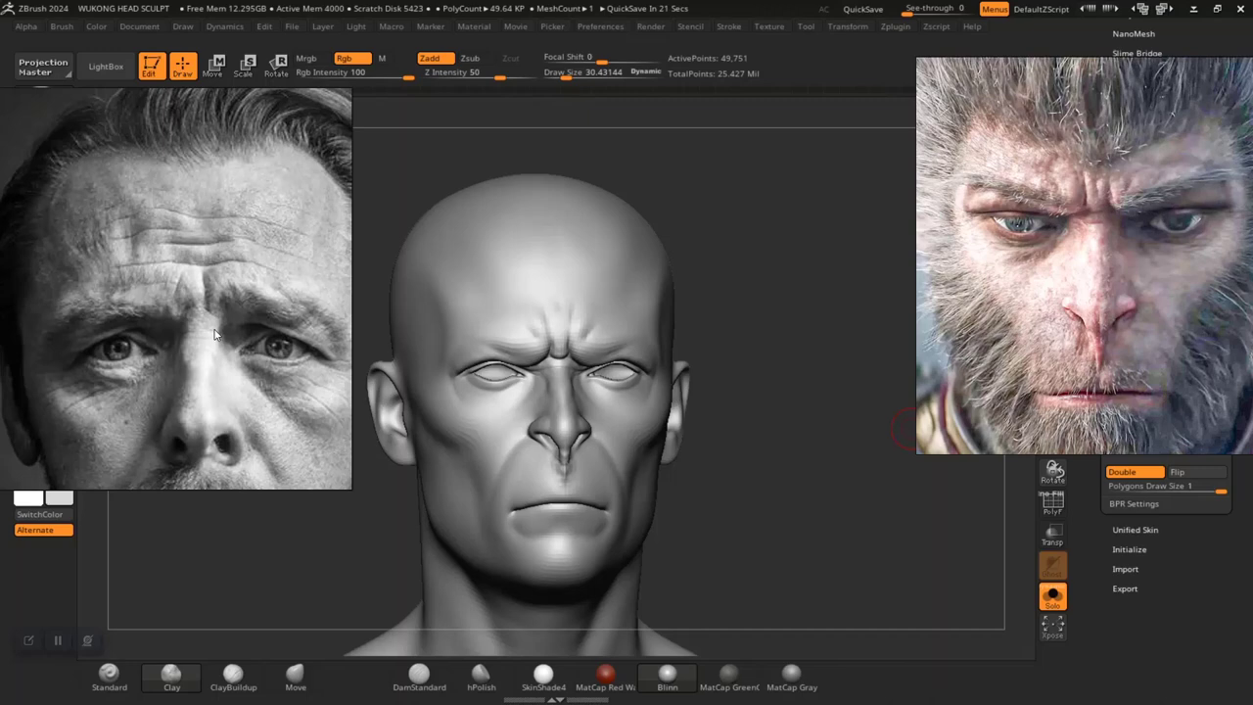
pyautogui.scroll(-3, 216, 335)
pyautogui.scroll(3, 215, 335)
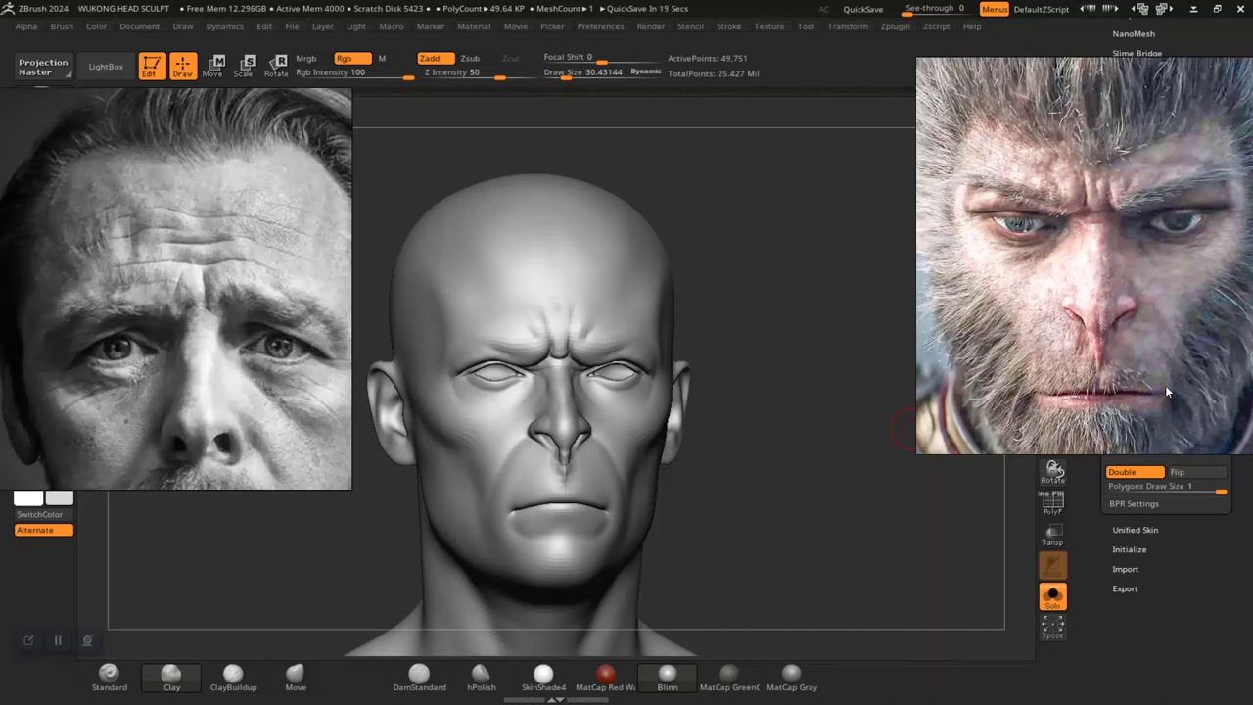
# Inspect the head's frown from the front, above and three-quarter angles, comparing it with the references
pyautogui.moveTo(710, 489); pyautogui.dragTo(901, 622)
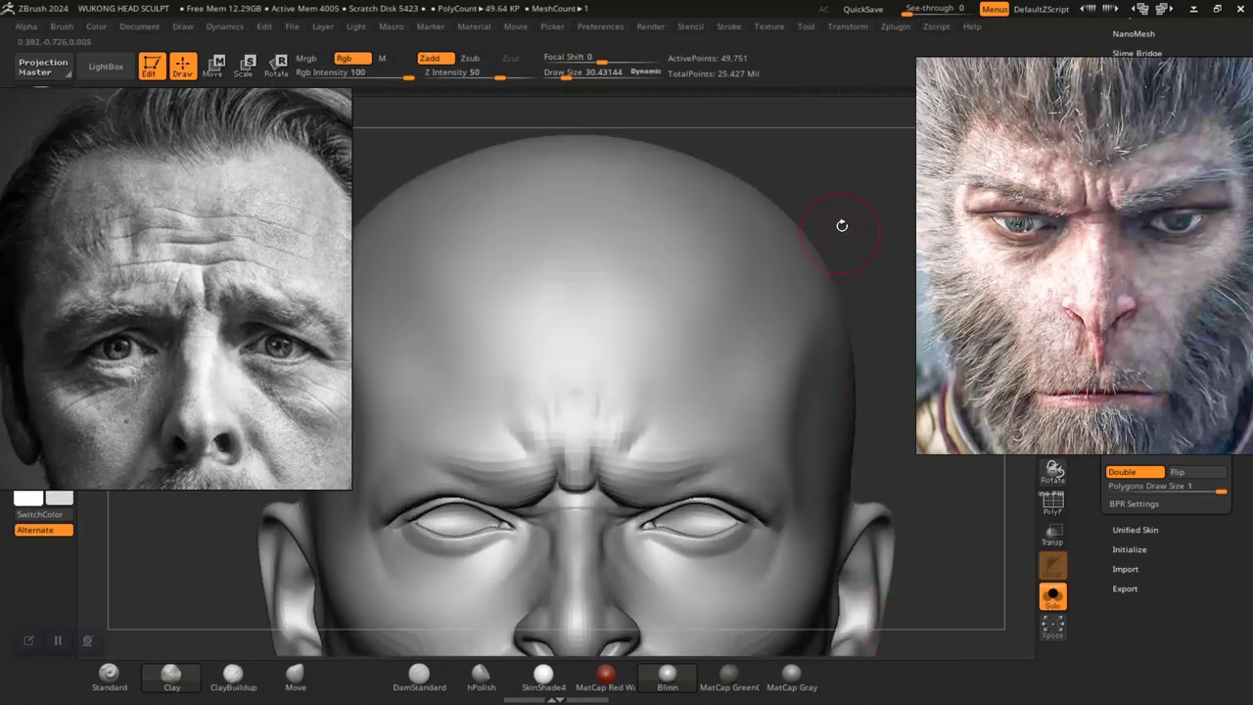
pyautogui.moveTo(829, 190); pyautogui.dragTo(812, 267, button='right')
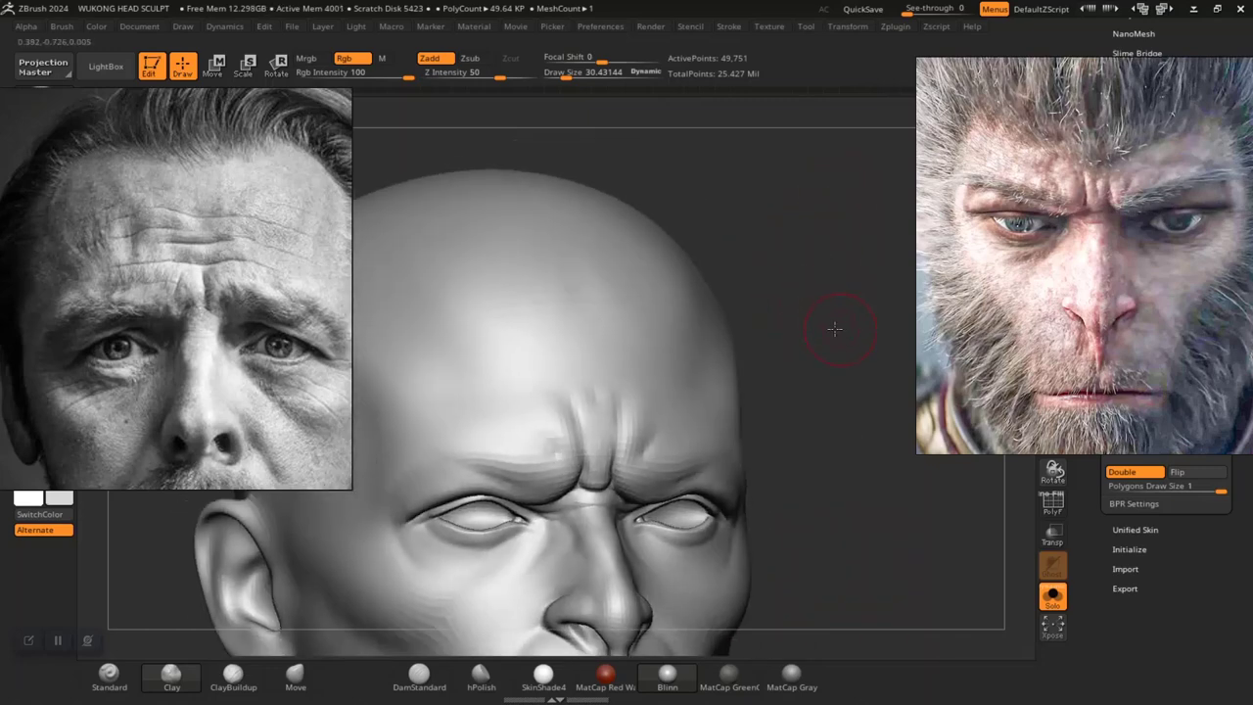
pyautogui.keyDown('alt'); pyautogui.moveTo(835, 329); pyautogui.dragTo(753, 366); pyautogui.keyUp('alt')
pyautogui.moveTo(806, 405); pyautogui.dragTo(817, 408)
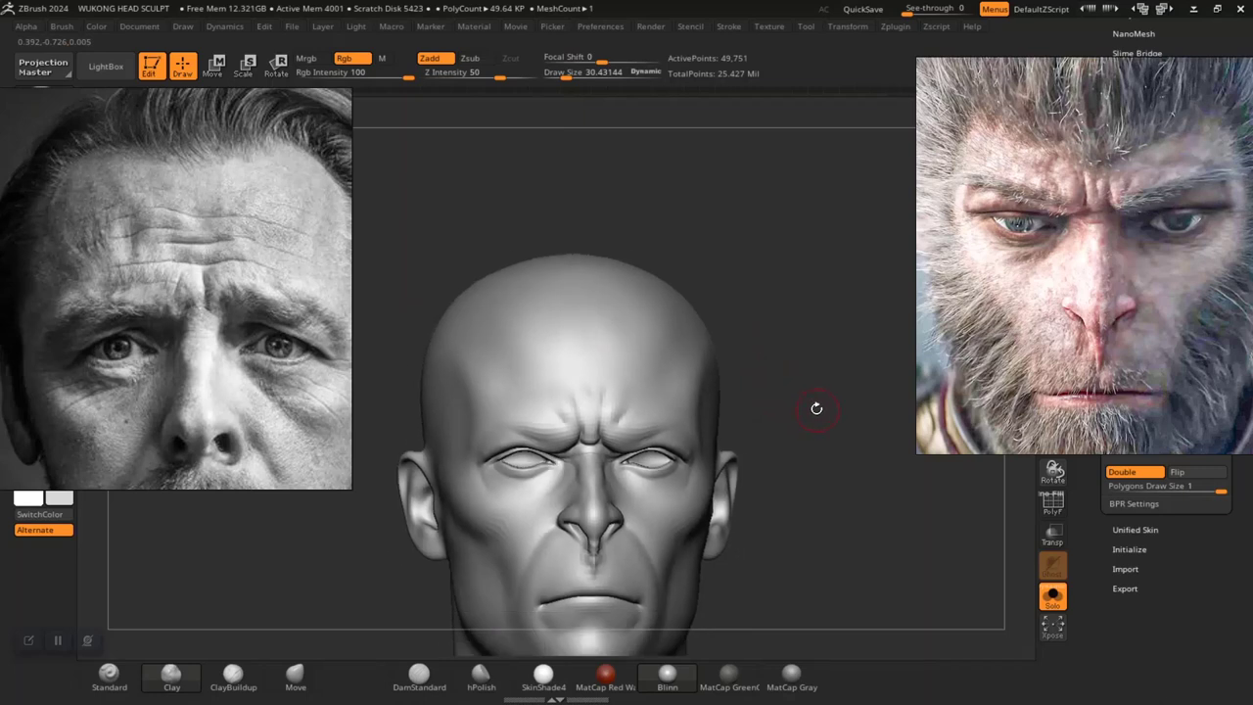
pyautogui.keyDown('ctrl'); pyautogui.moveTo(814, 408); pyautogui.dragTo(834, 477, button='right'); pyautogui.keyUp('ctrl')
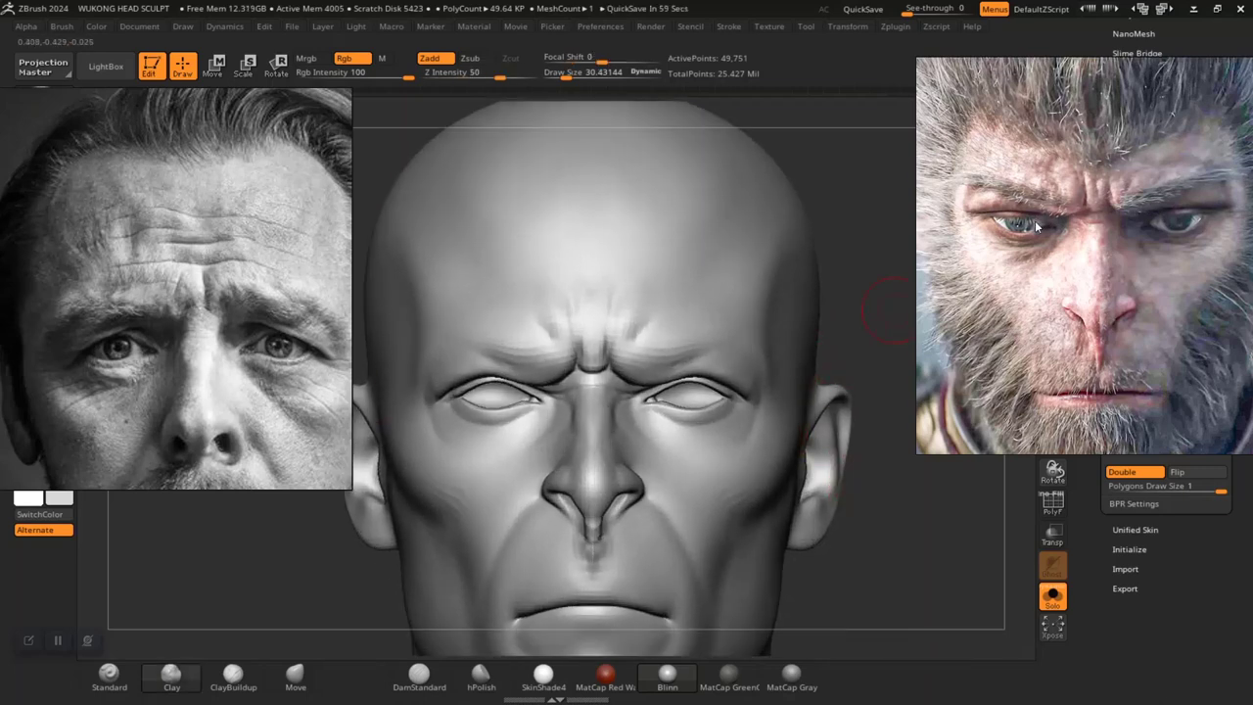
pyautogui.keyDown('ctrl'); pyautogui.moveTo(860, 625); pyautogui.dragTo(855, 577, button='right'); pyautogui.keyUp('ctrl')
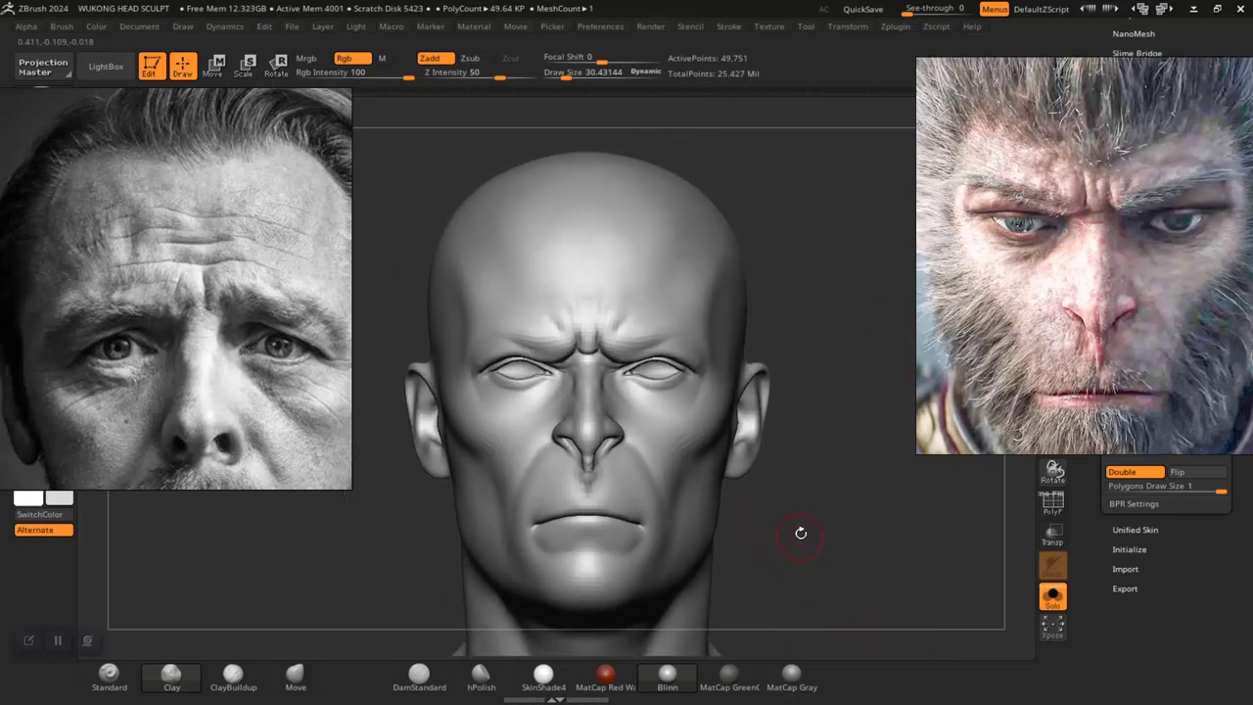
pyautogui.keyDown('alt'); pyautogui.moveTo(828, 484); pyautogui.dragTo(837, 546, button='right'); pyautogui.keyUp('alt')
pyautogui.keyDown('ctrl'); pyautogui.moveTo(837, 546); pyautogui.dragTo(854, 576, button='right'); pyautogui.keyUp('ctrl')
pyautogui.moveTo(822, 345); pyautogui.dragTo(846, 371, button='right')
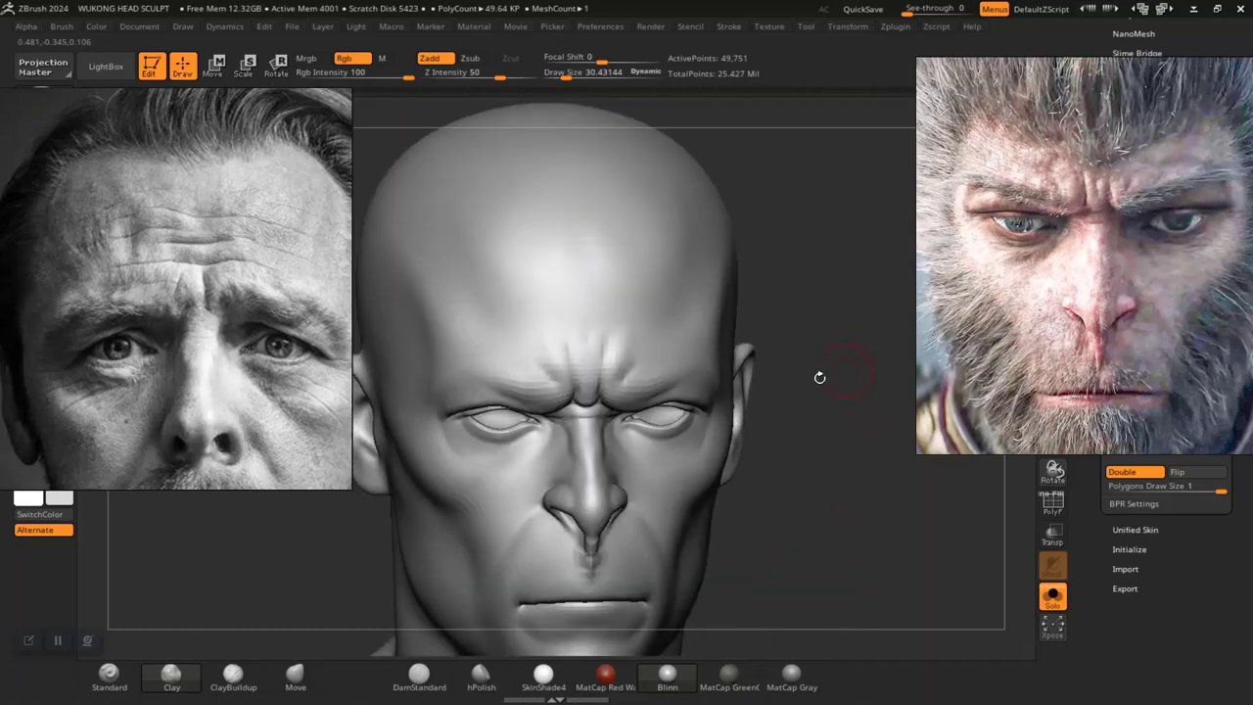
pyautogui.moveTo(833, 447)
pyautogui.keyDown('alt'); pyautogui.mouseDown(button='right')
pyautogui.moveTo(853, 467)
pyautogui.moveTo(869, 583)
pyautogui.moveTo(920, 573)
pyautogui.moveTo(936, 517)
pyautogui.mouseUp(button='right'); pyautogui.keyUp('alt')
pyautogui.moveTo(936, 517); pyautogui.dragTo(896, 521, button='right')
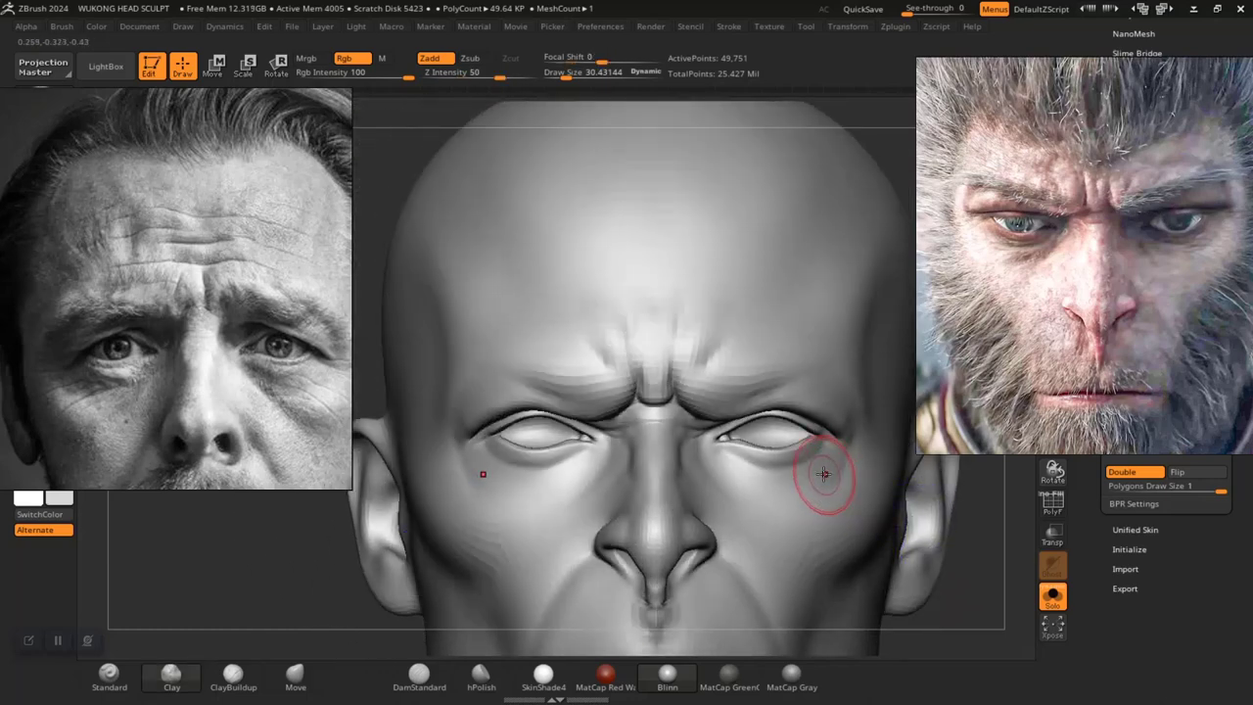
# Smooth the cheek below the outer eye corner and drop the head to a lower subdivision level
pyautogui.keyDown('shift'); pyautogui.moveTo(829, 478); pyautogui.dragTo(845, 477); pyautogui.keyUp('shift')
pyautogui.moveTo(979, 580)
pyautogui.mouseDown()
pyautogui.moveTo(853, 549)
pyautogui.moveTo(960, 559)
pyautogui.mouseUp()
pyautogui.hotkey('shift', 'd')
pyautogui.hotkey('shift', 'd')
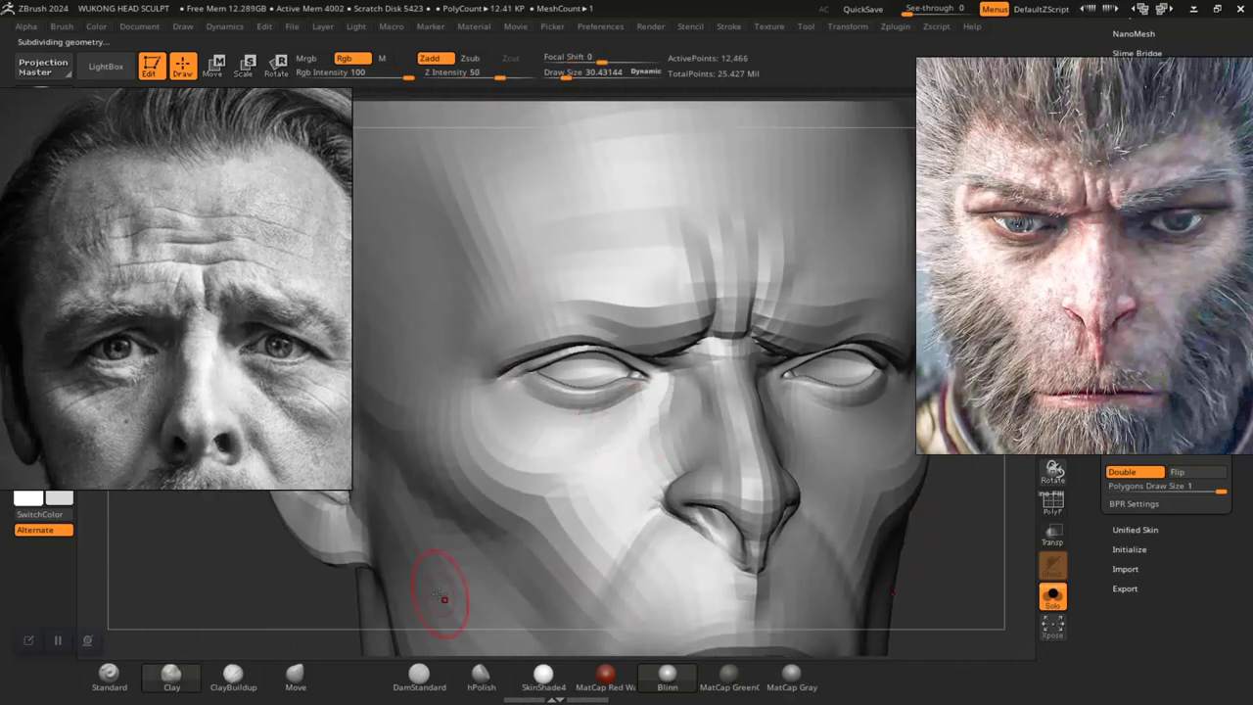
# Sculpt curved folds below the eye and around its outer corner with the Standard brush at a draw size of about 19
pyautogui.click(424, 674)
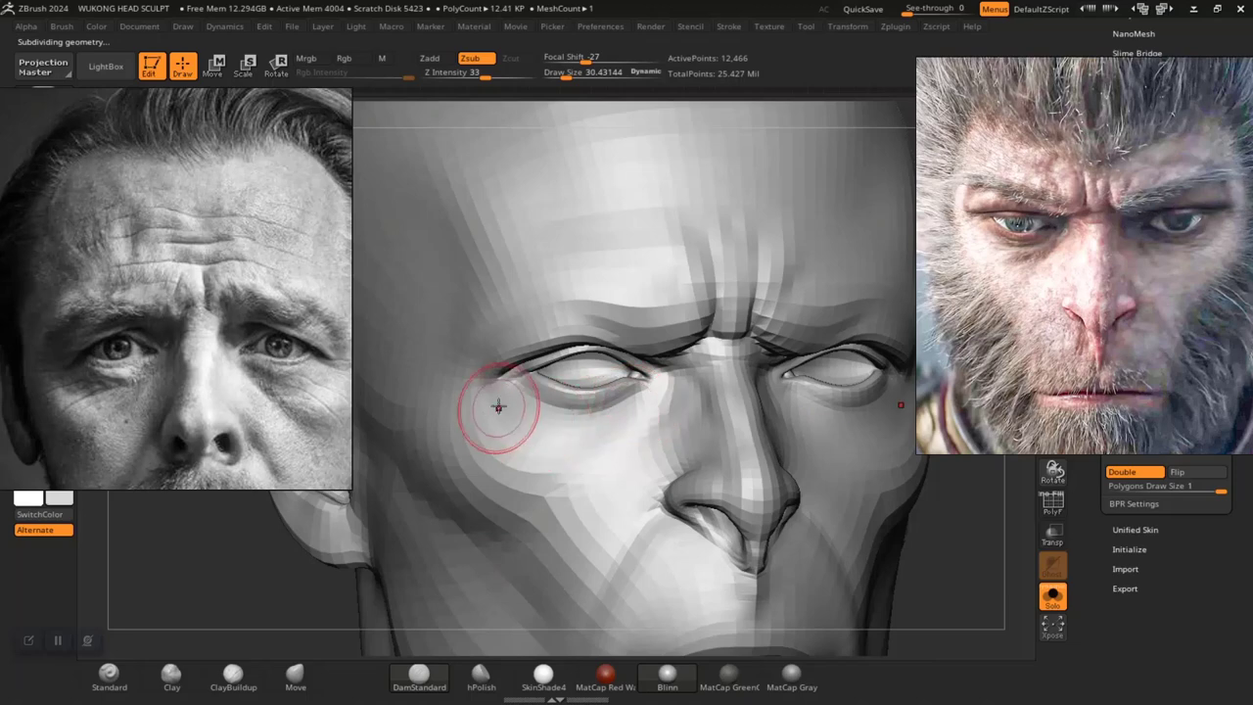
pyautogui.press('space')
pyautogui.moveTo(268, 595)
pyautogui.mouseDown()
pyautogui.moveTo(389, 565)
pyautogui.moveTo(337, 604)
pyautogui.mouseUp()
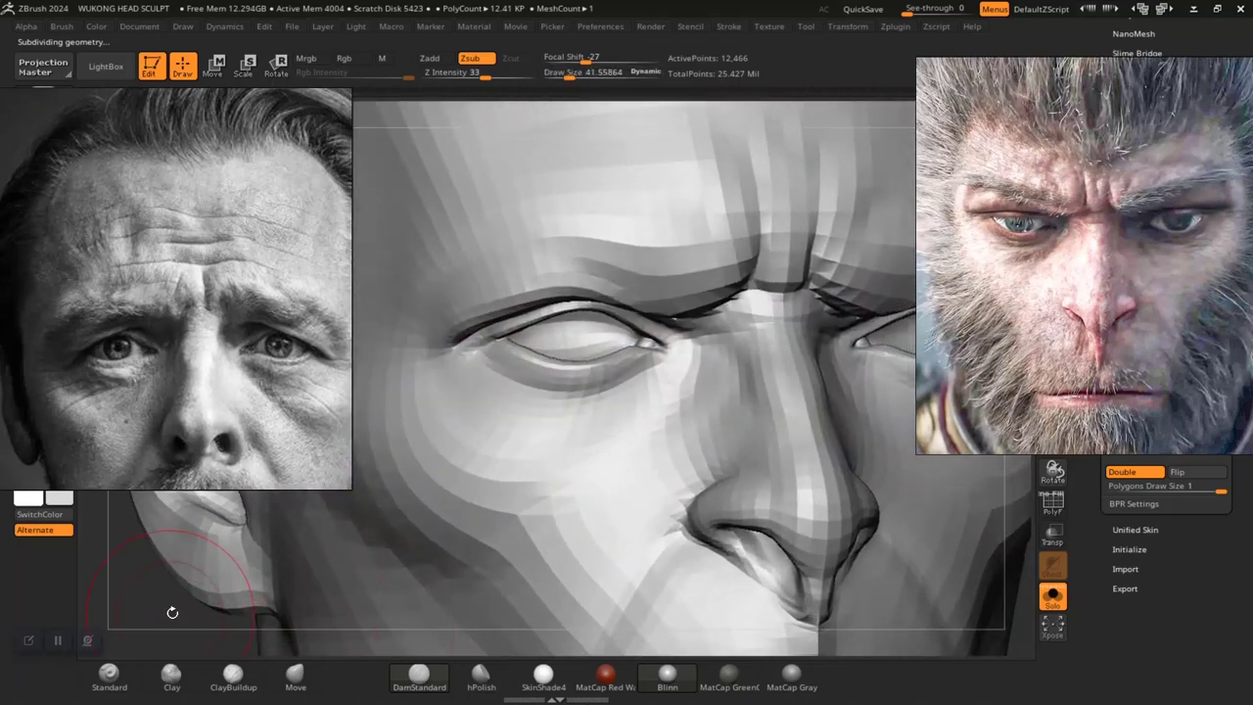
pyautogui.moveTo(171, 612); pyautogui.dragTo(222, 594)
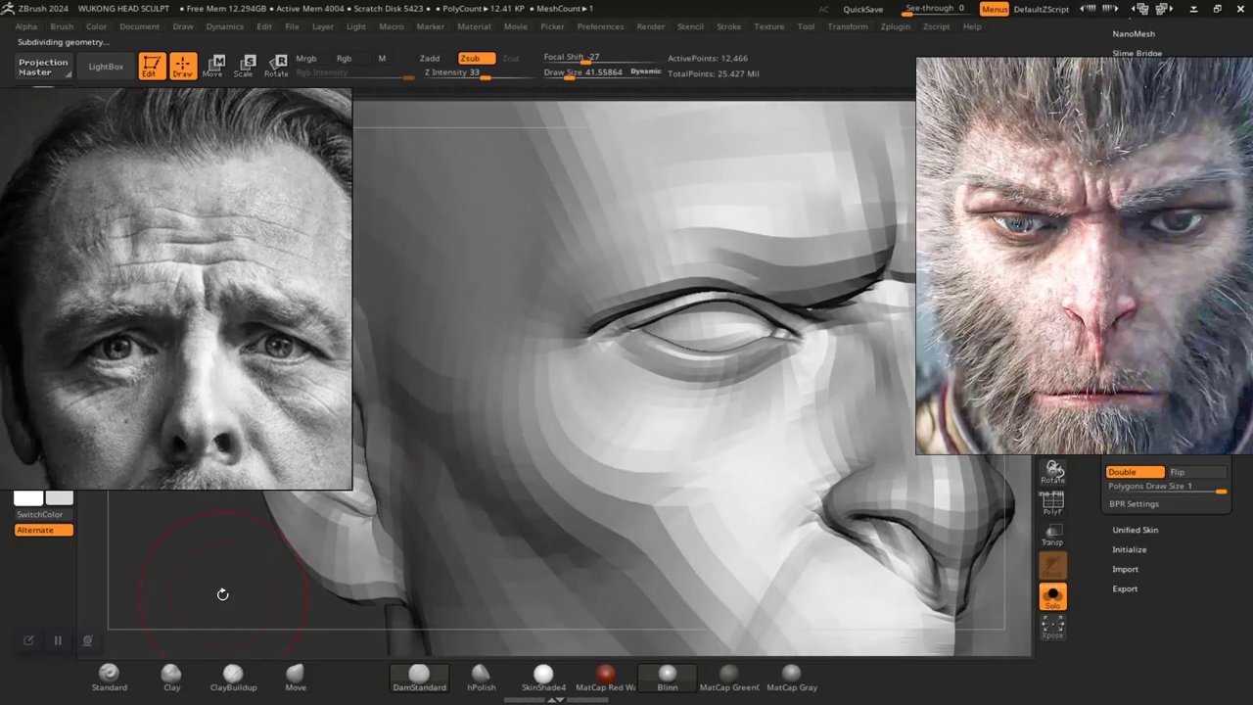
pyautogui.click(108, 673)
pyautogui.press('space')
pyautogui.moveTo(601, 350); pyautogui.dragTo(588, 350)
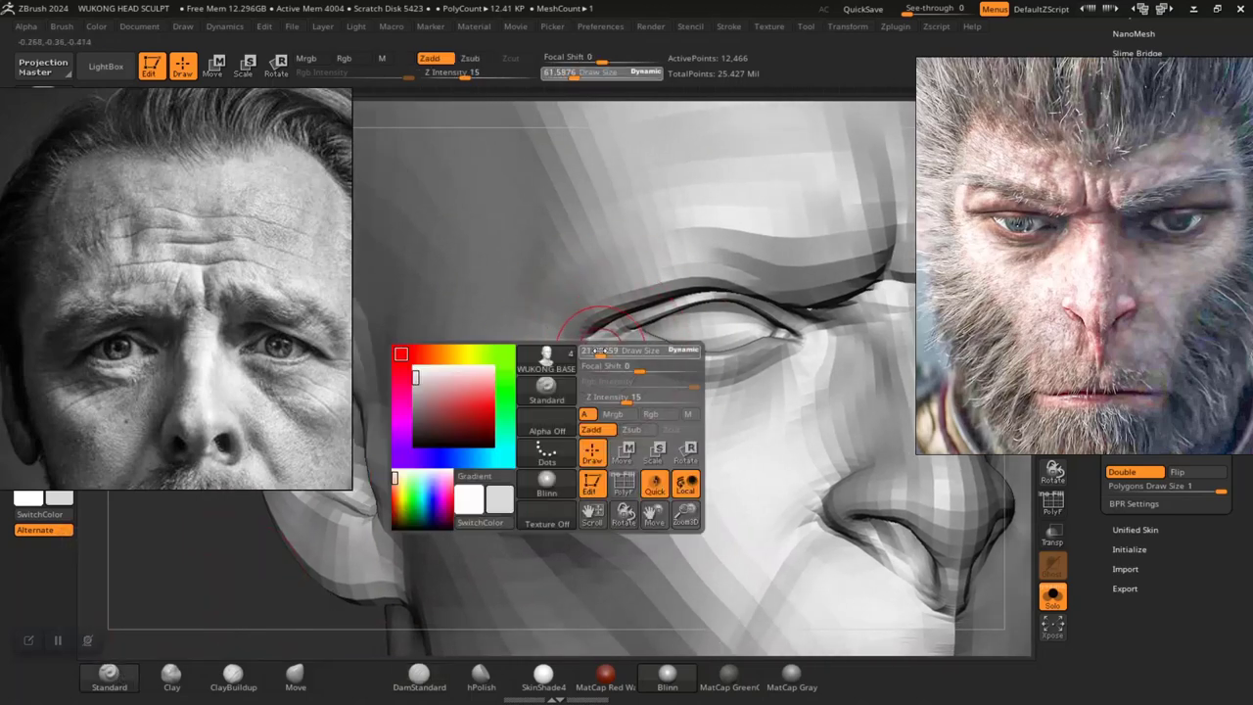
pyautogui.moveTo(321, 635); pyautogui.dragTo(330, 602)
pyautogui.keyDown('alt'); pyautogui.moveTo(549, 374); pyautogui.dragTo(542, 365); pyautogui.keyUp('alt')
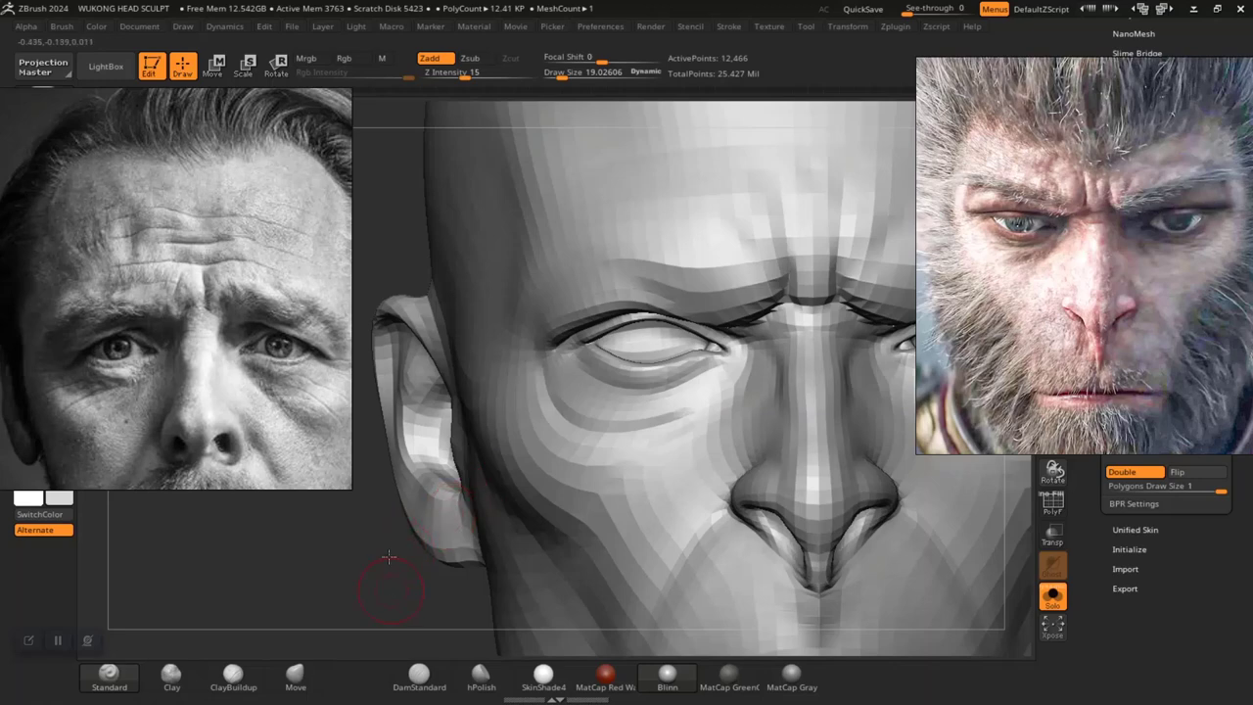
# Check the under-eye folds at the higher subdivision level from three-quarter and front views
pyautogui.keyDown('alt'); pyautogui.moveTo(389, 557); pyautogui.dragTo(597, 510); pyautogui.keyUp('alt')
pyautogui.keyDown('alt'); pyautogui.moveTo(754, 392); pyautogui.dragTo(664, 579); pyautogui.keyUp('alt')
pyautogui.hotkey('ctrl', 'd')
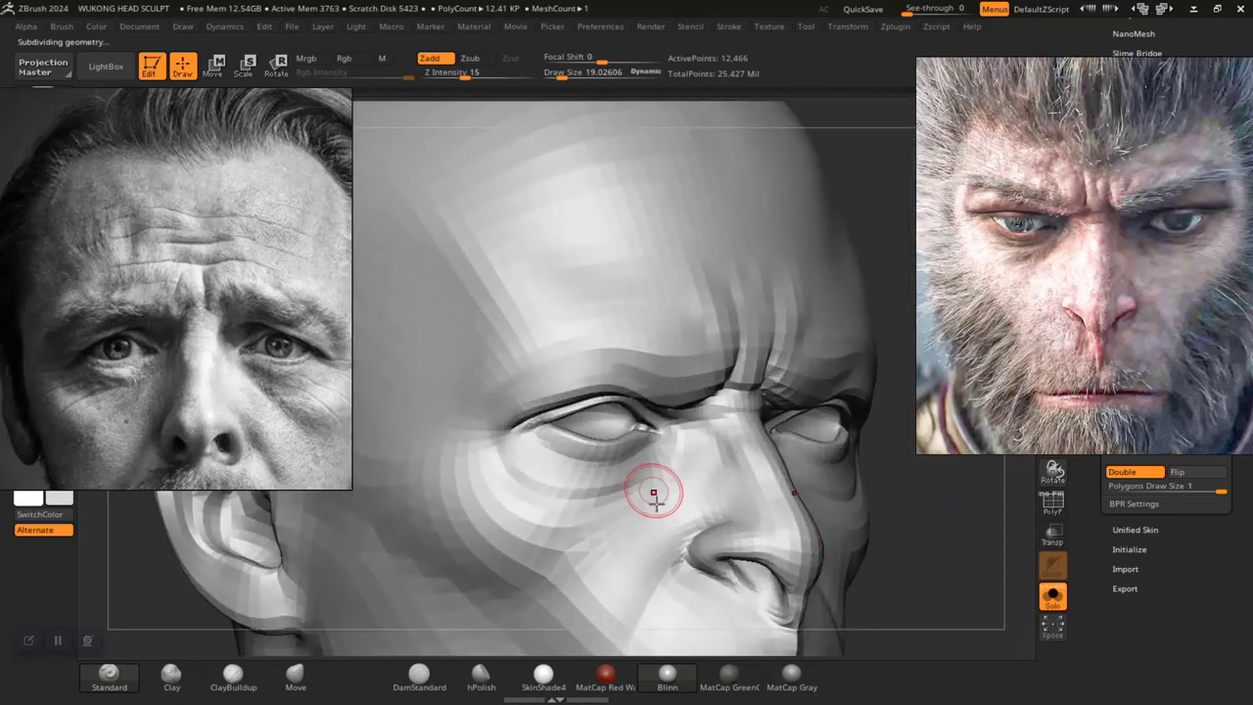
pyautogui.hotkey('ctrl', 'd')
pyautogui.moveTo(935, 571)
pyautogui.keyDown('alt'); pyautogui.mouseDown()
pyautogui.moveTo(859, 529)
pyautogui.moveTo(824, 542)
pyautogui.moveTo(769, 524)
pyautogui.moveTo(925, 574)
pyautogui.mouseUp(); pyautogui.keyUp('alt')
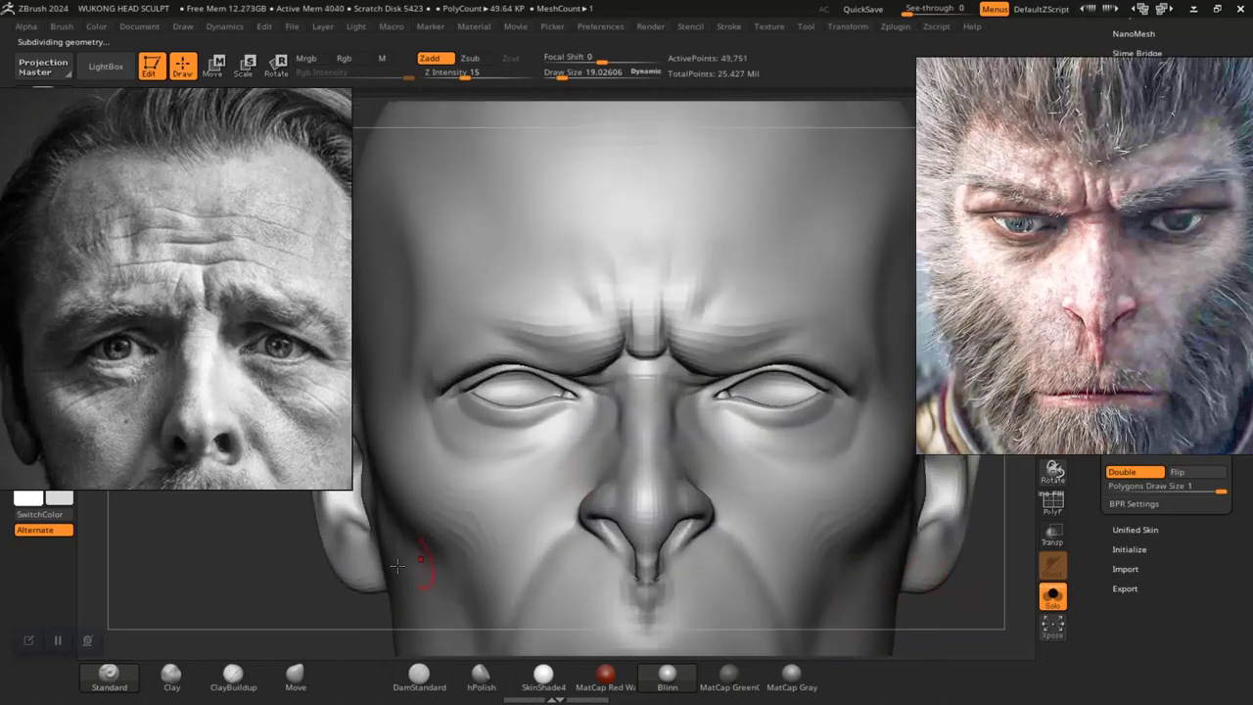
# Drop the head one subdivision level and reshape the fold curving below the outer eye corner
pyautogui.moveTo(278, 594)
pyautogui.mouseDown()
pyautogui.moveTo(266, 601)
pyautogui.moveTo(284, 590)
pyautogui.mouseUp()
pyautogui.moveTo(337, 589)
pyautogui.keyDown('alt'); pyautogui.mouseDown()
pyautogui.moveTo(328, 566)
pyautogui.moveTo(350, 558)
pyautogui.moveTo(456, 566)
pyautogui.moveTo(599, 659)
pyautogui.mouseUp(); pyautogui.keyUp('alt')
pyautogui.hotkey('shift', 'd')
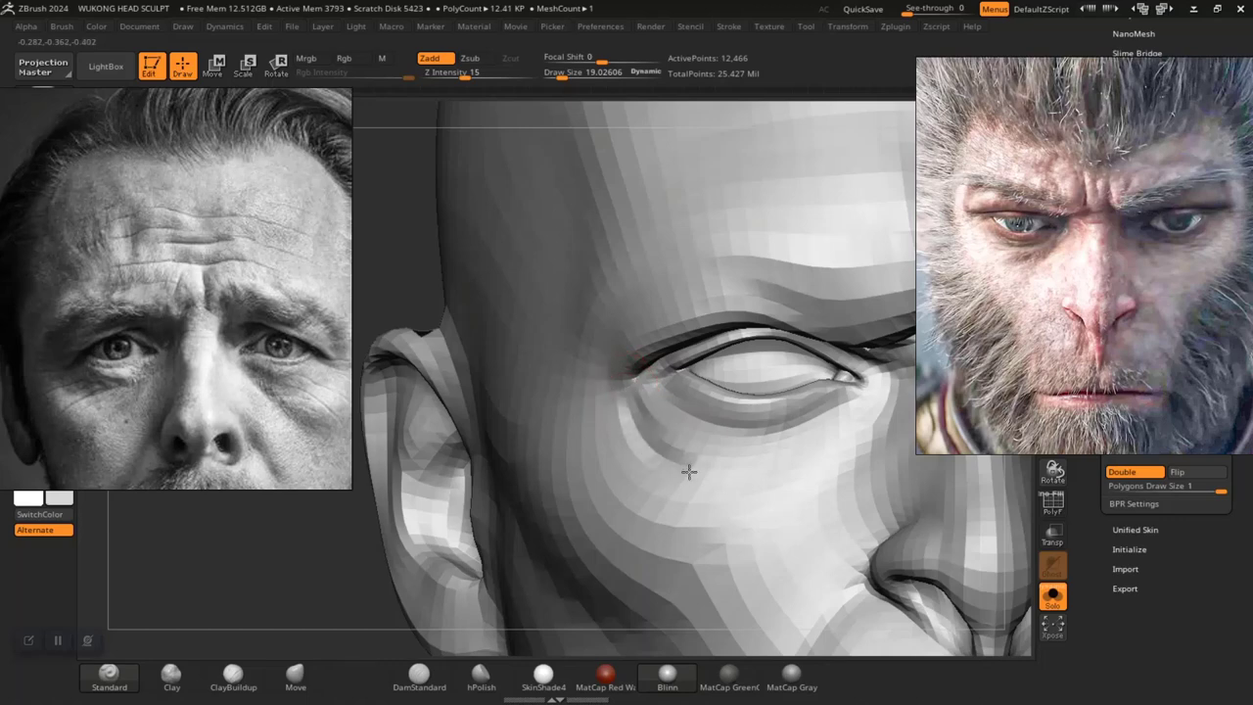
pyautogui.keyDown('alt'); pyautogui.moveTo(373, 542); pyautogui.dragTo(313, 421); pyautogui.keyUp('alt')
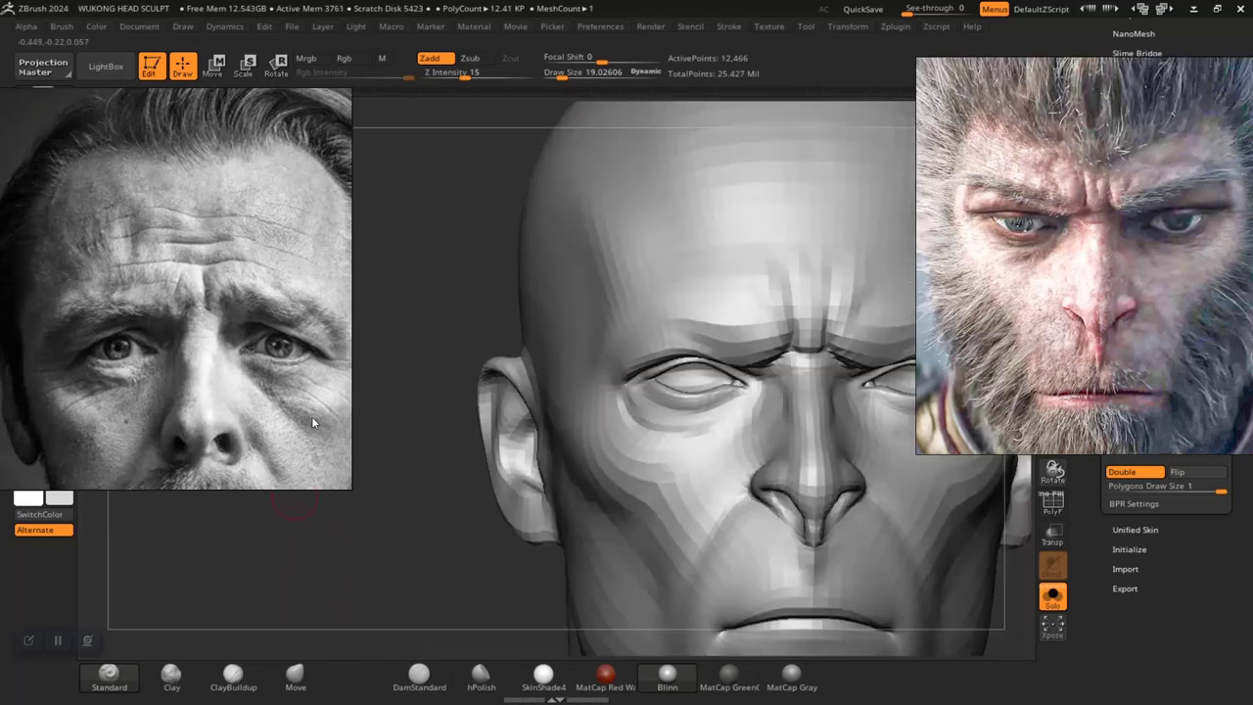
# Inspect the eye folds and frown from the front and from below, comparing the lower and higher subdivision levels
pyautogui.moveTo(319, 514); pyautogui.dragTo(420, 533)
pyautogui.keyDown('alt'); pyautogui.moveTo(849, 567); pyautogui.dragTo(720, 442); pyautogui.keyUp('alt')
pyautogui.keyDown('alt'); pyautogui.moveTo(468, 508); pyautogui.dragTo(502, 612); pyautogui.keyUp('alt')
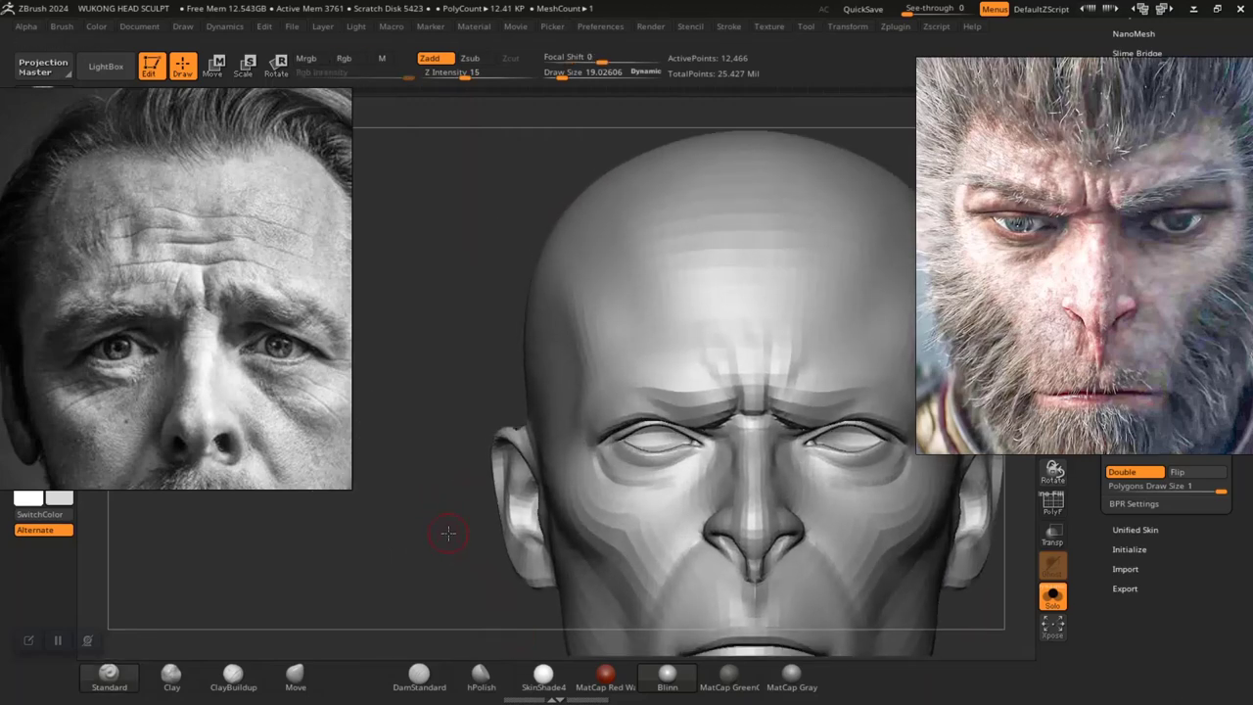
pyautogui.moveTo(449, 534)
pyautogui.keyDown('alt'); pyautogui.mouseDown()
pyautogui.moveTo(461, 612)
pyautogui.moveTo(459, 586)
pyautogui.mouseUp(); pyautogui.keyUp('alt')
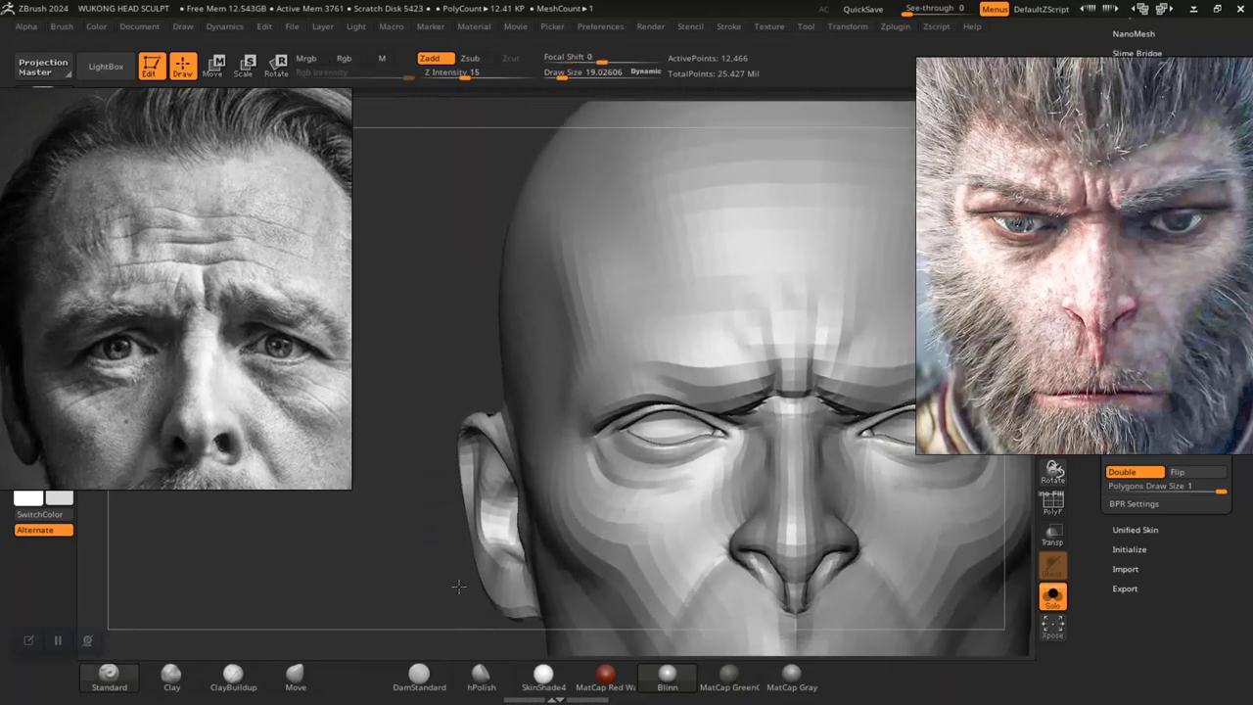
pyautogui.moveTo(459, 586); pyautogui.dragTo(439, 524, button='right')
pyautogui.press('d')
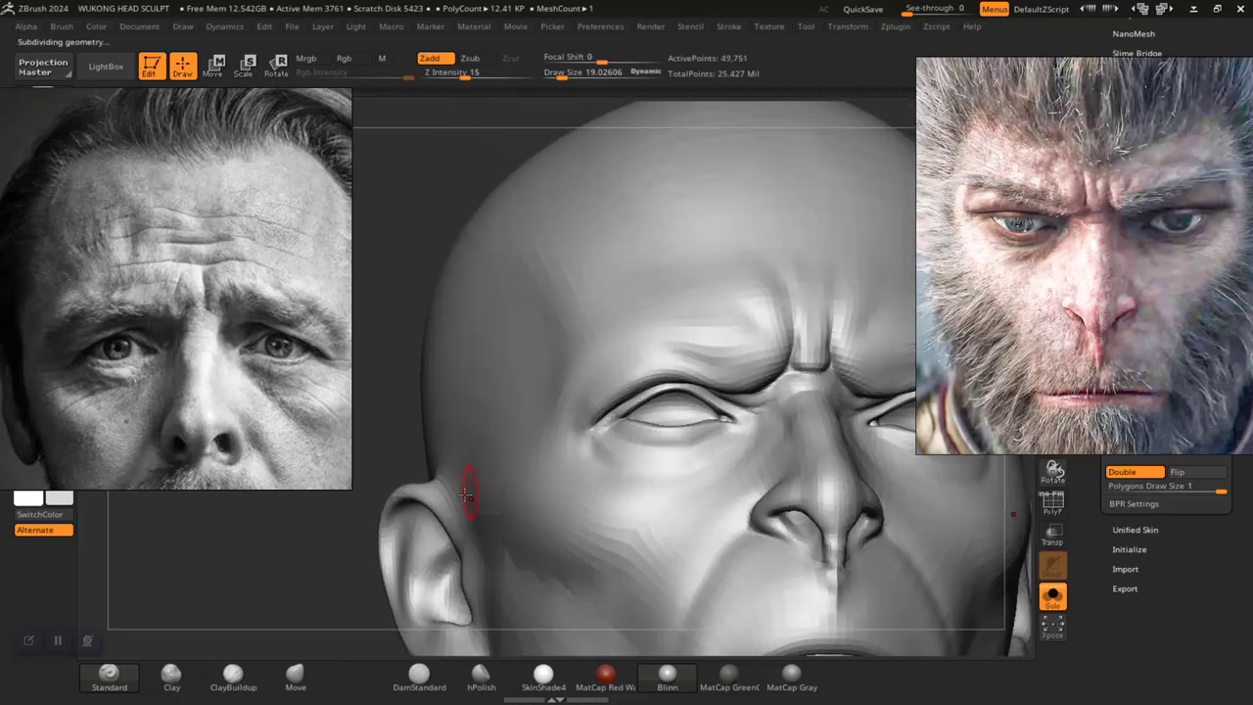
pyautogui.moveTo(335, 587)
pyautogui.keyDown('ctrl'); pyautogui.mouseDown(button='right')
pyautogui.moveTo(332, 512)
pyautogui.moveTo(355, 590)
pyautogui.mouseUp(button='right'); pyautogui.keyUp('ctrl')
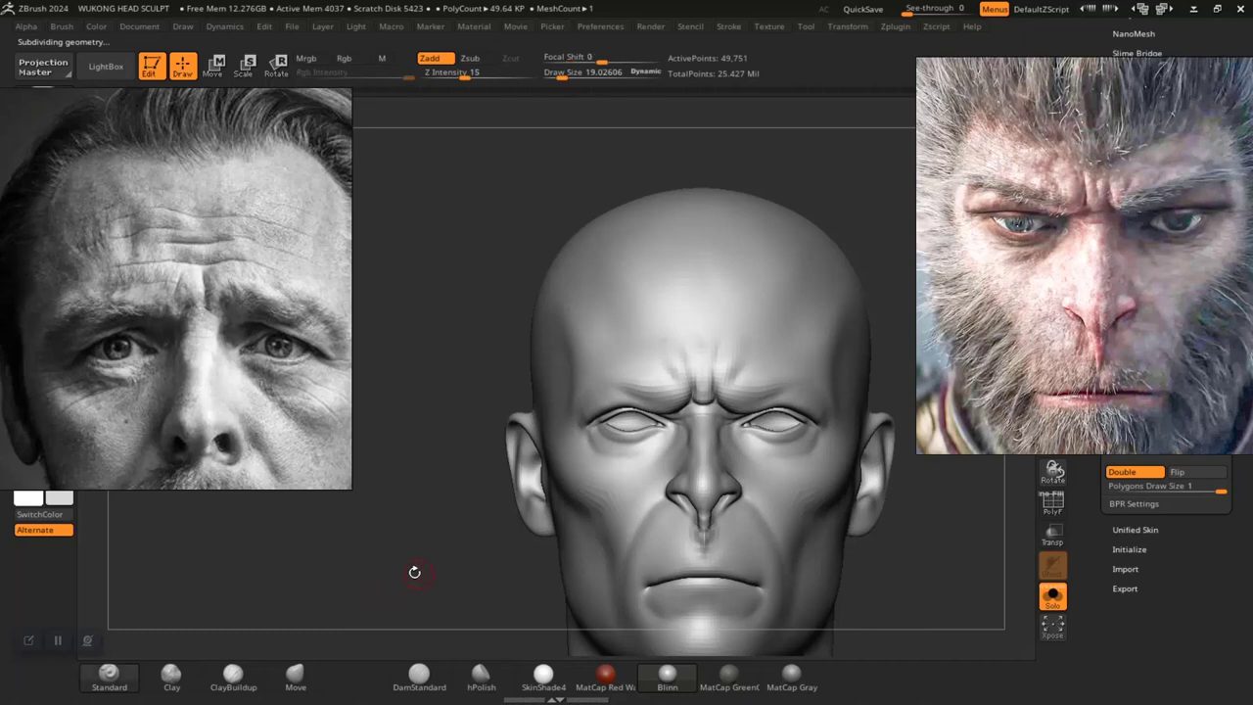
pyautogui.keyDown('ctrl'); pyautogui.moveTo(414, 564); pyautogui.dragTo(395, 582, button='right'); pyautogui.keyUp('ctrl')
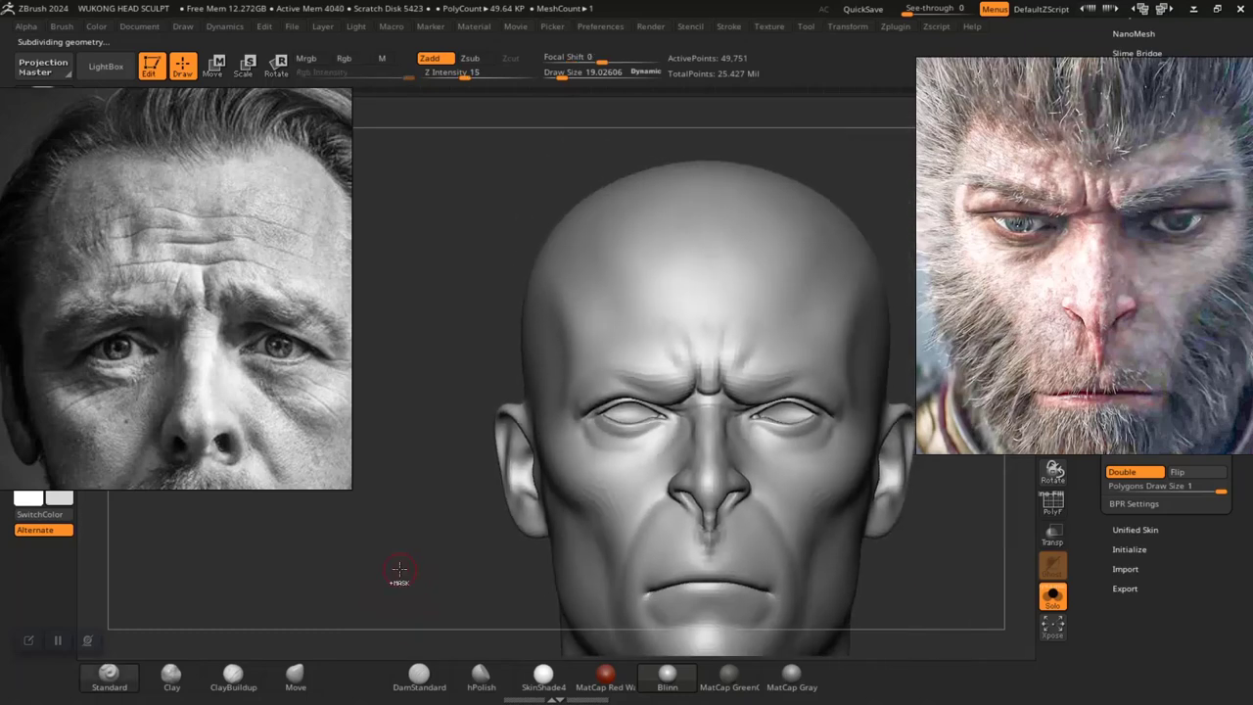
# Soften and rework the under-eye fold and upper cheek at the lower subdivision level
pyautogui.hotkey('shift', 'd')
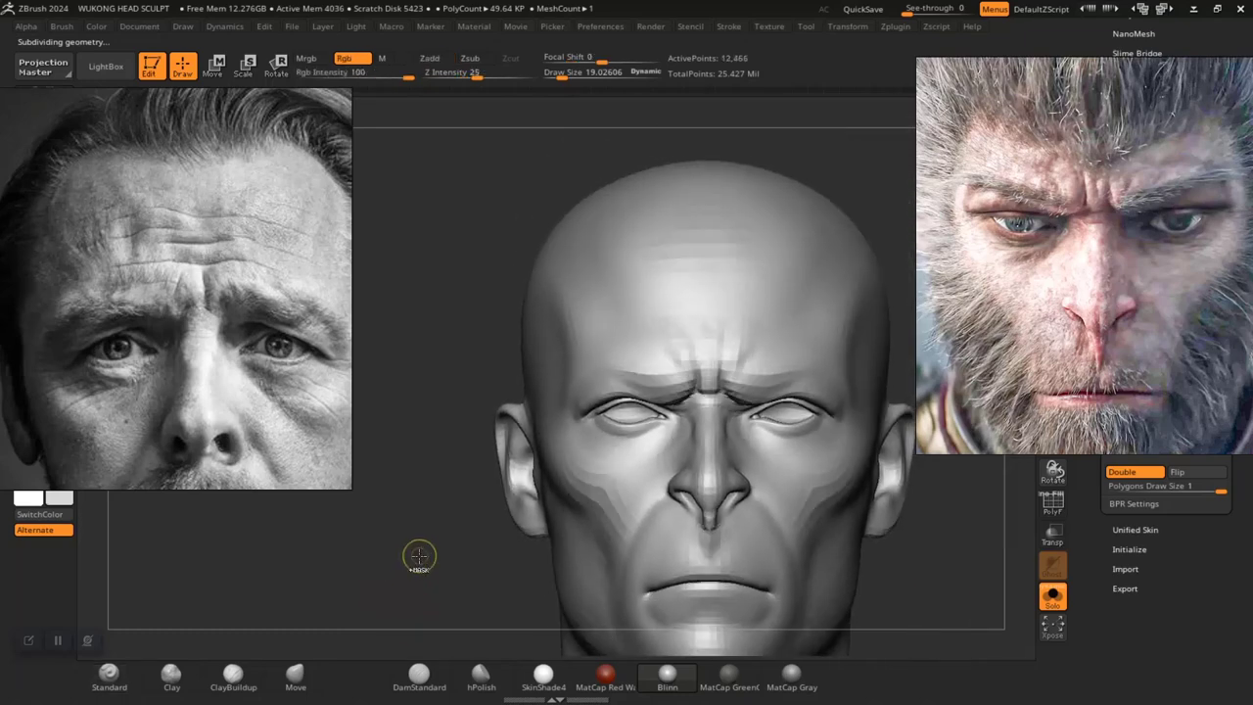
pyautogui.keyDown('ctrl'); pyautogui.moveTo(419, 556); pyautogui.dragTo(431, 622, button='right'); pyautogui.keyUp('ctrl')
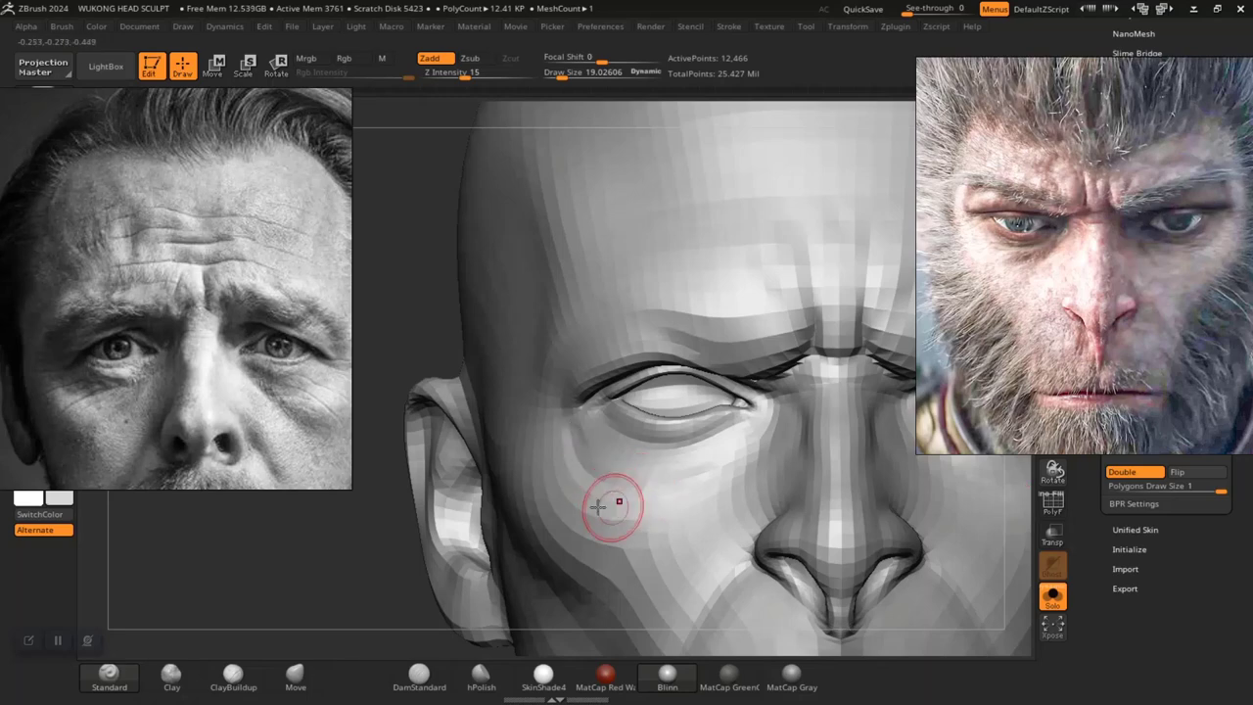
pyautogui.moveTo(367, 583)
pyautogui.mouseDown()
pyautogui.moveTo(480, 587)
pyautogui.moveTo(392, 583)
pyautogui.mouseUp()
pyautogui.keyDown('alt'); pyautogui.moveTo(294, 572); pyautogui.dragTo(298, 615); pyautogui.keyUp('alt')
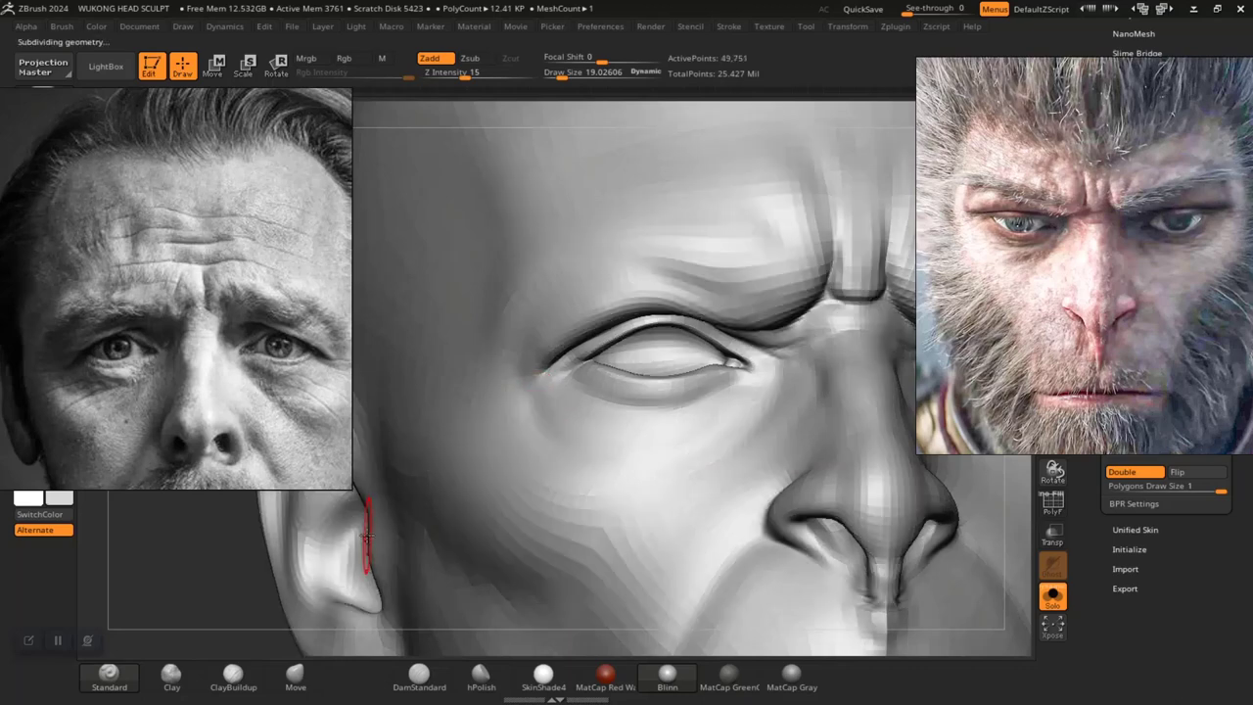
# Refine the eye bag and the cheek below the outer eye corner at the higher subdivision level
pyautogui.moveTo(202, 593)
pyautogui.keyDown('alt'); pyautogui.mouseDown()
pyautogui.moveTo(245, 533)
pyautogui.moveTo(270, 568)
pyautogui.mouseUp(); pyautogui.keyUp('alt')
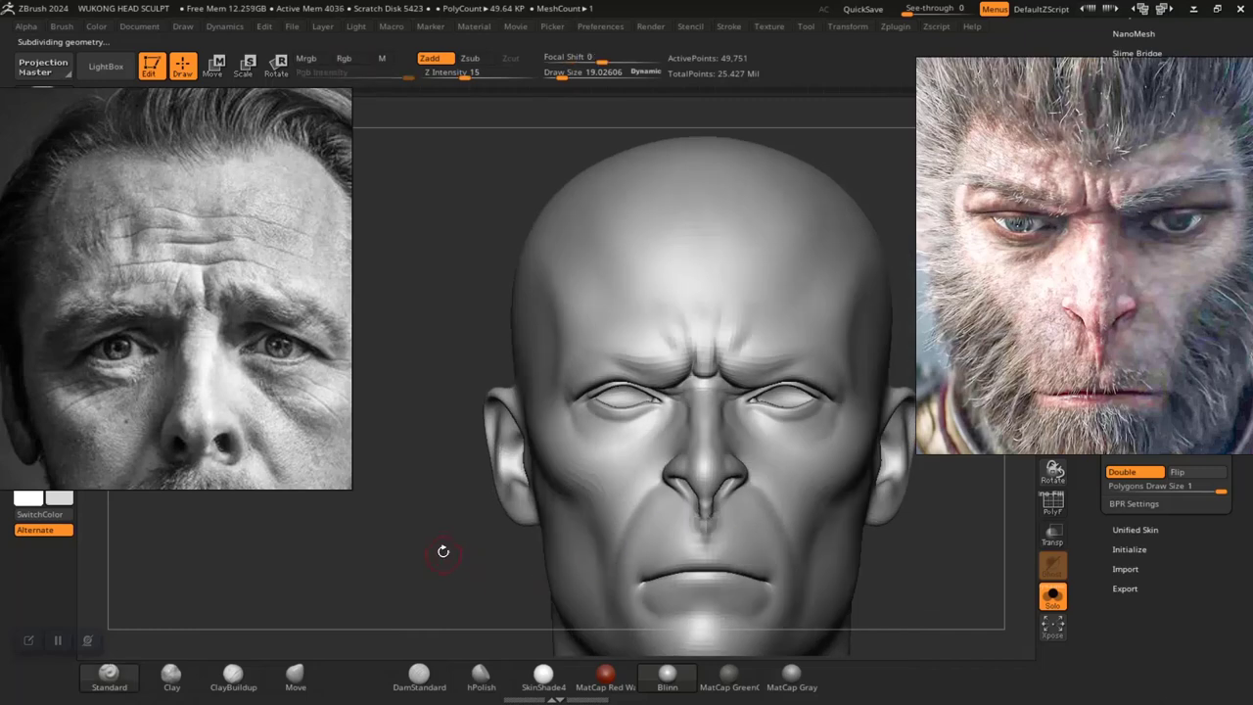
pyautogui.moveTo(441, 548)
pyautogui.keyDown('alt'); pyautogui.mouseDown()
pyautogui.moveTo(455, 572)
pyautogui.moveTo(470, 514)
pyautogui.mouseUp(); pyautogui.keyUp('alt')
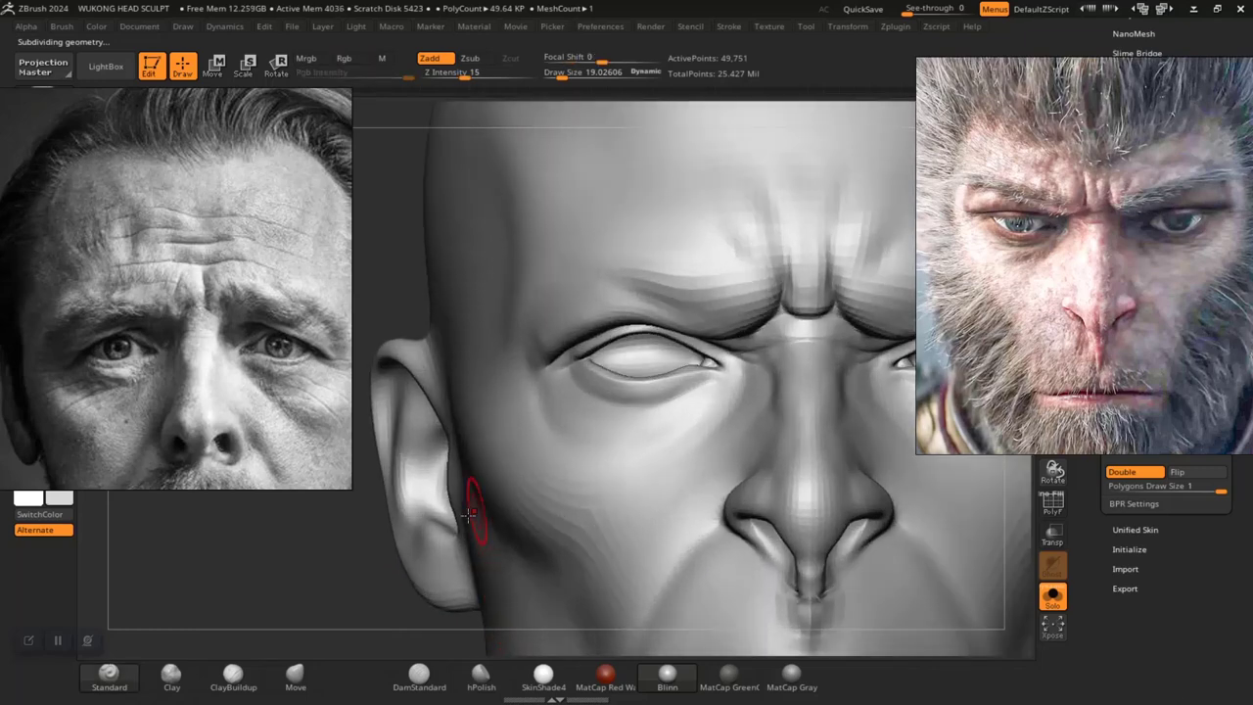
pyautogui.keyDown('alt'); pyautogui.moveTo(332, 560); pyautogui.dragTo(366, 618); pyautogui.keyUp('alt')
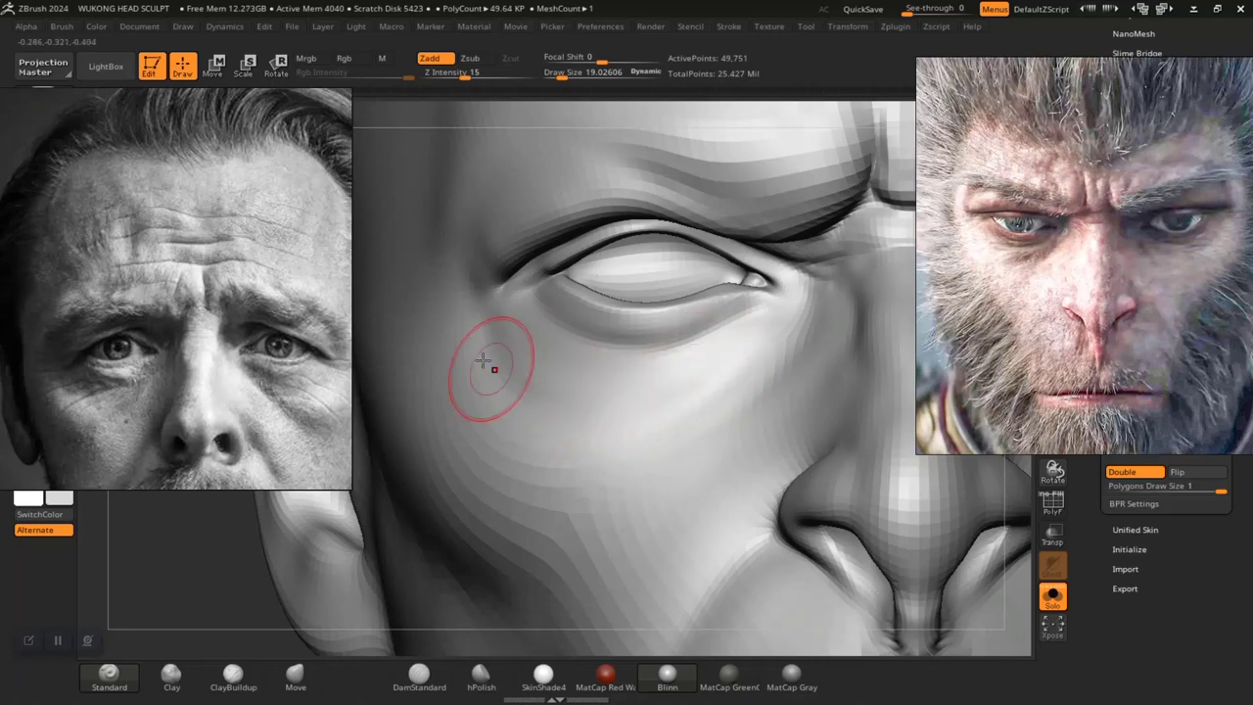
# Review the whole face from the front and other angles against the monkey and portrait references
pyautogui.keyDown('alt'); pyautogui.moveTo(230, 583); pyautogui.dragTo(235, 494); pyautogui.keyUp('alt')
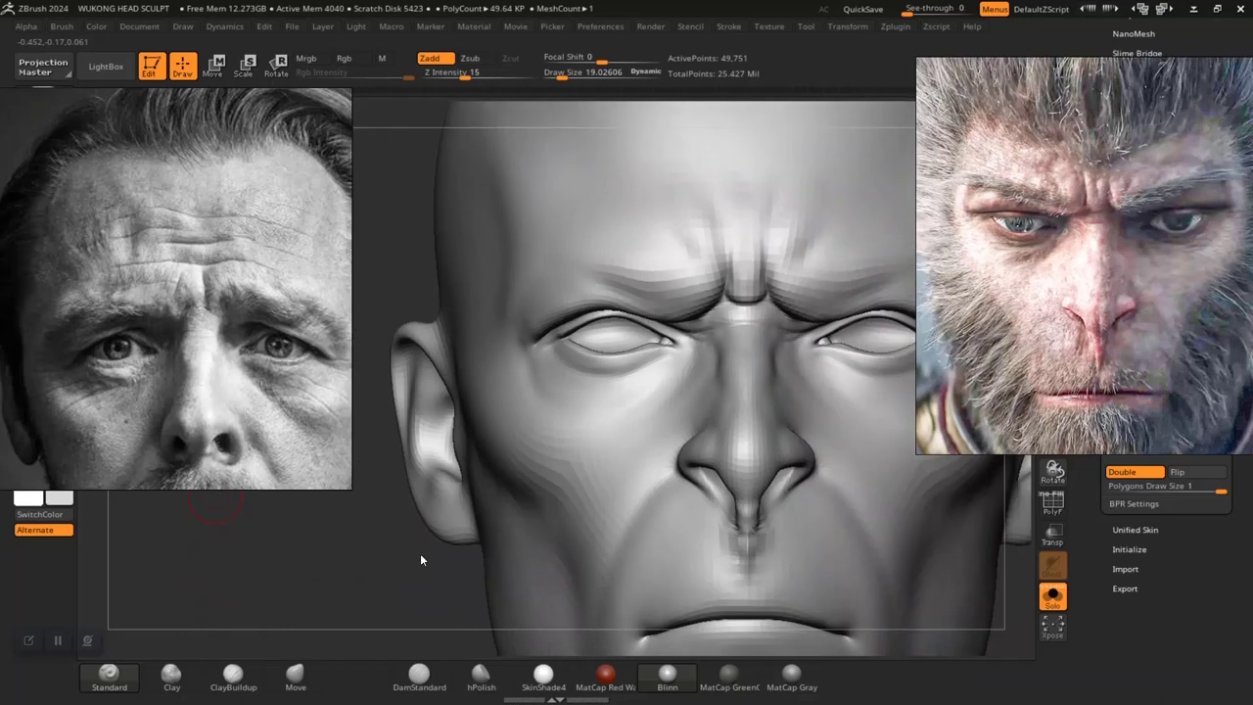
pyautogui.moveTo(421, 557); pyautogui.dragTo(396, 495)
pyautogui.moveTo(436, 577)
pyautogui.mouseDown()
pyautogui.moveTo(422, 532)
pyautogui.moveTo(447, 545)
pyautogui.moveTo(441, 563)
pyautogui.moveTo(828, 532)
pyautogui.moveTo(823, 547)
pyautogui.mouseUp()
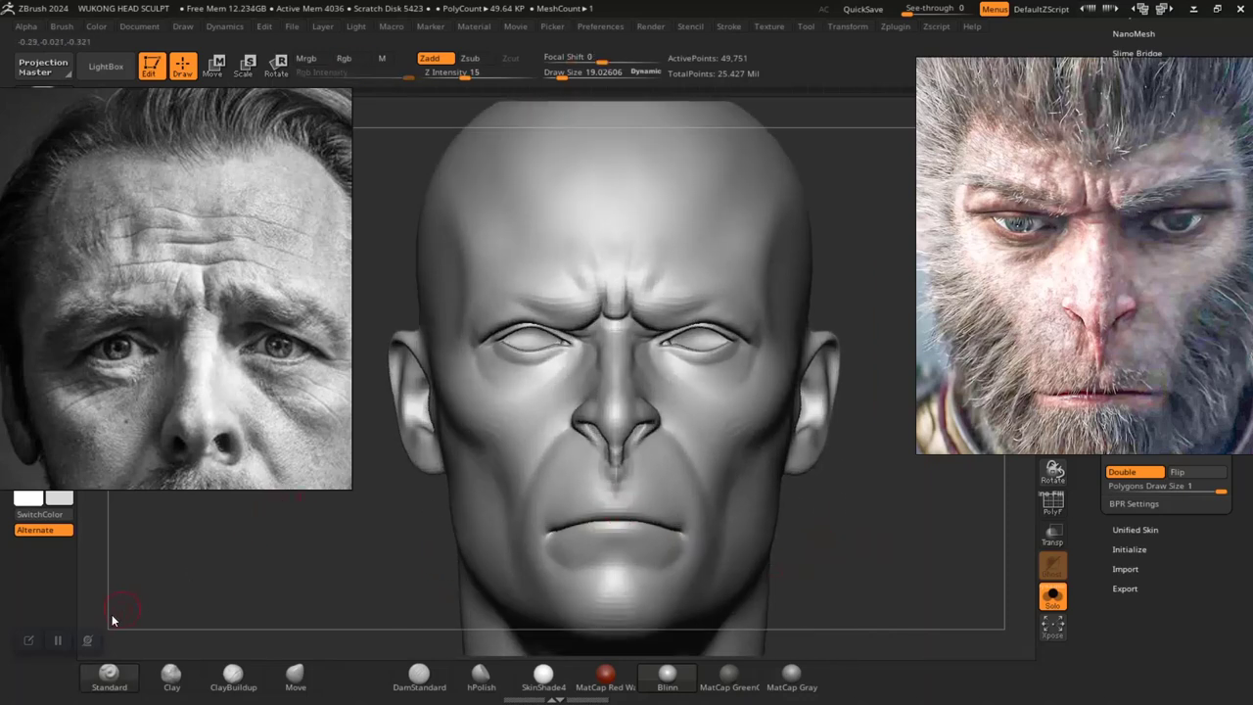
pyautogui.moveTo(795, 515)
pyautogui.mouseDown()
pyautogui.moveTo(862, 515)
pyautogui.moveTo(830, 521)
pyautogui.moveTo(840, 525)
pyautogui.moveTo(827, 555)
pyautogui.mouseUp()
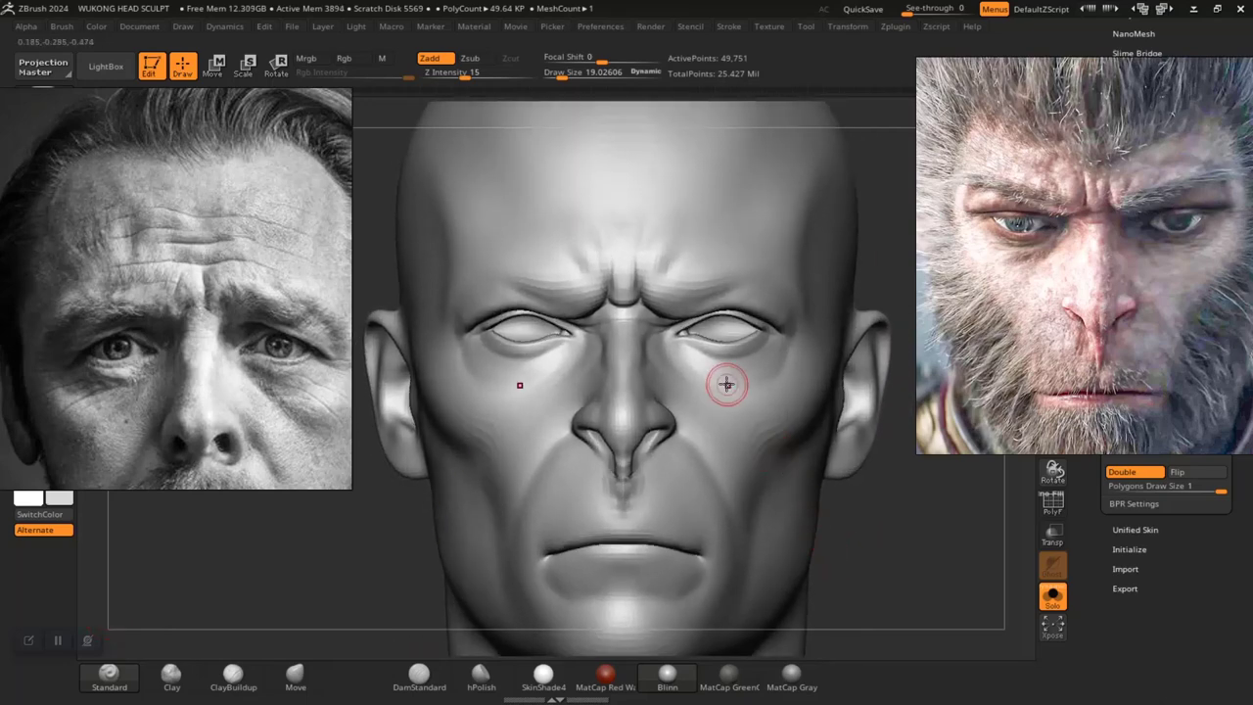